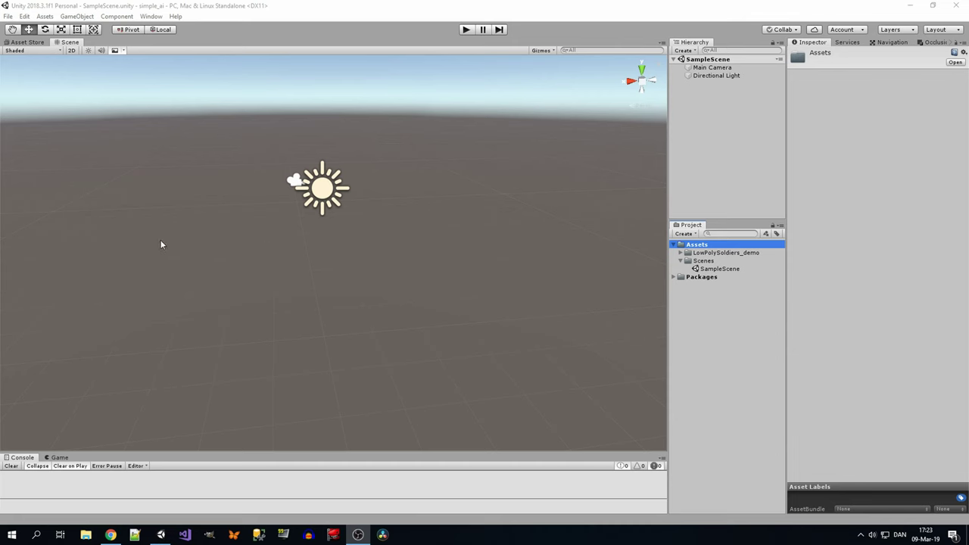
Step: Create a folder named Scripts under Assets in the Unity Project panel
{"action": "left_click", "coordinate": [556, 4]}
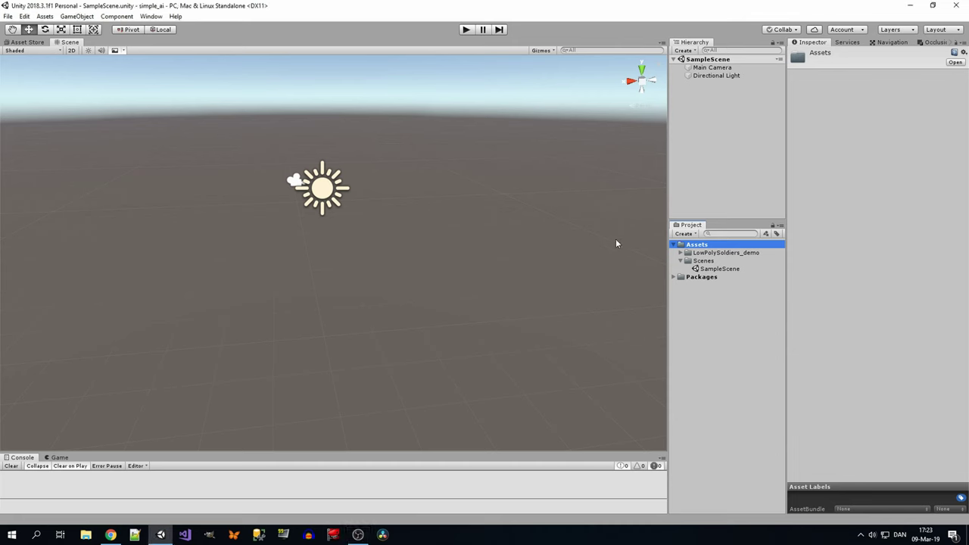
{"action": "right_click", "coordinate": [696, 247]}
{"action": "mouse_move", "coordinate": [749, 251]}
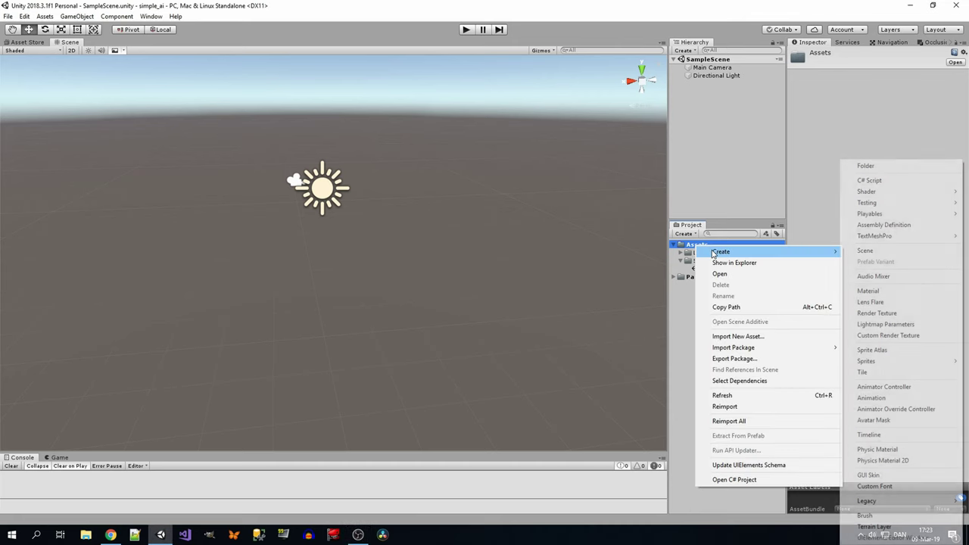
{"action": "left_click", "coordinate": [872, 172]}
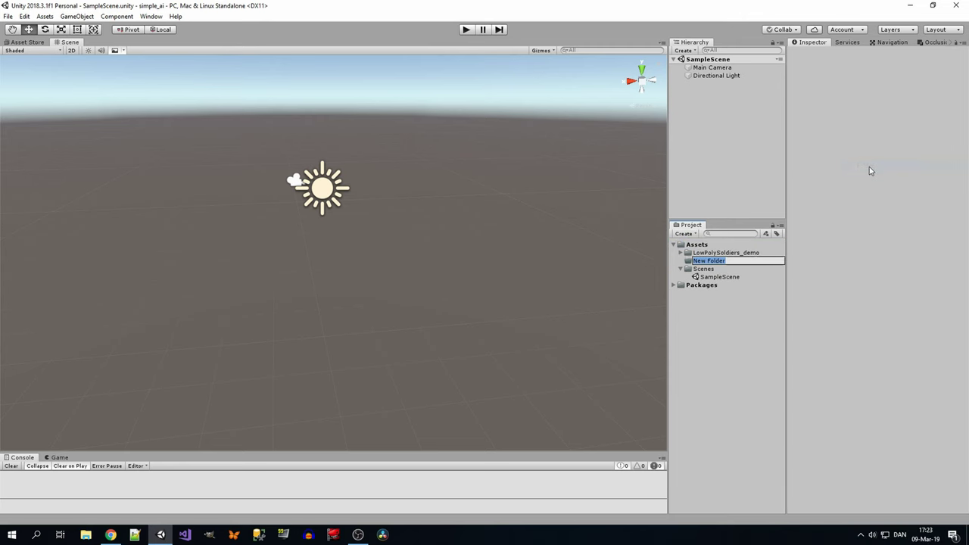
{"action": "type", "text": "Scripts"}
{"action": "key", "text": "Return"}
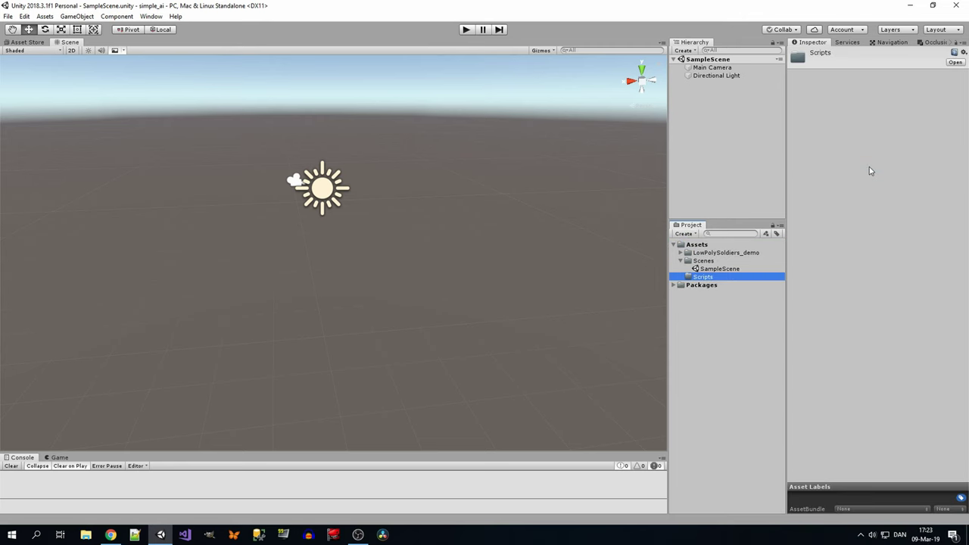
Step: Add a new C# script named Team inside the Scripts folder
{"action": "right_click", "coordinate": [709, 278]}
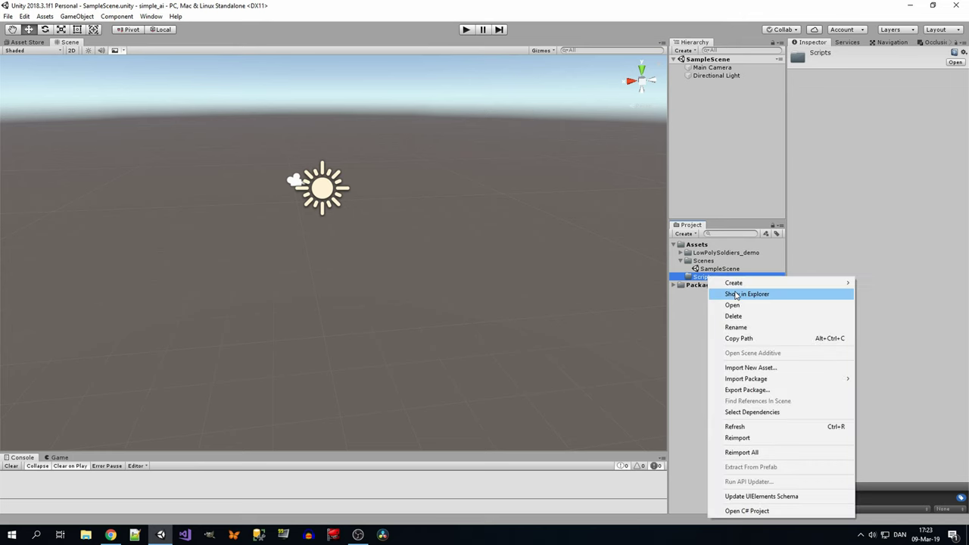
{"action": "mouse_move", "coordinate": [731, 284]}
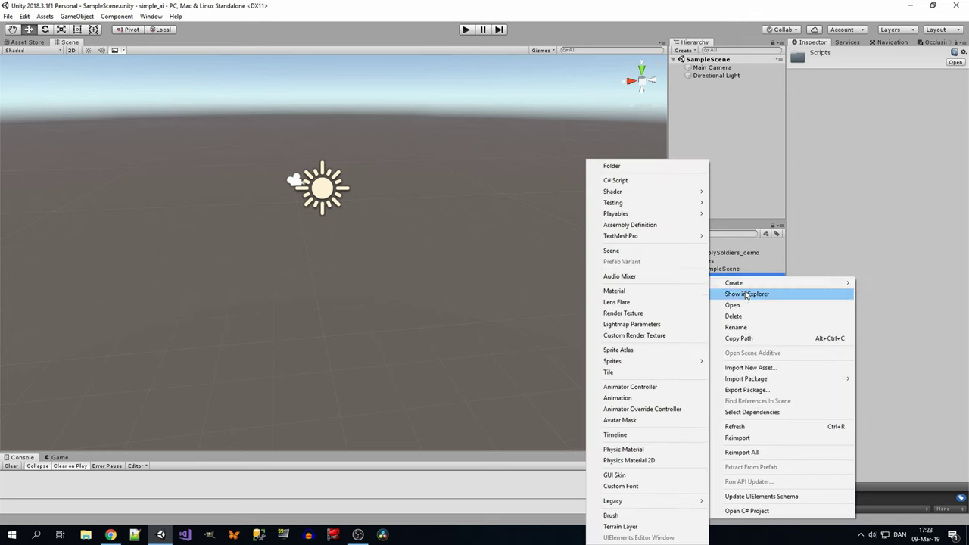
{"action": "left_click", "coordinate": [636, 180]}
{"action": "type", "text": "Team"}
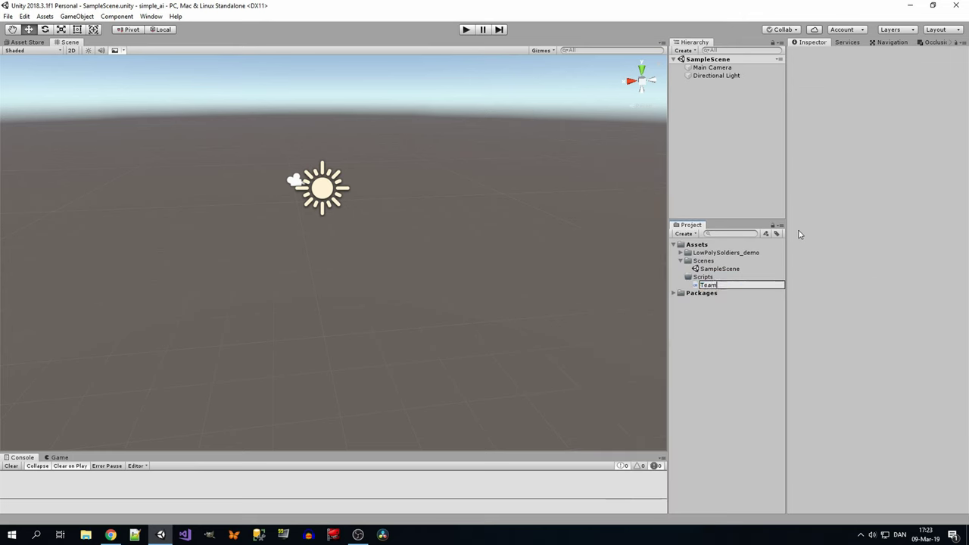
{"action": "key", "text": "Return"}
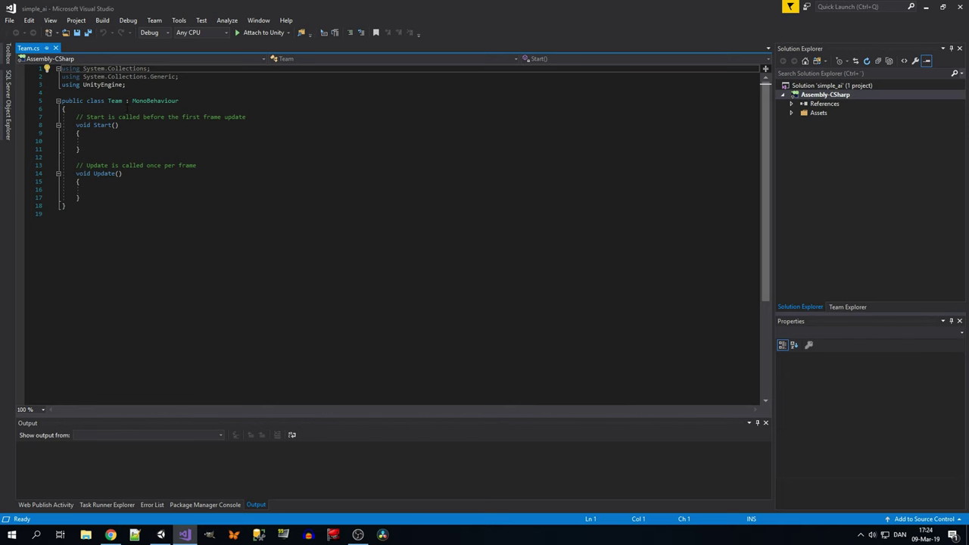
Step: Add a [SerializeField] int teamNumber field and delete the default Start and Update methods
{"action": "key", "text": "Return"}
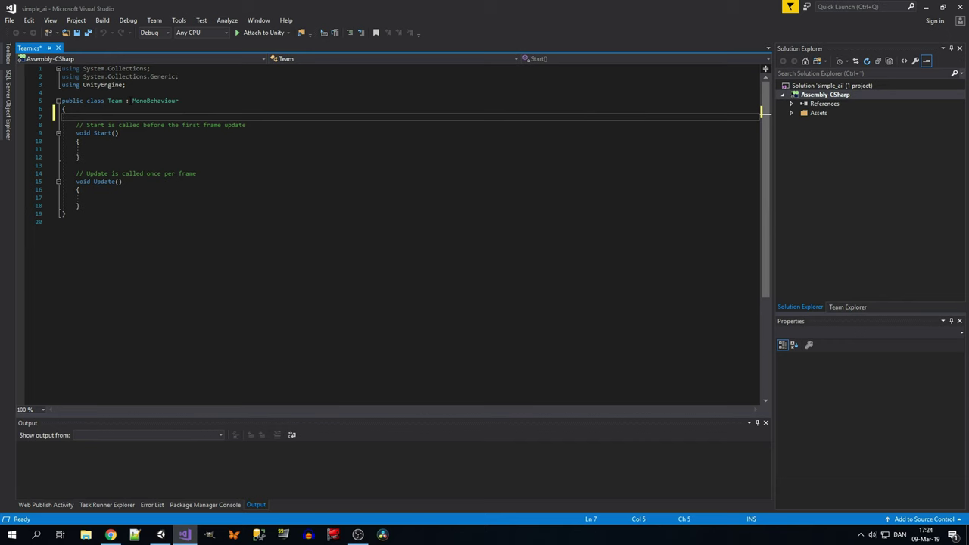
{"action": "key", "text": "Return"}
{"action": "key", "text": "Up"}
{"action": "type", "text": "["}
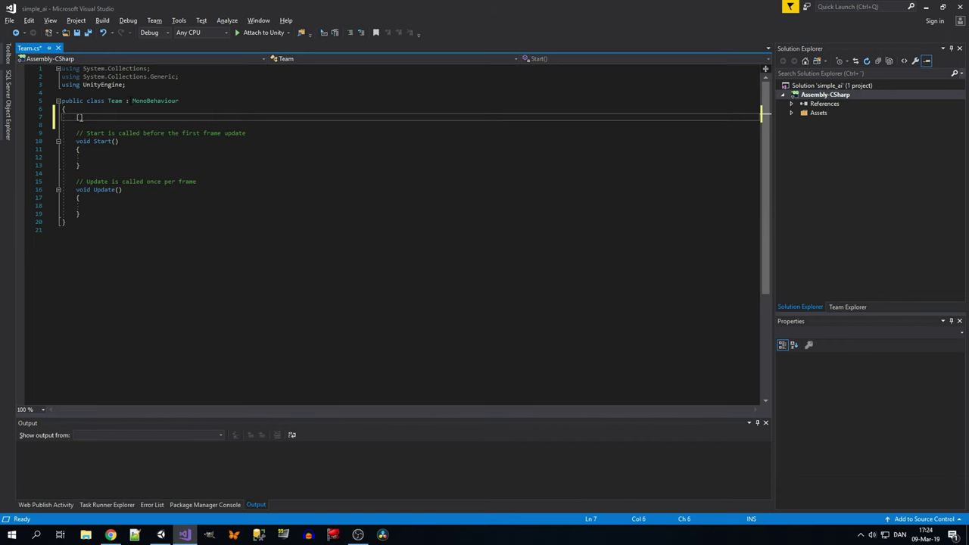
{"action": "key", "text": "Tab"}
{"action": "type", "text": "] int team"}
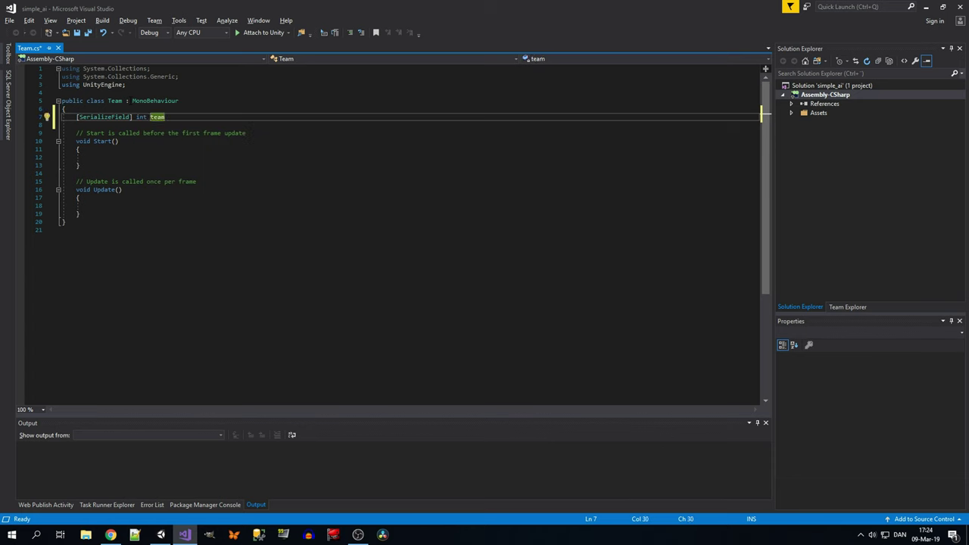
{"action": "type", "text": "Number;"}
{"action": "left_click_drag", "start_coordinate": [76, 125], "coordinate": [77, 213]}
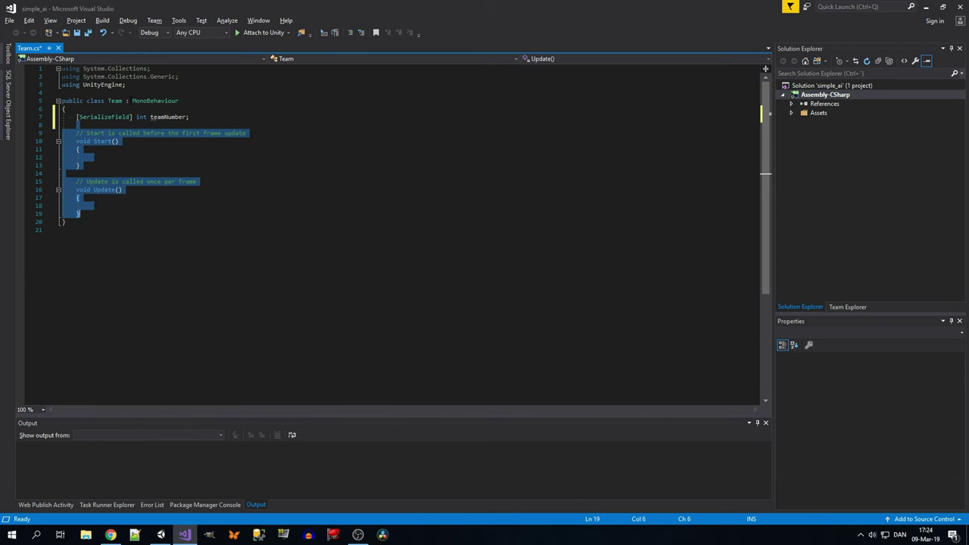
{"action": "key", "text": "Delete"}
Step: Write public int getTeamNumber() returning teamNumber and save the Team script
{"action": "key", "text": "Return"}
{"action": "type", "text": "public "}
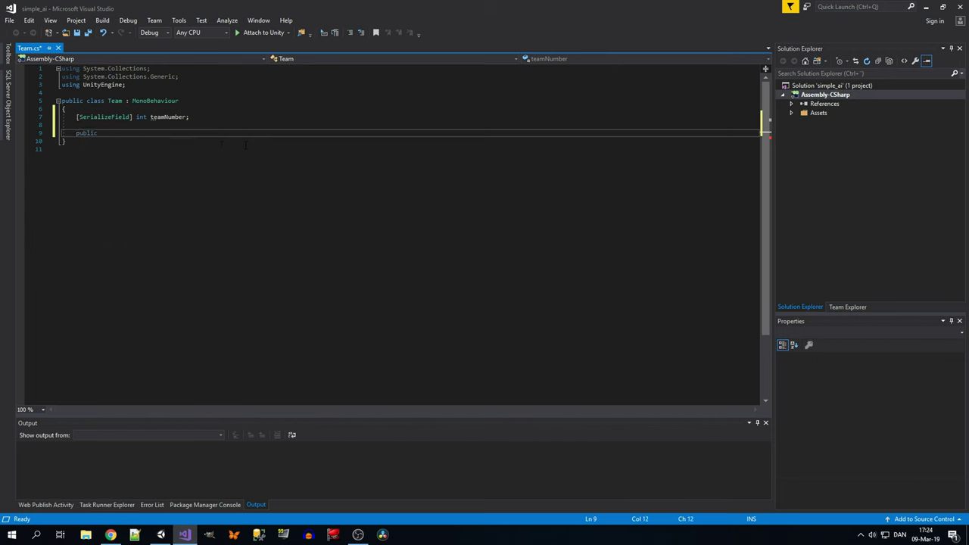
{"action": "type", "text": "int get"}
{"action": "type", "text": "Team"}
{"action": "type", "text": "Number("}
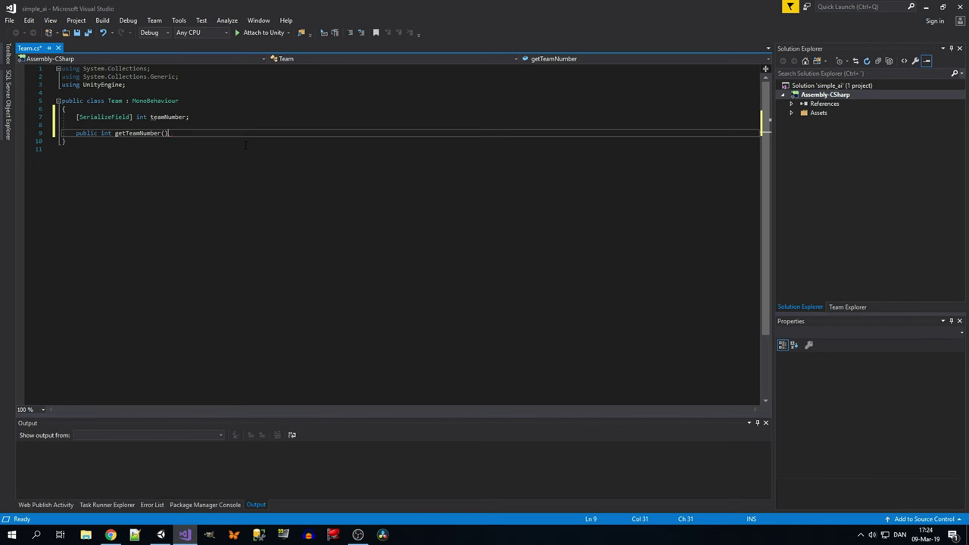
{"action": "key", "text": "Return"}
{"action": "type", "text": "{"}
{"action": "key", "text": "Return"}
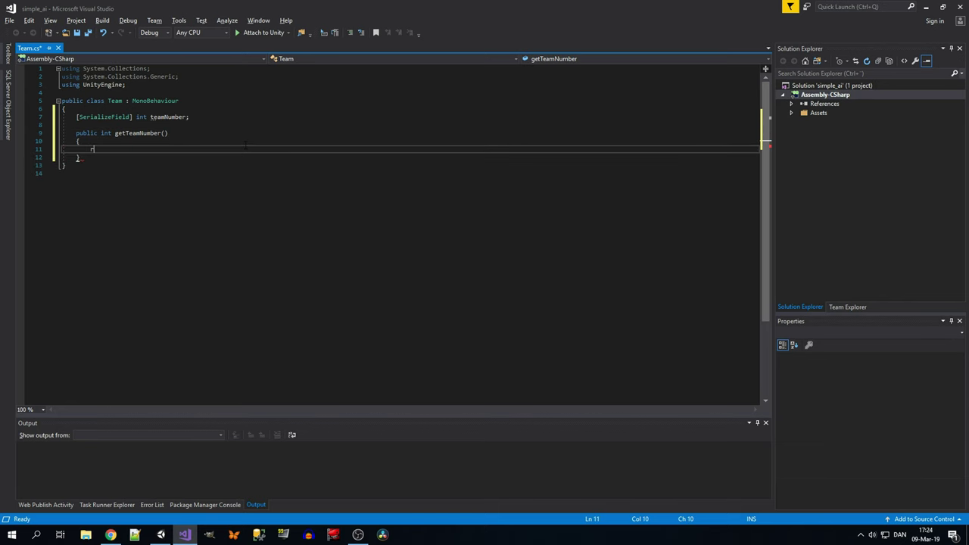
{"action": "type", "text": "return teamNumber;"}
{"action": "left_click", "coordinate": [203, 133]}
{"action": "key", "text": "ctrl+s"}
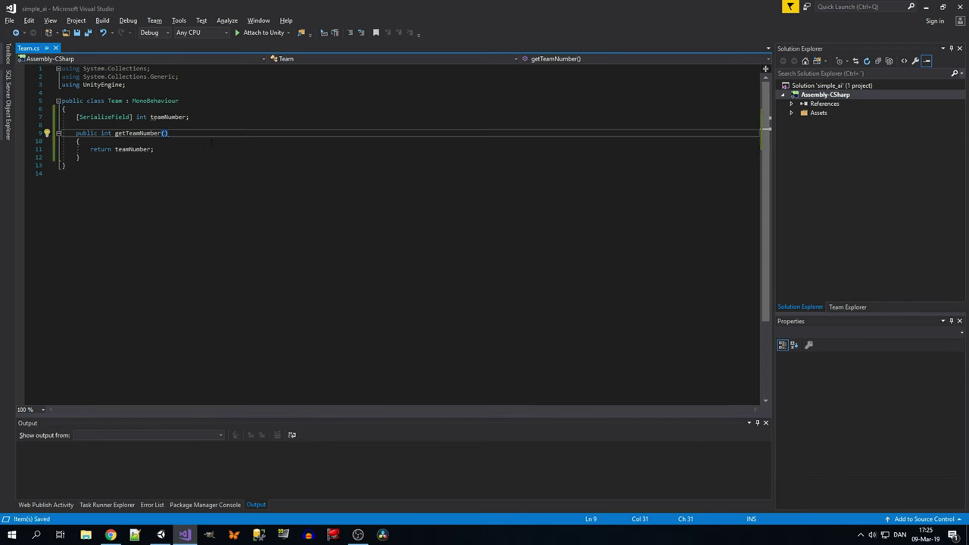
{"action": "left_click", "coordinate": [160, 534]}
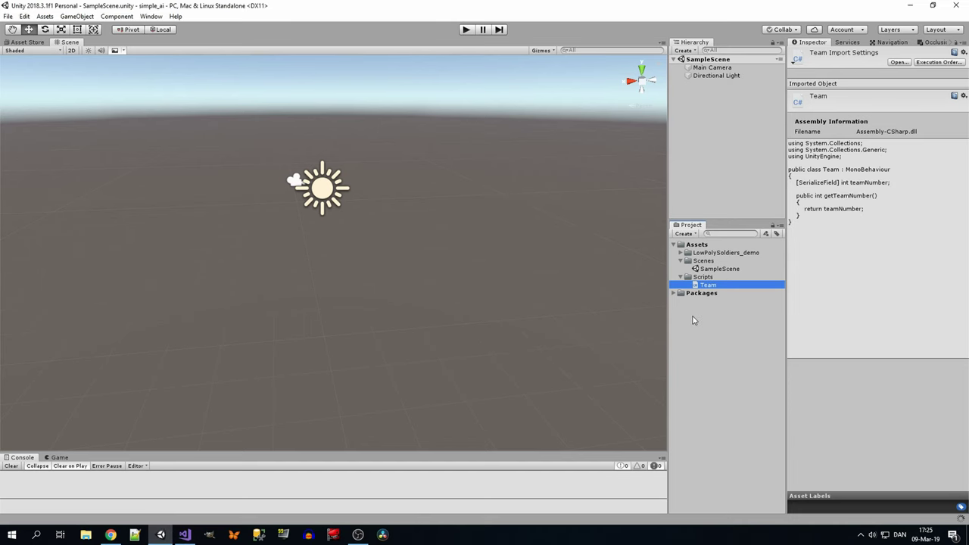
Step: Add a cube to the scene and set its X and Z scale to 100
{"action": "left_click", "coordinate": [680, 255]}
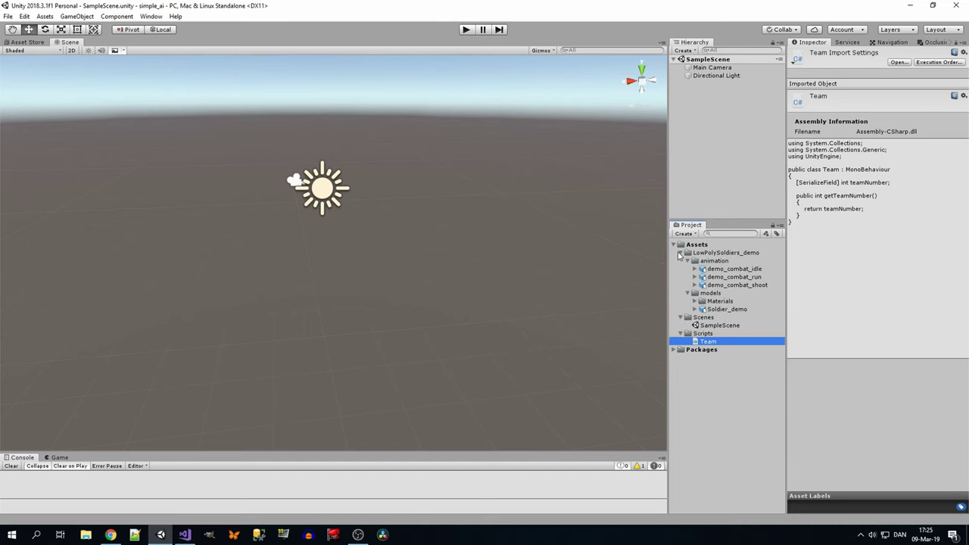
{"action": "left_click", "coordinate": [78, 16]}
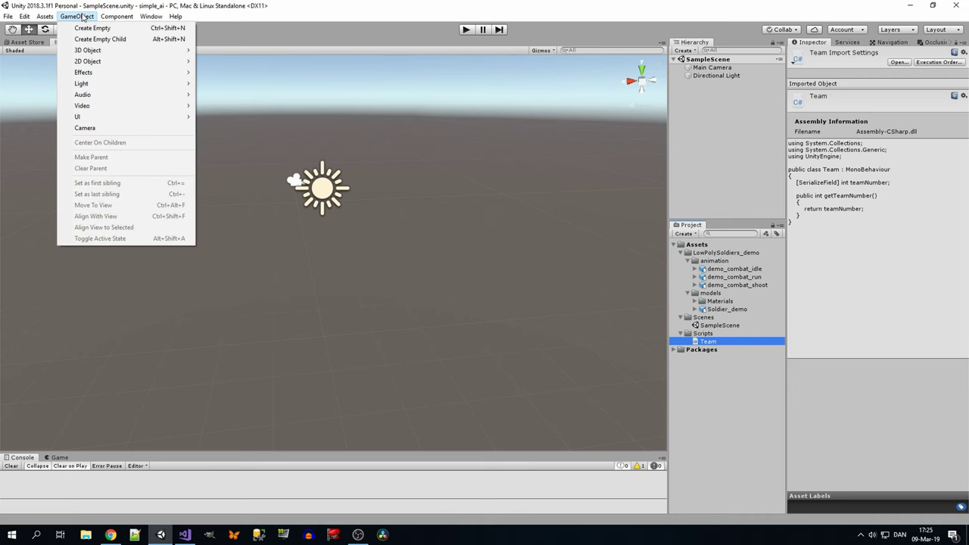
{"action": "mouse_move", "coordinate": [99, 51]}
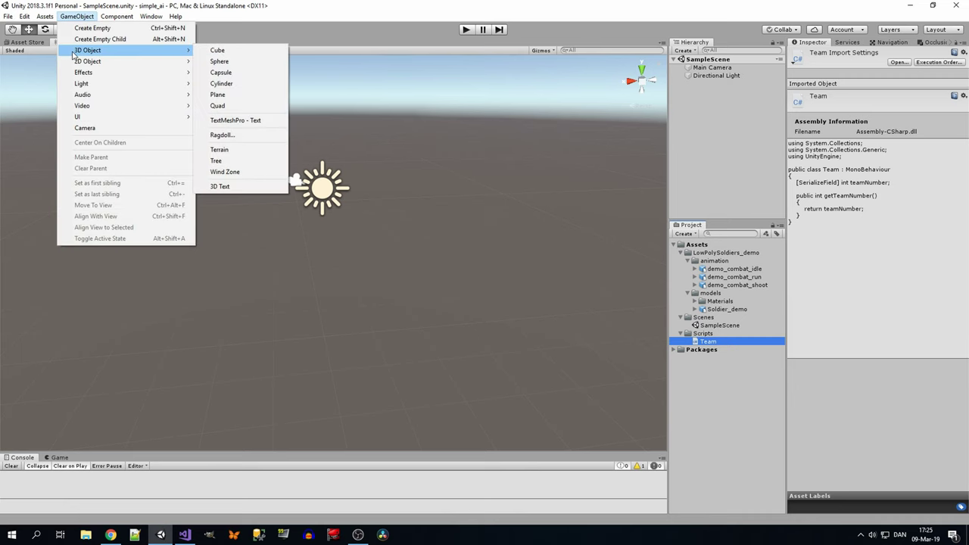
{"action": "left_click", "coordinate": [243, 56]}
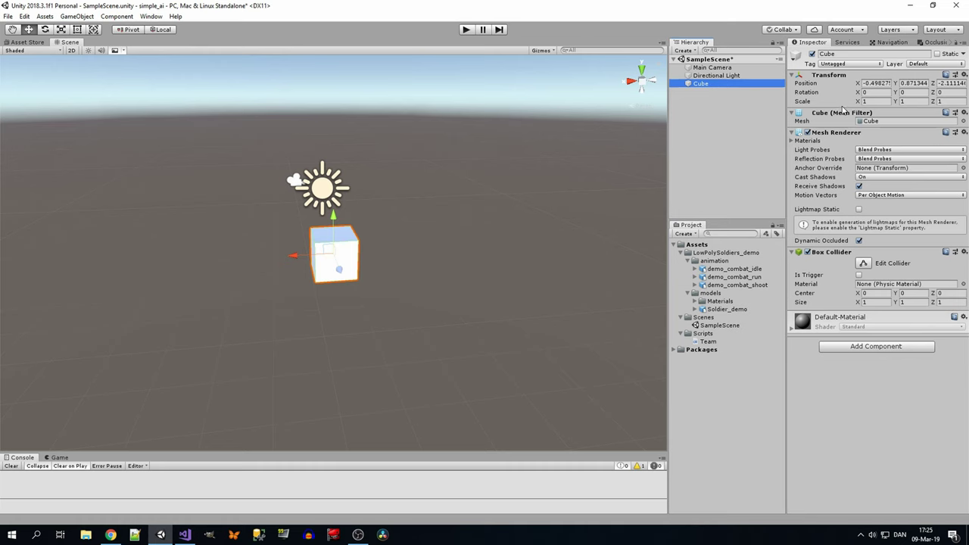
{"action": "left_click", "coordinate": [871, 101]}
{"action": "type", "text": "100"}
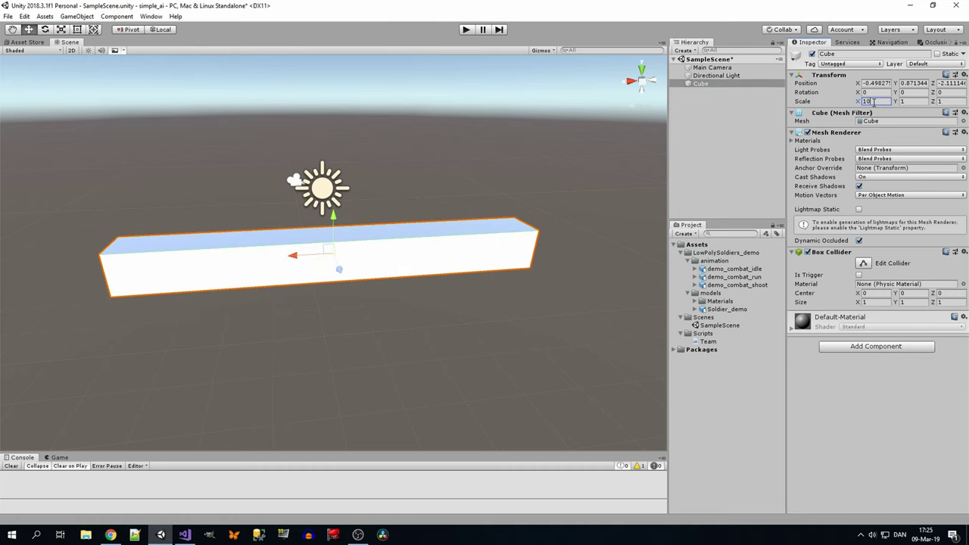
{"action": "scroll", "coordinate": [419, 196], "scroll_direction": "down", "scroll_amount": 5}
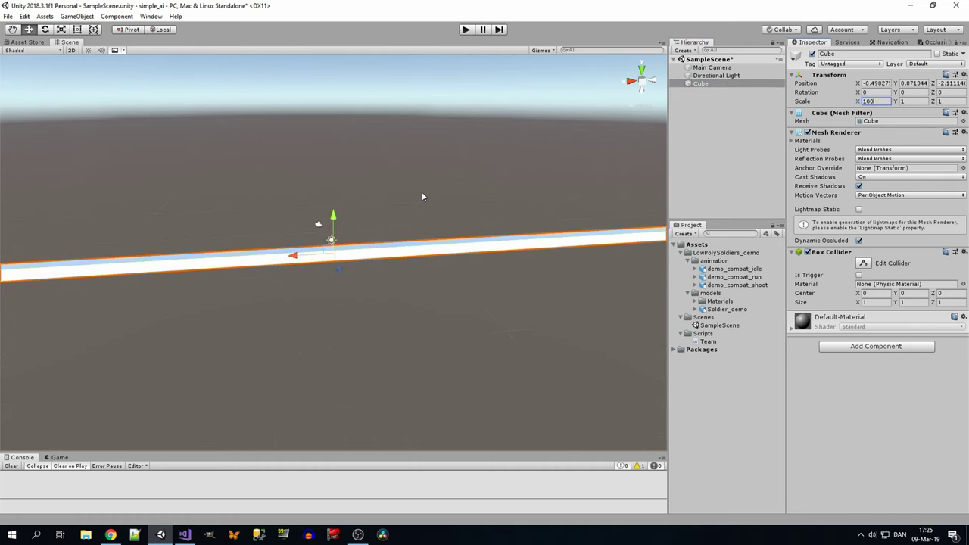
{"action": "left_click", "coordinate": [939, 102]}
{"action": "type", "text": "100"}
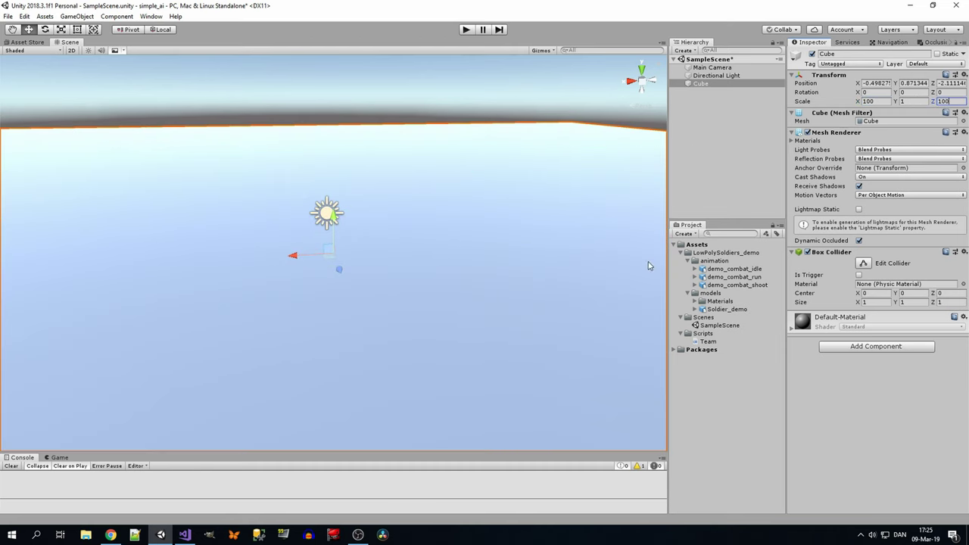
{"action": "left_click", "coordinate": [738, 172]}
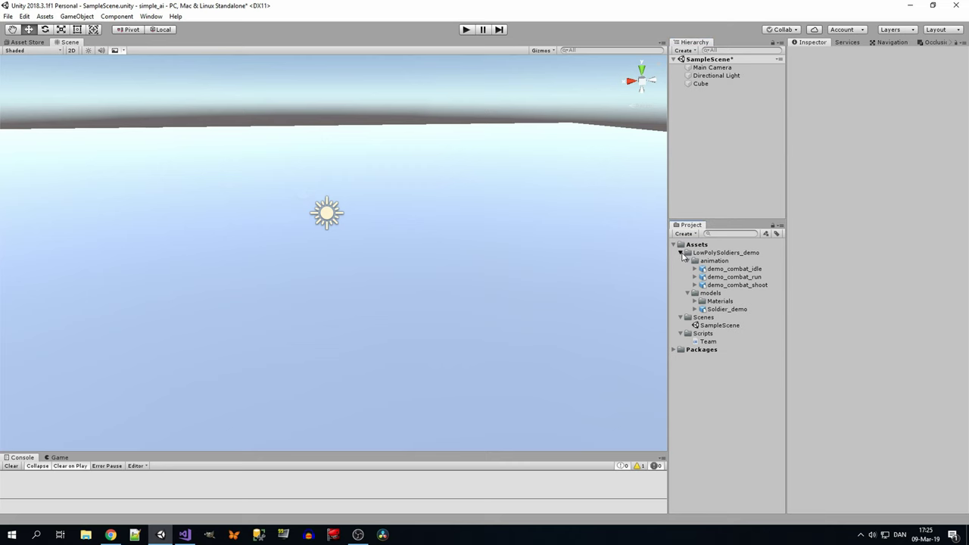
Step: Create a Prefabs folder under Assets
{"action": "left_click", "coordinate": [687, 255]}
{"action": "right_click", "coordinate": [691, 245]}
{"action": "mouse_move", "coordinate": [734, 251]}
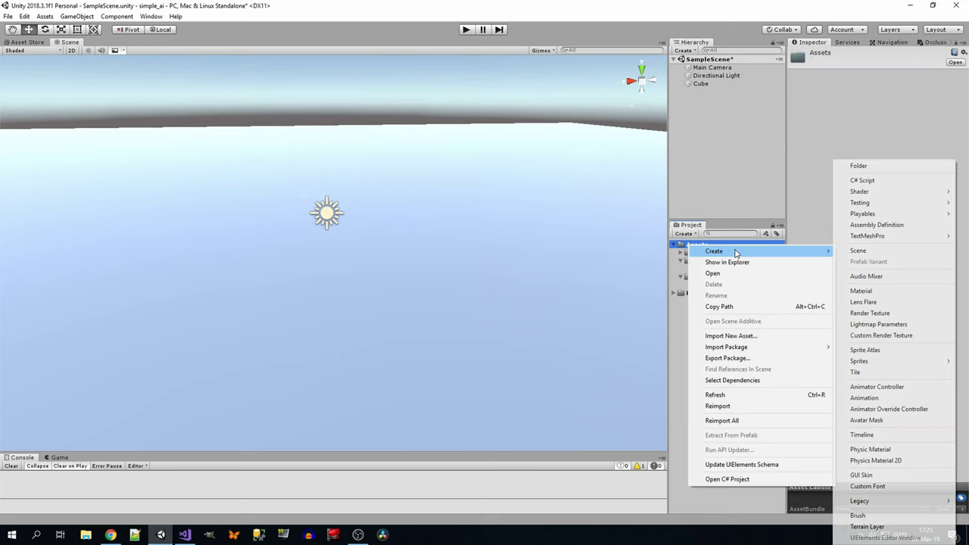
{"action": "left_click", "coordinate": [864, 168]}
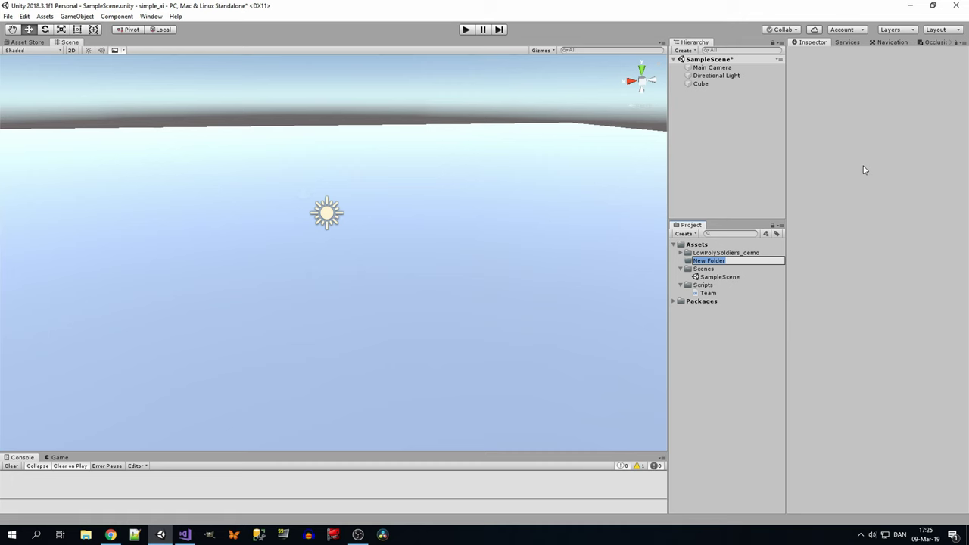
{"action": "type", "text": "Prefabs"}
{"action": "key", "text": "Return"}
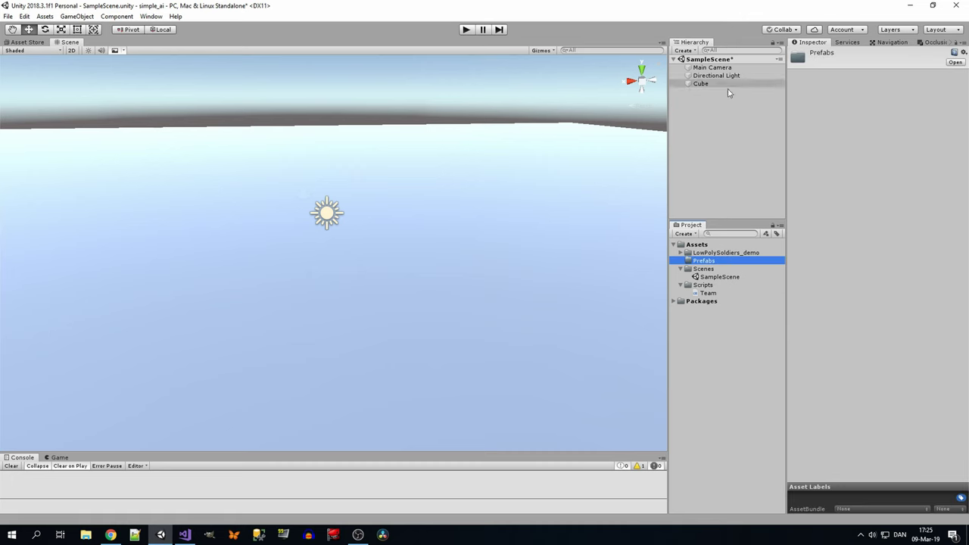
Step: Place the Soldier_demo model in the scene and frame the view on it
{"action": "left_click", "coordinate": [680, 252]}
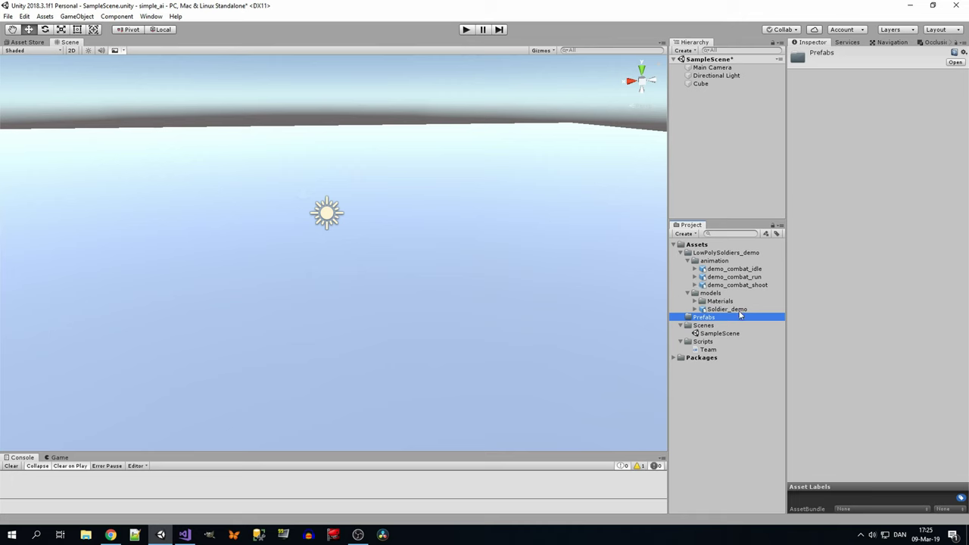
{"action": "left_click_drag", "start_coordinate": [740, 312], "coordinate": [222, 215]}
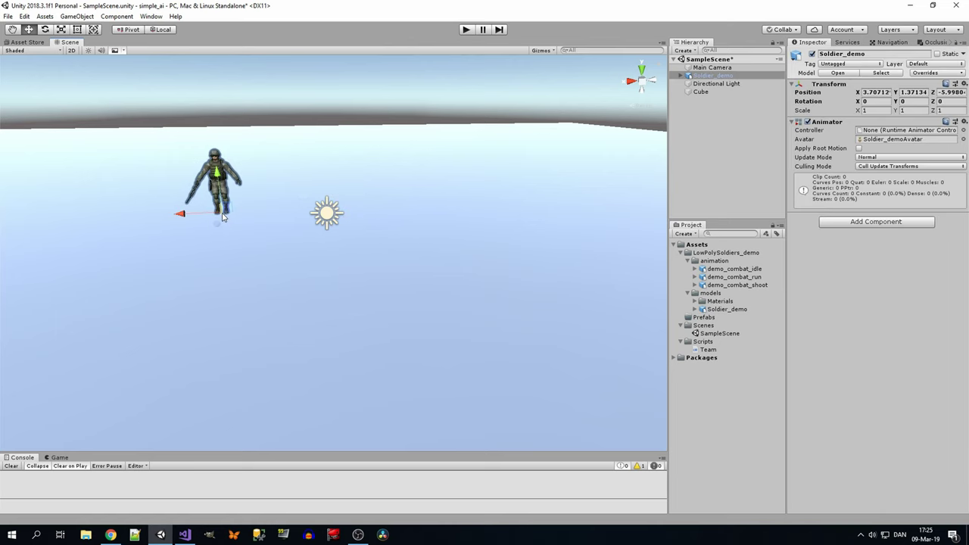
{"action": "key", "text": "f"}
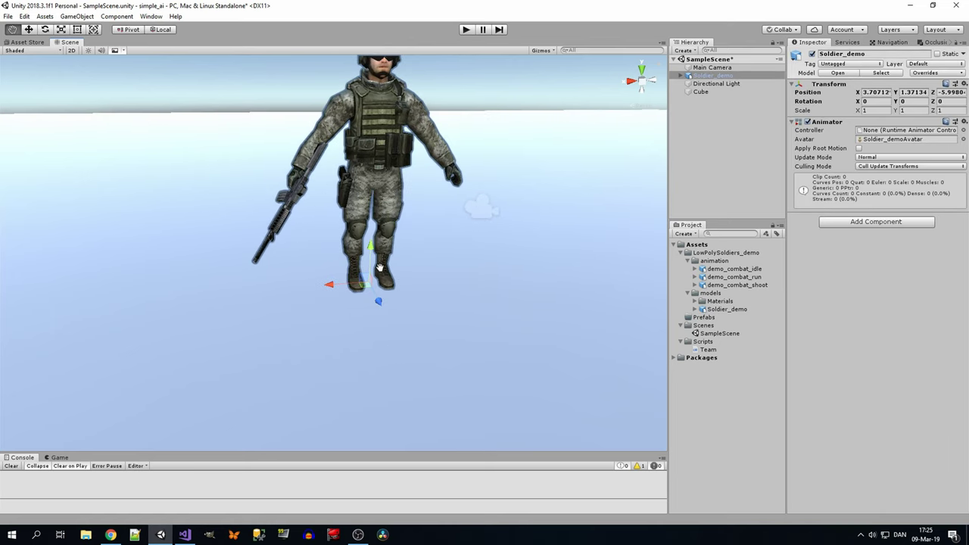
{"action": "scroll", "coordinate": [380, 267], "scroll_direction": "down", "scroll_amount": 5}
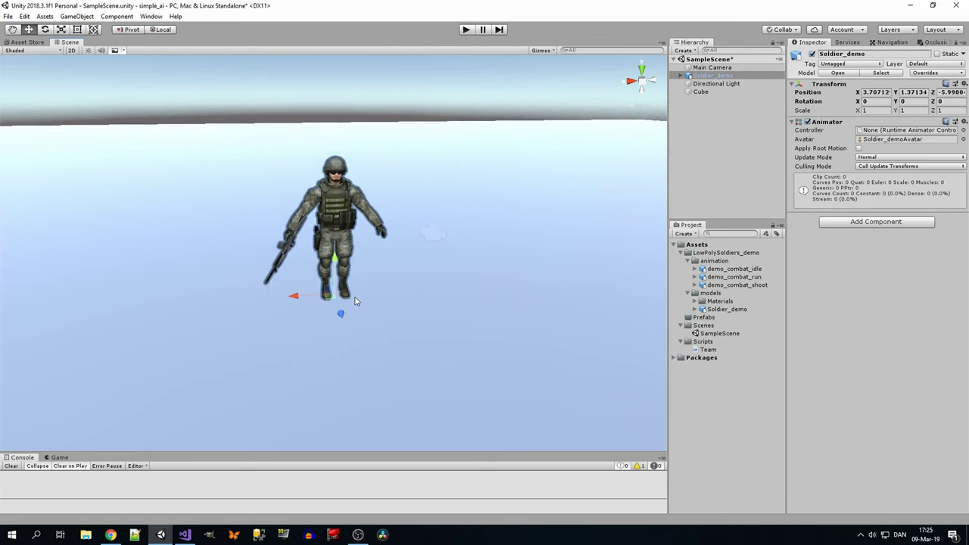
Step: Rename the soldier to Soldier_team_1 and open its Add Component search
{"action": "left_click", "coordinate": [719, 76]}
{"action": "left_click", "coordinate": [713, 78]}
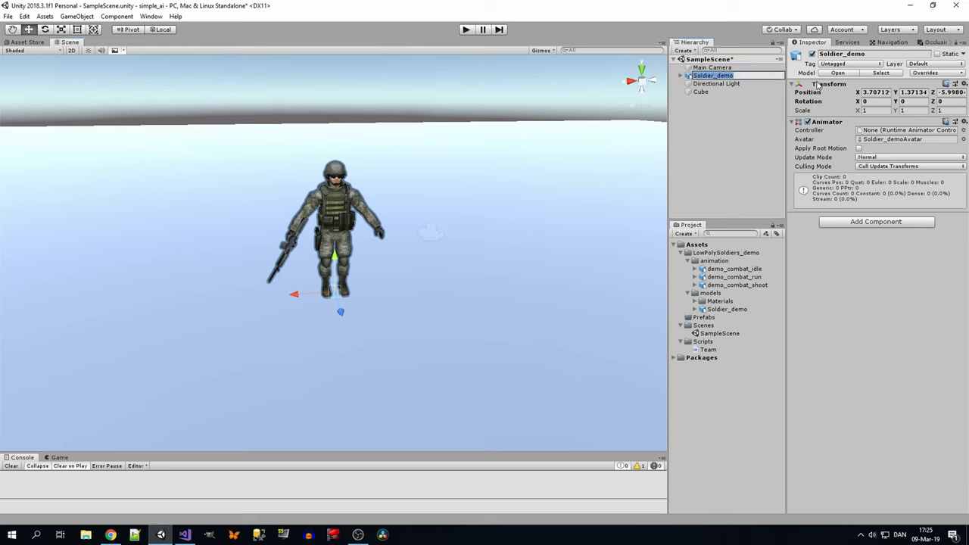
{"action": "type", "text": "So"}
{"action": "type", "text": "_t"}
{"action": "type", "text": "er"}
{"action": "type", "text": "_team"}
{"action": "type", "text": "_1"}
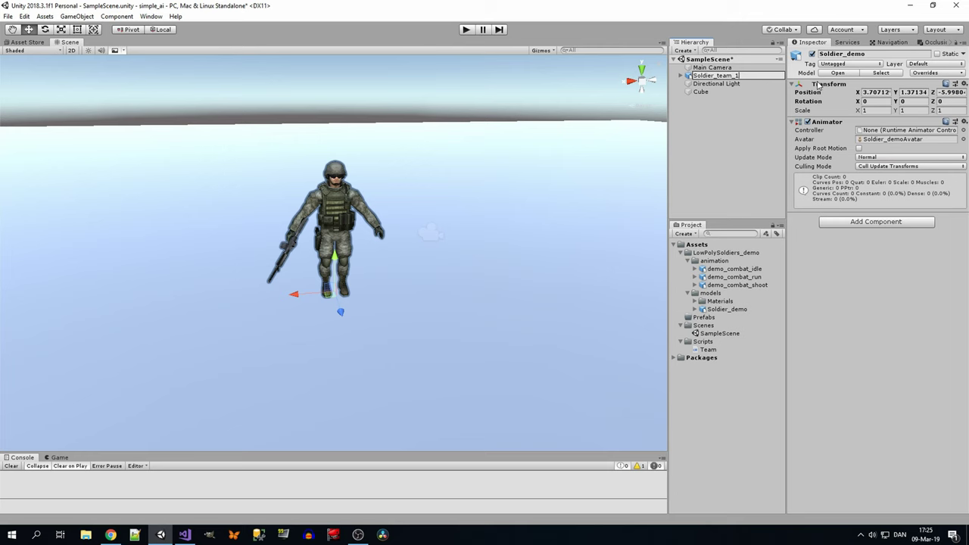
{"action": "key", "text": "Return"}
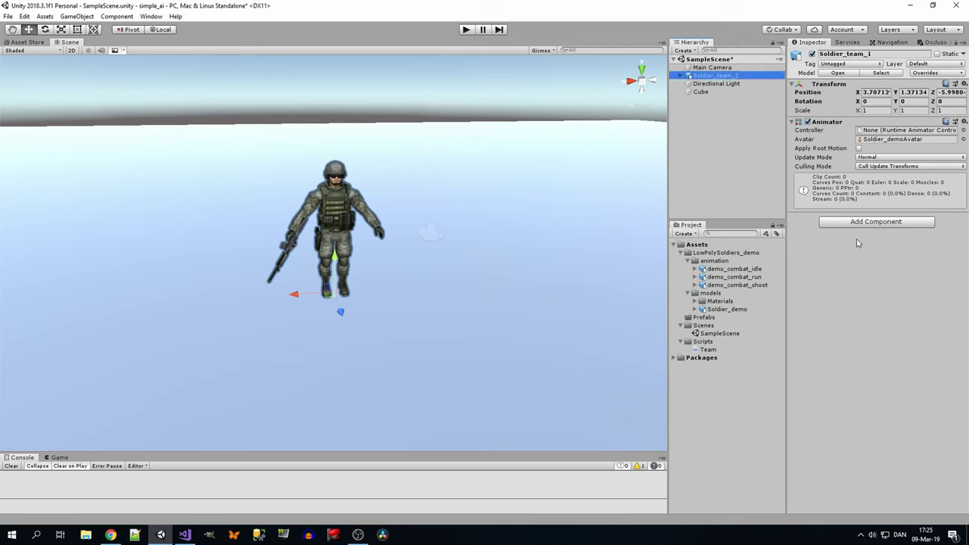
{"action": "left_click", "coordinate": [860, 228]}
Step: Attach the Team script and save Soldier_team_1 as an original prefab in Prefabs
{"action": "type", "text": "tea"}
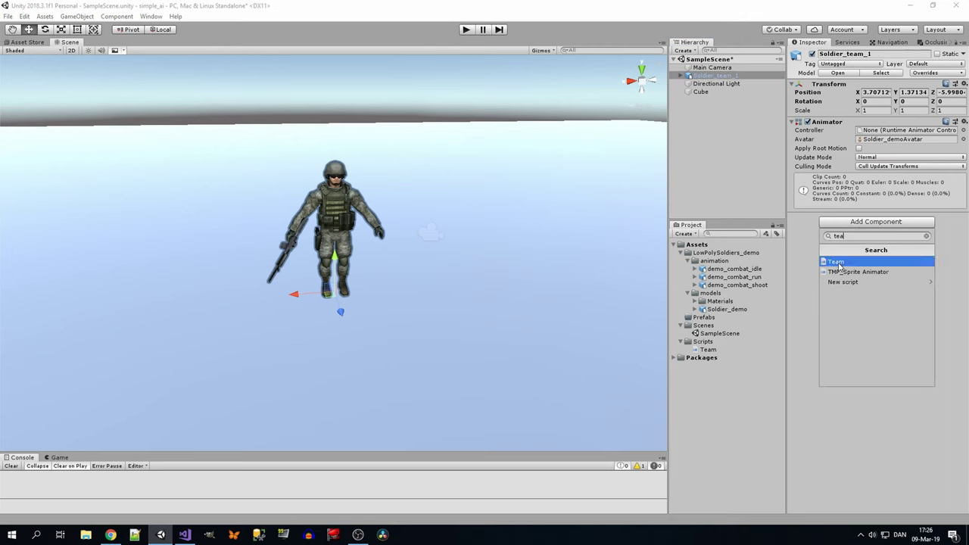
{"action": "left_click", "coordinate": [839, 263]}
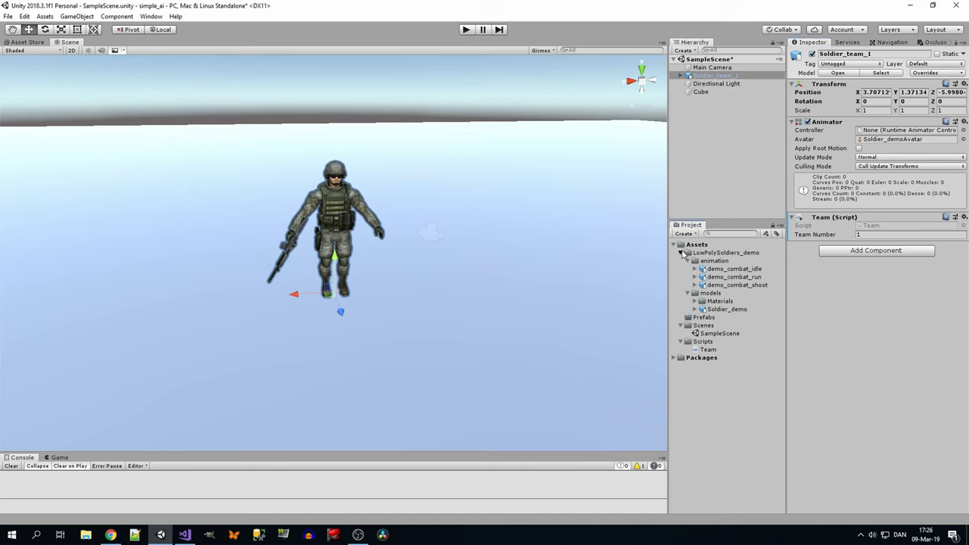
{"action": "left_click", "coordinate": [682, 253]}
{"action": "mouse_move", "coordinate": [697, 73]}
{"action": "left_mouse_down"}
{"action": "mouse_move", "coordinate": [712, 269]}
{"action": "mouse_move", "coordinate": [708, 262]}
{"action": "left_mouse_up"}
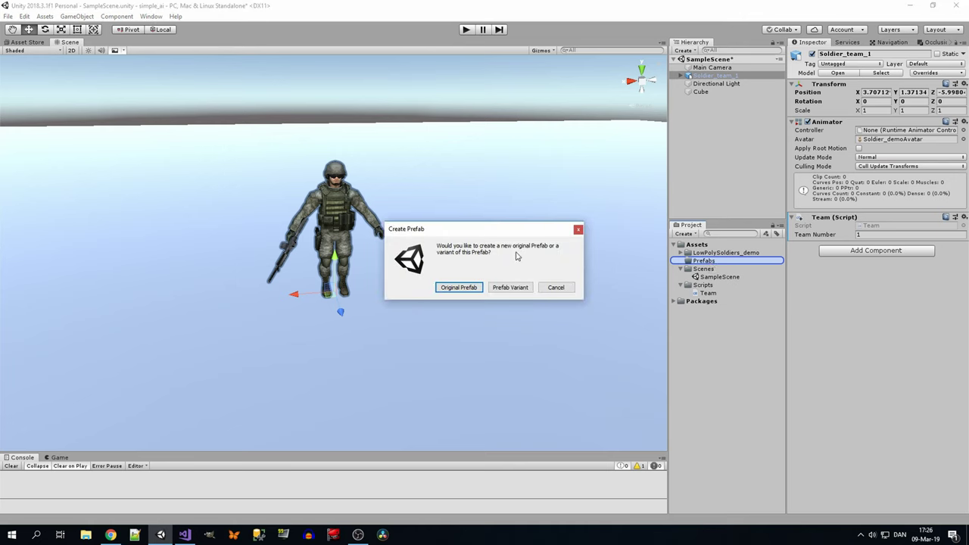
{"action": "left_click", "coordinate": [457, 291]}
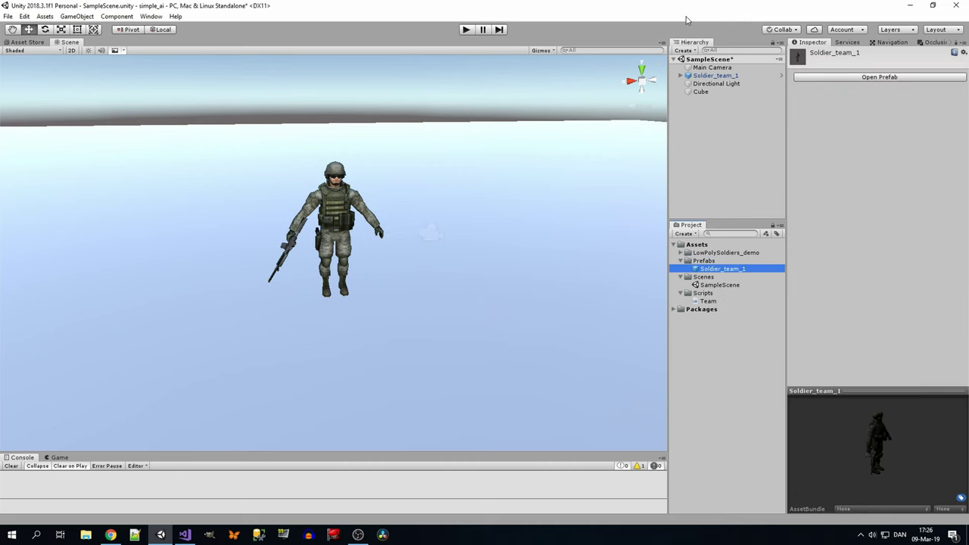
Step: Rename the scene soldier to Soldier_team_2 and set its Team Number to 2
{"action": "left_click", "coordinate": [718, 77]}
{"action": "left_click", "coordinate": [750, 77]}
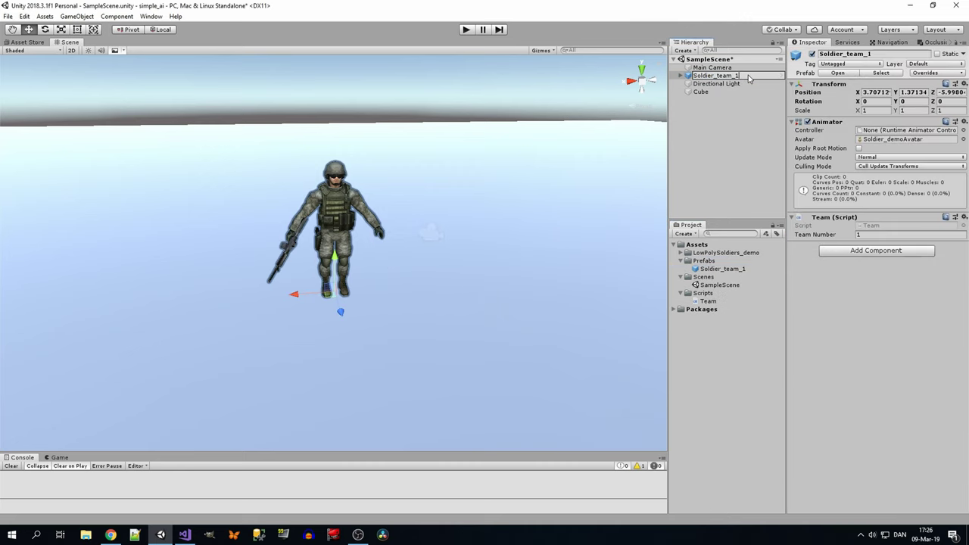
{"action": "key", "text": "BackSpace"}
{"action": "type", "text": "2"}
{"action": "key", "text": "Return"}
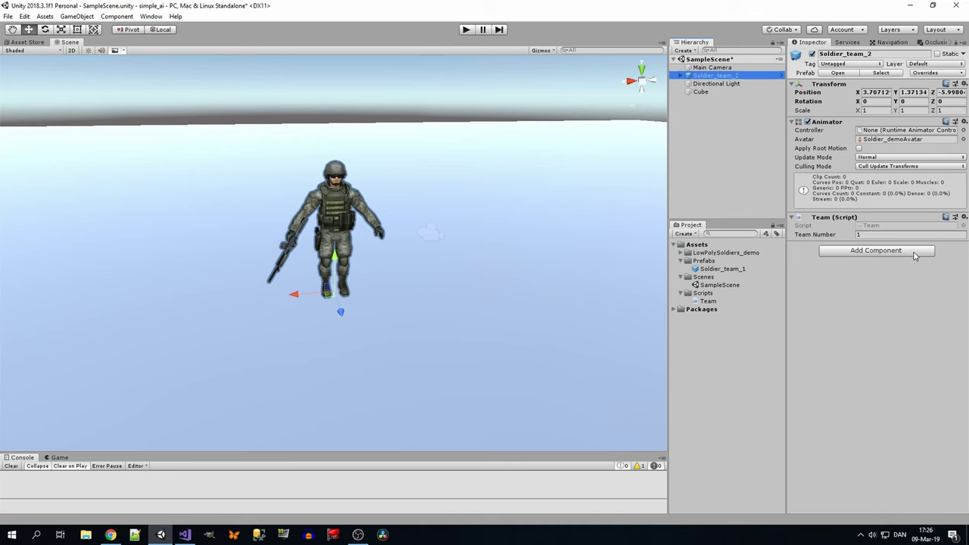
{"action": "left_click", "coordinate": [914, 235]}
{"action": "type", "text": "2"}
{"action": "key", "text": "Return"}
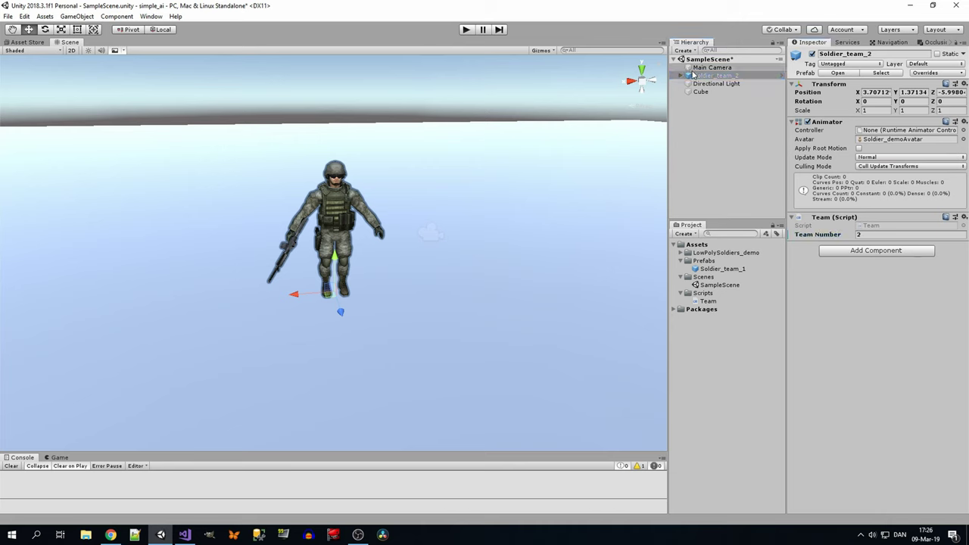
Step: Save Soldier_team_2 as an original prefab and place a copy in the scene
{"action": "left_click_drag", "start_coordinate": [715, 76], "coordinate": [734, 265]}
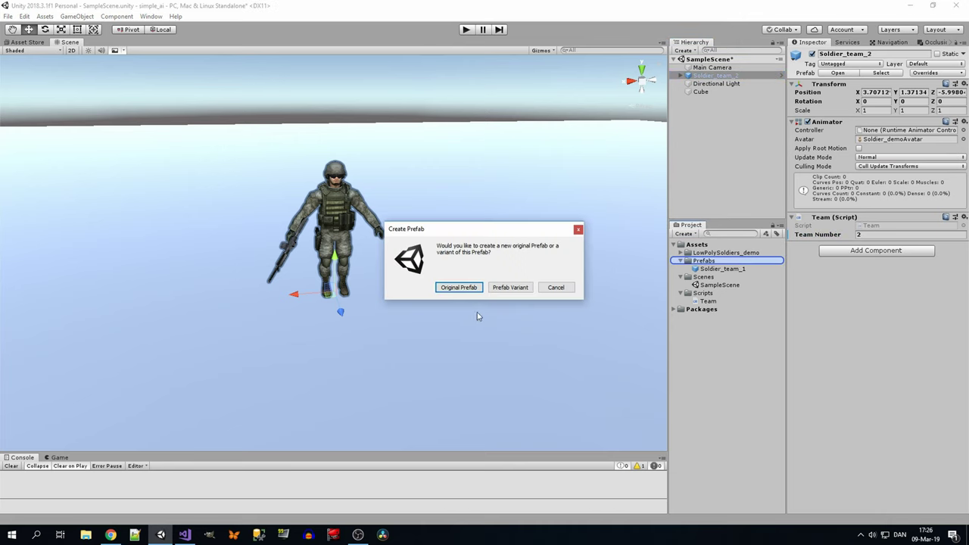
{"action": "left_click", "coordinate": [457, 288]}
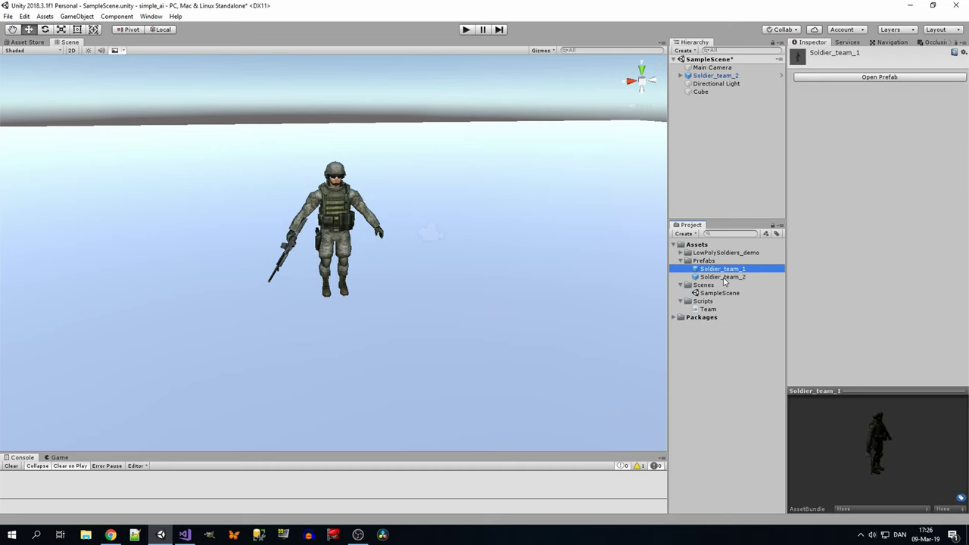
{"action": "left_click_drag", "start_coordinate": [723, 277], "coordinate": [506, 282]}
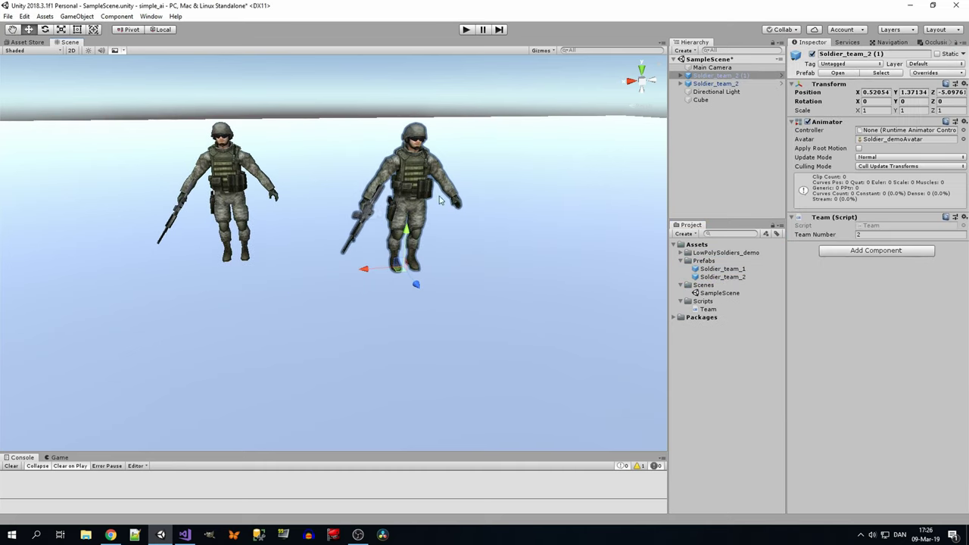
Step: Create a Materials folder in Assets alongside Prefabs, Scenes and Scripts
{"action": "right_click", "coordinate": [689, 245]}
{"action": "mouse_move", "coordinate": [708, 252]}
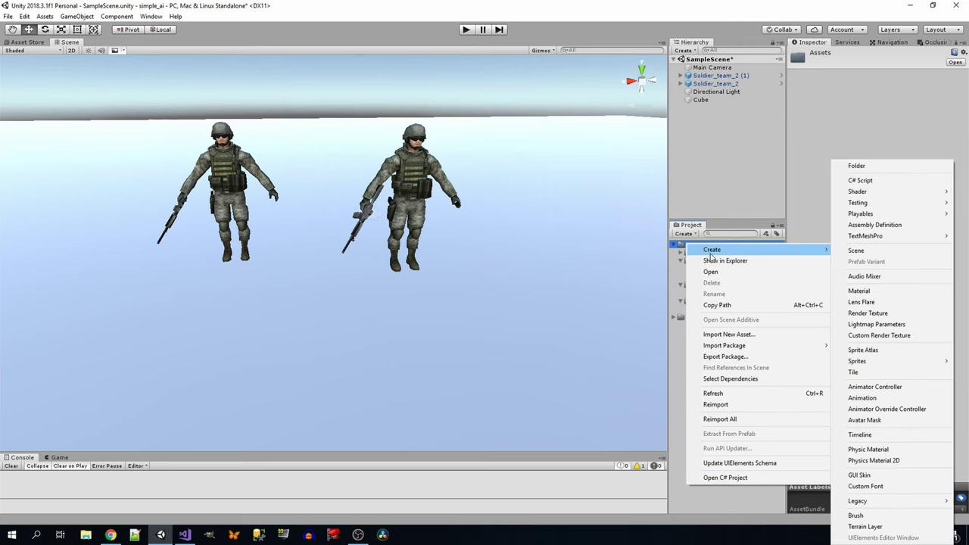
{"action": "left_click", "coordinate": [721, 226]}
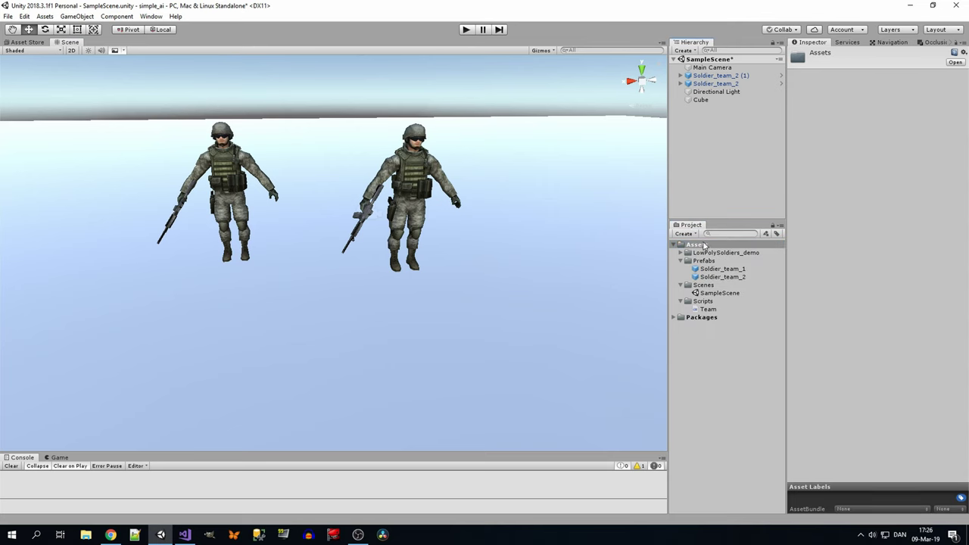
{"action": "right_click", "coordinate": [704, 245]}
{"action": "right_click", "coordinate": [684, 244]}
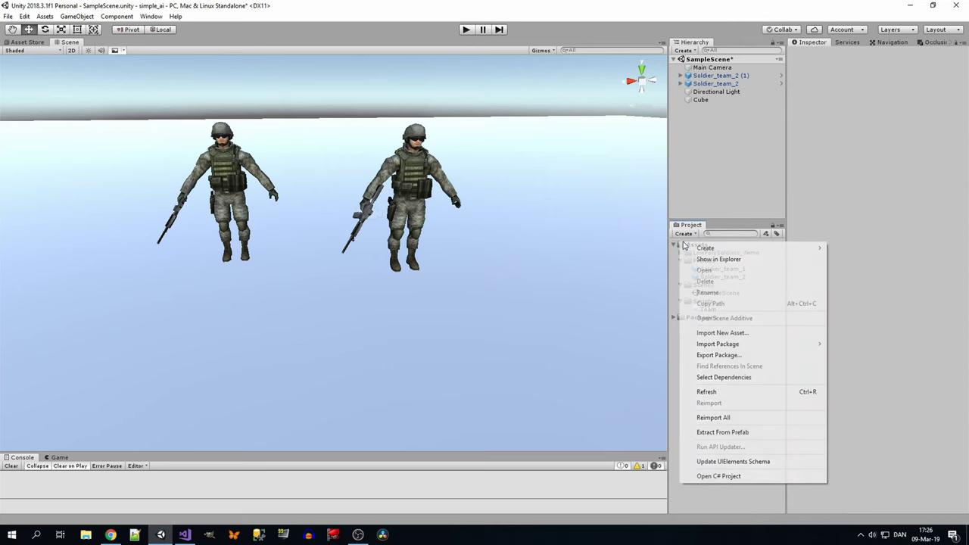
{"action": "mouse_move", "coordinate": [713, 250]}
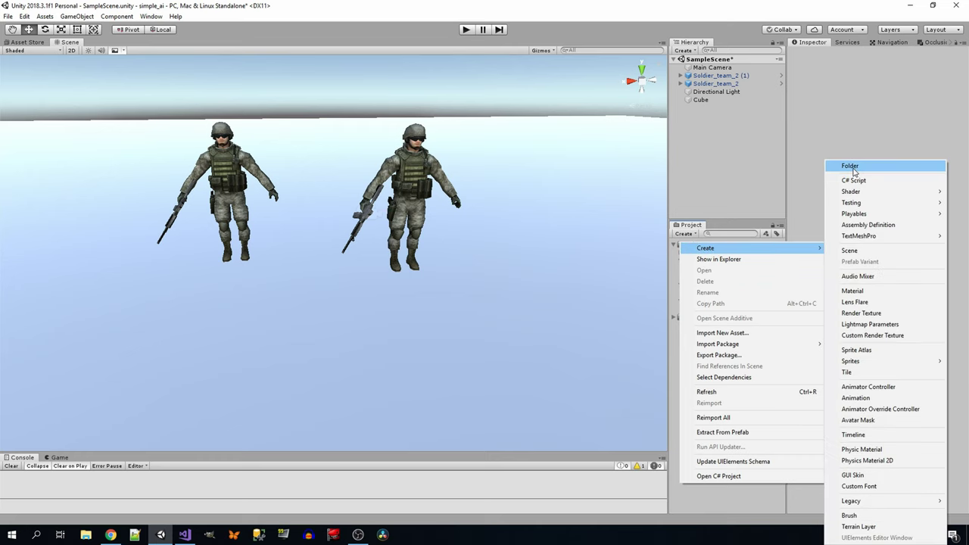
{"action": "left_click", "coordinate": [851, 166]}
{"action": "type", "text": "Ma"}
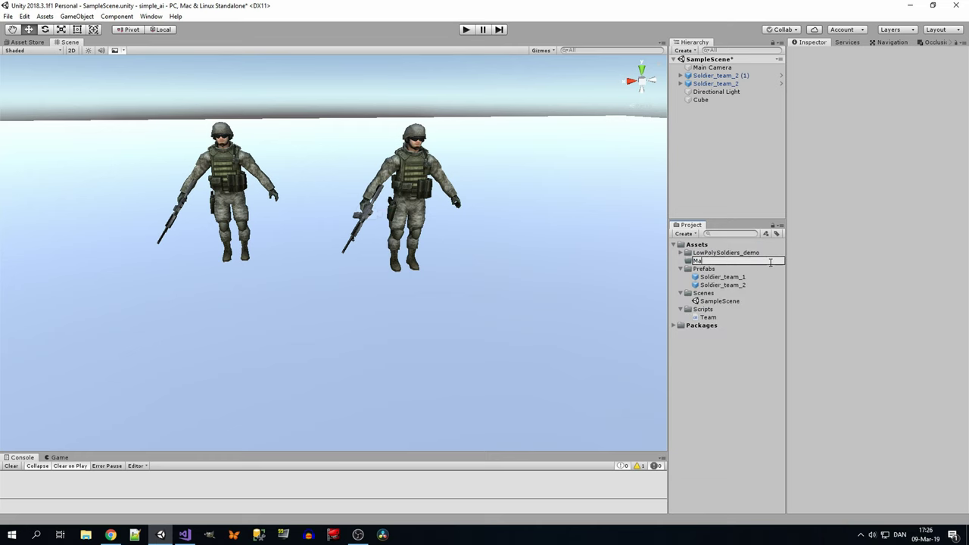
{"action": "type", "text": "terials"}
{"action": "key", "text": "Return"}
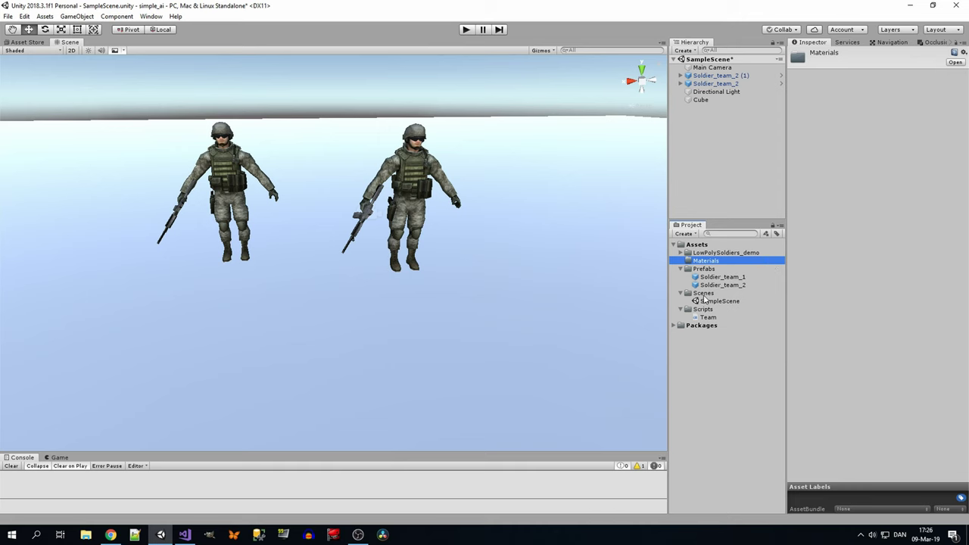
Step: Browse the LowPolySoldiers_demo Materials subfolder, inspecting demo_soldier_512 and demo_weapon
{"action": "left_click", "coordinate": [682, 253]}
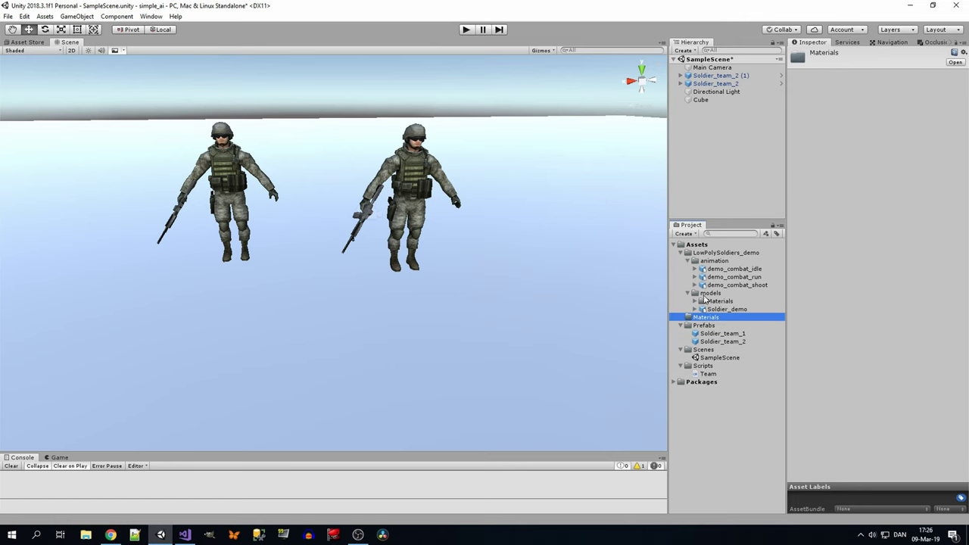
{"action": "left_click", "coordinate": [702, 301]}
{"action": "left_click", "coordinate": [727, 310]}
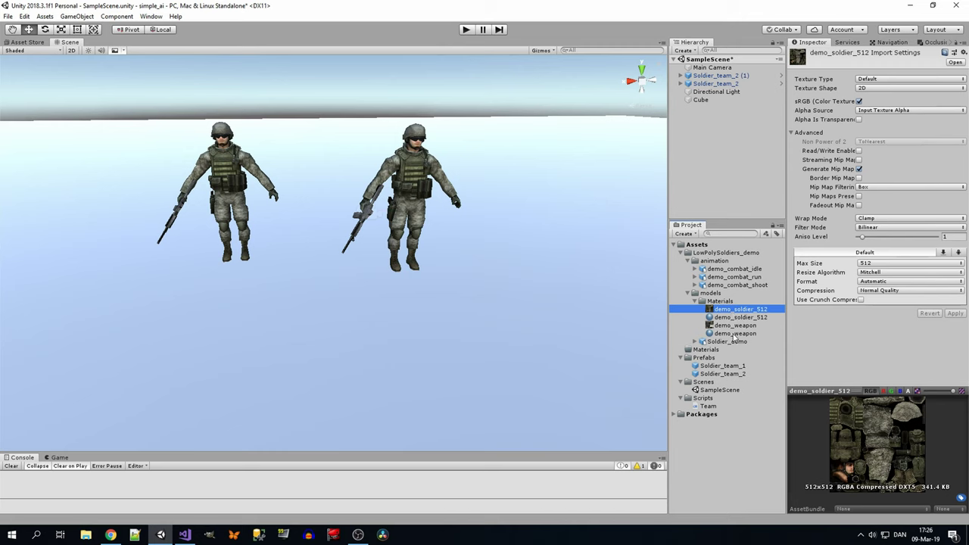
{"action": "left_click", "coordinate": [733, 333], "text": "shift"}
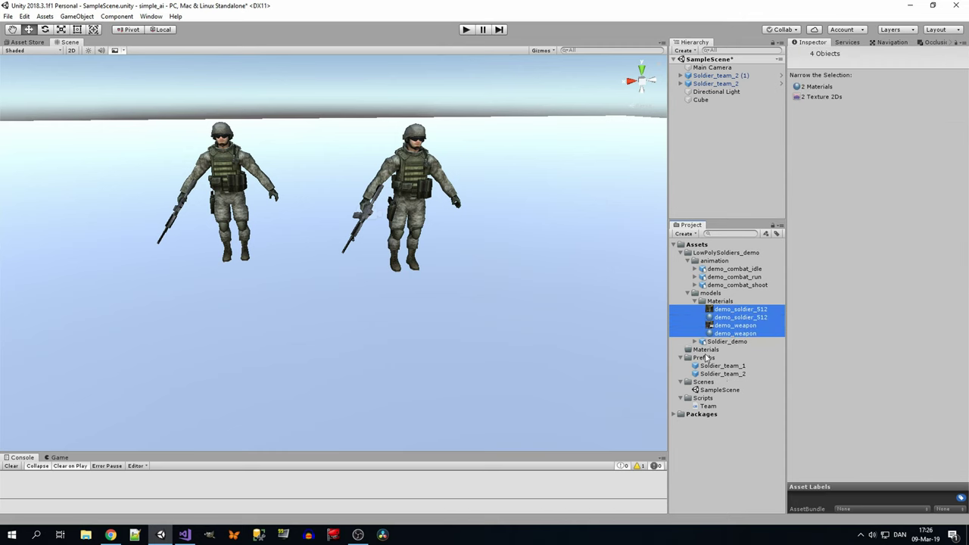
{"action": "left_click", "coordinate": [705, 350]}
{"action": "left_click", "coordinate": [732, 334]}
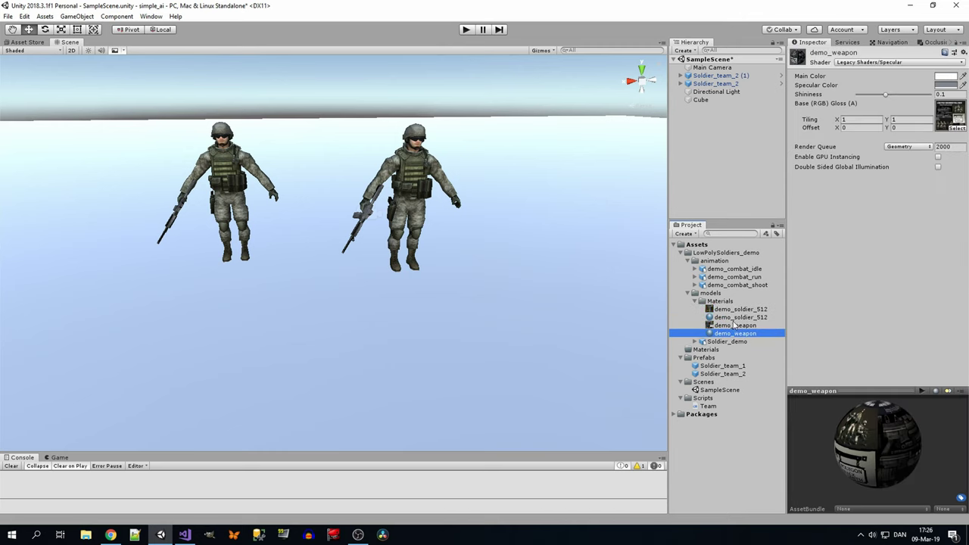
{"action": "left_click", "coordinate": [734, 318]}
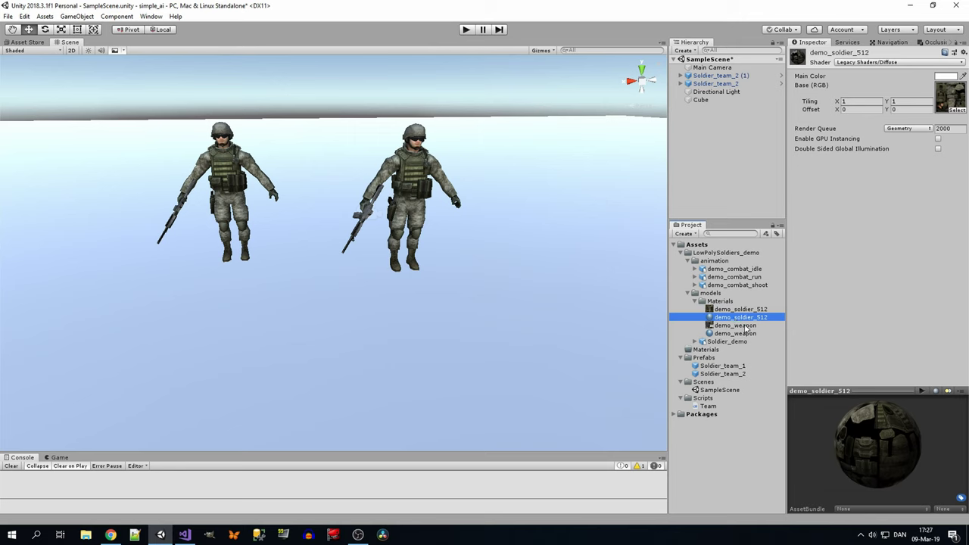
{"action": "left_click", "coordinate": [759, 334]}
{"action": "left_click", "coordinate": [757, 318]}
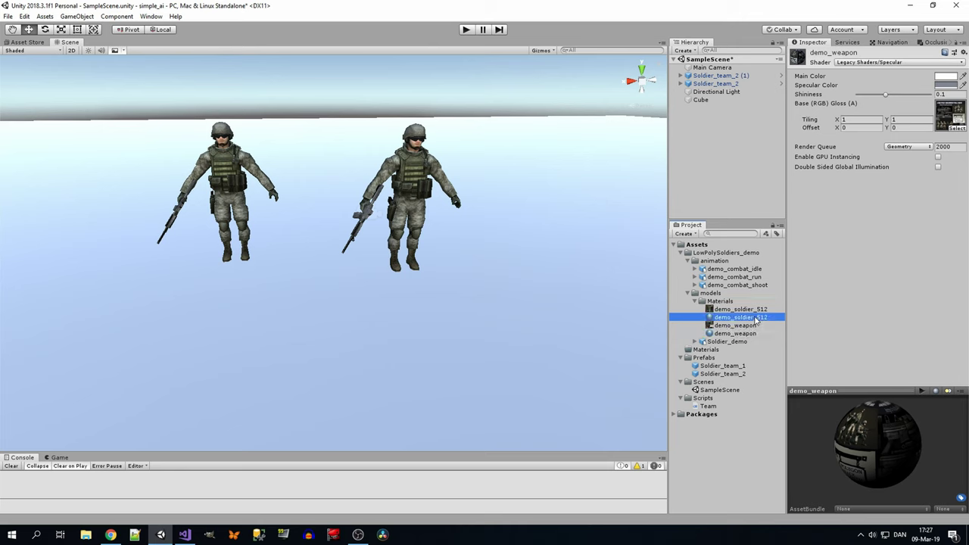
Step: Duplicate demo_soldier_512, move the copy into Materials, and rename it demo_soldier_team_2
{"action": "key", "text": "ctrl+d"}
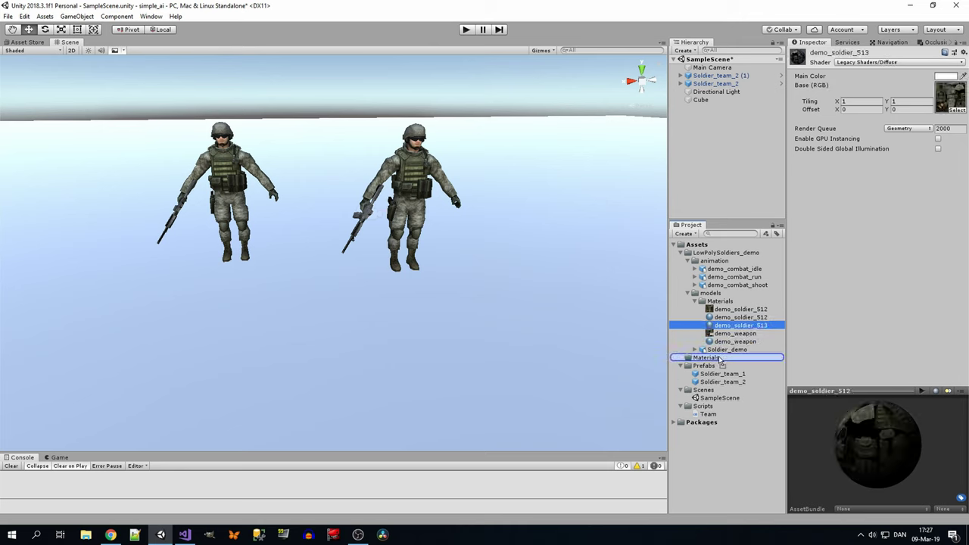
{"action": "left_click_drag", "start_coordinate": [758, 326], "coordinate": [715, 358]}
{"action": "left_click", "coordinate": [720, 358]}
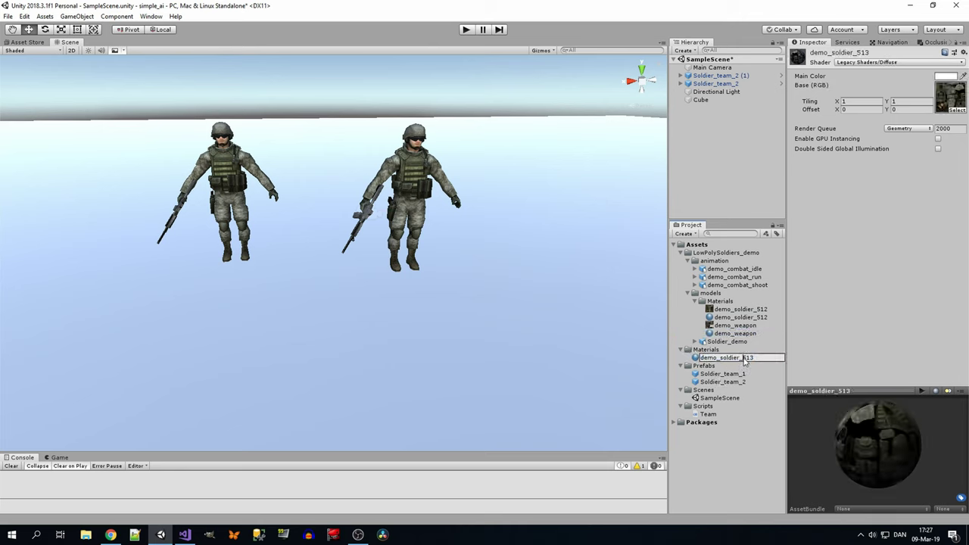
{"action": "key", "text": "Right"}
{"action": "key", "text": "Return"}
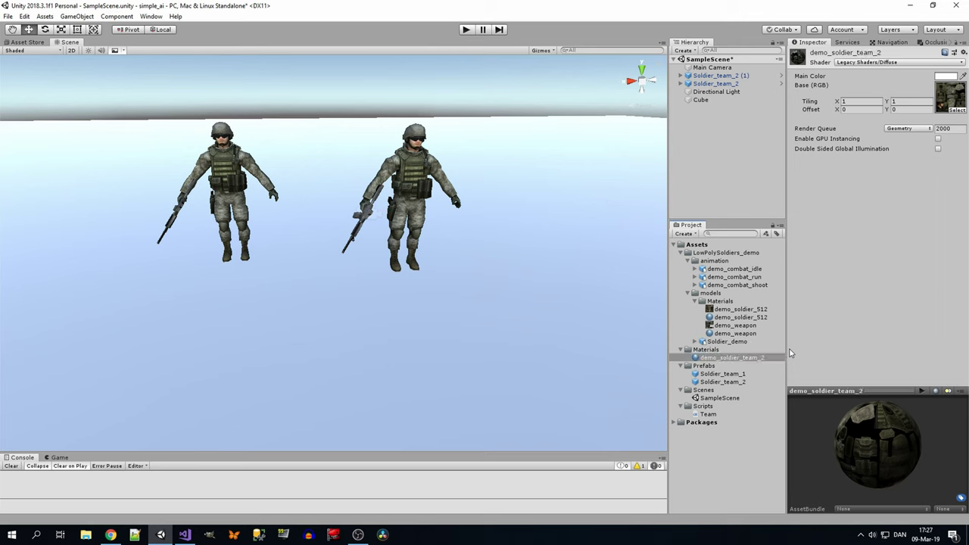
Step: Delete both soldiers and place the Soldier_team_1 and Soldier_team_2 prefabs in the scene
{"action": "left_click", "coordinate": [713, 84]}
{"action": "key", "text": "Delete"}
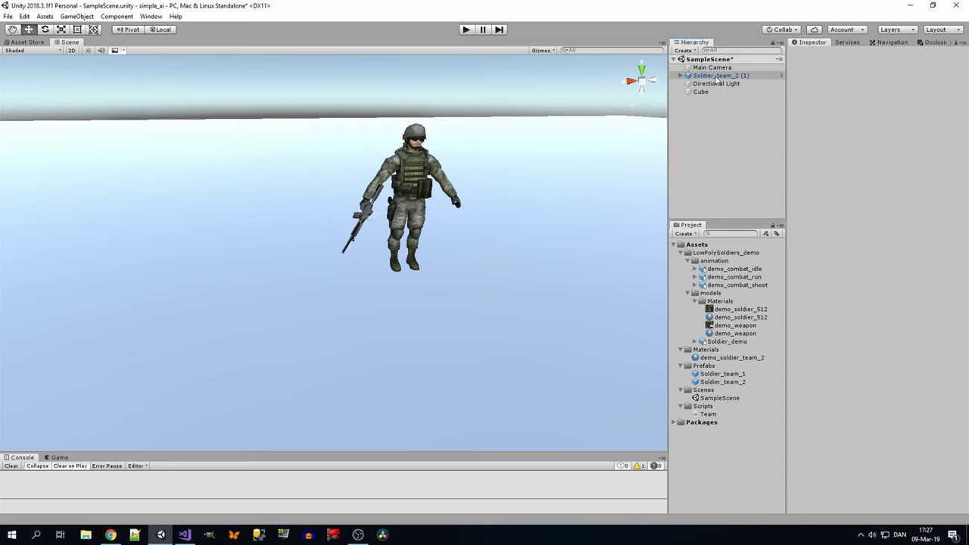
{"action": "key", "text": "Delete"}
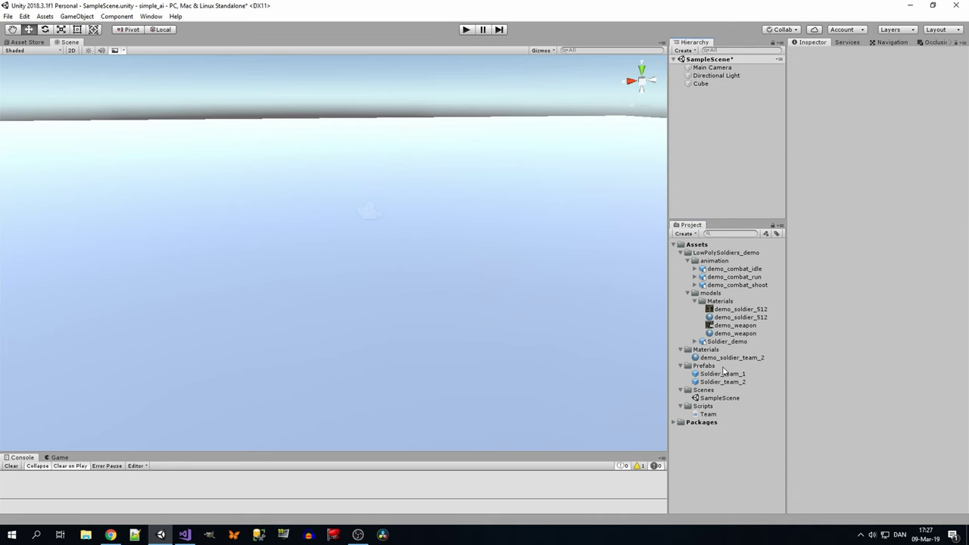
{"action": "left_click_drag", "start_coordinate": [723, 375], "coordinate": [447, 259]}
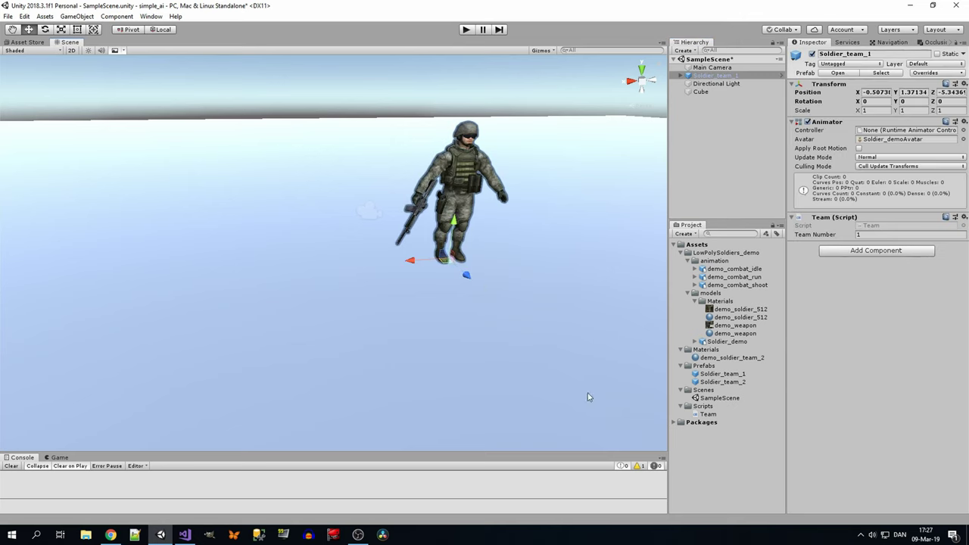
{"action": "left_click_drag", "start_coordinate": [691, 383], "coordinate": [294, 293]}
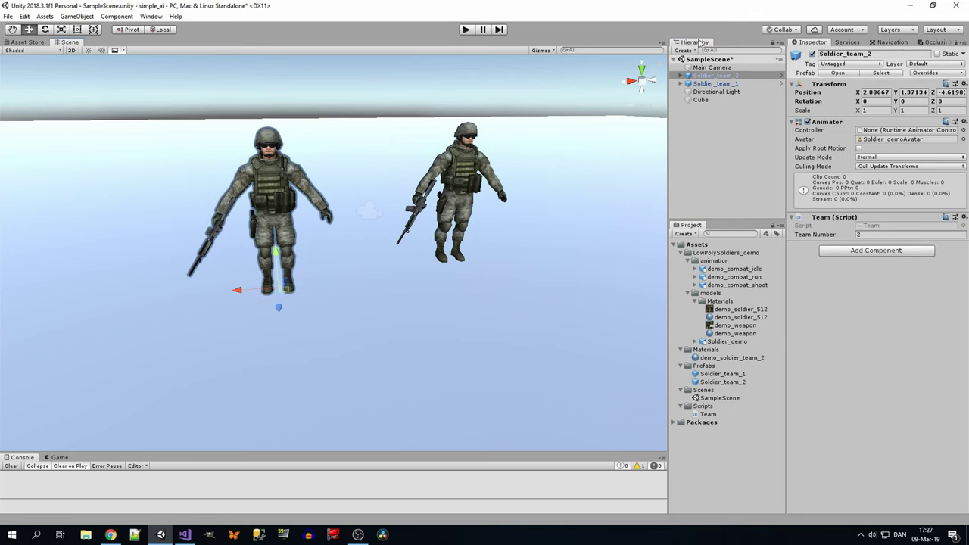
Step: Assign demo_soldier_team_2 as Element 0 of Soldier_team_2's Soldier_mesh materials
{"action": "left_click", "coordinate": [680, 76]}
{"action": "left_click", "coordinate": [712, 92]}
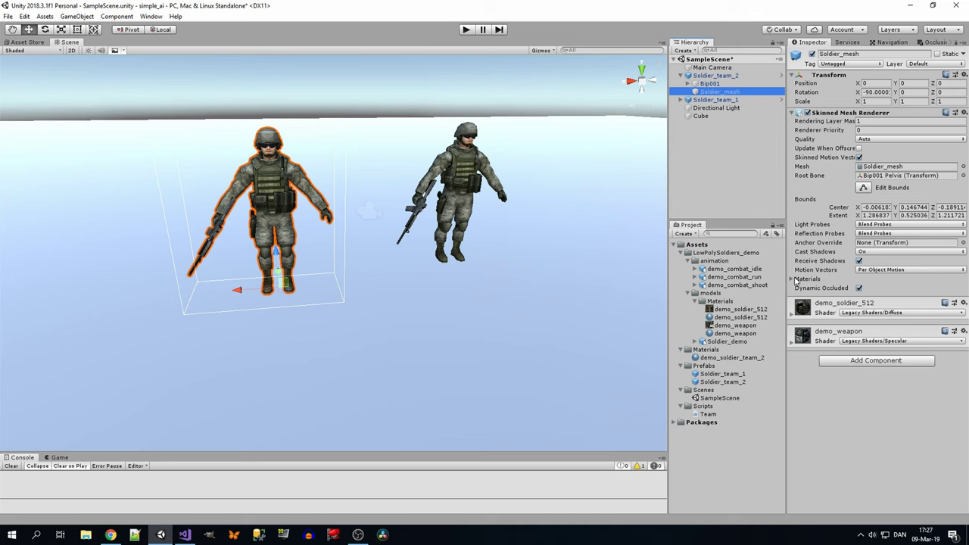
{"action": "left_click", "coordinate": [793, 279]}
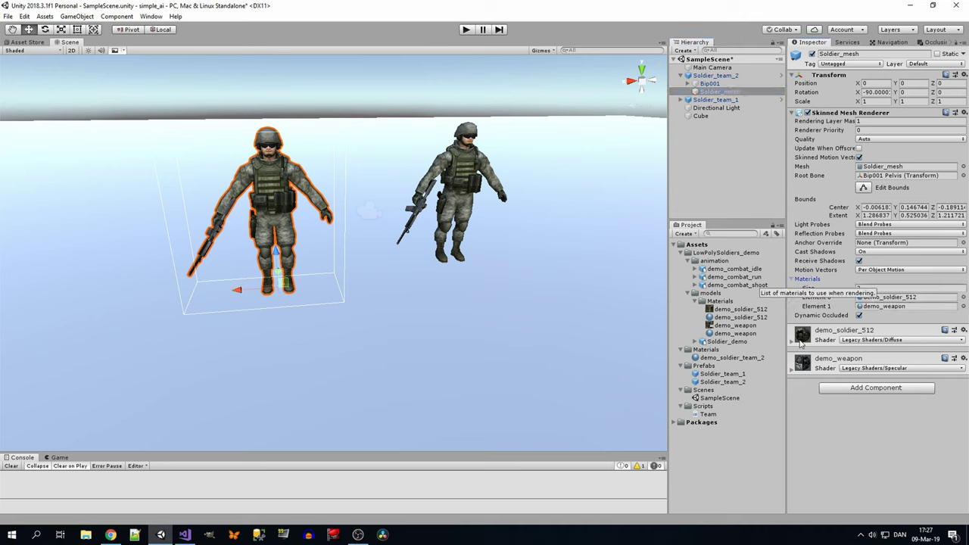
{"action": "left_click_drag", "start_coordinate": [750, 359], "coordinate": [901, 301]}
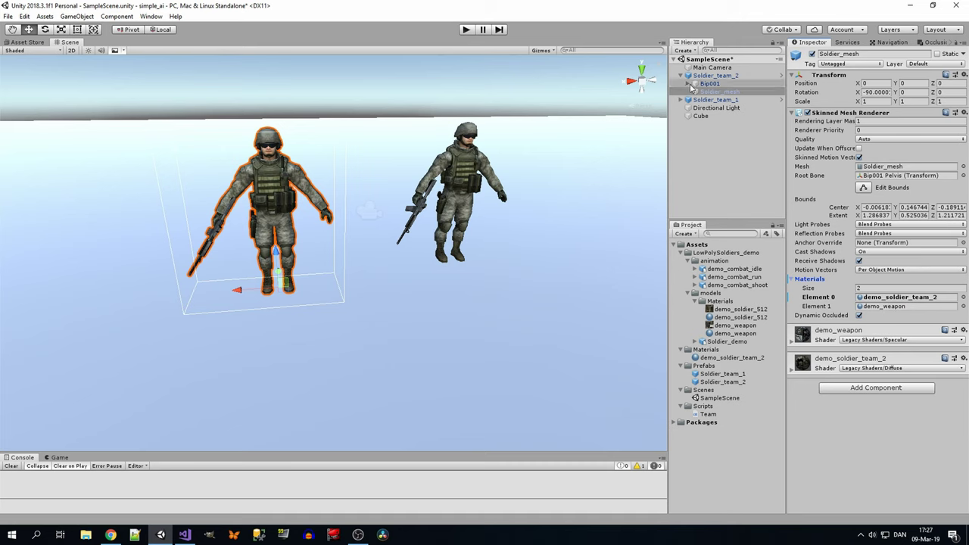
Step: Inspect the Bip001 skeleton bones, then collapse it and select Soldier_team_2
{"action": "left_click", "coordinate": [688, 83]}
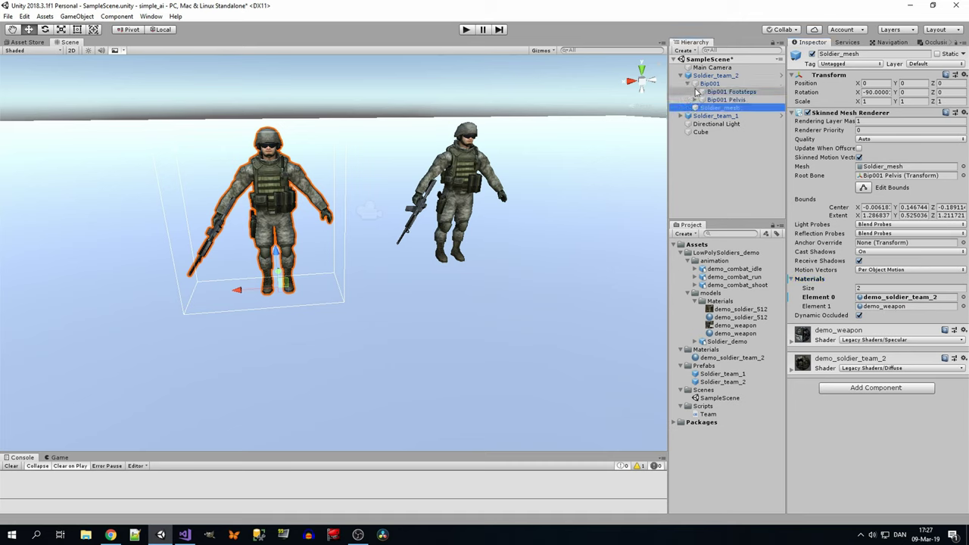
{"action": "left_click", "coordinate": [723, 92]}
{"action": "left_click", "coordinate": [720, 100]}
{"action": "left_click", "coordinate": [695, 99]}
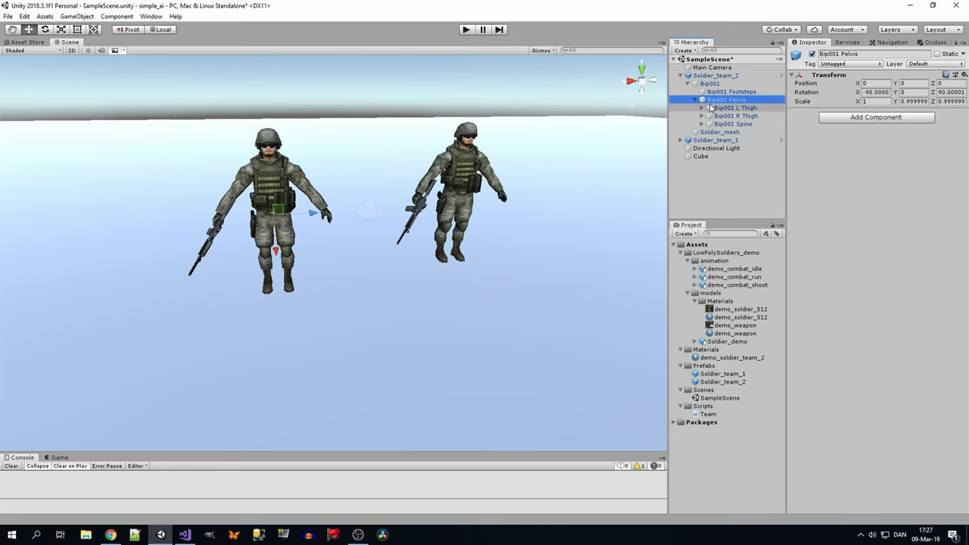
{"action": "left_click", "coordinate": [731, 108]}
{"action": "left_click", "coordinate": [723, 132]}
{"action": "left_click", "coordinate": [688, 84]}
{"action": "left_click", "coordinate": [716, 76]}
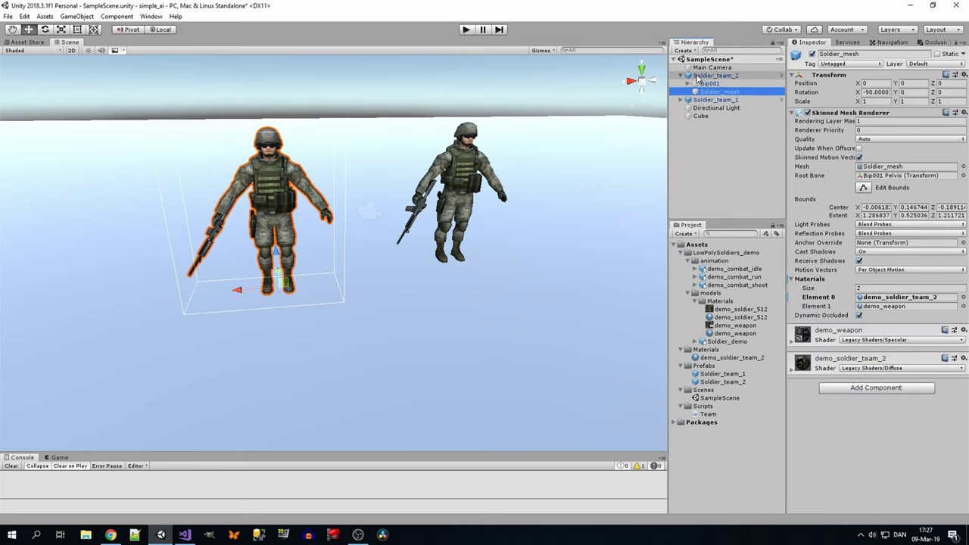
Step: Set the demo_soldier_team_2 material's Main Color to a strong red
{"action": "left_click", "coordinate": [733, 357]}
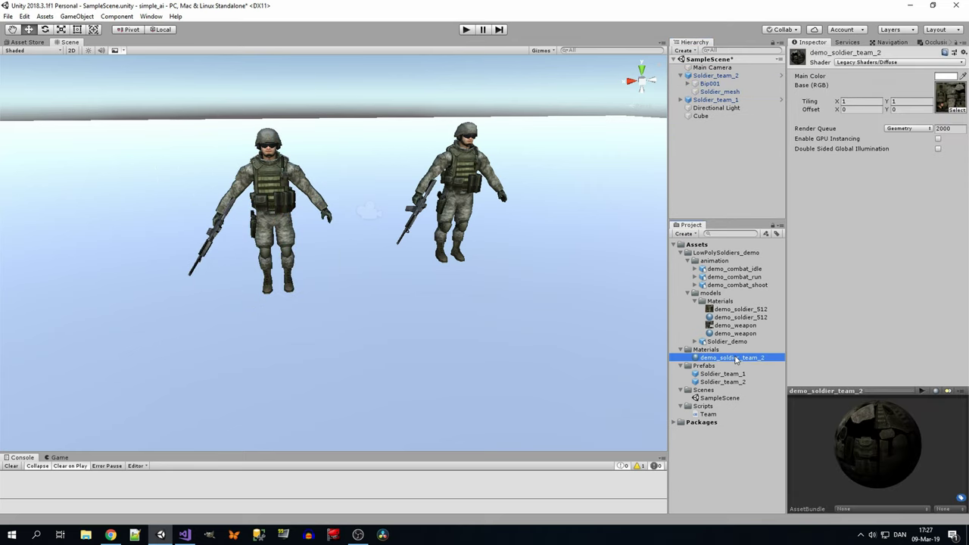
{"action": "left_click", "coordinate": [945, 76]}
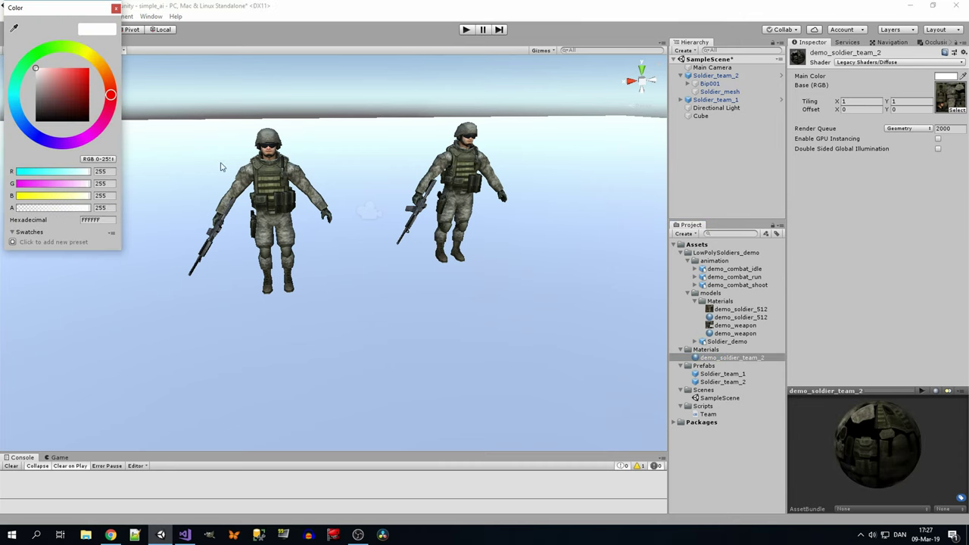
{"action": "mouse_move", "coordinate": [53, 85]}
{"action": "left_mouse_down"}
{"action": "mouse_move", "coordinate": [132, 53]}
{"action": "mouse_move", "coordinate": [40, 103]}
{"action": "mouse_move", "coordinate": [2, 106]}
{"action": "left_mouse_up"}
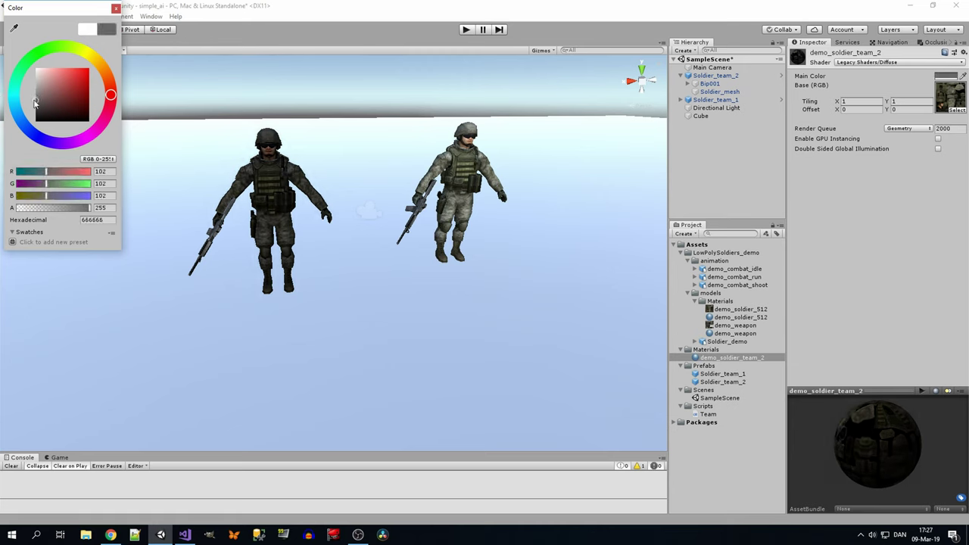
{"action": "left_click_drag", "start_coordinate": [34, 102], "coordinate": [89, 69]}
{"action": "left_click", "coordinate": [493, 6]}
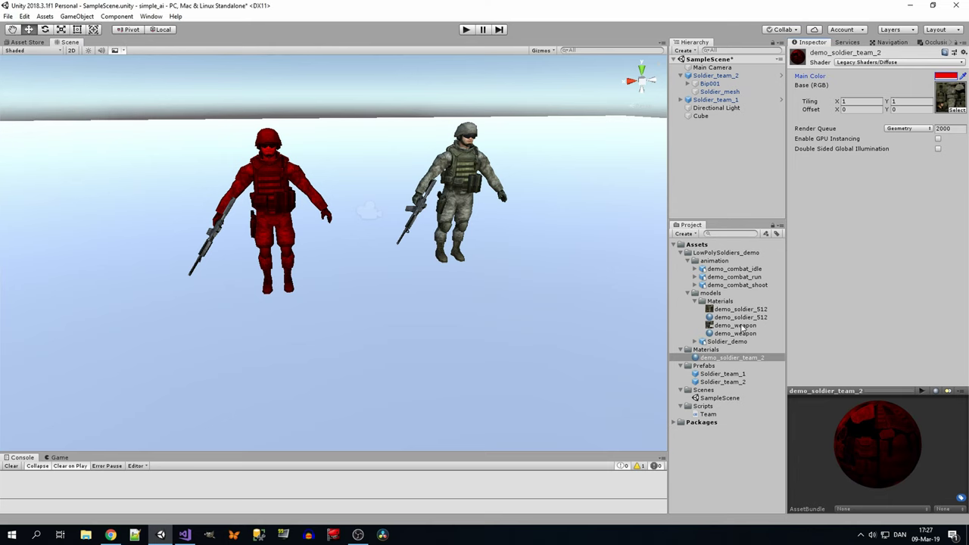
{"action": "left_click", "coordinate": [740, 354]}
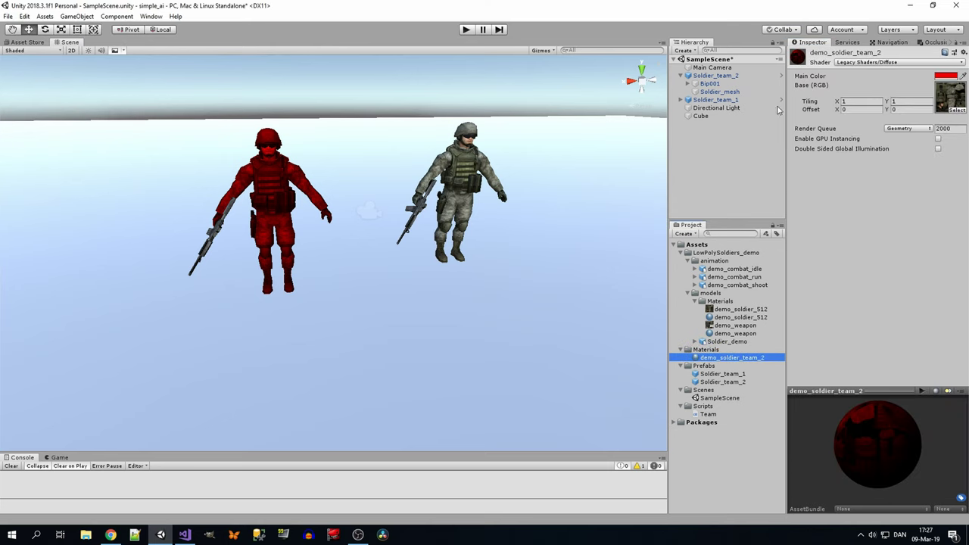
Step: Set the demo_soldier_512 material's Main Color to bright green
{"action": "left_click", "coordinate": [749, 318]}
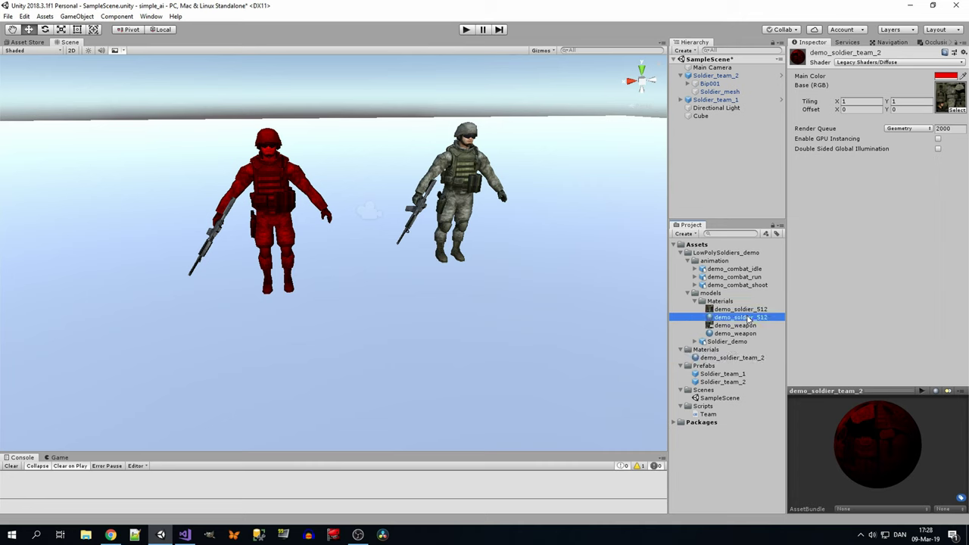
{"action": "left_click", "coordinate": [945, 77]}
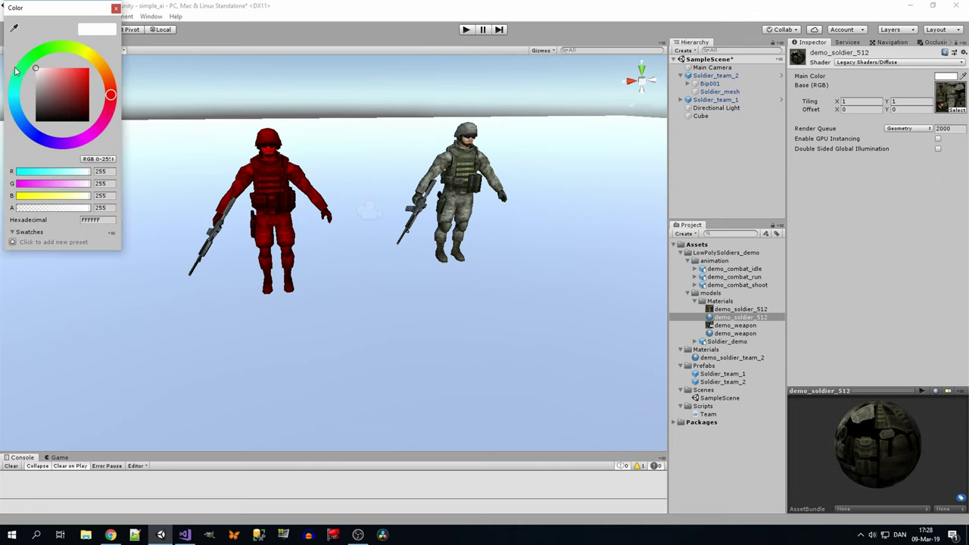
{"action": "left_click_drag", "start_coordinate": [15, 71], "coordinate": [47, 49]}
{"action": "left_click", "coordinate": [88, 70]}
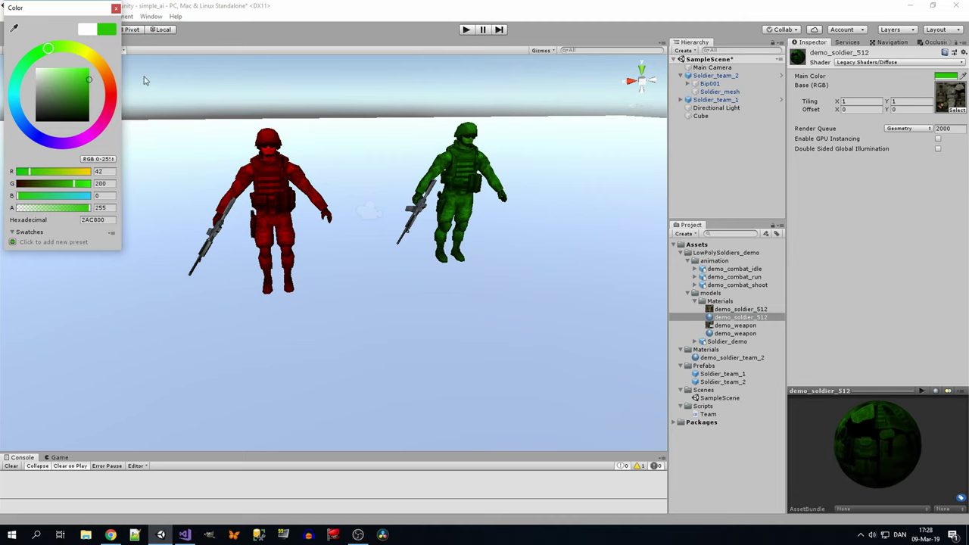
{"action": "left_click", "coordinate": [777, 141]}
{"action": "middle_click_drag", "start_coordinate": [598, 182], "coordinate": [497, 179]}
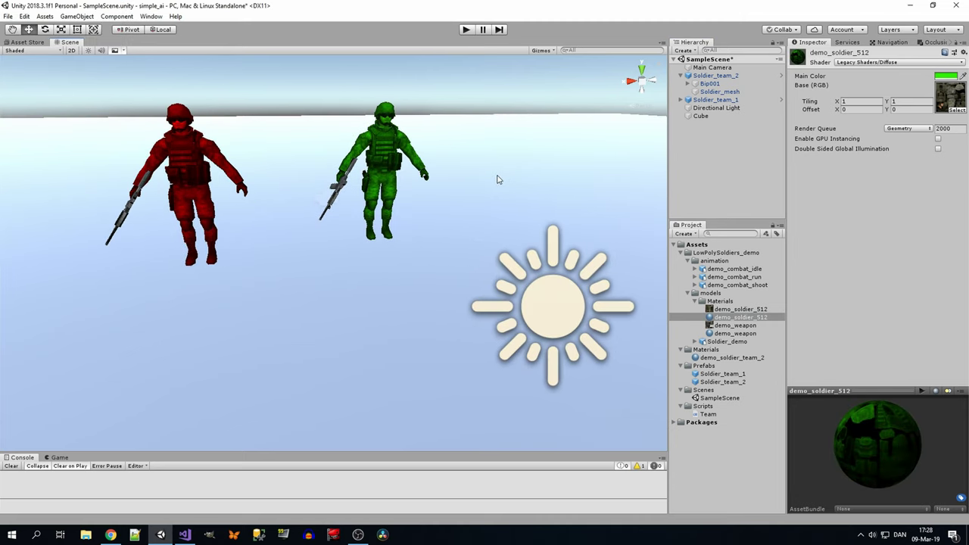
Step: Collapse the expanded Hierarchy and Project folders and clear the selection
{"action": "left_click", "coordinate": [686, 100]}
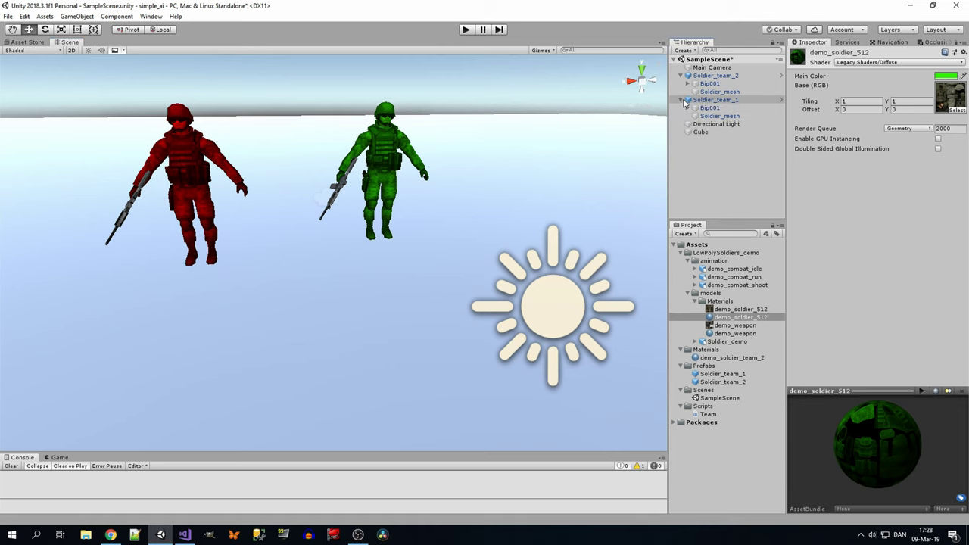
{"action": "left_click", "coordinate": [687, 100]}
{"action": "left_click", "coordinate": [687, 76]}
{"action": "left_click", "coordinate": [687, 293]}
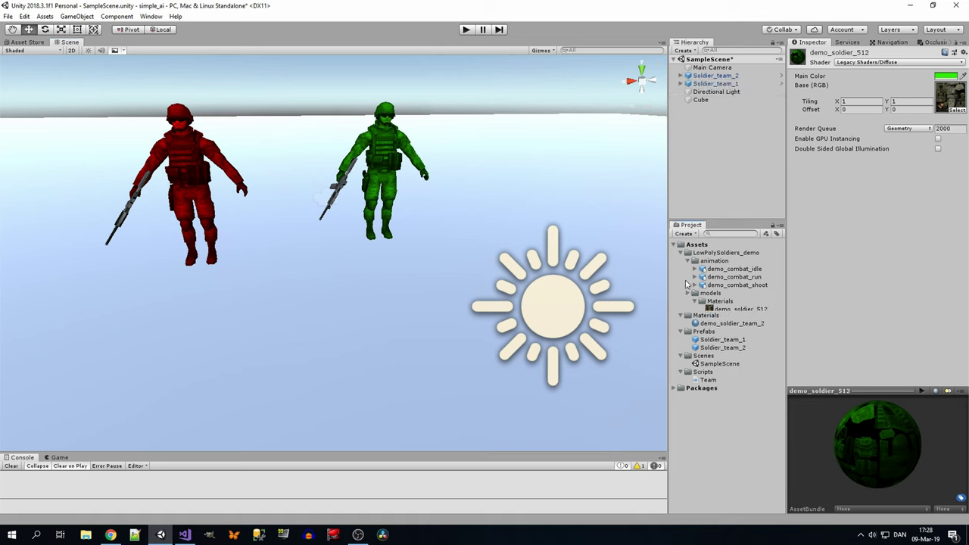
{"action": "left_click", "coordinate": [680, 252]}
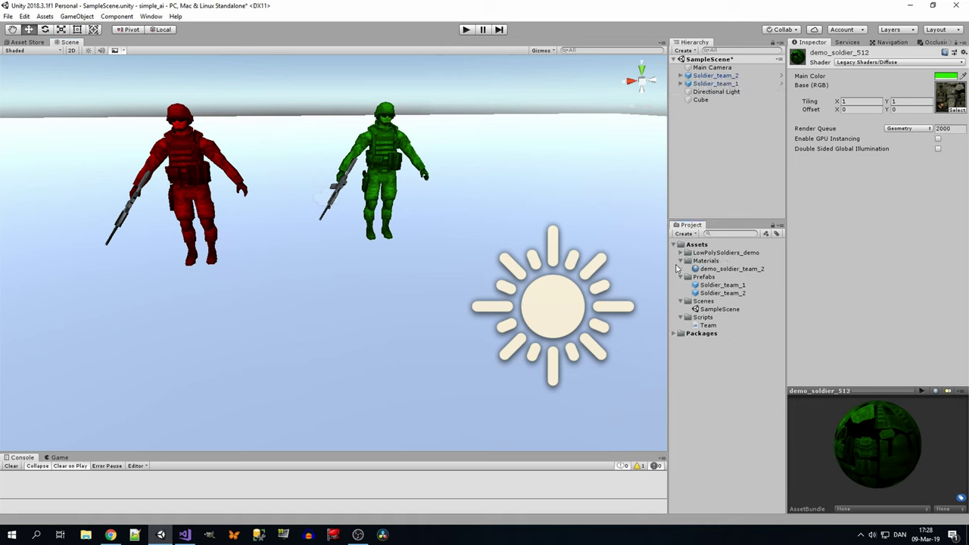
{"action": "left_click", "coordinate": [680, 260]}
{"action": "left_click", "coordinate": [680, 269]}
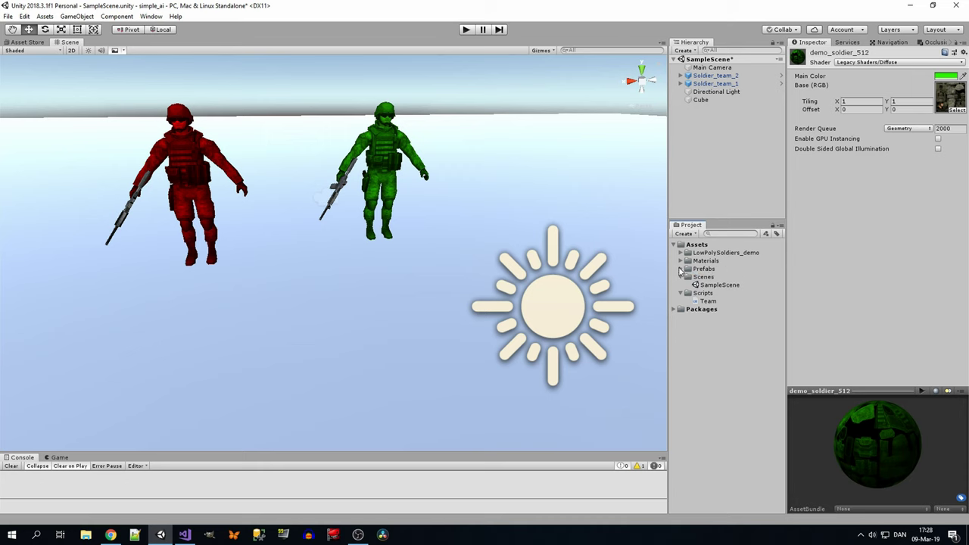
{"action": "left_click", "coordinate": [721, 148]}
{"action": "scroll", "coordinate": [302, 140], "scroll_direction": "down", "scroll_amount": 2}
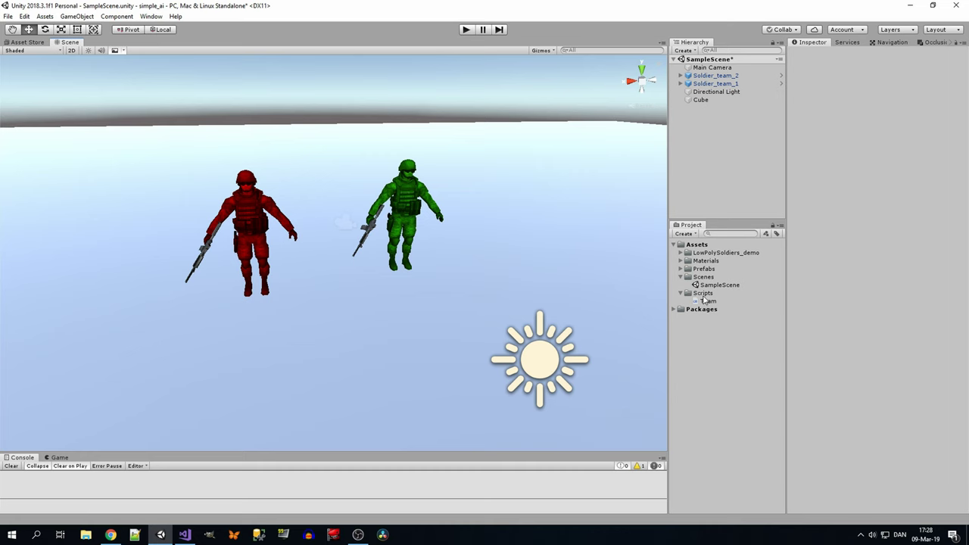
Step: Create a new C# script named Soldier in the Scripts folder
{"action": "right_click", "coordinate": [705, 295]}
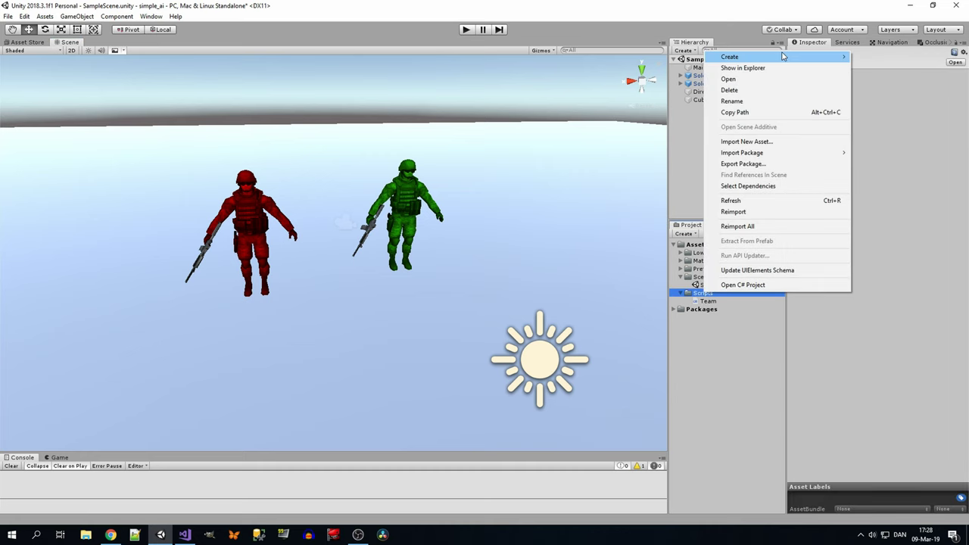
{"action": "mouse_move", "coordinate": [783, 57]}
{"action": "left_click", "coordinate": [648, 72]}
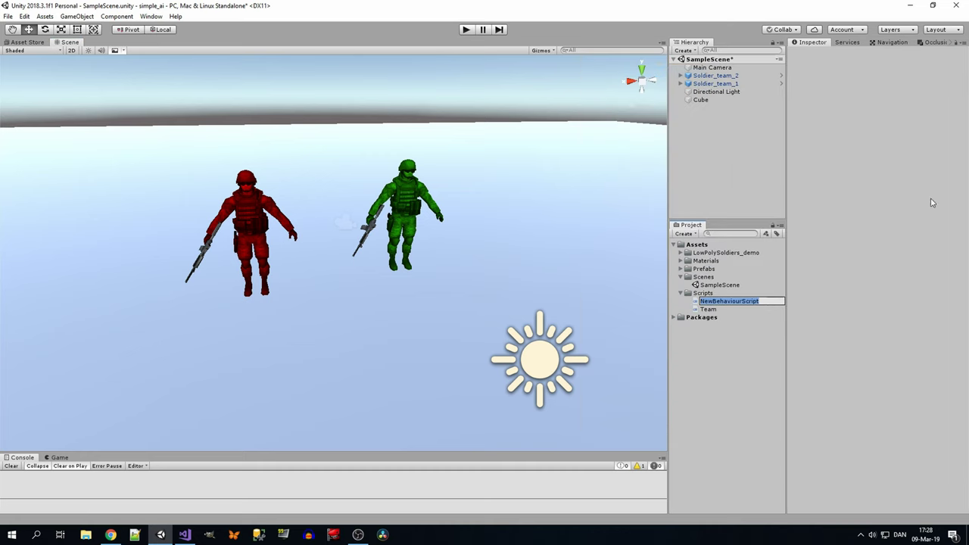
{"action": "type", "text": "Soldier"}
{"action": "key", "text": "Return"}
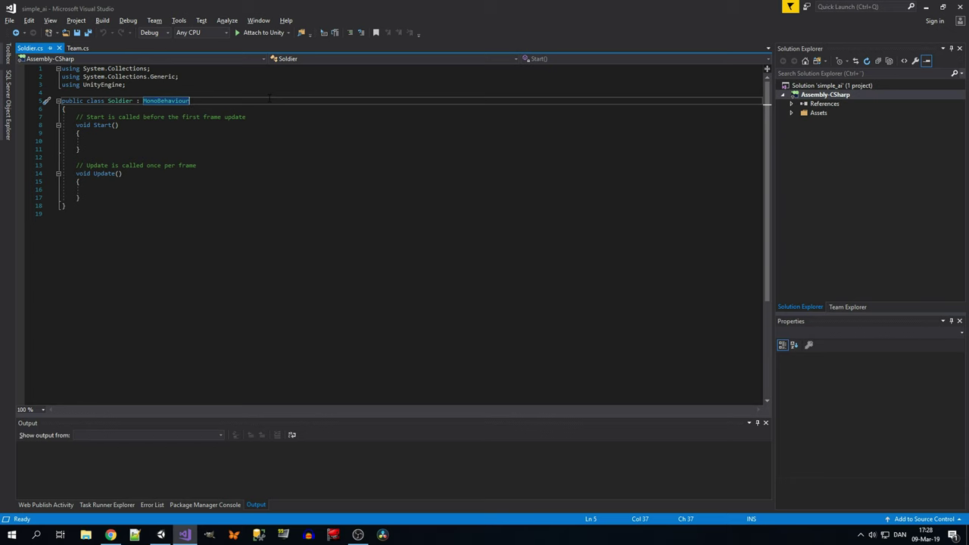
Step: Declare Team myTeam and Transform myTransform fields in the Soldier class
{"action": "key", "text": "Down"}
{"action": "key", "text": "Return"}
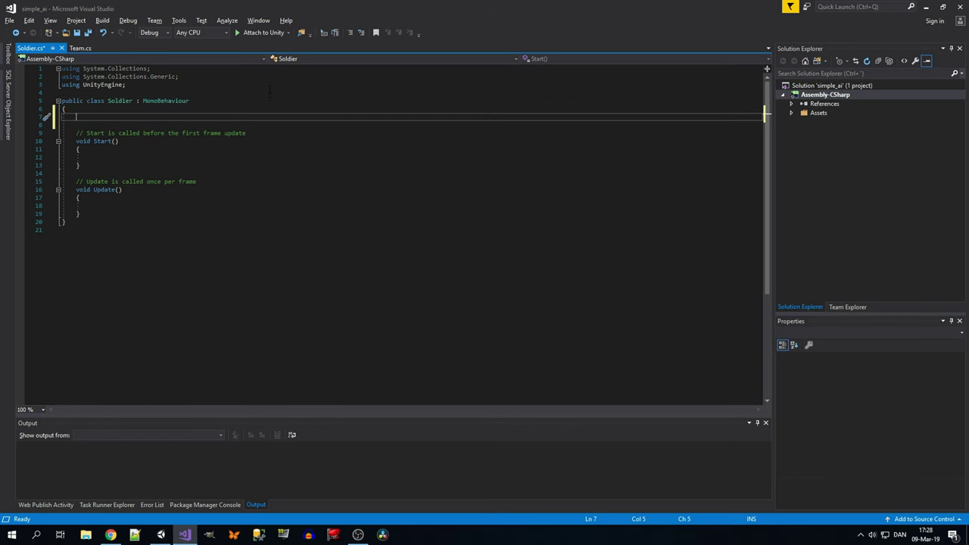
{"action": "type", "text": "Team my"}
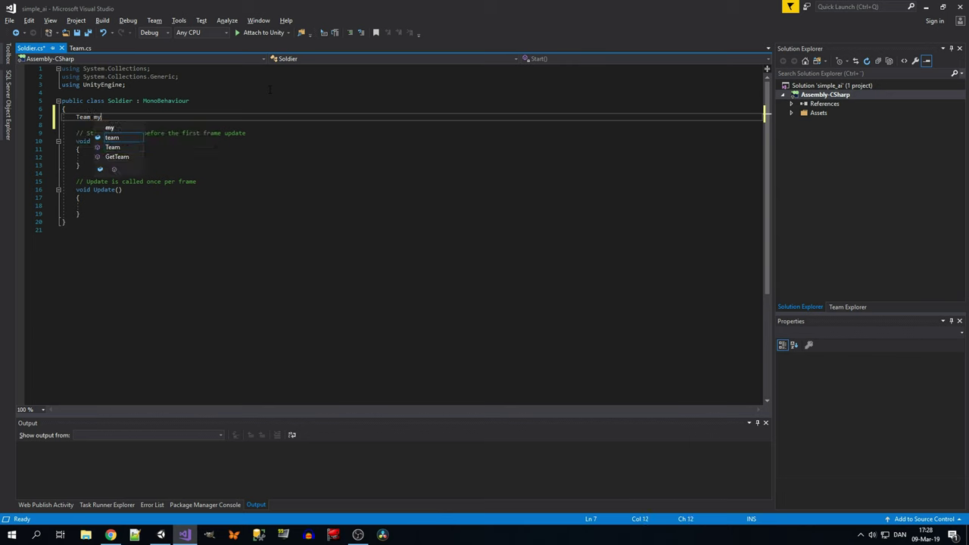
{"action": "type", "text": "Team"}
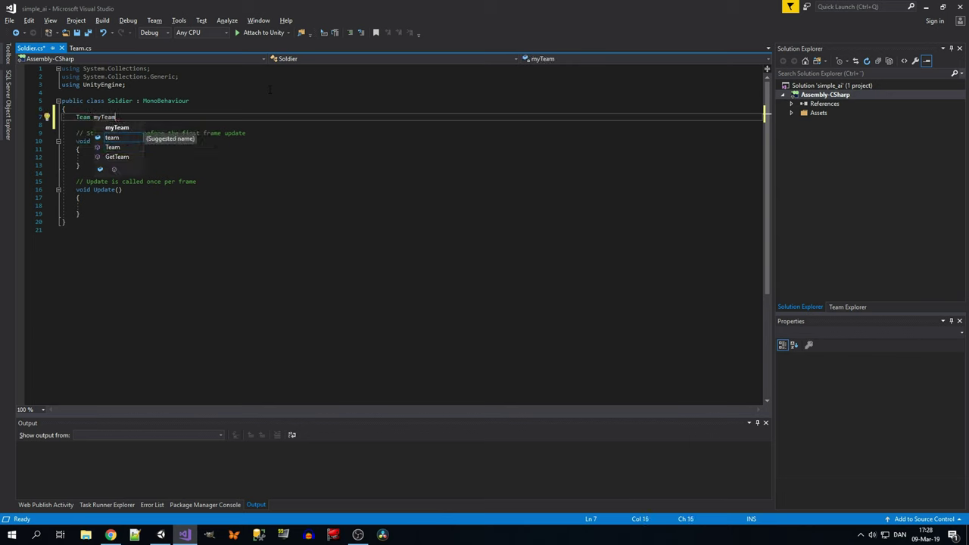
{"action": "type", "text": ";"}
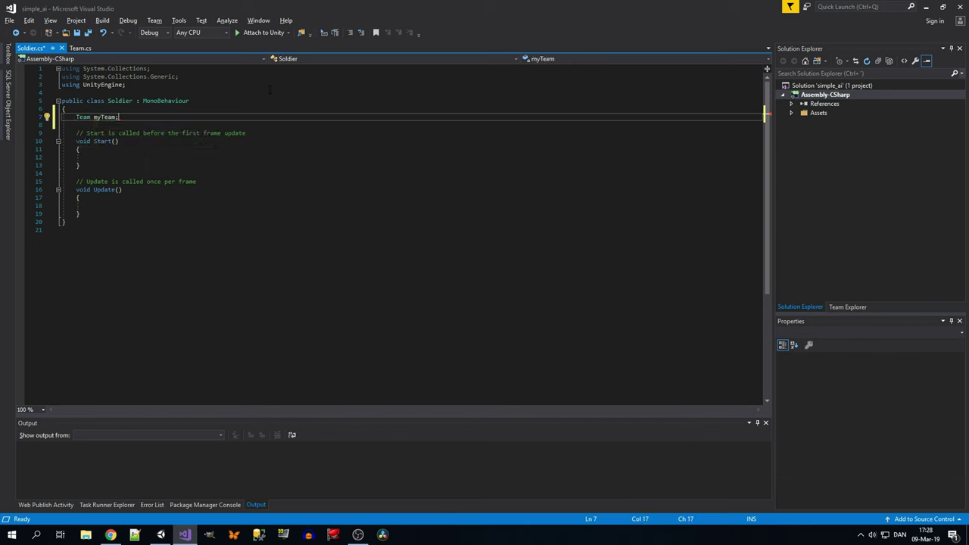
{"action": "key", "text": "Return"}
{"action": "type", "text": "Tran"}
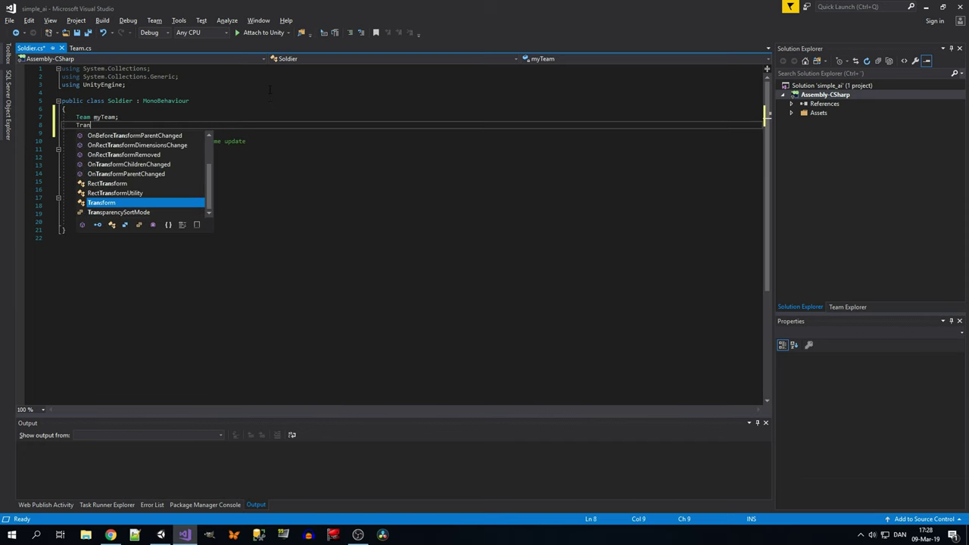
{"action": "type", "text": "sform myTrans"}
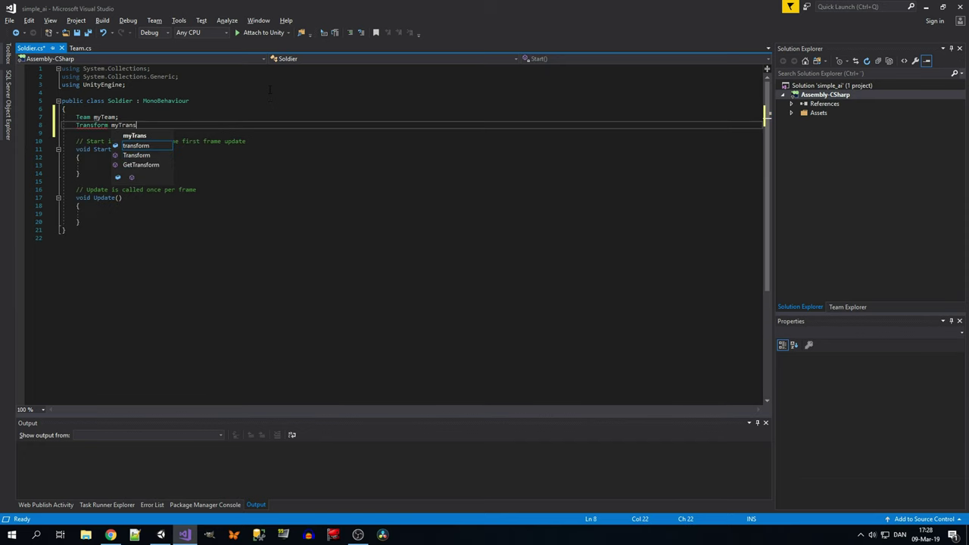
{"action": "type", "text": "form;"}
Step: In Start(), assign myTransform = transform and myTeam = GetComponent<Team>(), then space out the fields
{"action": "key", "text": "Down"}
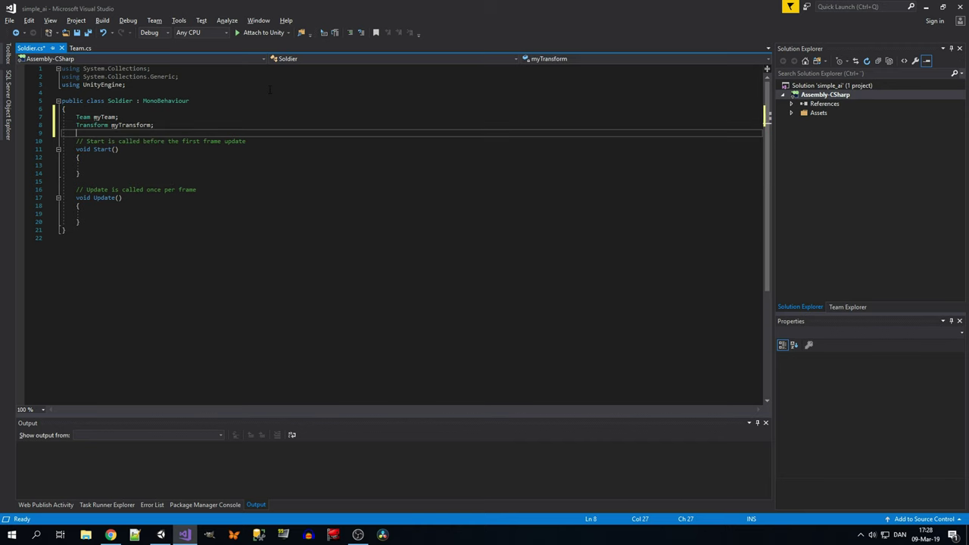
{"action": "key", "text": "Down"}
{"action": "key", "text": "Down"}
{"action": "key", "text": "Down"}
{"action": "key", "text": "Down"}
{"action": "type", "text": "m"}
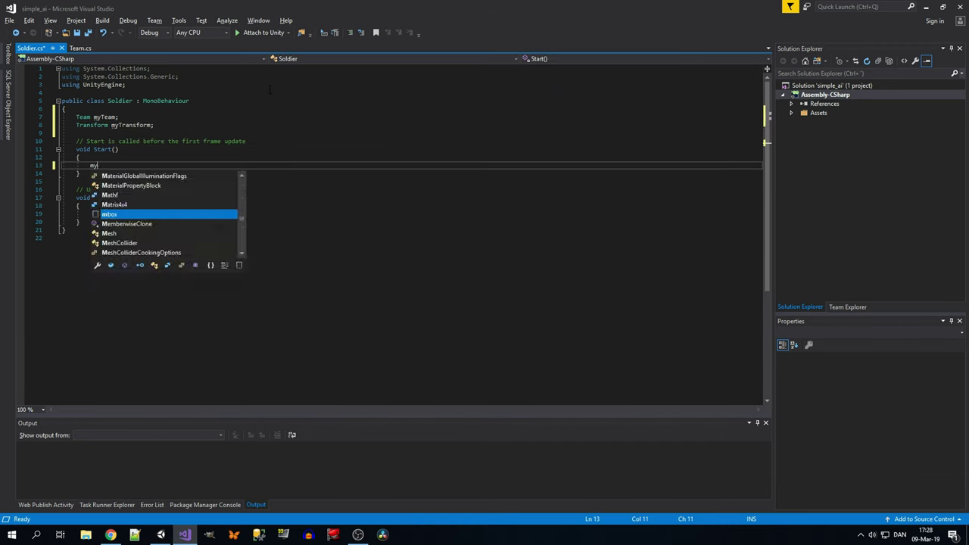
{"action": "type", "text": "yTransform = "}
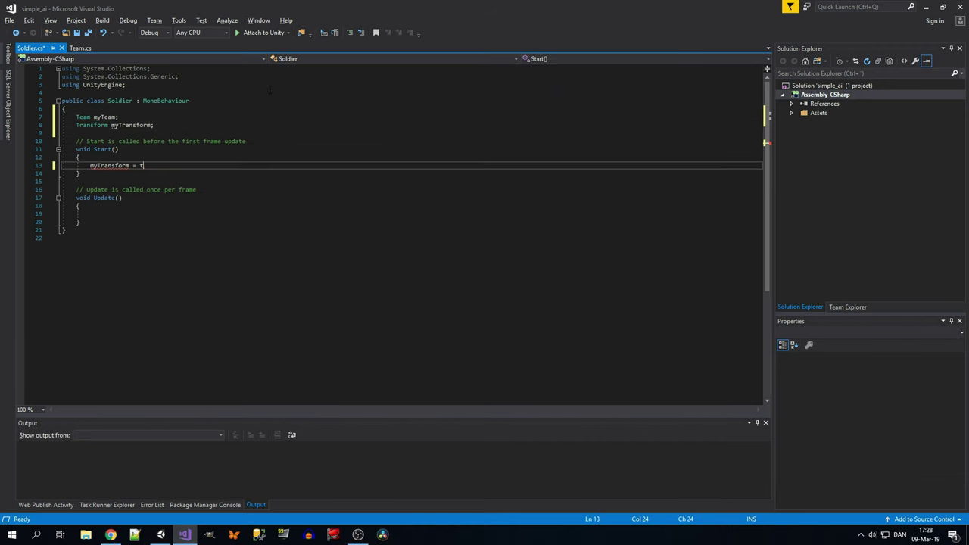
{"action": "type", "text": "transform;"}
{"action": "key", "text": "Return"}
{"action": "type", "text": "my"}
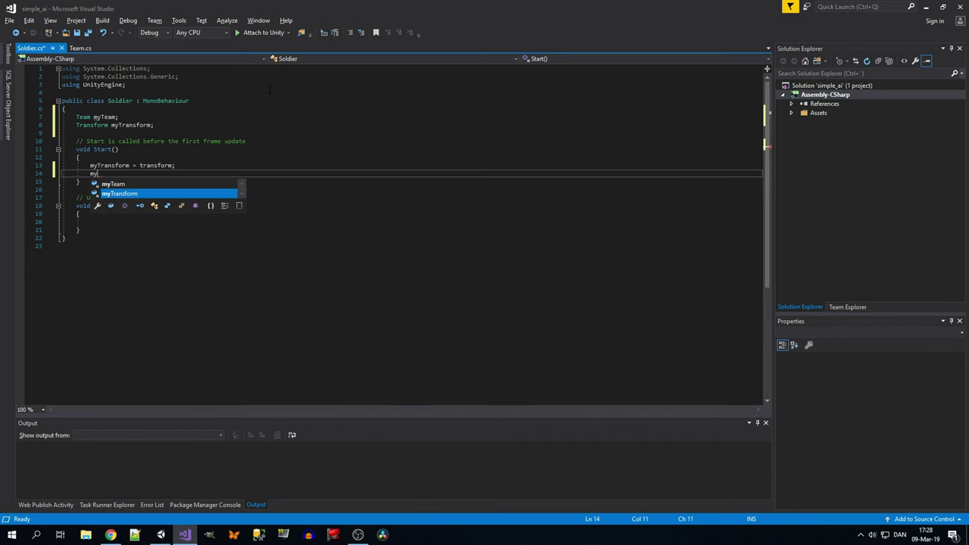
{"action": "type", "text": "Team = get"}
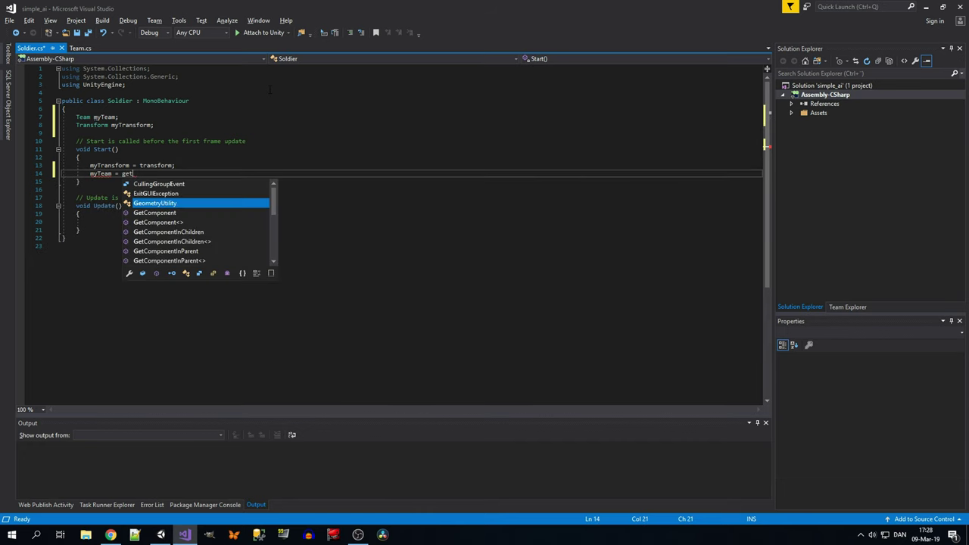
{"action": "type", "text": "com<Tea"}
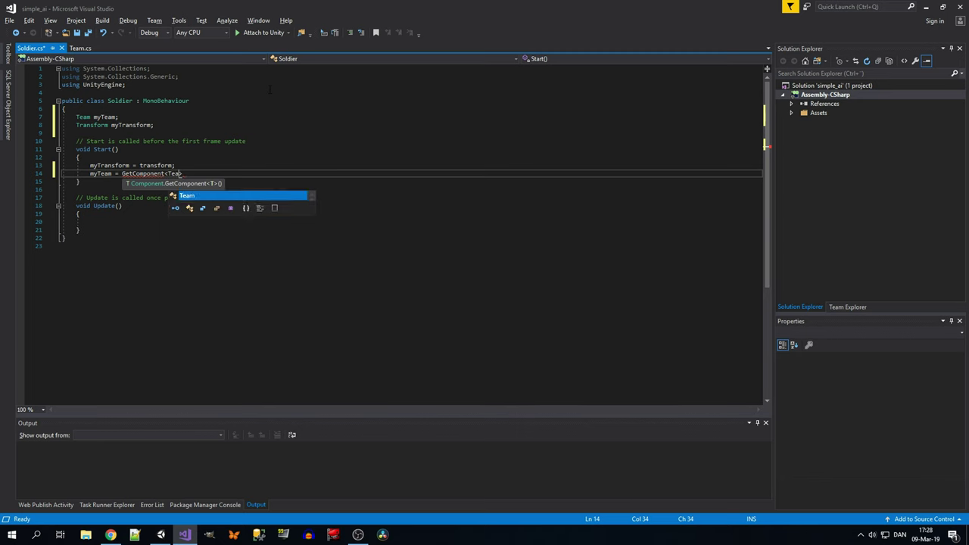
{"action": "type", "text": "m>();"}
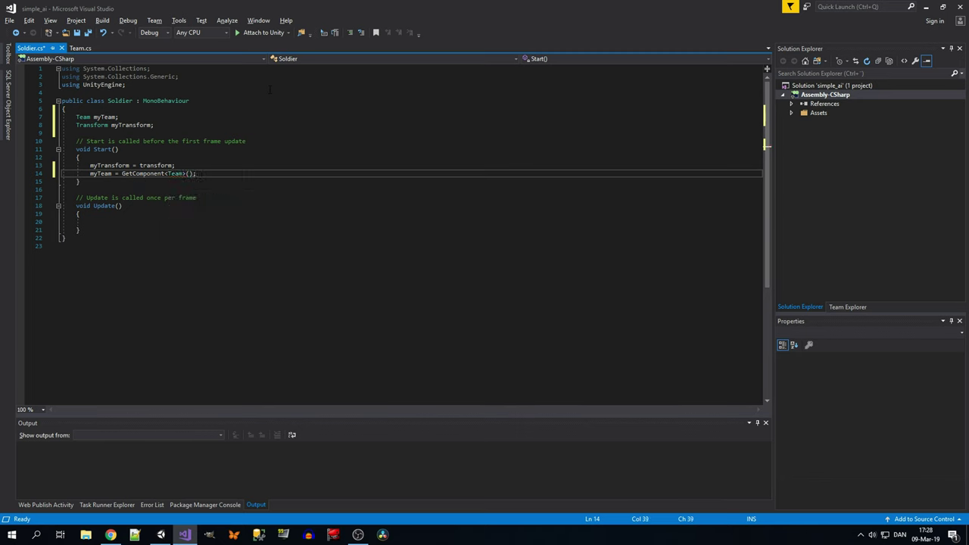
{"action": "left_click", "coordinate": [244, 125]}
{"action": "key", "text": "Return"}
{"action": "key", "text": "Return"}
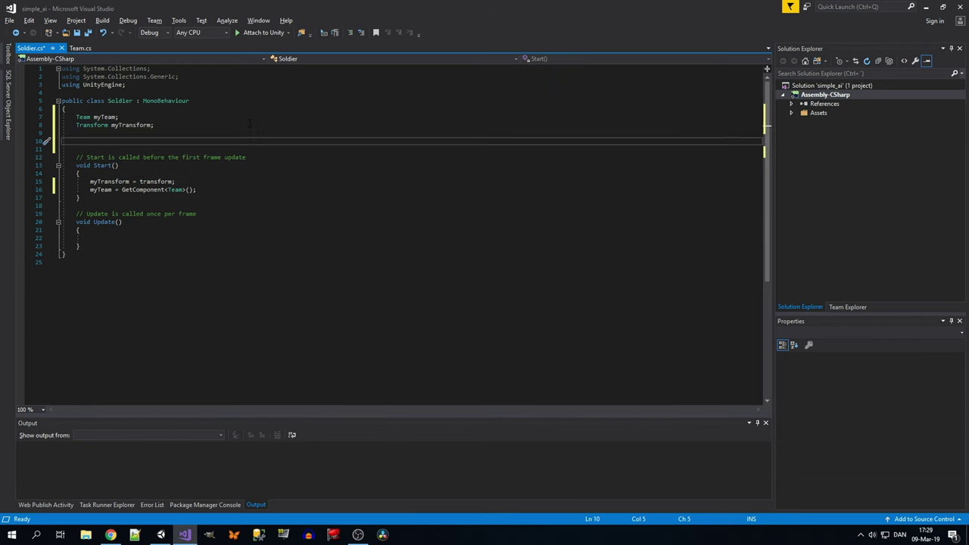
Step: Add a public ai_states enum with the values idle, move and combat
{"action": "type", "text": "pu"}
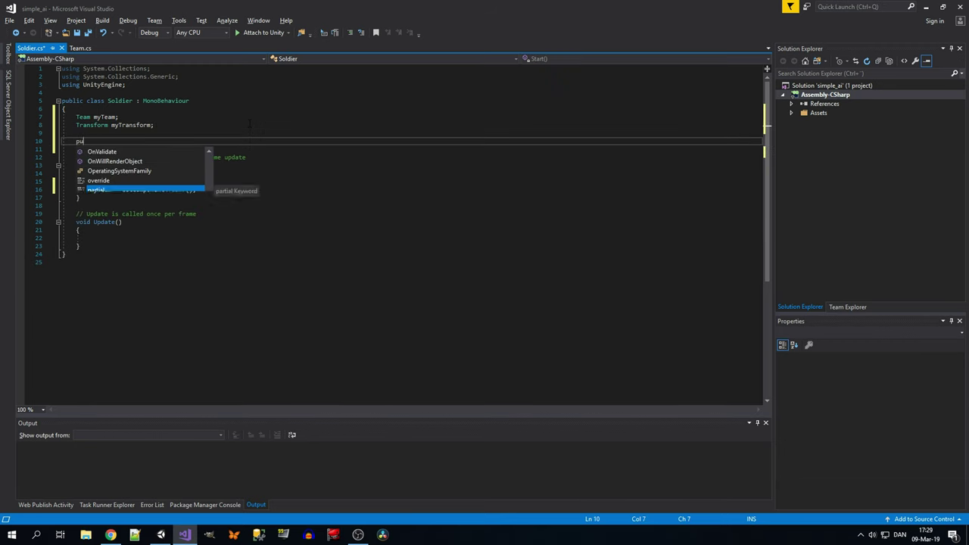
{"action": "type", "text": "blic enum"}
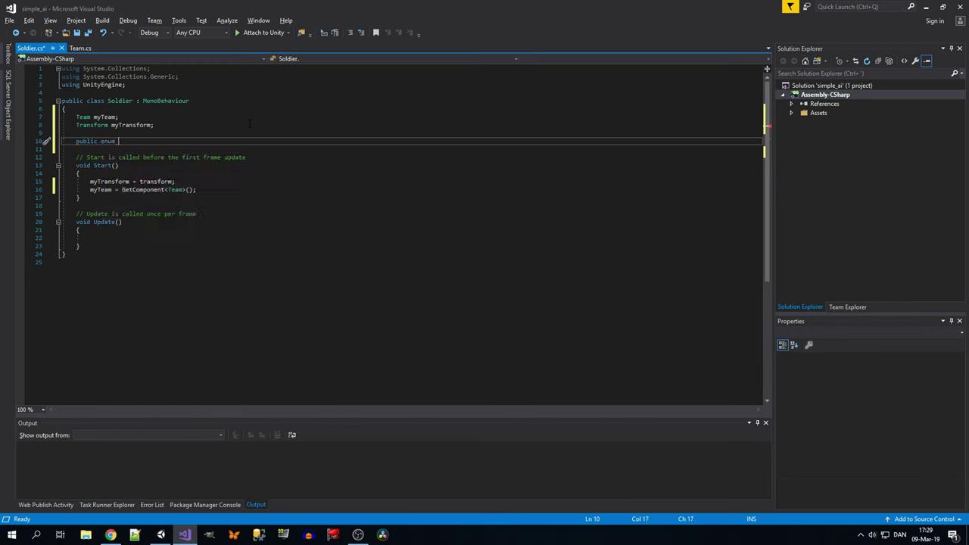
{"action": "type", "text": "ai"}
{"action": "type", "text": " {"}
{"action": "key", "text": "Return"}
{"action": "type", "text": "idle,"}
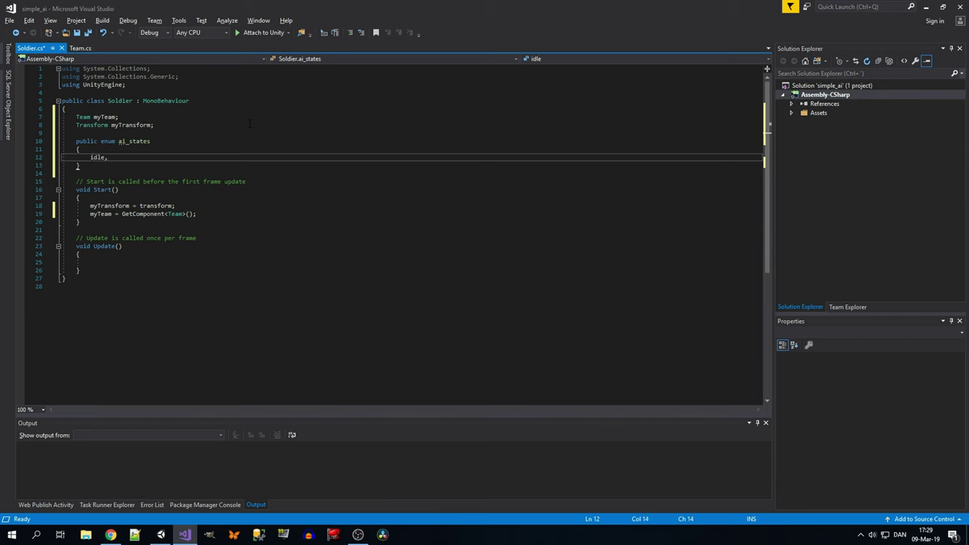
{"action": "key", "text": "Return"}
{"action": "type", "text": "move"}
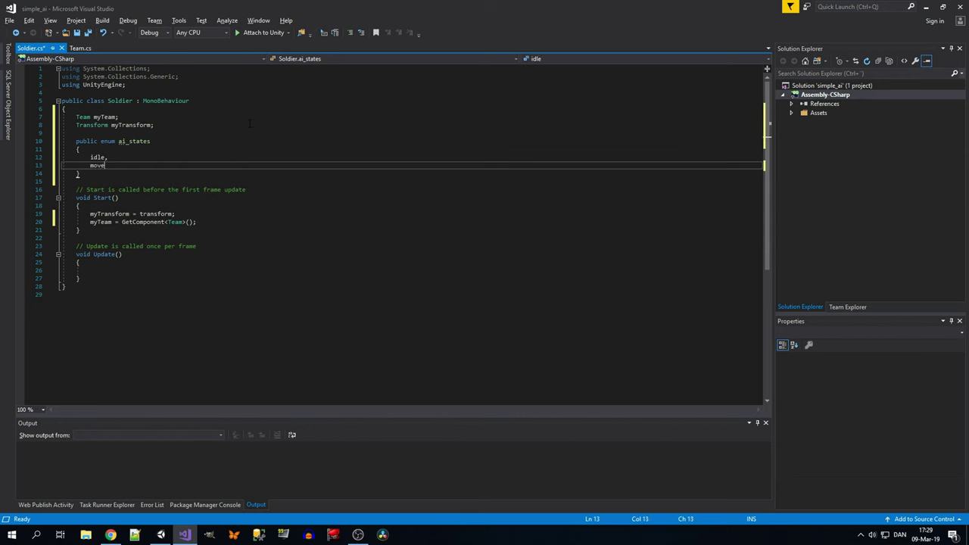
{"action": "type", "text": ","}
{"action": "key", "text": "Return"}
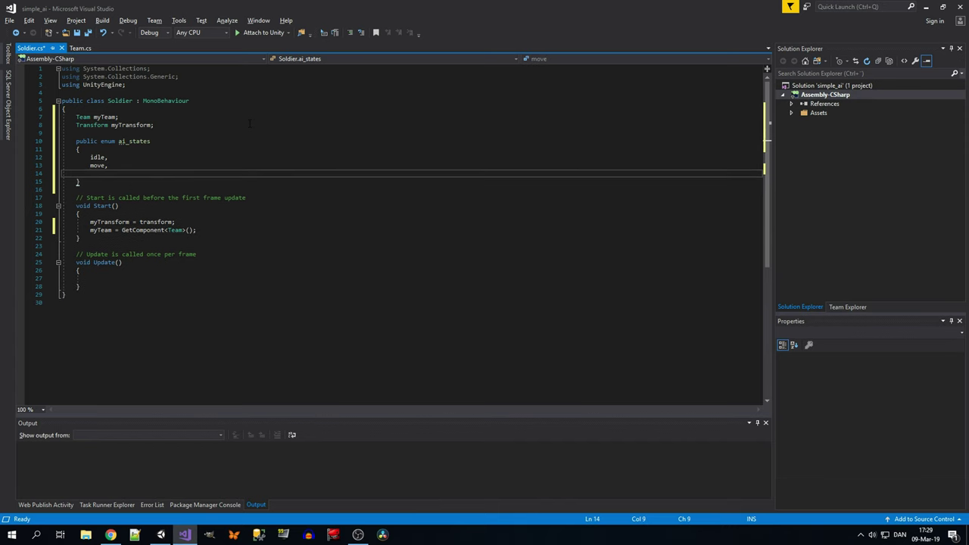
{"action": "type", "text": "combat"}
{"action": "key", "text": "Down"}
{"action": "key", "text": "Return"}
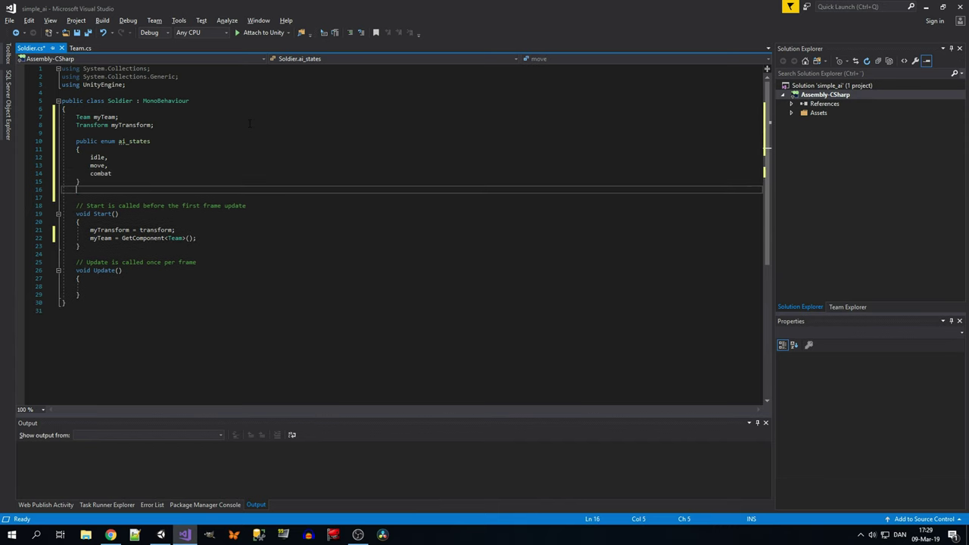
Step: Declare public ai_states state initialised to ai_states.idle, then open a line below Update()
{"action": "type", "text": "public "}
{"action": "type", "text": "ai_states "}
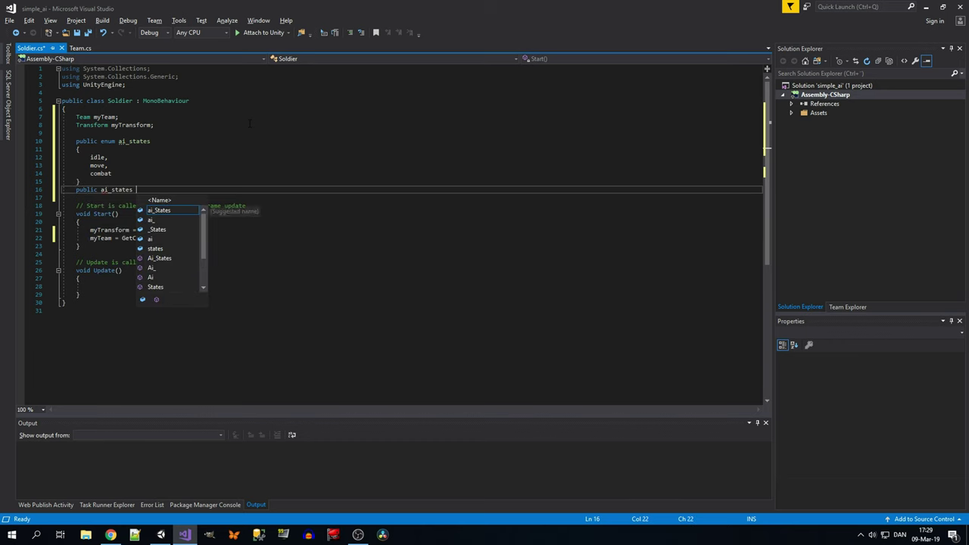
{"action": "type", "text": "stat"}
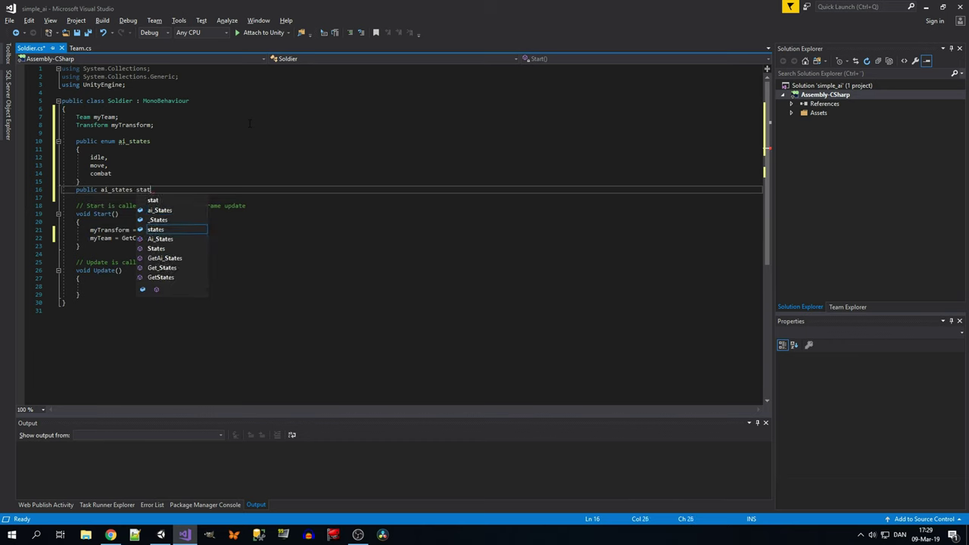
{"action": "type", "text": "e"}
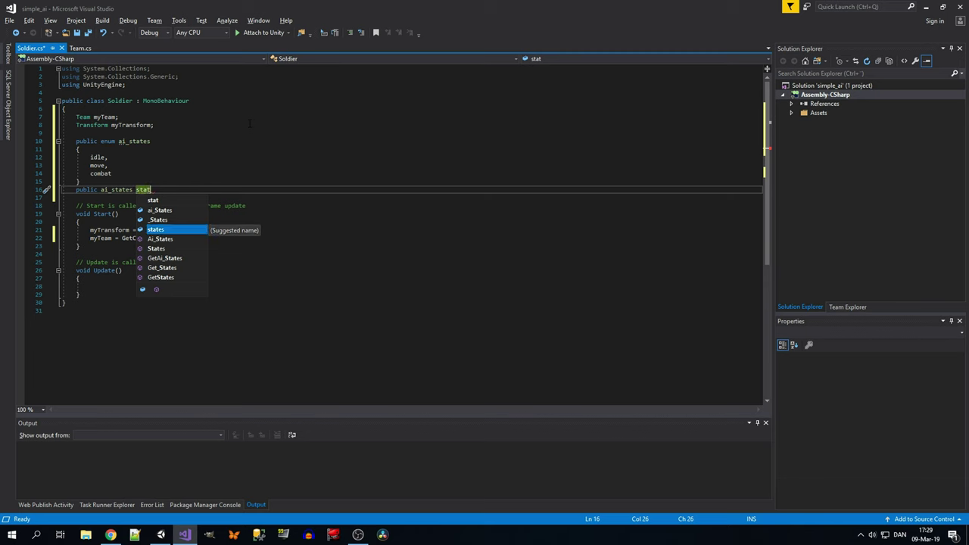
{"action": "key", "text": "Tab"}
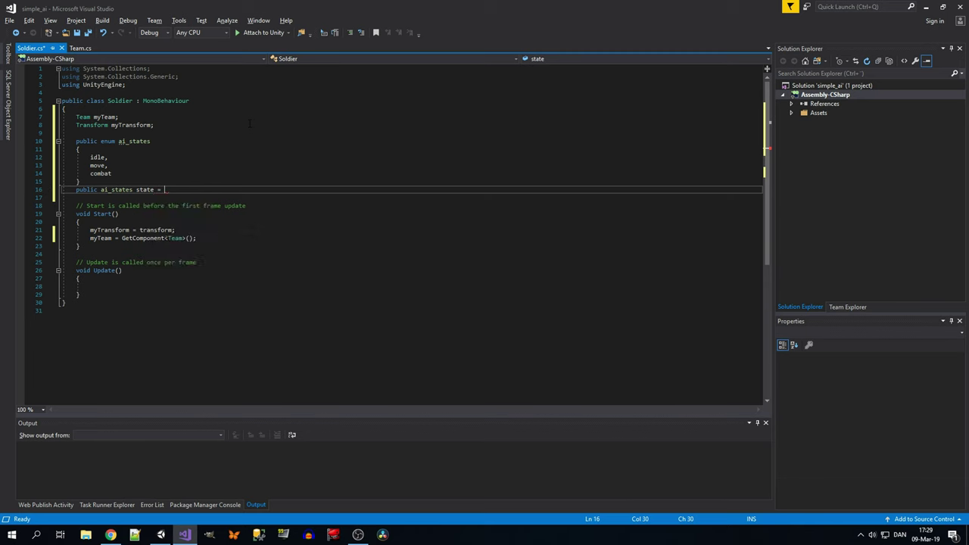
{"action": "type", "text": "."}
{"action": "key", "text": "Tab"}
{"action": "left_click", "coordinate": [78, 278]}
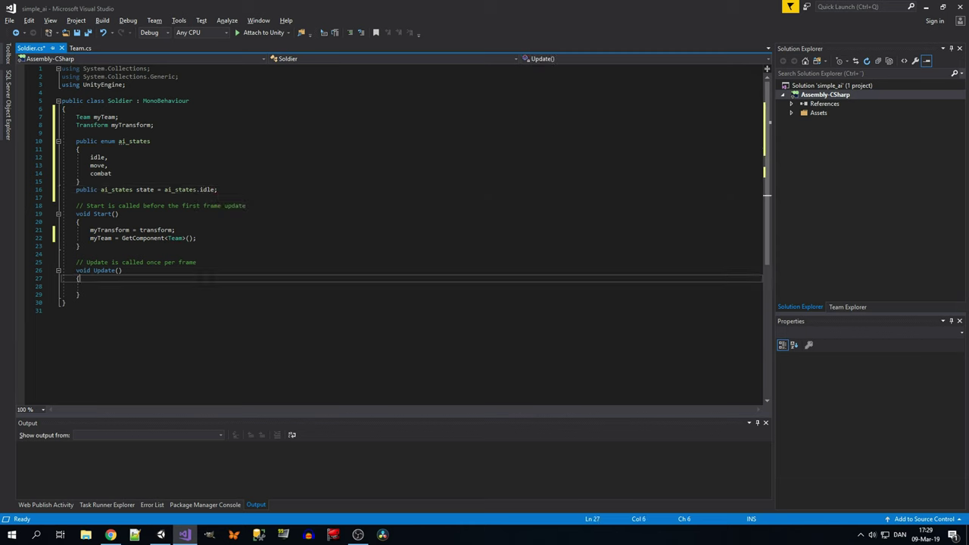
{"action": "key", "text": "Down"}
{"action": "key", "text": "Down"}
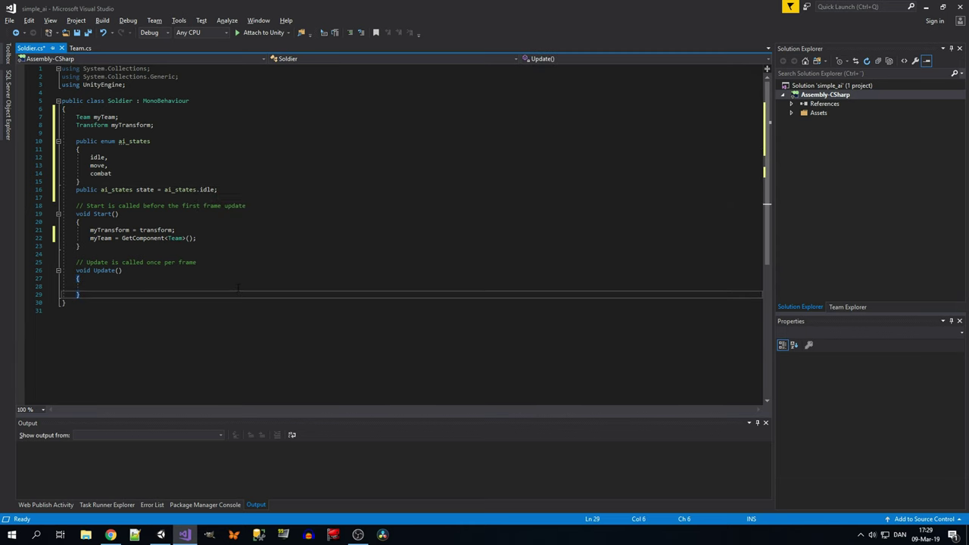
{"action": "key", "text": "Return"}
{"action": "key", "text": "Return"}
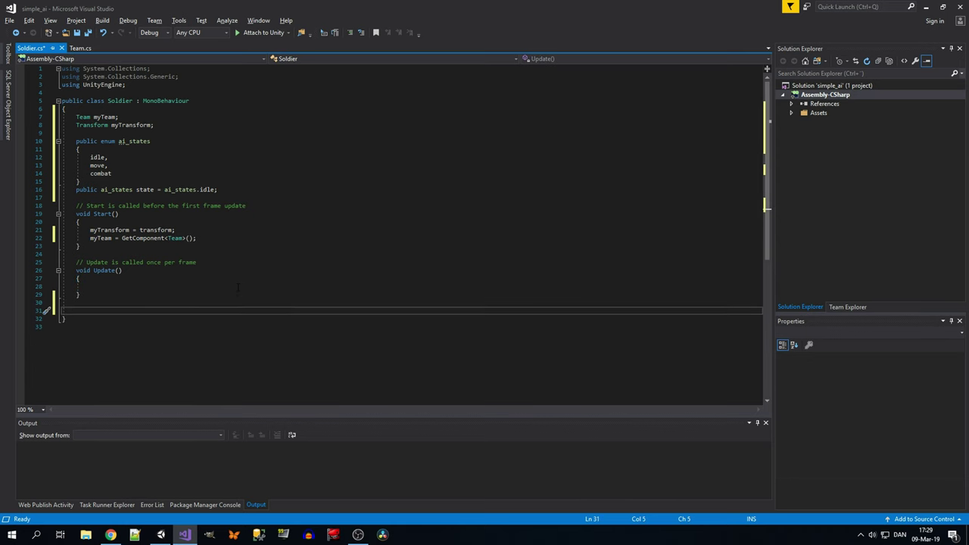
Step: Write an empty void stateIdle() method below Update()
{"action": "type", "text": "void s"}
{"action": "type", "text": "tate"}
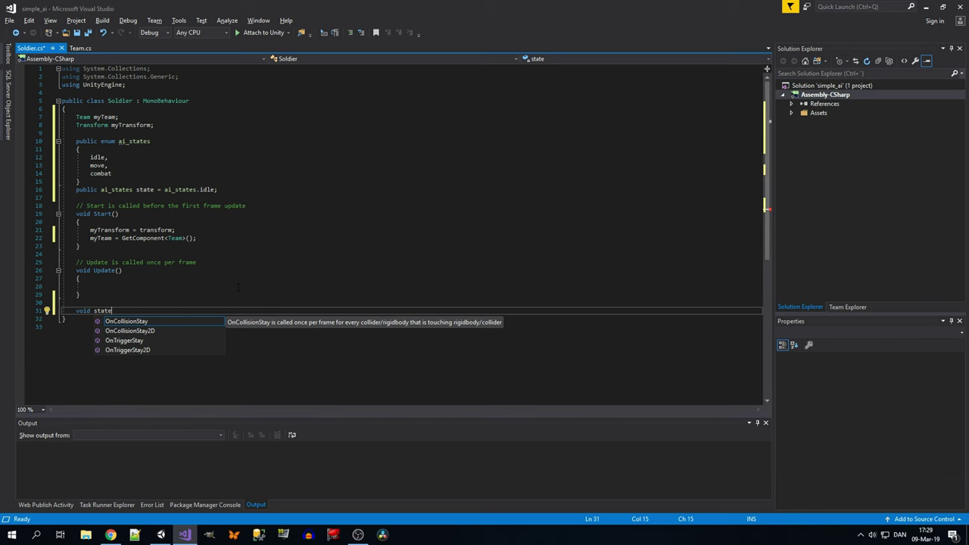
{"action": "type", "text": "U"}
{"action": "key", "text": "BackSpace"}
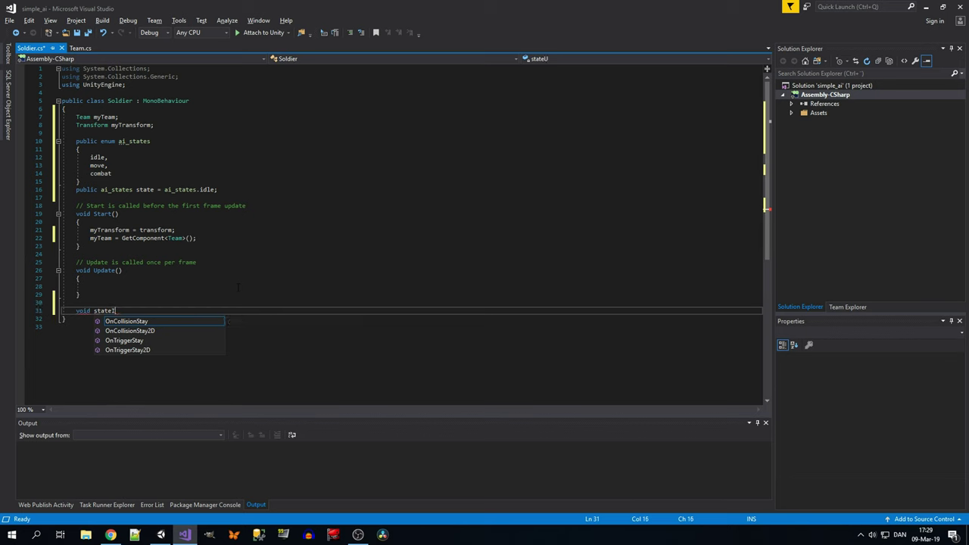
{"action": "type", "text": "()"}
{"action": "key", "text": "Return"}
{"action": "type", "text": "{"}
{"action": "key", "text": "Return"}
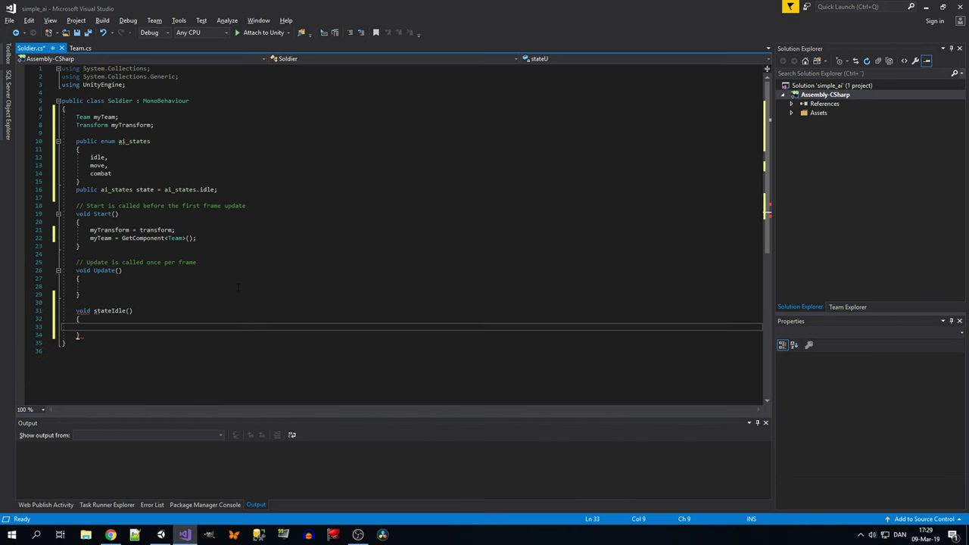
{"action": "key", "text": "Return"}
{"action": "type", "text": "}"}
Step: Duplicate the stateIdle method twice beneath itself
{"action": "key", "text": "shift+Up"}
{"action": "key", "text": "shift+Up"}
{"action": "key", "text": "shift+Up"}
{"action": "key", "text": "shift+Home"}
{"action": "key", "text": "ctrl+c"}
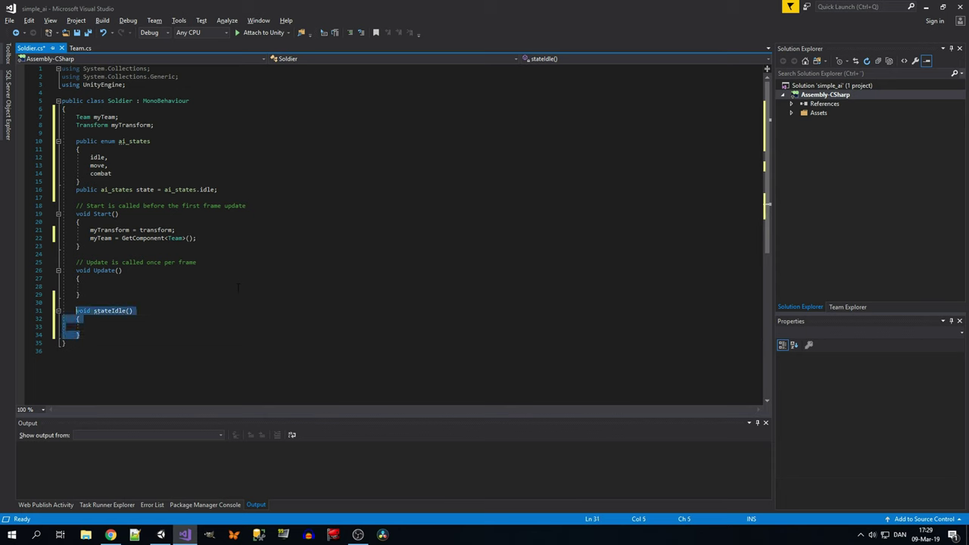
{"action": "key", "text": "ctrl+End"}
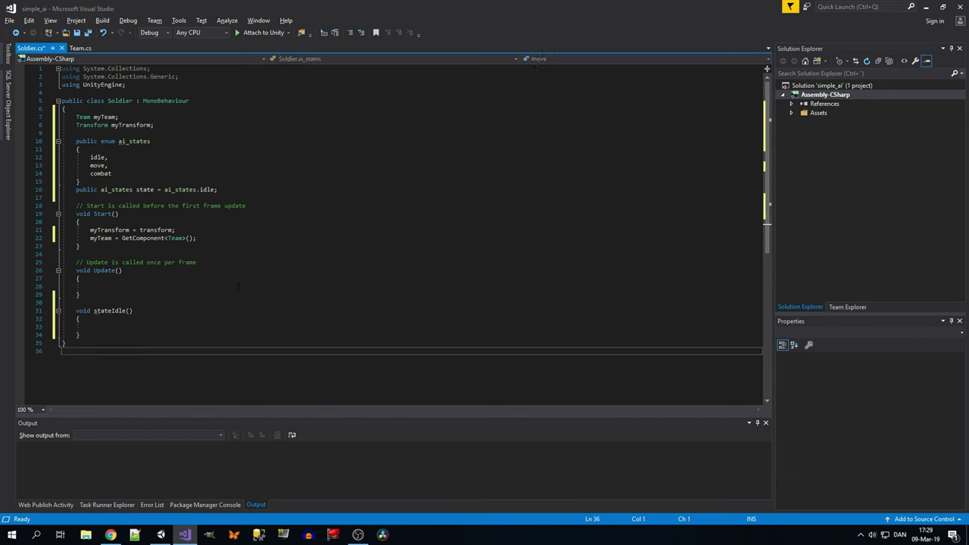
{"action": "key", "text": "Up"}
{"action": "key", "text": "Up"}
{"action": "key", "text": "Return"}
{"action": "key", "text": "ctrl+v"}
{"action": "key", "text": "Return"}
{"action": "key", "text": "ctrl+v"}
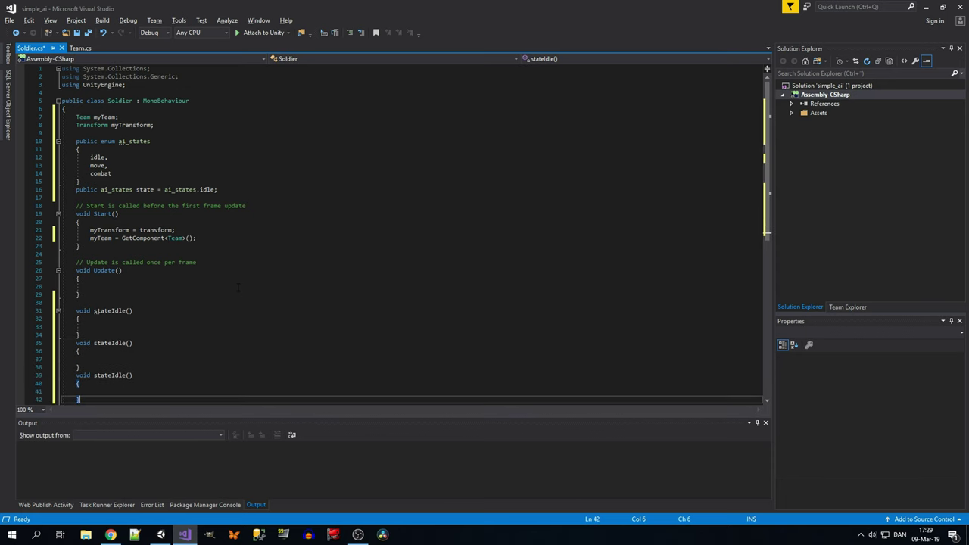
Step: Rename the two copies to stateMove and stateCombat
{"action": "scroll", "coordinate": [238, 288], "scroll_direction": "down", "scroll_amount": 1}
{"action": "scroll", "coordinate": [237, 287], "scroll_direction": "down", "scroll_amount": 1}
{"action": "left_click", "coordinate": [109, 295]}
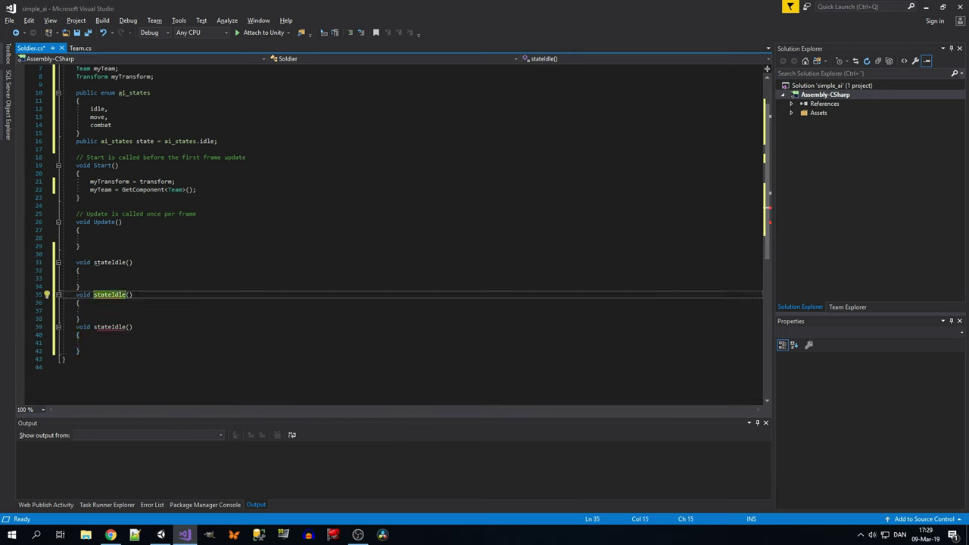
{"action": "double_click", "coordinate": [111, 294]}
{"action": "type", "text": "Move"}
{"action": "key", "text": "Down"}
{"action": "key", "text": "Down"}
{"action": "key", "text": "Down"}
{"action": "key", "text": "Down"}
{"action": "key", "text": "Left"}
{"action": "key", "text": "Left"}
{"action": "key", "text": "Left"}
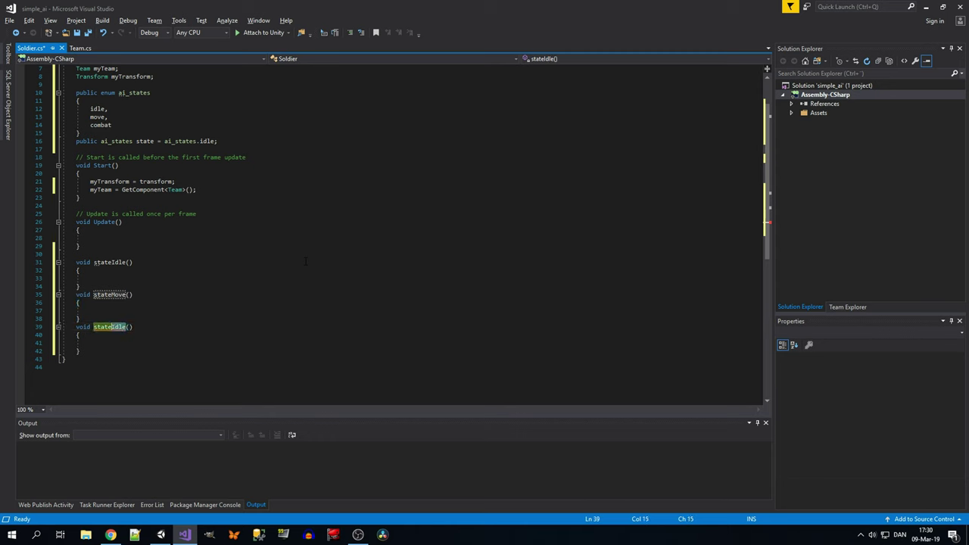
{"action": "key", "text": "Delete"}
{"action": "key", "text": "Delete"}
{"action": "key", "text": "Delete"}
{"action": "type", "text": "Combat"}
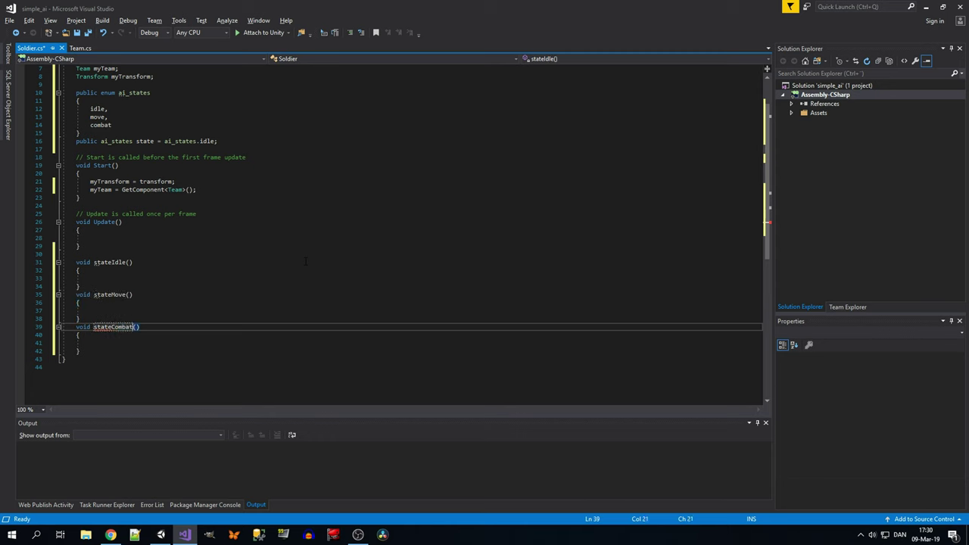
{"action": "scroll", "coordinate": [167, 277], "scroll_direction": "up", "scroll_amount": 2}
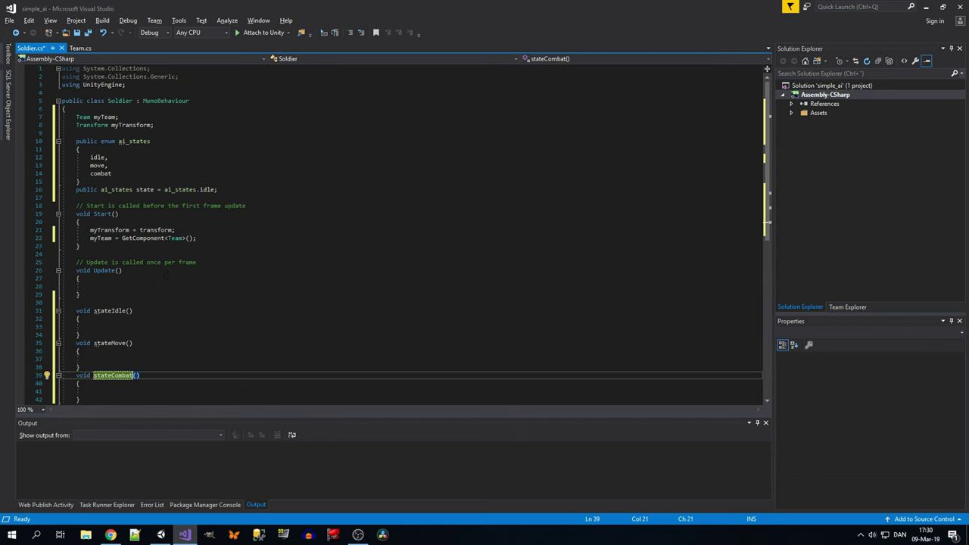
{"action": "left_click", "coordinate": [204, 131]}
{"action": "left_click", "coordinate": [209, 125]}
Step: Declare Soldier curTarget and Animator anim fields in the Soldier class
{"action": "left_click", "coordinate": [213, 117]}
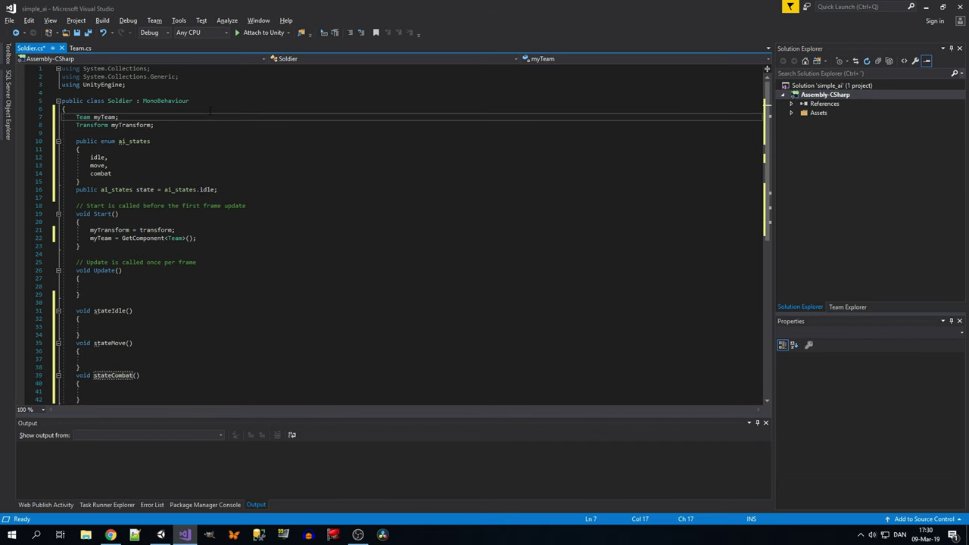
{"action": "key", "text": "ctrl+Return"}
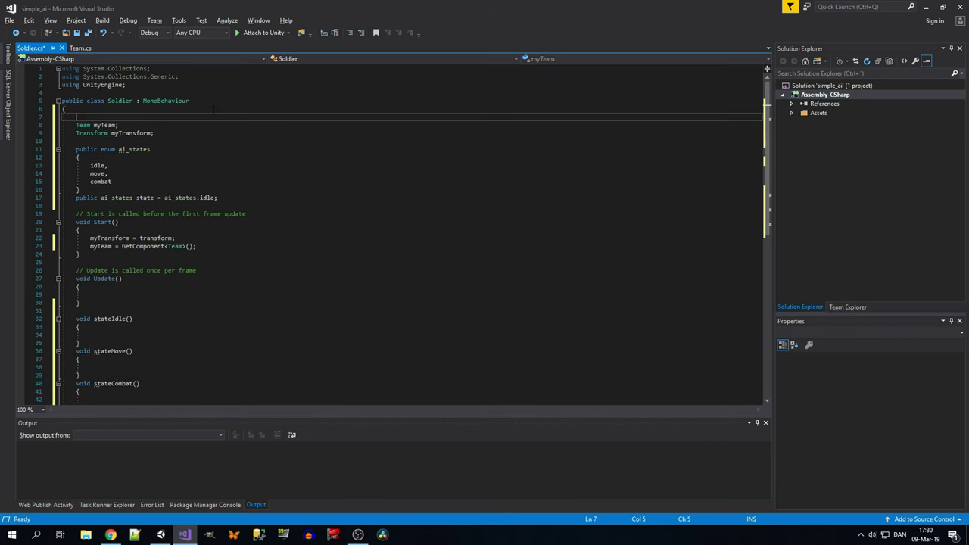
{"action": "type", "text": "Soldier "}
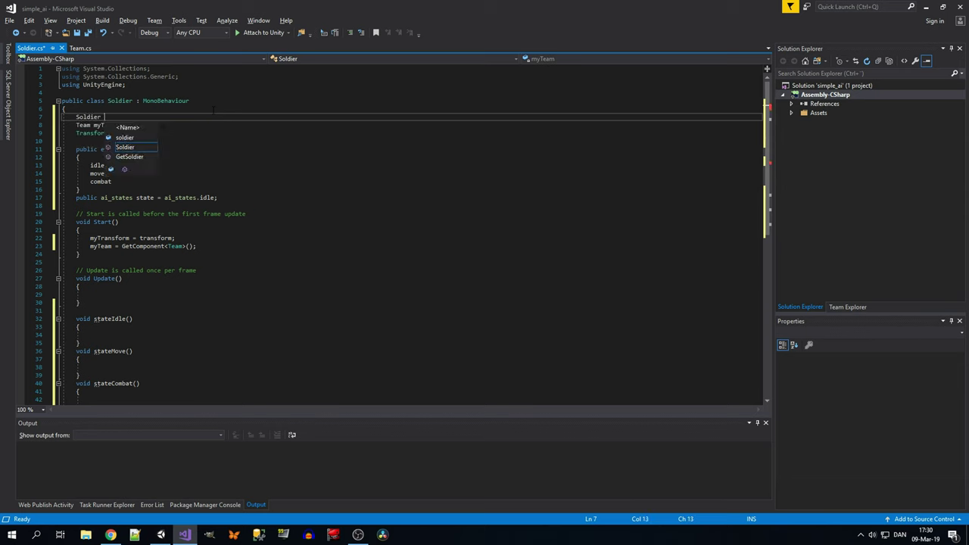
{"action": "type", "text": "curTarget;"}
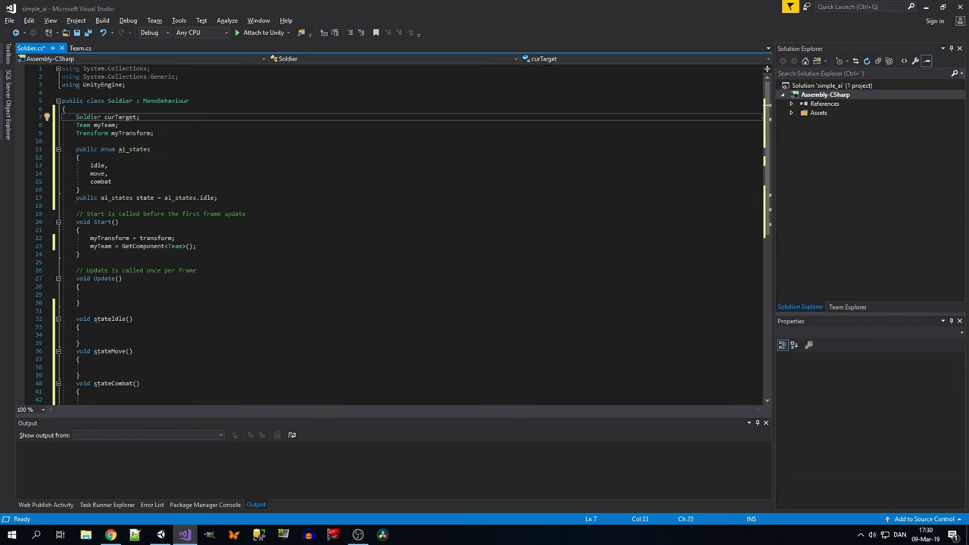
{"action": "left_click", "coordinate": [260, 135]}
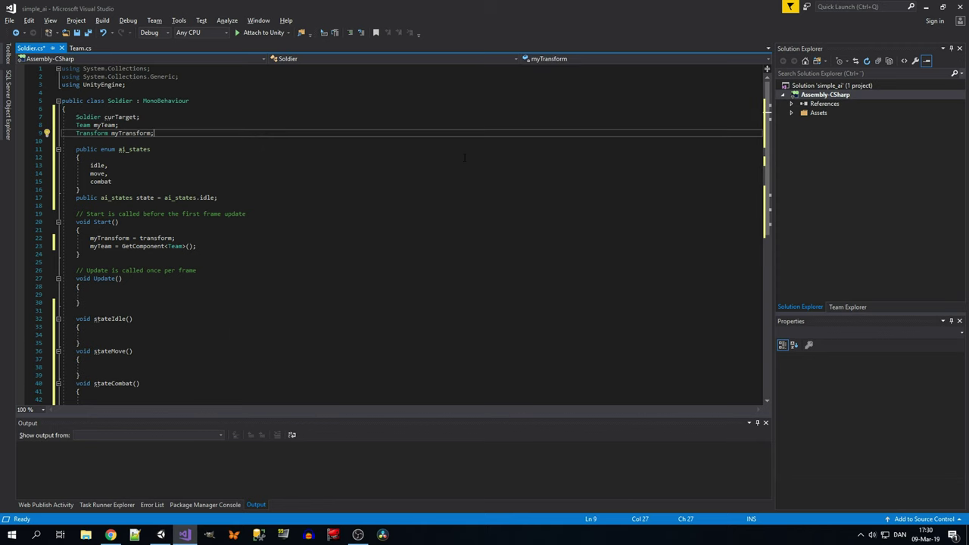
{"action": "key", "text": "Return"}
{"action": "key", "text": "Return"}
{"action": "type", "text": "ani"}
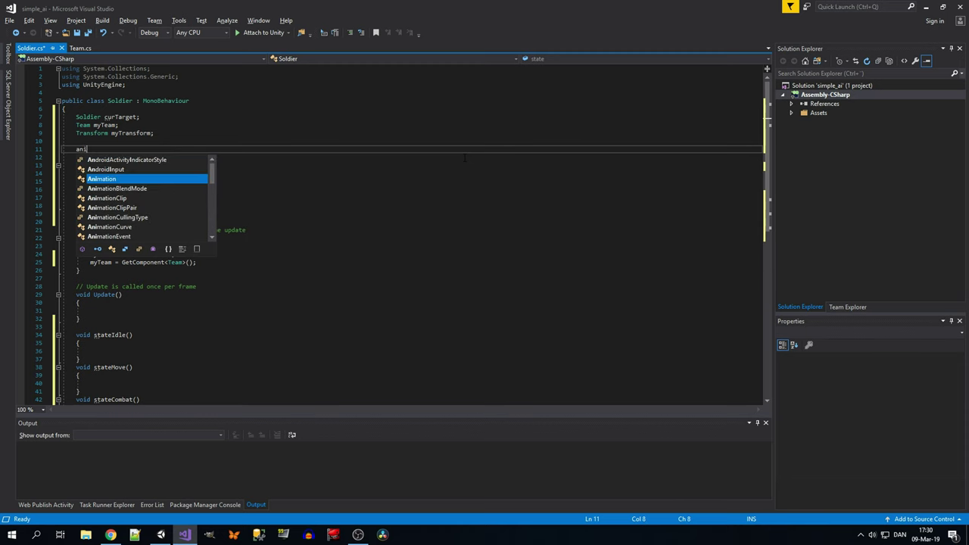
{"action": "type", "text": "Animator a"}
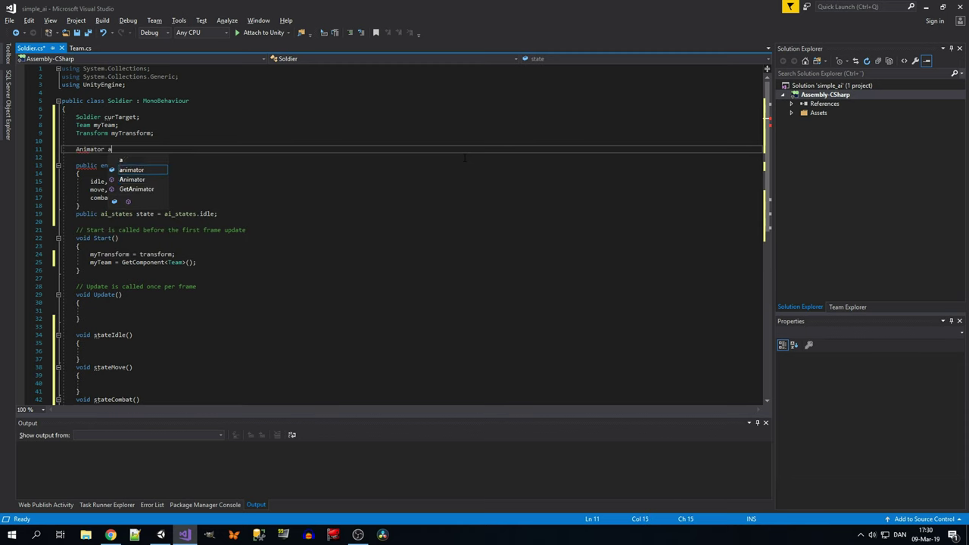
{"action": "type", "text": "nim;"}
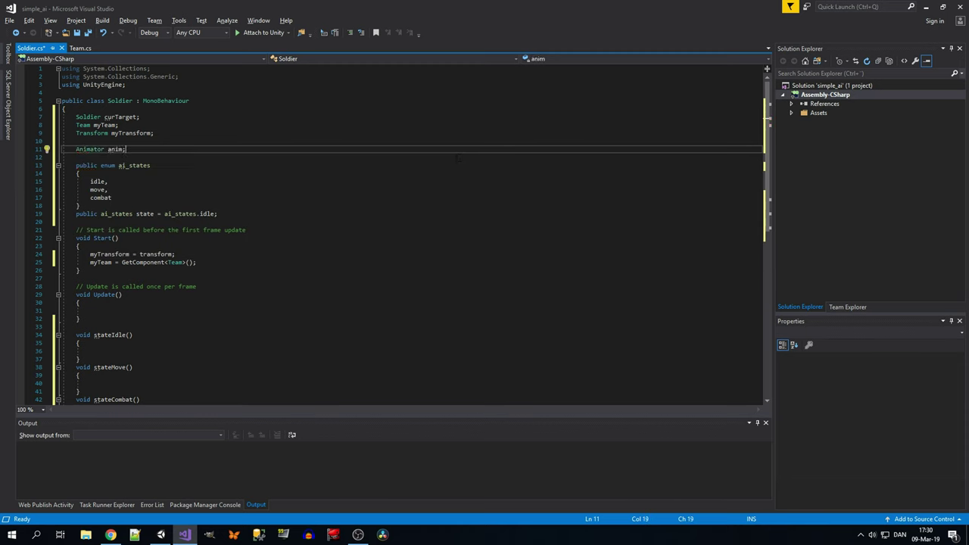
Step: In Start(), assign anim = GetComponent<Animator>()
{"action": "left_click", "coordinate": [231, 264]}
{"action": "key", "text": "Return"}
{"action": "type", "text": "an"}
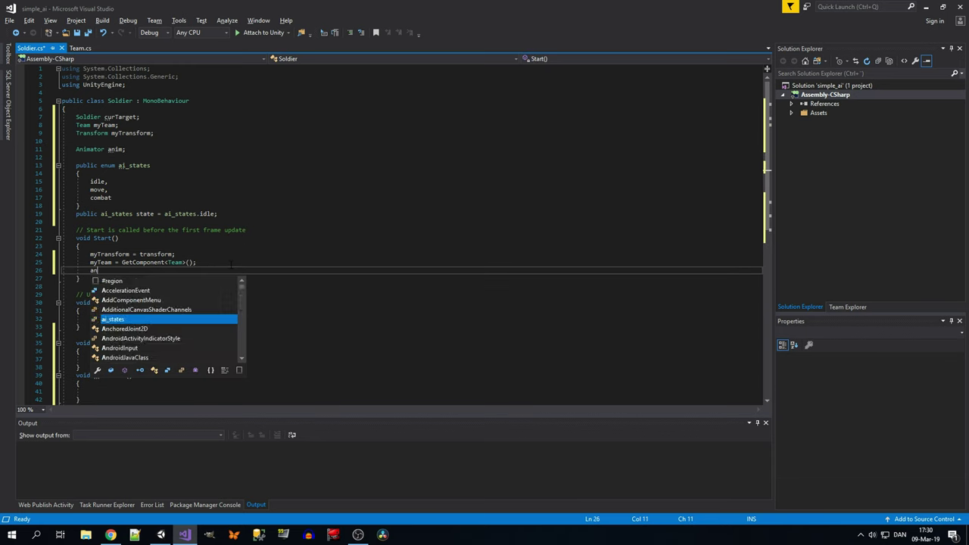
{"action": "type", "text": "im = "}
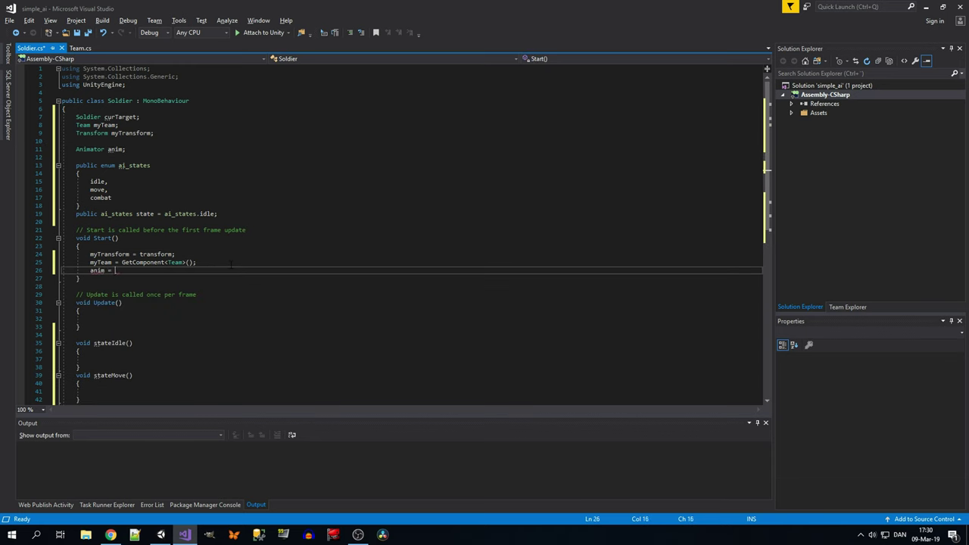
{"action": "type", "text": "get<>"}
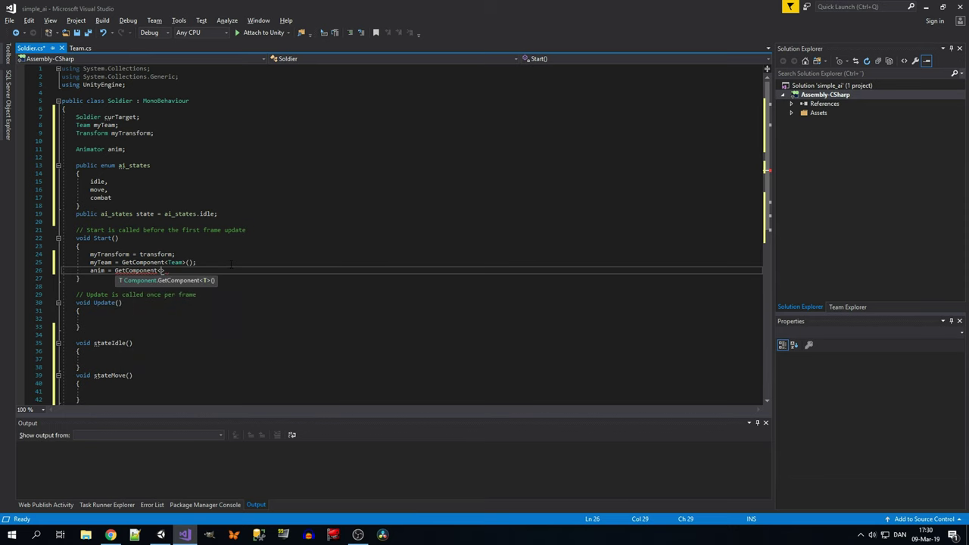
{"action": "type", "text": "nima"}
{"action": "key", "text": "Tab"}
{"action": "type", "text": ">()"}
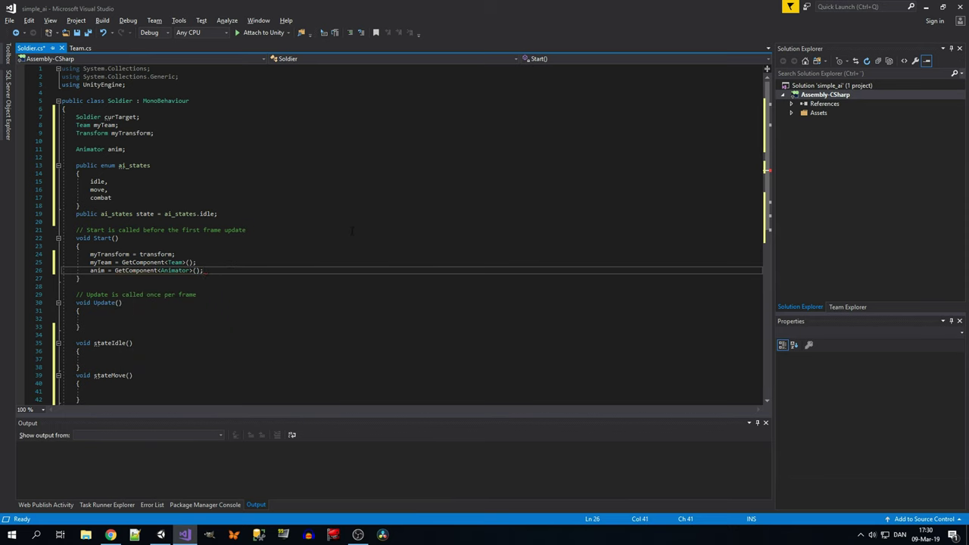
Step: Save Soldier.cs and switch back to the Unity editor
{"action": "scroll", "coordinate": [230, 264], "scroll_direction": "down", "scroll_amount": 3}
{"action": "left_click", "coordinate": [136, 240]}
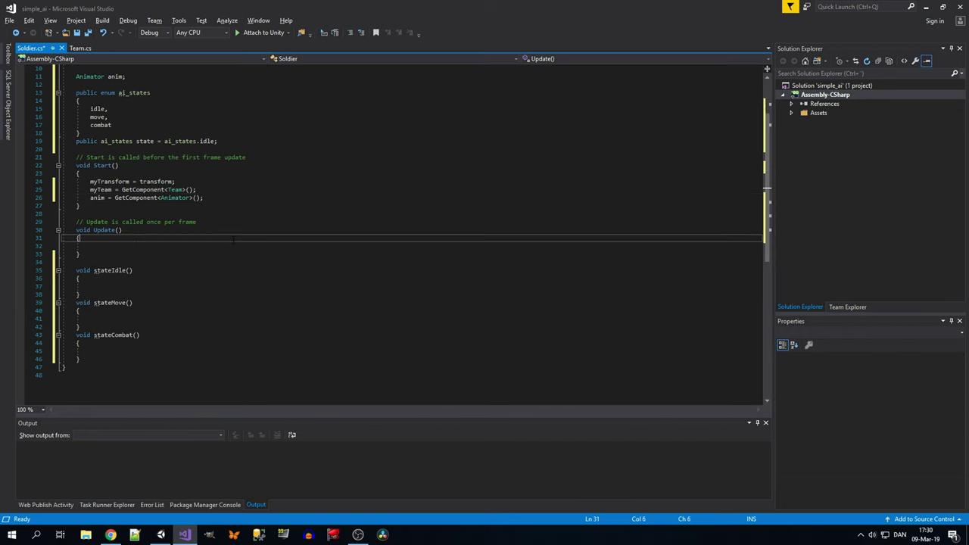
{"action": "scroll", "coordinate": [233, 240], "scroll_direction": "up", "scroll_amount": 3}
{"action": "key", "text": "Down"}
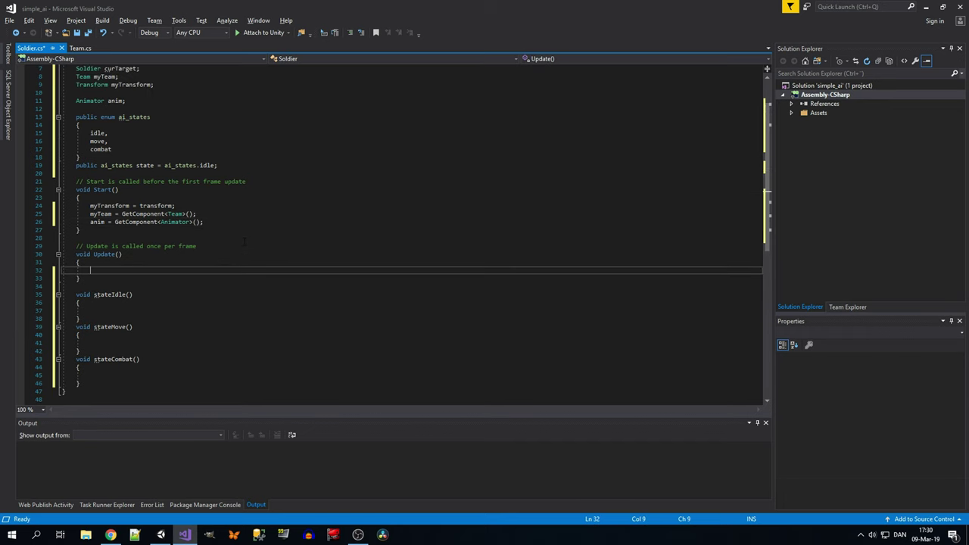
{"action": "scroll", "coordinate": [245, 241], "scroll_direction": "up", "scroll_amount": 2}
{"action": "left_click", "coordinate": [198, 140]}
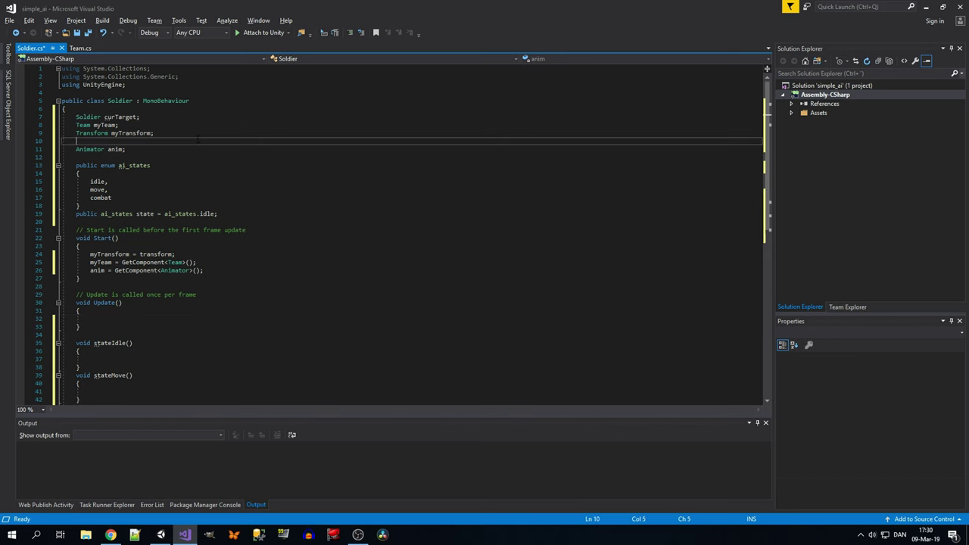
{"action": "key", "text": "ctrl+s"}
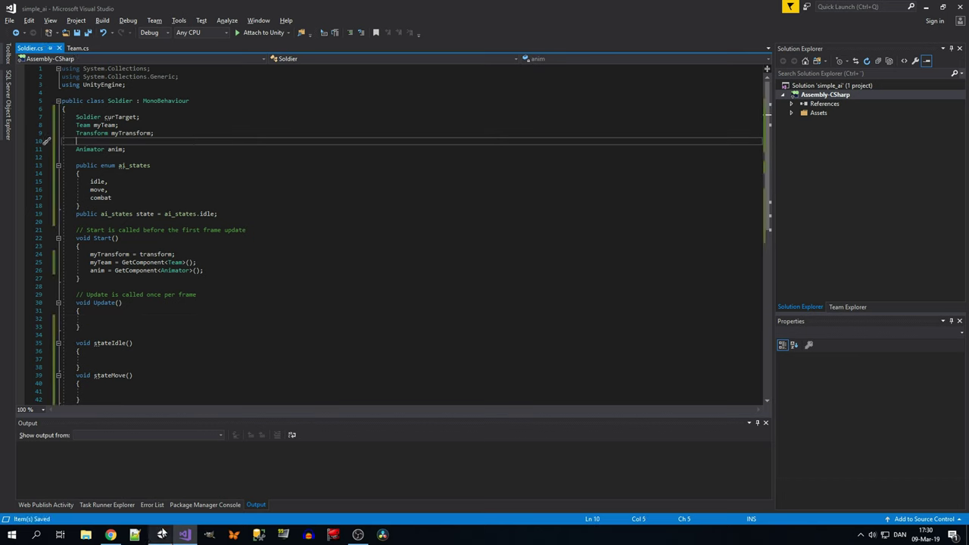
{"action": "left_click", "coordinate": [161, 535]}
Step: Add a new C# script named Vitals to the Project's Scripts folder, beside Soldier and Team
{"action": "left_click", "coordinate": [717, 295]}
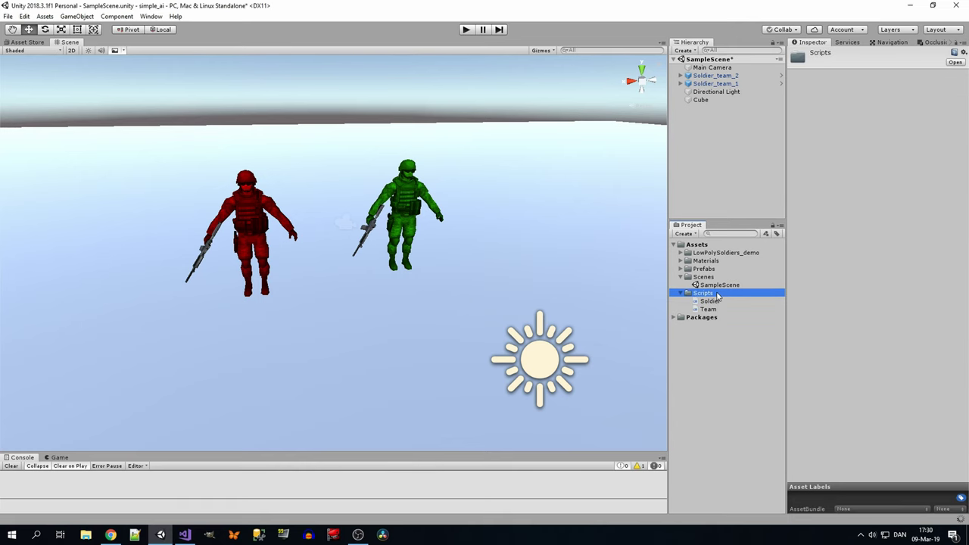
{"action": "right_click", "coordinate": [717, 295]}
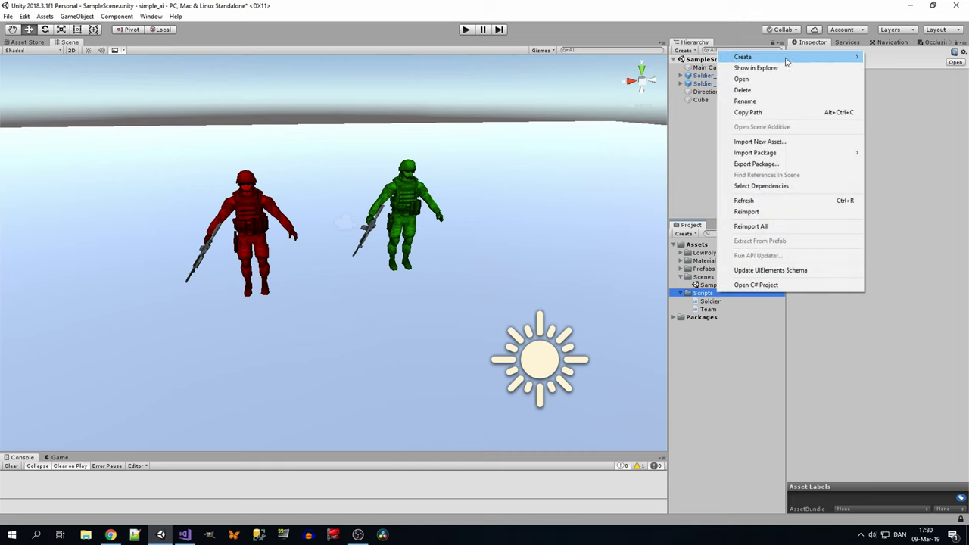
{"action": "mouse_move", "coordinate": [757, 57]}
{"action": "left_click", "coordinate": [657, 71]}
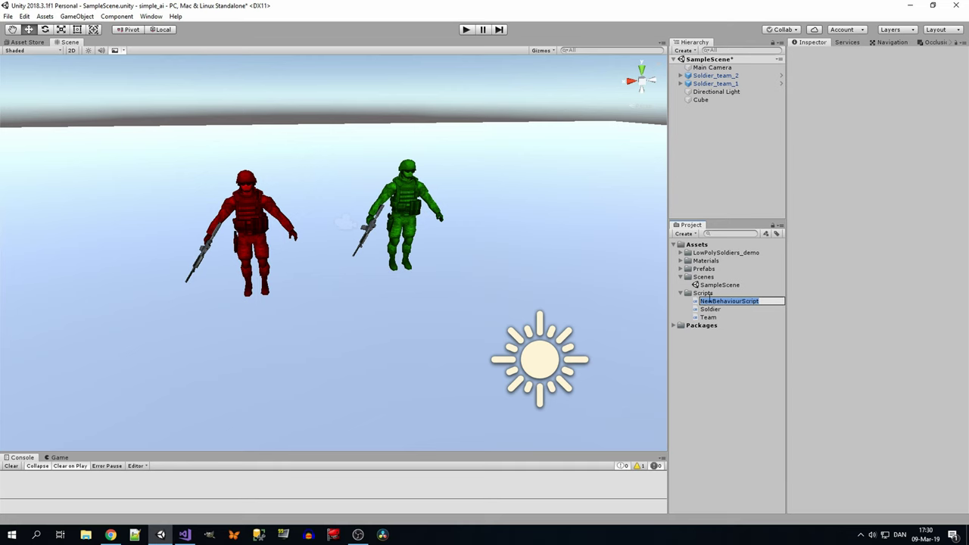
{"action": "type", "text": "v"}
{"action": "type", "text": "Vitals"}
{"action": "key", "text": "Return"}
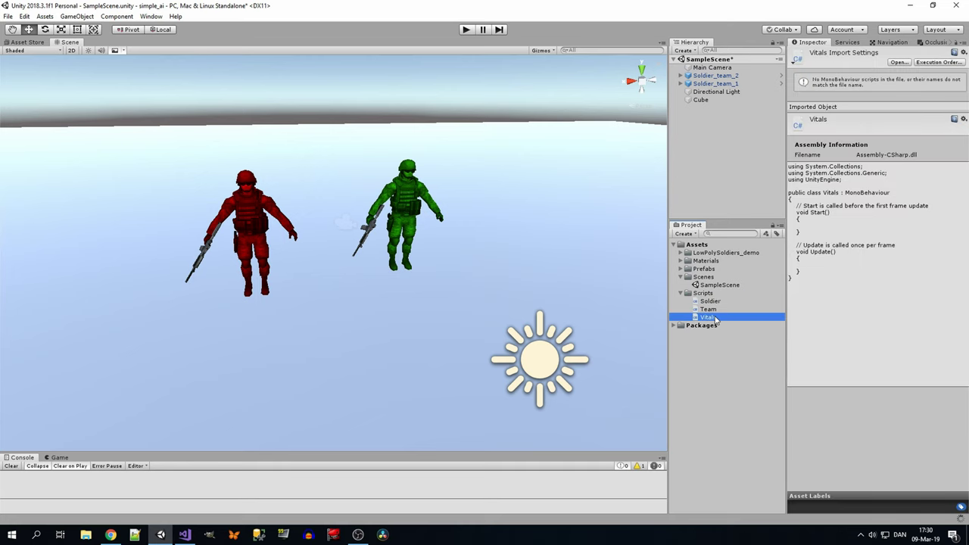
Step: Open Vitals.cs and declare [SerializeField] float health = 100 and float curHealth = 100
{"action": "double_click", "coordinate": [708, 317]}
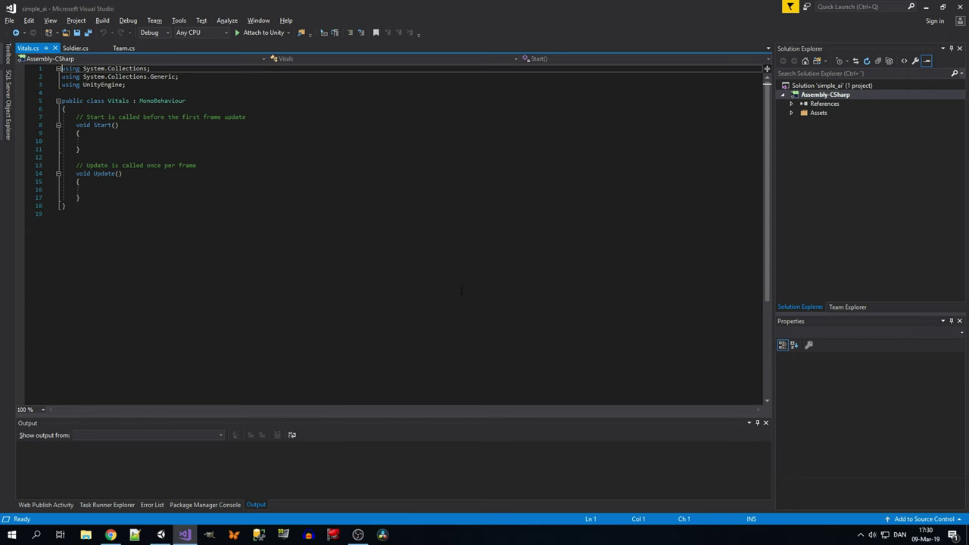
{"action": "left_click", "coordinate": [163, 108]}
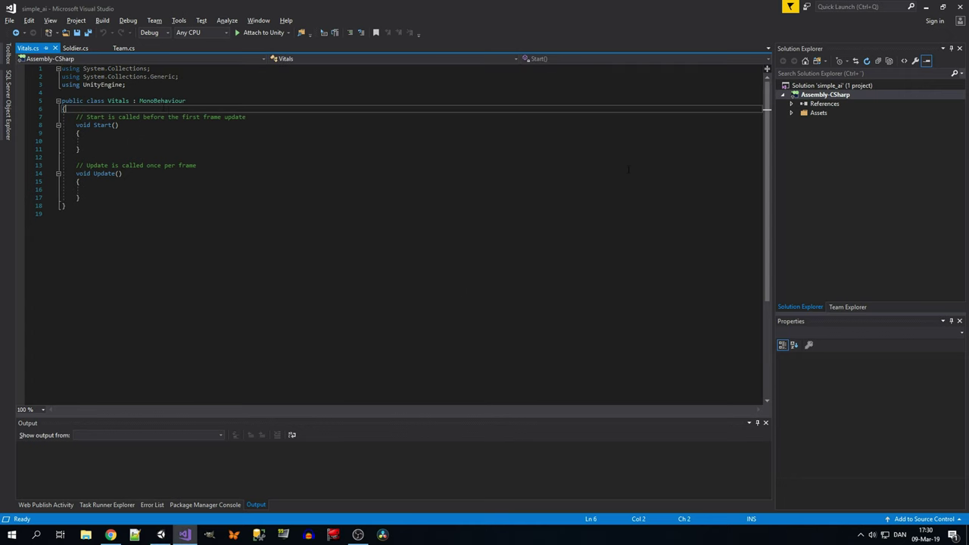
{"action": "key", "text": "Return"}
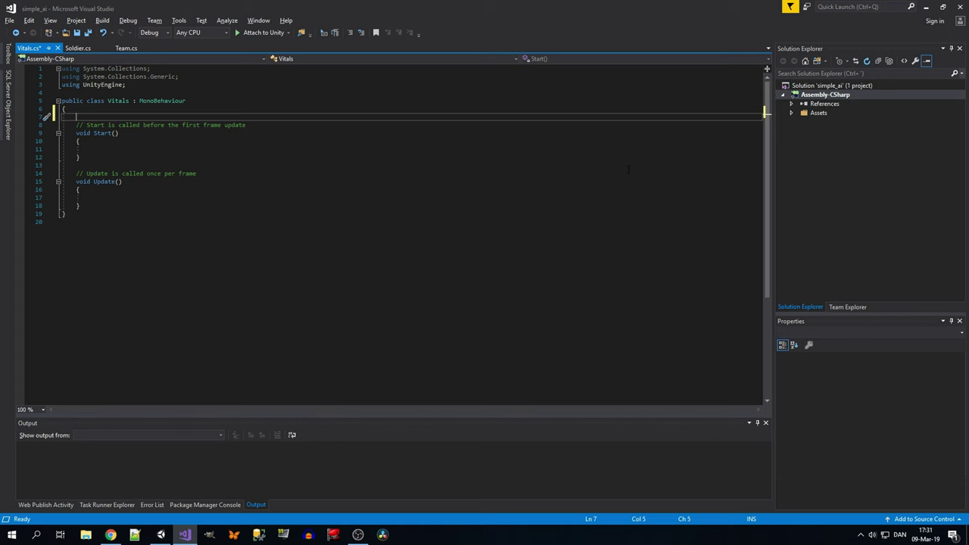
{"action": "type", "text": "[Ser"}
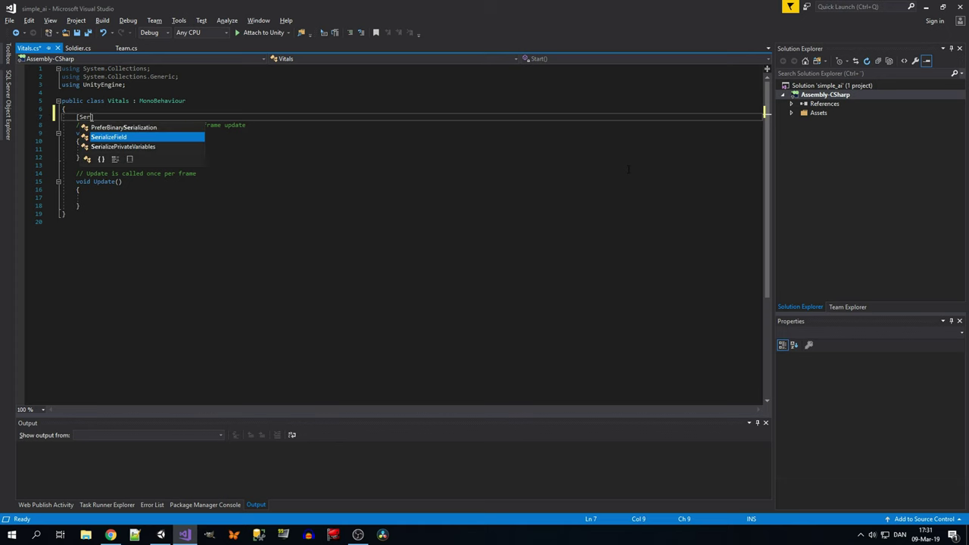
{"action": "key", "text": "Tab"}
{"action": "type", "text": "]"}
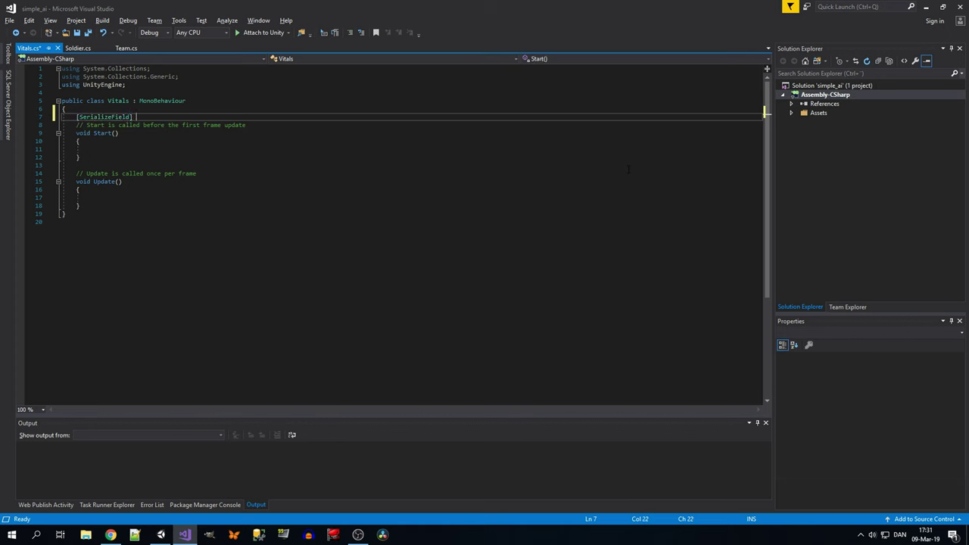
{"action": "type", "text": "float he"}
{"action": "type", "text": "alt;"}
{"action": "type", "text": " = 100"}
{"action": "key", "text": "Return"}
{"action": "key", "text": "Return"}
{"action": "type", "text": "float cu"}
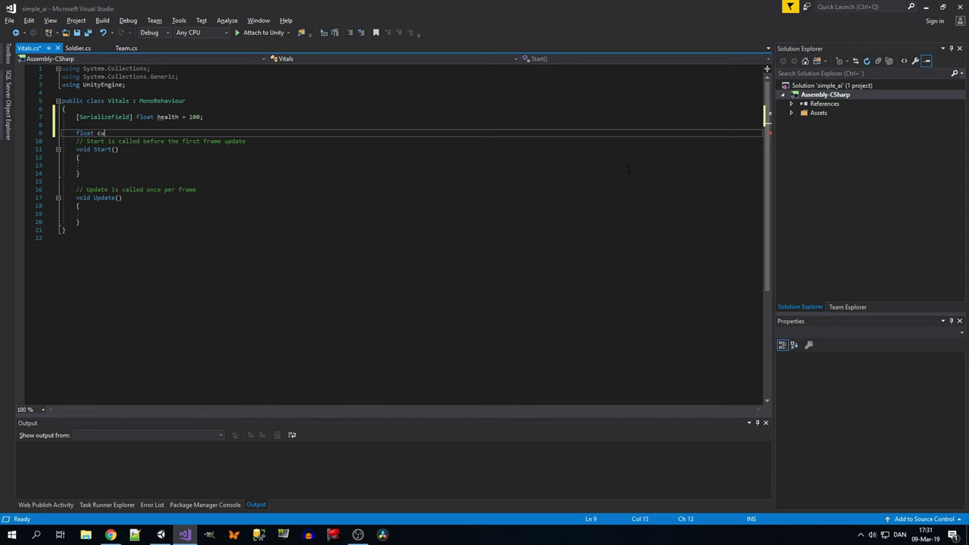
{"action": "type", "text": "rHealth "}
{"action": "type", "text": "= 100;"}
{"action": "key", "text": "Return"}
Step: In Start(), assign curHealth = health
{"action": "key", "text": "Down"}
{"action": "key", "text": "Down"}
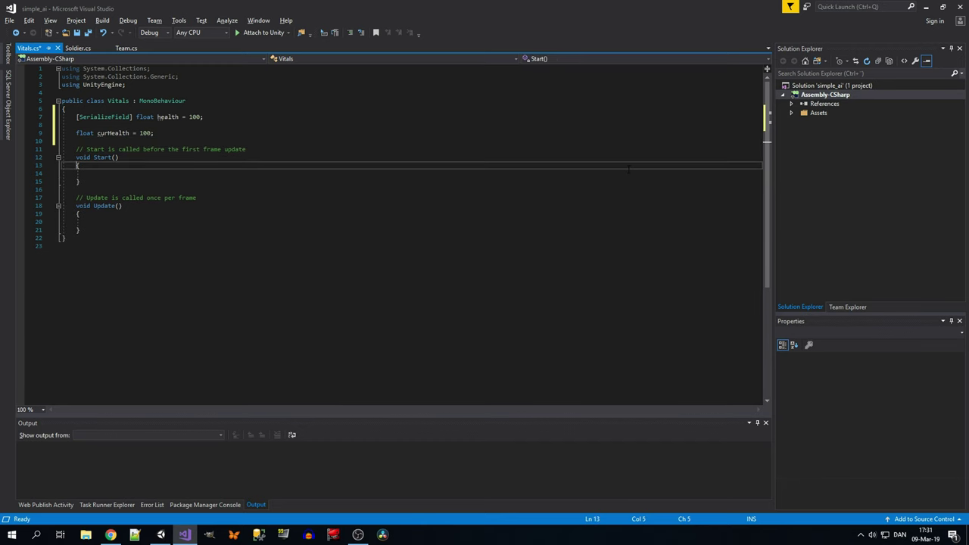
{"action": "key", "text": "Down"}
{"action": "key", "text": "Down"}
{"action": "type", "text": "cur"}
{"action": "key", "text": "Tab"}
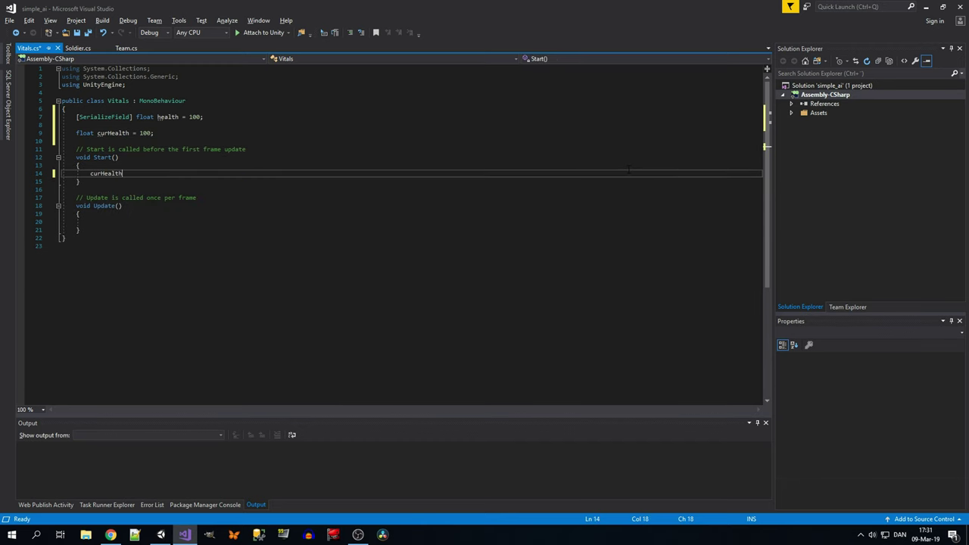
{"action": "type", "text": "= he"}
{"action": "key", "text": "Tab"}
{"action": "key", "text": "Down"}
{"action": "key", "text": "Down"}
{"action": "key", "text": "Down"}
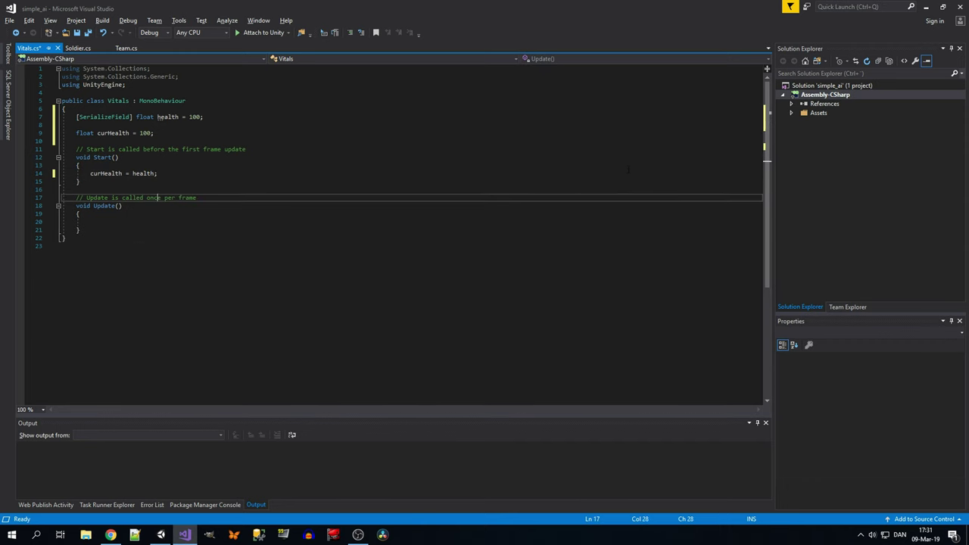
{"action": "key", "text": "Down"}
{"action": "key", "text": "Down"}
{"action": "key", "text": "Down"}
{"action": "key", "text": "Up"}
{"action": "key", "text": "Up"}
{"action": "key", "text": "Up"}
{"action": "key", "text": "shift+Down"}
{"action": "key", "text": "shift+Down"}
{"action": "key", "text": "shift+Down"}
{"action": "key", "text": "shift+Down"}
Step: Replace the empty Update method with public float getCurHealth() returning curHealth
{"action": "key", "text": "shift+Home"}
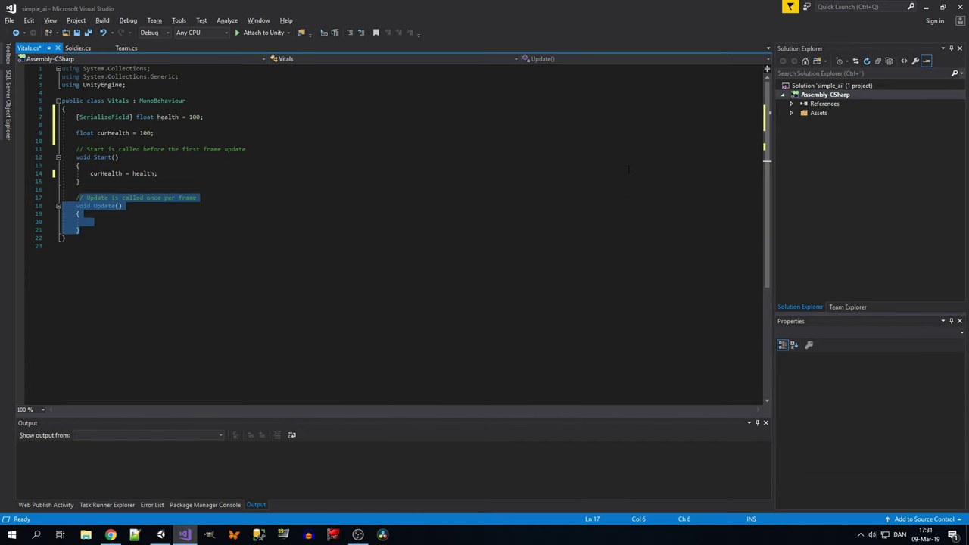
{"action": "key", "text": "Delete"}
{"action": "type", "text": "pu"}
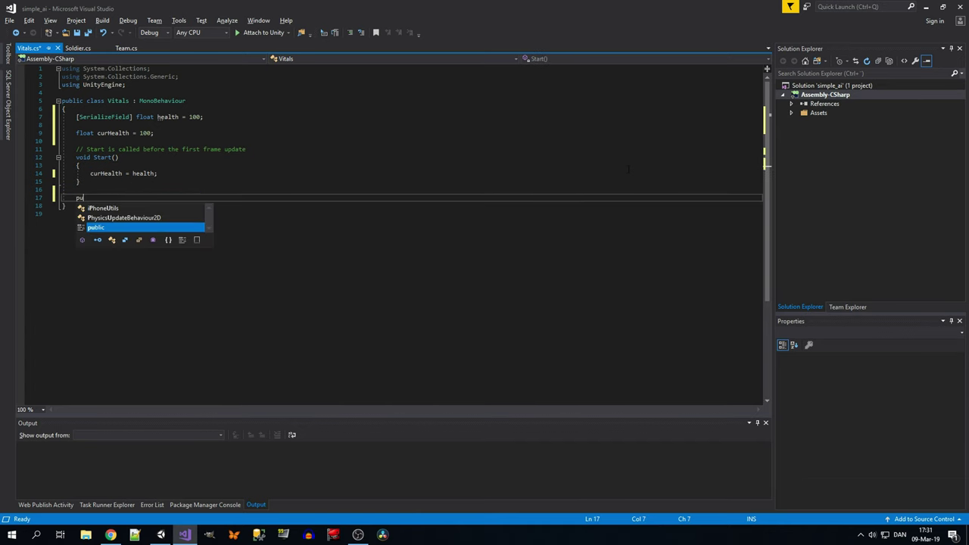
{"action": "key", "text": "Tab"}
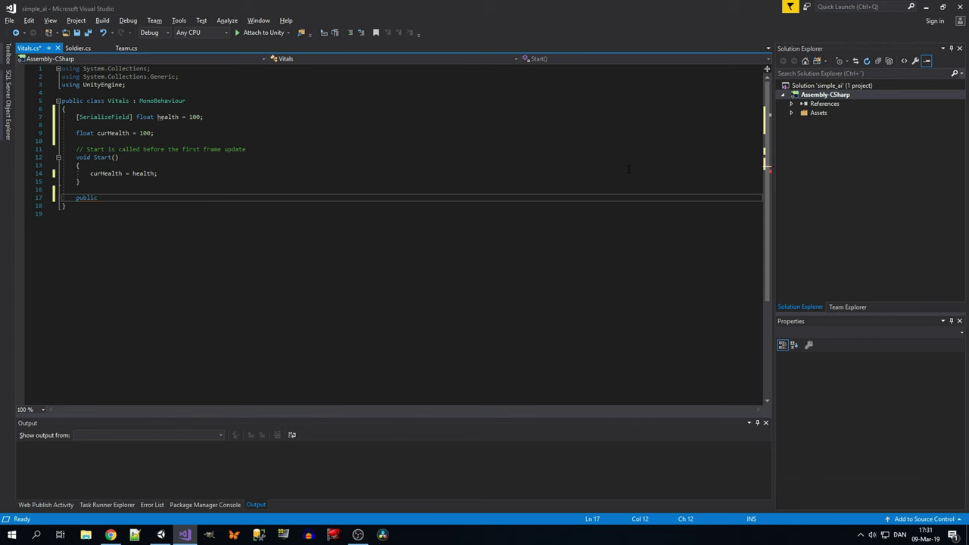
{"action": "type", "text": "float getCur"}
{"action": "type", "text": "Health("}
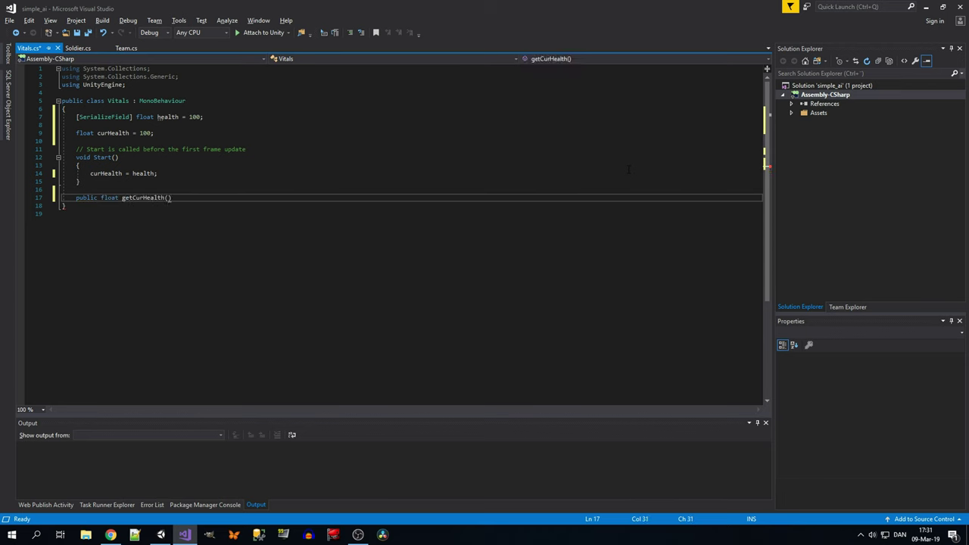
{"action": "type", "text": ")"}
{"action": "key", "text": "Return"}
{"action": "type", "text": "{"}
{"action": "key", "text": "Return"}
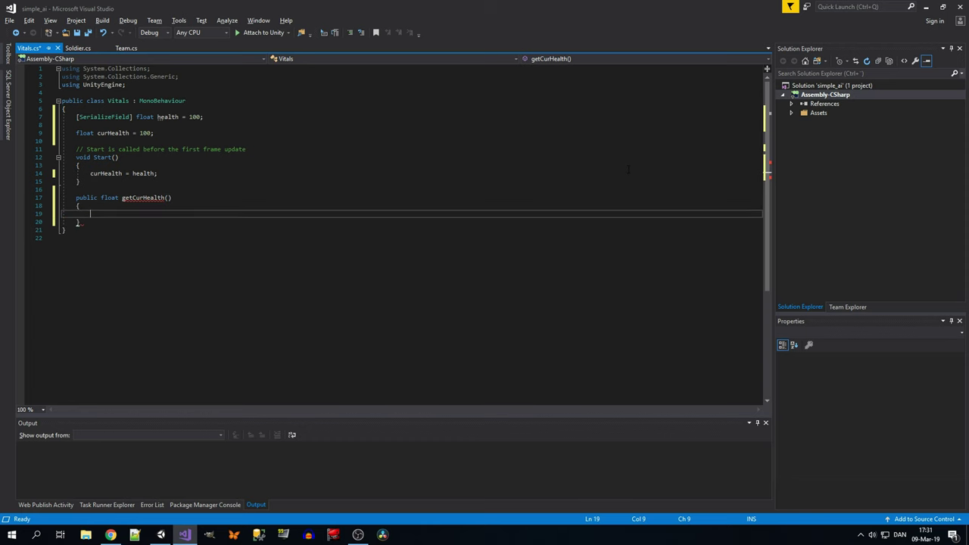
{"action": "type", "text": "tr"}
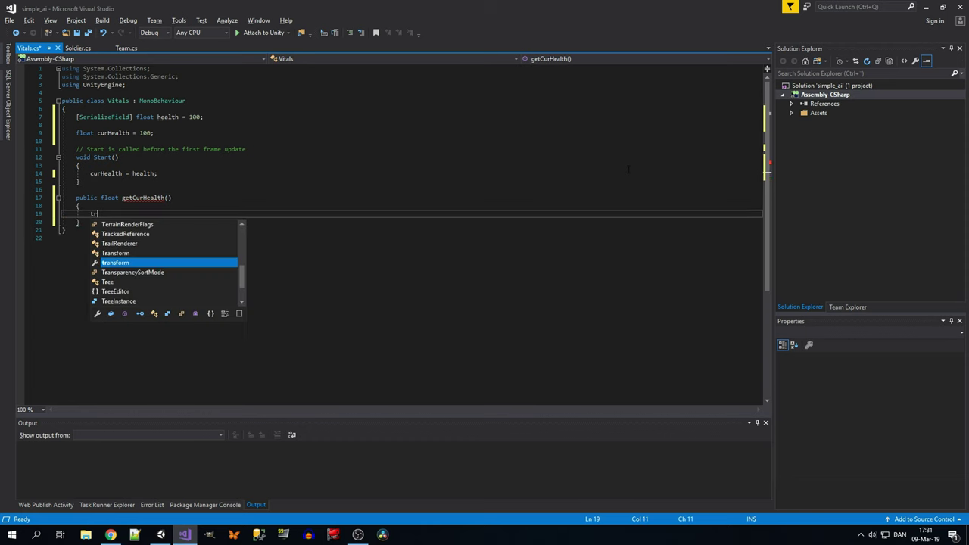
{"action": "type", "text": "eturn curH"}
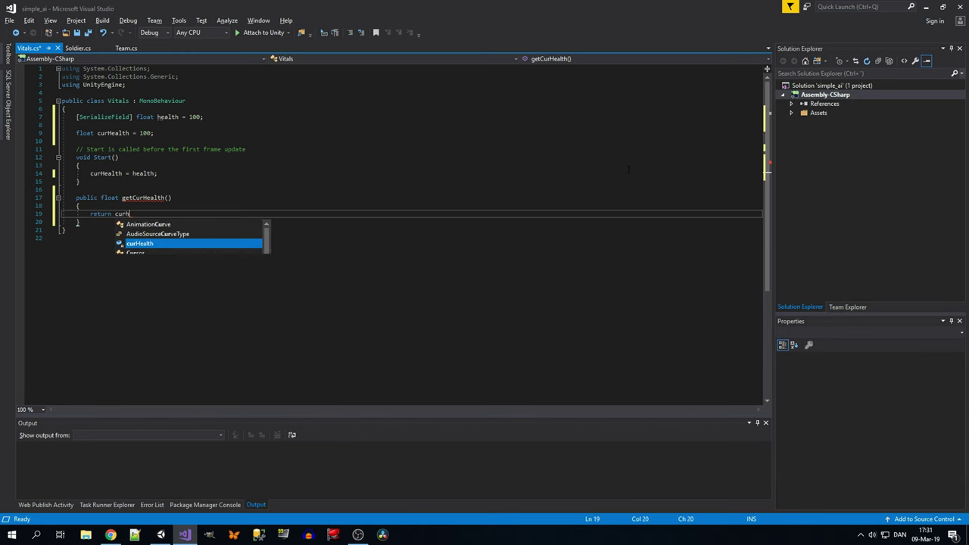
{"action": "key", "text": "Tab"}
{"action": "type", "text": ";"}
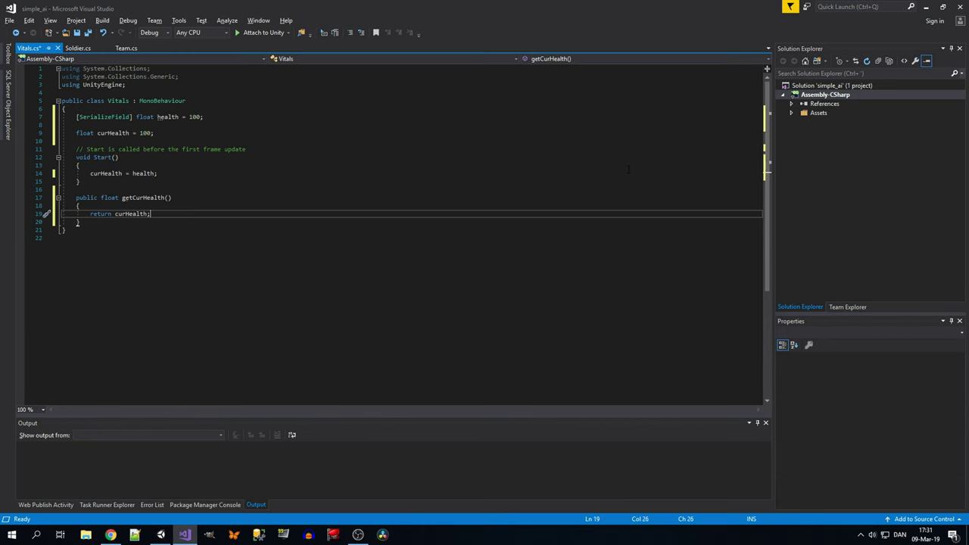
{"action": "key", "text": "Down"}
Step: Add public void getHit(float damage) subtracting damage from curHealth, and remove the blank line between fields
{"action": "key", "text": "Return"}
{"action": "key", "text": "Return"}
{"action": "type", "text": "pu"}
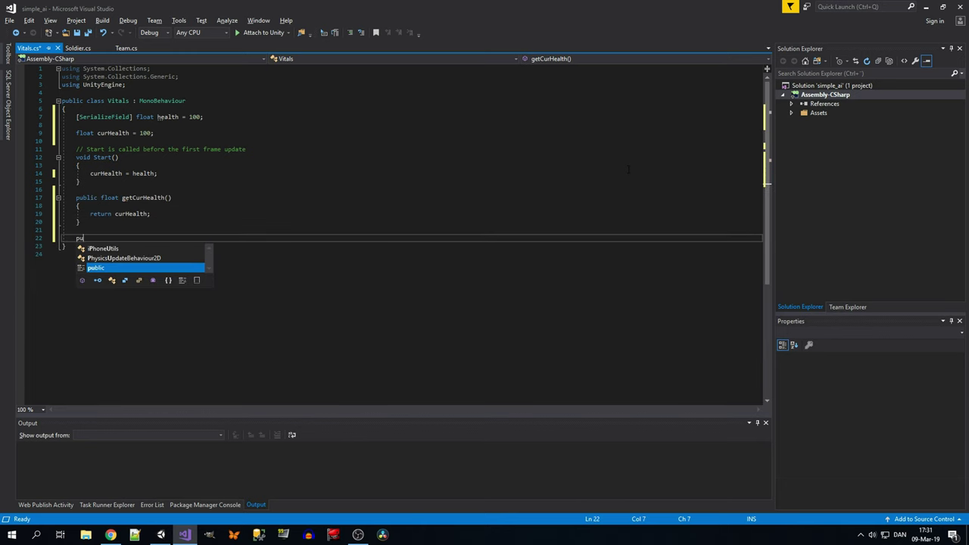
{"action": "type", "text": "blic vo"}
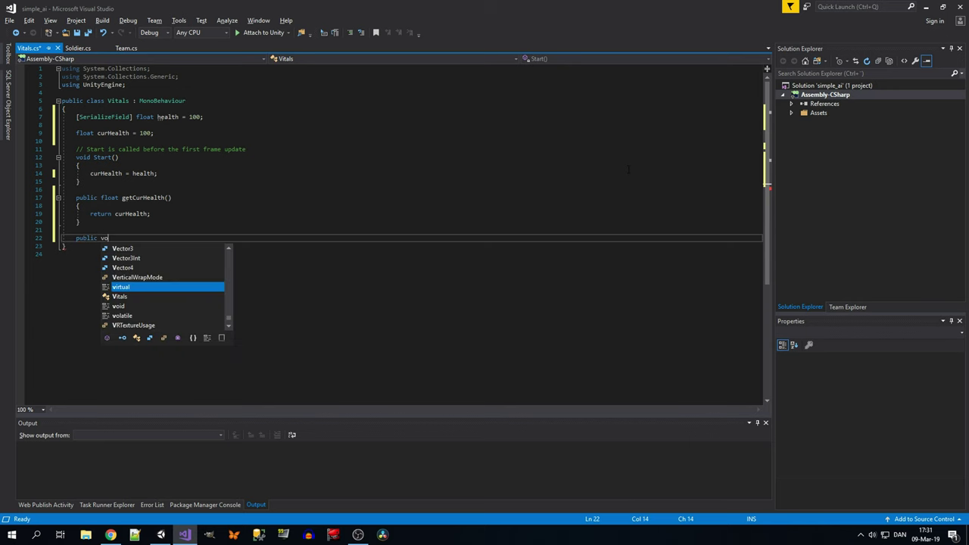
{"action": "type", "text": "id getHit("}
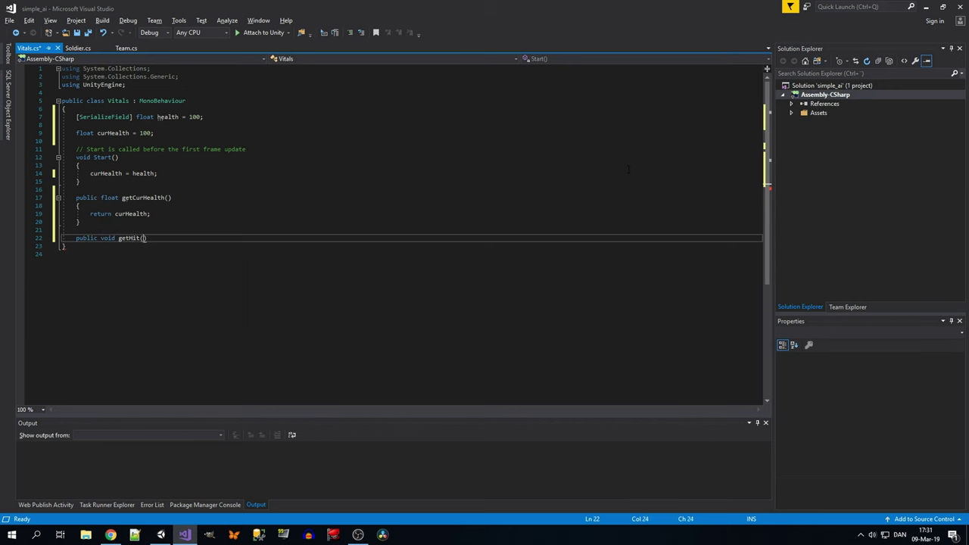
{"action": "type", "text": "float dam"}
{"action": "type", "text": "age)"}
{"action": "key", "text": "Return"}
{"action": "type", "text": "{"}
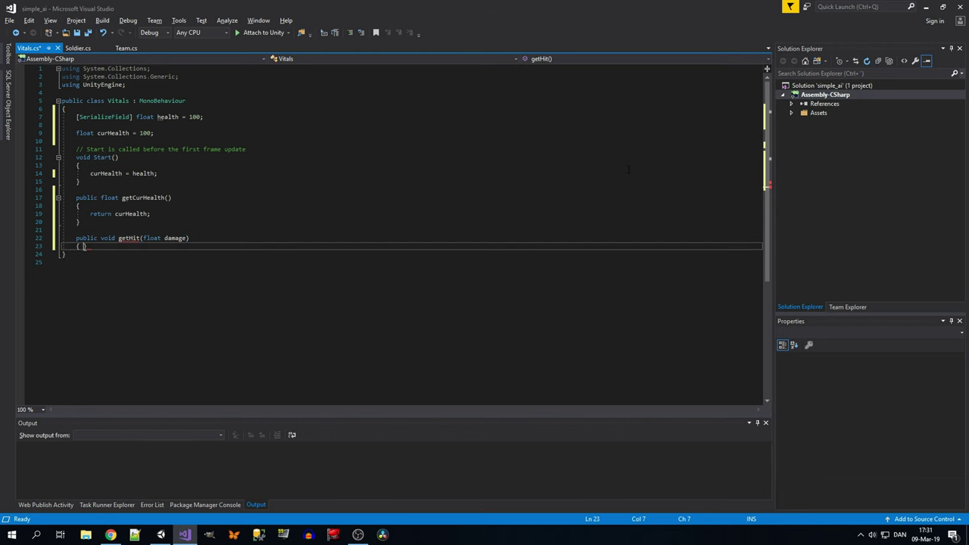
{"action": "key", "text": "Return"}
{"action": "type", "text": "cur"}
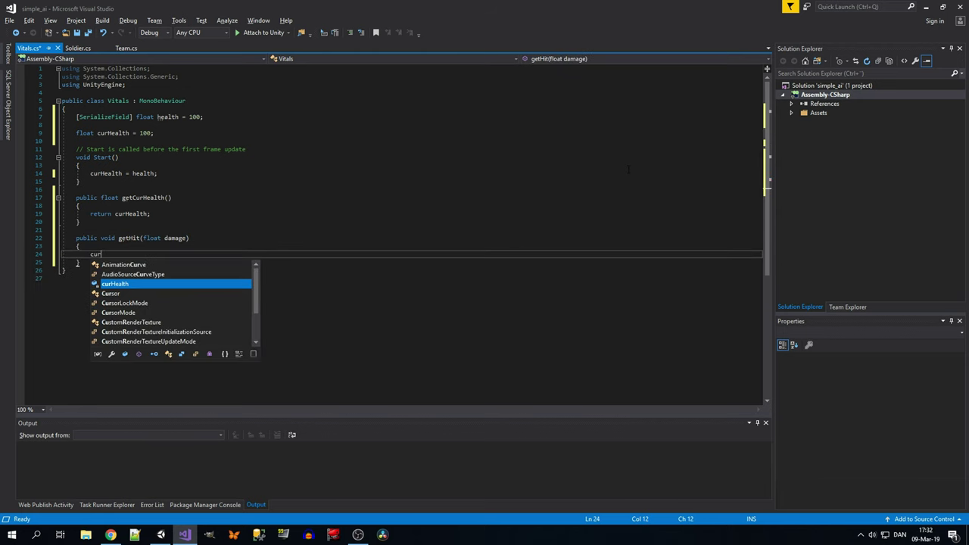
{"action": "type", "text": "Health -= "}
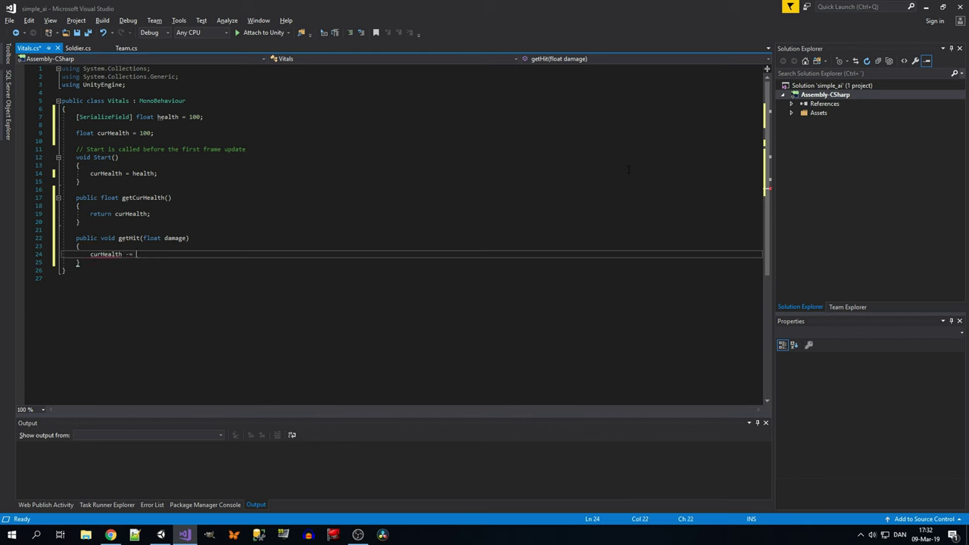
{"action": "type", "text": "damage;"}
{"action": "left_click", "coordinate": [319, 125]}
{"action": "key", "text": "BackSpace"}
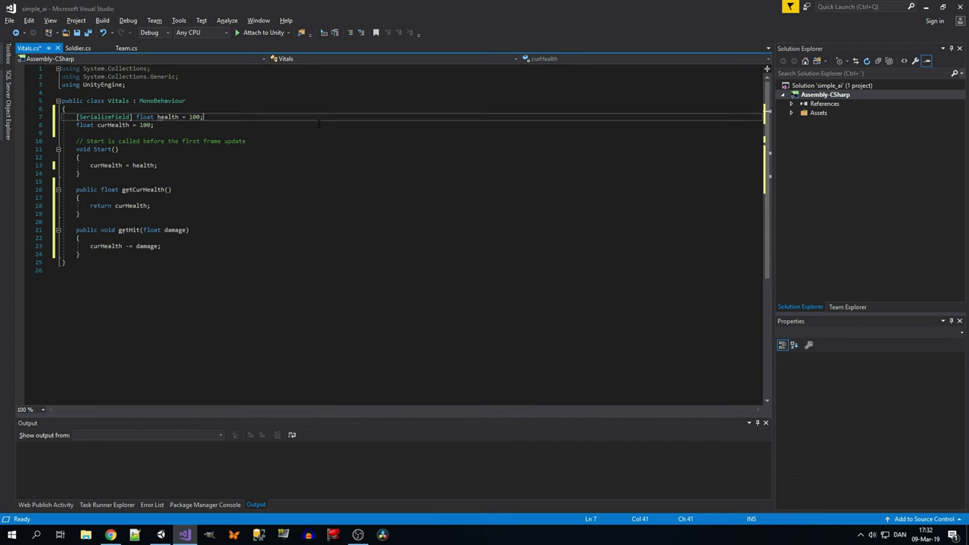
{"action": "left_click", "coordinate": [247, 206]}
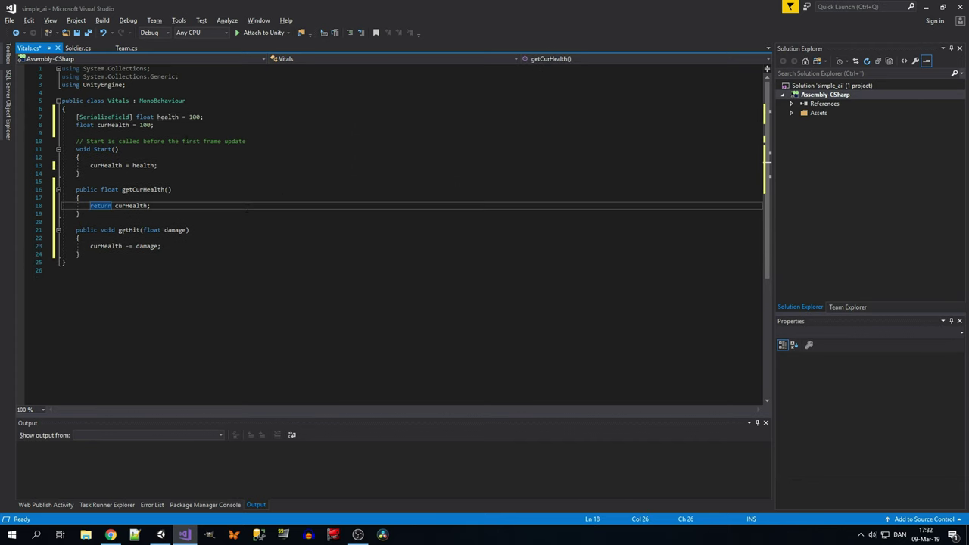
Step: Save Vitals.cs and add a Vitals myVitals field to the Soldier class
{"action": "key", "text": "ctrl+s"}
{"action": "left_click", "coordinate": [78, 48]}
{"action": "left_click", "coordinate": [161, 125]}
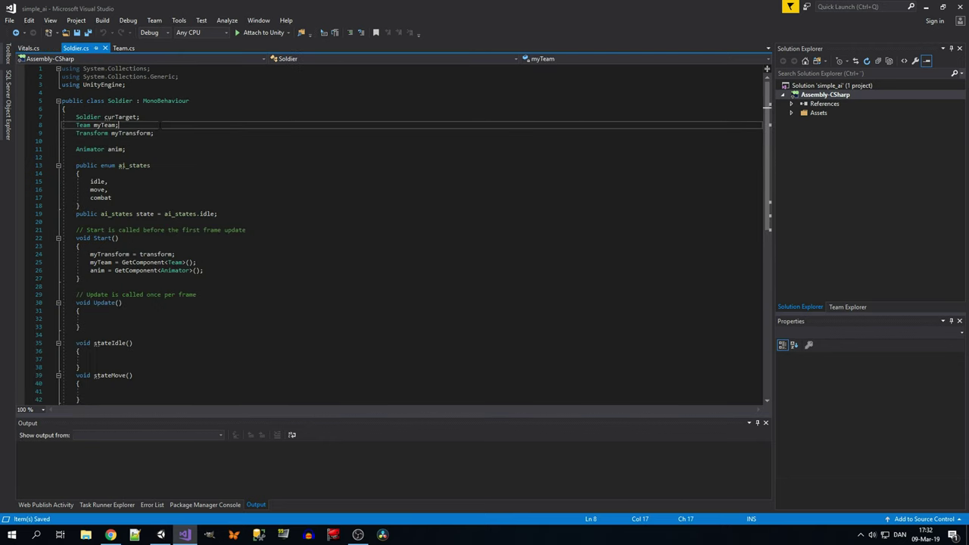
{"action": "key", "text": "Return"}
{"action": "key", "text": "Return"}
{"action": "key", "text": "Up"}
{"action": "type", "text": "vi "}
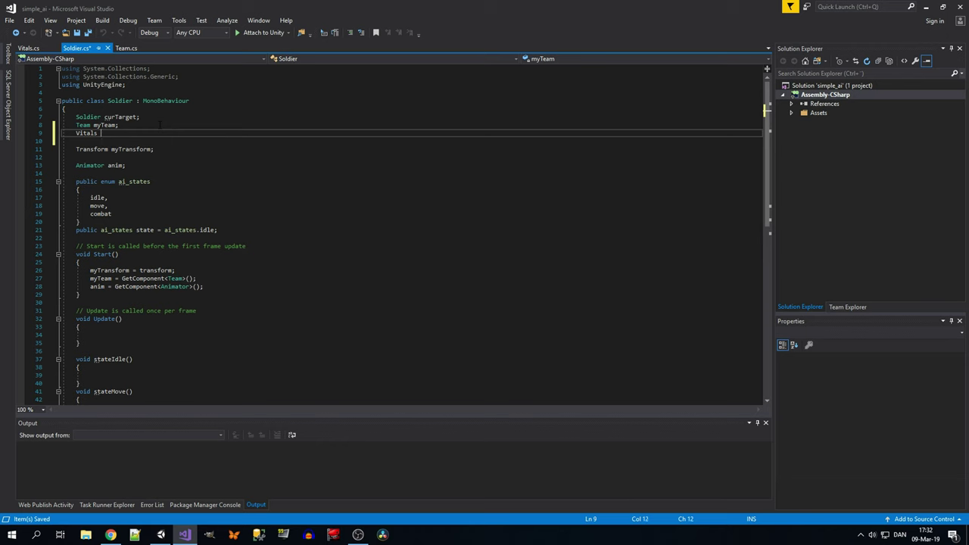
{"action": "type", "text": "myVitals;"}
Step: In Soldier's Start(), assign myVitals = GetComponent<Vitals>()
{"action": "left_click", "coordinate": [233, 283]}
{"action": "key", "text": "ctrl+Return"}
{"action": "type", "text": "v"}
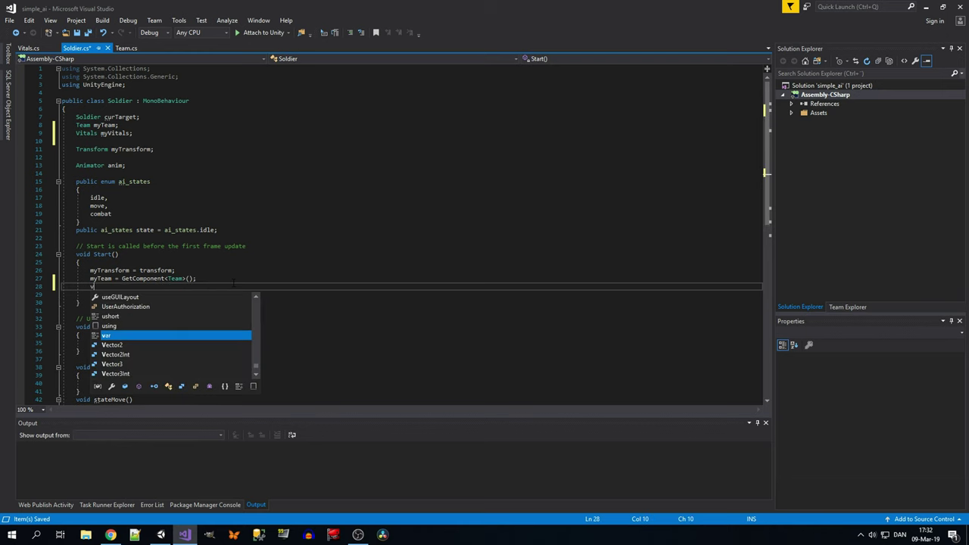
{"action": "key", "text": "BackSpace"}
{"action": "type", "text": "my"}
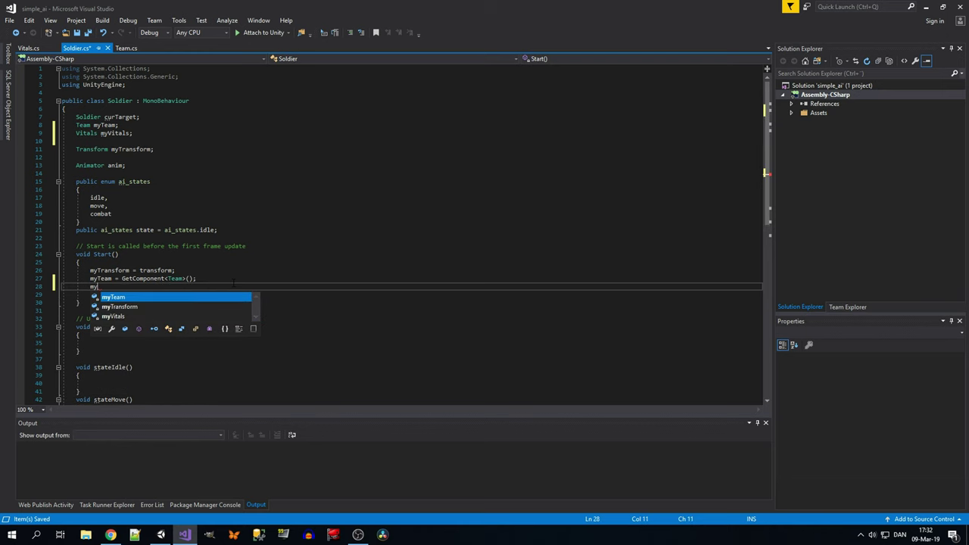
{"action": "type", "text": "Vitals = get"}
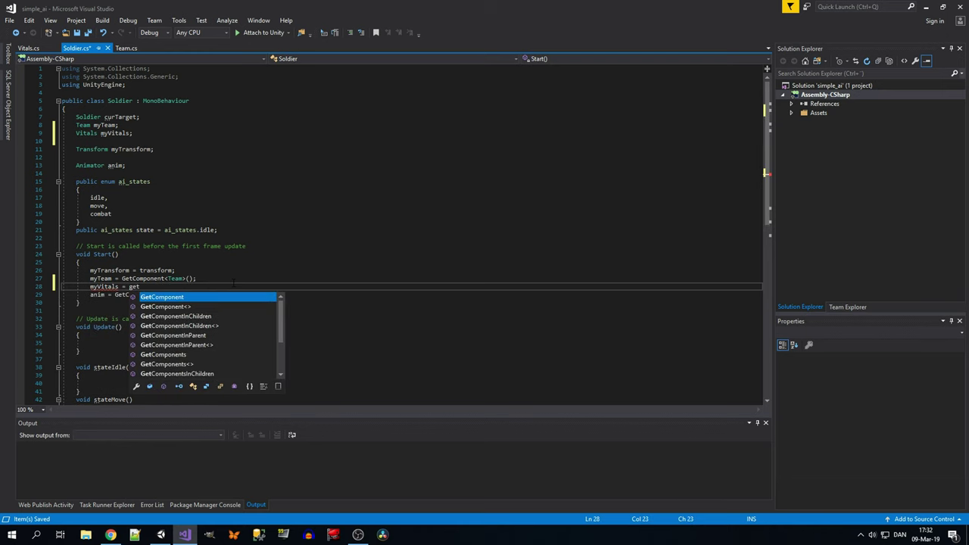
{"action": "type", "text": "<Vit>"}
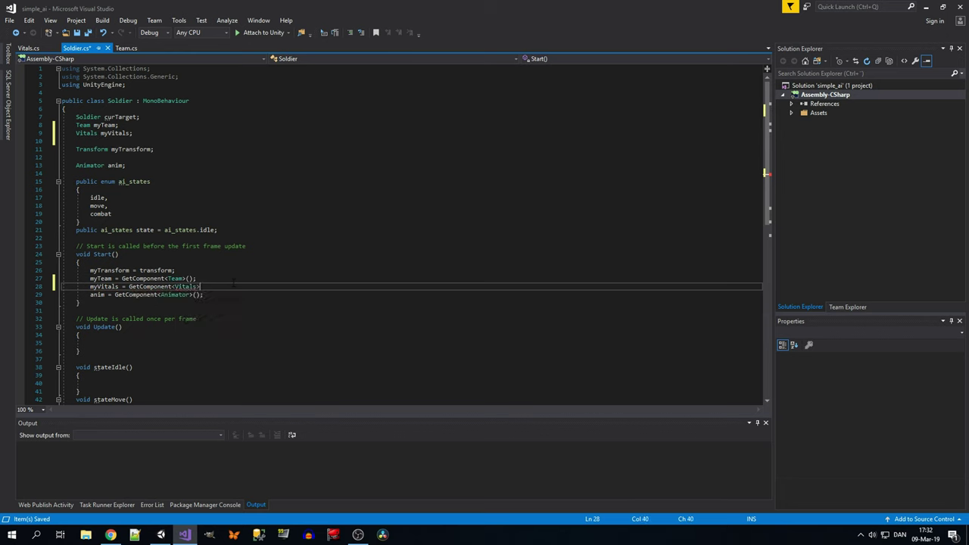
{"action": "type", "text": "();"}
Step: Begin an if statement on myVitals inside the empty Update() body
{"action": "left_click", "coordinate": [424, 342]}
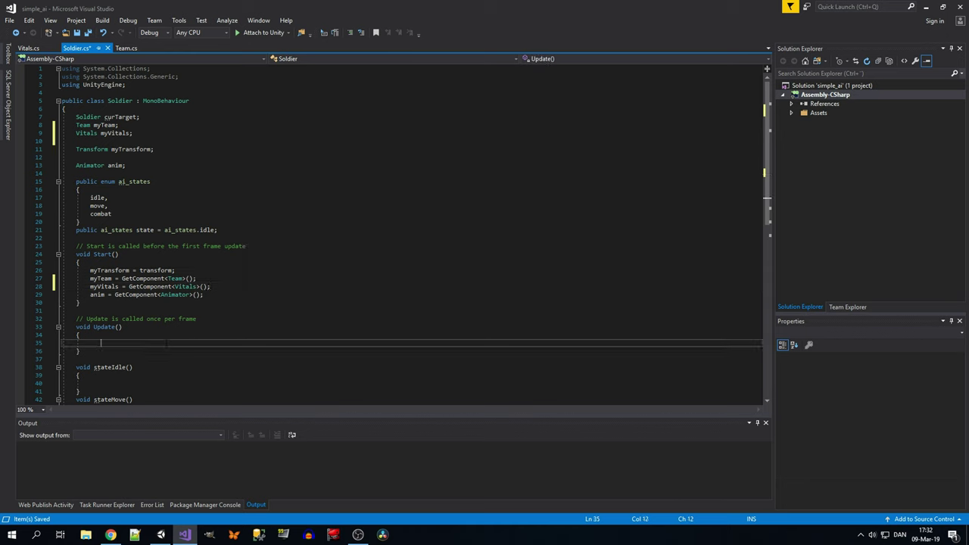
{"action": "scroll", "coordinate": [448, 300], "scroll_direction": "down", "scroll_amount": 2}
{"action": "key", "text": "BackSpace"}
{"action": "key", "text": "BackSpace"}
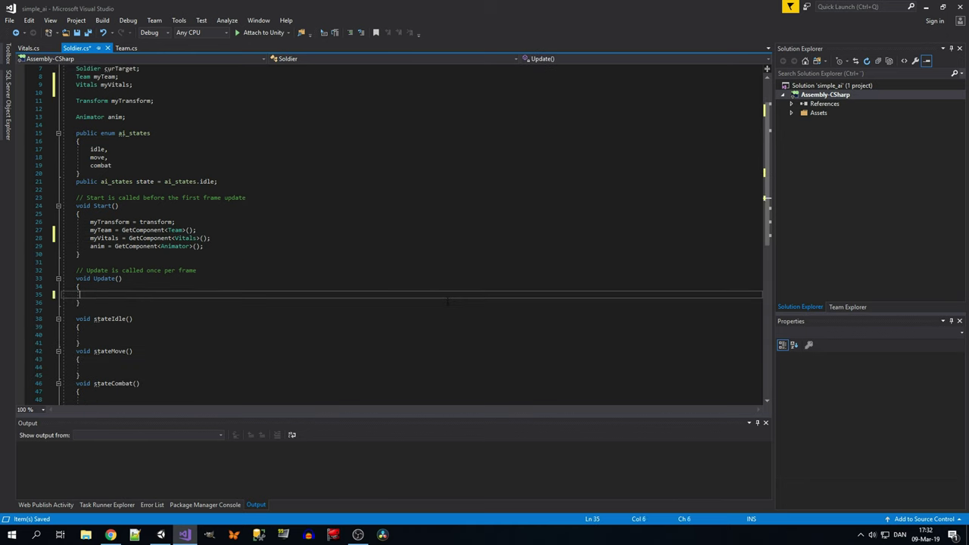
{"action": "type", "text": "if"}
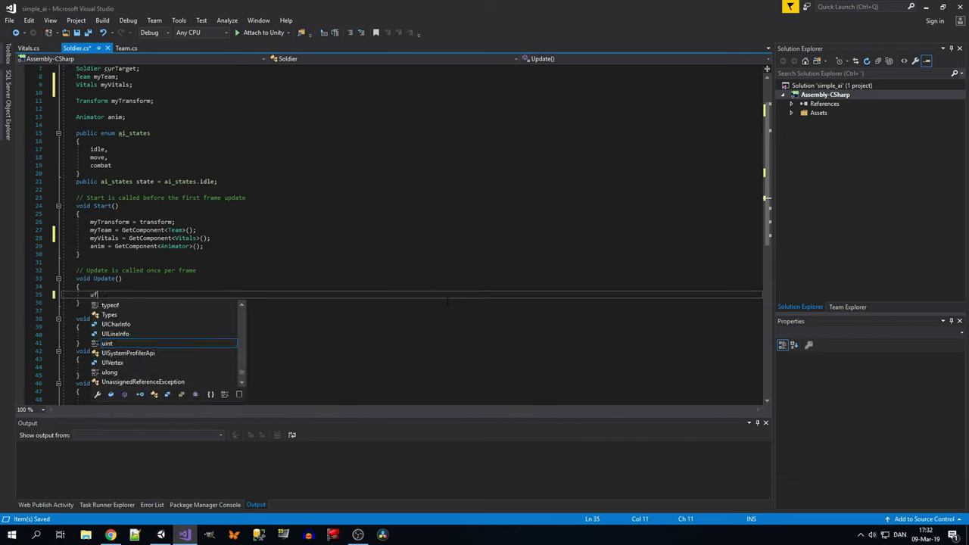
{"action": "type", "text": "(m"}
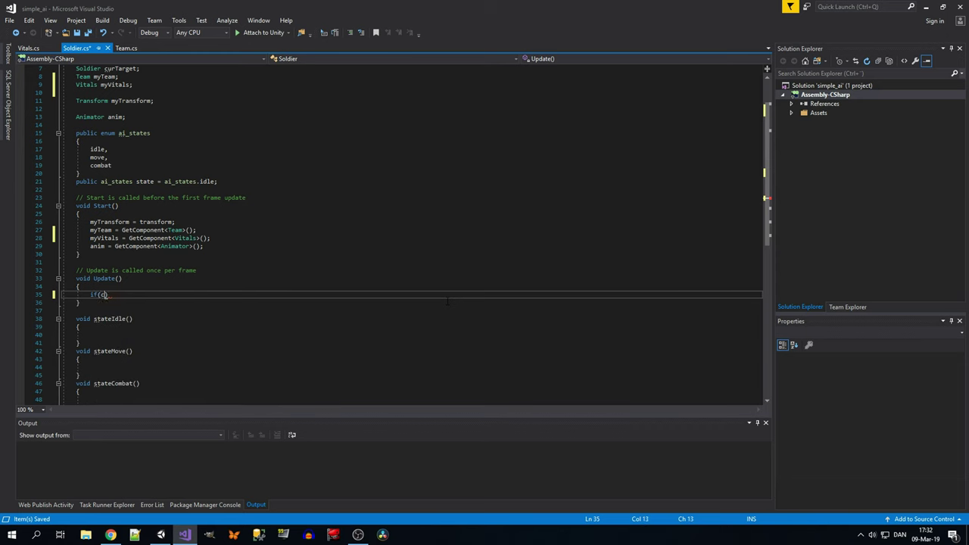
{"action": "type", "text": "y"}
{"action": "type", "text": "Vi"}
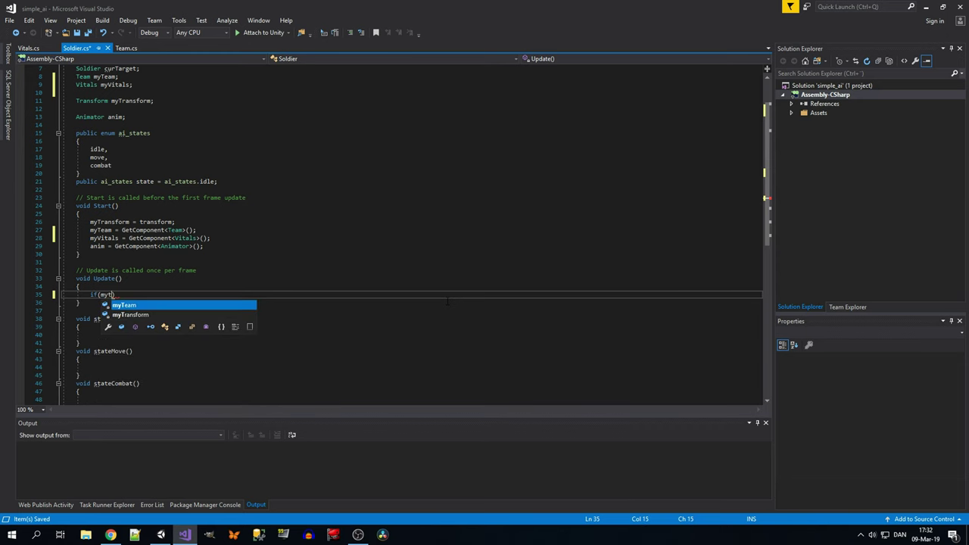
Step: Wrap Update's body in if (myVitals.getCurHealth() > 0) with an opening brace
{"action": "key", "text": "Tab"}
{"action": "type", "text": ".getc"}
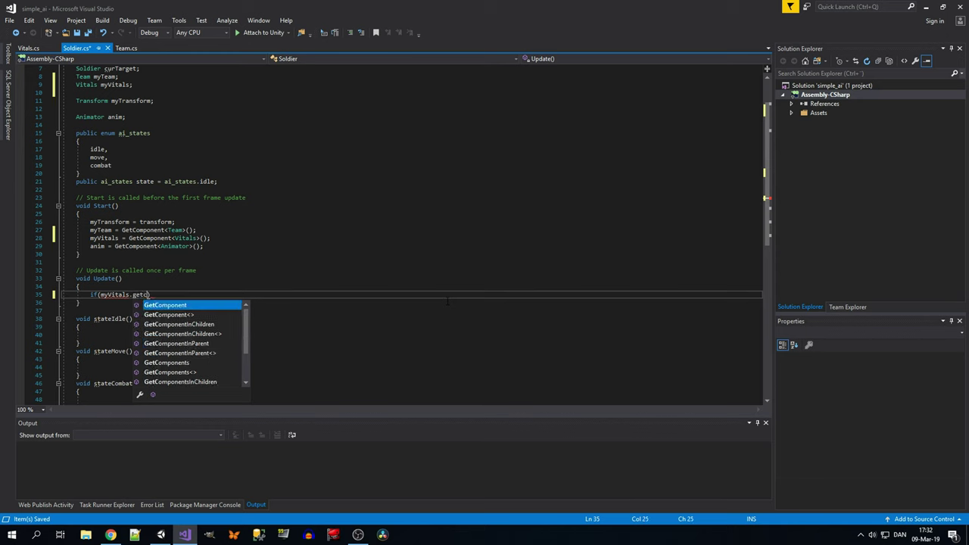
{"action": "type", "text": "ur"}
{"action": "key", "text": "Tab"}
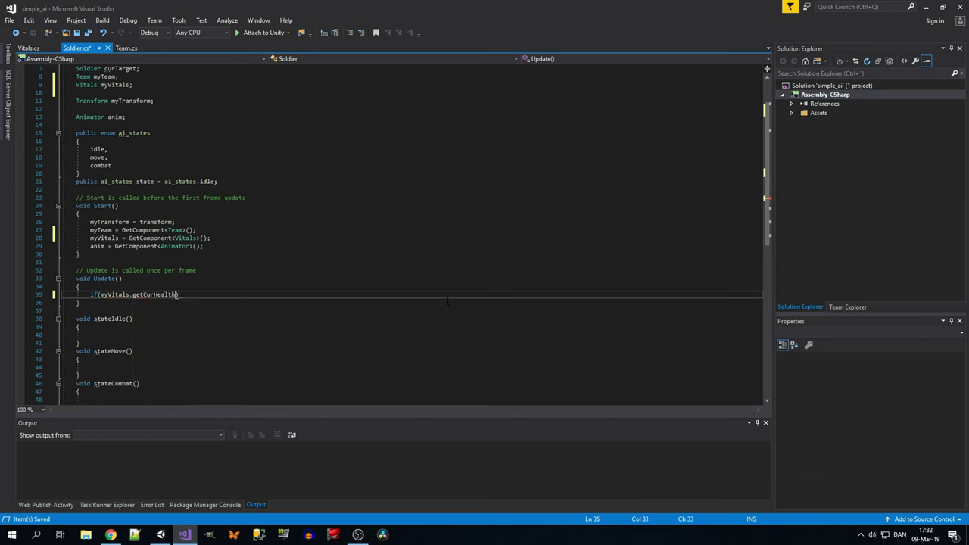
{"action": "type", "text": "() > 0"}
{"action": "type", "text": ")"}
{"action": "key", "text": "Return"}
{"action": "type", "text": "{"}
Step: Start a switch statement on a new line inside the health-check block
{"action": "key", "text": "Return"}
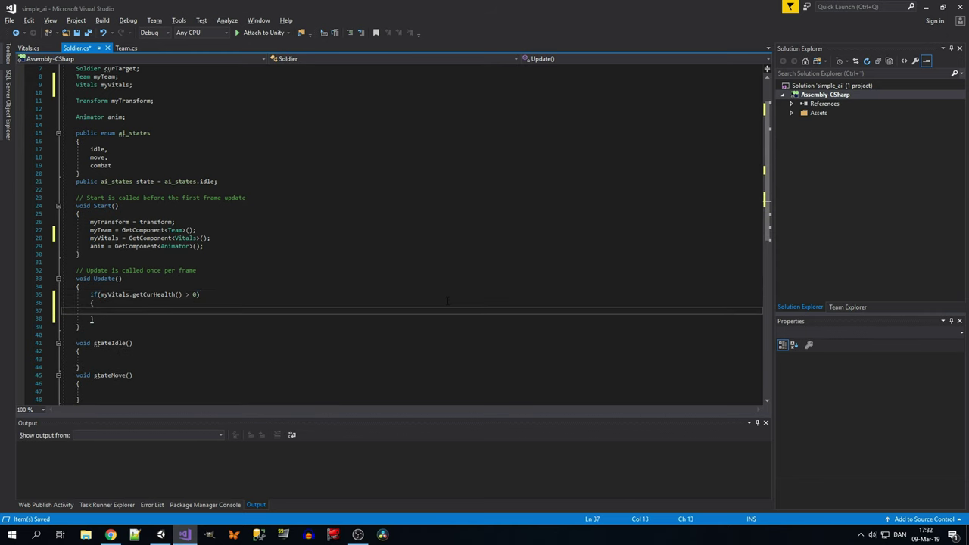
{"action": "type", "text": "sw"}
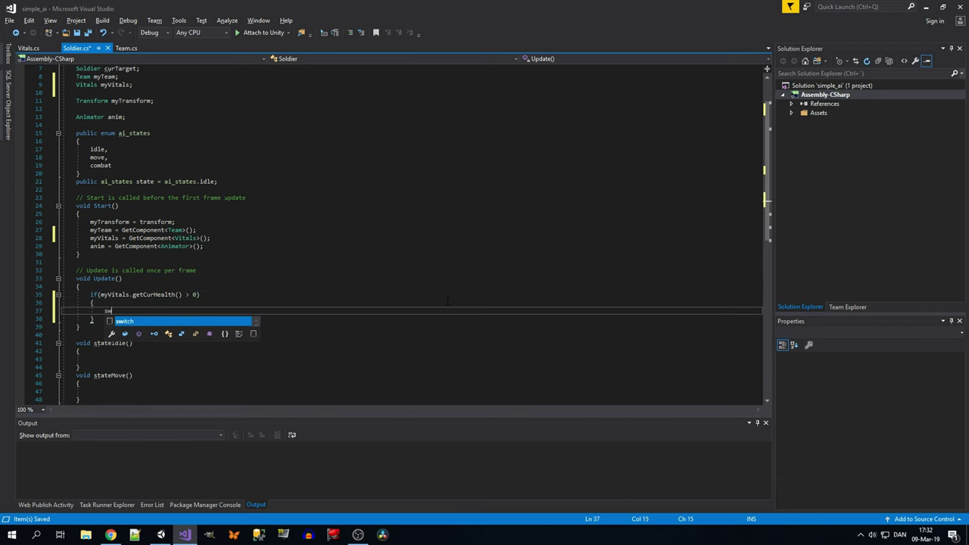
{"action": "key", "text": "Tab"}
{"action": "scroll", "coordinate": [436, 272], "scroll_direction": "down", "scroll_amount": 2}
{"action": "scroll", "coordinate": [428, 250], "scroll_direction": "down", "scroll_amount": 1}
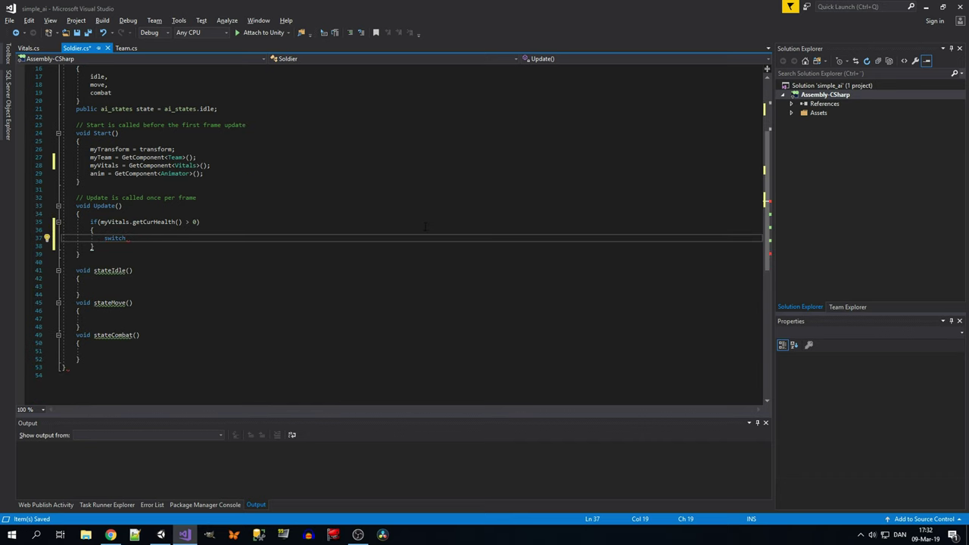
{"action": "scroll", "coordinate": [420, 228], "scroll_direction": "up", "scroll_amount": 1}
{"action": "scroll", "coordinate": [421, 228], "scroll_direction": "up", "scroll_amount": 1}
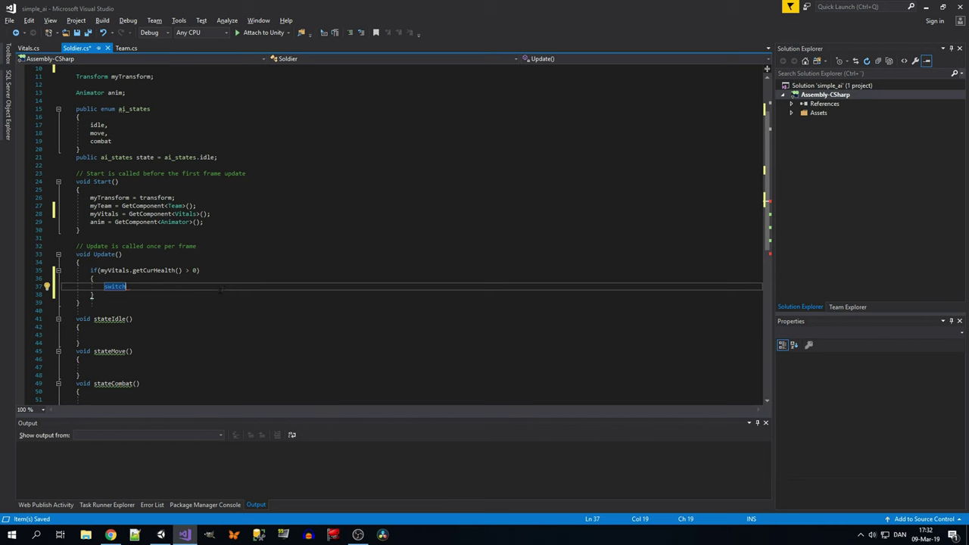
Step: Make the switch operate on state and open its braces
{"action": "type", "text": "(sta"}
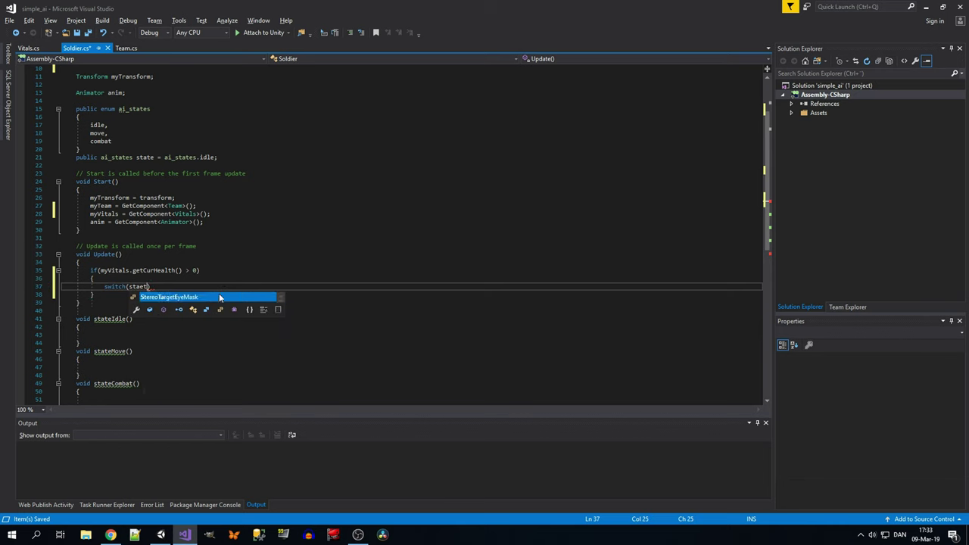
{"action": "key", "text": "Tab"}
{"action": "type", "text": ")"}
{"action": "key", "text": "Return"}
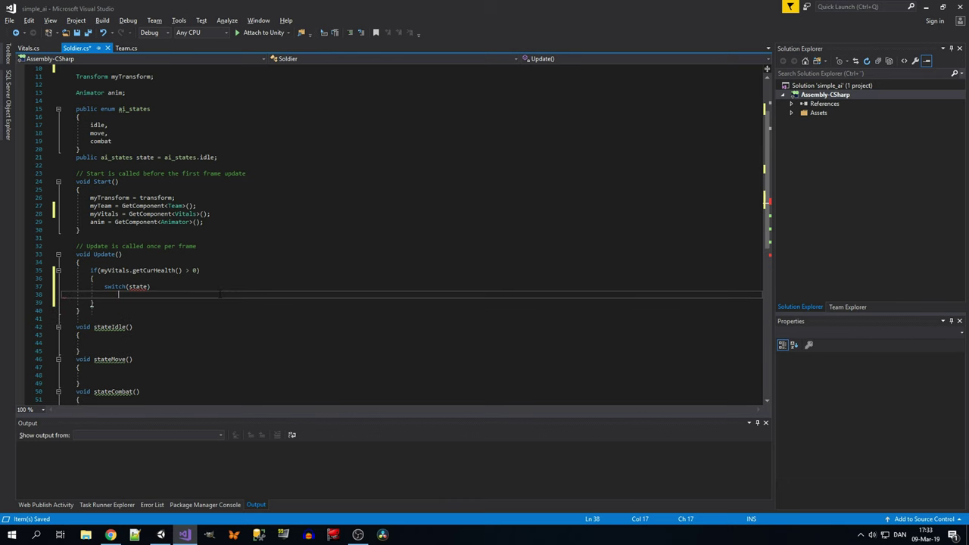
{"action": "type", "text": "{"}
{"action": "key", "text": "Return"}
Step: Add case ai_states.idle calling stateIdle() followed by break
{"action": "type", "text": "case ai"}
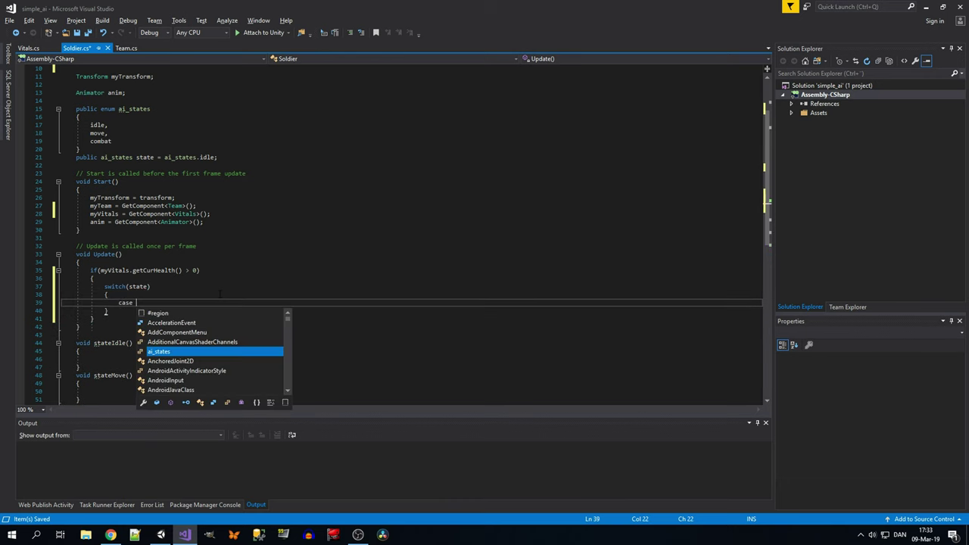
{"action": "key", "text": "Tab"}
{"action": "type", "text": "."}
{"action": "key", "text": "Tab"}
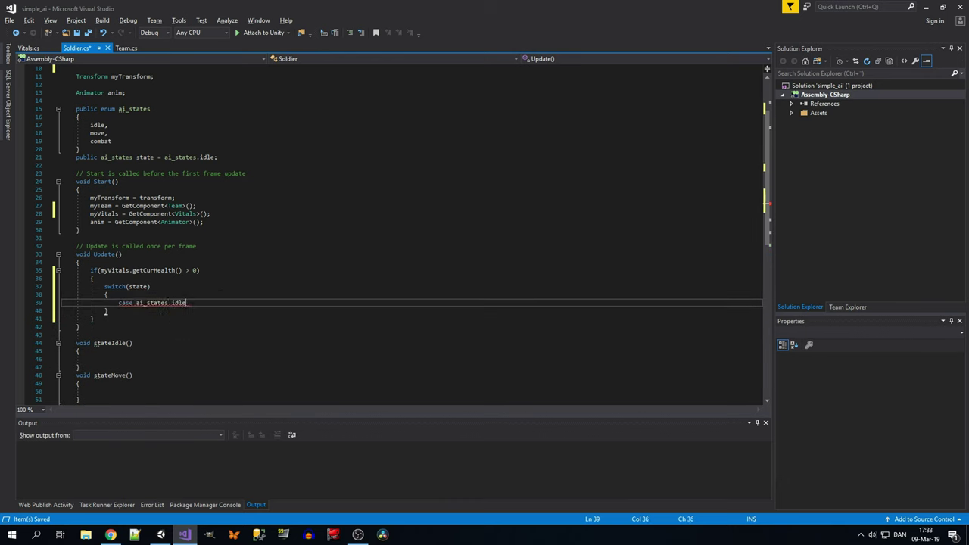
{"action": "type", "text": ":"}
{"action": "key", "text": "Return"}
{"action": "type", "text": "stateI"}
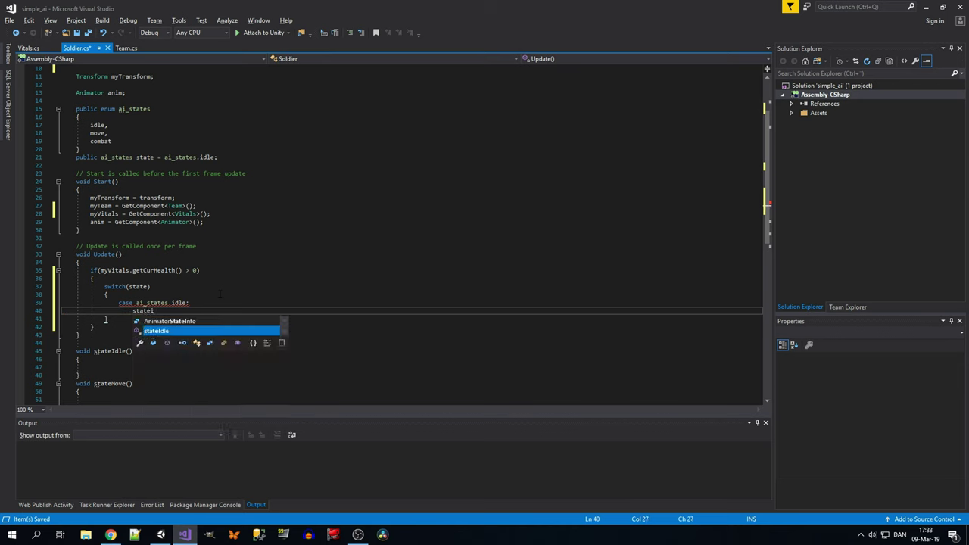
{"action": "key", "text": "Tab"}
{"action": "type", "text": "();"}
{"action": "key", "text": "Return"}
{"action": "type", "text": "break;"}
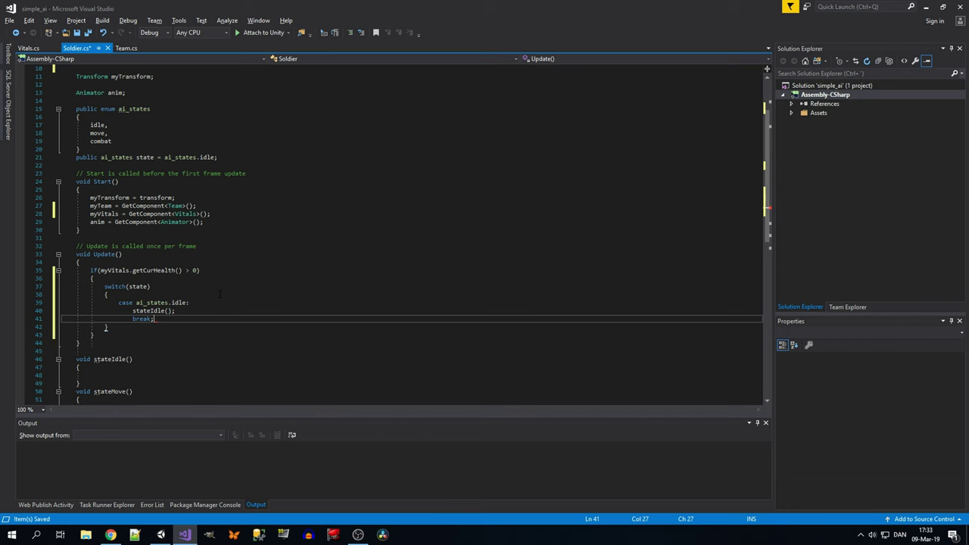
Step: Add case ai_states.move calling stateMove() followed by break
{"action": "key", "text": "Return"}
{"action": "type", "text": "case ai_states."}
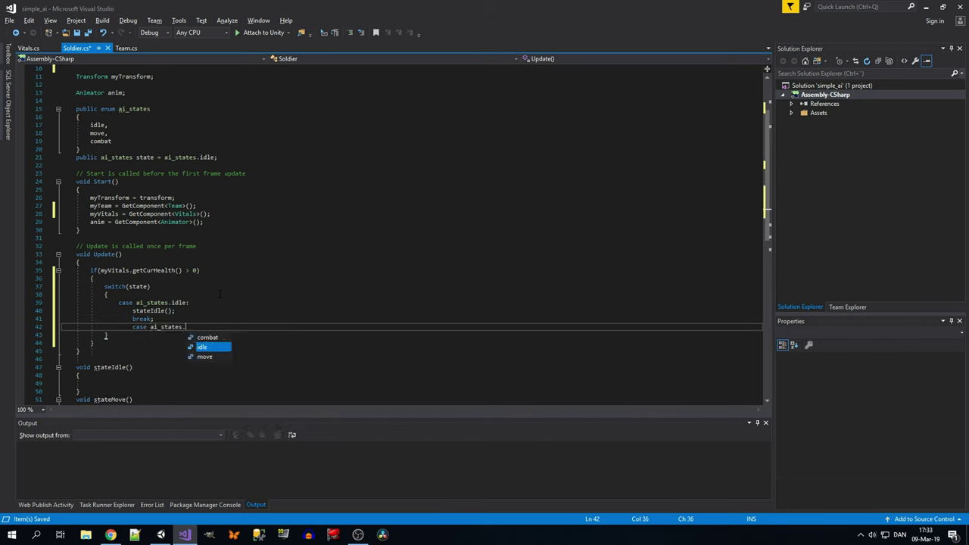
{"action": "type", "text": "move:"}
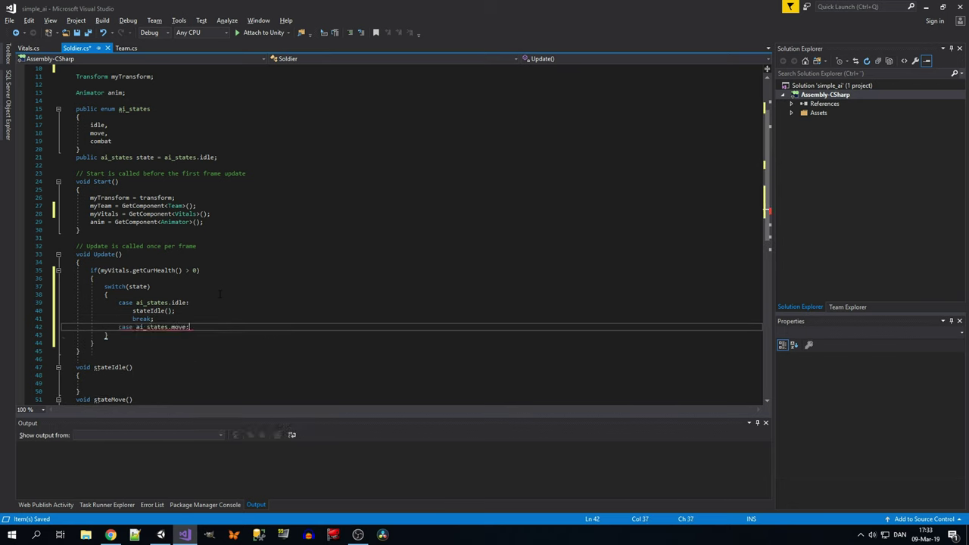
{"action": "key", "text": "Return"}
{"action": "type", "text": "statemo"}
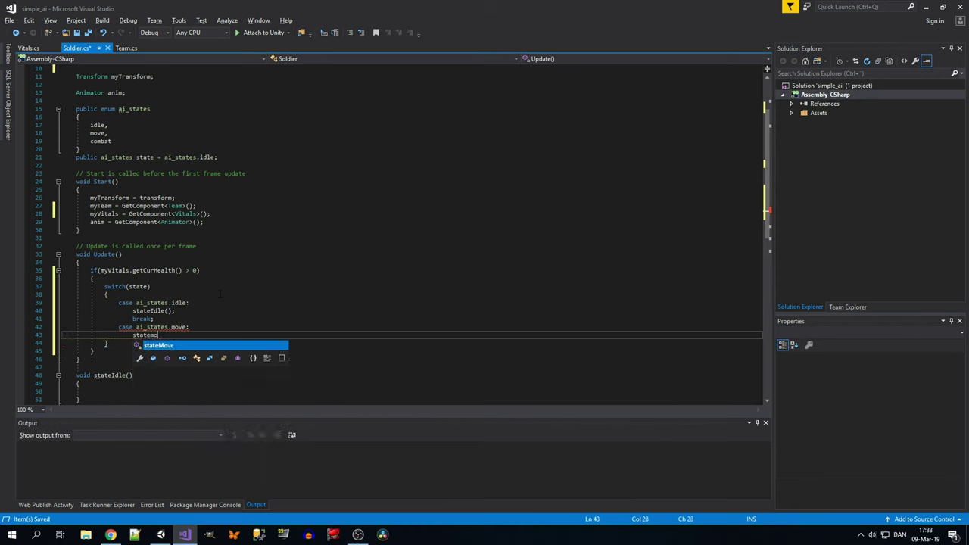
{"action": "type", "text": "();"}
{"action": "key", "text": "Return"}
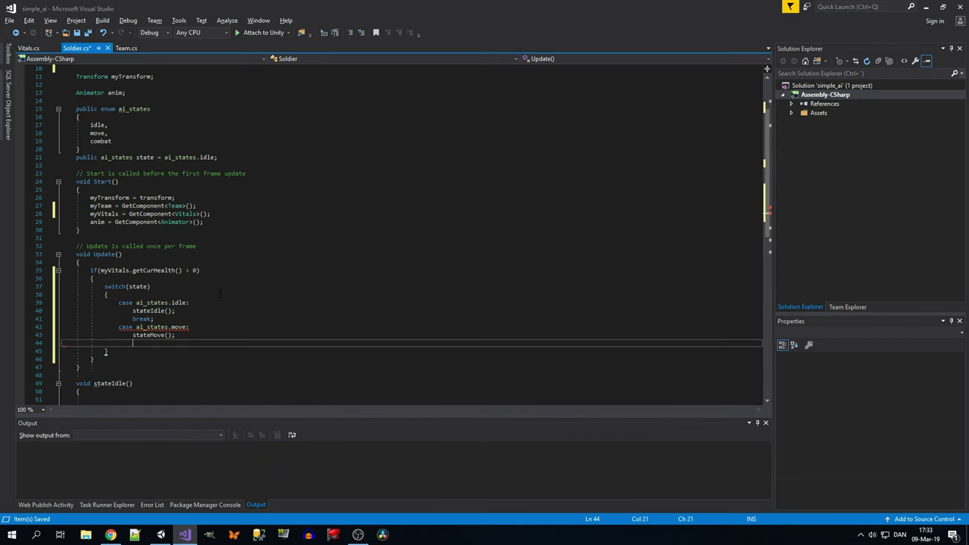
{"action": "type", "text": "break;"}
{"action": "key", "text": "Return"}
Step: Add case ai_states.combat calling stateCombat()
{"action": "type", "text": "case "}
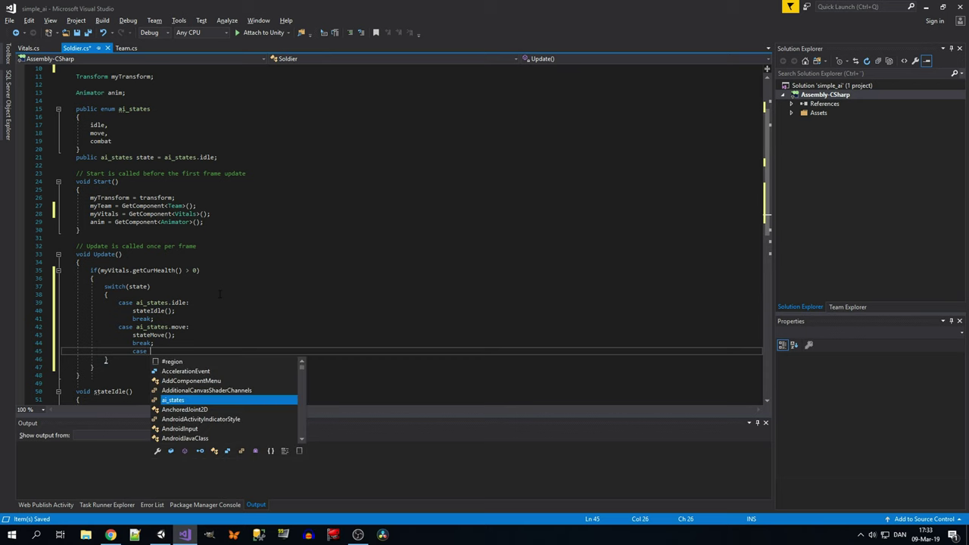
{"action": "type", "text": "ai_states."}
{"action": "key", "text": "Up"}
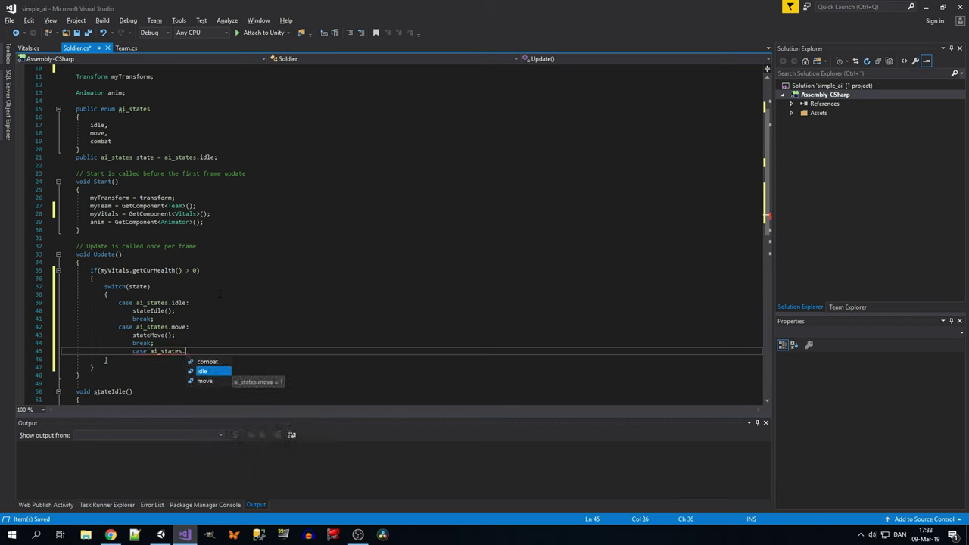
{"action": "key", "text": "Up"}
{"action": "key", "text": "Tab"}
{"action": "type", "text": ":"}
{"action": "key", "text": "Return"}
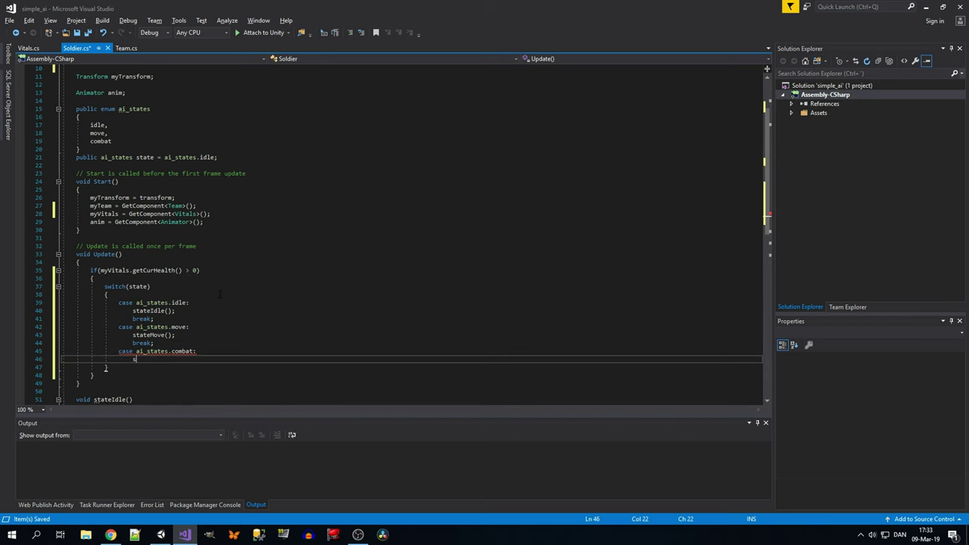
{"action": "type", "text": "stateC"}
{"action": "key", "text": "Tab"}
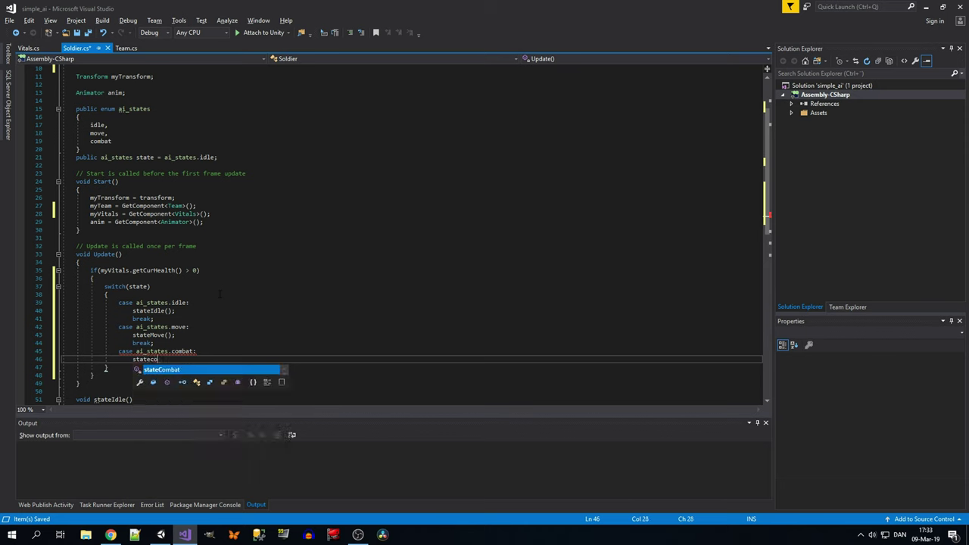
{"action": "type", "text": "();"}
{"action": "key", "text": "Return"}
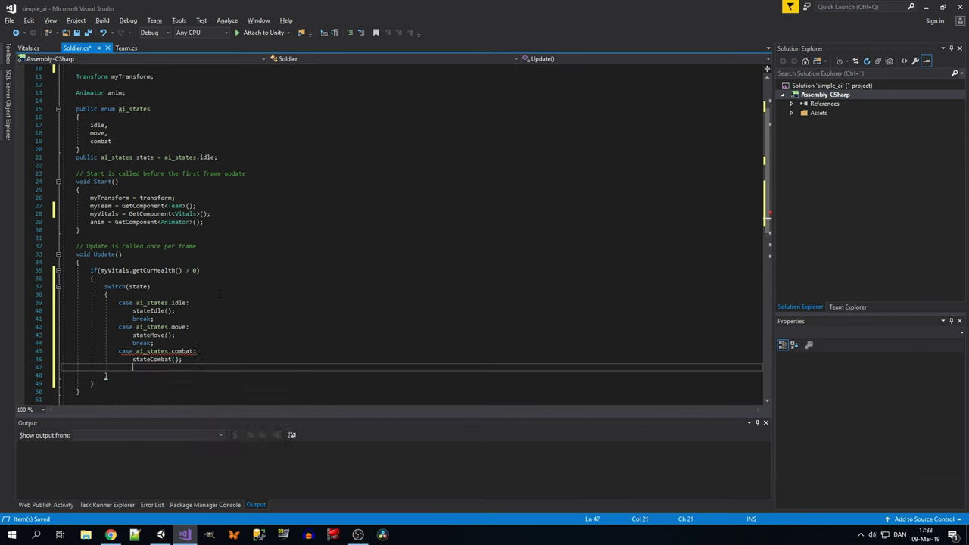
Step: Add a default case containing break;
{"action": "type", "text": "def"}
{"action": "key", "text": "Tab"}
{"action": "type", "text": ":"}
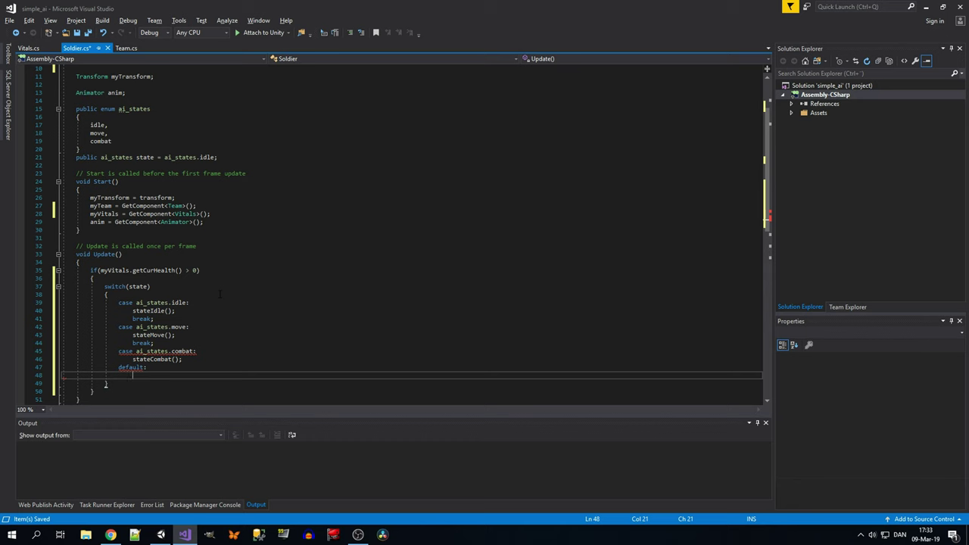
{"action": "key", "text": "Return"}
{"action": "type", "text": "br"}
{"action": "key", "text": "Tab"}
{"action": "type", "text": ";"}
Step: Insert break on a new line under stateCombat();
{"action": "key", "text": "Up"}
{"action": "key", "text": "End"}
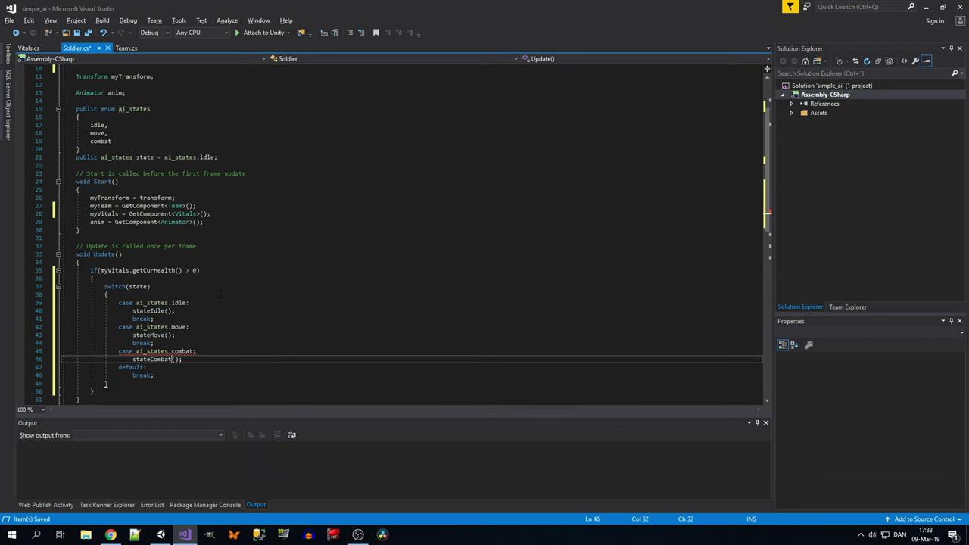
{"action": "key", "text": "Return"}
{"action": "type", "text": "br"}
{"action": "key", "text": "Tab"}
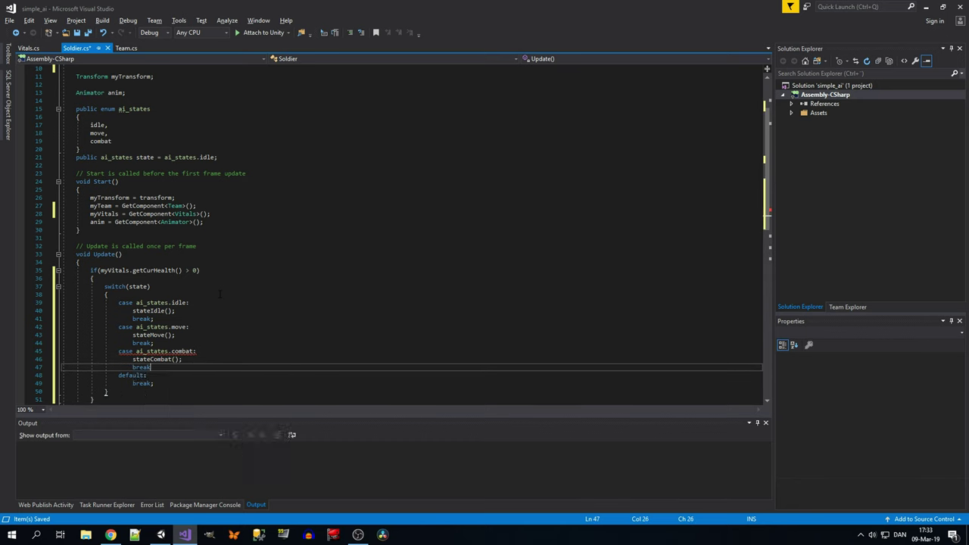
{"action": "type", "text": ";"}
{"action": "scroll", "coordinate": [218, 295], "scroll_direction": "down", "scroll_amount": 2}
{"action": "scroll", "coordinate": [212, 300], "scroll_direction": "down", "scroll_amount": 2}
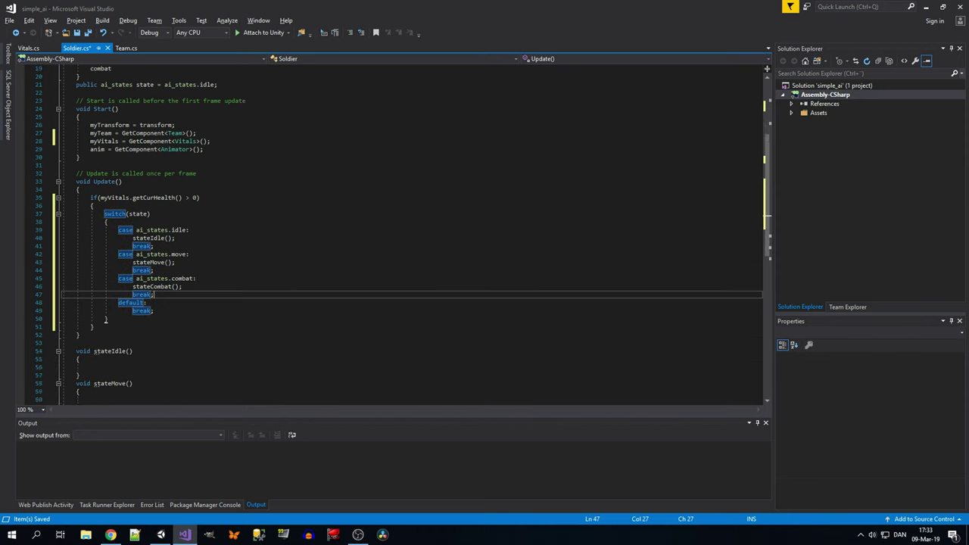
Step: Add an else branch after the health check containing the comment //TODO: DIE
{"action": "left_click", "coordinate": [206, 304]}
{"action": "key", "text": "Return"}
{"action": "type", "text": "else"}
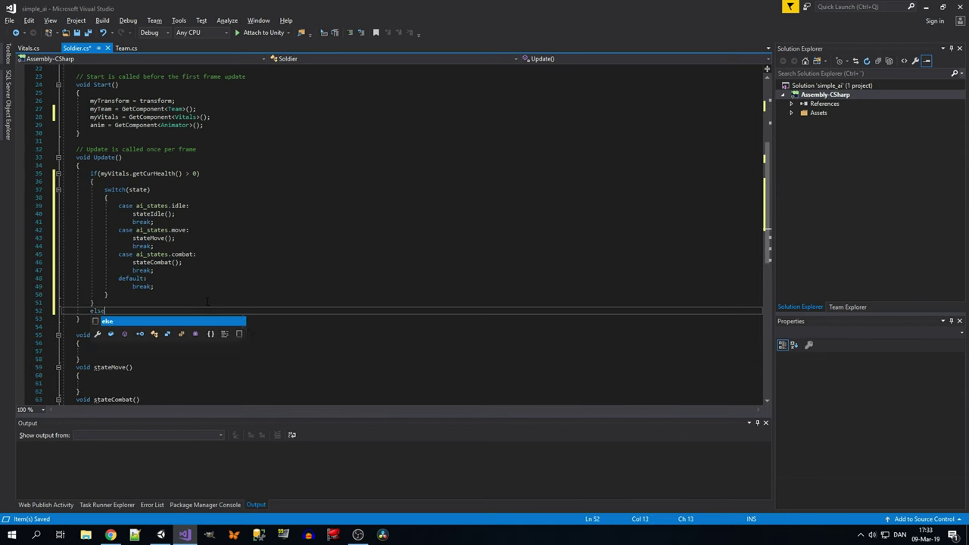
{"action": "key", "text": "Return"}
{"action": "key", "text": "Return"}
{"action": "type", "text": "//"}
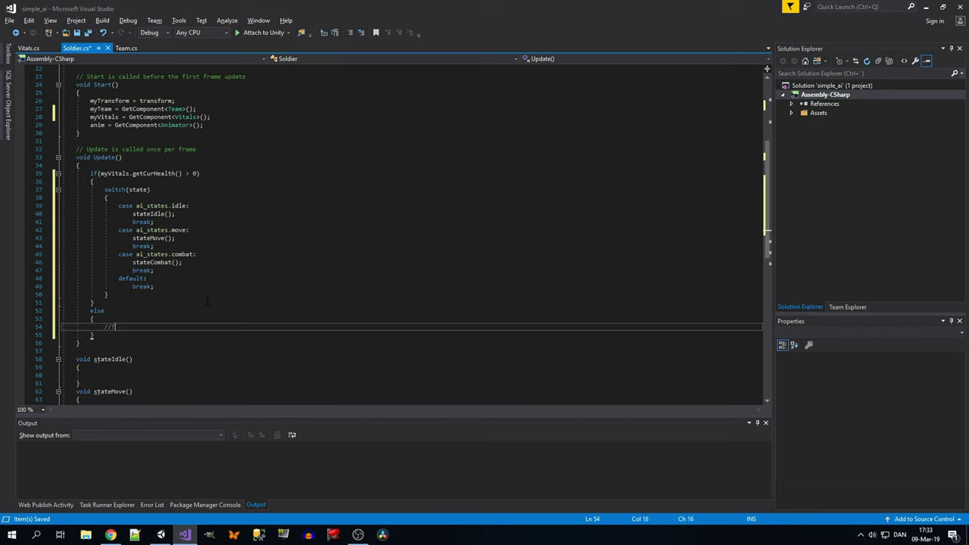
{"action": "type", "text": "ODO: "}
{"action": "type", "text": "DIE"}
Step: Review the script's state methods and place the cursor in the idle case
{"action": "scroll", "coordinate": [409, 235], "scroll_direction": "up", "scroll_amount": 7}
{"action": "scroll", "coordinate": [217, 213], "scroll_direction": "down", "scroll_amount": 3}
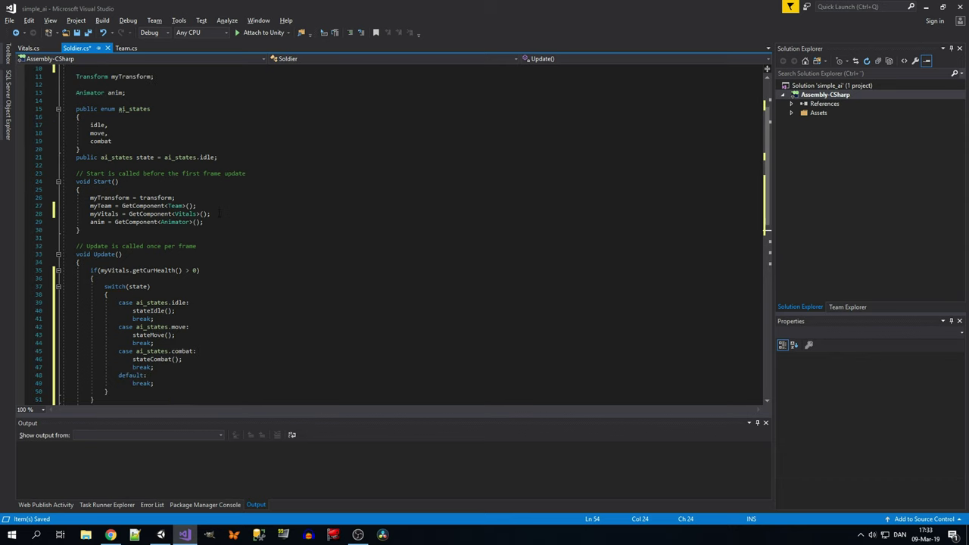
{"action": "scroll", "coordinate": [217, 213], "scroll_direction": "down", "scroll_amount": 2}
{"action": "scroll", "coordinate": [218, 213], "scroll_direction": "down", "scroll_amount": 3}
{"action": "key", "text": "Down"}
{"action": "key", "text": "Down"}
{"action": "key", "text": "Down"}
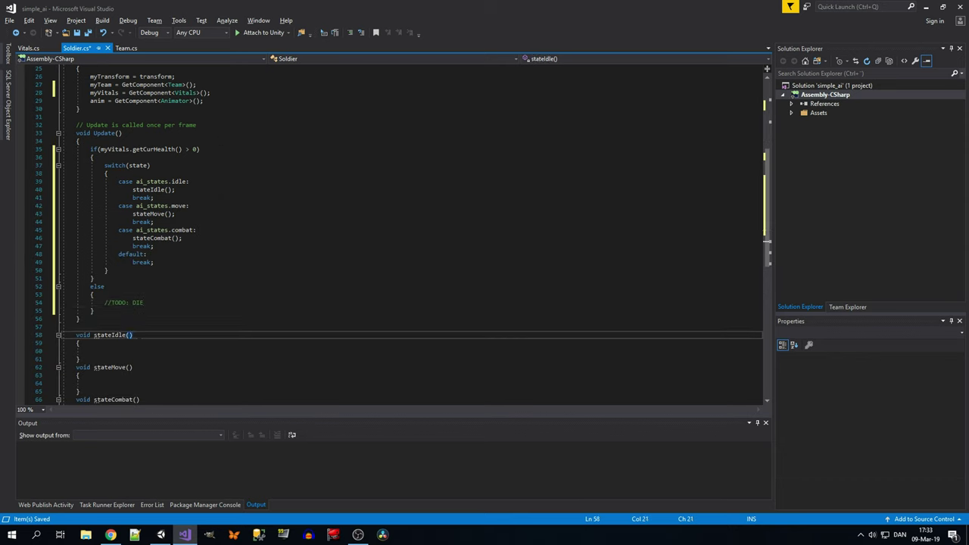
{"action": "key", "text": "Down"}
{"action": "key", "text": "Down"}
{"action": "scroll", "coordinate": [374, 342], "scroll_direction": "up", "scroll_amount": 1}
{"action": "scroll", "coordinate": [374, 341], "scroll_direction": "down", "scroll_amount": 1}
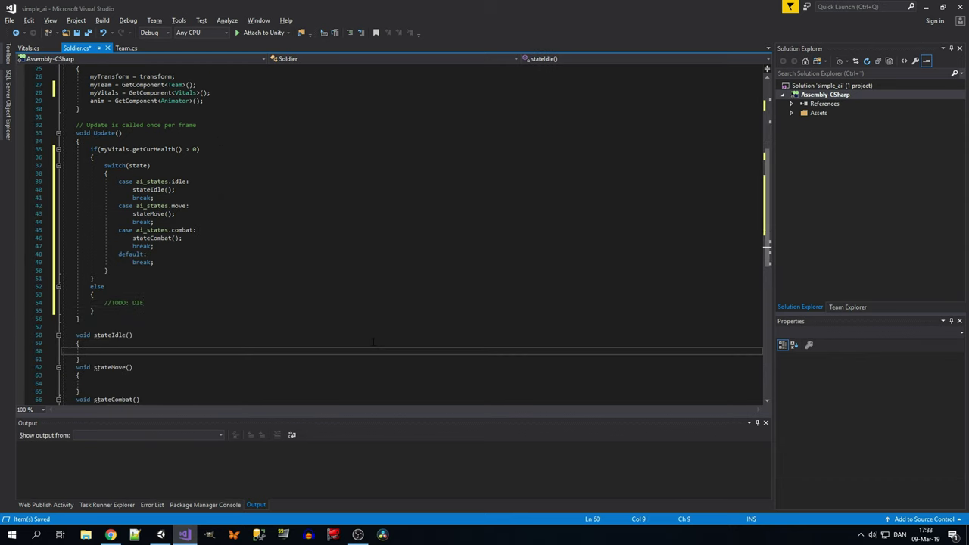
{"action": "scroll", "coordinate": [374, 342], "scroll_direction": "up", "scroll_amount": 1}
{"action": "scroll", "coordinate": [375, 341], "scroll_direction": "down", "scroll_amount": 1}
{"action": "scroll", "coordinate": [376, 340], "scroll_direction": "up", "scroll_amount": 2}
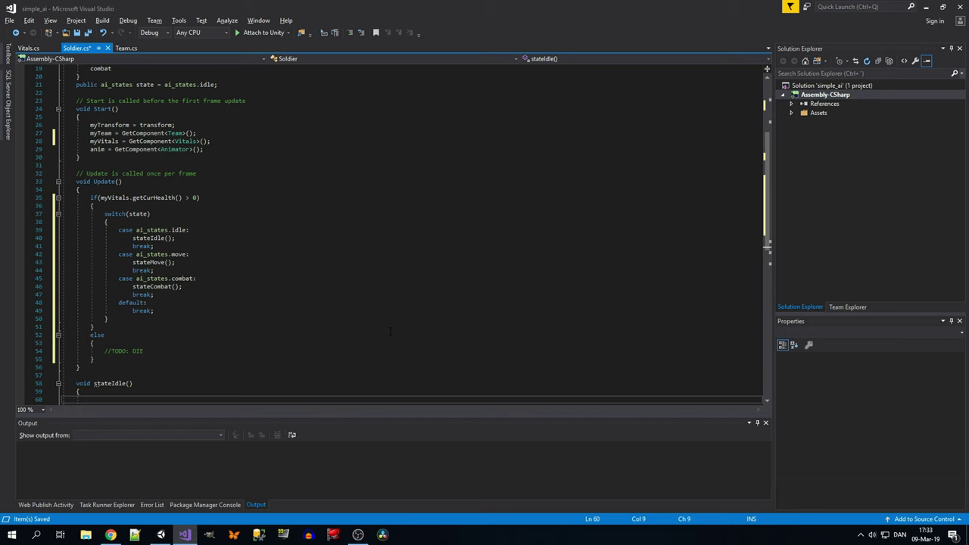
{"action": "scroll", "coordinate": [390, 331], "scroll_direction": "up", "scroll_amount": 1}
{"action": "scroll", "coordinate": [390, 331], "scroll_direction": "up", "scroll_amount": 4}
{"action": "scroll", "coordinate": [390, 331], "scroll_direction": "down", "scroll_amount": 1}
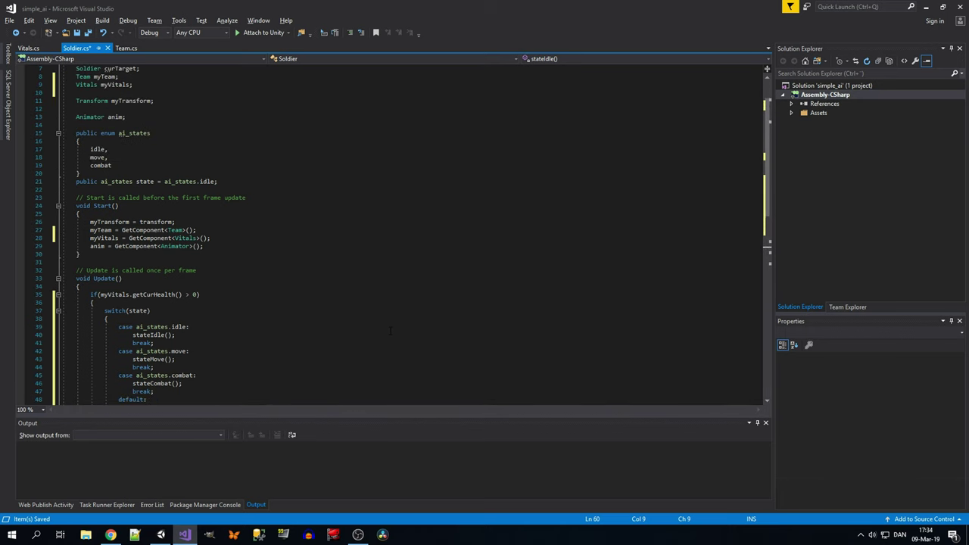
{"action": "scroll", "coordinate": [390, 331], "scroll_direction": "down", "scroll_amount": 4}
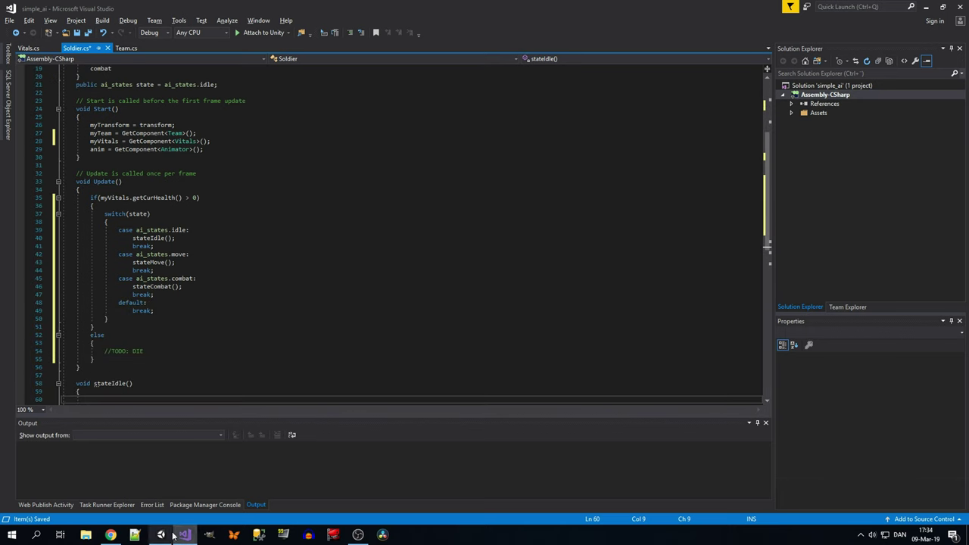
{"action": "left_click", "coordinate": [247, 248]}
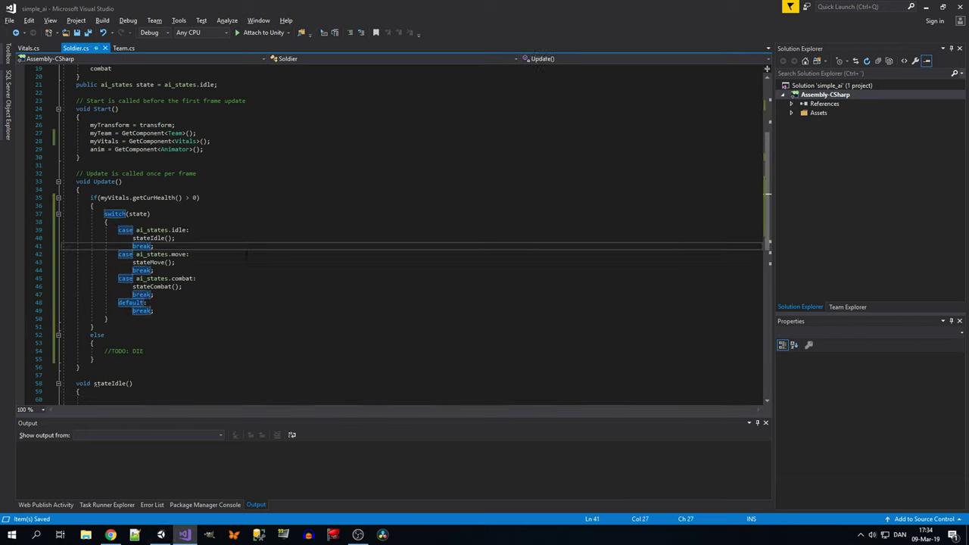
Step: In Unity, add the Soldier and Vitals scripts to Soldier_team_1
{"action": "left_click", "coordinate": [161, 535]}
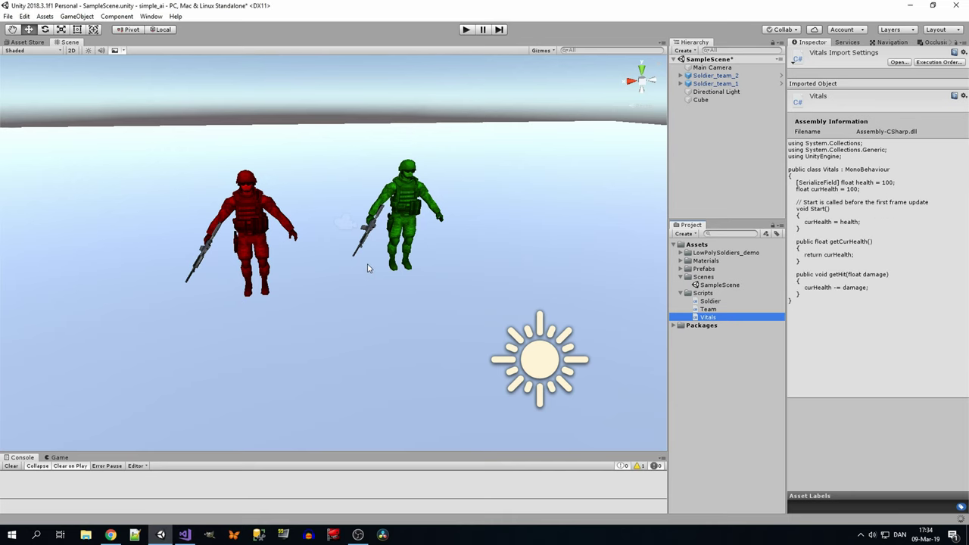
{"action": "scroll", "coordinate": [372, 260], "scroll_direction": "down", "scroll_amount": 2}
{"action": "scroll", "coordinate": [573, 217], "scroll_direction": "up", "scroll_amount": 1}
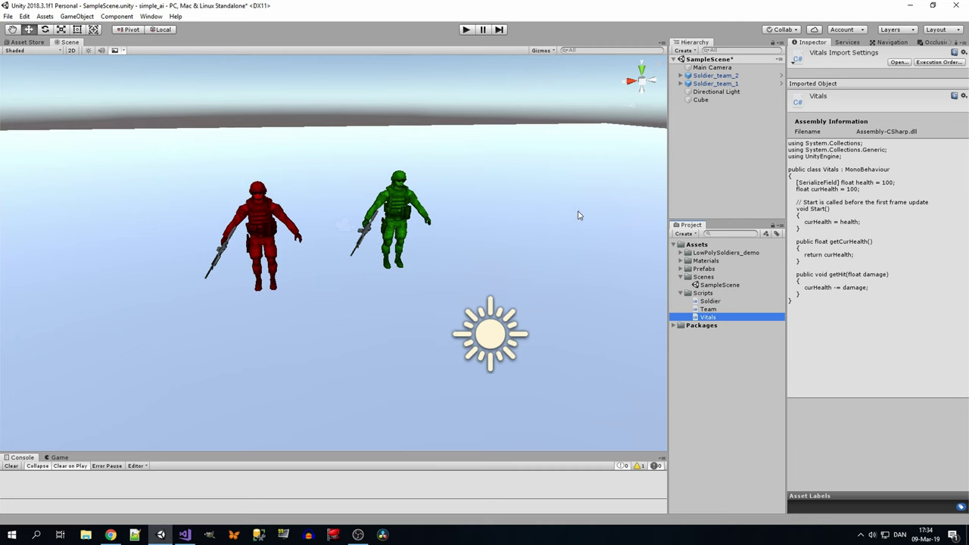
{"action": "left_click", "coordinate": [722, 85]}
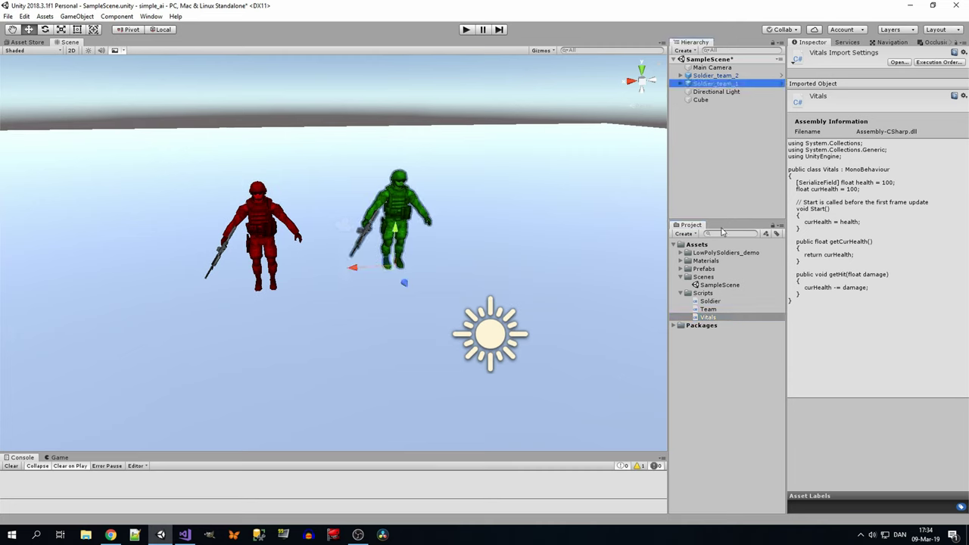
{"action": "left_click_drag", "start_coordinate": [727, 317], "coordinate": [840, 307]}
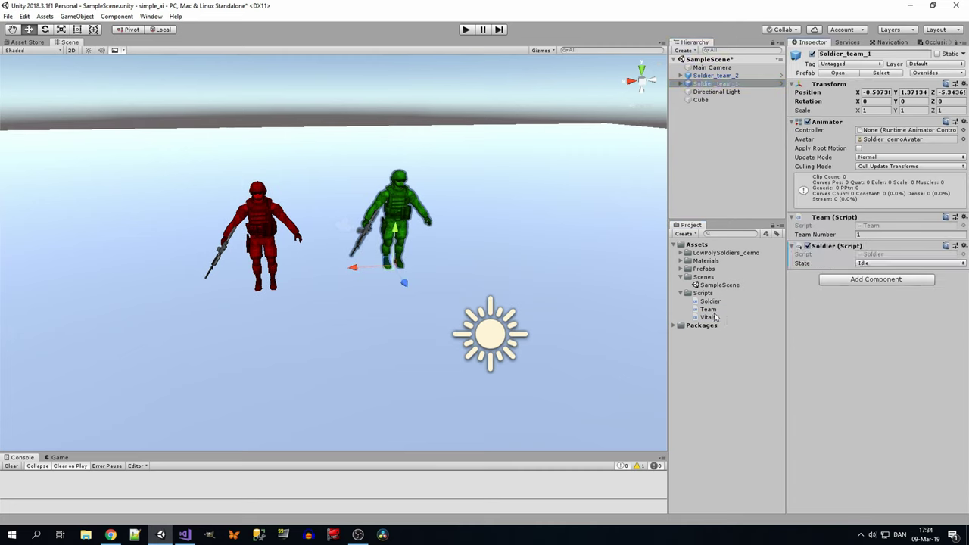
{"action": "left_click_drag", "start_coordinate": [716, 317], "coordinate": [800, 331]}
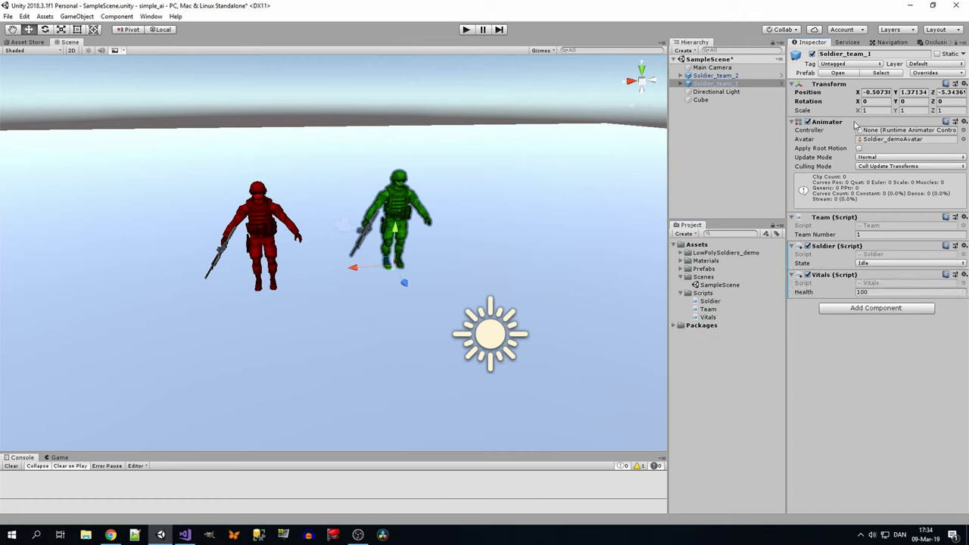
Step: Apply Soldier_team_1's added Soldier and Vitals components to its prefab
{"action": "right_click", "coordinate": [854, 249]}
{"action": "mouse_move", "coordinate": [871, 264]}
{"action": "left_click", "coordinate": [837, 269]}
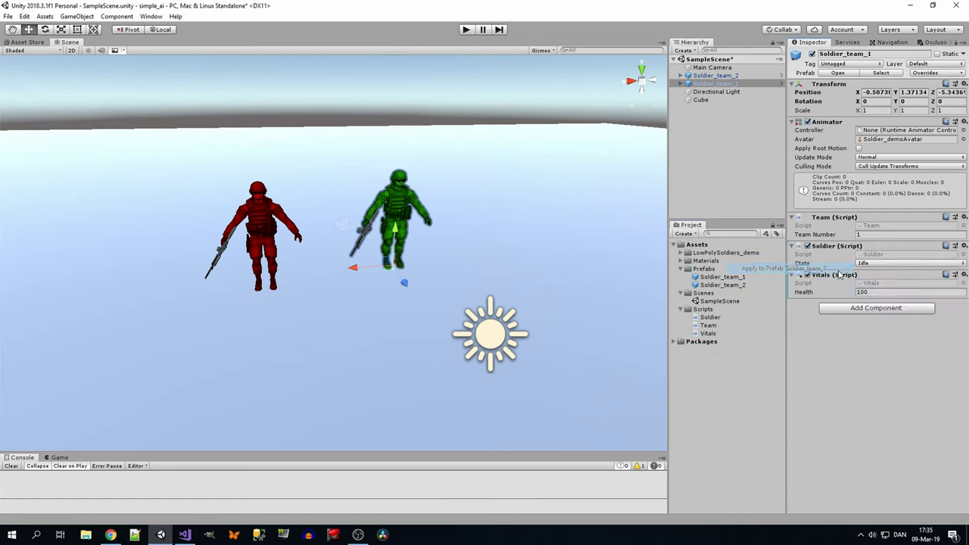
{"action": "left_click", "coordinate": [964, 274]}
{"action": "mouse_move", "coordinate": [931, 305]}
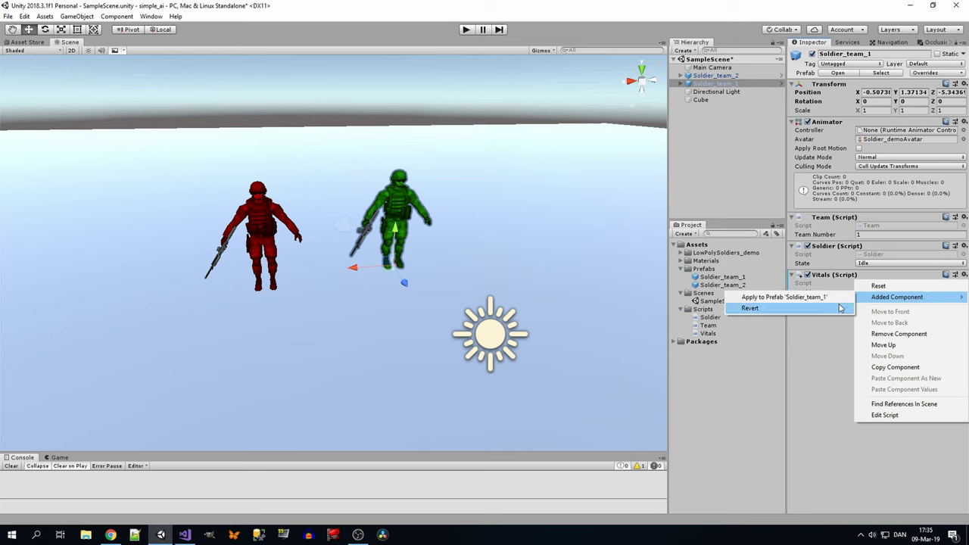
{"action": "left_click", "coordinate": [757, 297]}
Step: Add the Soldier and Vitals scripts to Soldier_team_2
{"action": "left_click", "coordinate": [716, 76]}
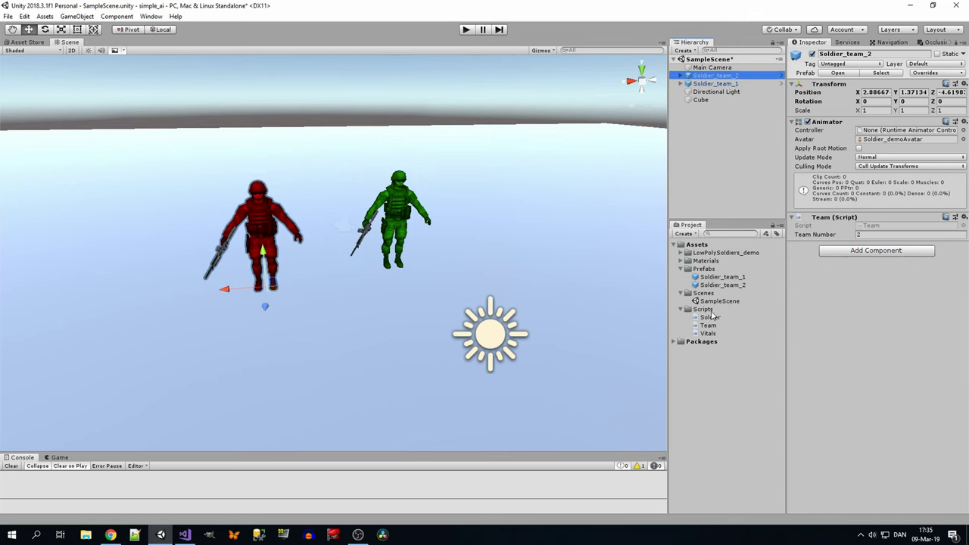
{"action": "left_click_drag", "start_coordinate": [710, 318], "coordinate": [846, 320]}
{"action": "left_click_drag", "start_coordinate": [709, 333], "coordinate": [842, 344]}
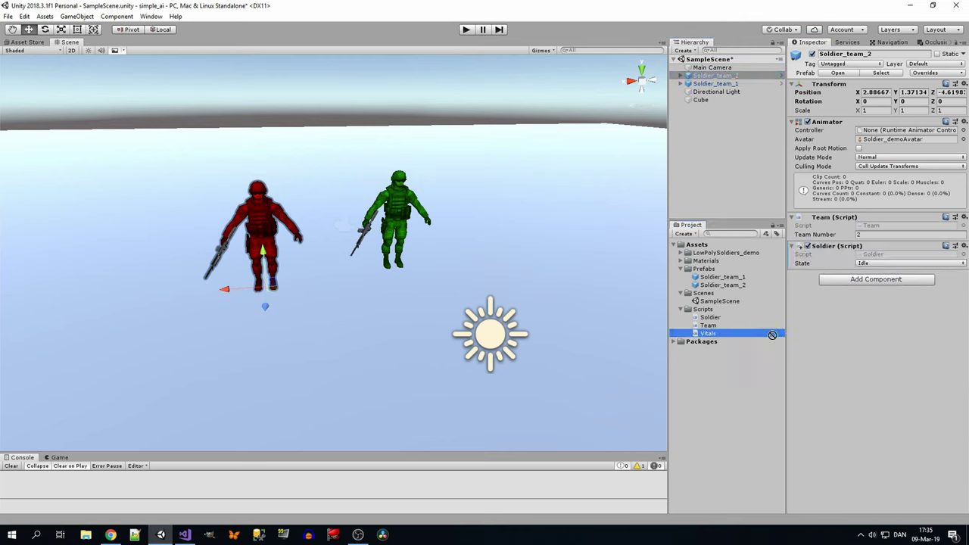
{"action": "left_click", "coordinate": [736, 75]}
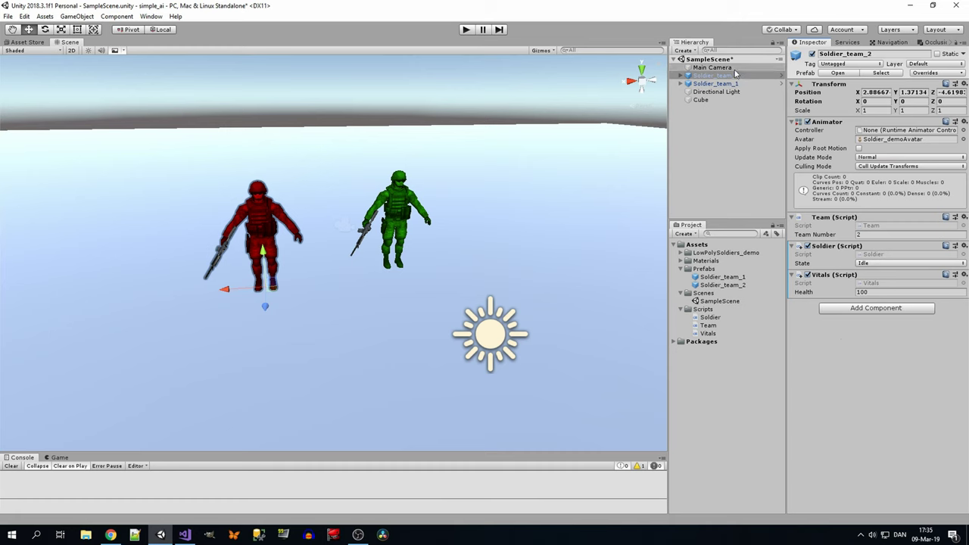
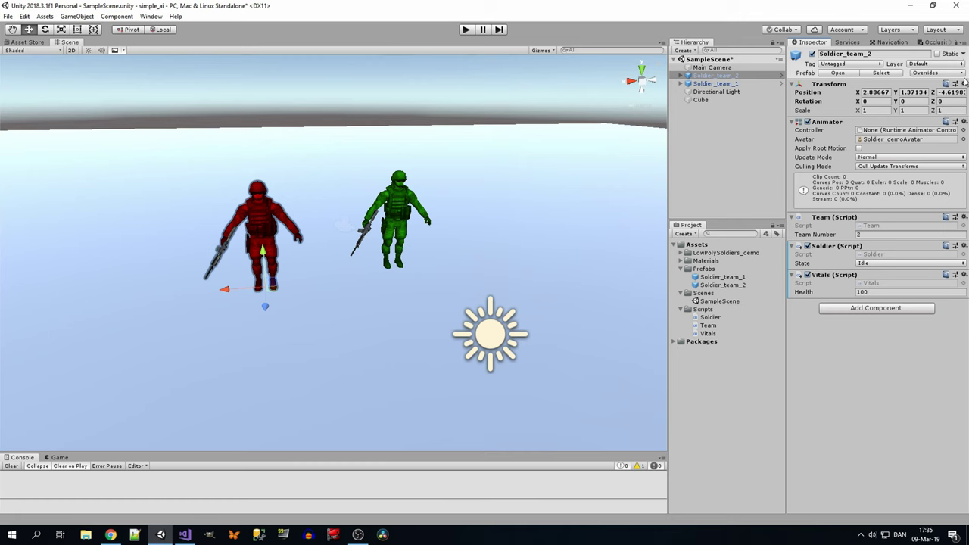
Step: Apply the added Soldier script on Soldier_team_2 to its prefab
{"action": "left_click", "coordinate": [797, 56]}
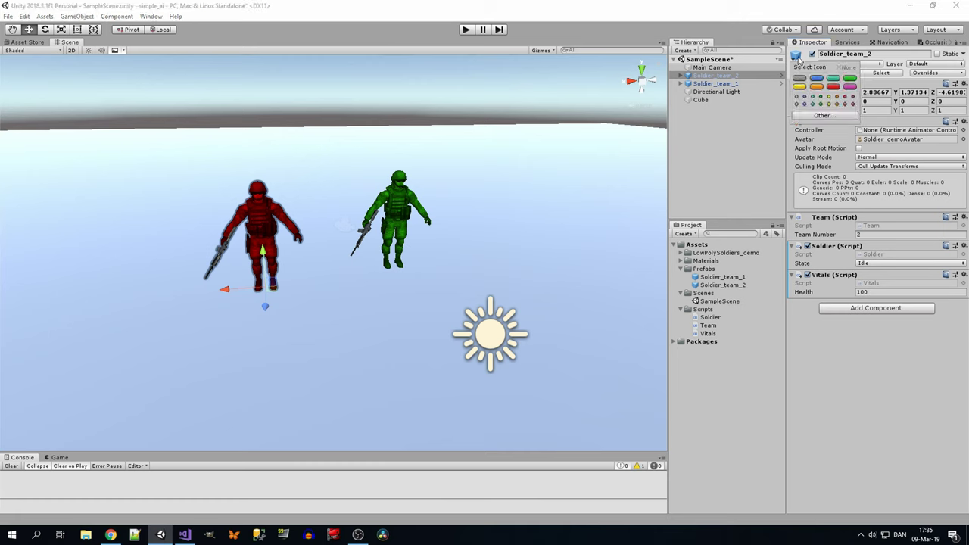
{"action": "left_click", "coordinate": [771, 80]}
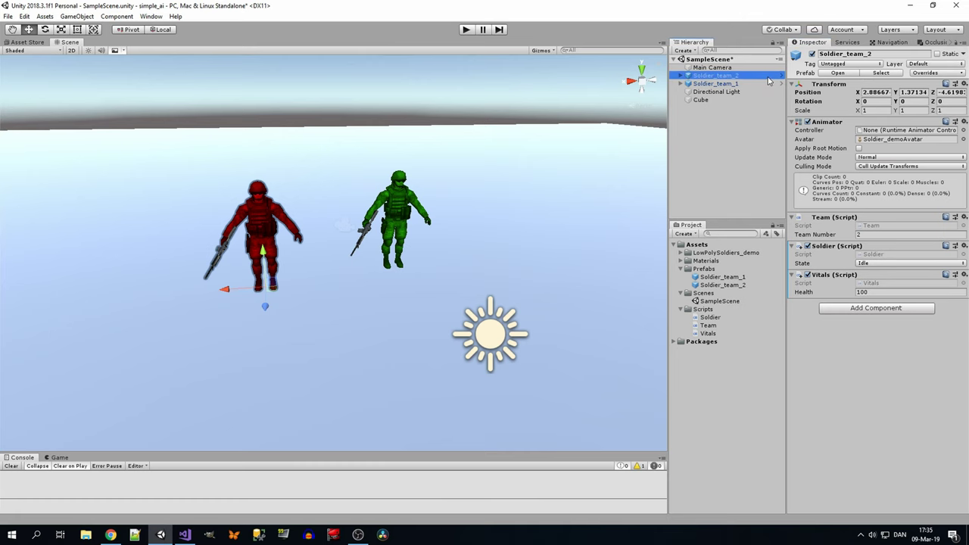
{"action": "right_click", "coordinate": [769, 81]}
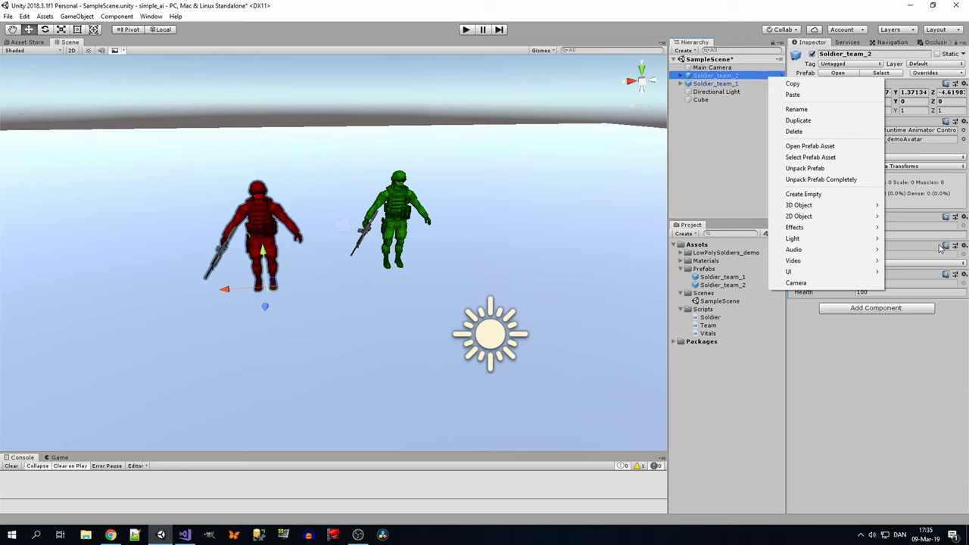
{"action": "left_click", "coordinate": [964, 247]}
{"action": "left_click", "coordinate": [964, 248]}
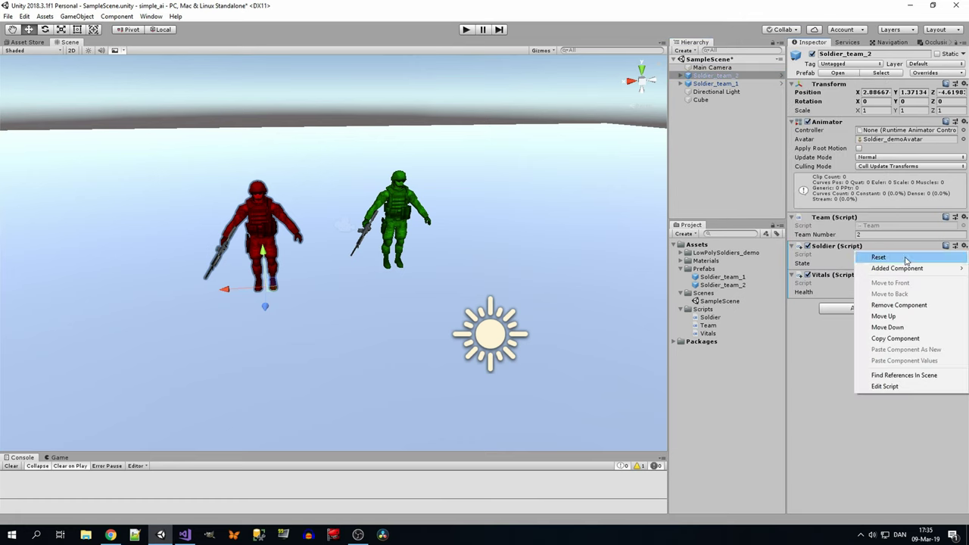
{"action": "mouse_move", "coordinate": [900, 268]}
{"action": "left_click", "coordinate": [838, 269]}
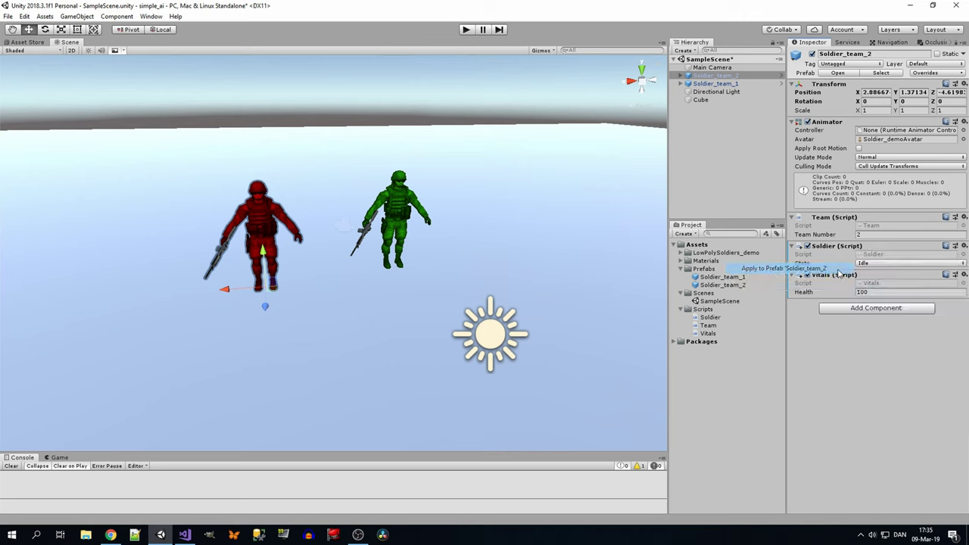
Step: Apply the added Vitals script to the prefab, then check Soldier_team_1's components
{"action": "left_click", "coordinate": [964, 276]}
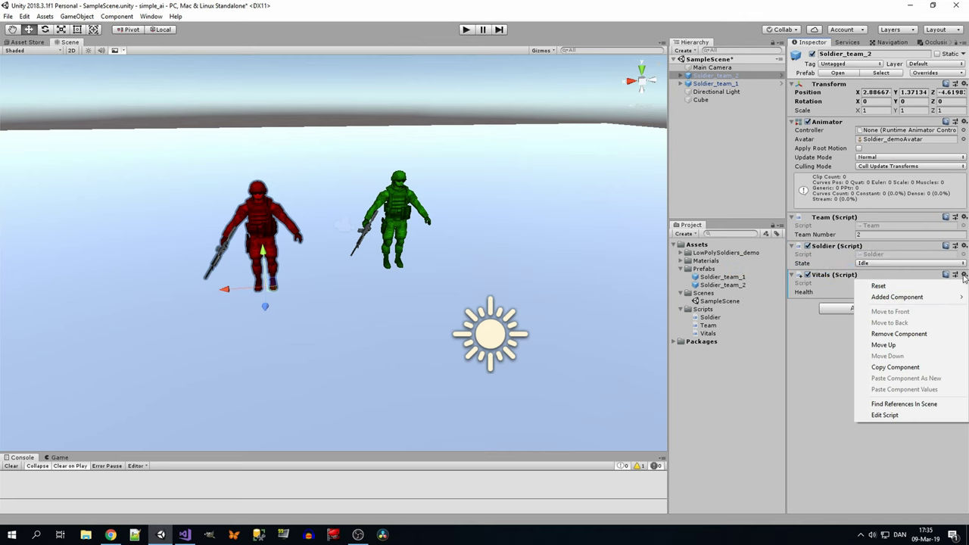
{"action": "left_click", "coordinate": [842, 297]}
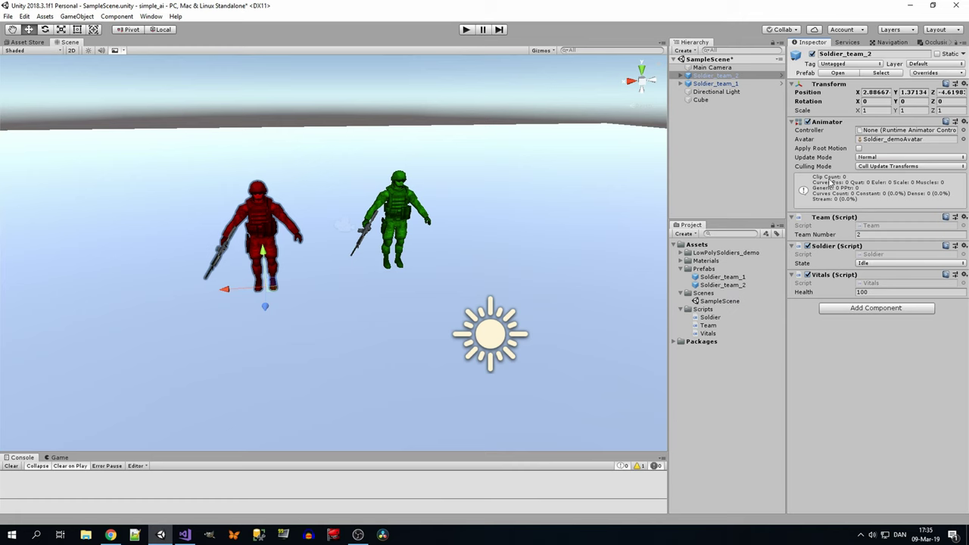
{"action": "left_click", "coordinate": [715, 83]}
{"action": "left_click", "coordinate": [705, 383]}
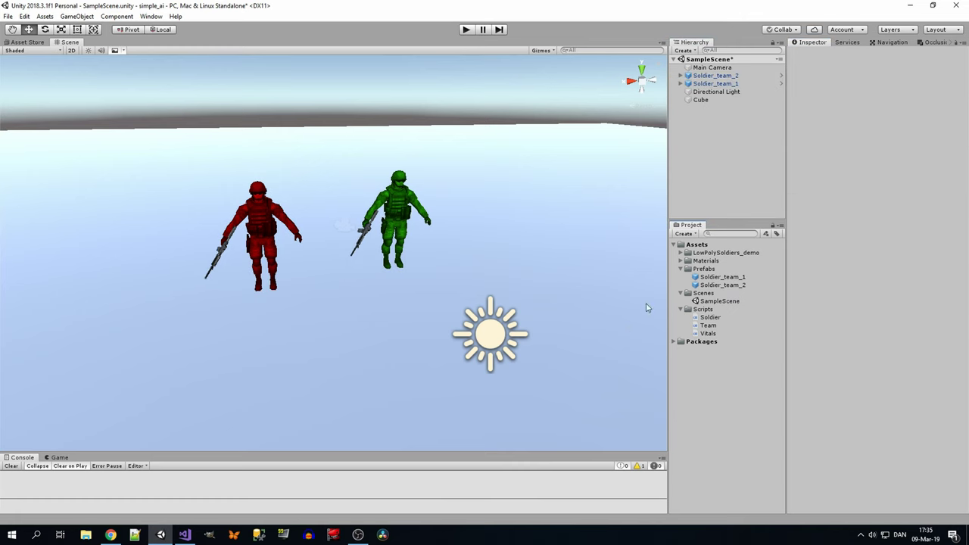
Step: Create a new folder in Assets for the animation controllers
{"action": "right_click", "coordinate": [685, 249]}
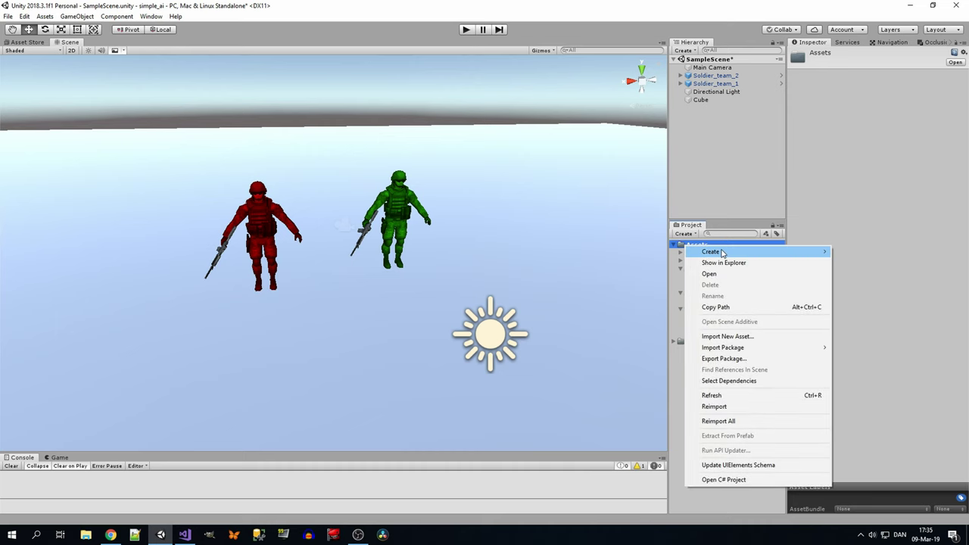
{"action": "mouse_move", "coordinate": [721, 251]}
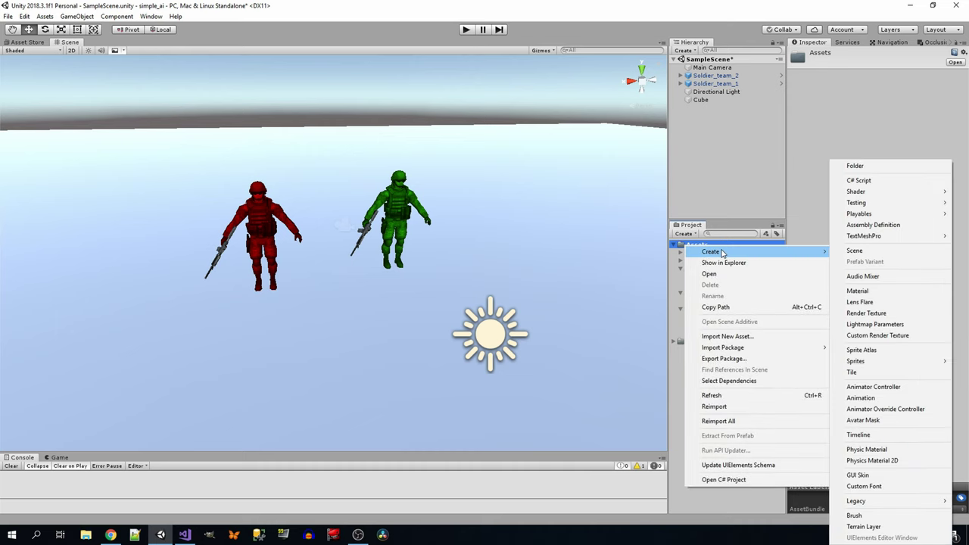
{"action": "left_click", "coordinate": [886, 167]}
{"action": "type", "text": "Anima"}
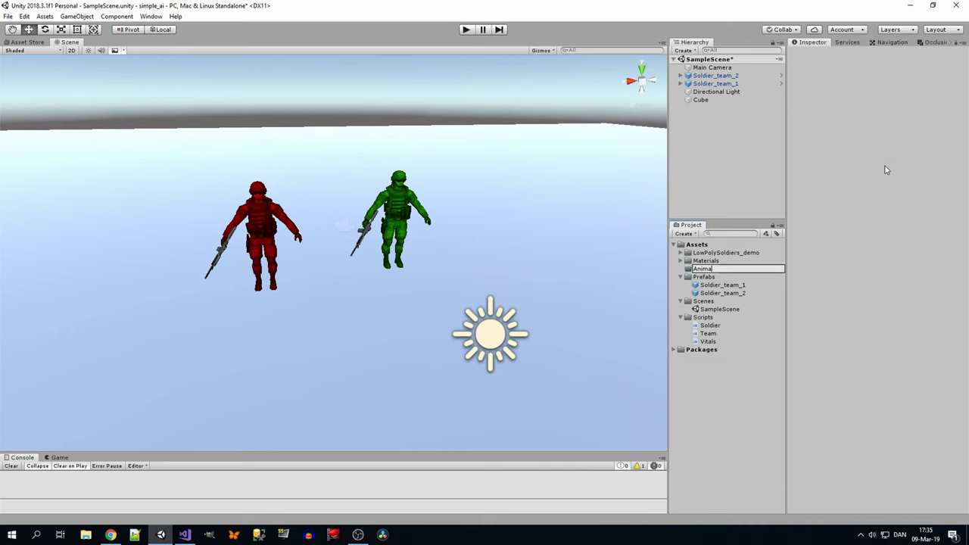
{"action": "type", "text": "tionControll"}
{"action": "type", "text": "er"}
{"action": "key", "text": "Return"}
Step: Create a New Animator Controller inside that folder, keeping its default name
{"action": "right_click", "coordinate": [748, 254]}
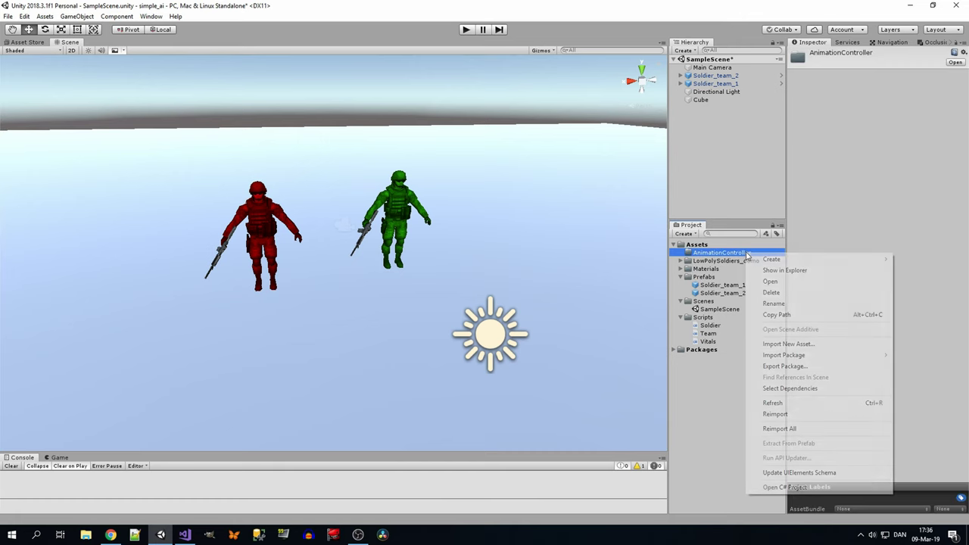
{"action": "mouse_move", "coordinate": [769, 261]}
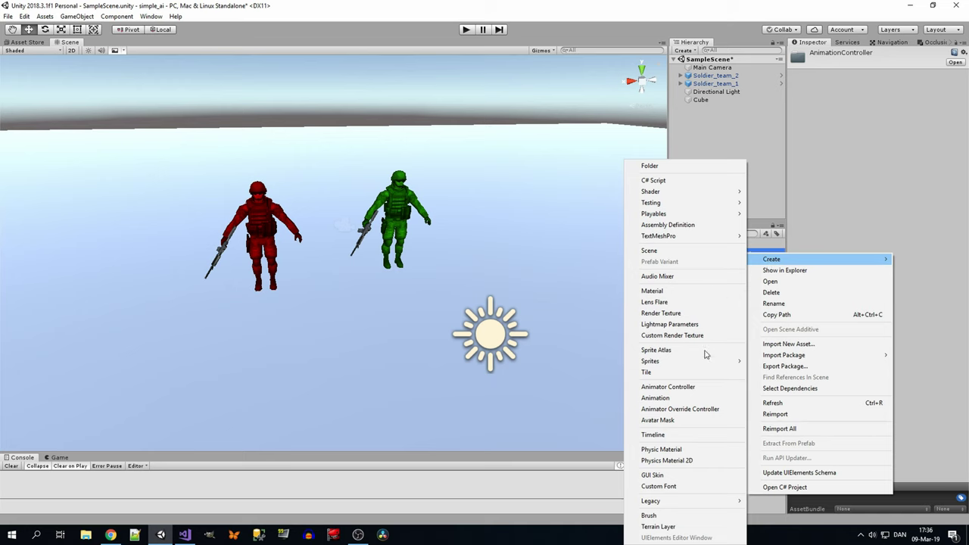
{"action": "left_click", "coordinate": [695, 387]}
{"action": "key", "text": "Return"}
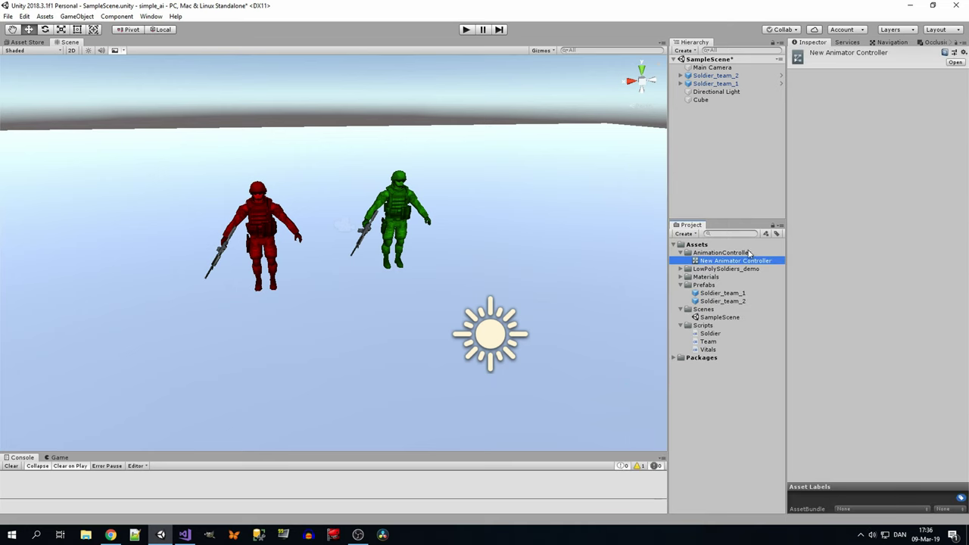
Step: Rename the folder to AnimationControllers and open the controller in the Animator window
{"action": "left_click", "coordinate": [751, 255]}
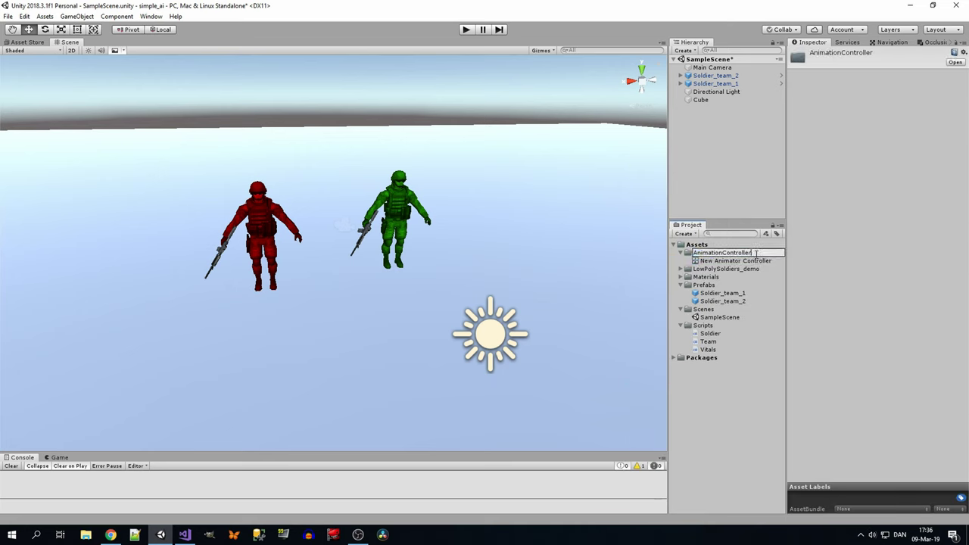
{"action": "type", "text": "s"}
{"action": "key", "text": "Return"}
{"action": "double_click", "coordinate": [756, 262]}
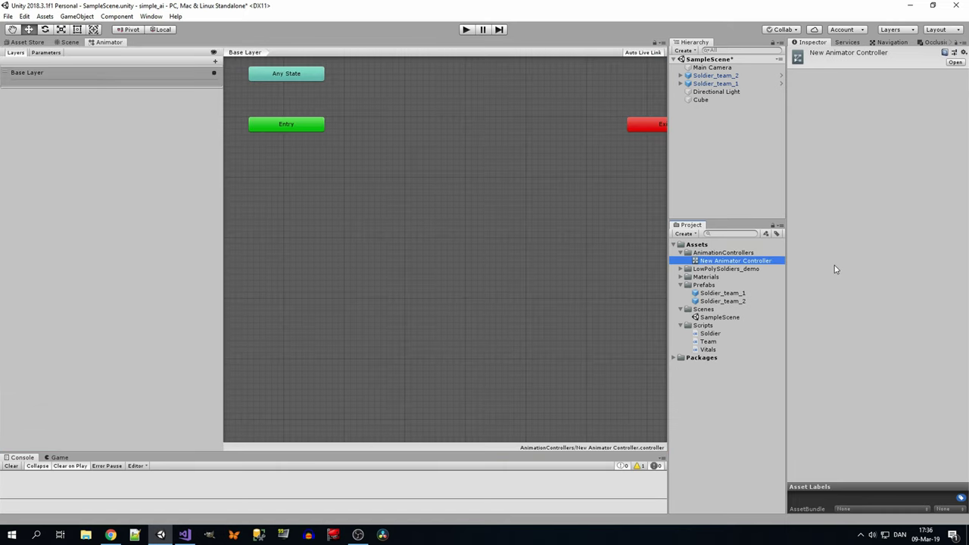
Step: Rename the New Animator Controller to Soldier
{"action": "left_click", "coordinate": [706, 261]}
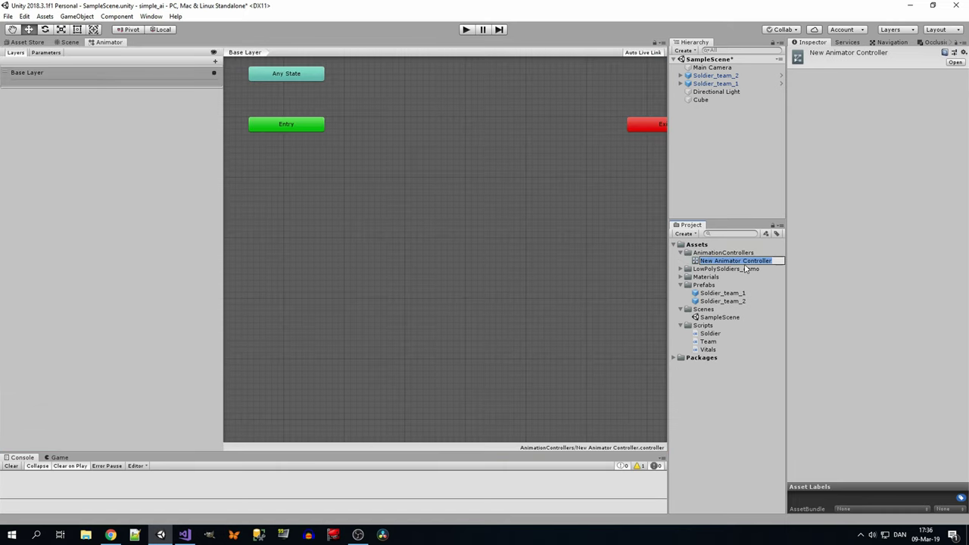
{"action": "type", "text": "Soldier"}
{"action": "key", "text": "Return"}
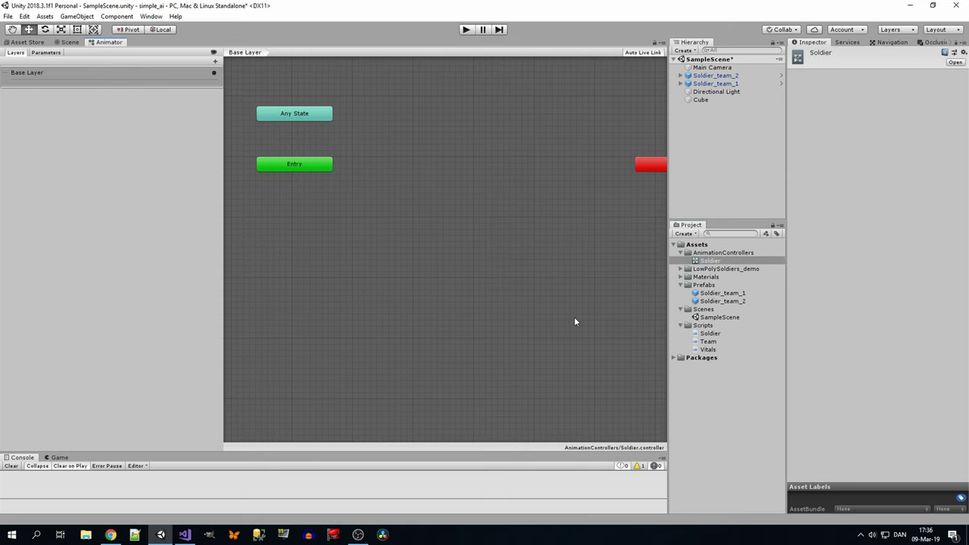
Step: Show the controller's Parameters list and expand LowPolySoldiers_demo to find its animation clips
{"action": "left_click", "coordinate": [46, 52]}
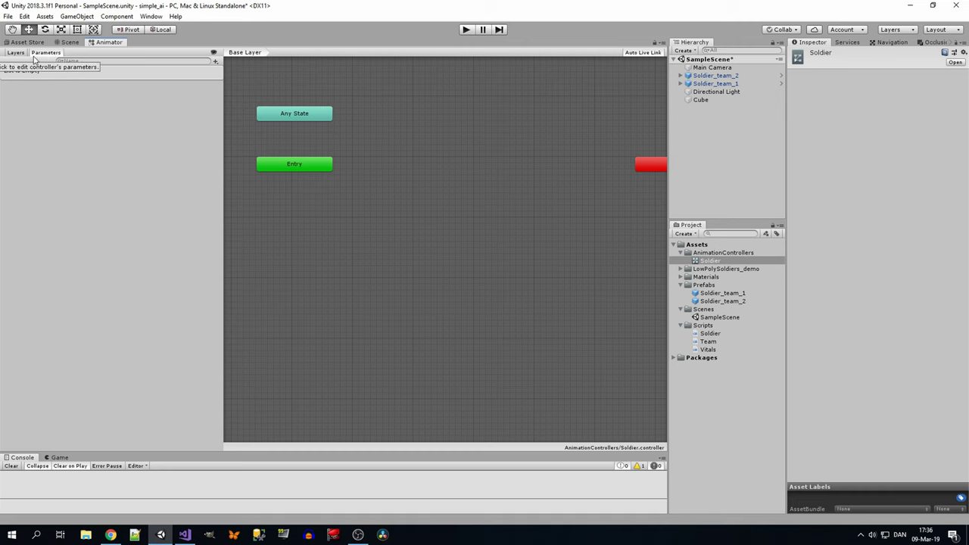
{"action": "left_click", "coordinate": [215, 61]}
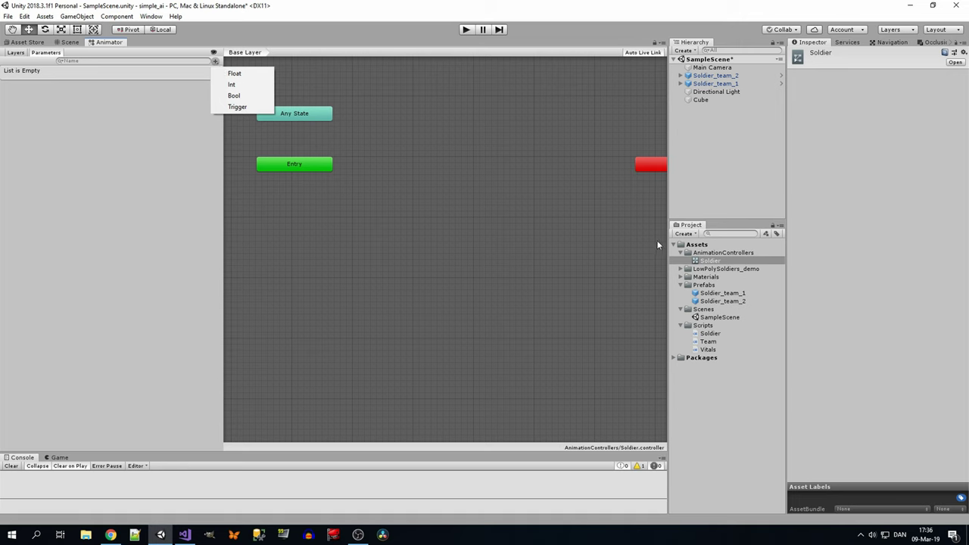
{"action": "left_click", "coordinate": [424, 164]}
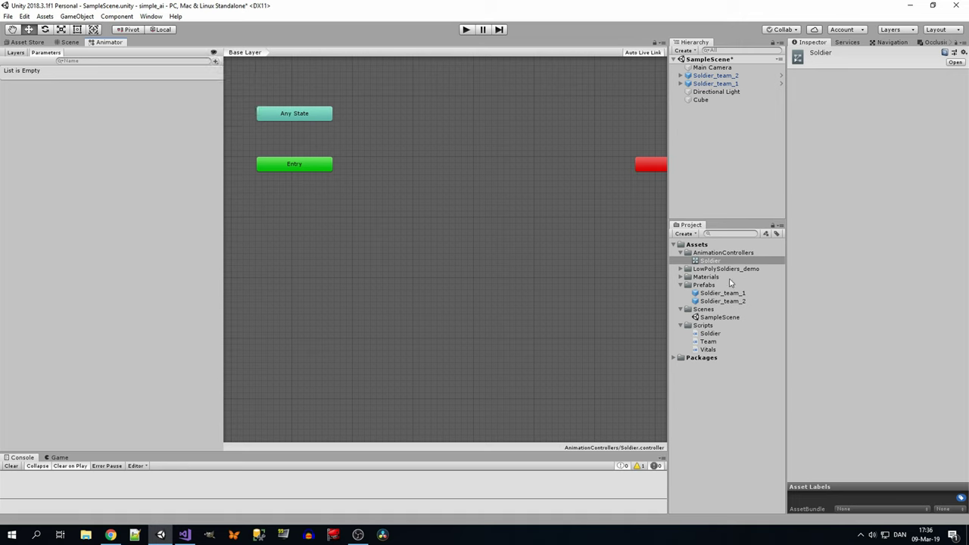
{"action": "left_click", "coordinate": [681, 269]}
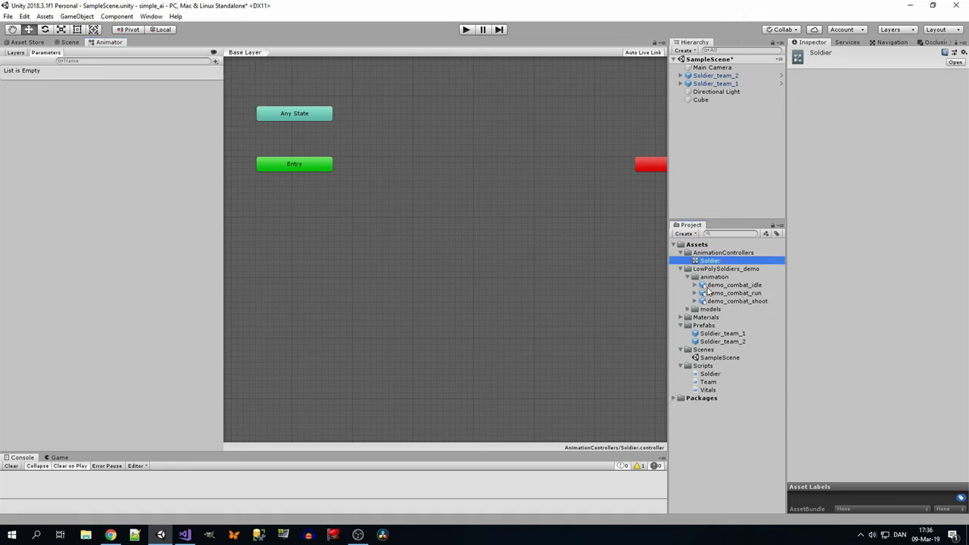
{"action": "left_click", "coordinate": [716, 300]}
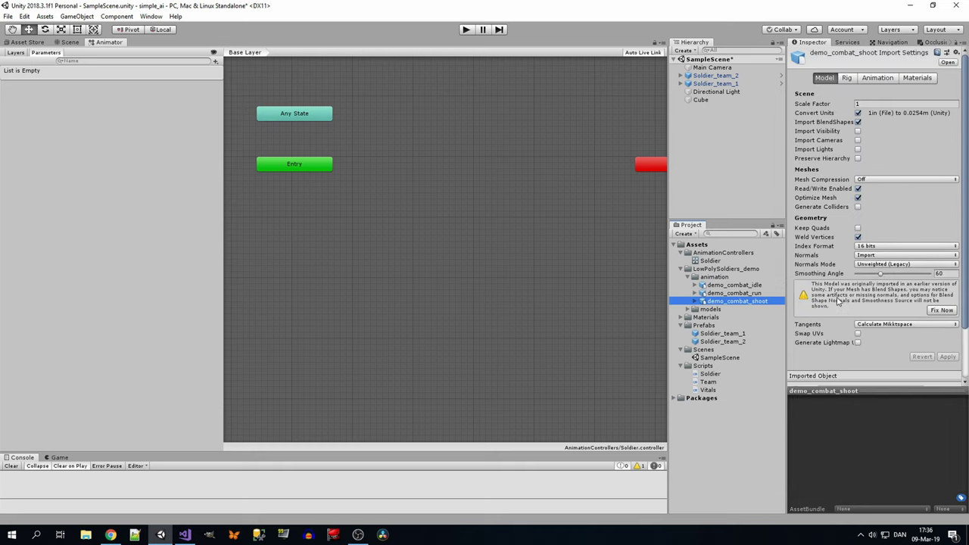
{"action": "left_click", "coordinate": [907, 79]}
{"action": "left_click", "coordinate": [882, 78]}
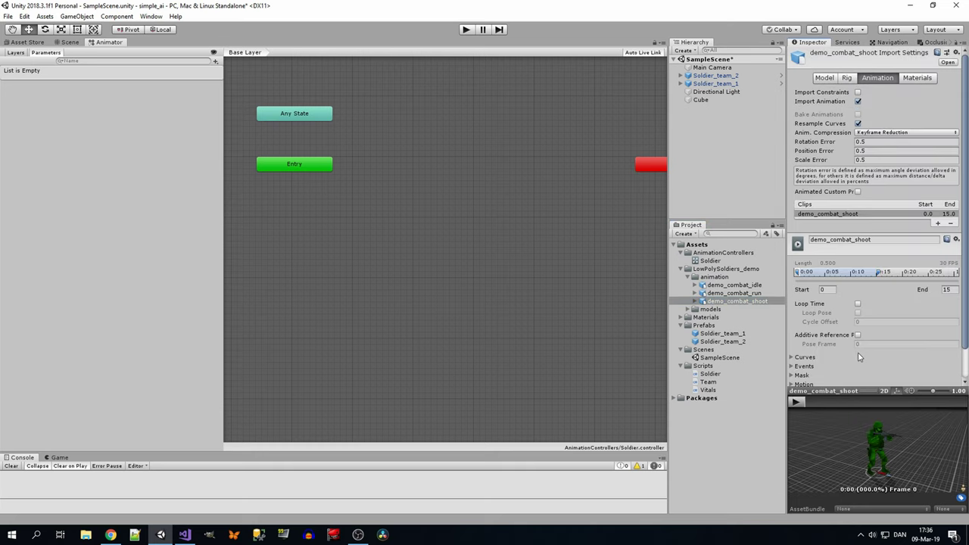
{"action": "left_click", "coordinate": [797, 401]}
{"action": "left_click", "coordinate": [801, 400]}
{"action": "left_click", "coordinate": [730, 287]}
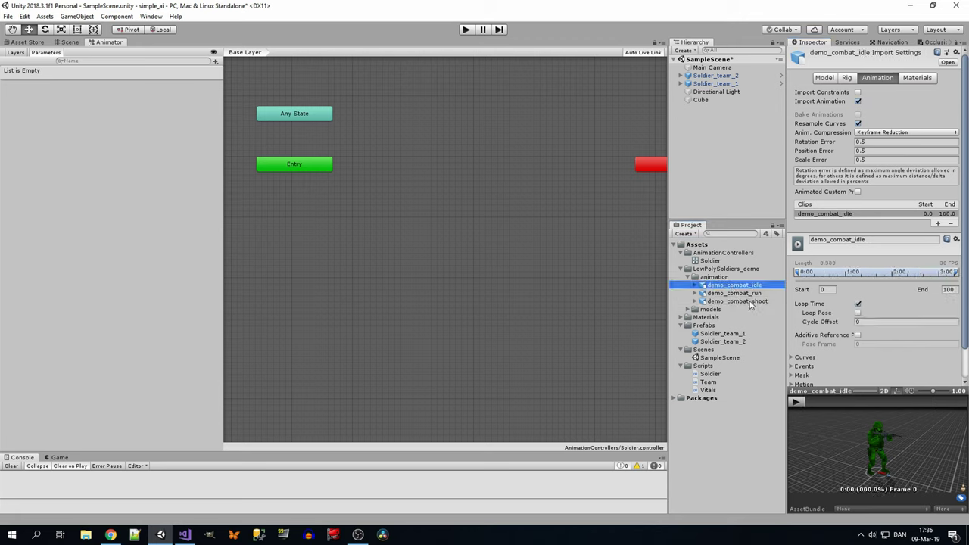
{"action": "left_click", "coordinate": [795, 402]}
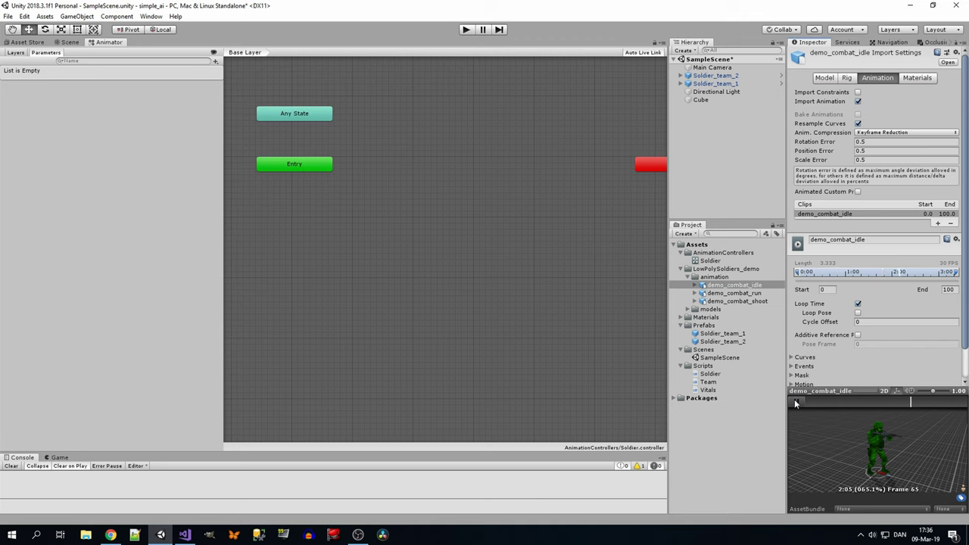
{"action": "left_click", "coordinate": [728, 295]}
{"action": "left_click", "coordinate": [793, 399]}
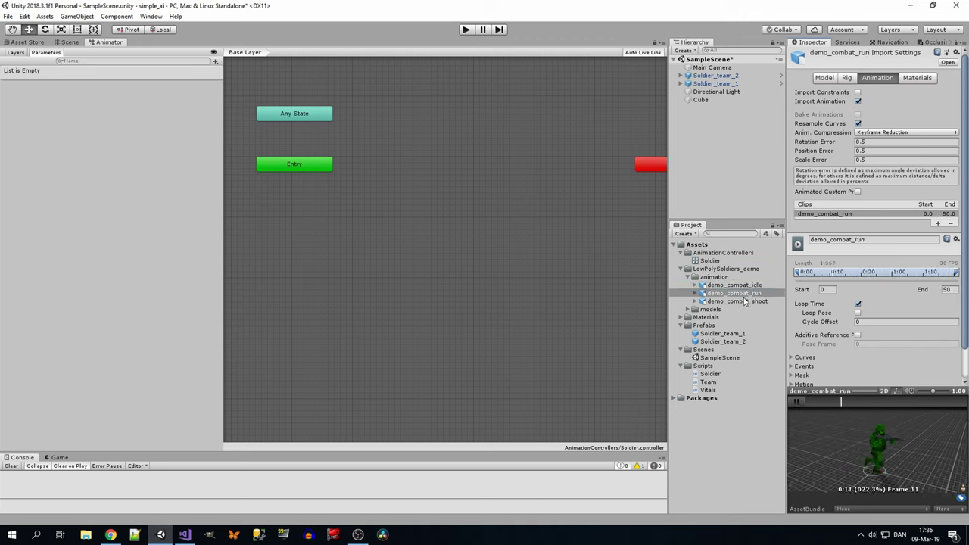
{"action": "left_click", "coordinate": [795, 402]}
{"action": "left_click", "coordinate": [745, 302]}
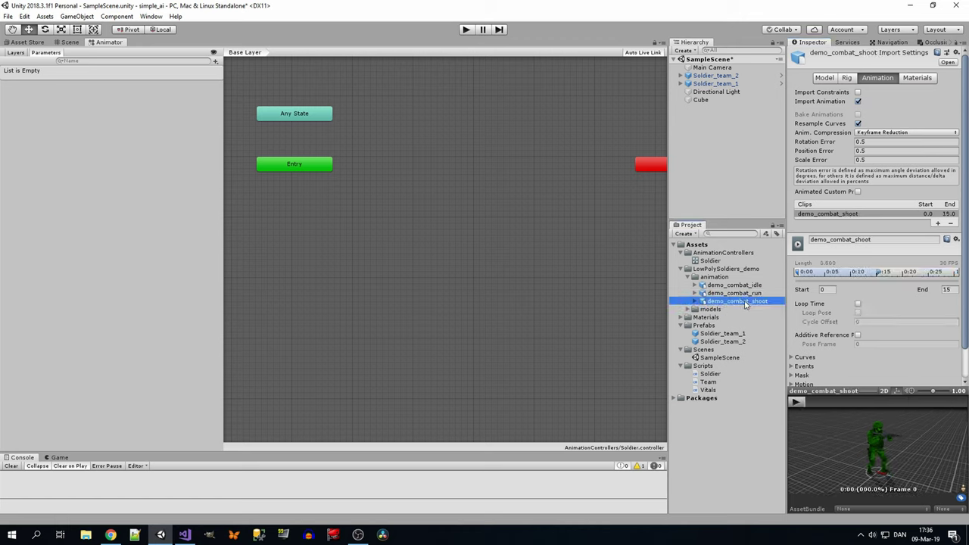
{"action": "left_click", "coordinate": [800, 402]}
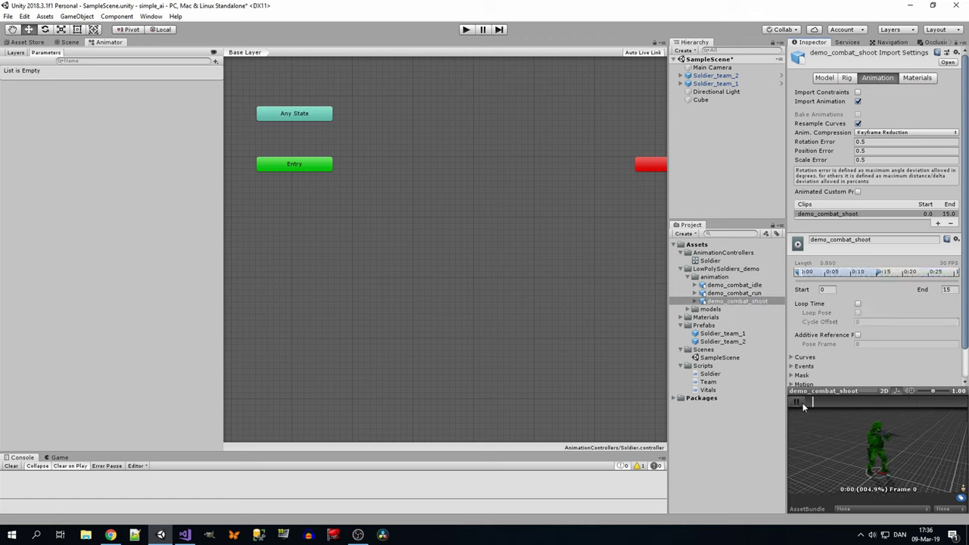
{"action": "left_click", "coordinate": [796, 402]}
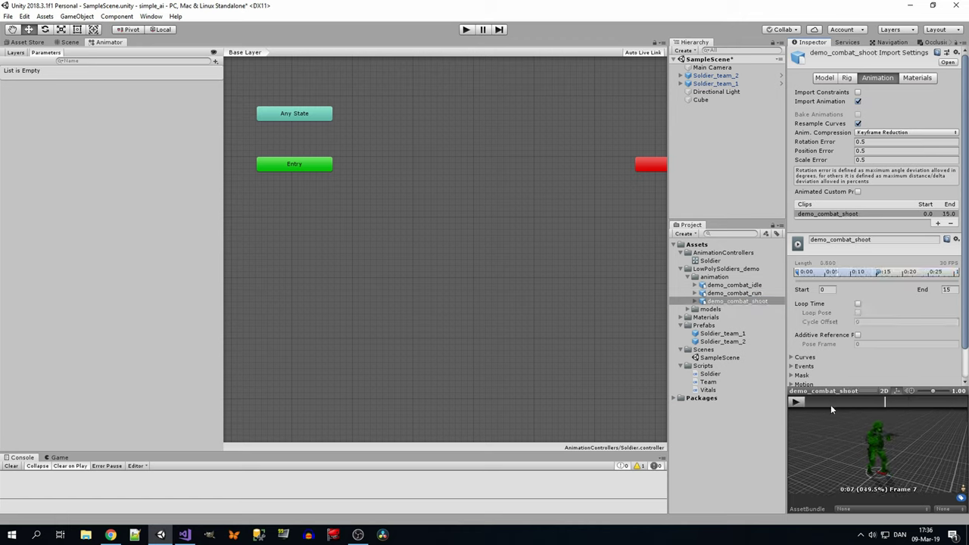
{"action": "left_click", "coordinate": [540, 222]}
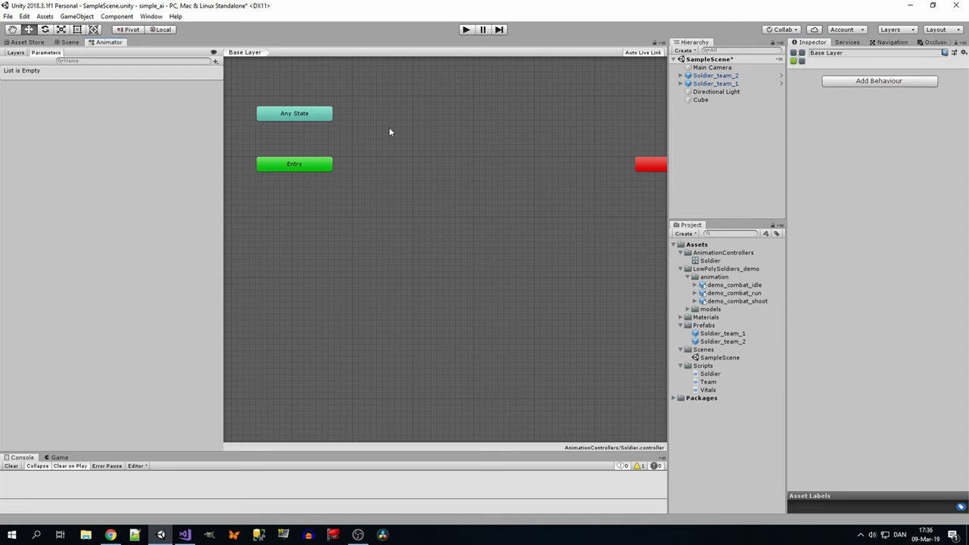
Step: Add a Bool parameter 'move' and a Trigger parameter 'fire', then save the scene
{"action": "left_click", "coordinate": [215, 60]}
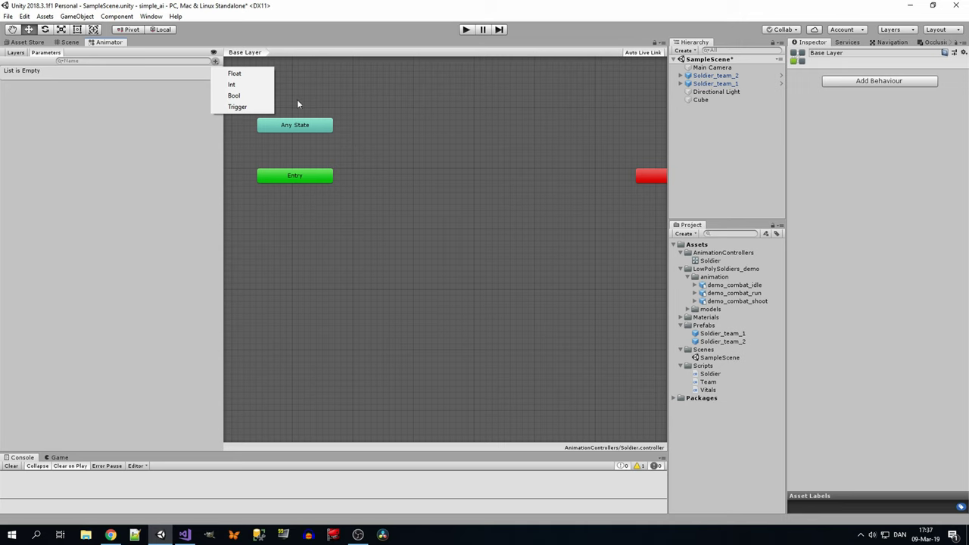
{"action": "left_click", "coordinate": [256, 96]}
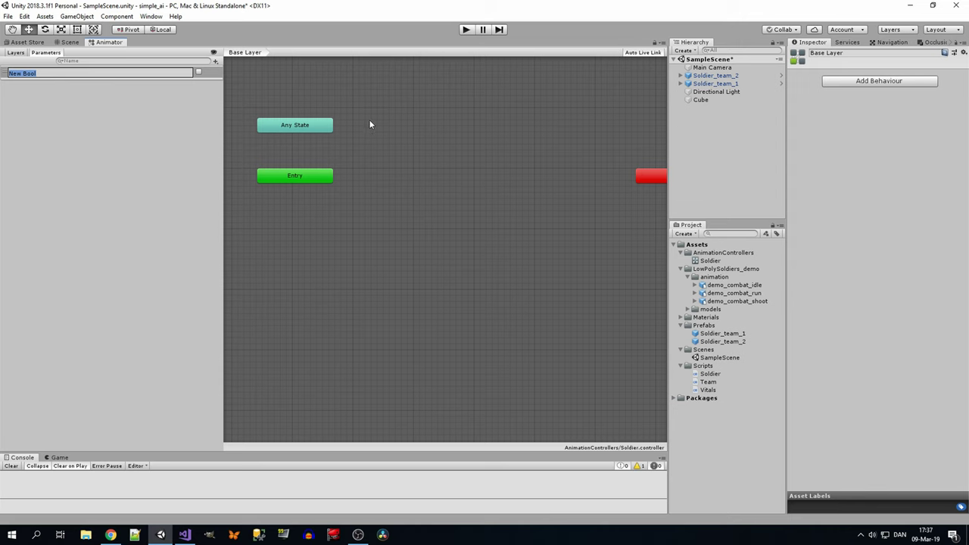
{"action": "type", "text": "move"}
{"action": "key", "text": "Return"}
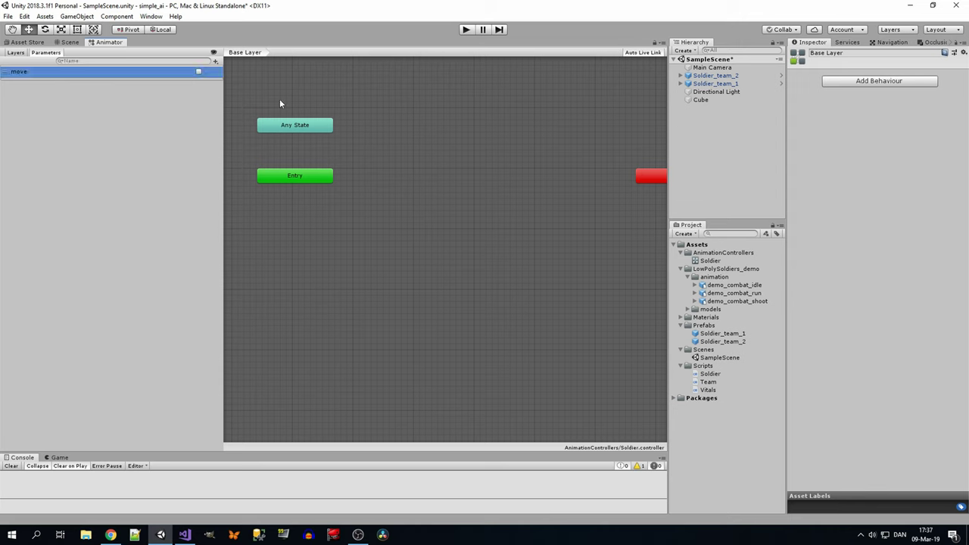
{"action": "left_click", "coordinate": [215, 61]}
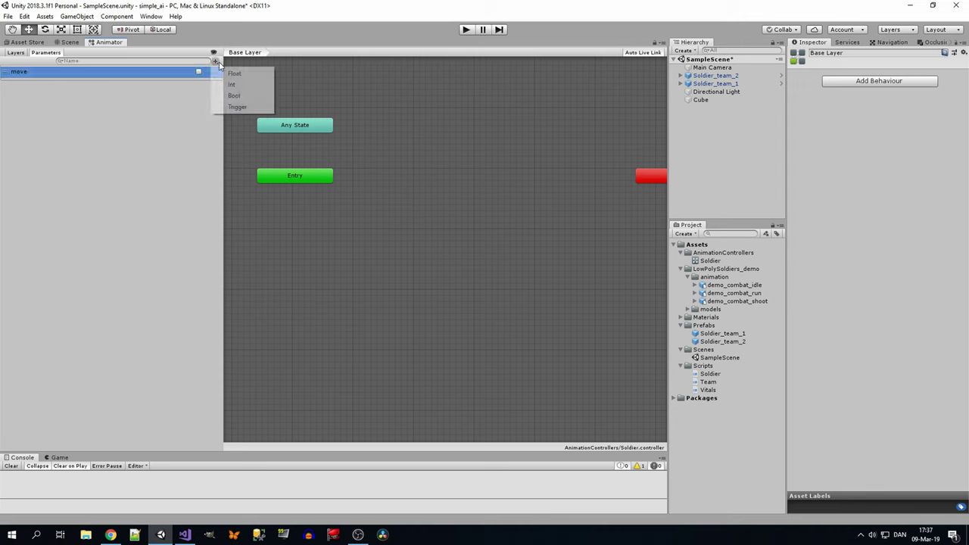
{"action": "left_click", "coordinate": [245, 106]}
{"action": "type", "text": "fire"}
{"action": "key", "text": "Return"}
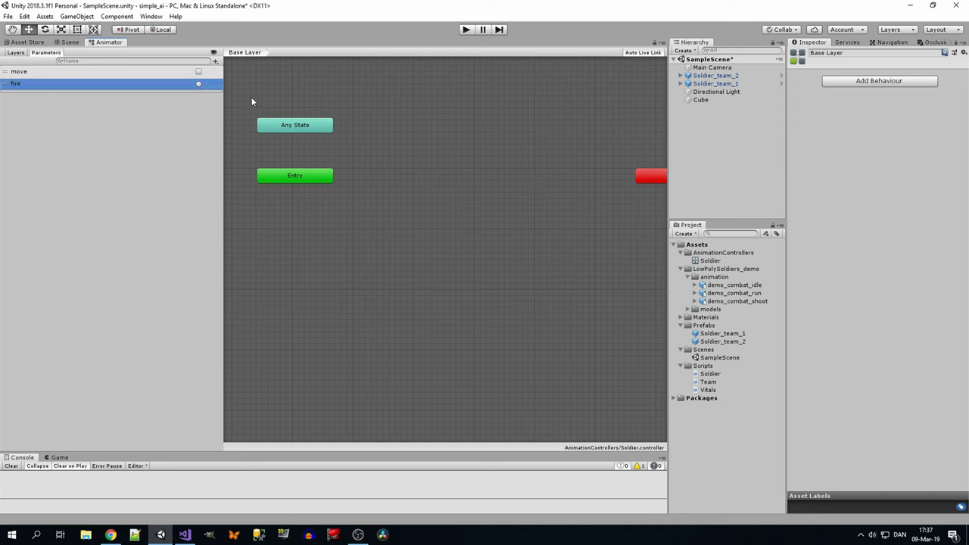
{"action": "key", "text": "ctrl+s"}
Step: Add demo_combat_idle, demo_combat_run and demo_combat_shoot as states and arrange the graph
{"action": "left_click_drag", "start_coordinate": [745, 287], "coordinate": [398, 189]}
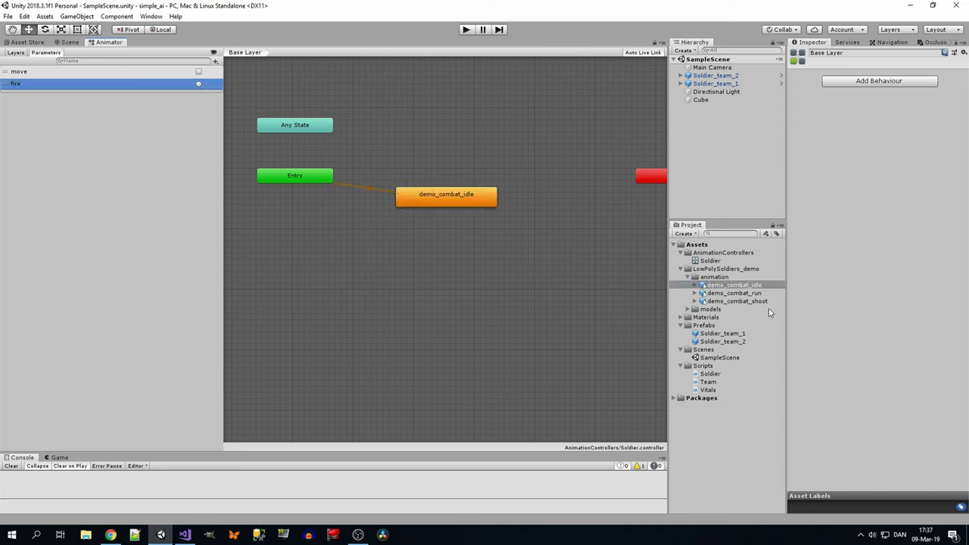
{"action": "left_click_drag", "start_coordinate": [757, 293], "coordinate": [455, 109]}
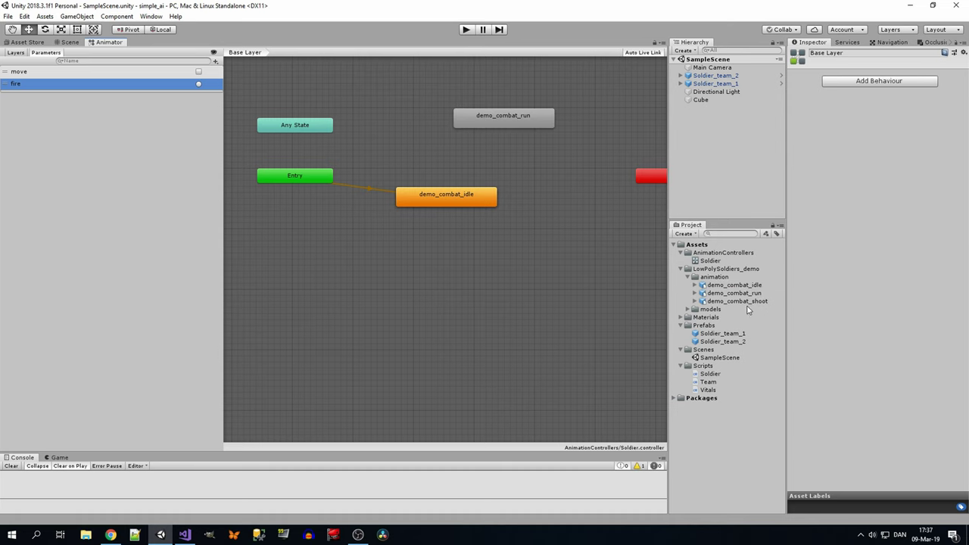
{"action": "left_click_drag", "start_coordinate": [577, 188], "coordinate": [579, 196]}
{"action": "middle_click_drag", "start_coordinate": [580, 165], "coordinate": [519, 177]}
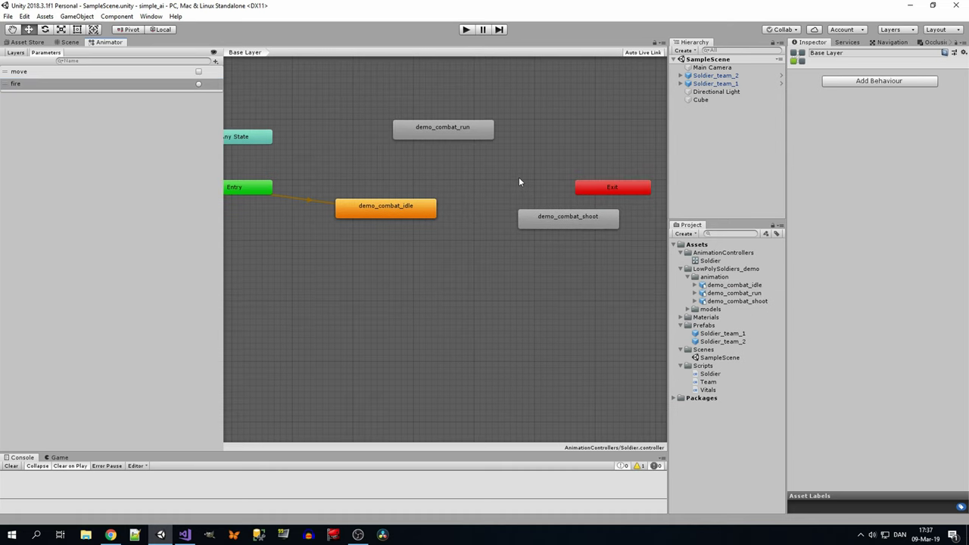
{"action": "left_click_drag", "start_coordinate": [602, 189], "coordinate": [651, 124]}
{"action": "scroll", "coordinate": [598, 155], "scroll_direction": "down", "scroll_amount": 2}
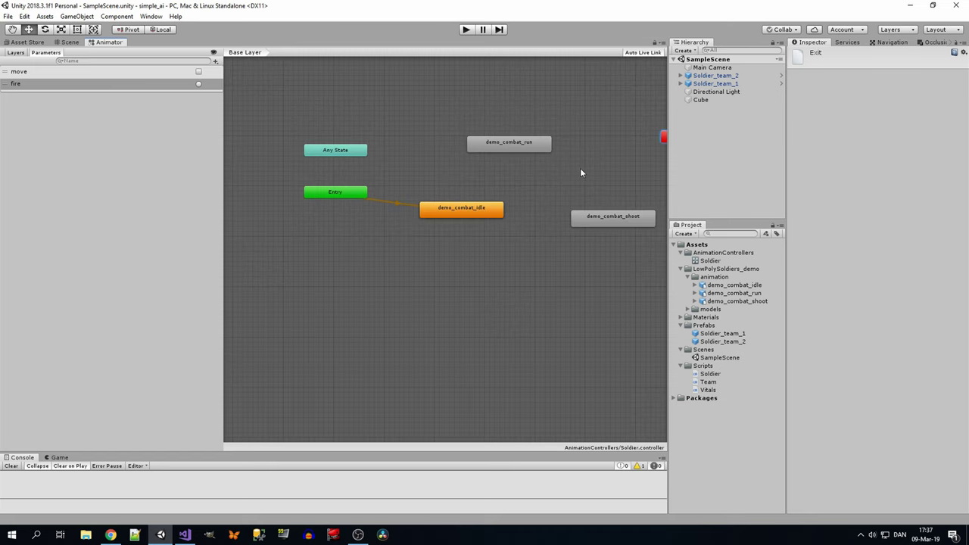
{"action": "left_click_drag", "start_coordinate": [595, 222], "coordinate": [569, 228]}
{"action": "left_click", "coordinate": [568, 203]}
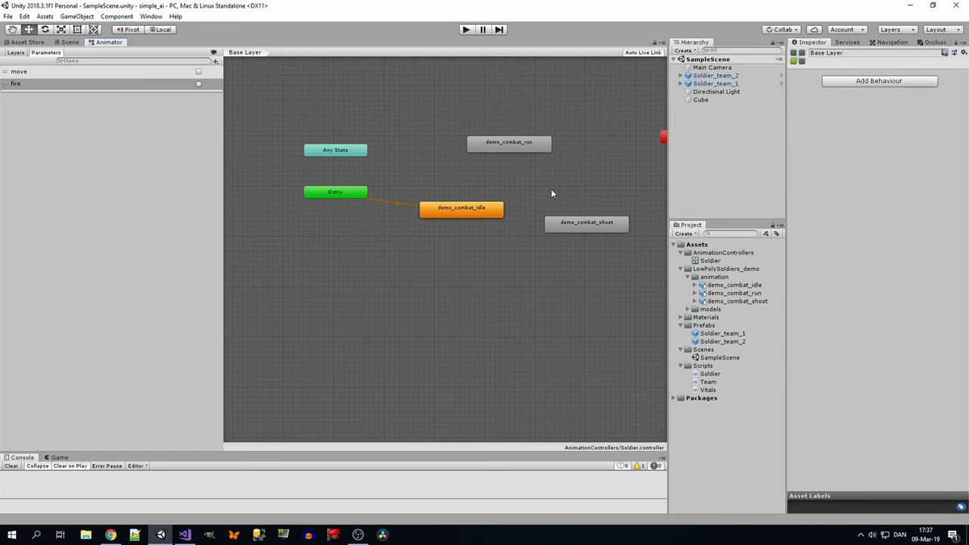
Step: Make an idle-to-run transition with the condition move is true
{"action": "right_click", "coordinate": [479, 207]}
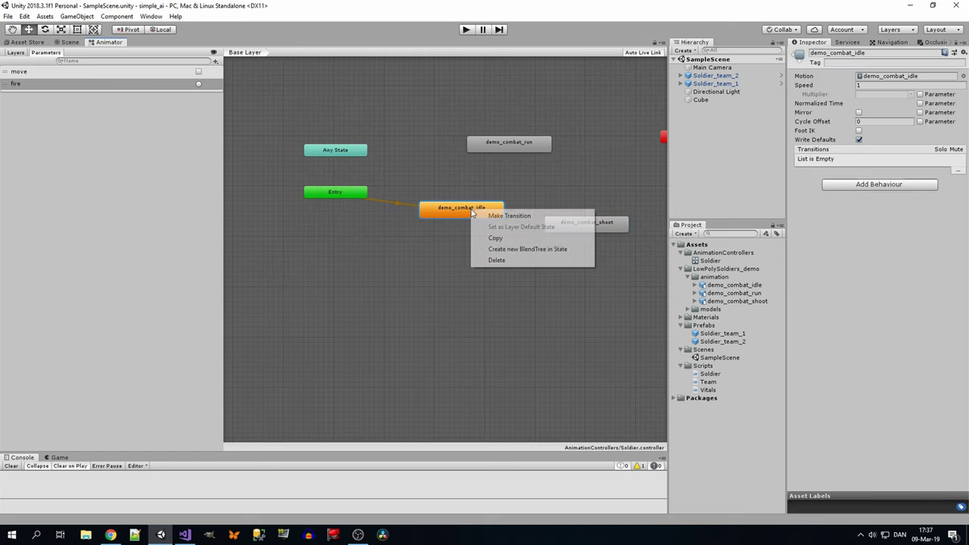
{"action": "left_click", "coordinate": [493, 215]}
{"action": "left_click", "coordinate": [508, 144]}
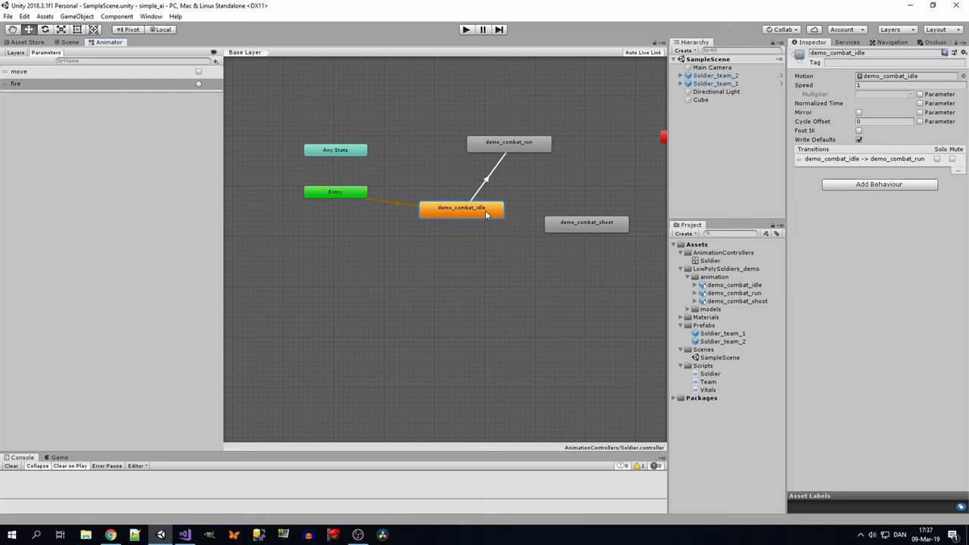
{"action": "left_click", "coordinate": [489, 179]}
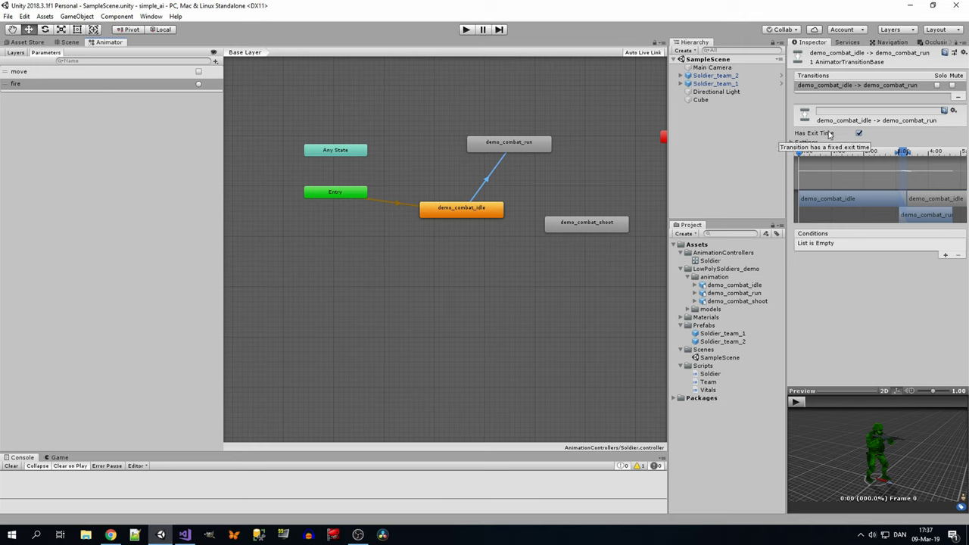
{"action": "left_click", "coordinate": [945, 255]}
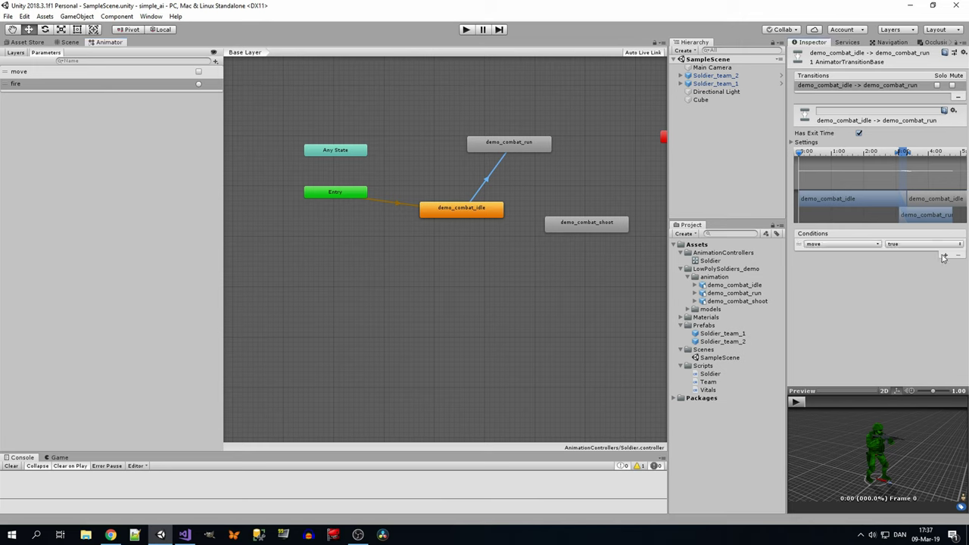
Step: Make a run-to-idle transition requiring move false, with Has Exit Time turned off
{"action": "left_click", "coordinate": [509, 145]}
{"action": "right_click", "coordinate": [511, 146]}
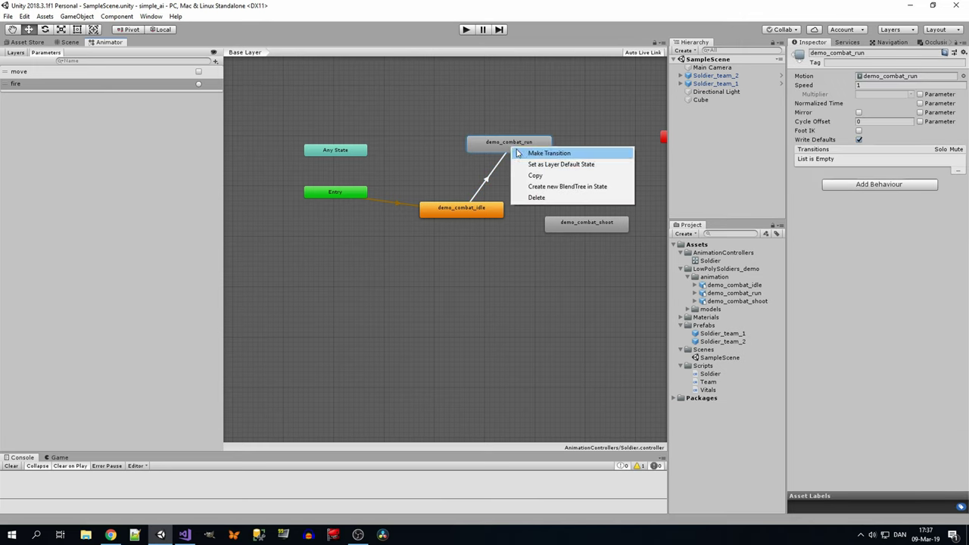
{"action": "left_click", "coordinate": [530, 152]}
{"action": "left_click", "coordinate": [448, 209]}
{"action": "left_click", "coordinate": [485, 176]}
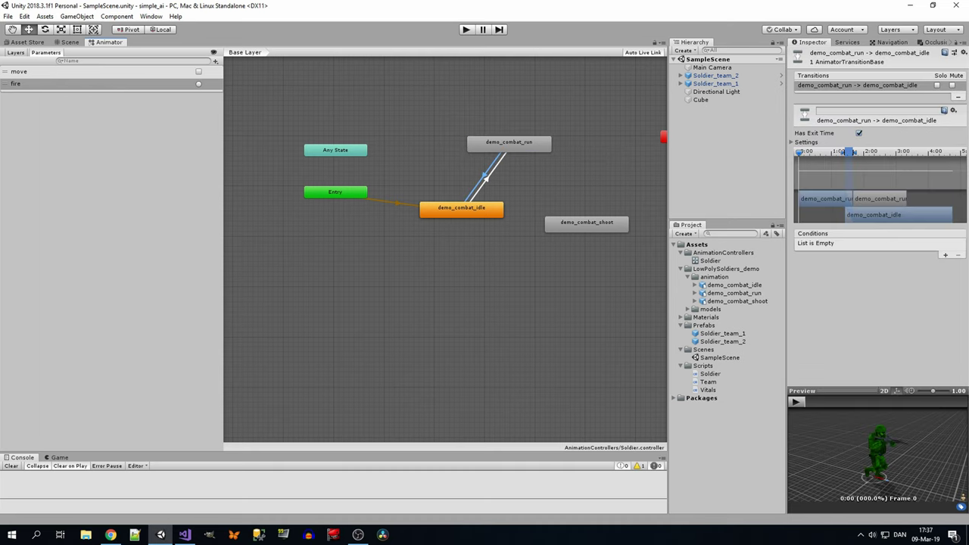
{"action": "left_click", "coordinate": [945, 255]}
{"action": "left_click", "coordinate": [841, 244]}
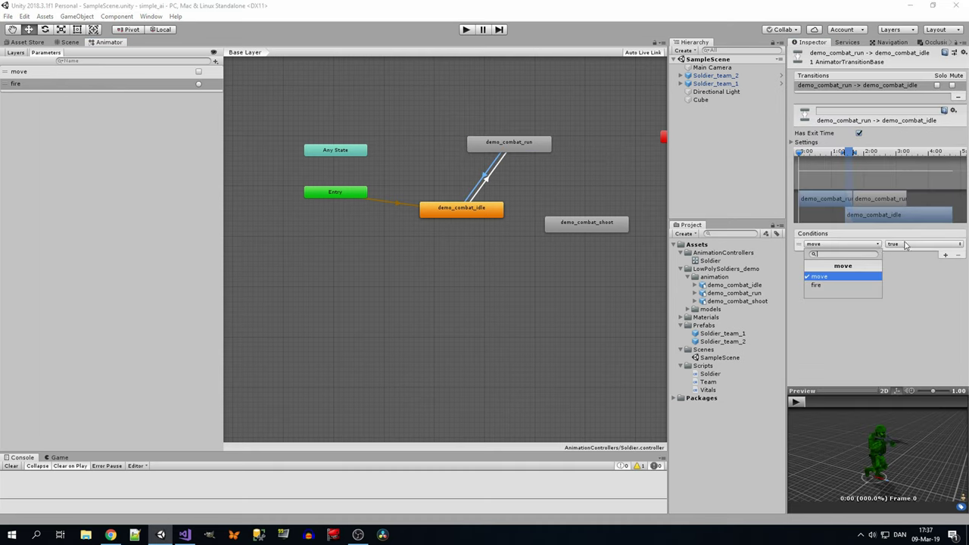
{"action": "left_click", "coordinate": [909, 244]}
{"action": "left_click", "coordinate": [908, 267]}
{"action": "left_click", "coordinate": [859, 134]}
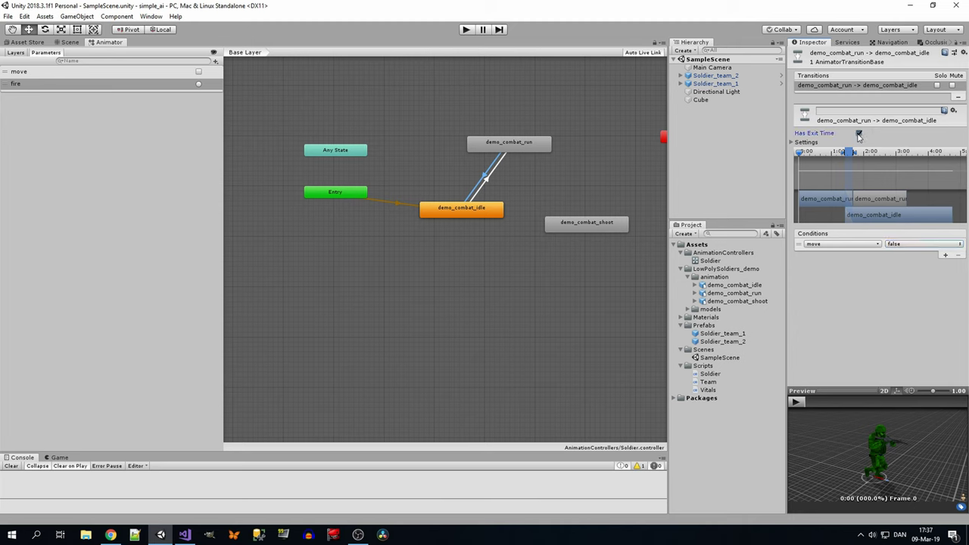
{"action": "left_click", "coordinate": [494, 173]}
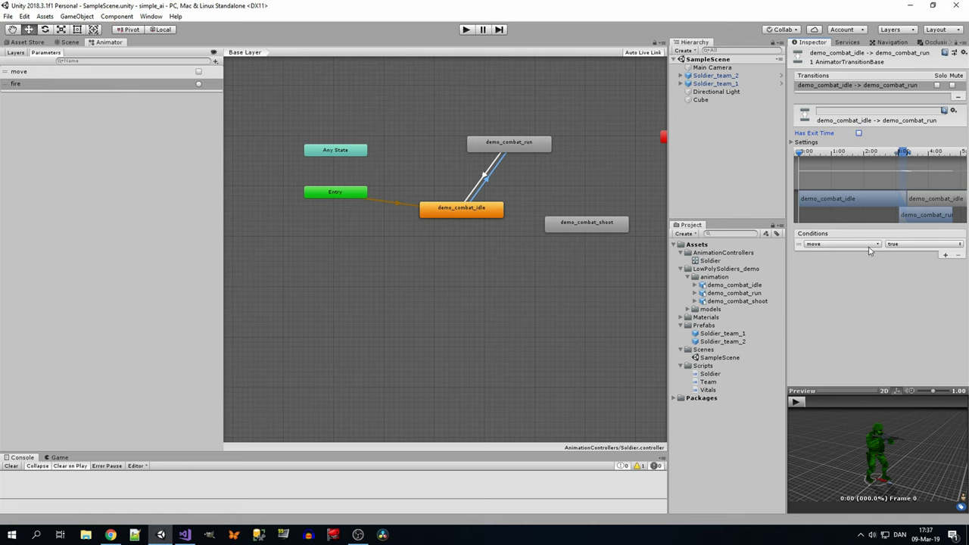
Step: Make an idle-to-shoot transition on the fire trigger, with Has Exit Time turned off
{"action": "right_click", "coordinate": [494, 210]}
{"action": "left_click", "coordinate": [509, 214]}
{"action": "left_click", "coordinate": [575, 223]}
{"action": "left_click", "coordinate": [523, 220]}
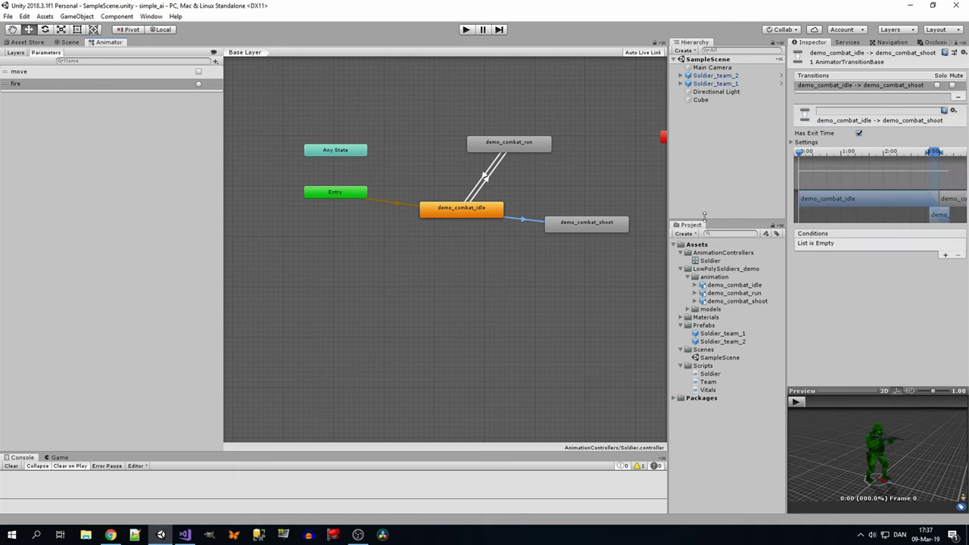
{"action": "left_click", "coordinate": [858, 133]}
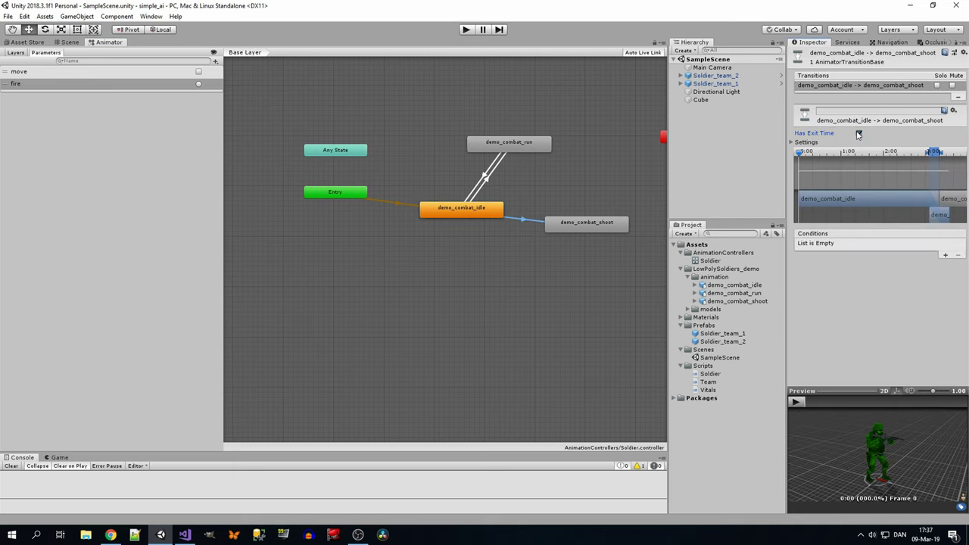
{"action": "left_click", "coordinate": [945, 255]}
{"action": "left_click", "coordinate": [879, 245]}
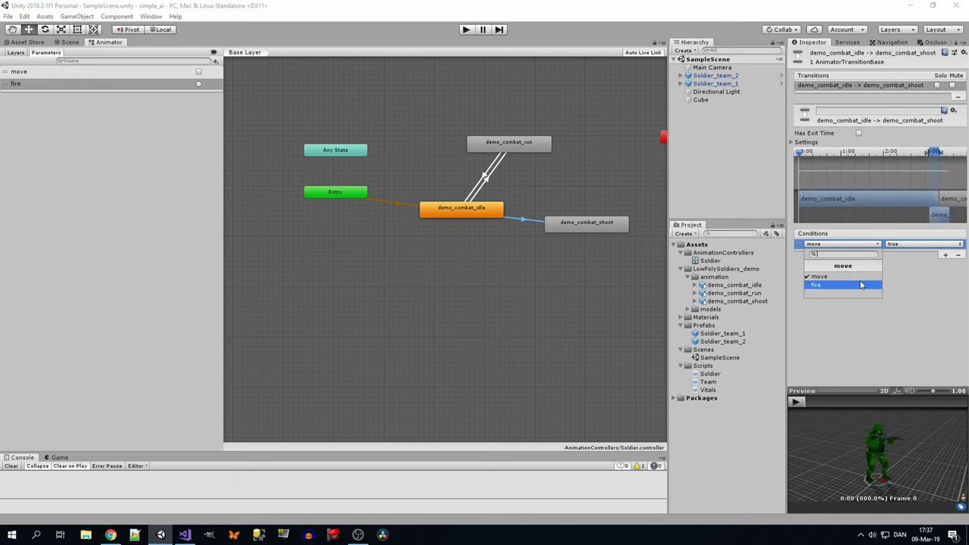
{"action": "left_click", "coordinate": [861, 285]}
Step: Make a transition from demo_combat_shoot back to demo_combat_idle
{"action": "left_click", "coordinate": [588, 213]}
{"action": "right_click", "coordinate": [588, 223]}
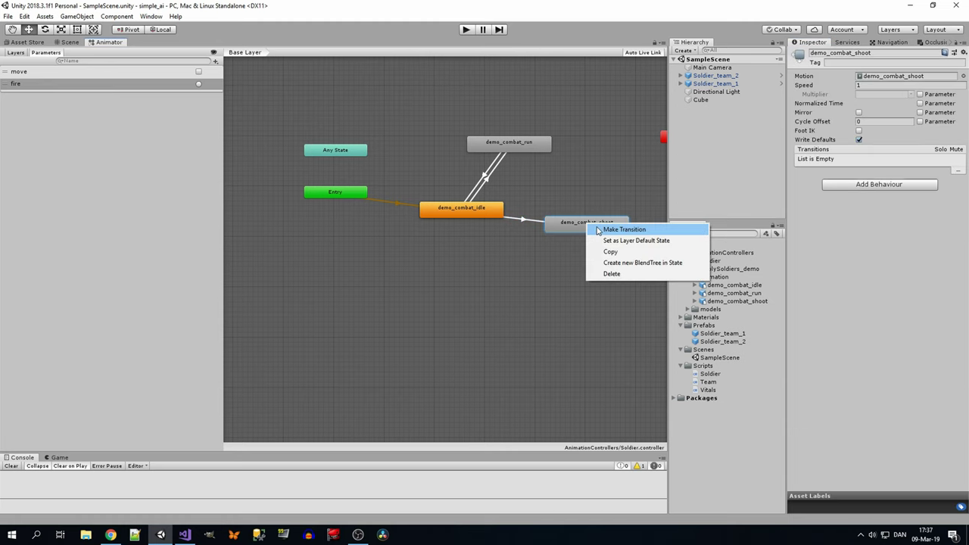
{"action": "left_click", "coordinate": [598, 231]}
{"action": "left_click", "coordinate": [495, 212]}
{"action": "left_click", "coordinate": [542, 221]}
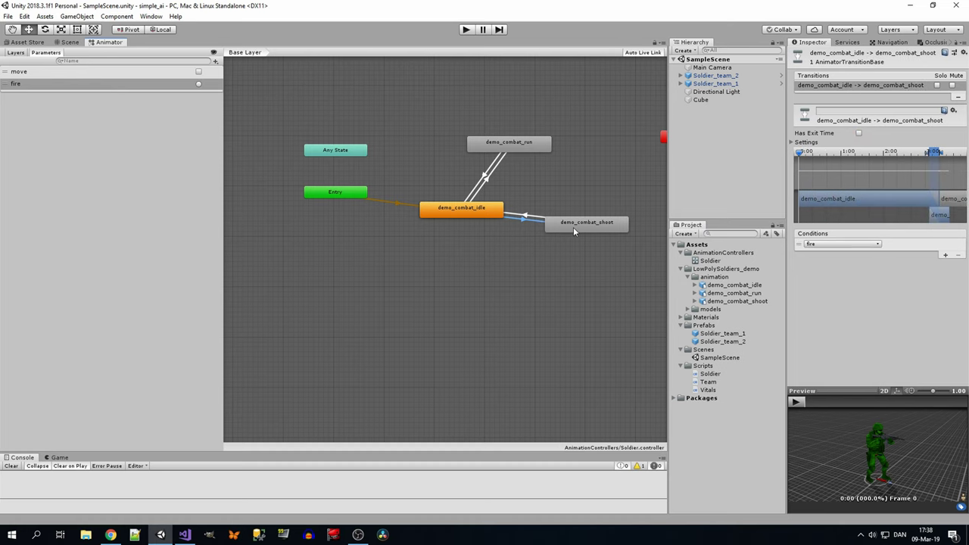
Step: Make a run-to-shoot transition with a single fire condition
{"action": "right_click", "coordinate": [540, 144]}
{"action": "left_click", "coordinate": [548, 152]}
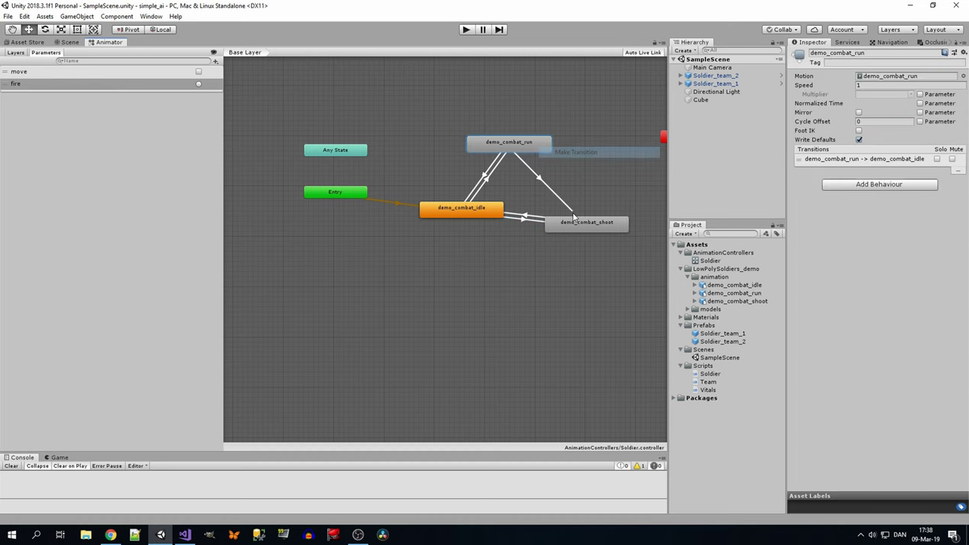
{"action": "left_click", "coordinate": [574, 223]}
{"action": "left_click", "coordinate": [558, 196]}
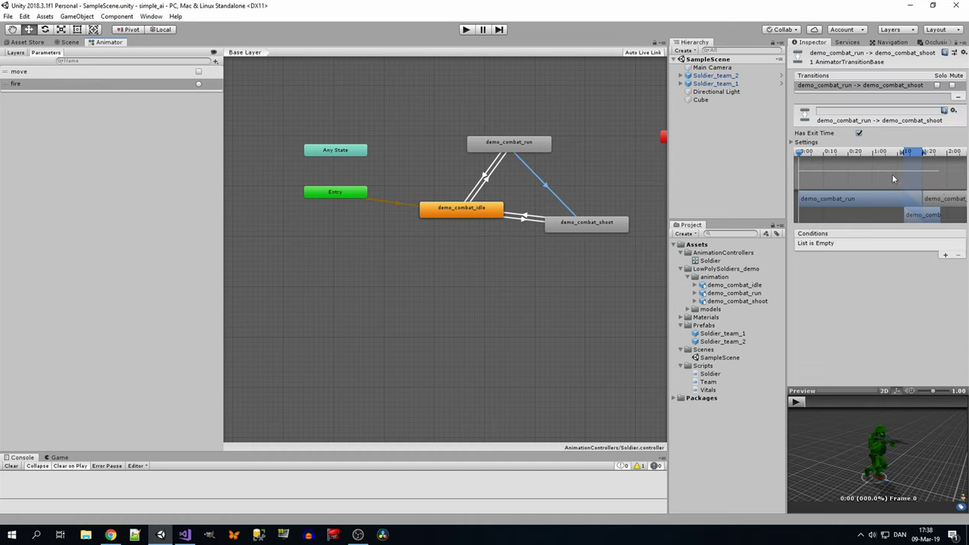
{"action": "left_click", "coordinate": [945, 254]}
{"action": "left_click", "coordinate": [945, 254]}
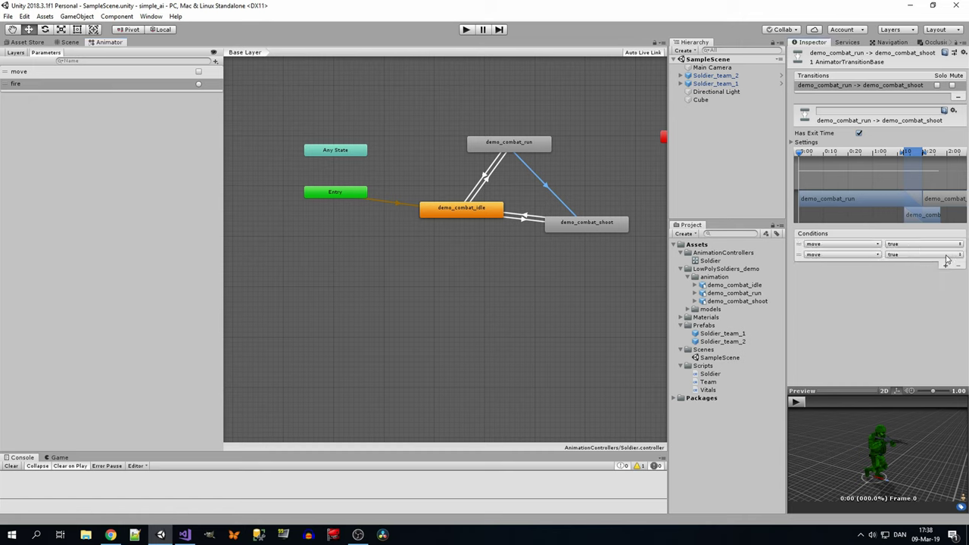
{"action": "left_click", "coordinate": [801, 255]}
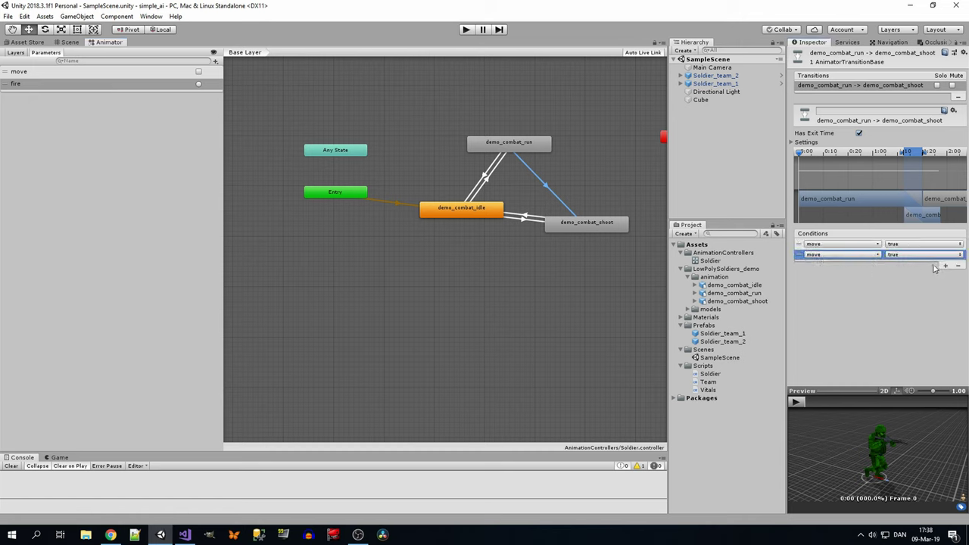
{"action": "left_click", "coordinate": [958, 266]}
{"action": "left_click", "coordinate": [842, 244]}
{"action": "left_click", "coordinate": [823, 273]}
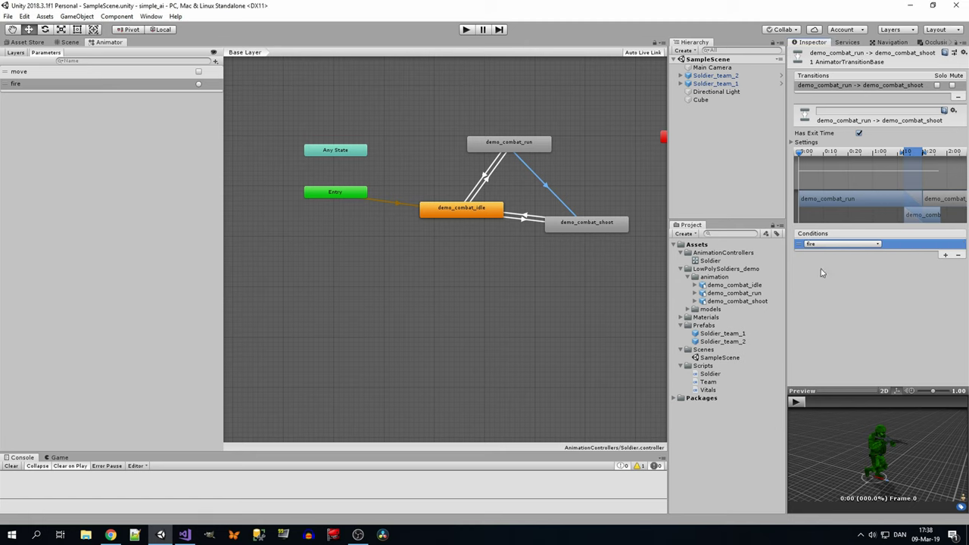
{"action": "left_click", "coordinate": [586, 206]}
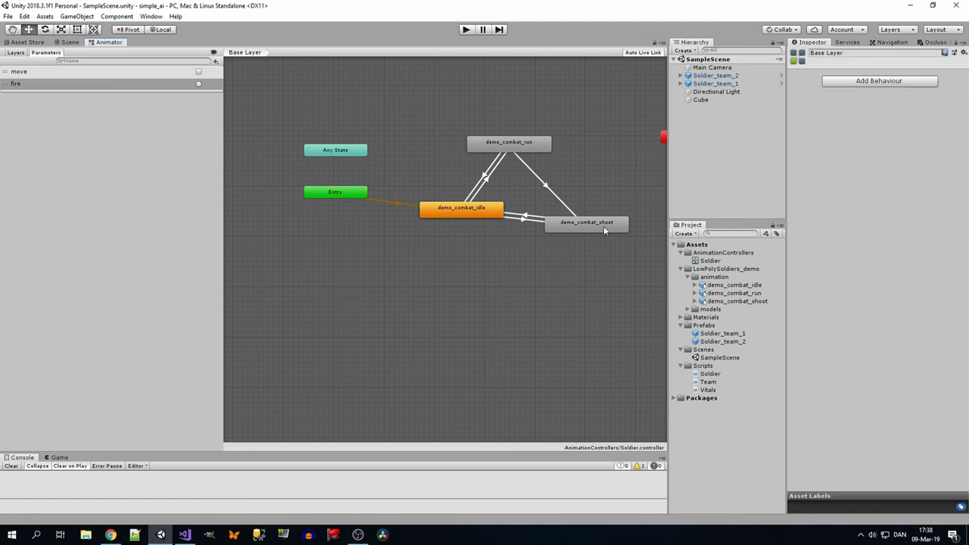
Step: Set the shoot-to-run transition to require move is true
{"action": "left_click", "coordinate": [608, 223]}
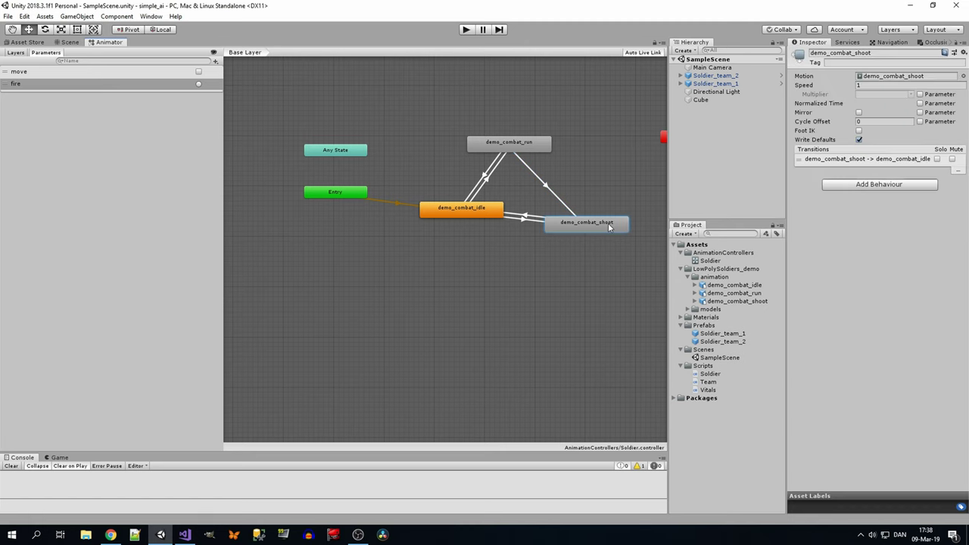
{"action": "right_click", "coordinate": [608, 222]}
{"action": "left_click", "coordinate": [636, 229]}
{"action": "left_click", "coordinate": [530, 151]}
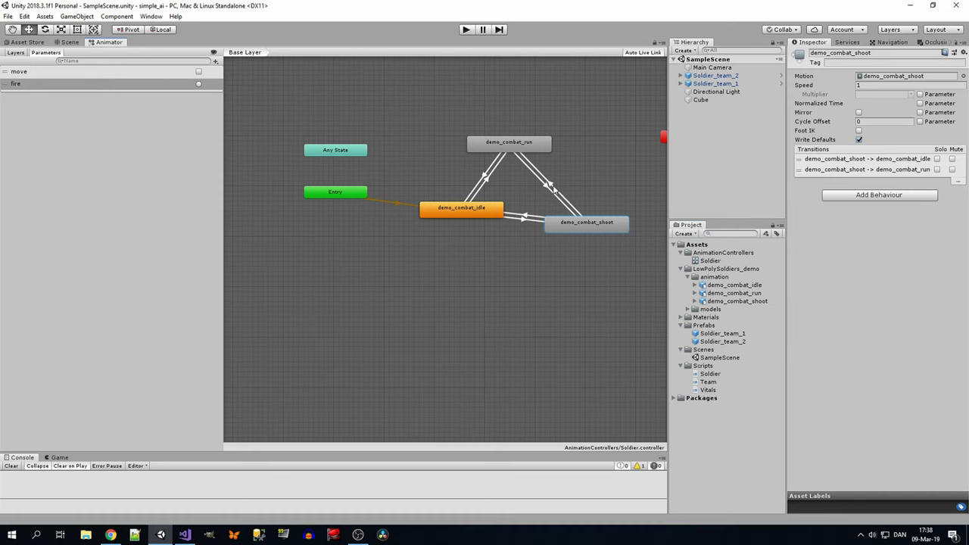
{"action": "left_click", "coordinate": [555, 189]}
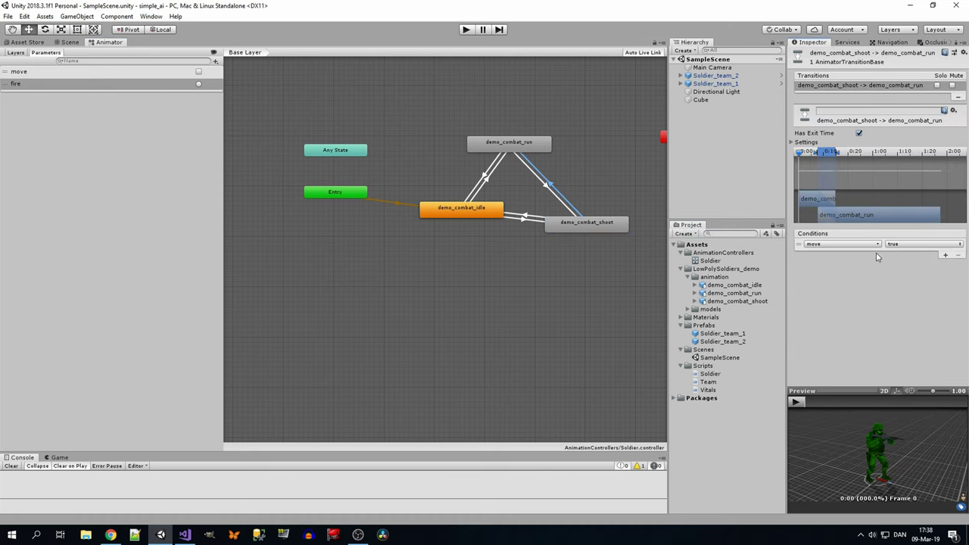
Step: Add a move is false condition to the shoot-to-idle transition
{"action": "left_click", "coordinate": [526, 217]}
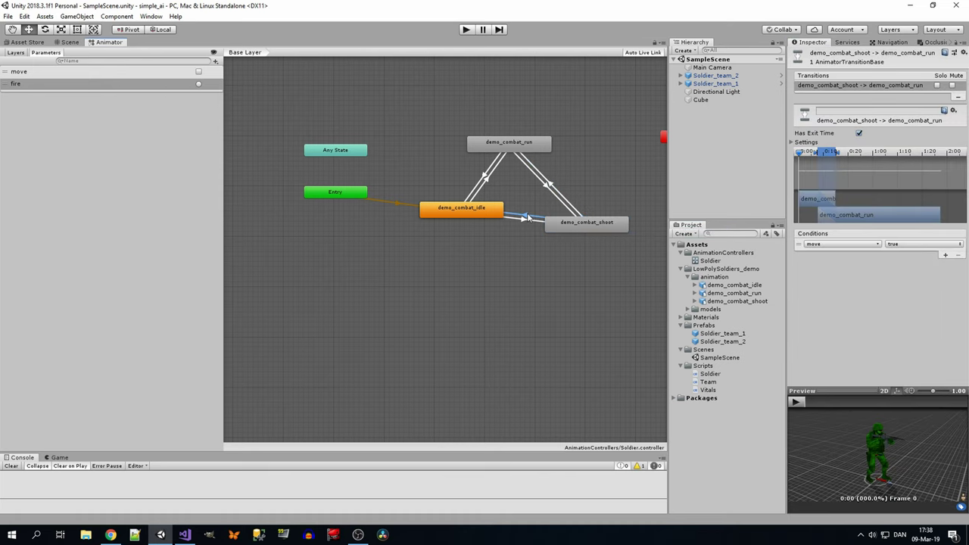
{"action": "left_click", "coordinate": [945, 255]}
{"action": "left_click", "coordinate": [920, 244]}
{"action": "left_click", "coordinate": [909, 263]}
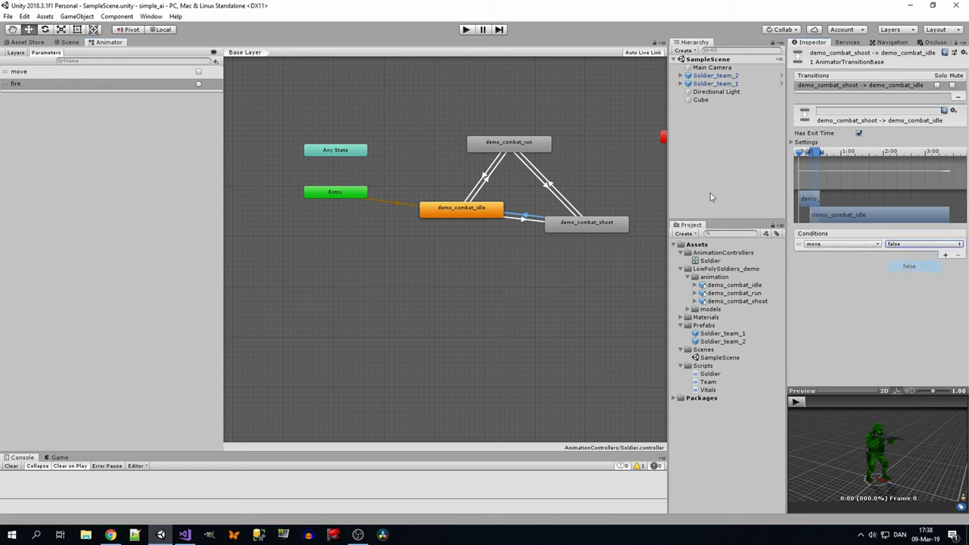
{"action": "left_click", "coordinate": [597, 140]}
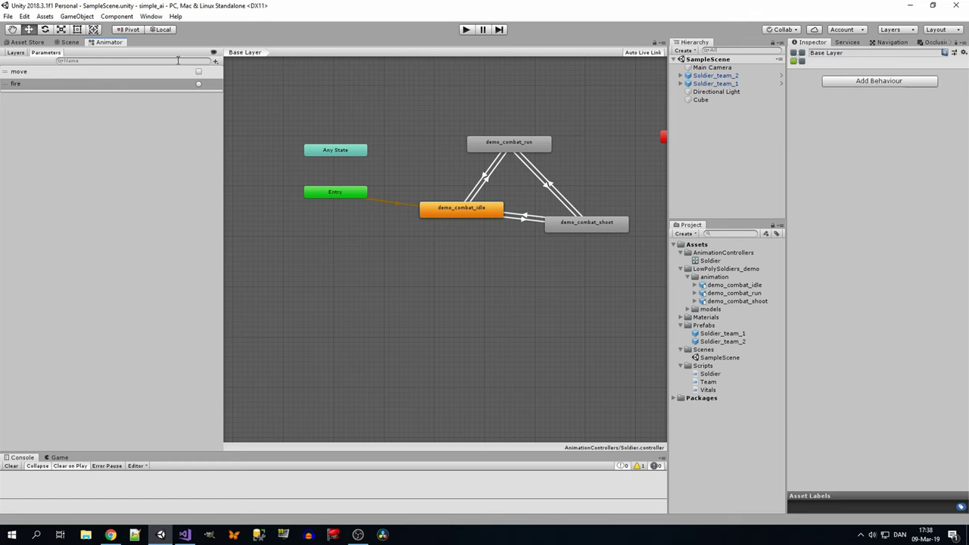
Step: Drag the Soldier controller into the Animator Controller field of Soldier_team_2 and Soldier_team_1
{"action": "key", "text": "a"}
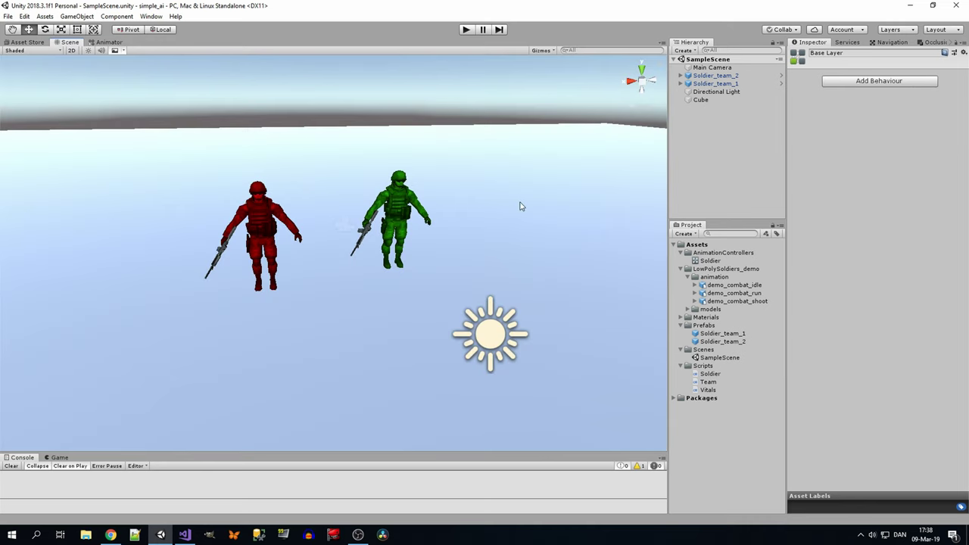
{"action": "middle_click_drag", "start_coordinate": [520, 205], "coordinate": [528, 173]}
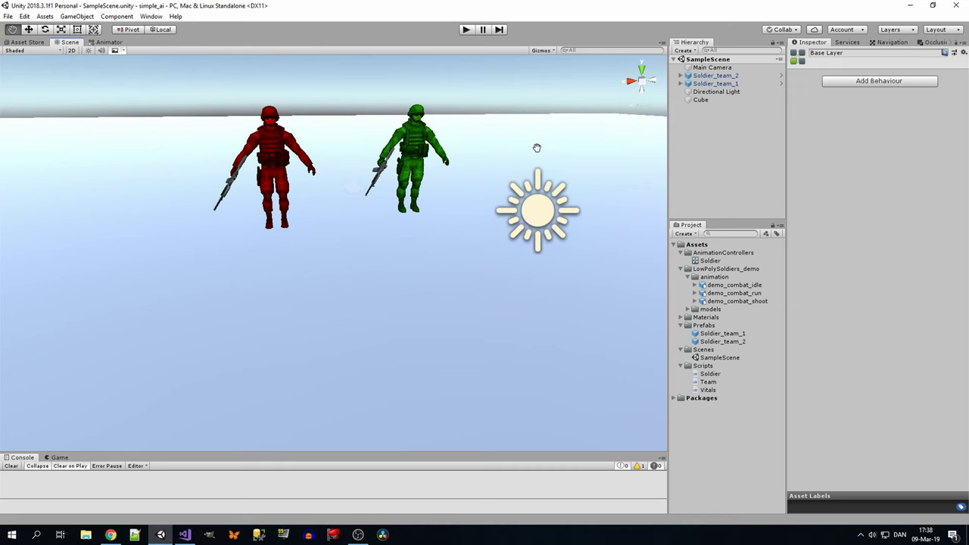
{"action": "left_click", "coordinate": [705, 77]}
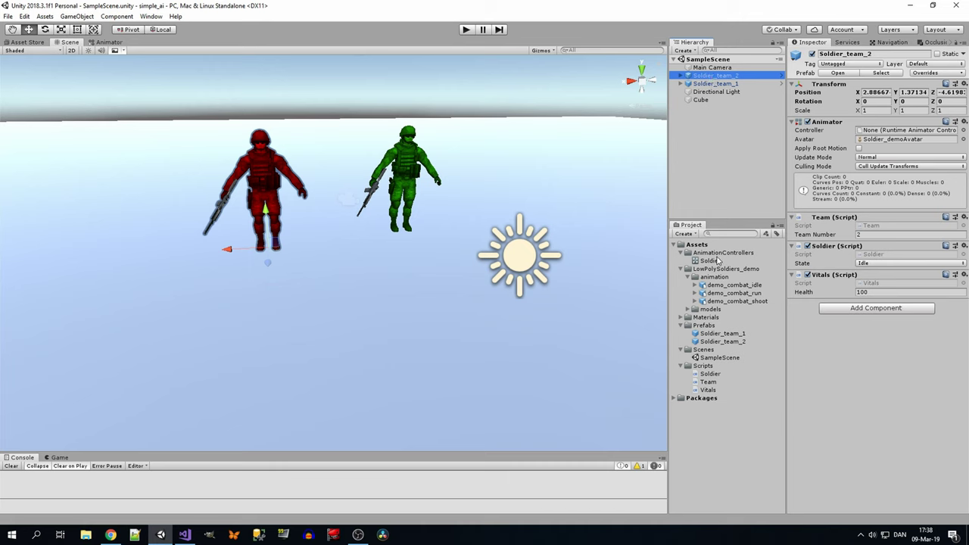
{"action": "left_click_drag", "start_coordinate": [717, 261], "coordinate": [924, 128]}
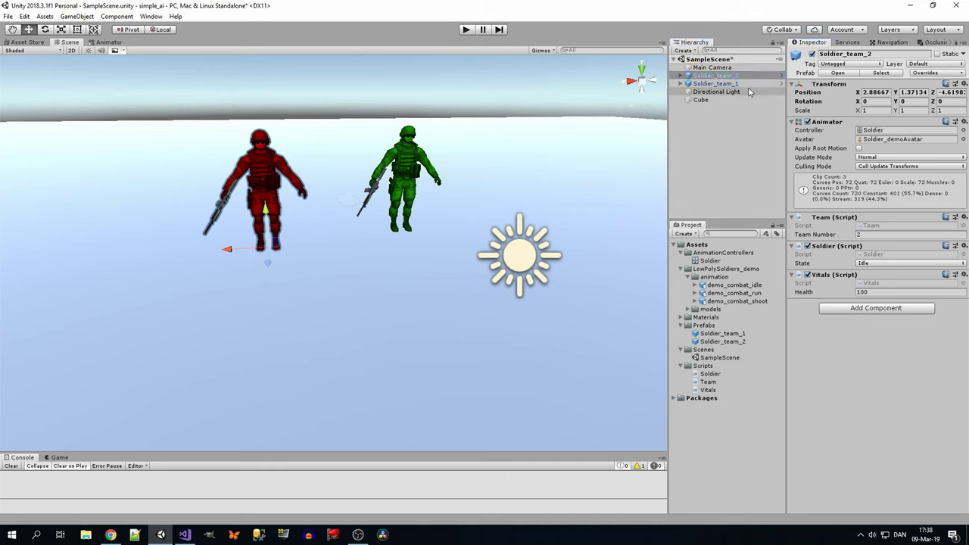
{"action": "left_click", "coordinate": [715, 84]}
{"action": "left_click_drag", "start_coordinate": [710, 261], "coordinate": [875, 130]}
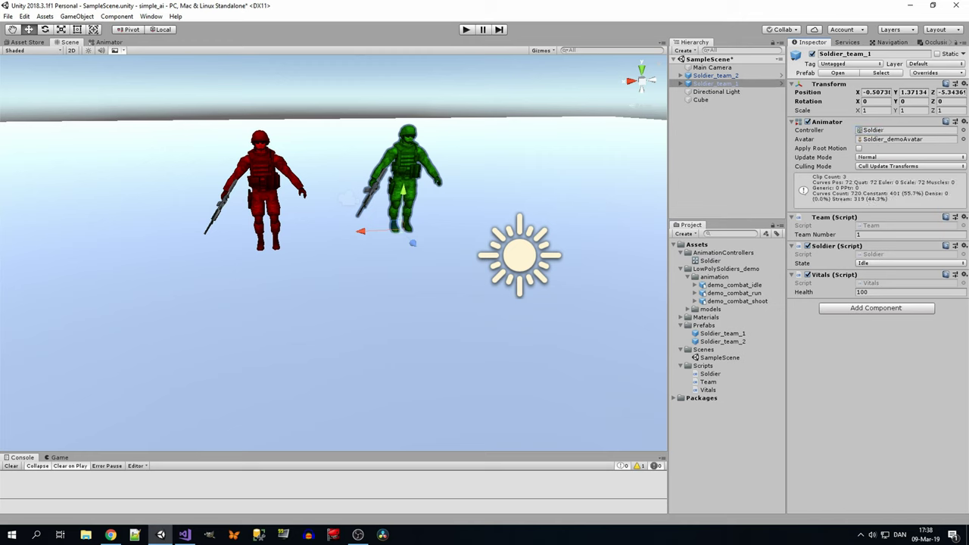
Step: Inspect the Animator component options and open the Soldier_team_1 prefab
{"action": "left_click", "coordinate": [964, 122]}
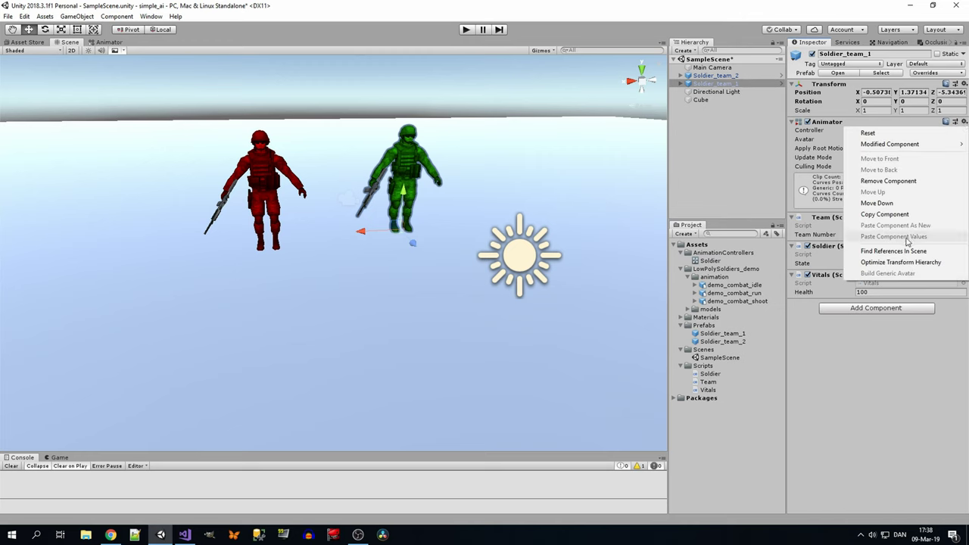
{"action": "left_click", "coordinate": [837, 390]}
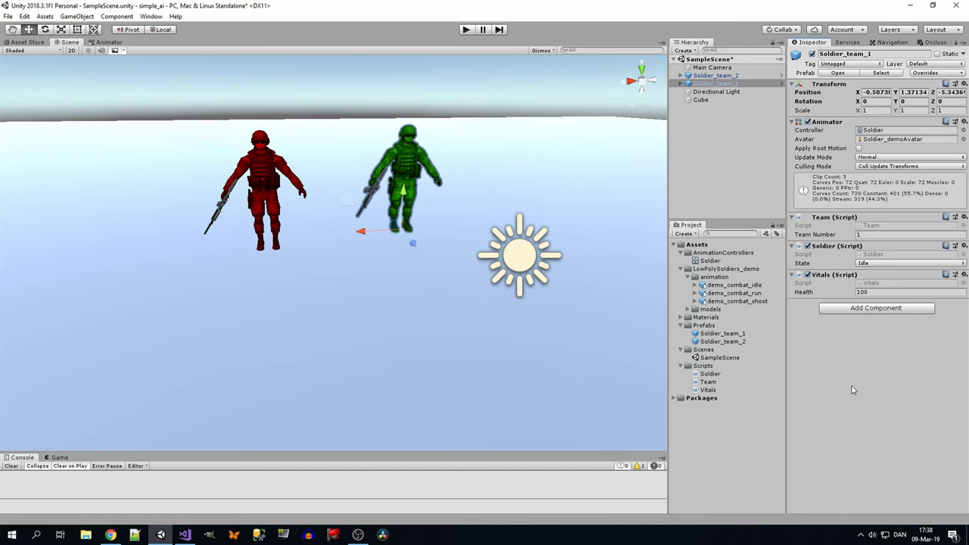
{"action": "left_click", "coordinate": [712, 91]}
{"action": "left_click", "coordinate": [779, 83]}
{"action": "left_click", "coordinate": [780, 84]}
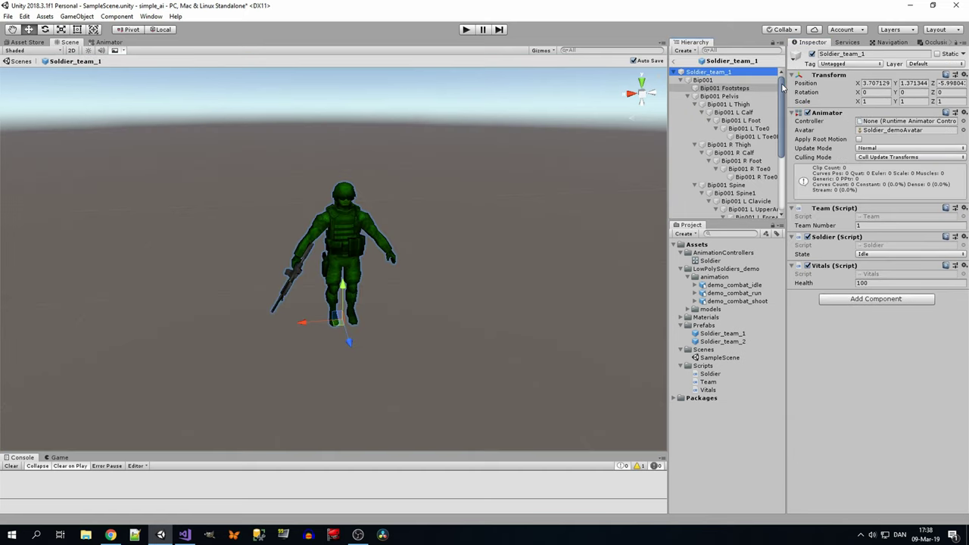
Step: Return to the scene, recheck both soldiers' components, and save the scene
{"action": "left_click", "coordinate": [676, 61]}
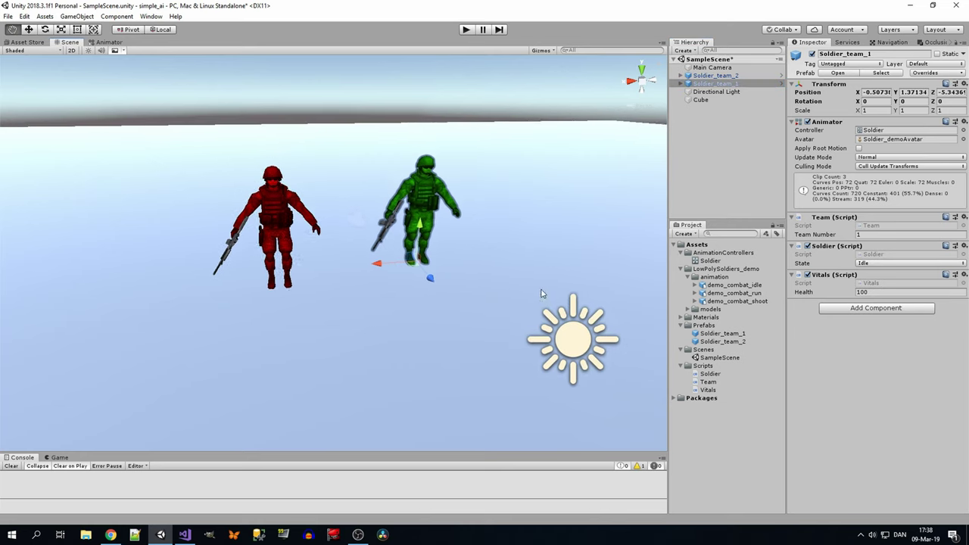
{"action": "left_click", "coordinate": [719, 125]}
{"action": "left_click", "coordinate": [724, 84]}
{"action": "left_click", "coordinate": [725, 75]}
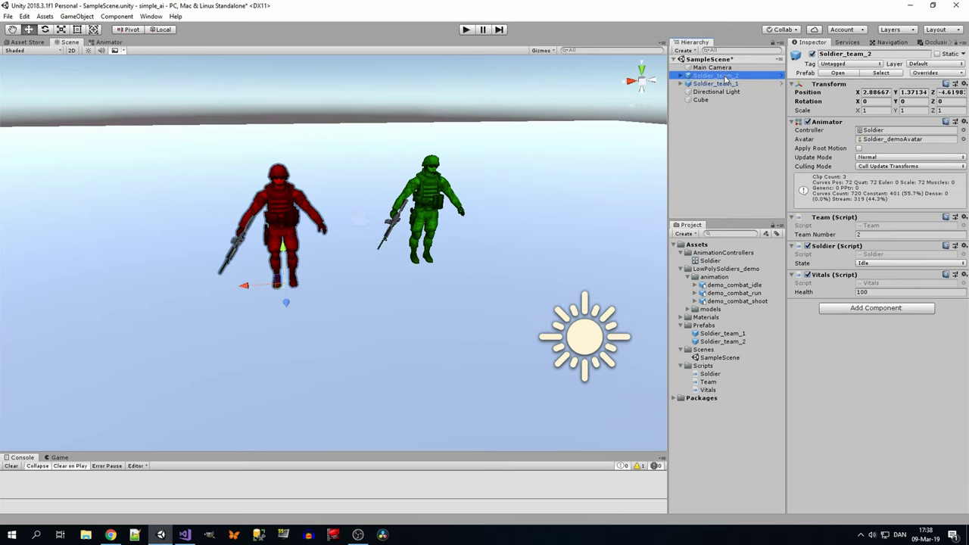
{"action": "left_click", "coordinate": [724, 83]}
{"action": "left_click", "coordinate": [712, 143]}
{"action": "key", "text": "ctrl+s"}
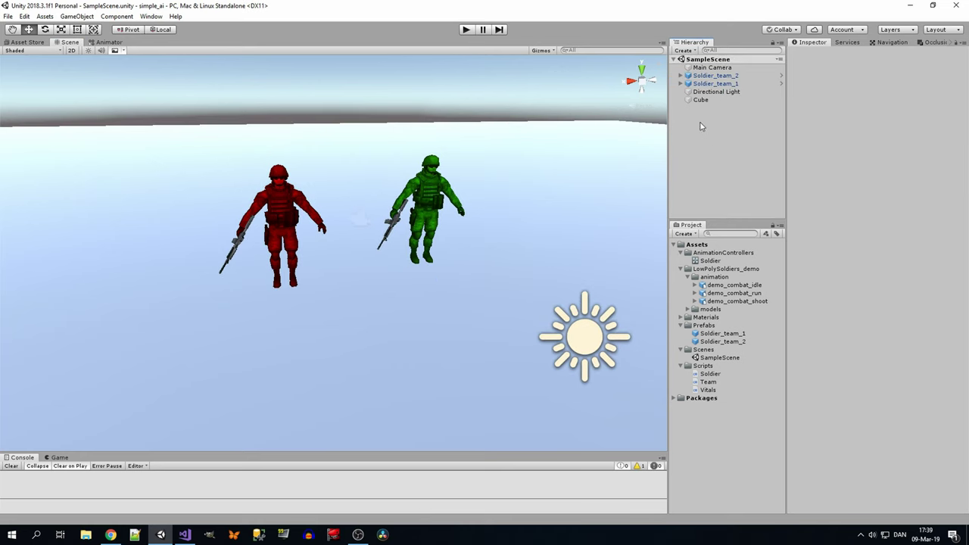
Step: Play the scene to watch both soldiers animate, stop it, and switch to Visual Studio
{"action": "left_click", "coordinate": [466, 30]}
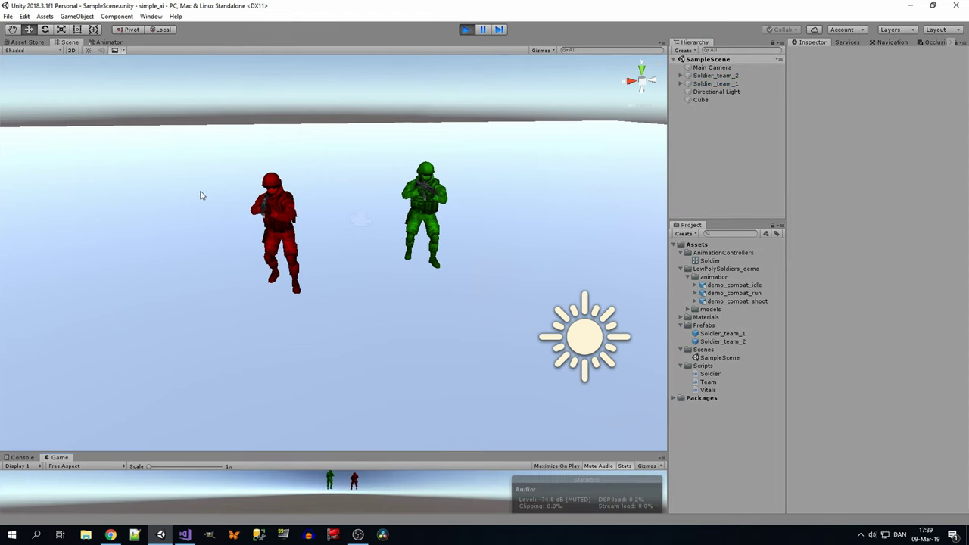
{"action": "scroll", "coordinate": [261, 186], "scroll_direction": "up", "scroll_amount": 2}
{"action": "scroll", "coordinate": [268, 208], "scroll_direction": "up", "scroll_amount": 1}
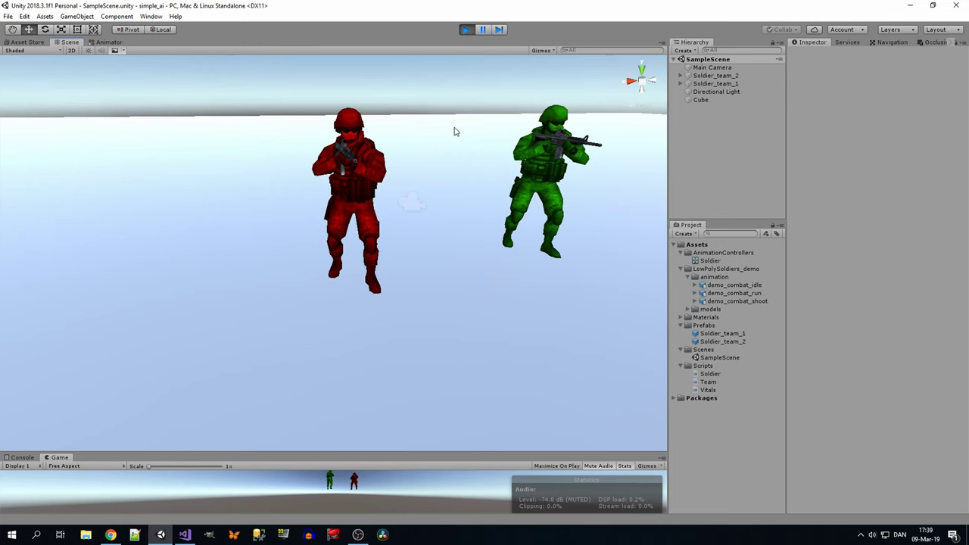
{"action": "left_click", "coordinate": [467, 30]}
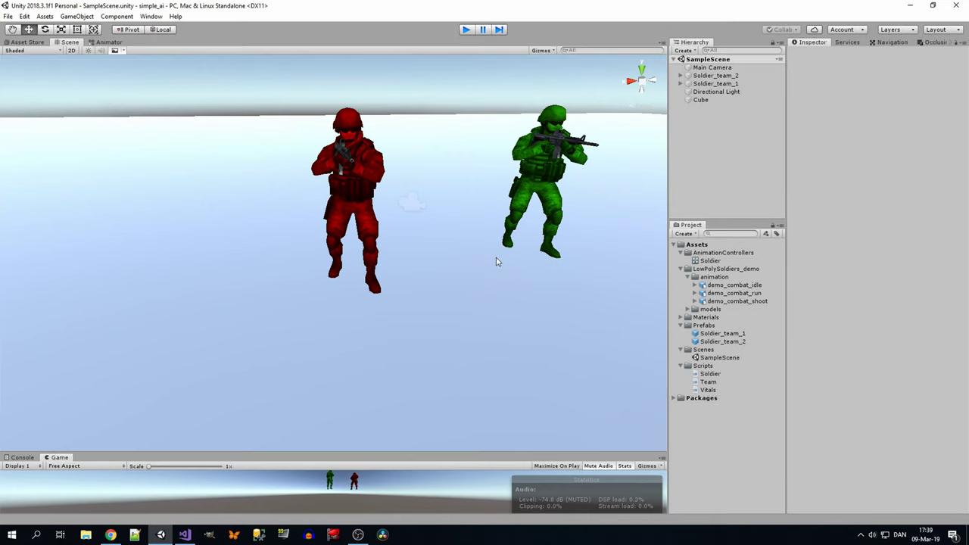
{"action": "scroll", "coordinate": [465, 266], "scroll_direction": "down", "scroll_amount": 3}
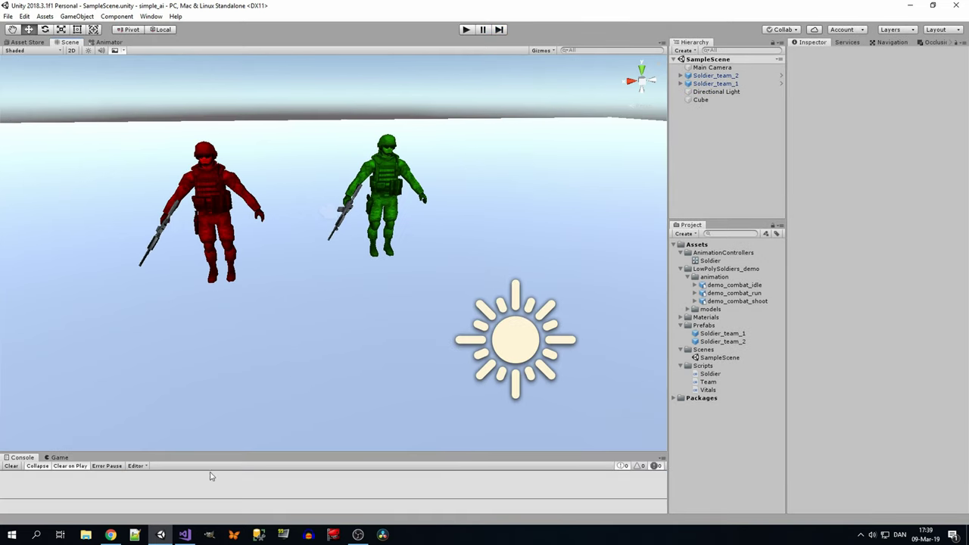
{"action": "left_click", "coordinate": [188, 536]}
{"action": "left_click", "coordinate": [200, 230]}
{"action": "scroll", "coordinate": [200, 301], "scroll_direction": "down", "scroll_amount": 7}
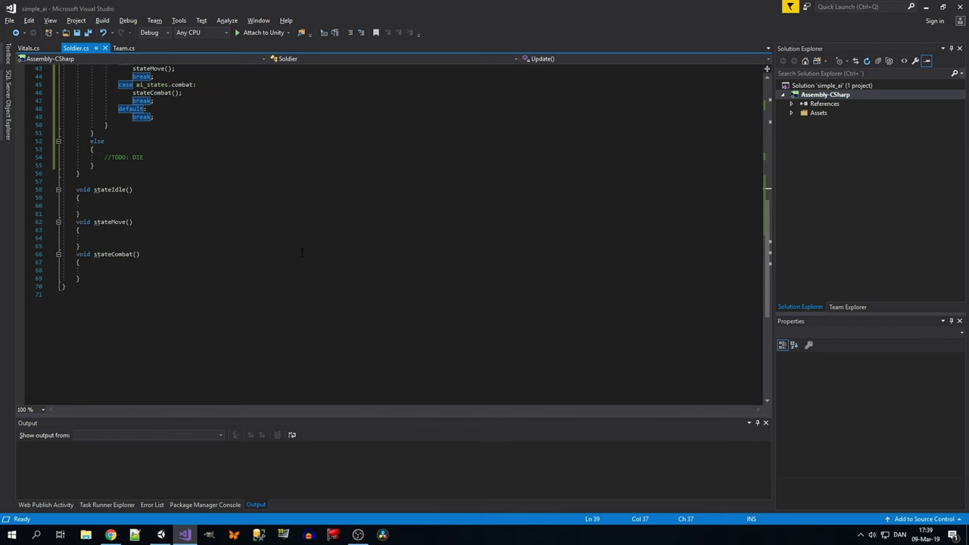
{"action": "scroll", "coordinate": [200, 301], "scroll_direction": "up", "scroll_amount": 3}
{"action": "left_click", "coordinate": [204, 301]}
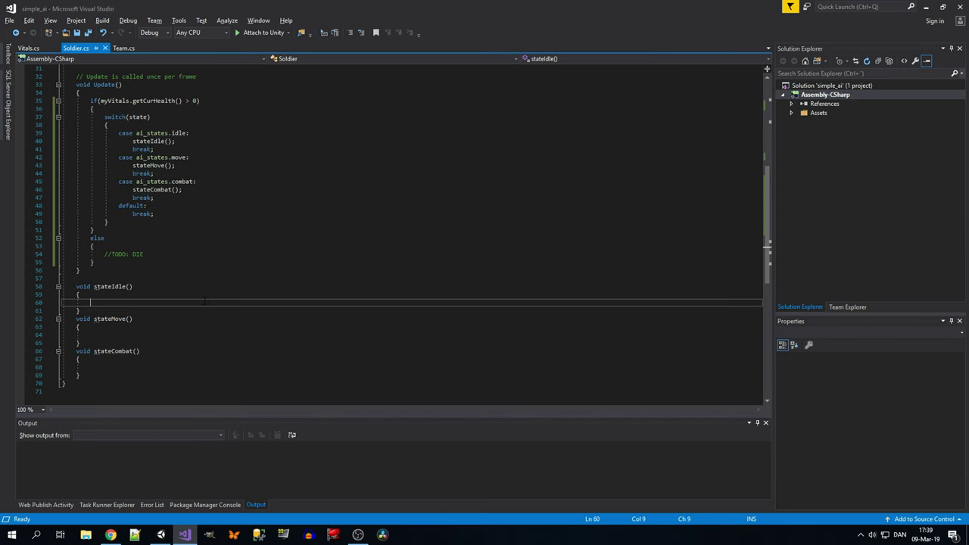
{"action": "scroll", "coordinate": [204, 303], "scroll_direction": "down", "scroll_amount": 2}
{"action": "scroll", "coordinate": [205, 303], "scroll_direction": "up", "scroll_amount": 1}
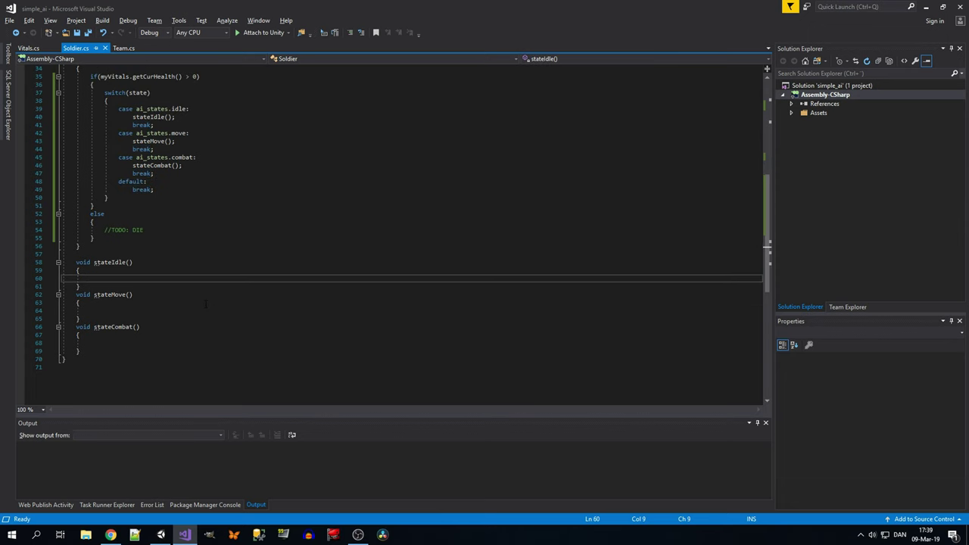
{"action": "scroll", "coordinate": [204, 303], "scroll_direction": "down", "scroll_amount": 2}
{"action": "scroll", "coordinate": [205, 304], "scroll_direction": "down", "scroll_amount": 1}
{"action": "key", "text": "XF86AudioLowerVolume"}
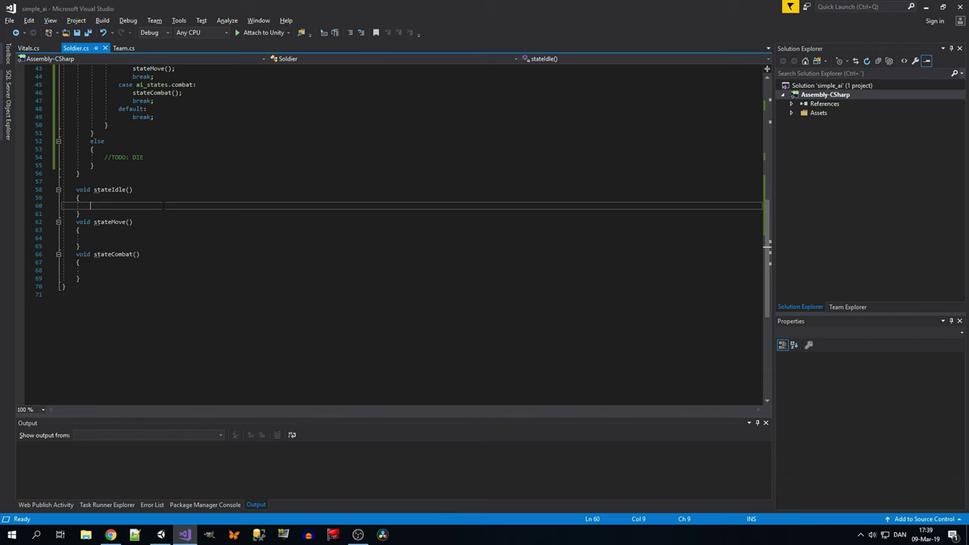
{"action": "scroll", "coordinate": [163, 205], "scroll_direction": "up", "scroll_amount": 6}
Step: Below the anim field, declare '[SerializeField] float minAttackDistance = 10, maxAttackDistance = 15;'
{"action": "scroll", "coordinate": [164, 201], "scroll_direction": "up", "scroll_amount": 8}
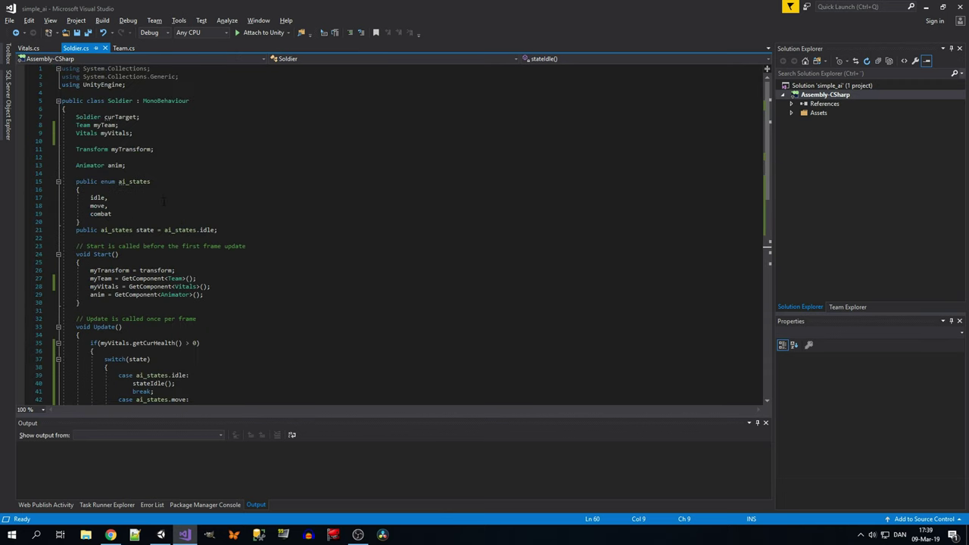
{"action": "left_click", "coordinate": [277, 174]}
{"action": "left_click", "coordinate": [294, 164]}
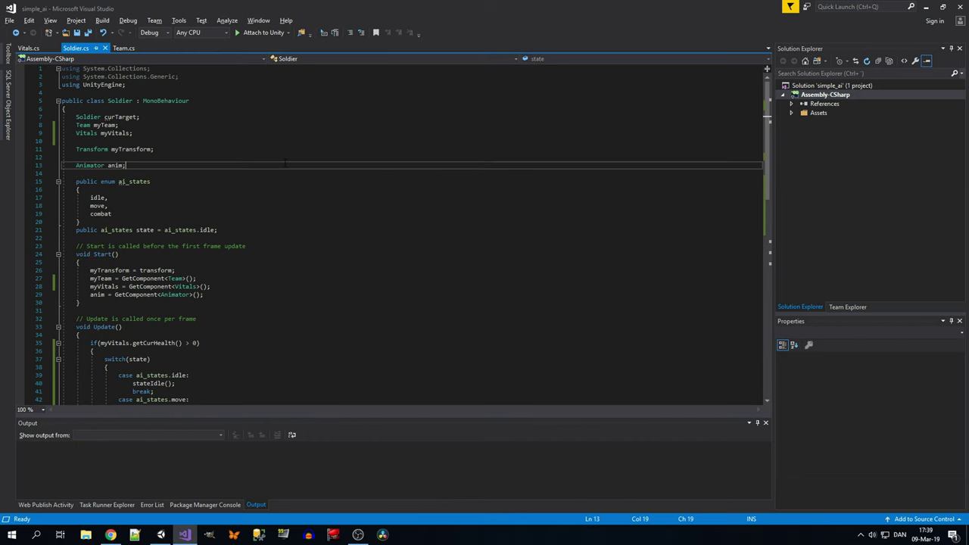
{"action": "key", "text": "Return"}
{"action": "key", "text": "Return"}
{"action": "type", "text": "[S"}
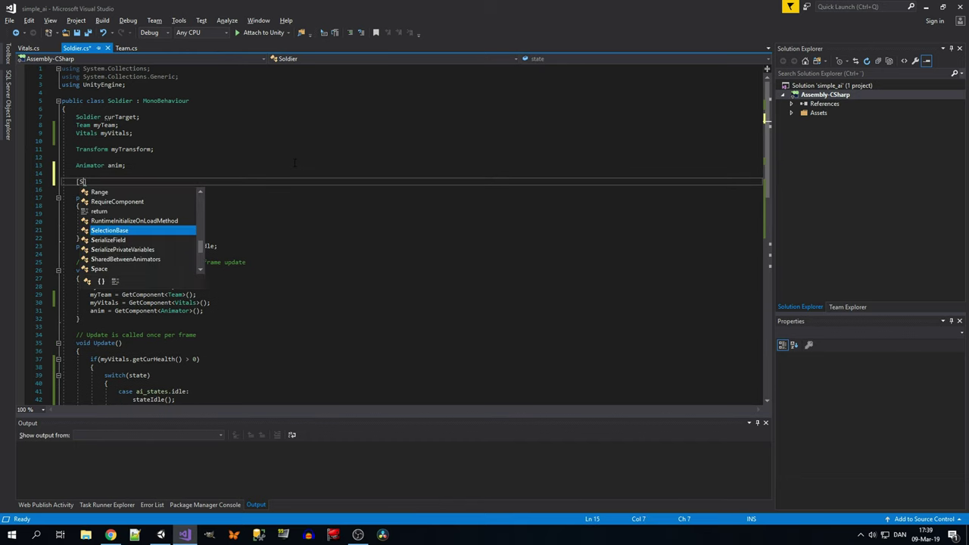
{"action": "type", "text": "erializeField] "}
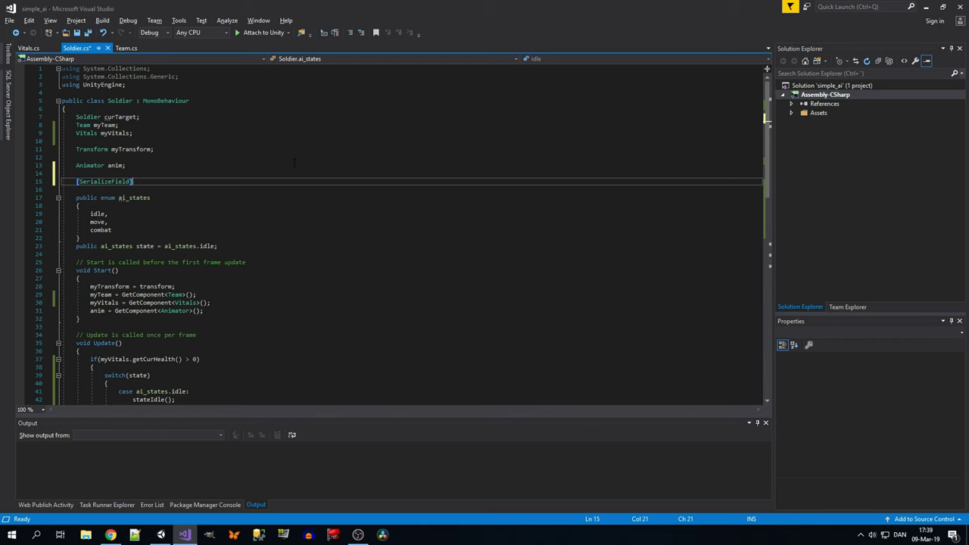
{"action": "type", "text": "float mi"}
{"action": "type", "text": "nAttackD"}
{"action": "type", "text": "istance ="}
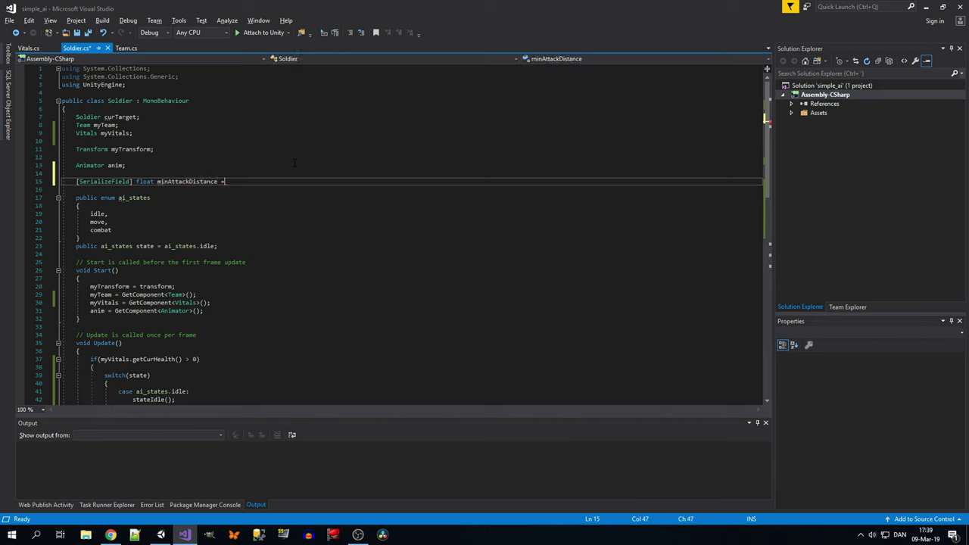
{"action": "type", "text": " 10, "}
{"action": "type", "text": "float m"}
{"action": "type", "text": "ax"}
{"action": "type", "text": "AttackDi"}
{"action": "type", "text": "stance"}
{"action": "mouse_move", "coordinate": [249, 182]}
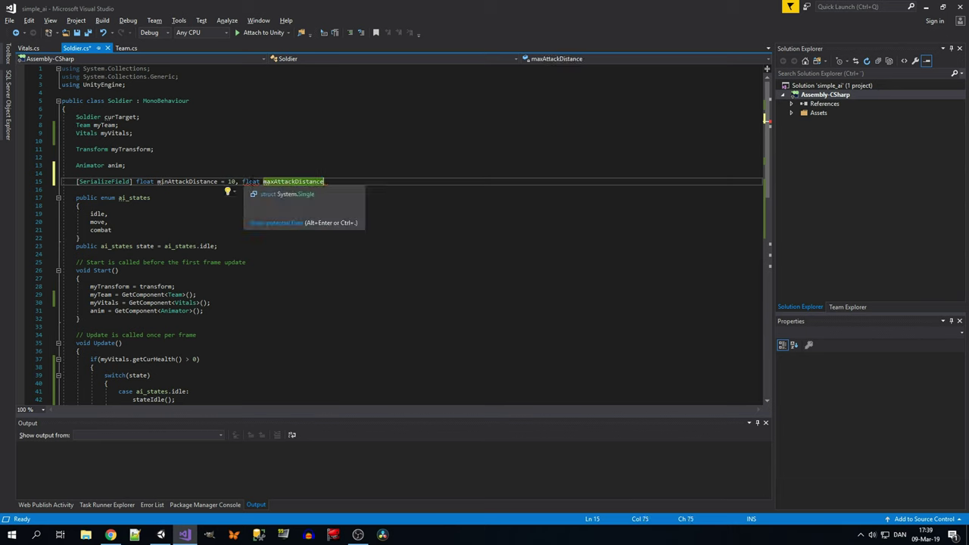
{"action": "left_click_drag", "start_coordinate": [261, 182], "coordinate": [240, 182]}
{"action": "key", "text": "BackSpace"}
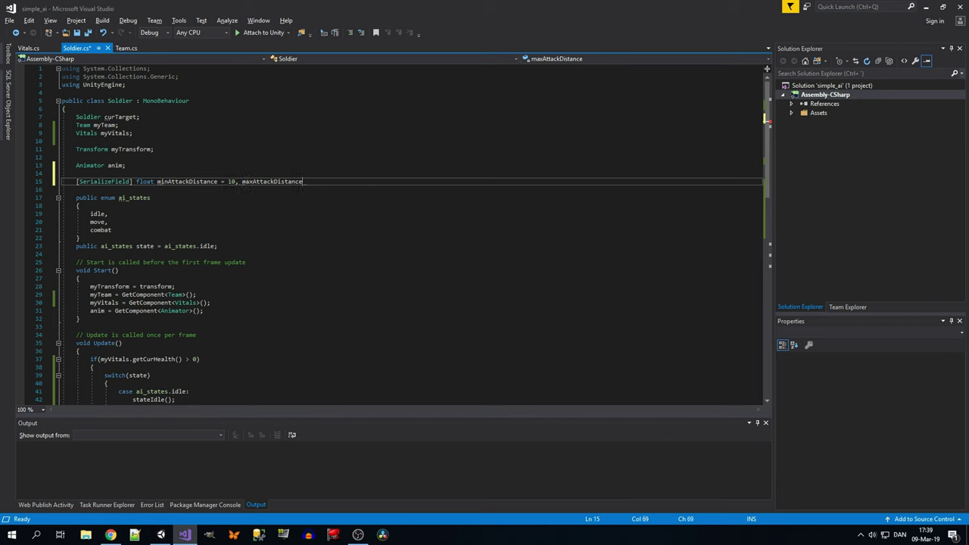
{"action": "type", "text": "= "}
{"action": "type", "text": "15;"}
{"action": "left_click", "coordinate": [334, 167]}
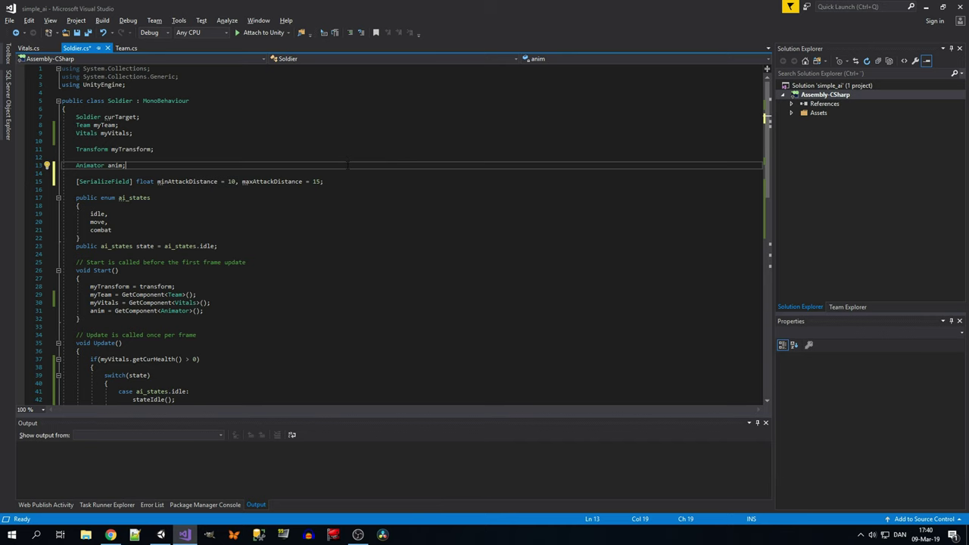
Step: Start an if statement in stateIdle that checks curTarget != null
{"action": "scroll", "coordinate": [402, 234], "scroll_direction": "down", "scroll_amount": 2}
{"action": "scroll", "coordinate": [403, 234], "scroll_direction": "down", "scroll_amount": 1}
{"action": "scroll", "coordinate": [403, 234], "scroll_direction": "down", "scroll_amount": 4}
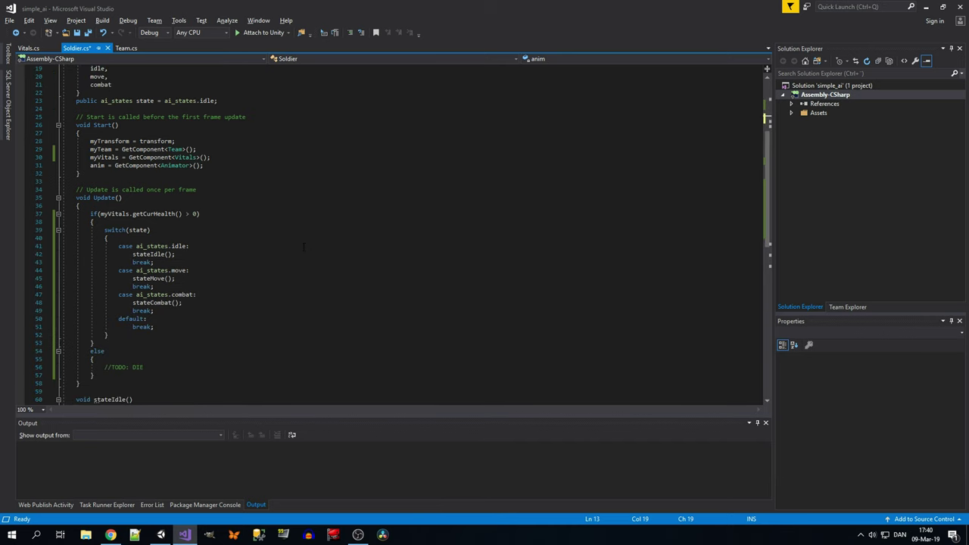
{"action": "scroll", "coordinate": [403, 234], "scroll_direction": "down", "scroll_amount": 6}
{"action": "left_click", "coordinate": [192, 245]}
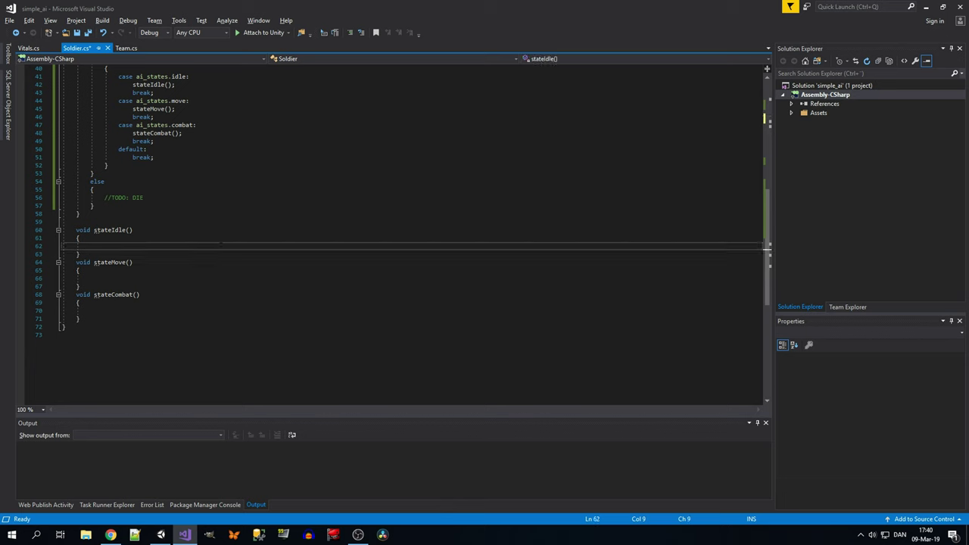
{"action": "type", "text": "if"}
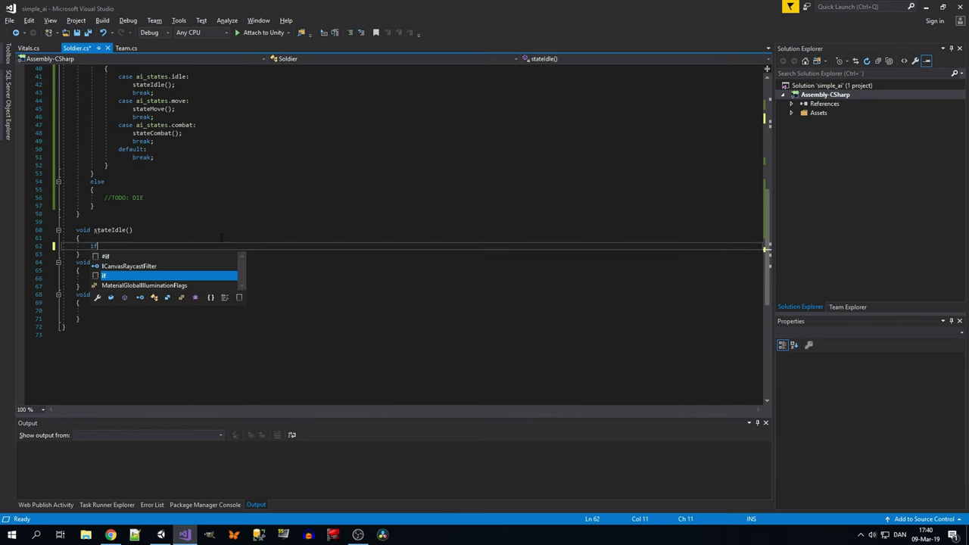
{"action": "type", "text": "("}
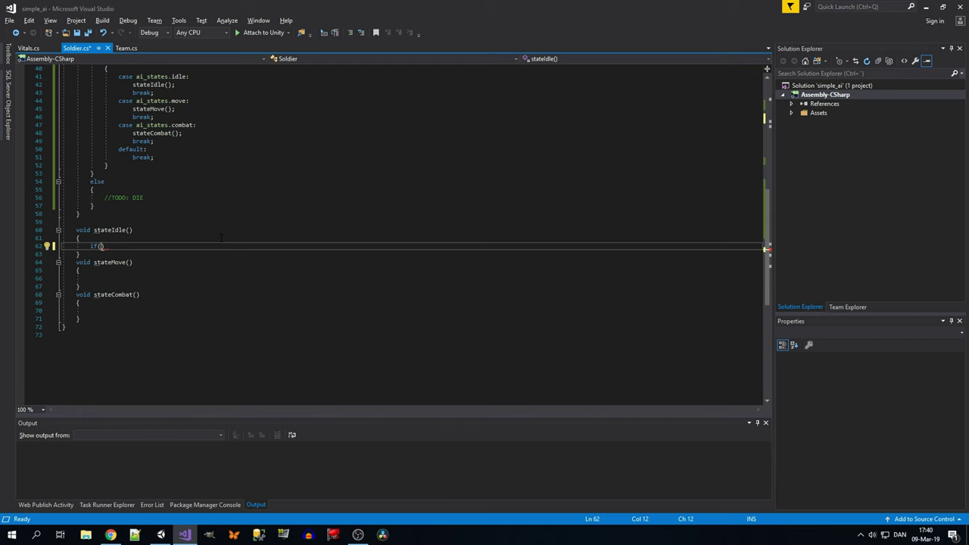
{"action": "type", "text": "t"}
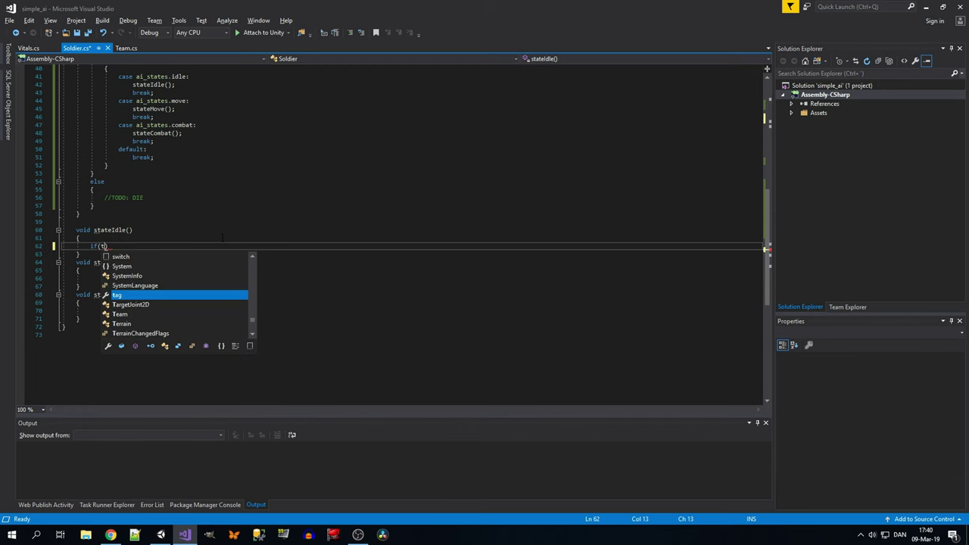
{"action": "type", "text": "ar"}
{"action": "key", "text": "BackSpace"}
{"action": "key", "text": "BackSpace"}
{"action": "key", "text": "BackSpace"}
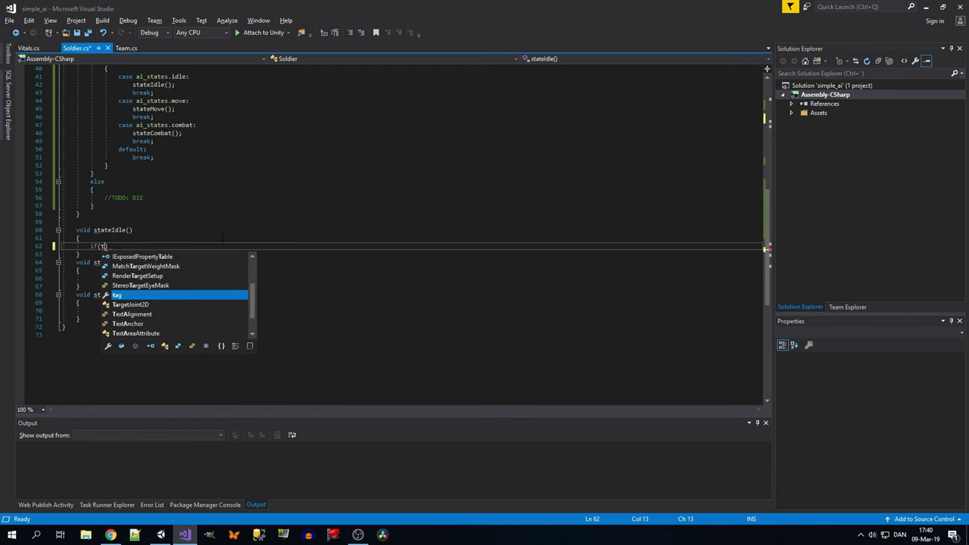
{"action": "type", "text": "cur"}
{"action": "key", "text": "Tab"}
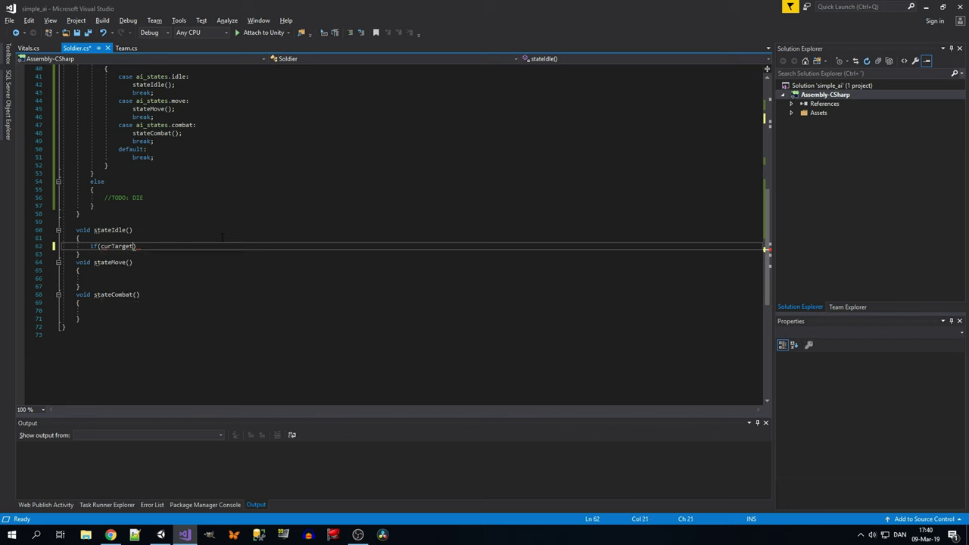
{"action": "type", "text": "!= null"}
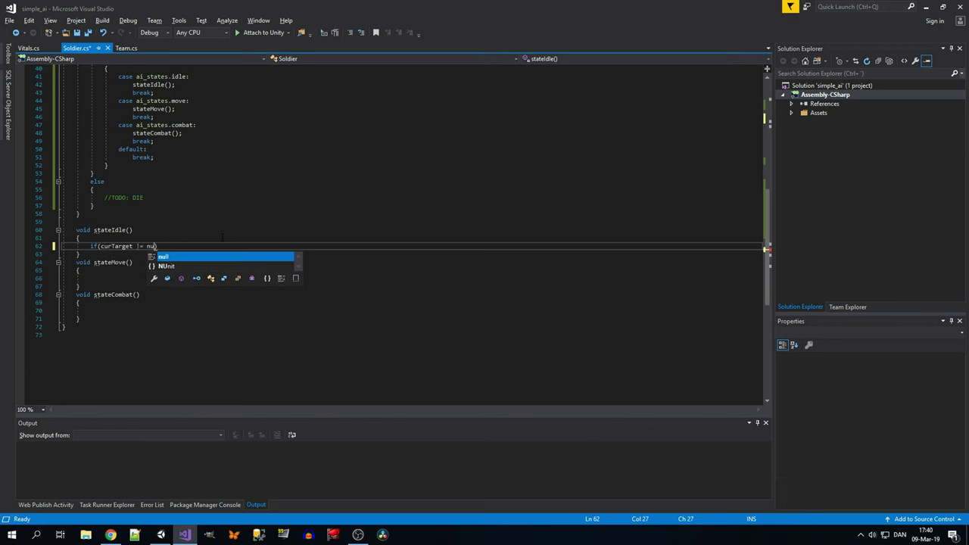
{"action": "type", "text": " &&"}
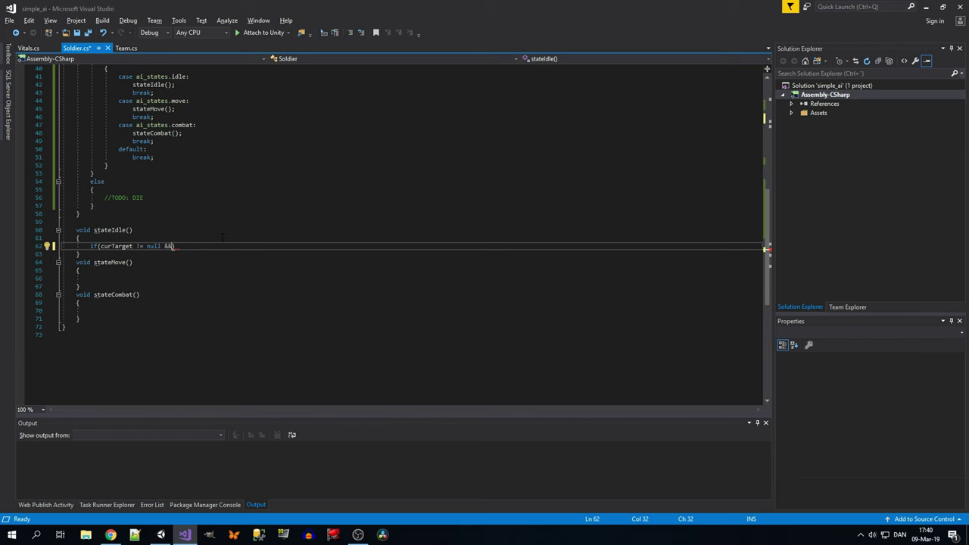
{"action": "type", "text": " curt"}
{"action": "key", "text": "Tab"}
Step: Extend the condition with && curTarget.GetComponent<Vitals>().getCurHealth() > 0 and open an empty brace block
{"action": "type", "text": ".get<"}
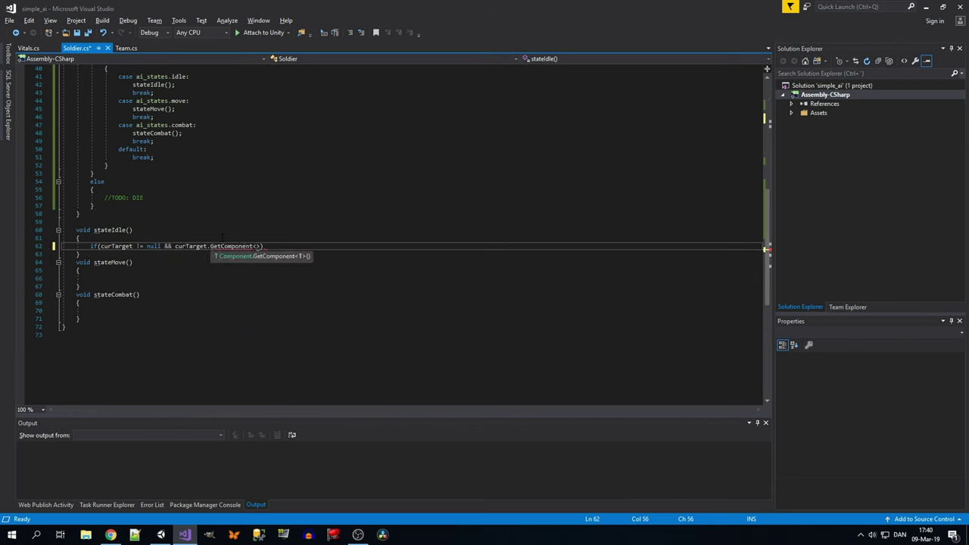
{"action": "type", "text": "vit"}
{"action": "key", "text": "Tab"}
{"action": "type", "text": ">()"}
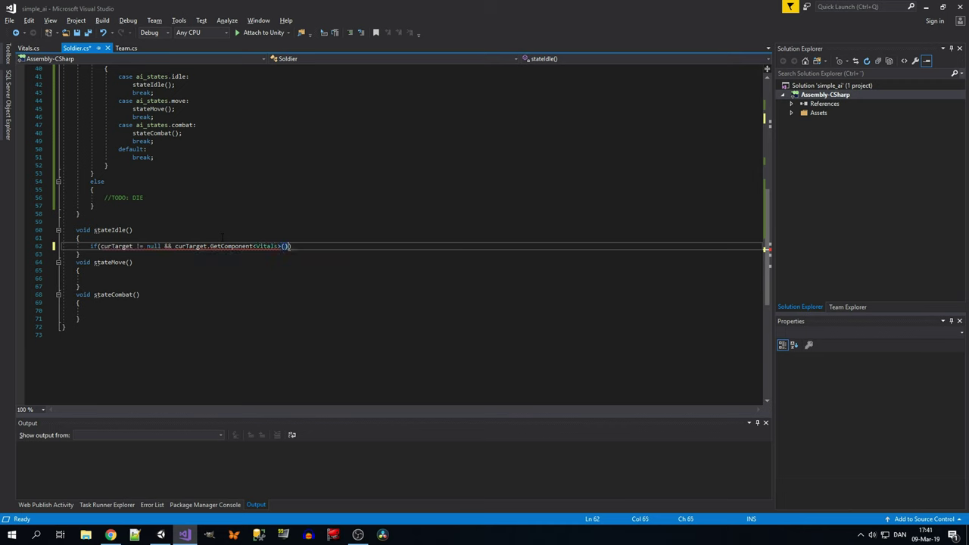
{"action": "type", "text": ".getc"}
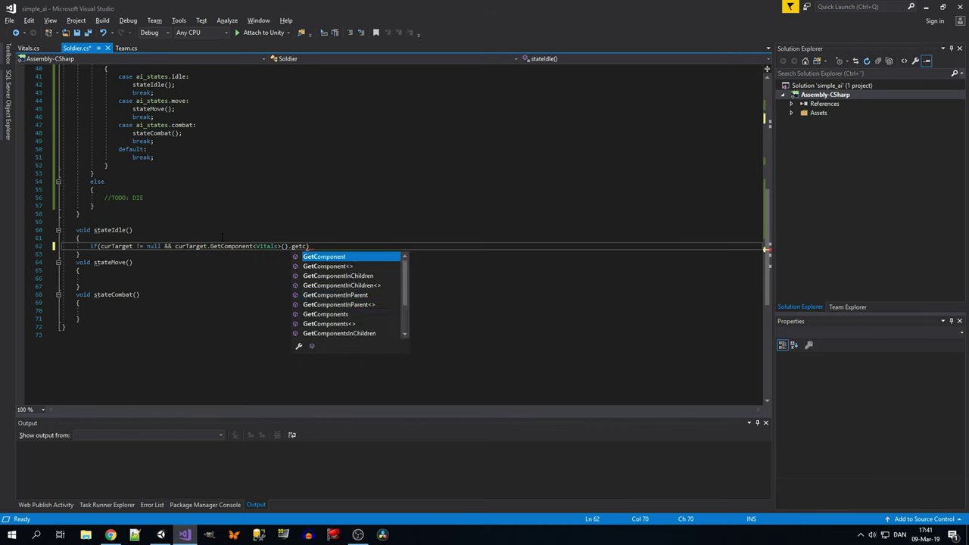
{"action": "type", "text": "urh"}
{"action": "key", "text": "Tab"}
{"action": "type", "text": "() >"}
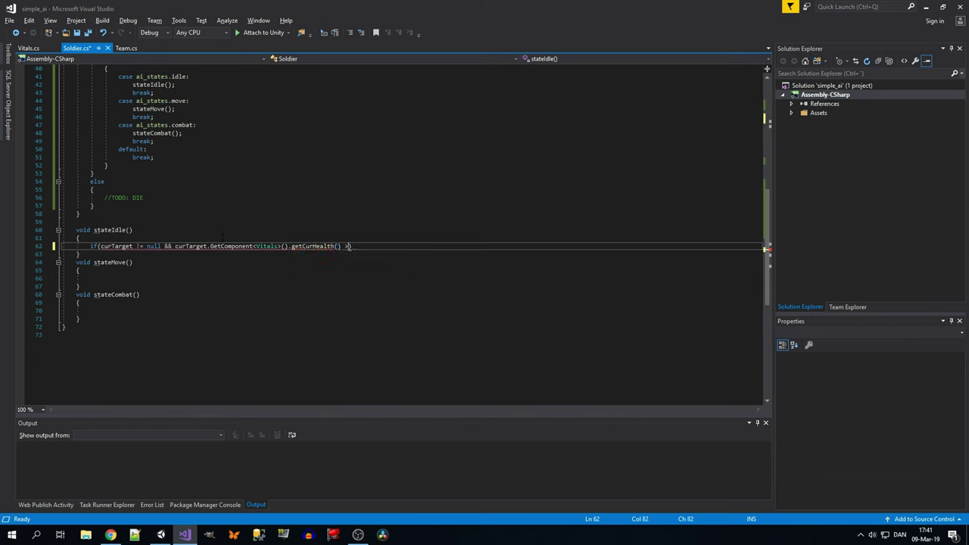
{"action": "type", "text": " 0)"}
{"action": "key", "text": "Return"}
{"action": "type", "text": "{"}
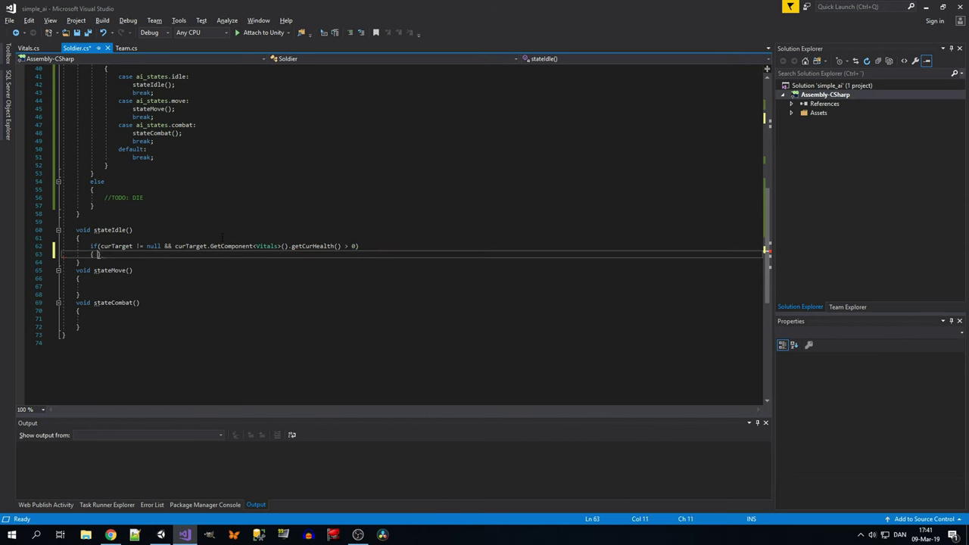
{"action": "key", "text": "Return"}
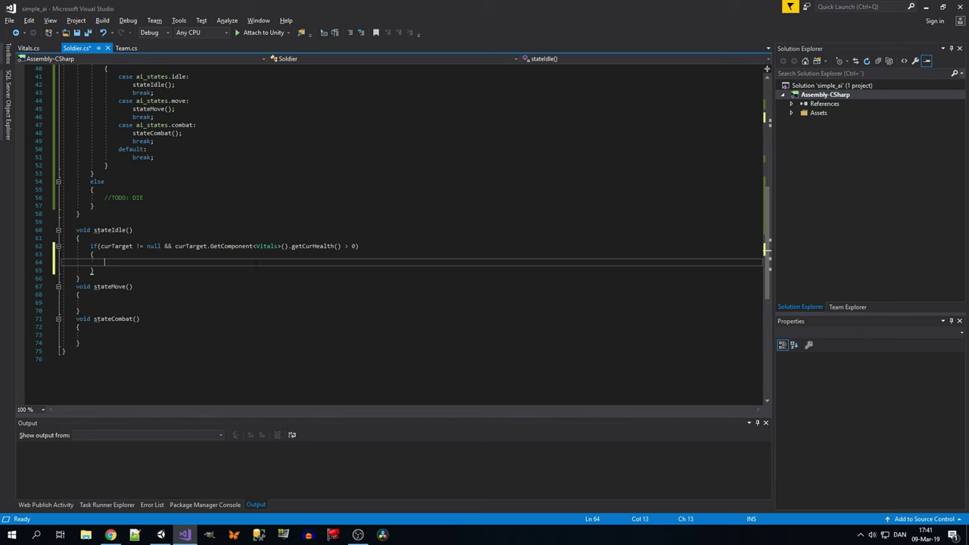
Step: Begin a nested if comparing Vector3.Distance(myTransform.position, curTarget.transform.position) against maxAttackDistance
{"action": "type", "text": "if("}
{"action": "type", "text": "Vector2"}
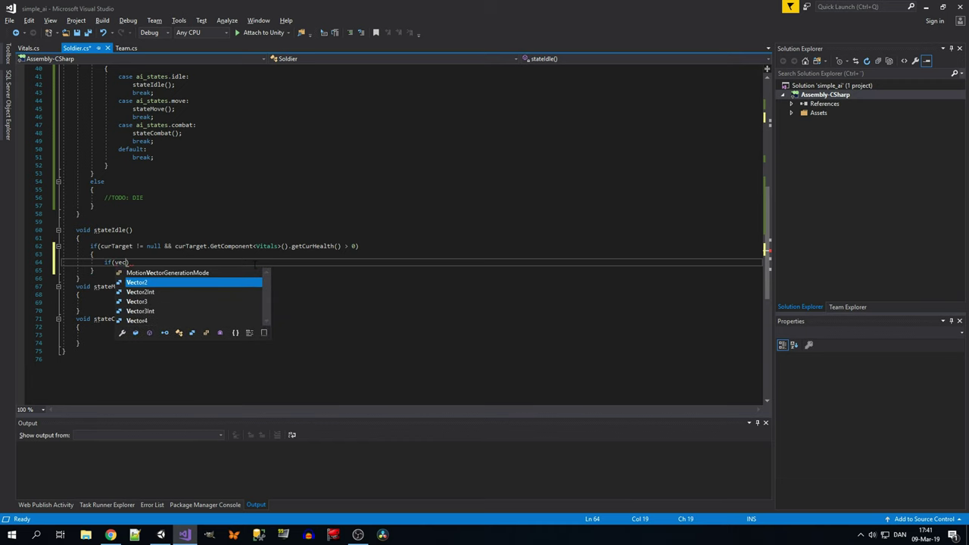
{"action": "key", "text": "BackSpace"}
{"action": "type", "text": "3."}
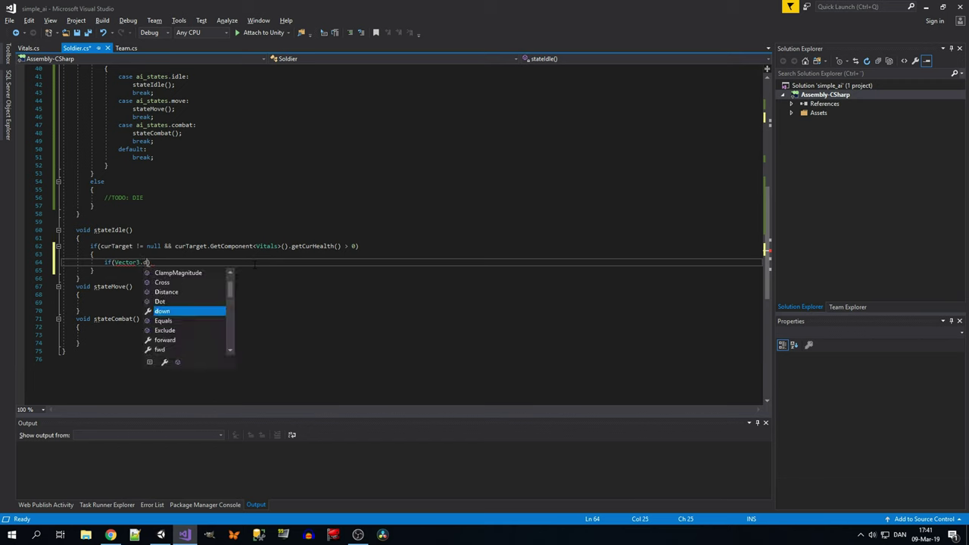
{"action": "type", "text": "di(myt"}
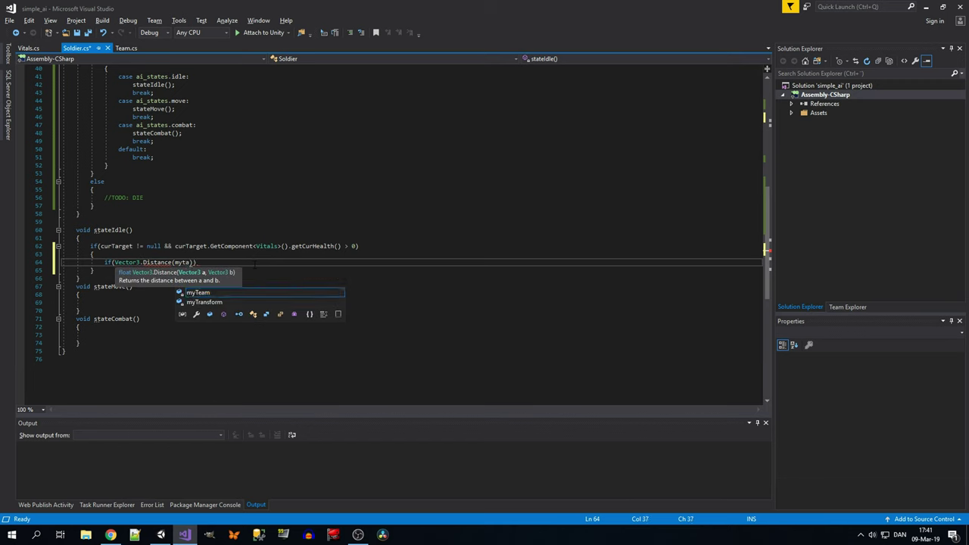
{"action": "type", "text": "a"}
{"action": "key", "text": "Return"}
{"action": "key", "text": "ctrl+z"}
{"action": "key", "text": "BackSpace"}
{"action": "type", "text": "r"}
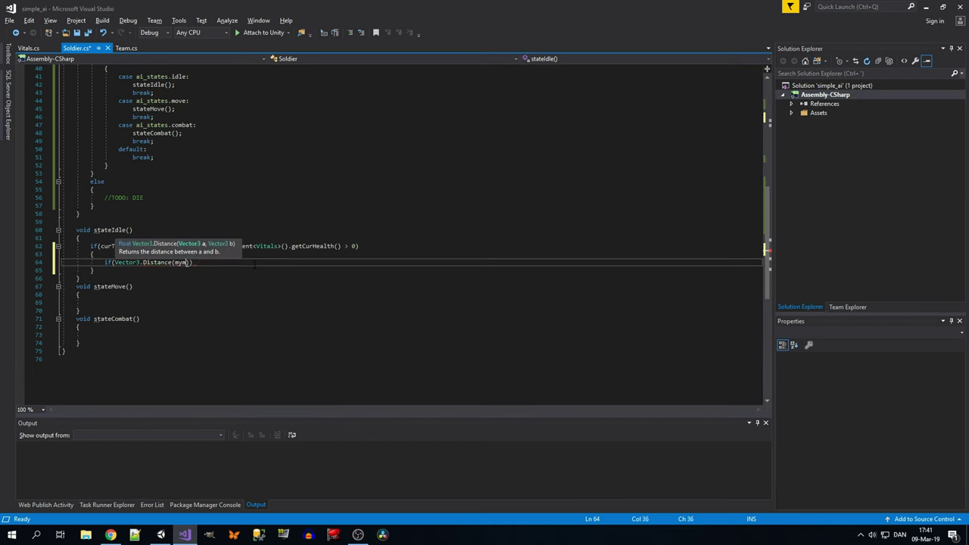
{"action": "key", "text": "BackSpace"}
{"action": "key", "text": "BackSpace"}
{"action": "type", "text": "Transform."}
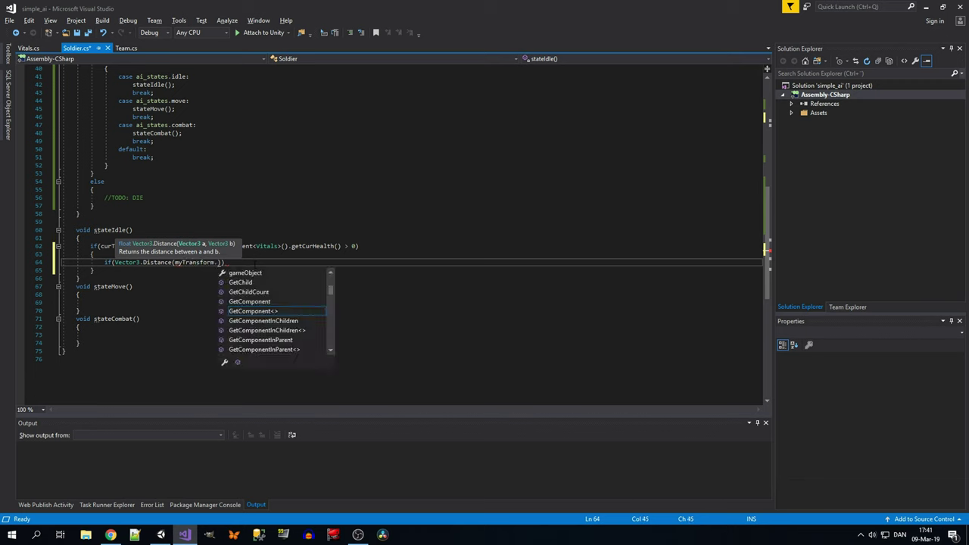
{"action": "type", "text": "position, c"}
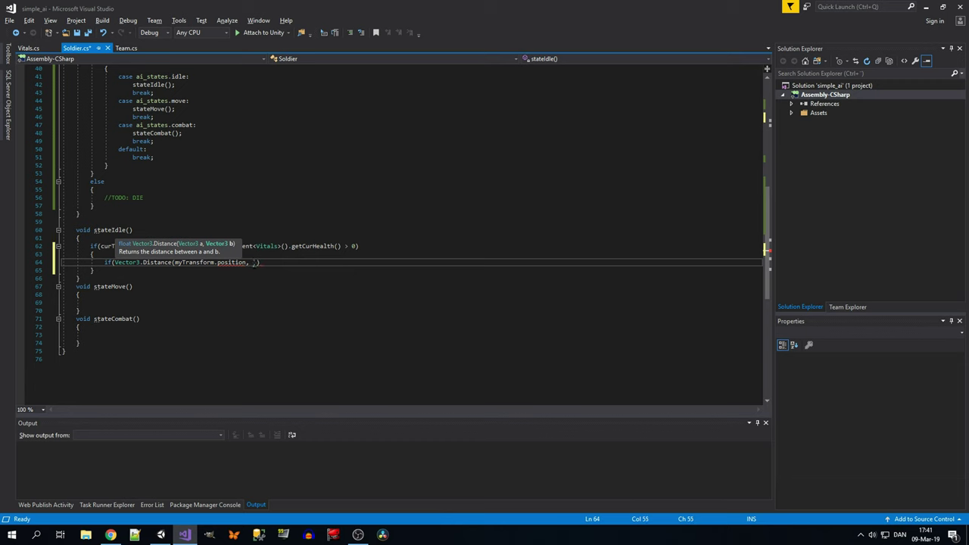
{"action": "type", "text": "urTarget."}
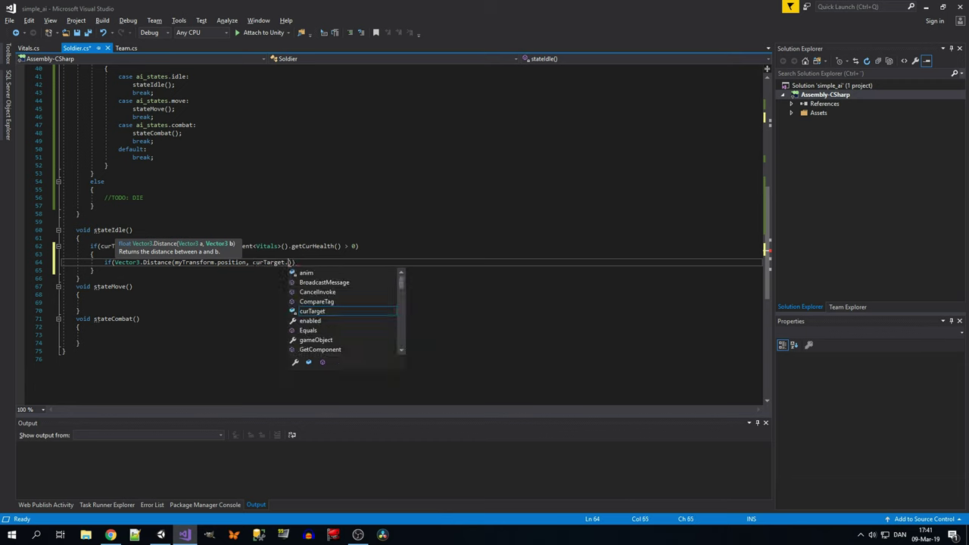
{"action": "type", "text": "ta"}
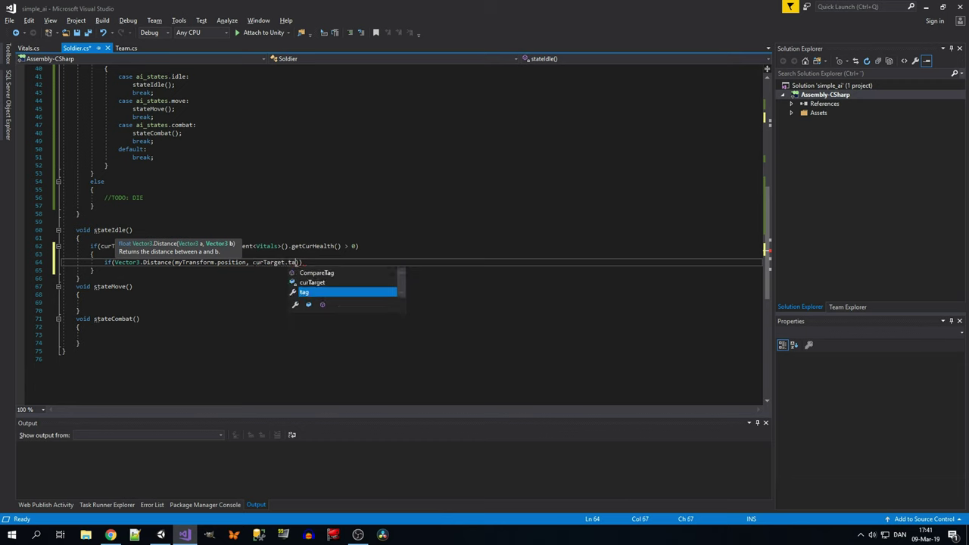
{"action": "key", "text": "BackSpace"}
{"action": "type", "text": "ransform.position"}
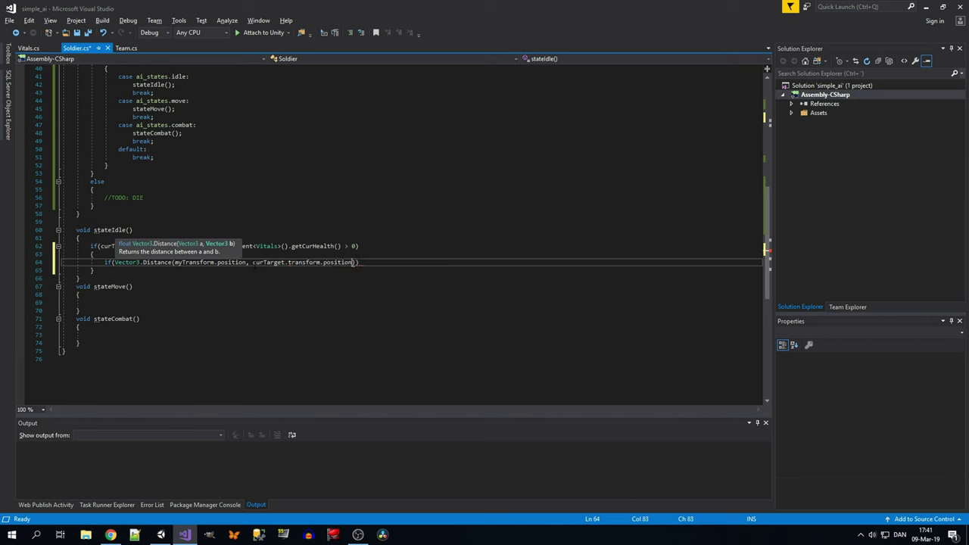
{"action": "type", "text": ")"}
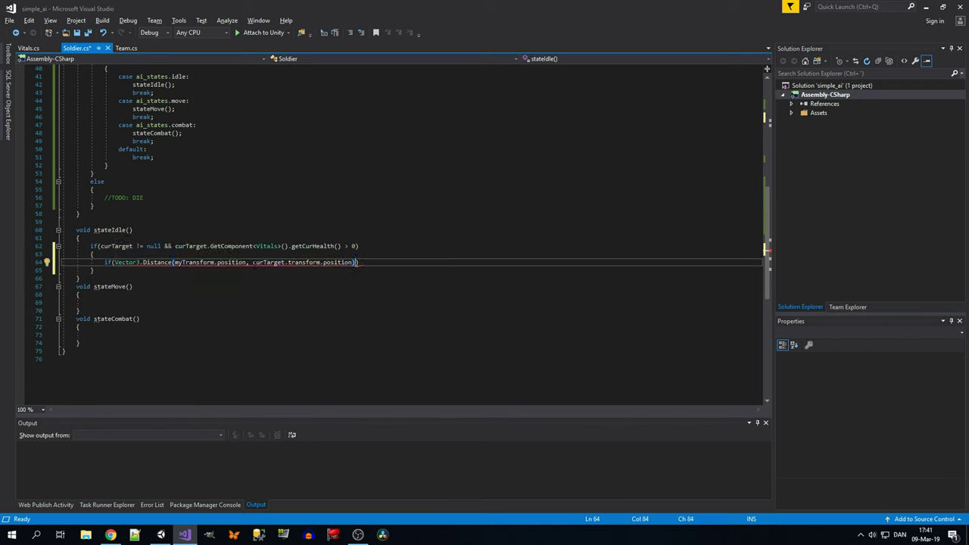
{"action": "type", "text": " <"}
{"action": "type", "text": " ma"}
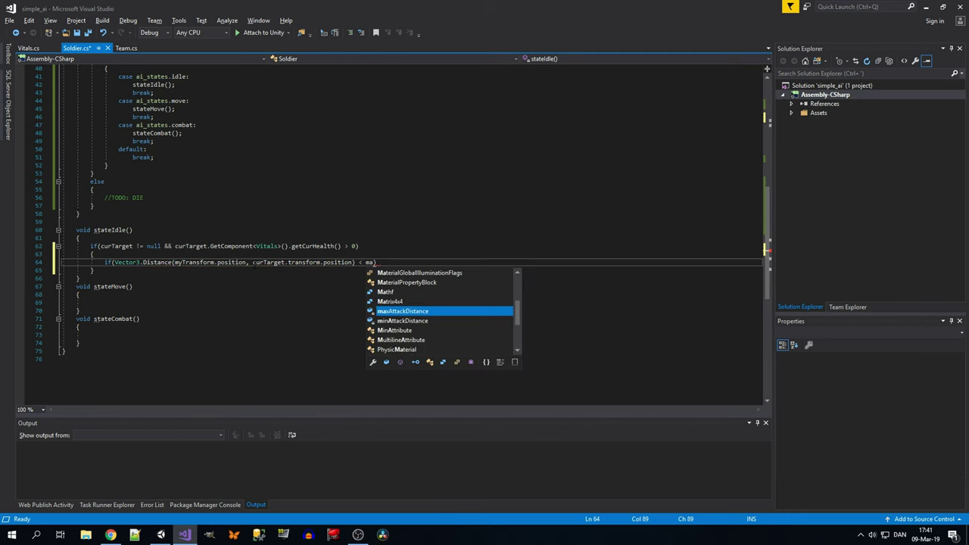
{"action": "type", "text": "xAttackDistance"}
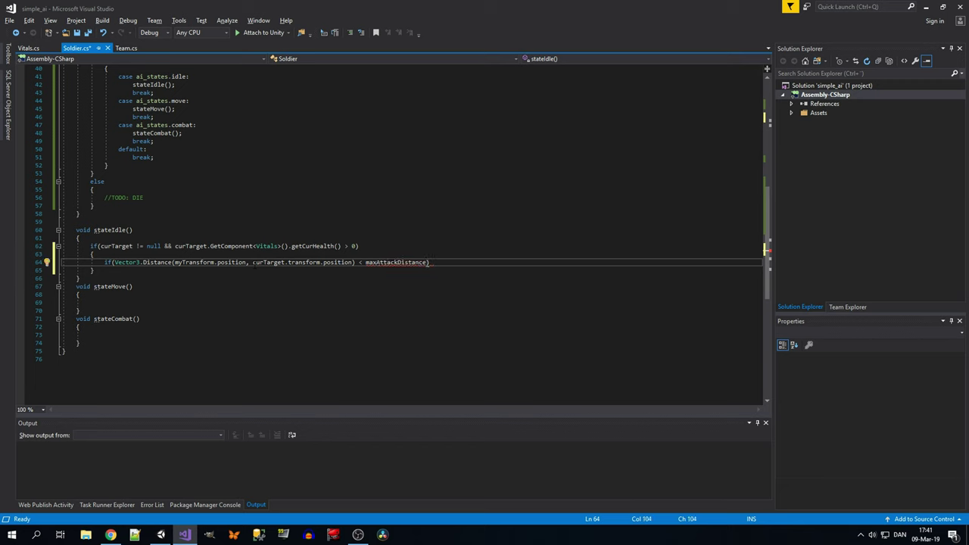
{"action": "type", "text": " &&"}
Step: Make it <= maxAttackDistance and add a second distance check >= minAttackDistance after &&
{"action": "left_click", "coordinate": [360, 262]}
{"action": "type", "text": "="}
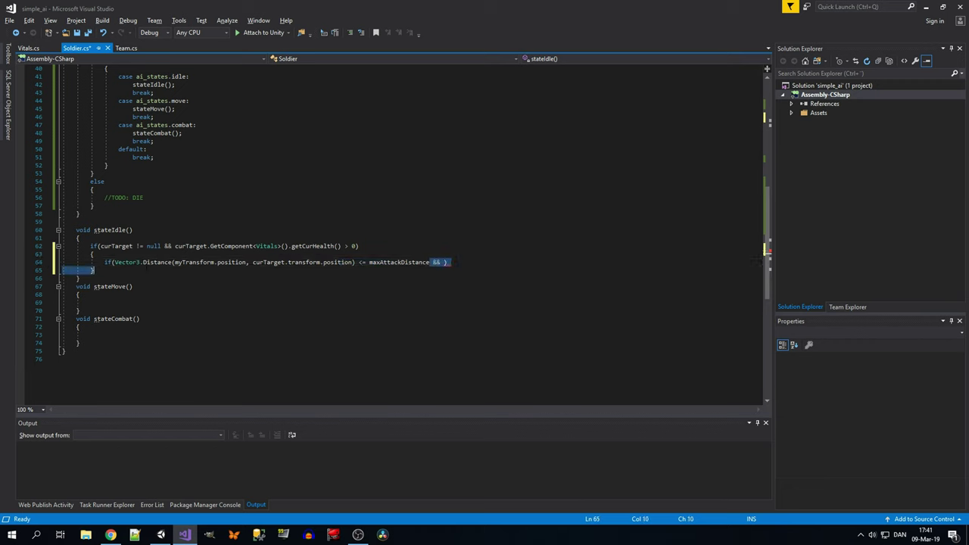
{"action": "left_click_drag", "start_coordinate": [429, 262], "coordinate": [114, 262]}
{"action": "key", "text": "ctrl+c"}
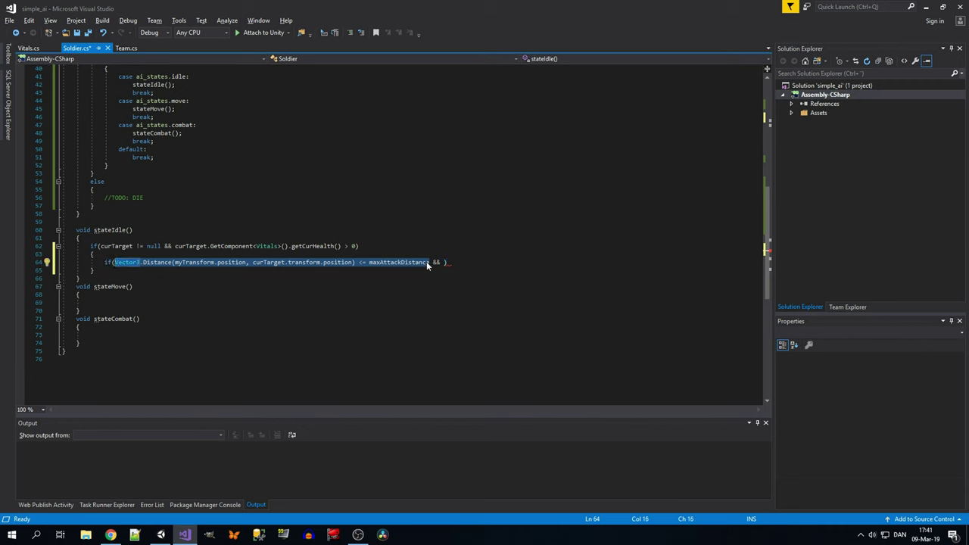
{"action": "left_click", "coordinate": [443, 262]}
{"action": "key", "text": "ctrl+v"}
{"action": "key", "text": "ctrl+Left"}
{"action": "key", "text": "ctrl+Left"}
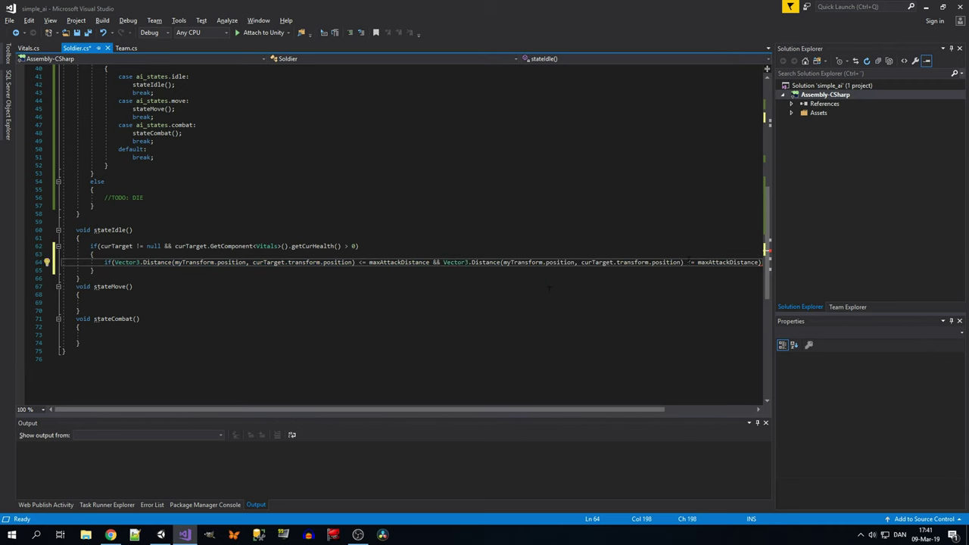
{"action": "key", "text": "Delete"}
{"action": "type", "text": ">"}
{"action": "key", "text": "Right"}
{"action": "key", "text": "BackSpace"}
{"action": "key", "text": "BackSpace"}
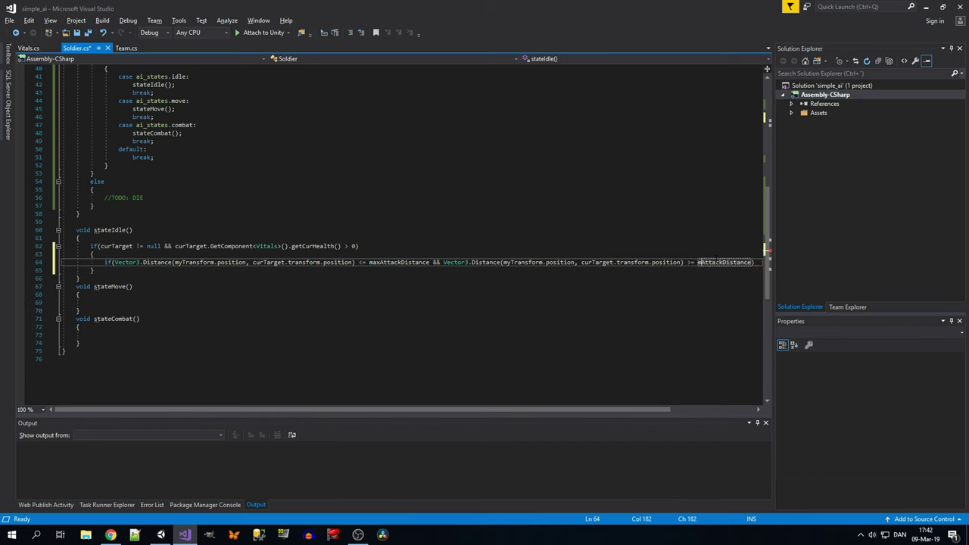
{"action": "type", "text": "in"}
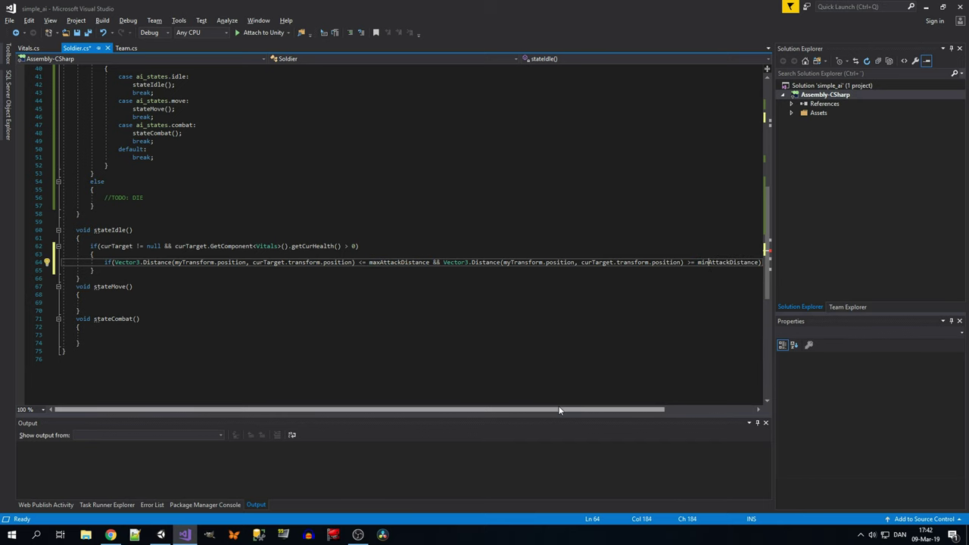
Step: Open a brace body for the distance check containing an //attack comment
{"action": "scroll", "coordinate": [393, 227], "scroll_direction": "right", "scroll_amount": 1}
{"action": "key", "text": "End"}
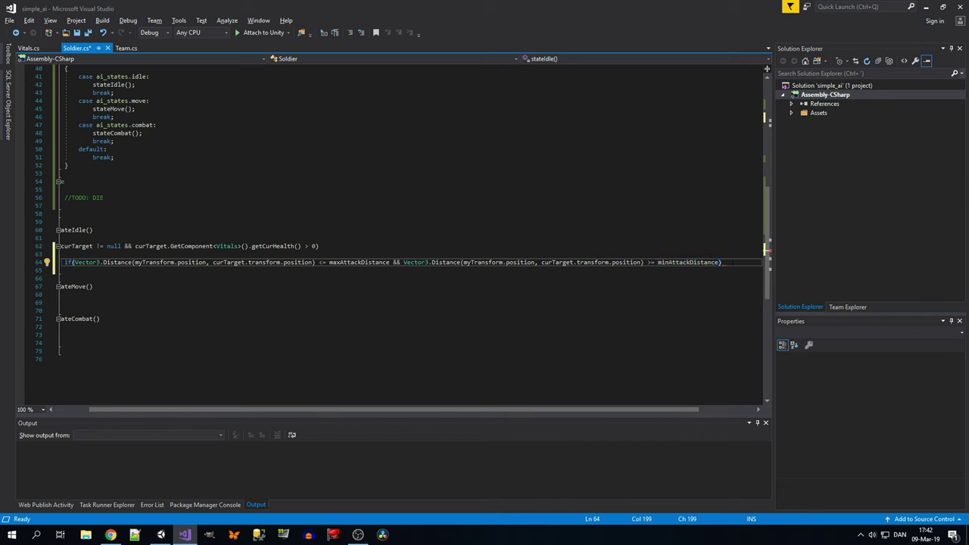
{"action": "key", "text": "Return"}
{"action": "type", "text": "{"}
{"action": "key", "text": "Return"}
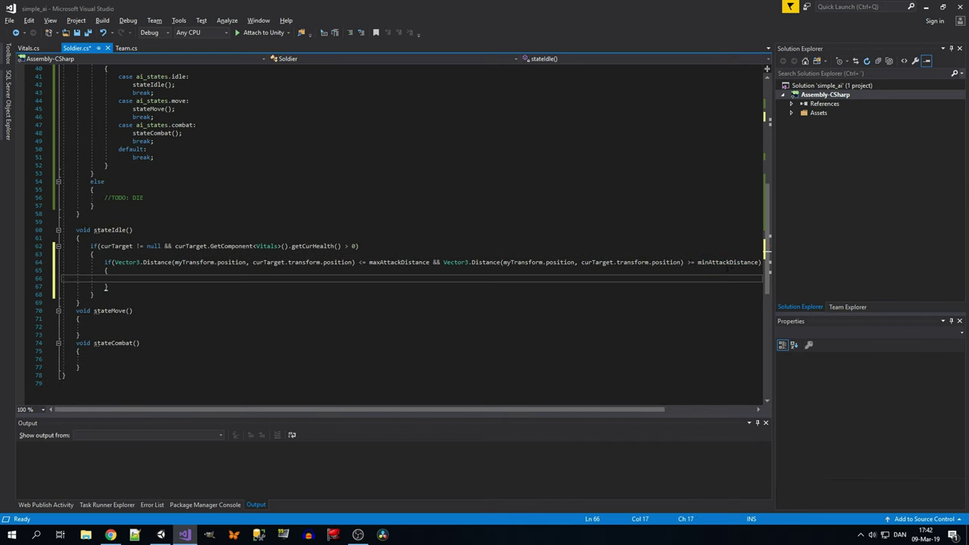
{"action": "scroll", "coordinate": [542, 308], "scroll_direction": "down", "scroll_amount": 2}
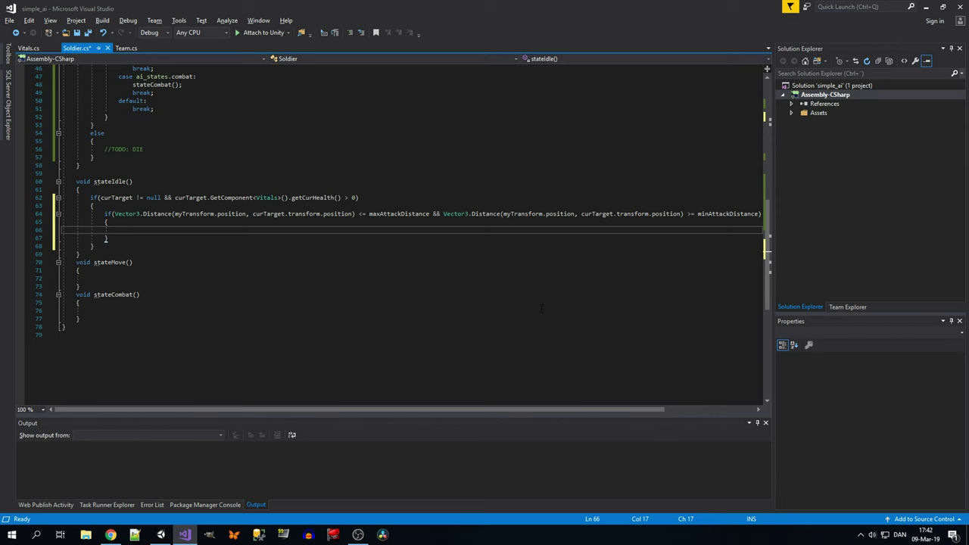
{"action": "type", "text": "//attack"}
Step: Add an else branch after the attack block with a //move comment
{"action": "key", "text": "Down"}
{"action": "key", "text": "Return"}
{"action": "type", "text": "el"}
{"action": "key", "text": "Tab"}
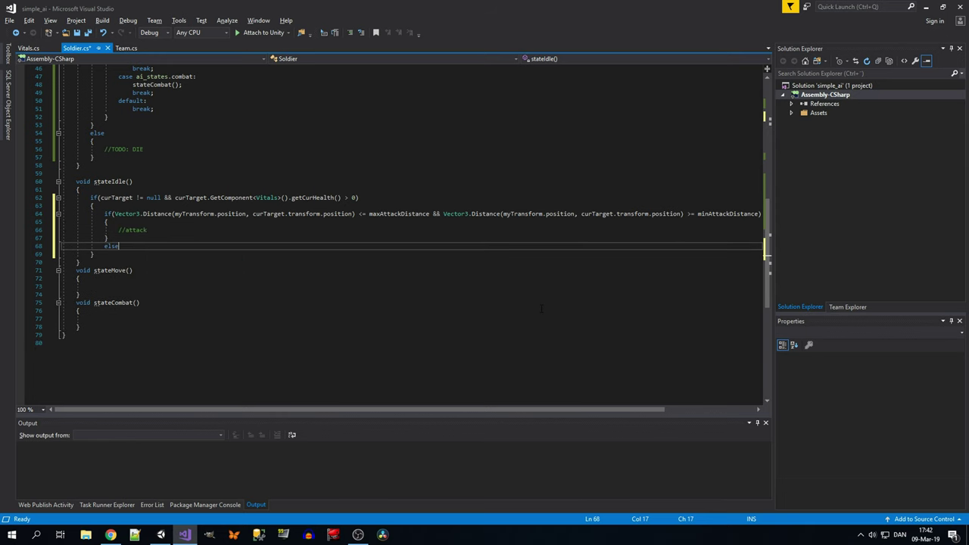
{"action": "key", "text": "Return"}
{"action": "type", "text": "{"}
{"action": "key", "text": "Return"}
{"action": "type", "text": "//"}
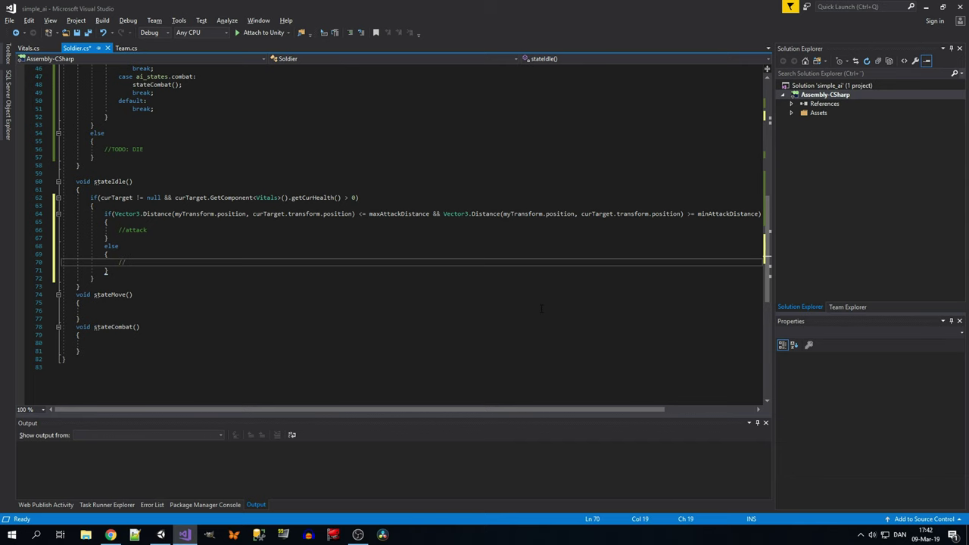
{"action": "type", "text": "move"}
Step: Set state = ai_states.move; inside the else branch
{"action": "scroll", "coordinate": [268, 315], "scroll_direction": "up", "scroll_amount": 1}
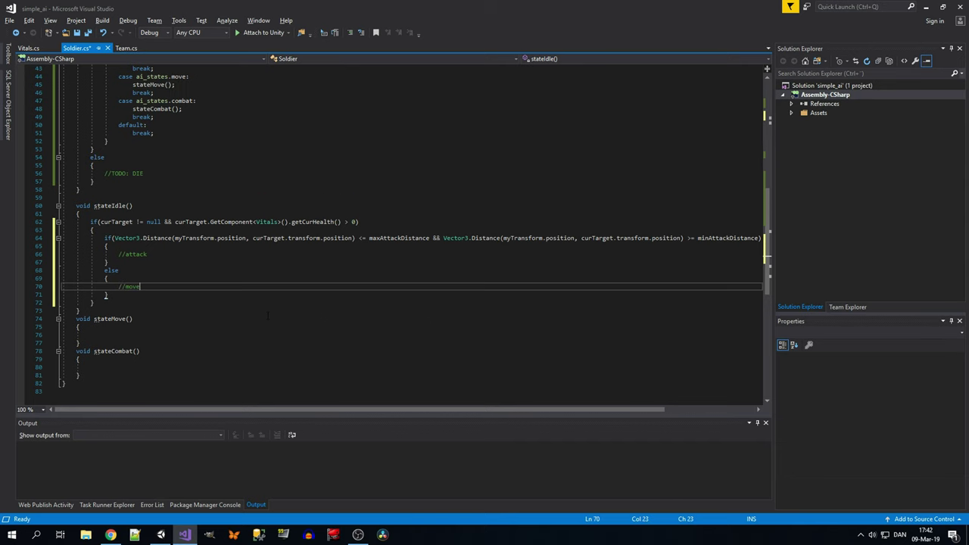
{"action": "scroll", "coordinate": [268, 314], "scroll_direction": "up", "scroll_amount": 1}
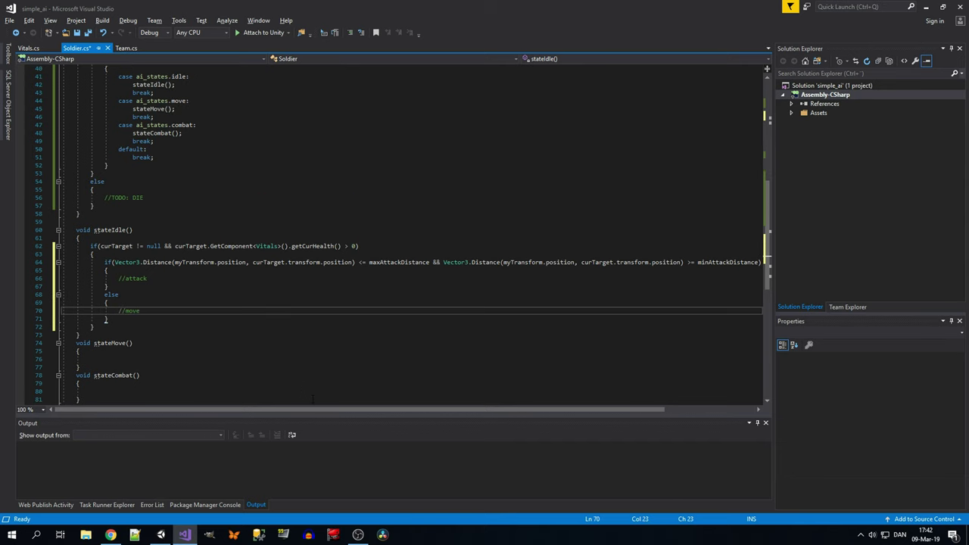
{"action": "key", "text": "Return"}
{"action": "type", "text": "sta"}
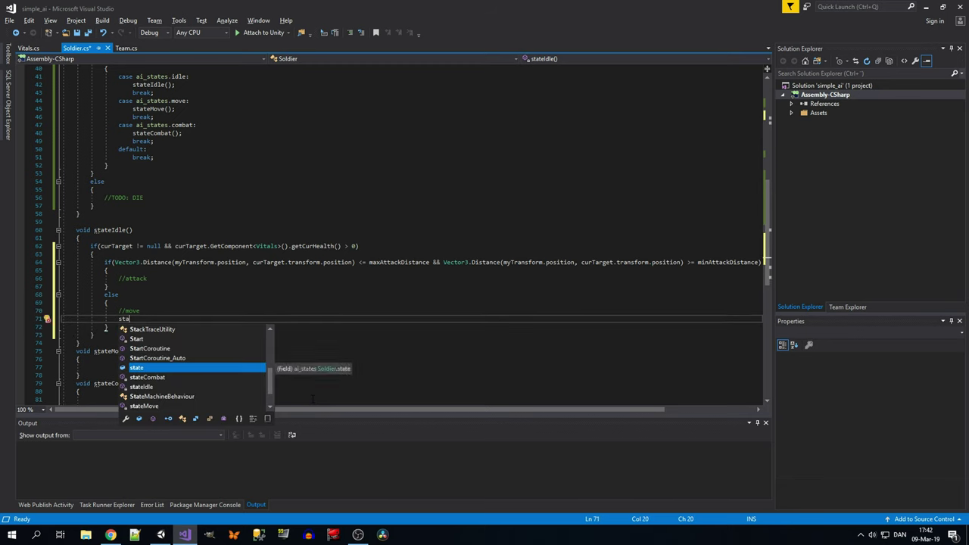
{"action": "type", "text": "te ="}
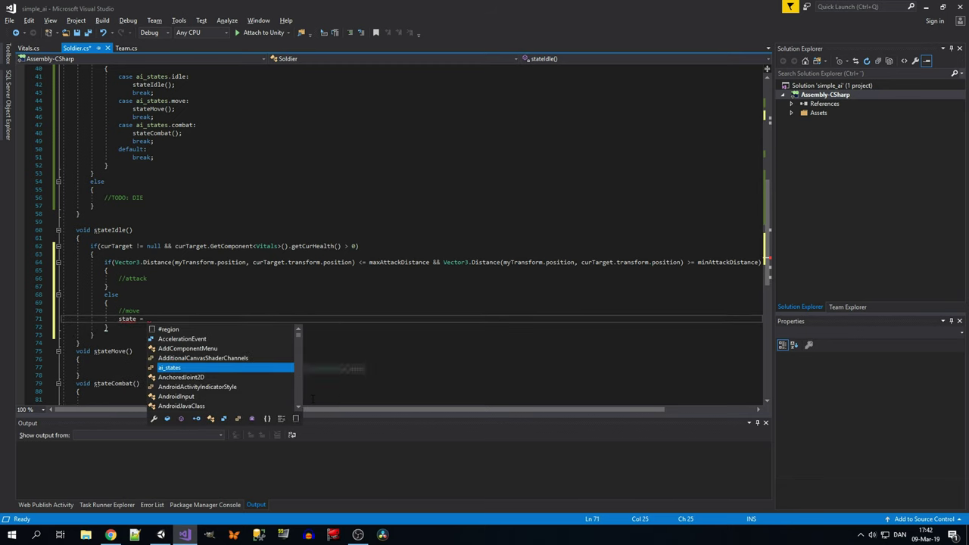
{"action": "key", "text": "Tab"}
{"action": "type", "text": ".m"}
{"action": "key", "text": "Tab"}
{"action": "type", "text": ";"}
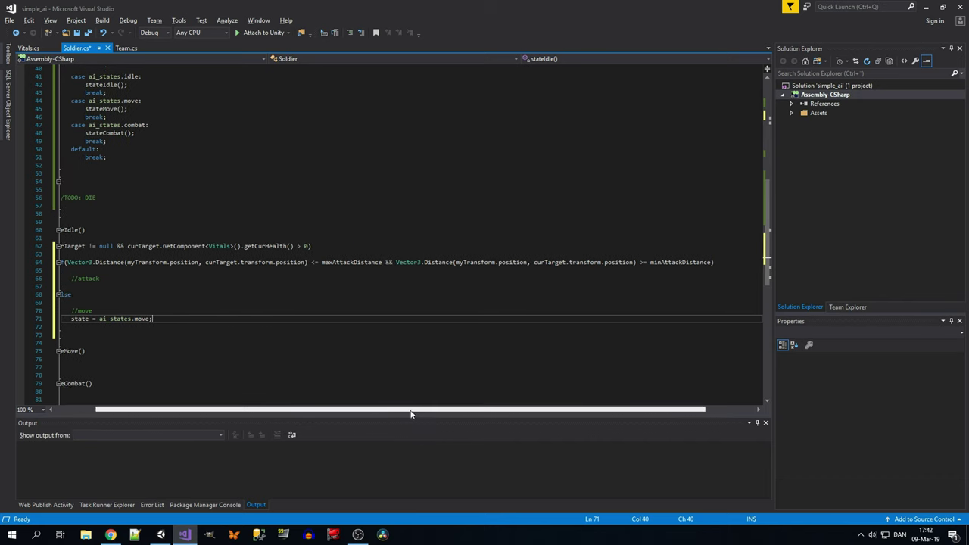
Step: Add state = ai_states.combat; below the //attack comment
{"action": "left_click_drag", "start_coordinate": [367, 409], "coordinate": [348, 413]}
{"action": "left_click", "coordinate": [247, 279]}
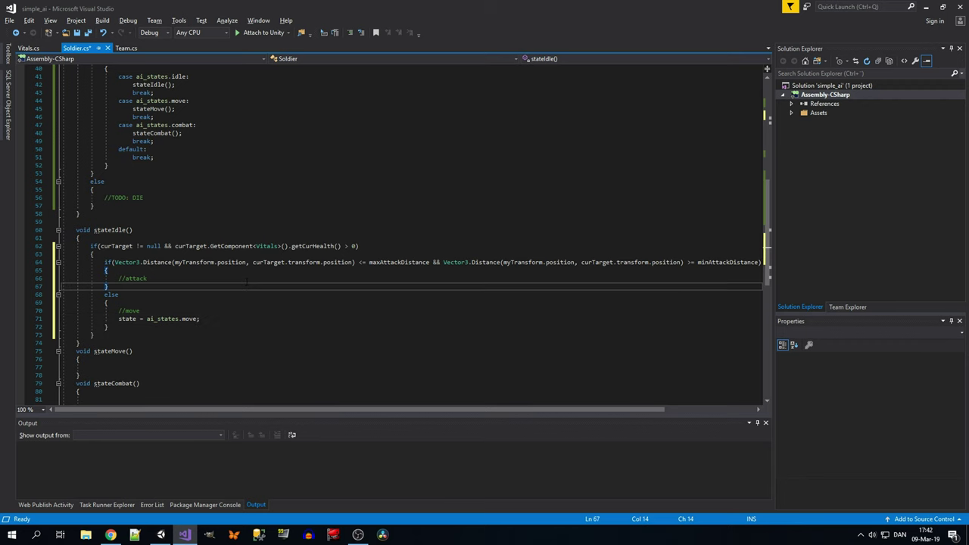
{"action": "key", "text": "Return"}
{"action": "type", "text": "state "}
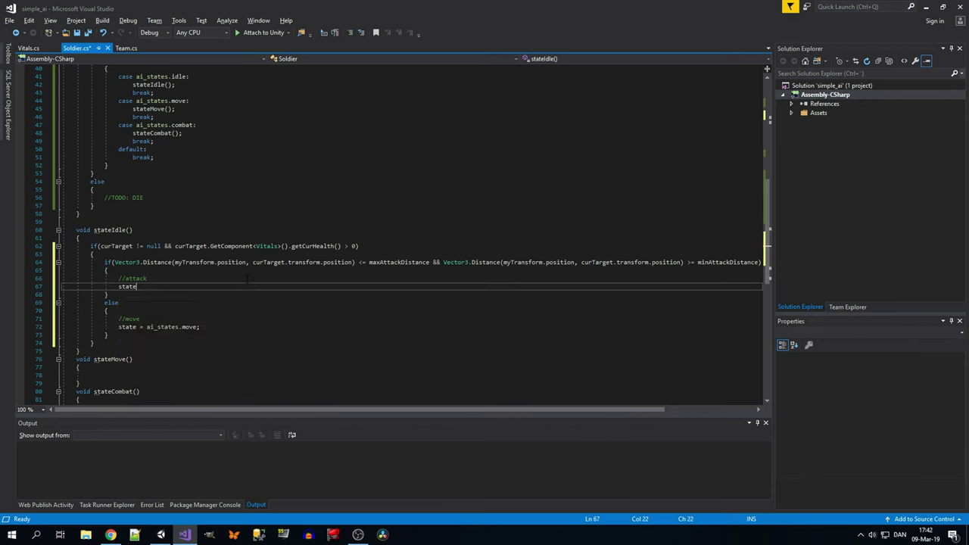
{"action": "type", "text": "= ai_states."}
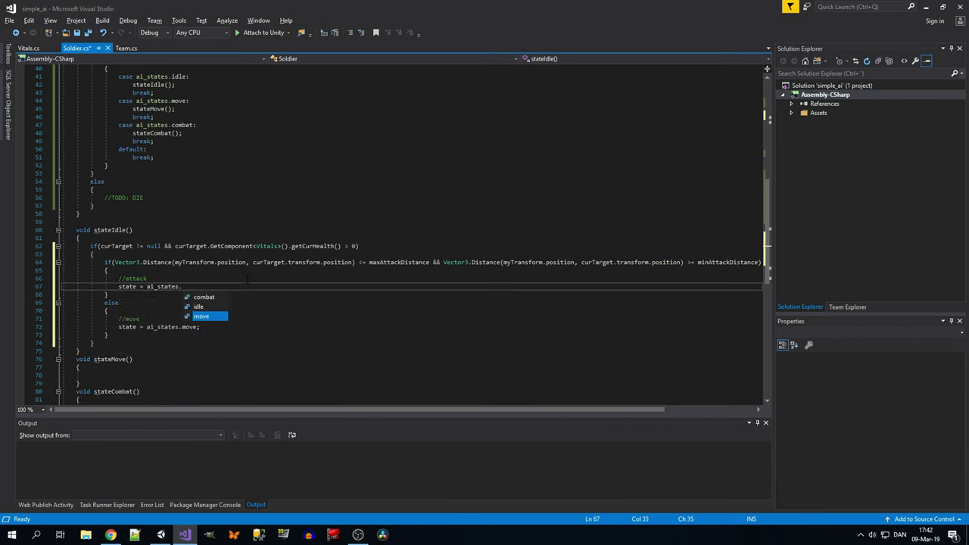
{"action": "type", "text": "combat;"}
Step: Add an outer else block with the comment //find new target
{"action": "scroll", "coordinate": [247, 280], "scroll_direction": "down", "scroll_amount": 3}
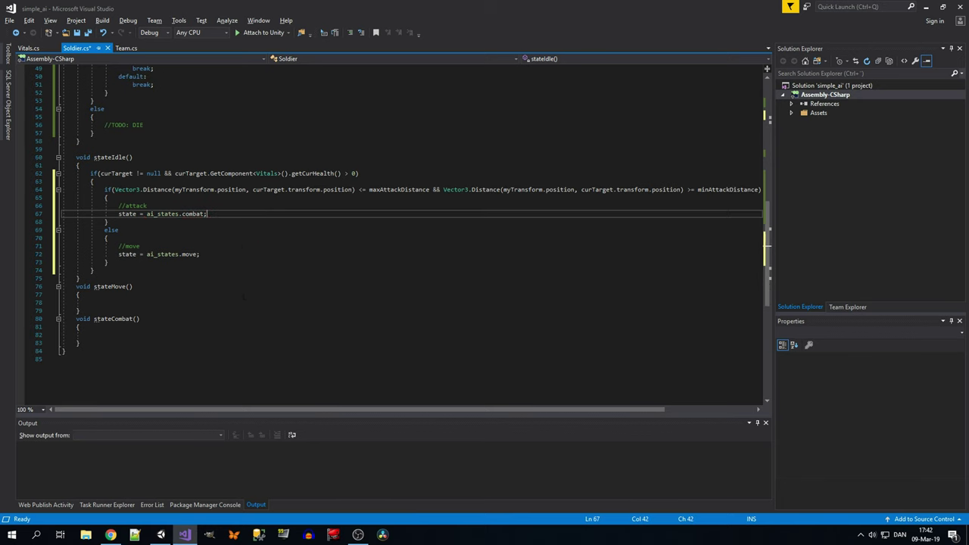
{"action": "left_click", "coordinate": [175, 271]}
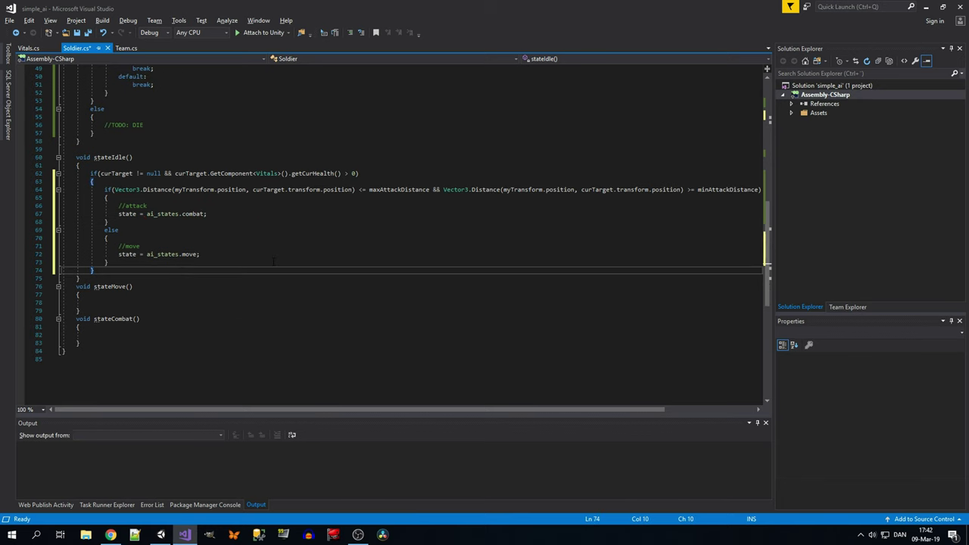
{"action": "key", "text": "Return"}
{"action": "type", "text": "else"}
{"action": "key", "text": "Return"}
{"action": "type", "text": "{"}
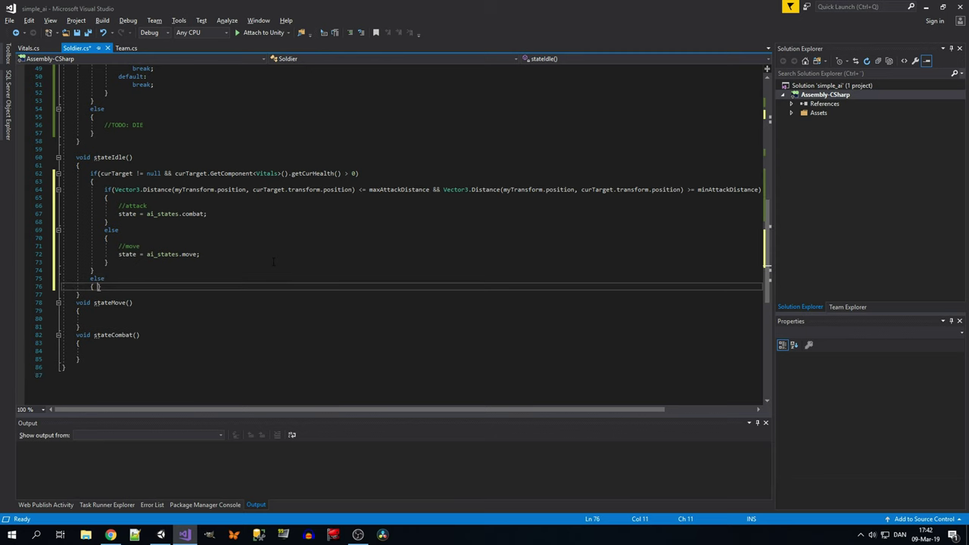
{"action": "key", "text": "Return"}
{"action": "type", "text": "//"}
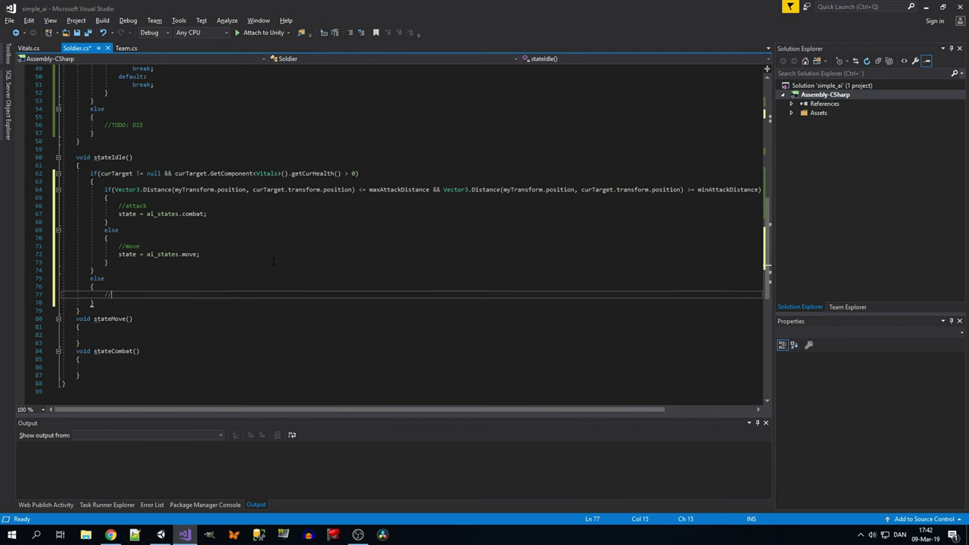
{"action": "type", "text": "find nee"}
{"action": "key", "text": "BackSpace"}
{"action": "type", "text": "w target"}
{"action": "left_click", "coordinate": [273, 333]}
{"action": "scroll", "coordinate": [273, 325], "scroll_direction": "down", "scroll_amount": 2}
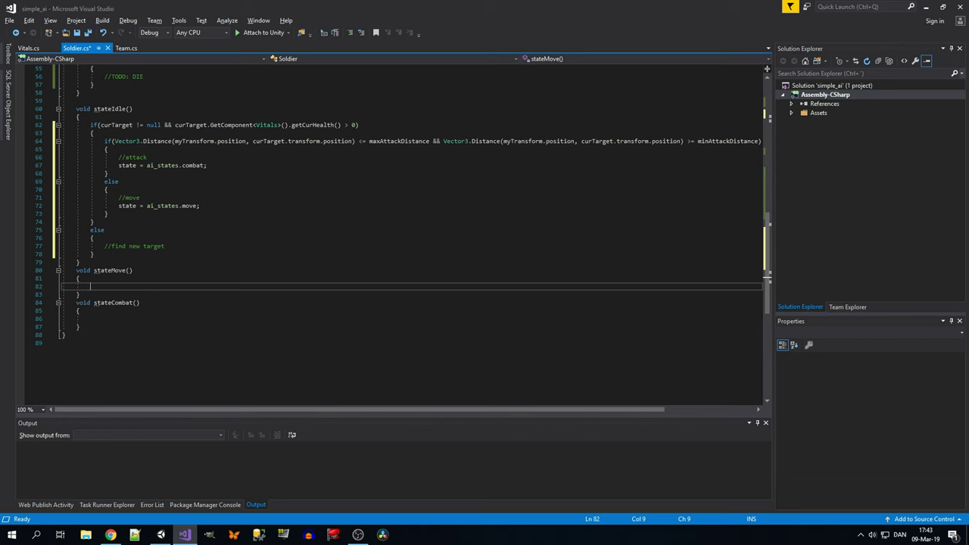
Step: Paste the curTarget alive-and-healthy condition into stateMove with an empty brace body
{"action": "left_click_drag", "start_coordinate": [359, 125], "coordinate": [91, 125]}
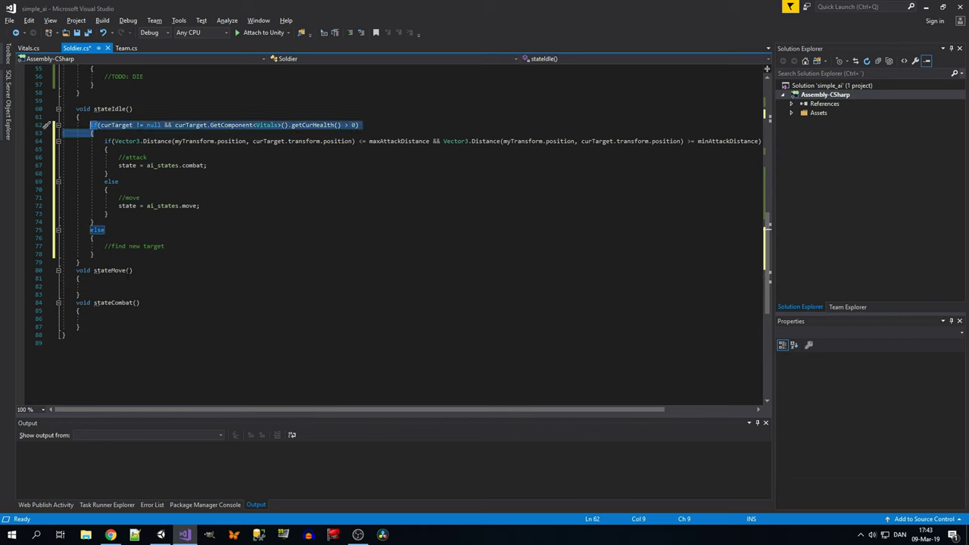
{"action": "left_click", "coordinate": [129, 280]}
{"action": "key", "text": "Down"}
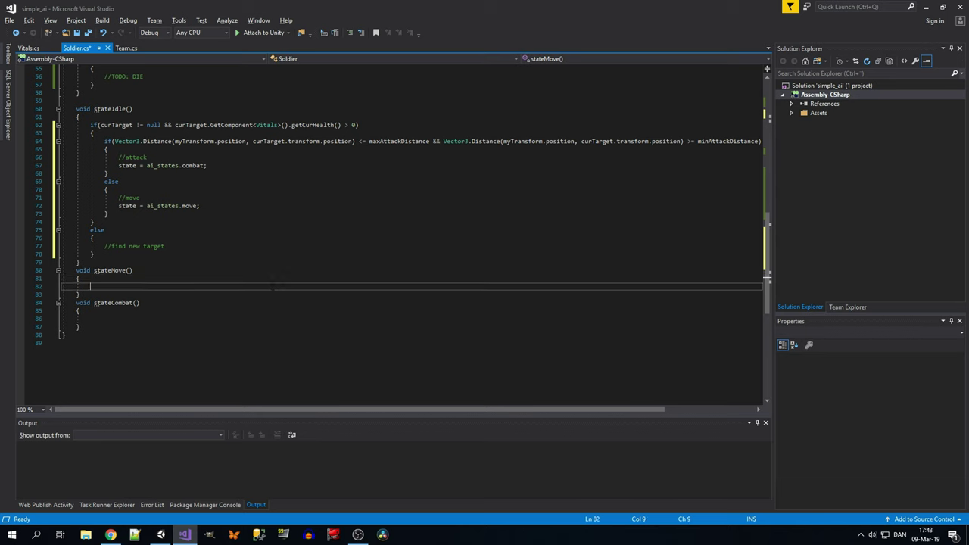
{"action": "type", "text": "if (curTarget != null && curTarget.GetComponent<Vitals>().getCurHealth() > 0)"}
{"action": "key", "text": "Return"}
{"action": "type", "text": "{"}
{"action": "key", "text": "Down"}
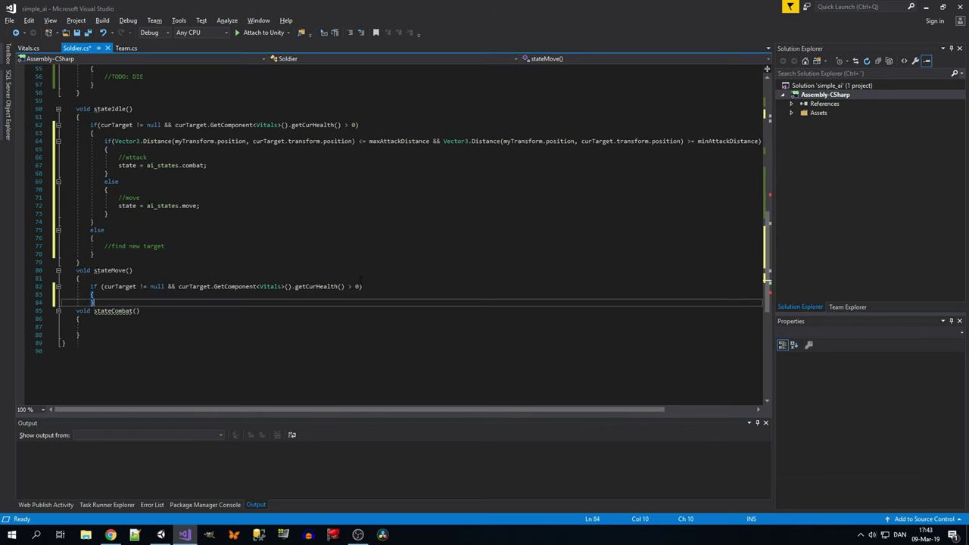
{"action": "key", "text": "Return"}
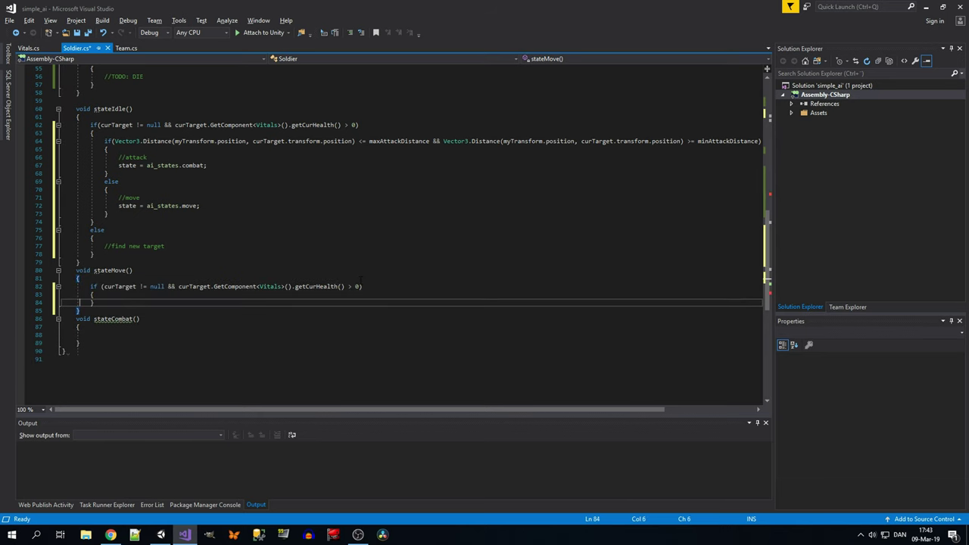
{"action": "key", "text": "Up"}
{"action": "key", "text": "End"}
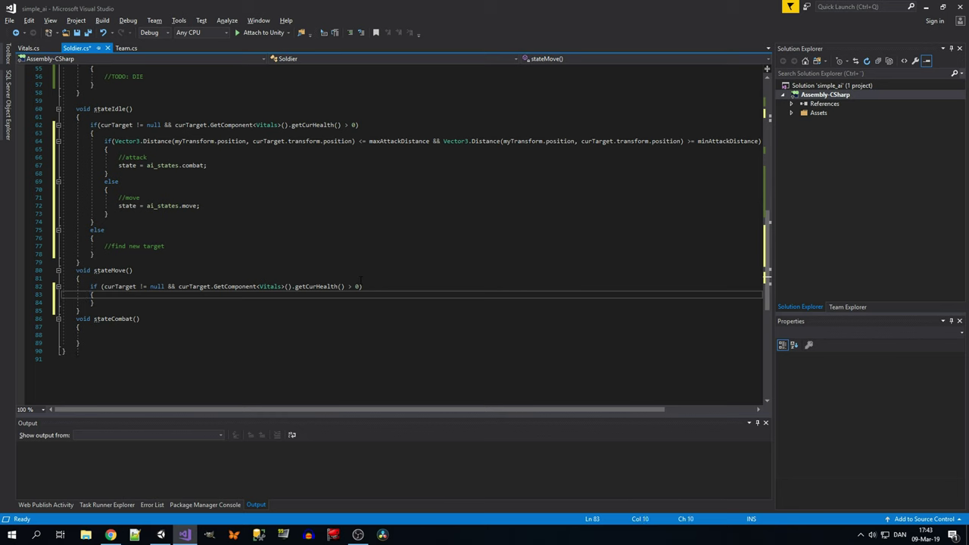
{"action": "key", "text": "Return"}
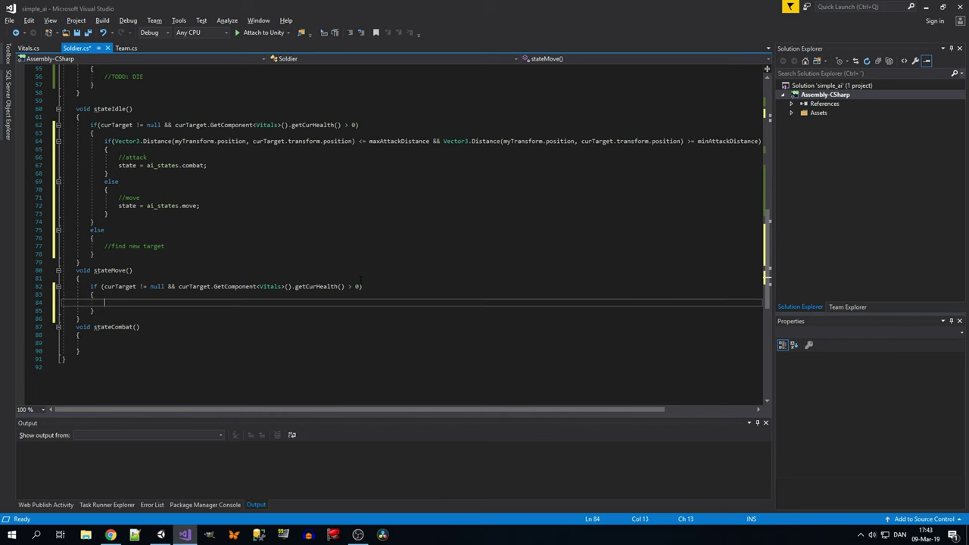
Step: Add an else branch in stateMove setting state = ai_states.idle;
{"action": "key", "text": "Down"}
{"action": "key", "text": "Return"}
{"action": "type", "text": "el"}
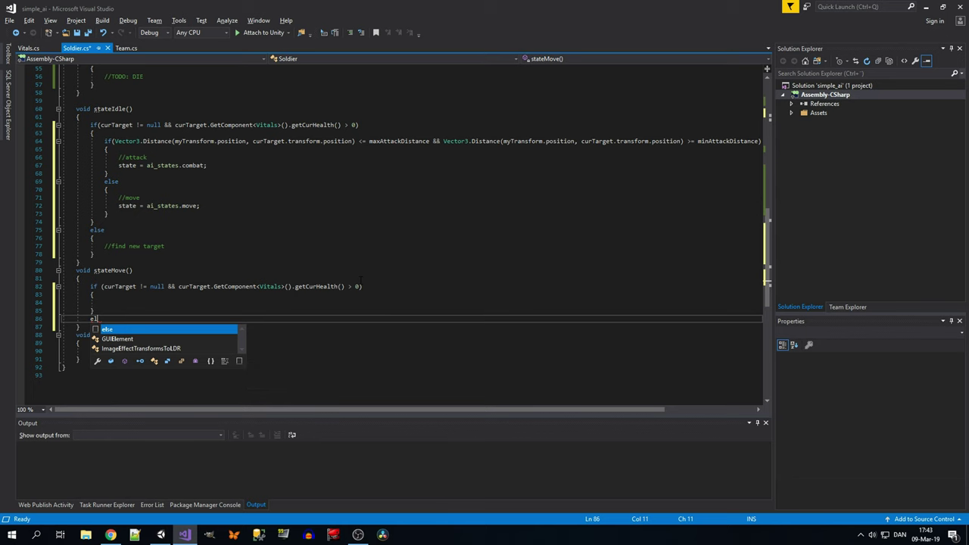
{"action": "key", "text": "Tab"}
{"action": "key", "text": "Return"}
{"action": "type", "text": "{"}
{"action": "key", "text": "Return"}
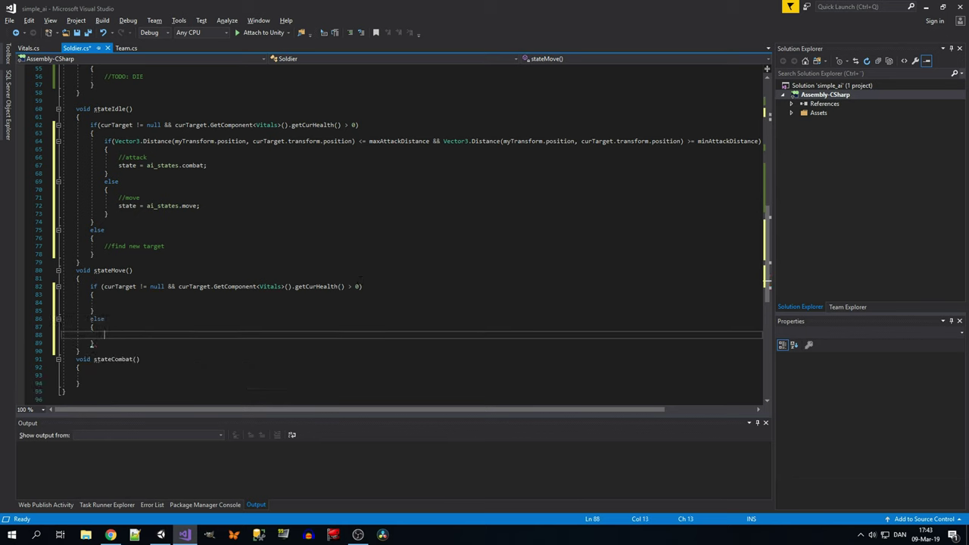
{"action": "type", "text": "state"}
{"action": "key", "text": "Escape"}
{"action": "type", "text": "= ai_states.i"}
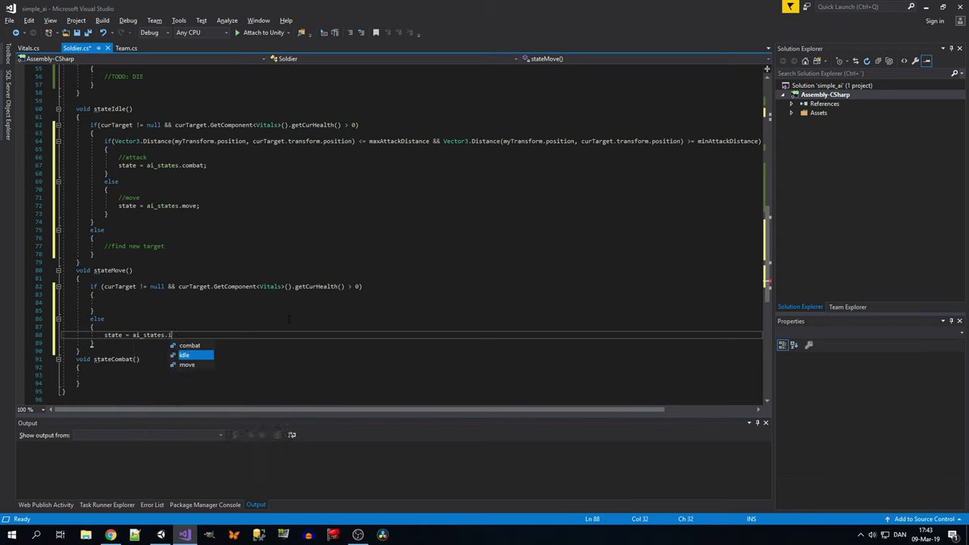
{"action": "key", "text": "Tab"}
{"action": "type", "text": ";"}
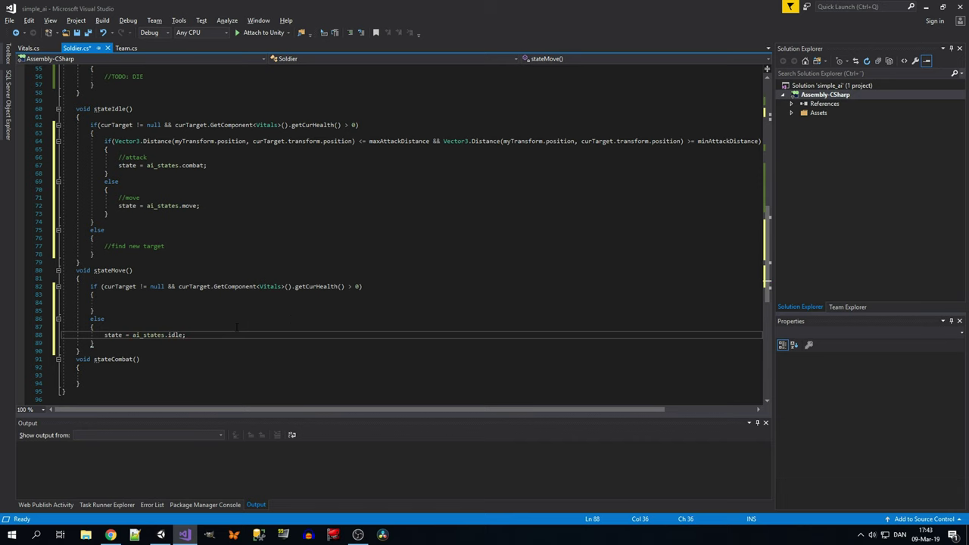
Step: Copy stateMove's if/else block into stateCombat and remove the leftover blank line
{"action": "scroll", "coordinate": [237, 327], "scroll_direction": "down", "scroll_amount": 2}
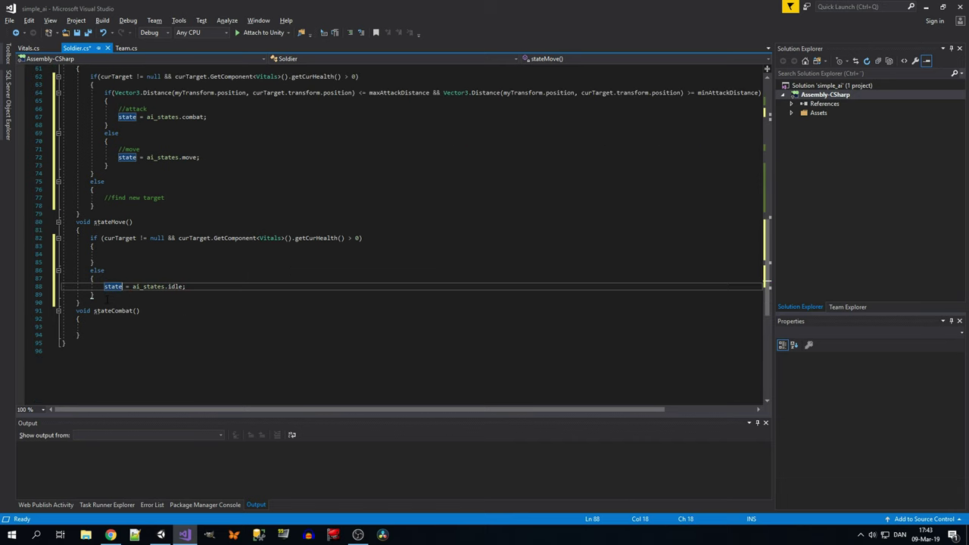
{"action": "left_click_drag", "start_coordinate": [108, 296], "coordinate": [90, 238]}
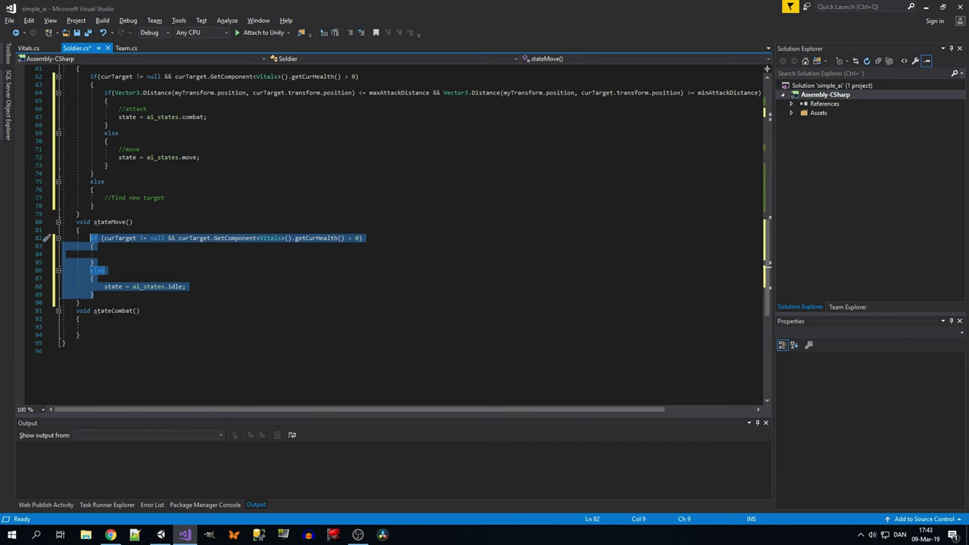
{"action": "key", "text": "ctrl+c"}
{"action": "left_click", "coordinate": [114, 326]}
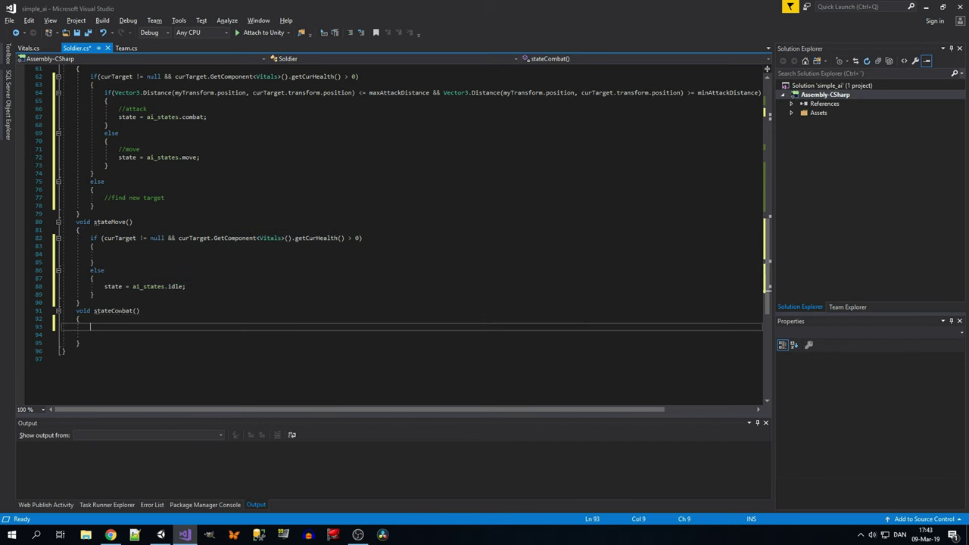
{"action": "key", "text": "ctrl+v"}
{"action": "scroll", "coordinate": [402, 235], "scroll_direction": "down", "scroll_amount": 1}
{"action": "left_click", "coordinate": [148, 367]}
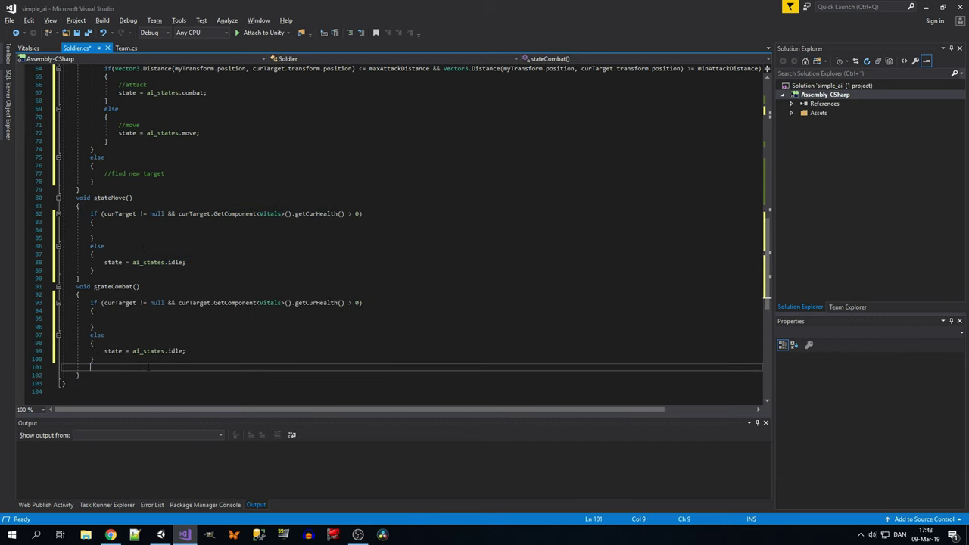
{"action": "key", "text": "BackSpace"}
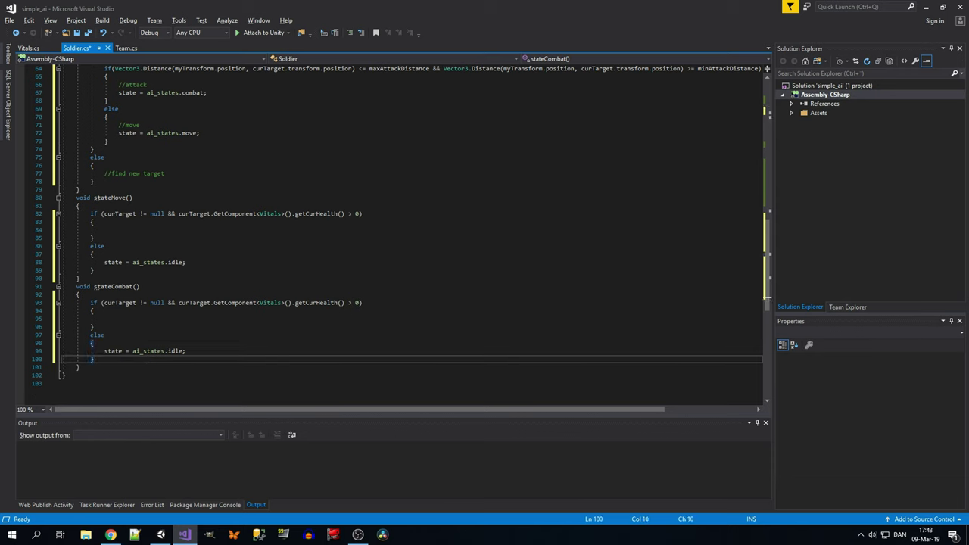
{"action": "left_click", "coordinate": [168, 230]}
Step: Add an if block for Vector3.Distance to the target > maxAttackDistance, commented '//move closer to target'
{"action": "type", "text": "if("}
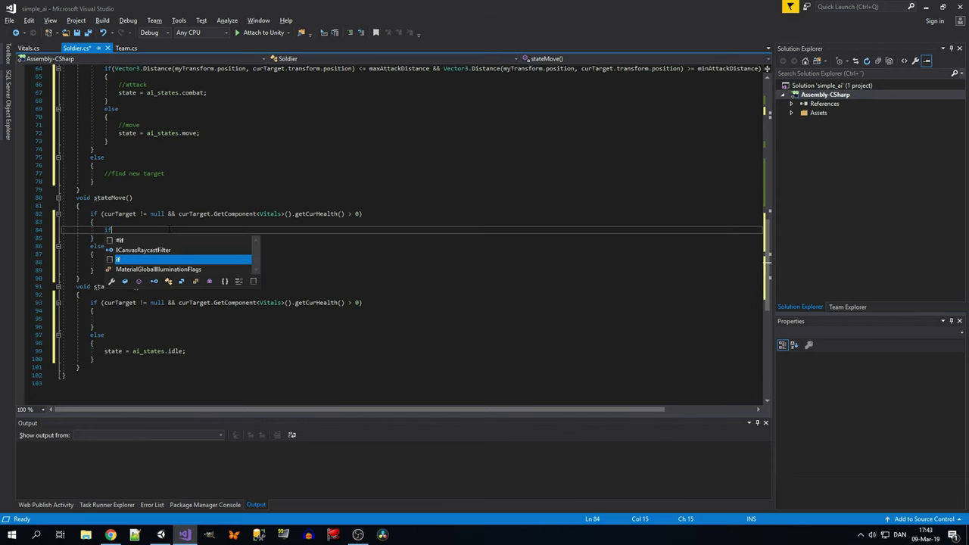
{"action": "scroll", "coordinate": [166, 233], "scroll_direction": "up", "scroll_amount": 1}
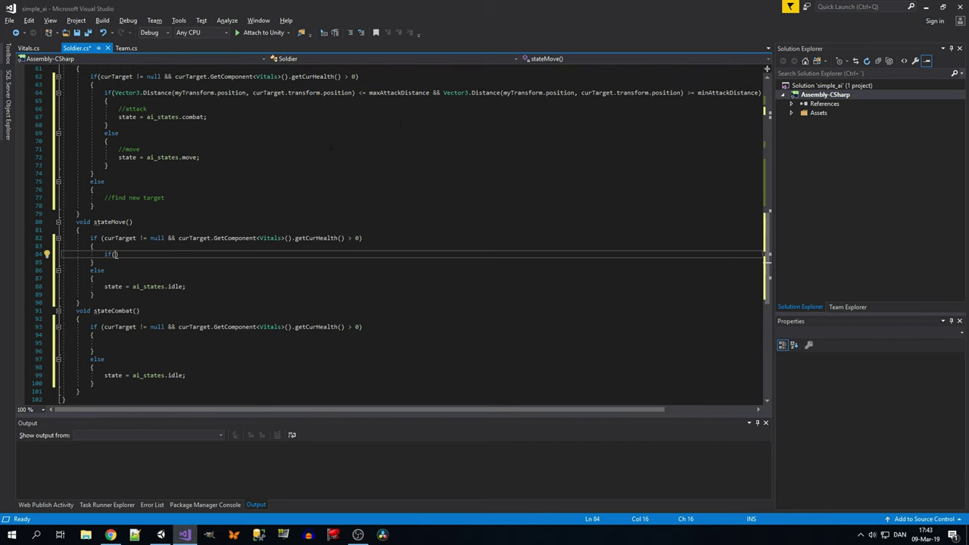
{"action": "mouse_move", "coordinate": [429, 92]}
{"action": "left_mouse_down"}
{"action": "mouse_move", "coordinate": [93, 85]}
{"action": "mouse_move", "coordinate": [115, 92]}
{"action": "left_mouse_up"}
{"action": "key", "text": "ctrl+c"}
{"action": "left_click", "coordinate": [116, 254]}
{"action": "key", "text": "ctrl+v"}
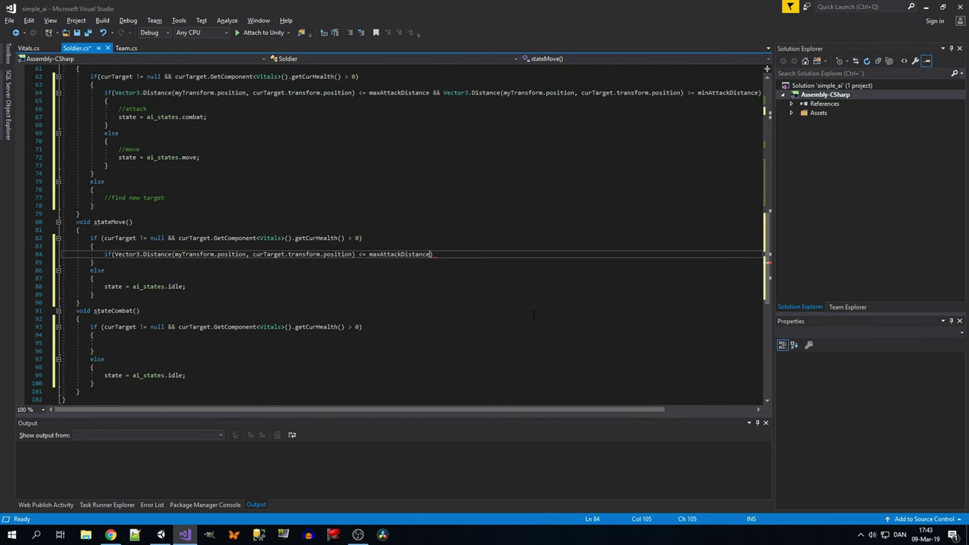
{"action": "left_click", "coordinate": [358, 254]}
{"action": "key", "text": "Delete"}
{"action": "key", "text": "End"}
{"action": "key", "text": "Return"}
{"action": "type", "text": "{"}
{"action": "key", "text": "Return"}
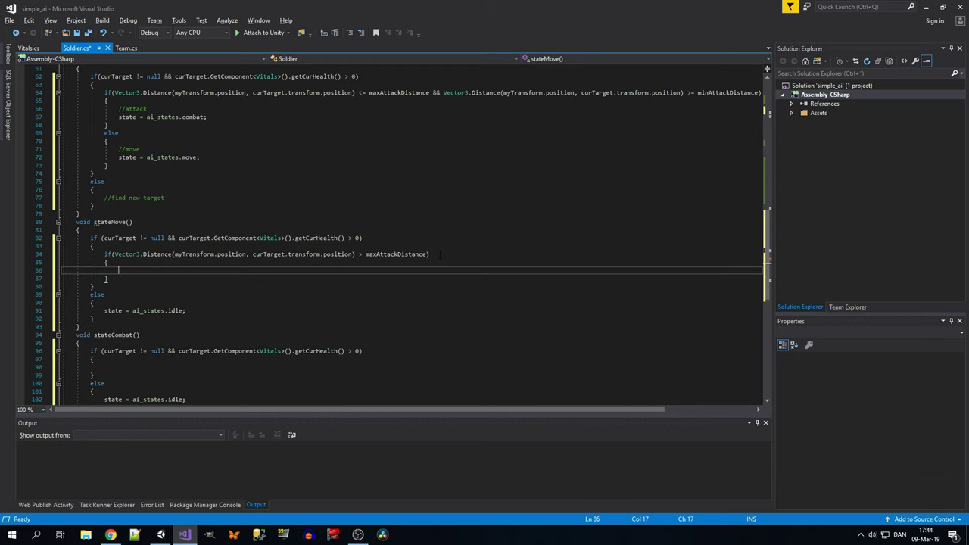
{"action": "type", "text": "//move c"}
{"action": "type", "text": "loser to ta"}
{"action": "type", "text": "rget"}
Step: Duplicate the block as an else if testing distance < minAttackDistance
{"action": "left_click", "coordinate": [138, 280]}
{"action": "key", "text": "shift+Up"}
{"action": "key", "text": "shift+Up"}
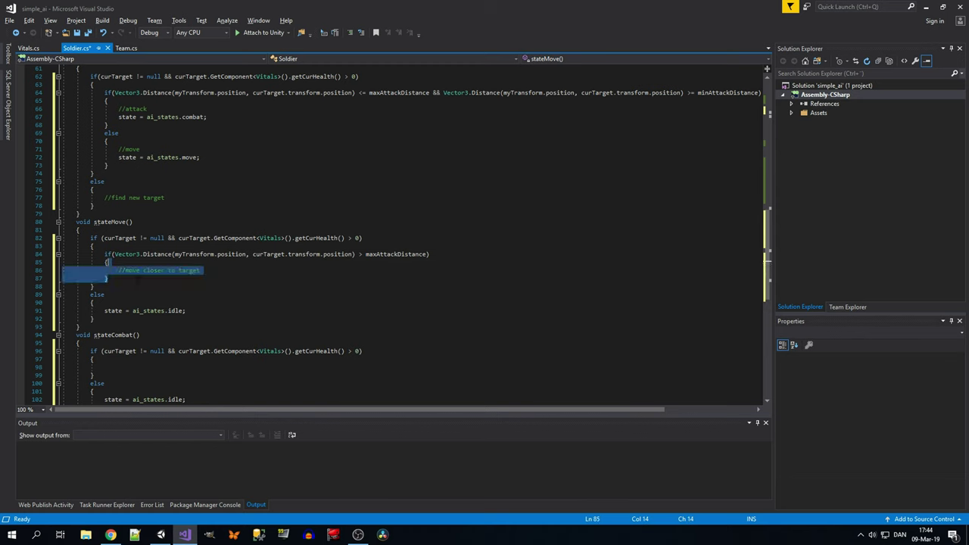
{"action": "key", "text": "shift+Up"}
{"action": "left_click", "coordinate": [138, 280]}
{"action": "key", "text": "Return"}
{"action": "type", "text": "else"}
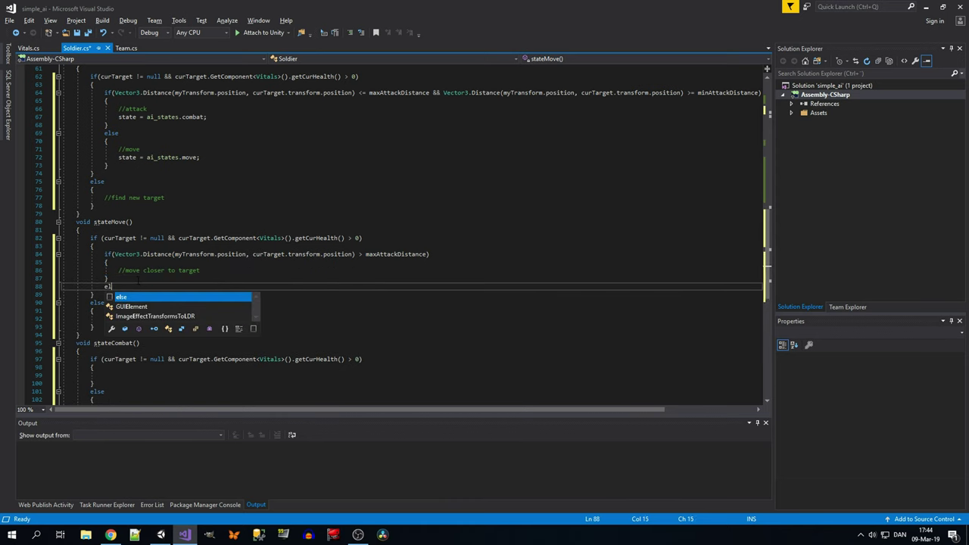
{"action": "key", "text": "ctrl+v"}
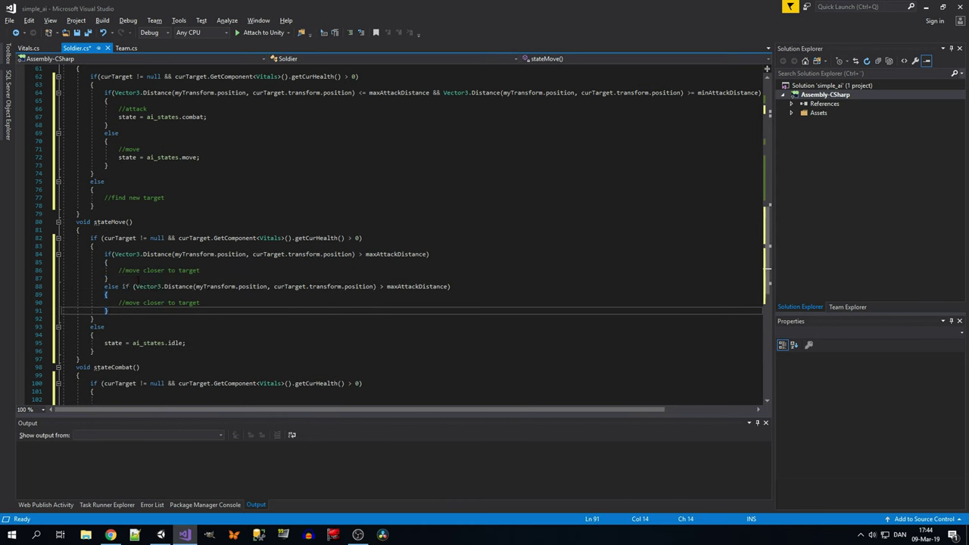
{"action": "left_click", "coordinate": [399, 287]}
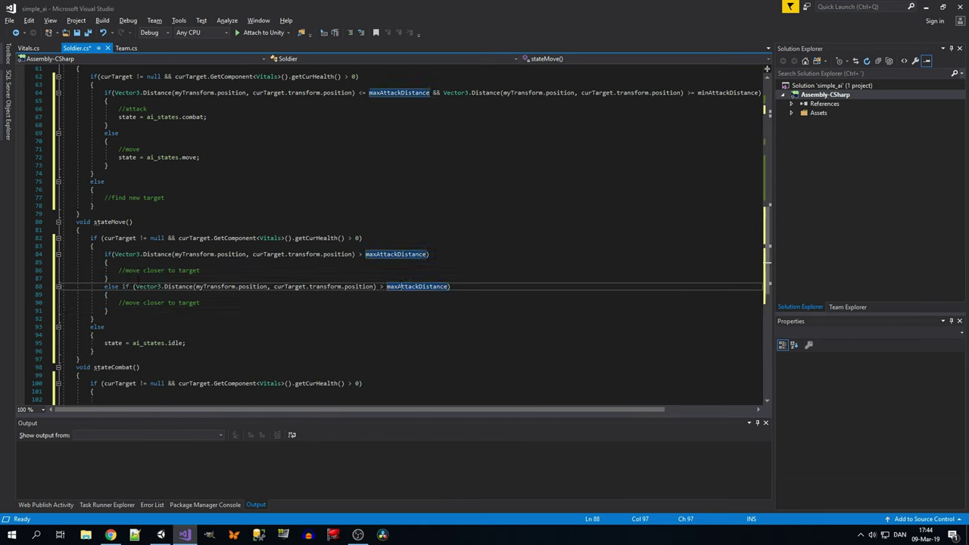
{"action": "key", "text": "Left"}
{"action": "key", "text": "BackSpace"}
{"action": "key", "text": "BackSpace"}
{"action": "type", "text": "in"}
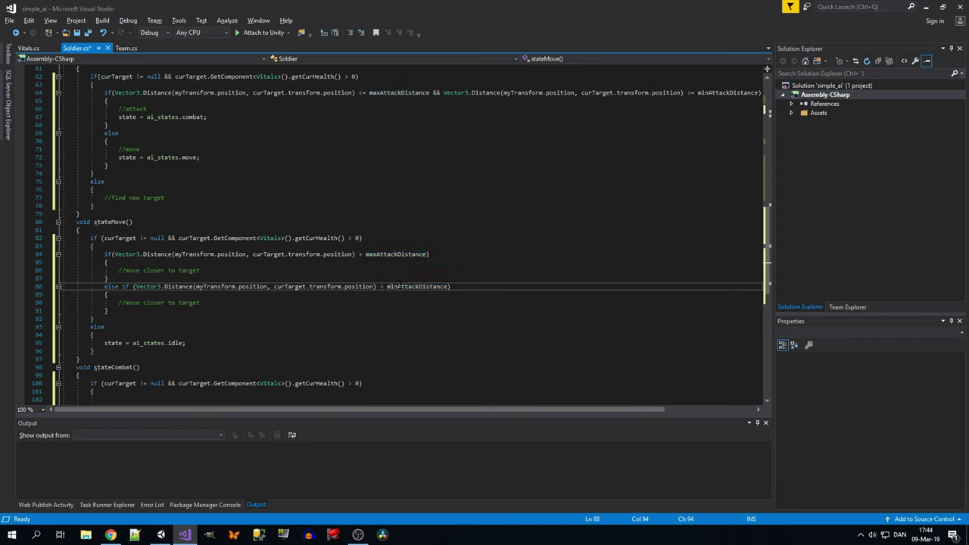
{"action": "key", "text": "Delete"}
{"action": "type", "text": "<"}
Step: Reword the else-if comment to 'move away from target too close.'
{"action": "key", "text": "Down"}
{"action": "key", "text": "Down"}
{"action": "double_click", "coordinate": [153, 303]}
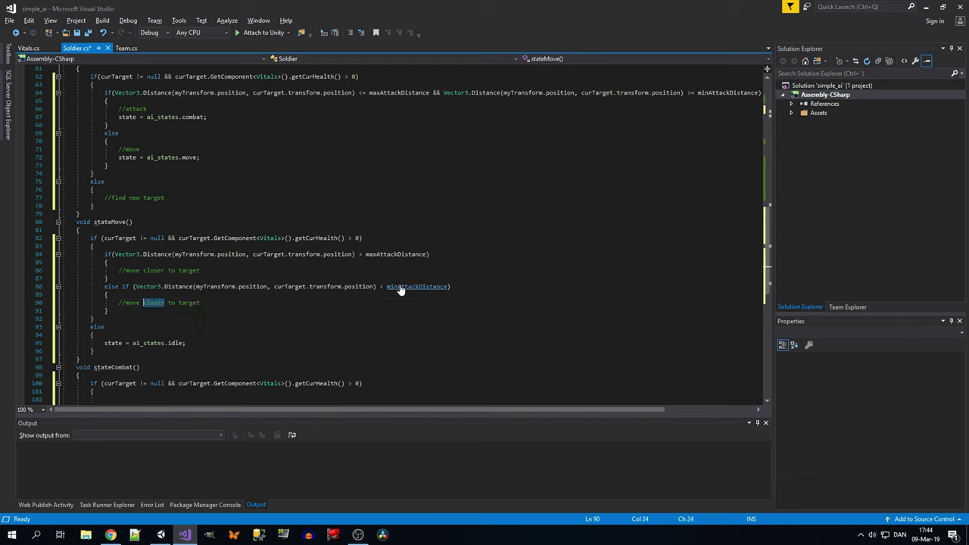
{"action": "type", "text": "away"}
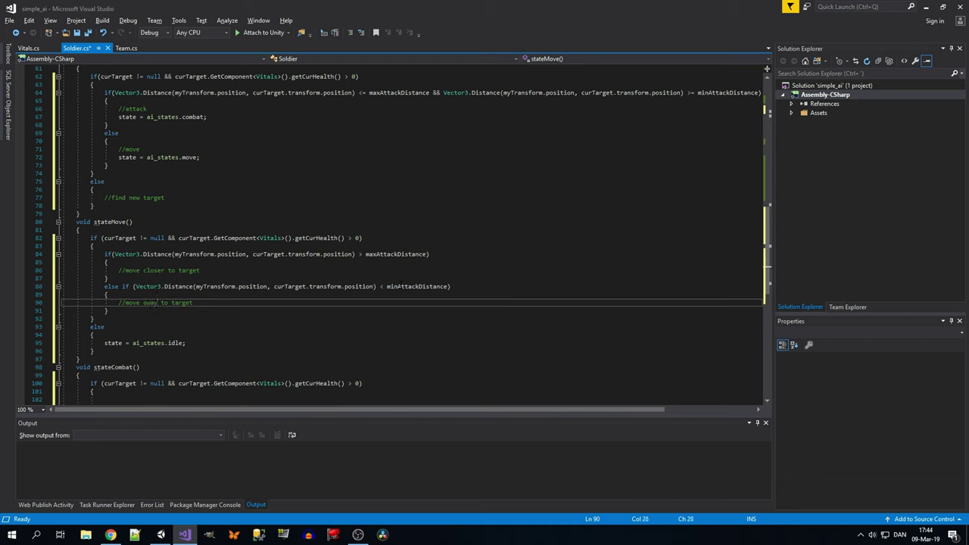
{"action": "key", "text": "Delete"}
{"action": "key", "text": "Delete"}
{"action": "type", "text": "from"}
{"action": "type", "text": "target"}
{"action": "type", "text": " too close."}
{"action": "key", "text": "ctrl+Right"}
{"action": "key", "text": "Down"}
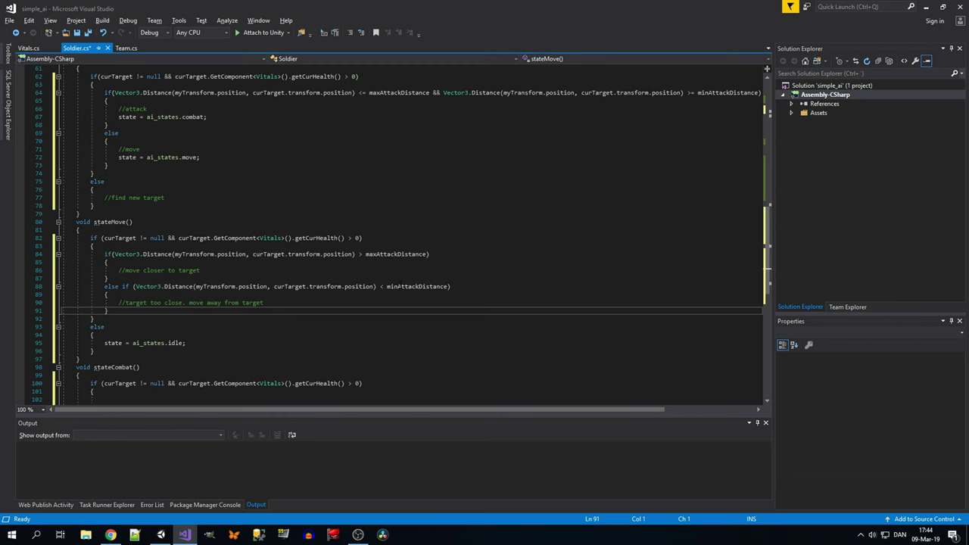
Step: Insert myTransform.LookAt(curTarget.transform); above the distance check in stateMove
{"action": "left_click", "coordinate": [94, 246]}
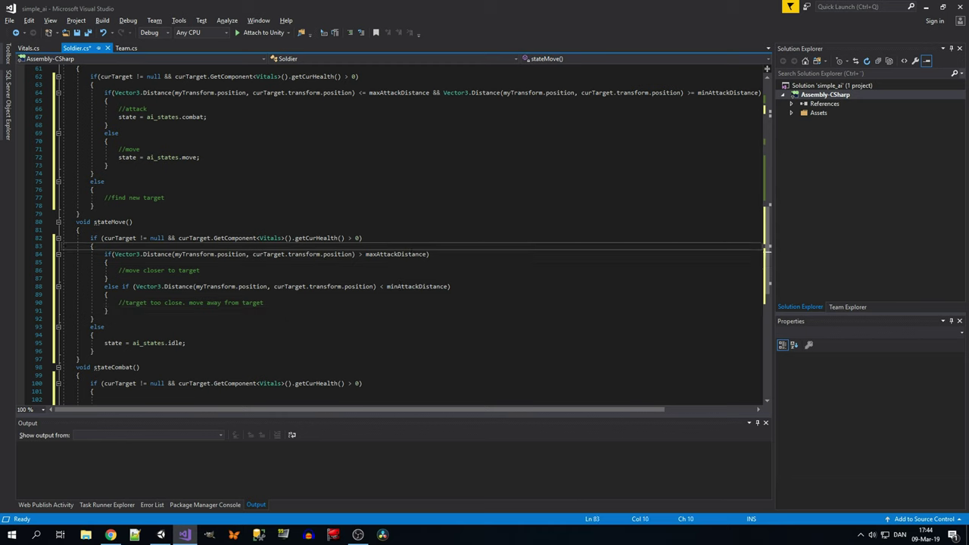
{"action": "key", "text": "Return"}
{"action": "type", "text": "mytr"}
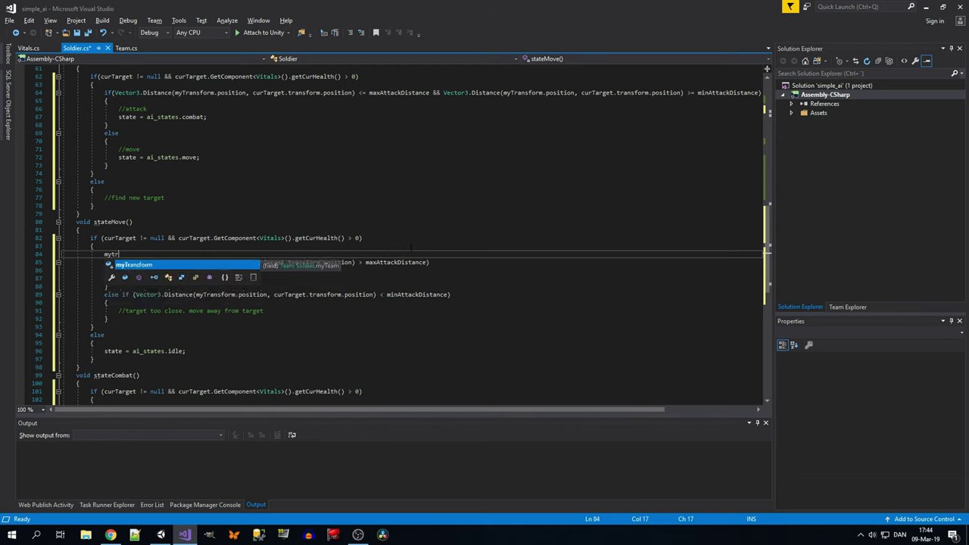
{"action": "type", "text": ".lo"}
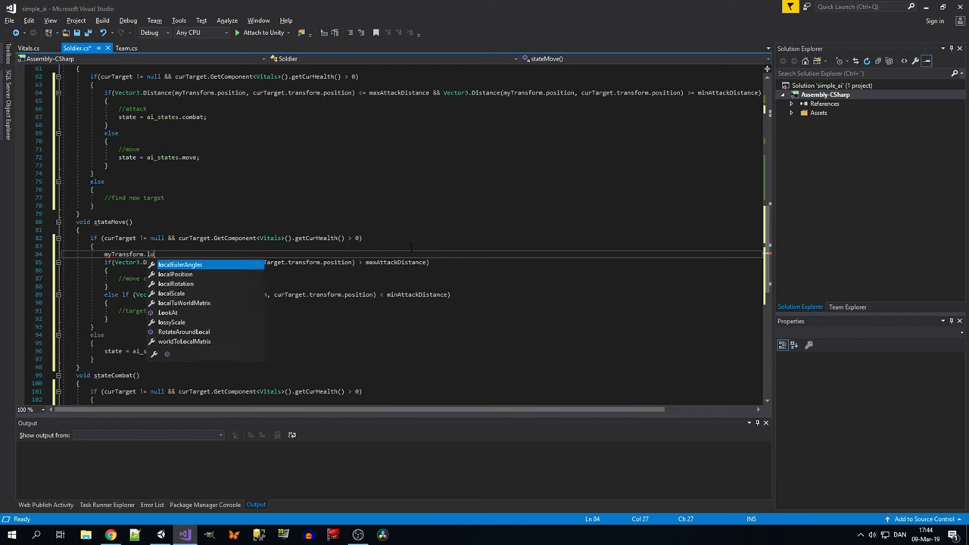
{"action": "type", "text": "okAt(c"}
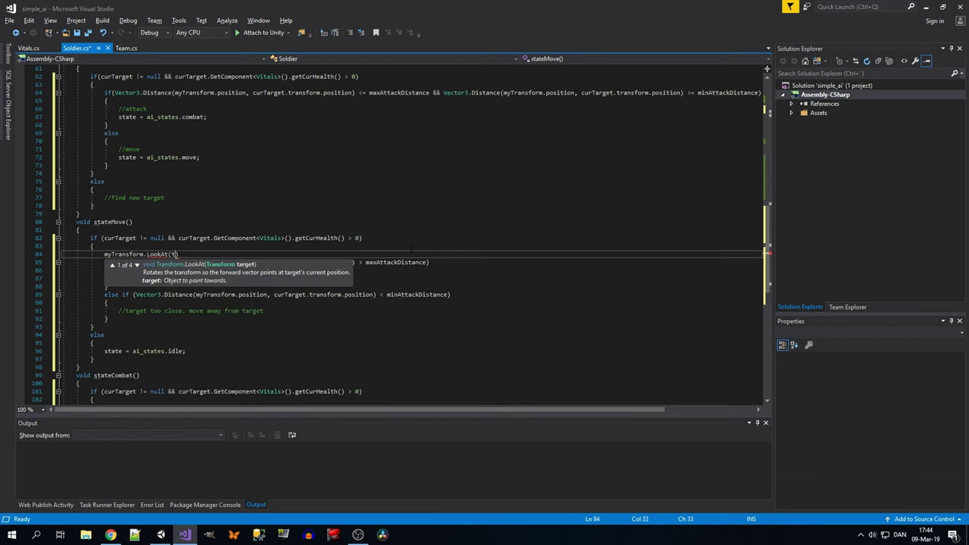
{"action": "type", "text": "urTarget."}
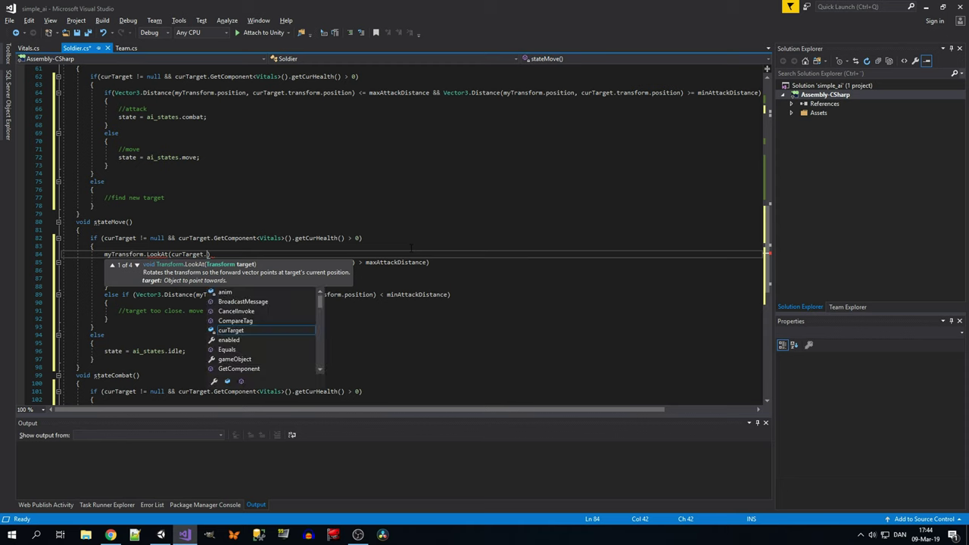
{"action": "type", "text": "t"}
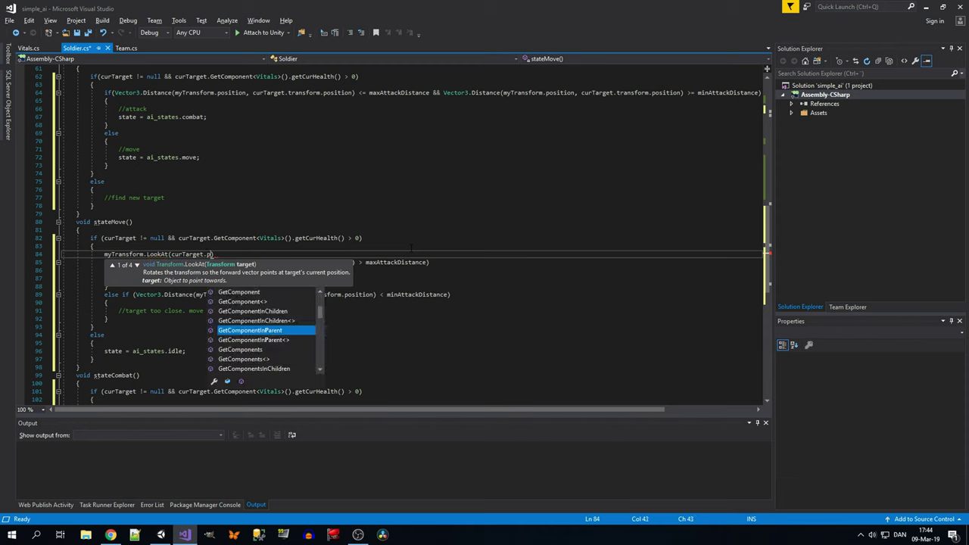
{"action": "type", "text": "r"}
{"action": "key", "text": "Tab"}
{"action": "type", "text": ")"}
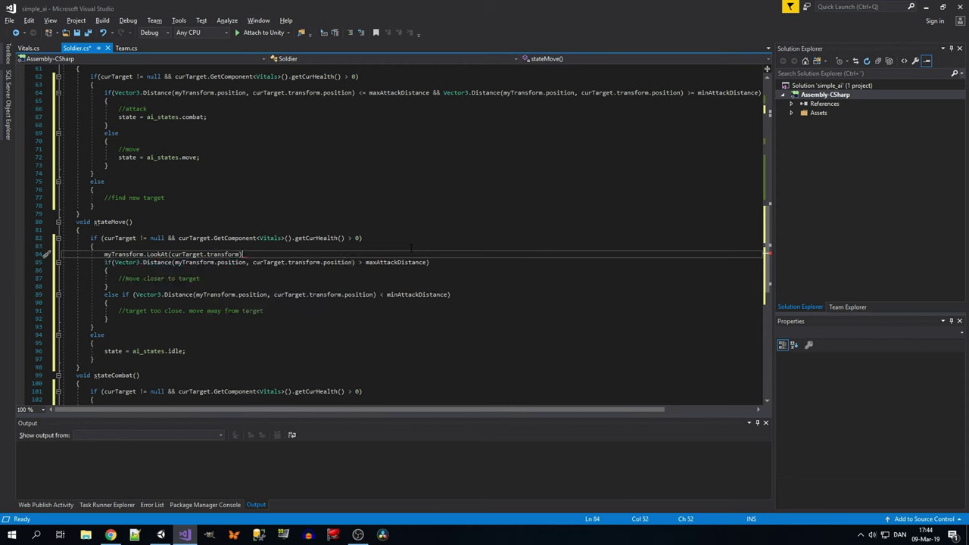
{"action": "type", "text": ";"}
Step: Append moveSpeed = 15 to the serialized minAttackDistance/maxAttackDistance float declaration
{"action": "scroll", "coordinate": [324, 286], "scroll_direction": "up", "scroll_amount": 15}
{"action": "scroll", "coordinate": [324, 285], "scroll_direction": "up", "scroll_amount": 5}
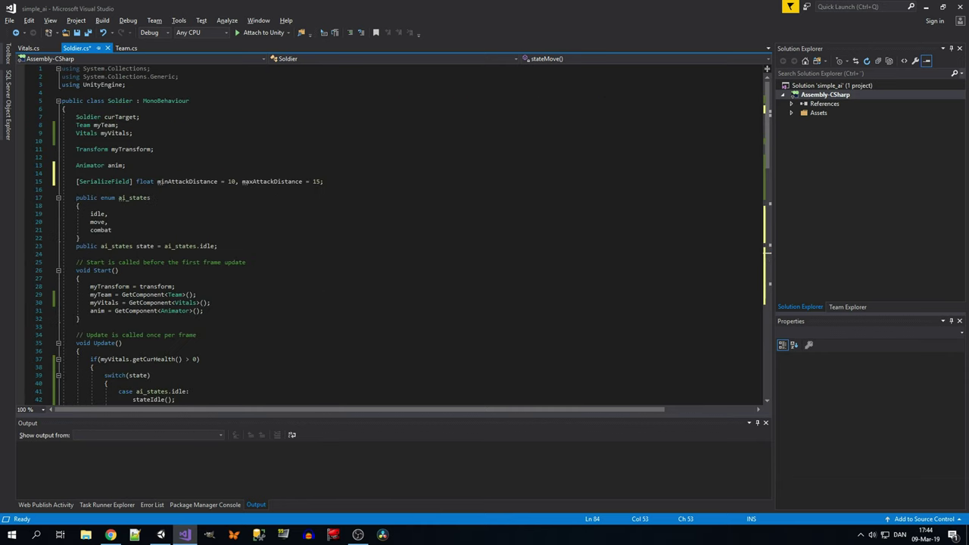
{"action": "left_click", "coordinate": [373, 183]}
{"action": "type", "text": ","}
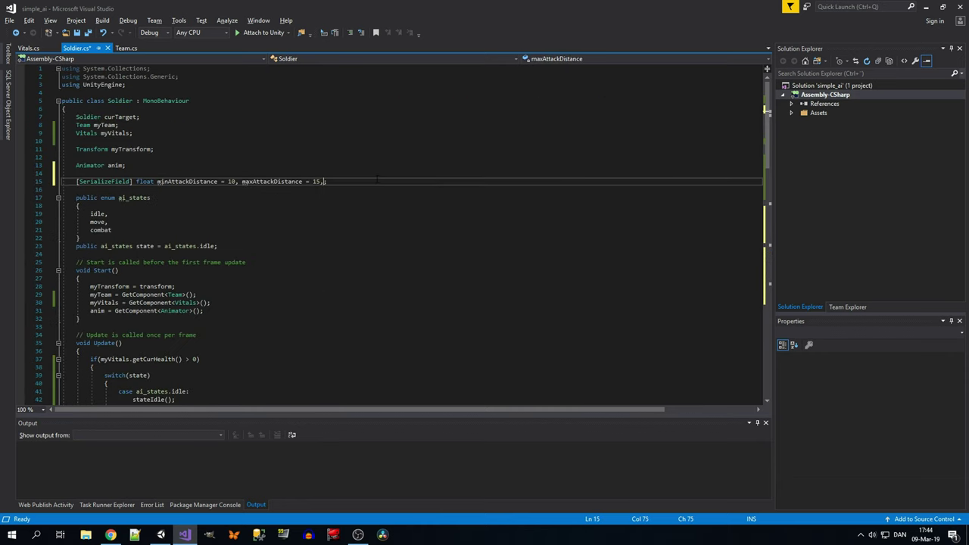
{"action": "type", "text": " moveSpe"}
{"action": "type", "text": "ed = 1"}
{"action": "type", "text": "5"}
{"action": "scroll", "coordinate": [402, 235], "scroll_direction": "down", "scroll_amount": 9}
{"action": "scroll", "coordinate": [402, 235], "scroll_direction": "down", "scroll_amount": 6}
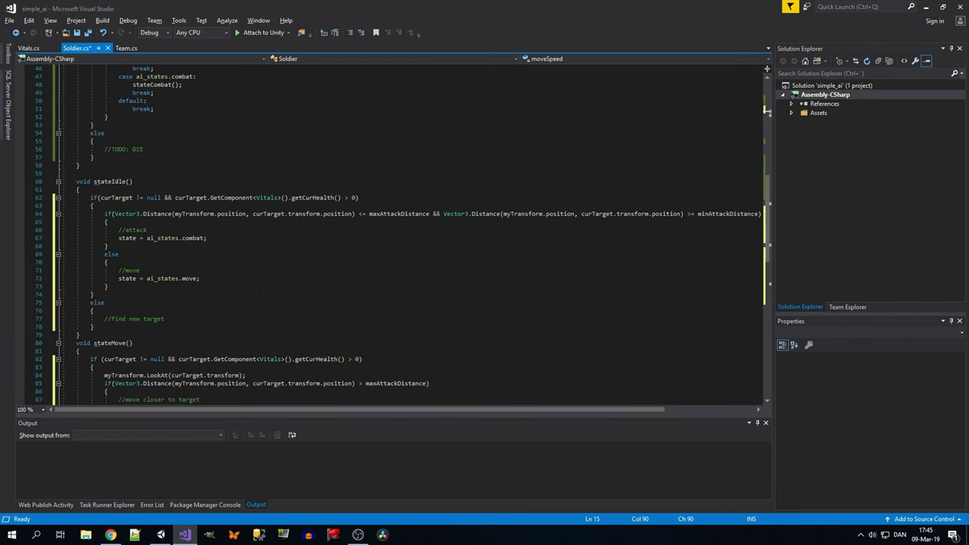
{"action": "left_click", "coordinate": [259, 237]}
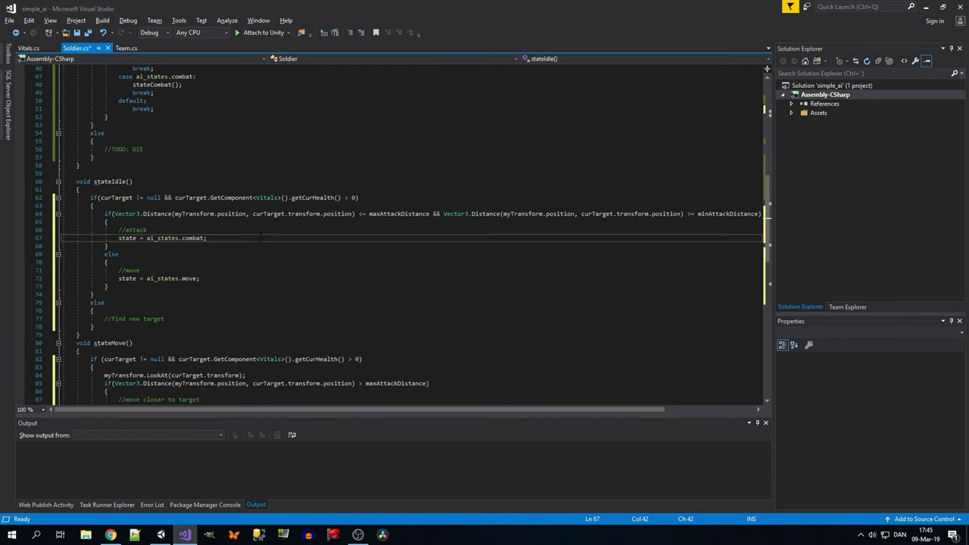
{"action": "scroll", "coordinate": [260, 237], "scroll_direction": "down", "scroll_amount": 5}
{"action": "scroll", "coordinate": [260, 237], "scroll_direction": "down", "scroll_amount": 2}
{"action": "left_click", "coordinate": [265, 230]}
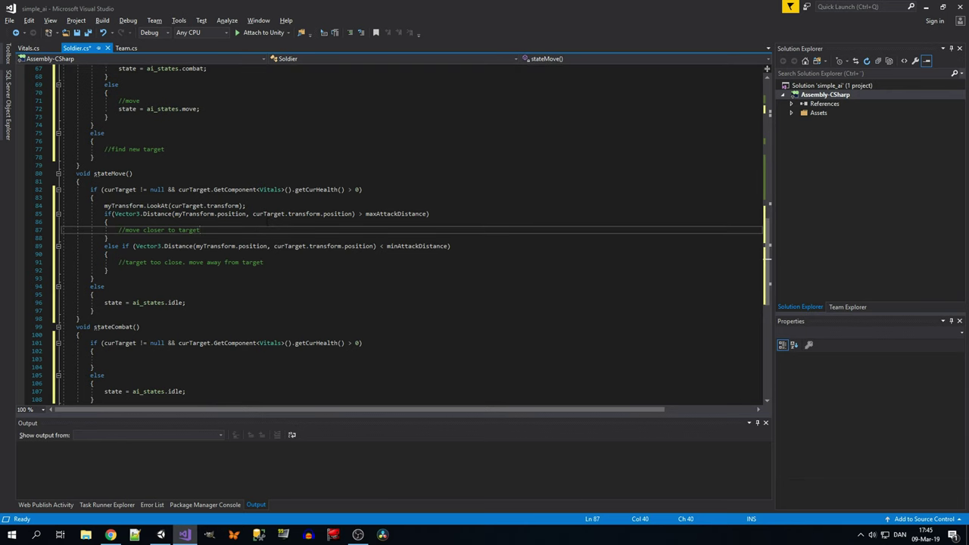
Step: Under the move-closer comment, add myTransform.Translate(Vector3.forward * moveSpeed * Time.deltaTime);
{"action": "key", "text": "Return"}
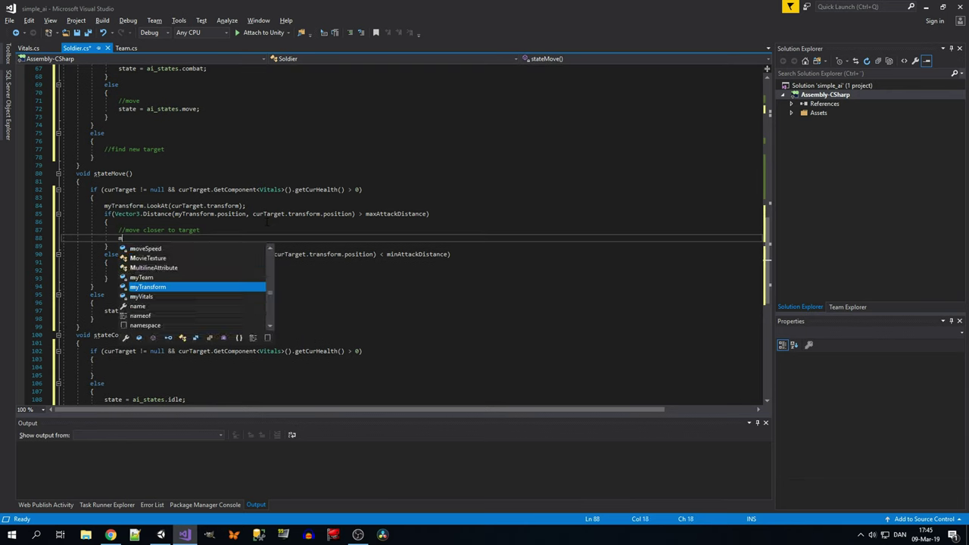
{"action": "type", "text": "myT"}
{"action": "key", "text": "Tab"}
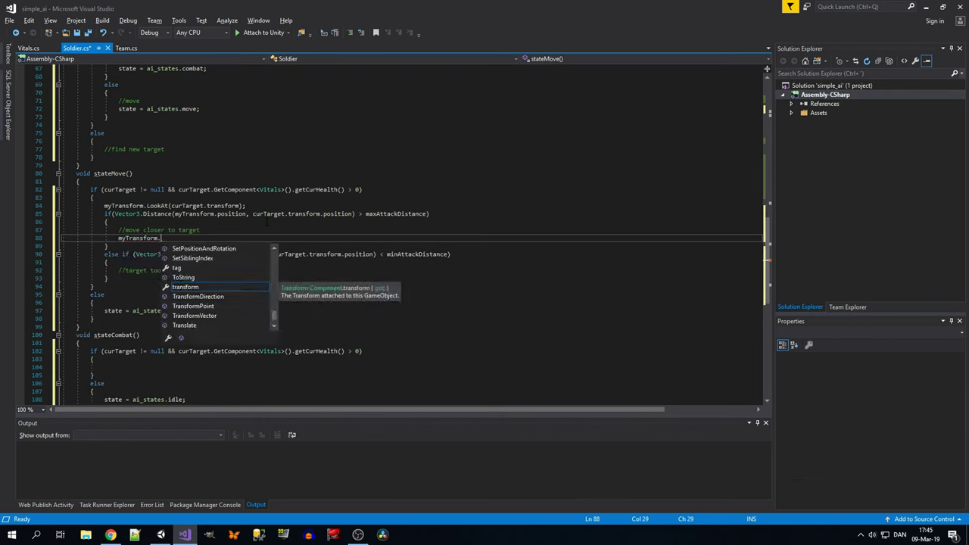
{"action": "type", "text": "tra"}
{"action": "key", "text": "Down"}
{"action": "key", "text": "Down"}
{"action": "key", "text": "Down"}
{"action": "key", "text": "Down"}
{"action": "key", "text": "Tab"}
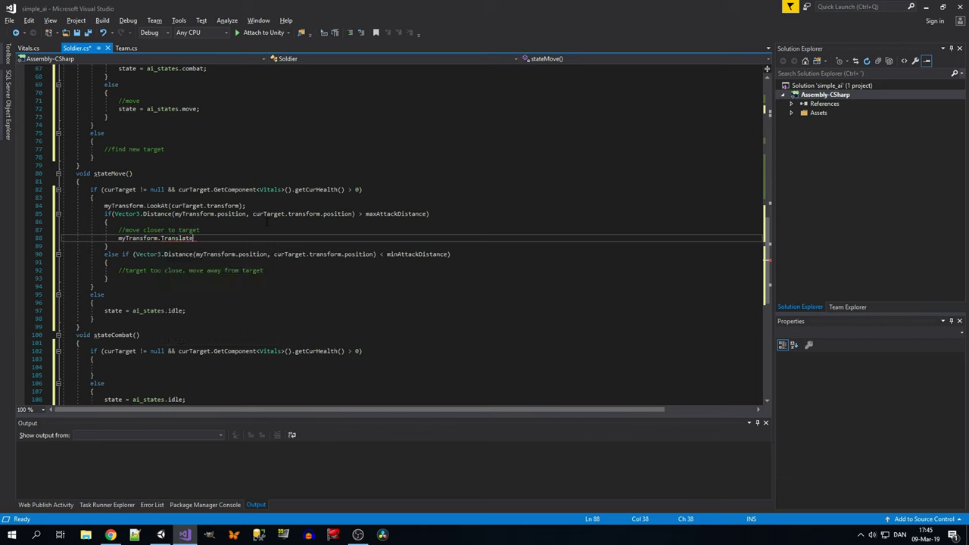
{"action": "type", "text": "(Vector3."}
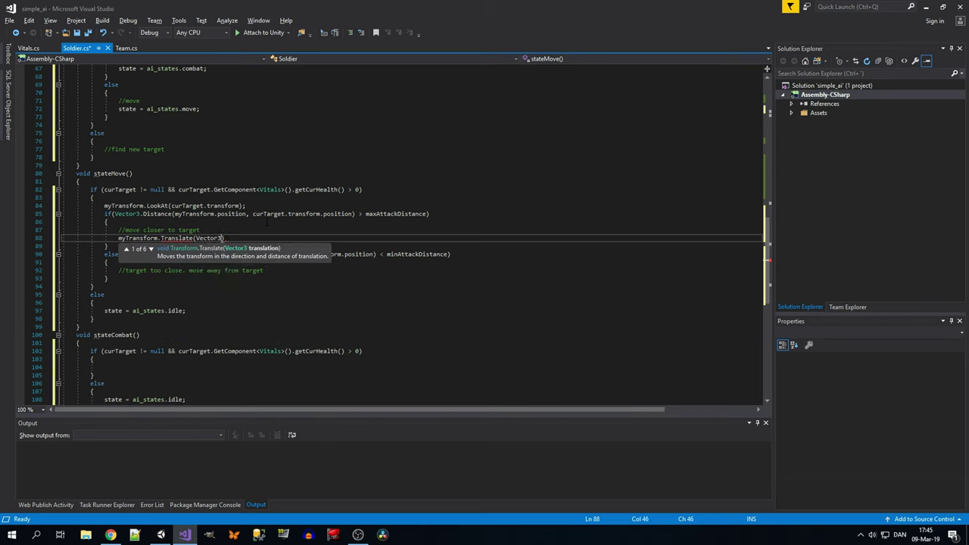
{"action": "type", "text": "for"}
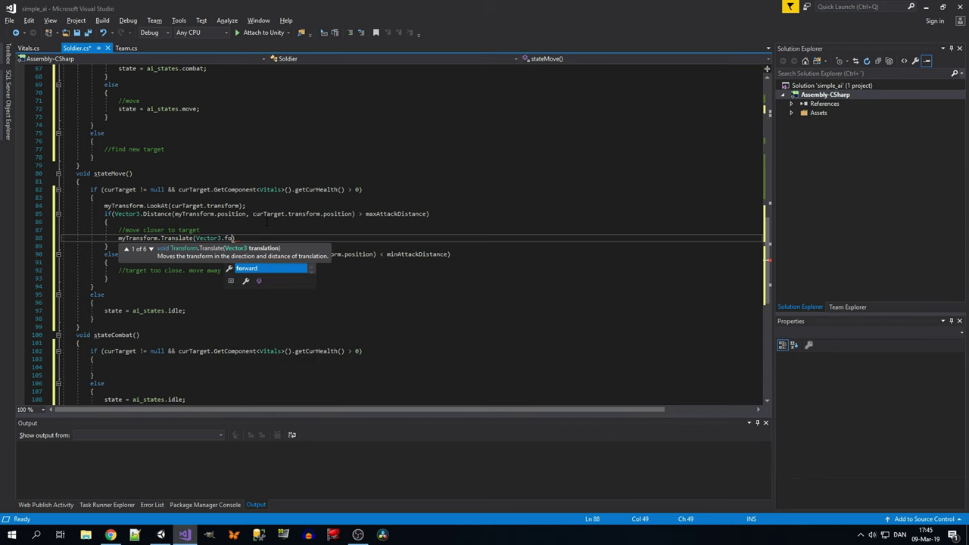
{"action": "key", "text": "Tab"}
{"action": "type", "text": "* m"}
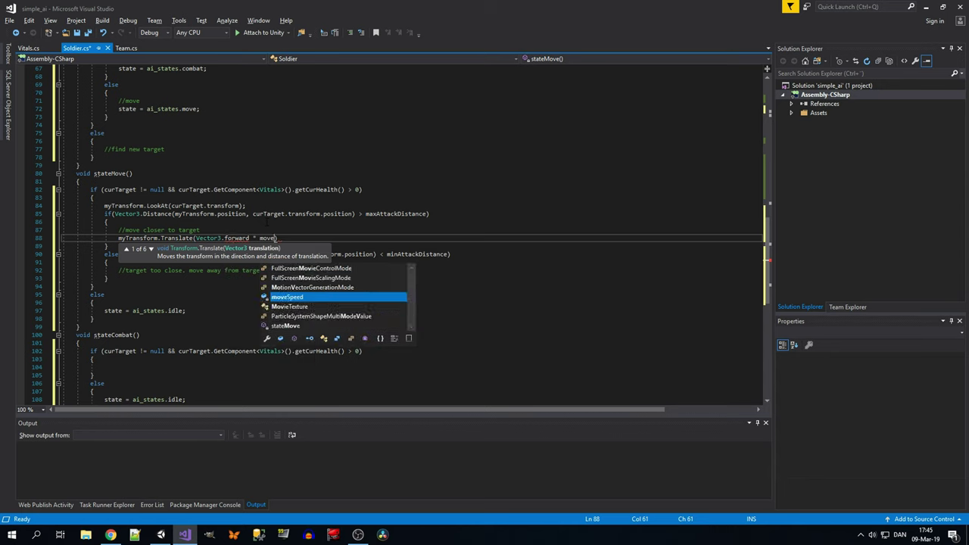
{"action": "type", "text": "oveS"}
{"action": "key", "text": "Tab"}
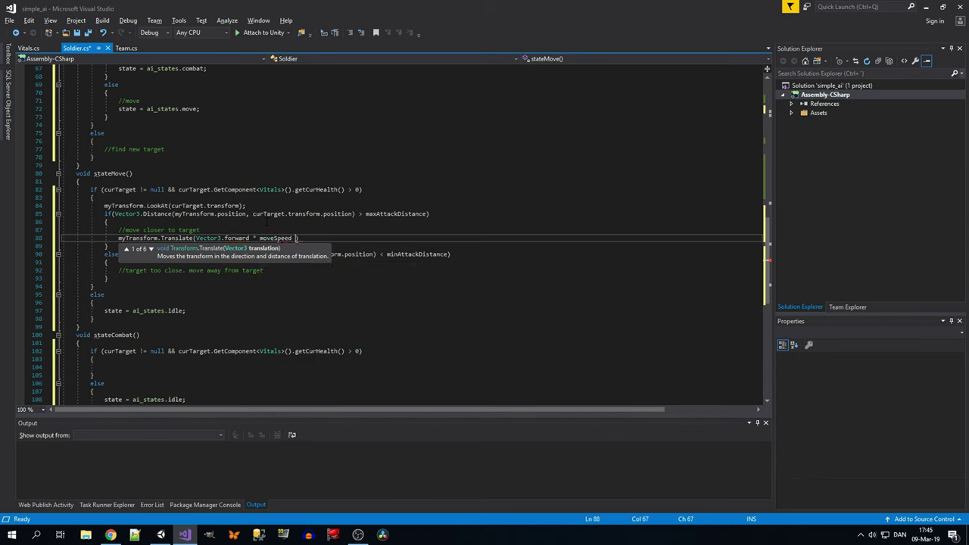
{"action": "type", "text": "* Ti"}
{"action": "key", "text": "Tab"}
{"action": "type", "text": ".d"}
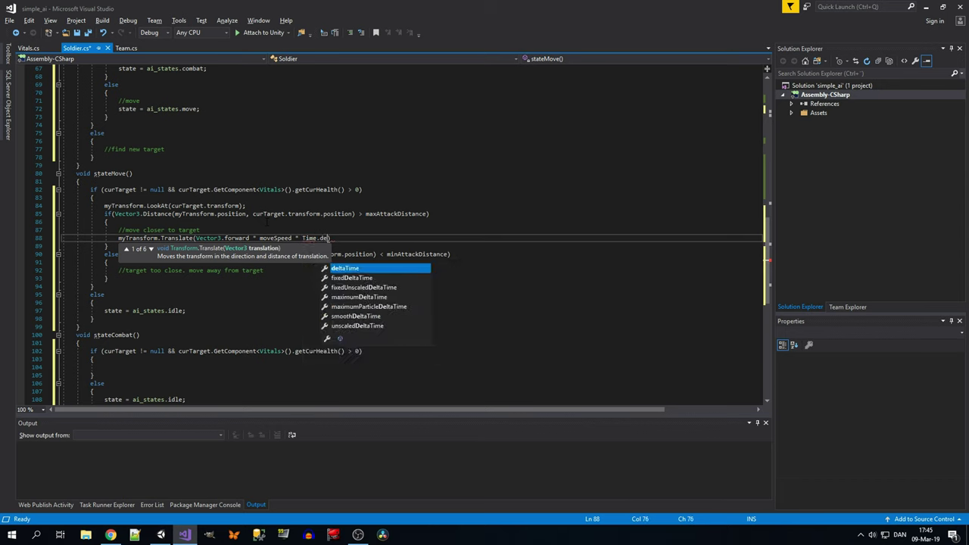
{"action": "key", "text": "Tab"}
{"action": "type", "text": ");"}
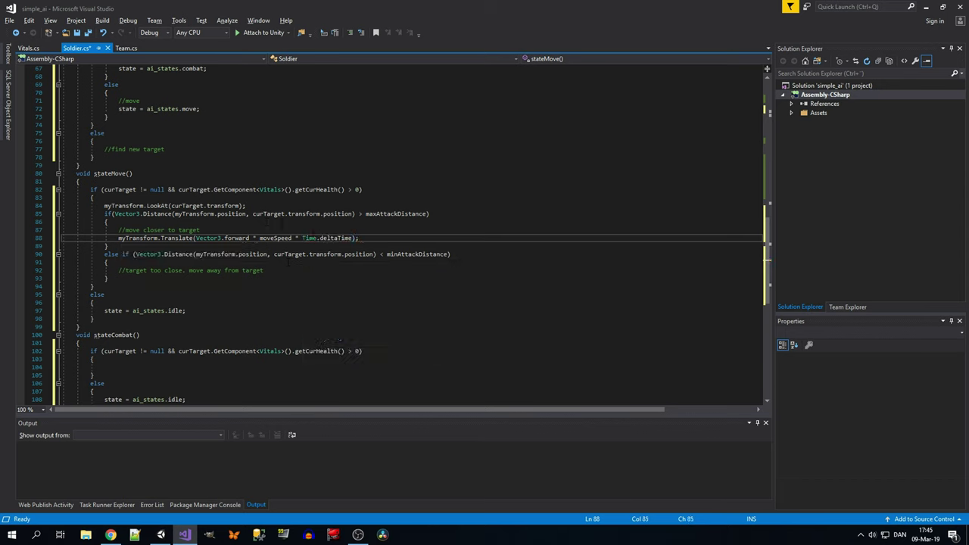
Step: Copy the Translate line under the move-away comment and multiply it by -1
{"action": "left_click_drag", "start_coordinate": [359, 238], "coordinate": [118, 238]}
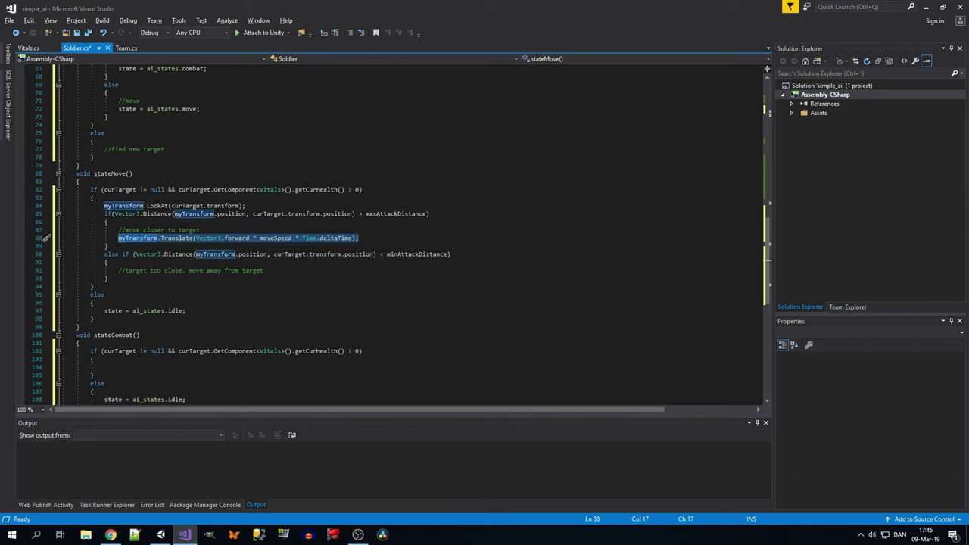
{"action": "left_click", "coordinate": [277, 270]}
{"action": "key", "text": "Return"}
{"action": "type", "text": "myTransform.Translate(Vector3.forward * moveSpeed * Time.deltaTime);"}
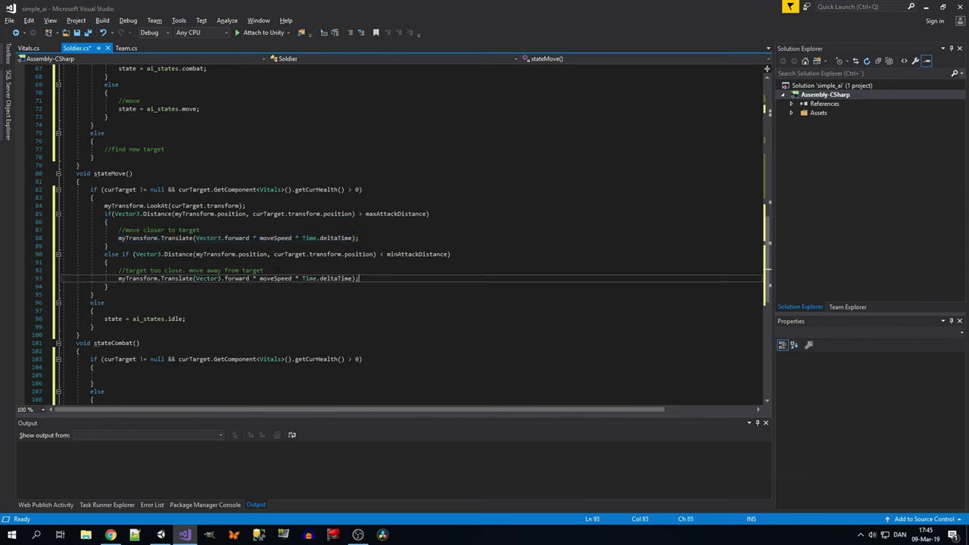
{"action": "type", "text": "* -1"}
{"action": "left_click", "coordinate": [108, 286]}
Step: Add a final else block with an //attack comment and state = ai_states.combat
{"action": "key", "text": "Return"}
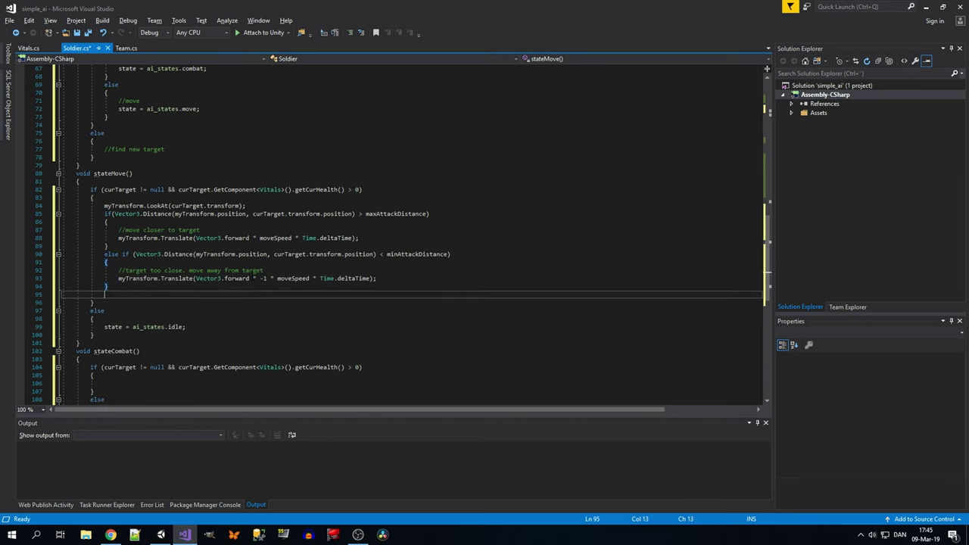
{"action": "type", "text": "else"}
{"action": "key", "text": "Return"}
{"action": "type", "text": "{"}
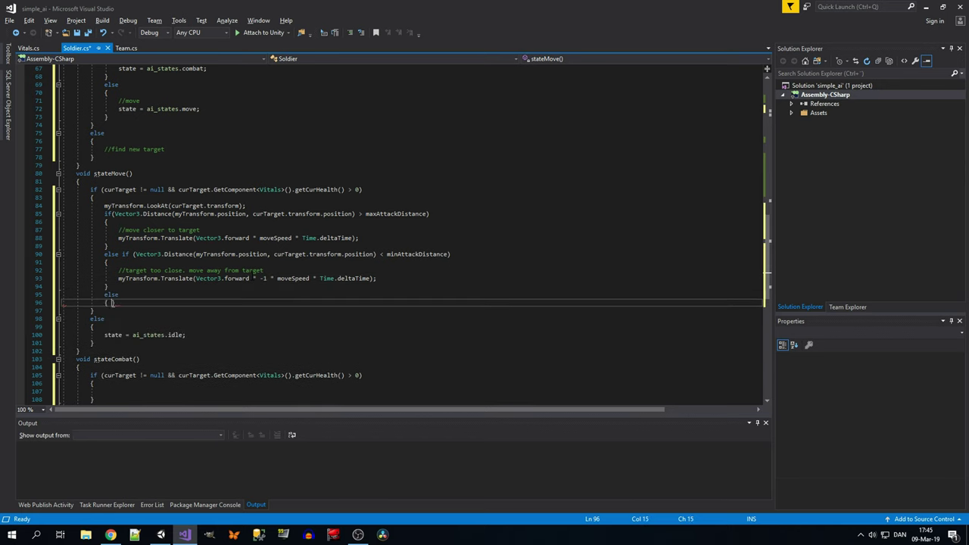
{"action": "key", "text": "Return"}
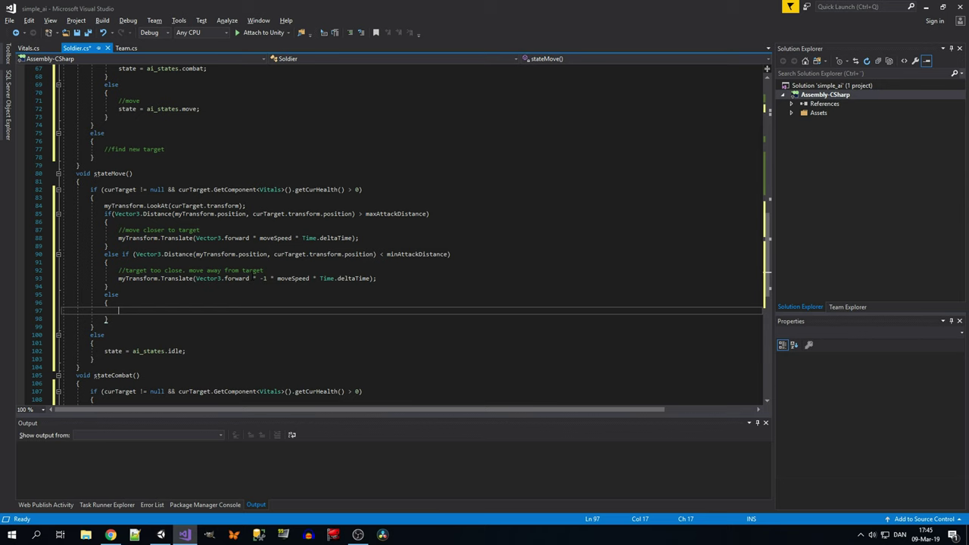
{"action": "key", "text": "ctrl+space"}
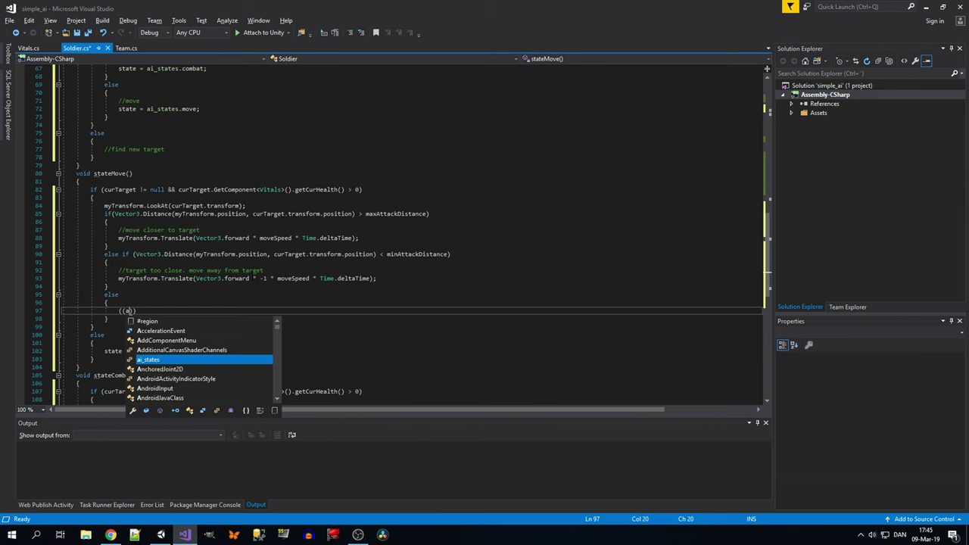
{"action": "key", "text": "Escape"}
{"action": "type", "text": "//attack"}
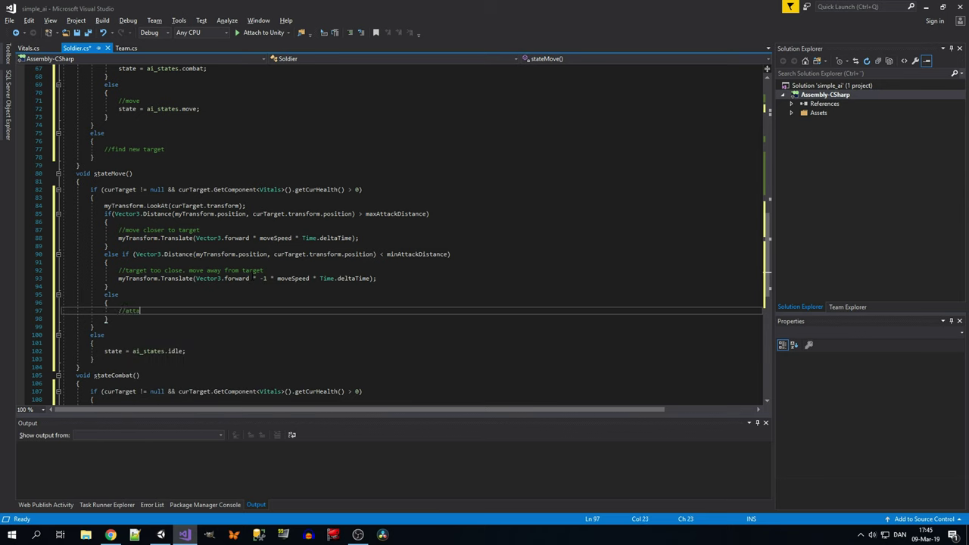
{"action": "key", "text": "Return"}
{"action": "type", "text": "state "}
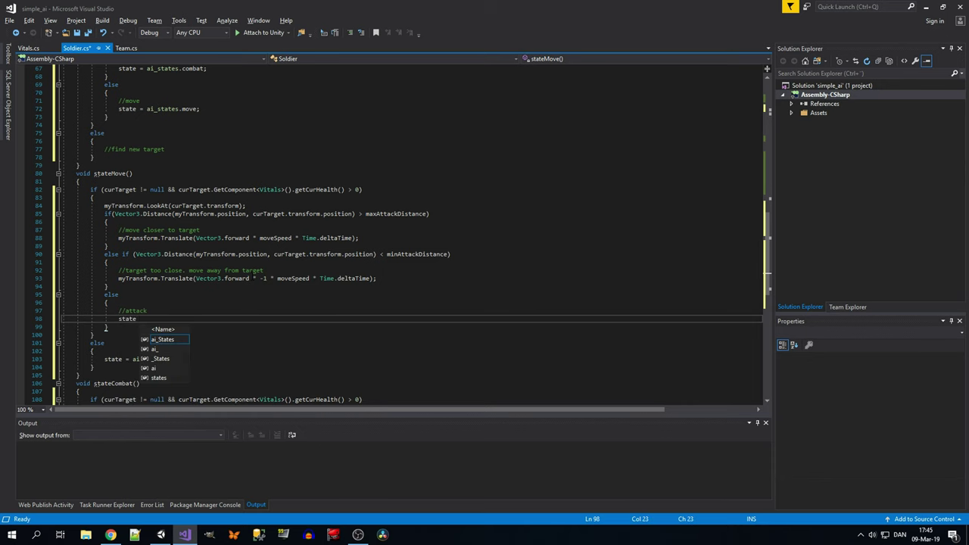
{"action": "type", "text": "= ai_states."}
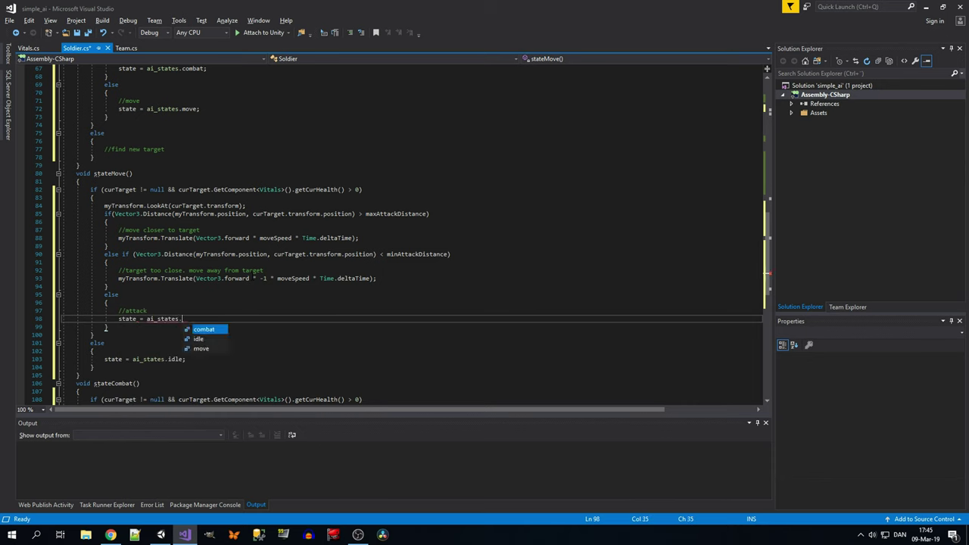
{"action": "type", "text": "combat;"}
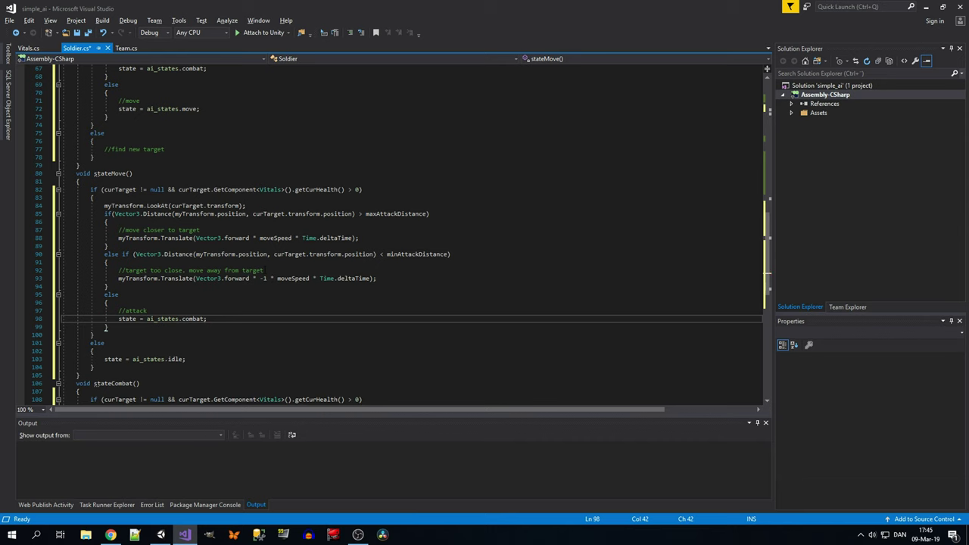
{"action": "scroll", "coordinate": [256, 368], "scroll_direction": "down", "scroll_amount": 2}
Step: Copy stateIdle's combat/move distance if/else into stateCombat's empty if block
{"action": "left_click", "coordinate": [256, 367]}
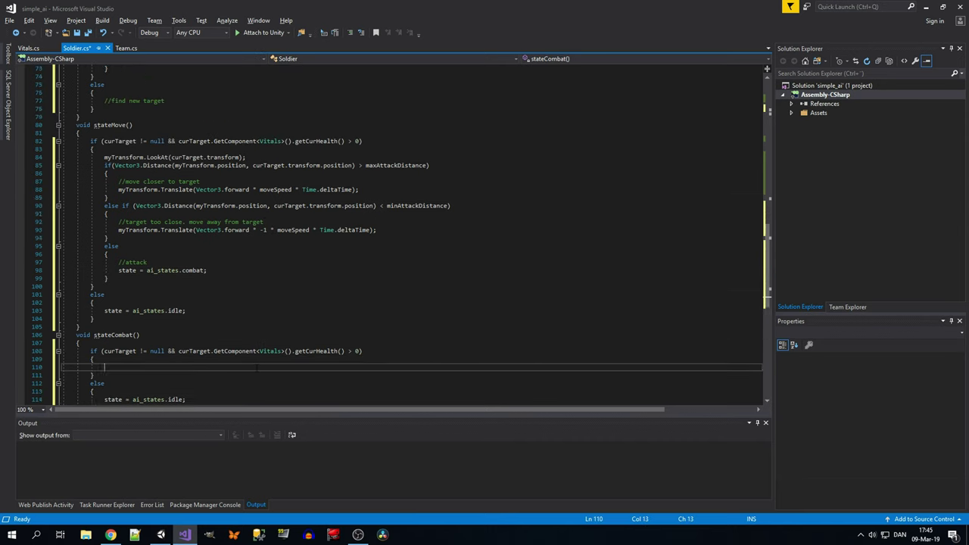
{"action": "scroll", "coordinate": [256, 367], "scroll_direction": "up", "scroll_amount": 2}
{"action": "scroll", "coordinate": [254, 299], "scroll_direction": "up", "scroll_amount": 6}
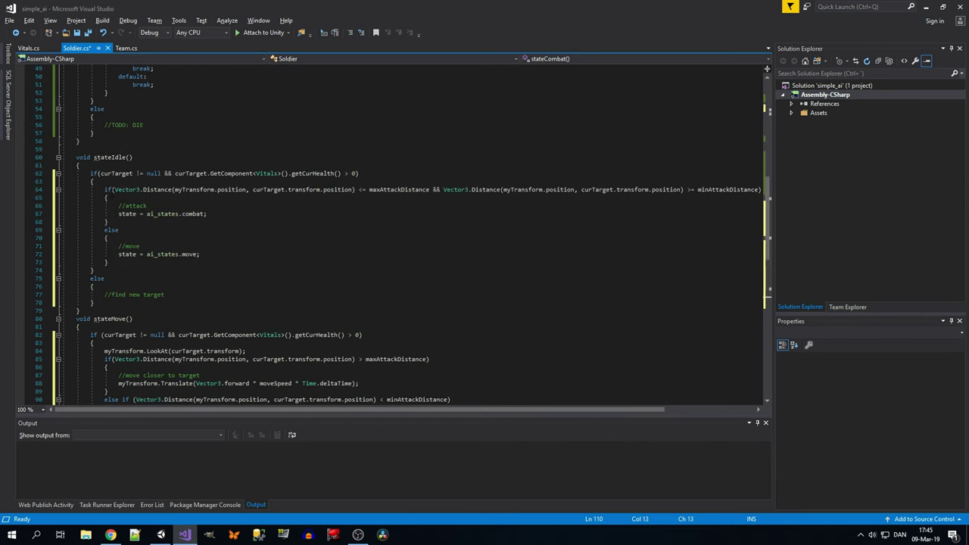
{"action": "scroll", "coordinate": [164, 222], "scroll_direction": "down", "scroll_amount": 3}
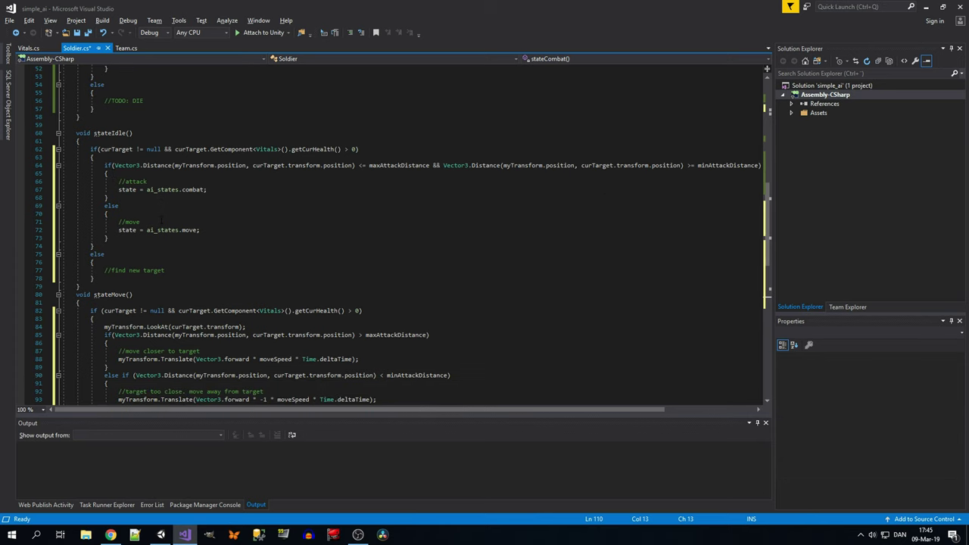
{"action": "scroll", "coordinate": [169, 211], "scroll_direction": "up", "scroll_amount": 2}
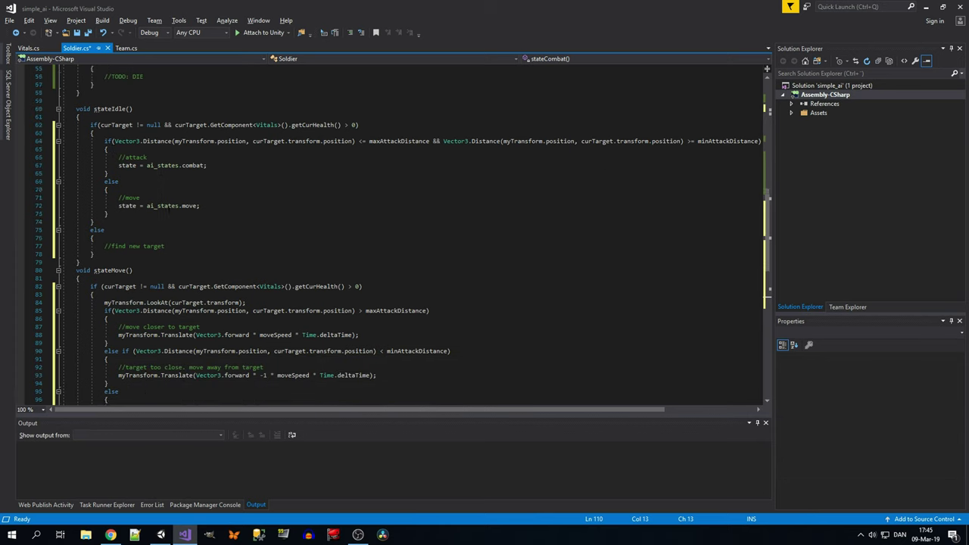
{"action": "left_click_drag", "start_coordinate": [108, 174], "coordinate": [105, 166]}
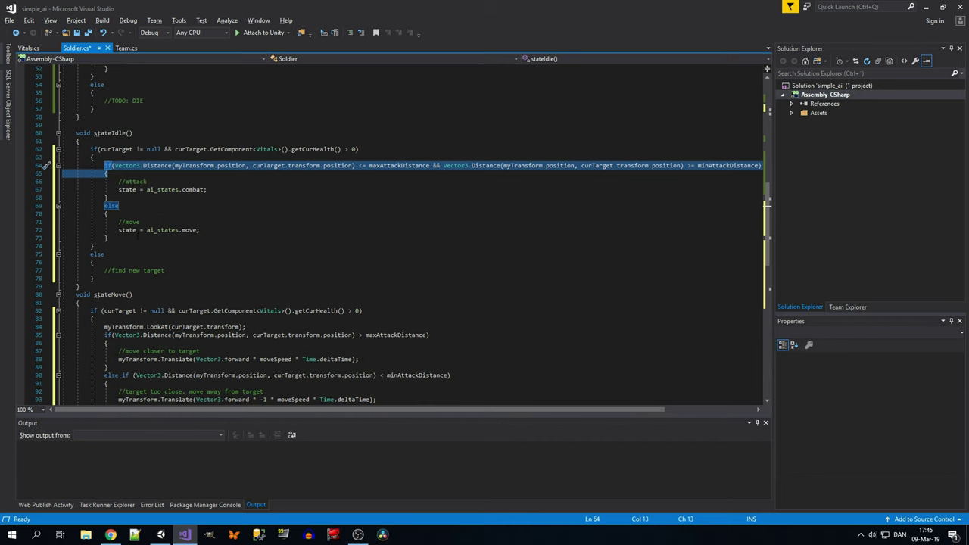
{"action": "left_click_drag", "start_coordinate": [138, 234], "coordinate": [110, 238]}
{"action": "scroll", "coordinate": [110, 237], "scroll_direction": "down", "scroll_amount": 6}
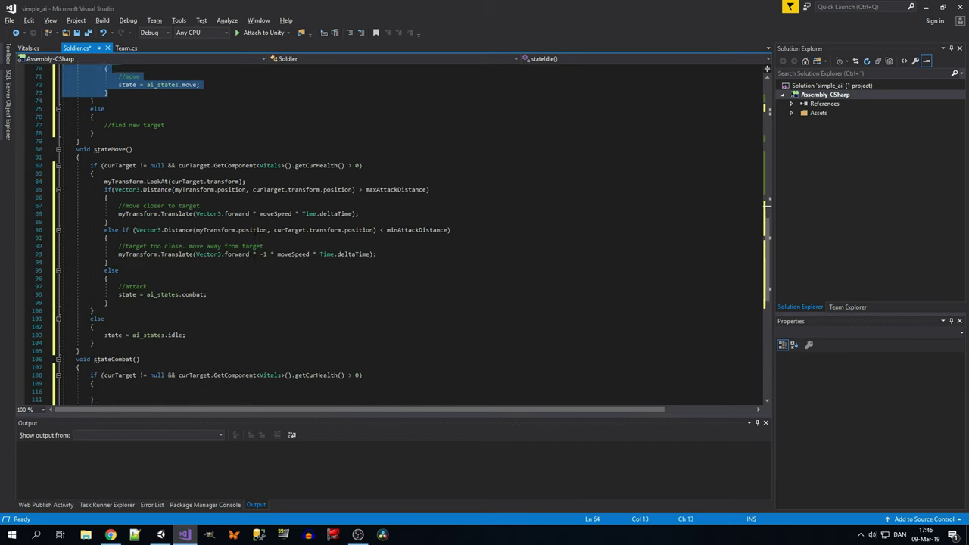
{"action": "scroll", "coordinate": [180, 336], "scroll_direction": "down", "scroll_amount": 3}
{"action": "left_click", "coordinate": [183, 323]}
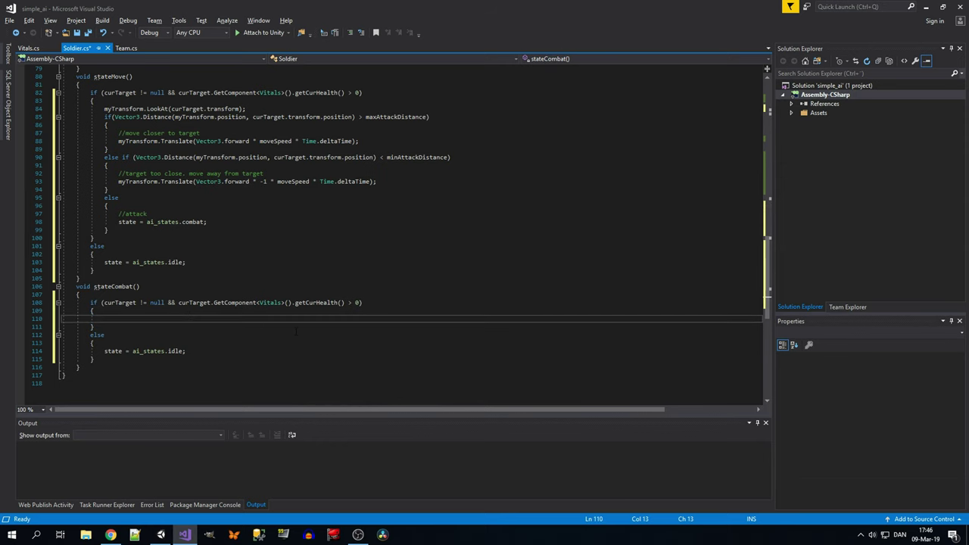
{"action": "key", "text": "ctrl+v"}
Step: Copy the LookAt(curTarget.transform) line into the top of stateCombat's if block
{"action": "left_click", "coordinate": [198, 309]}
{"action": "scroll", "coordinate": [198, 309], "scroll_direction": "up", "scroll_amount": 2}
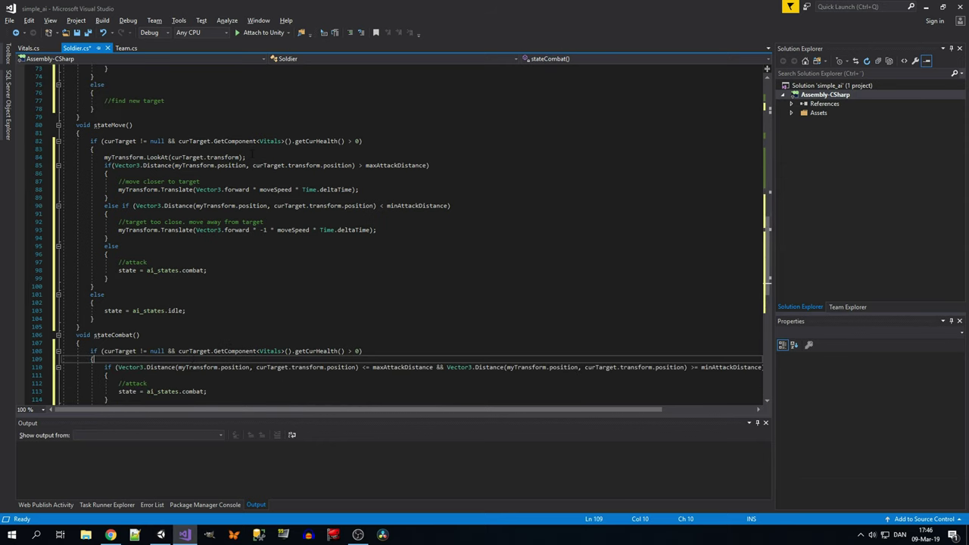
{"action": "left_click_drag", "start_coordinate": [246, 157], "coordinate": [103, 157]}
{"action": "key", "text": "ctrl+c"}
{"action": "left_click", "coordinate": [94, 359]}
{"action": "key", "text": "Return"}
{"action": "key", "text": "ctrl+v"}
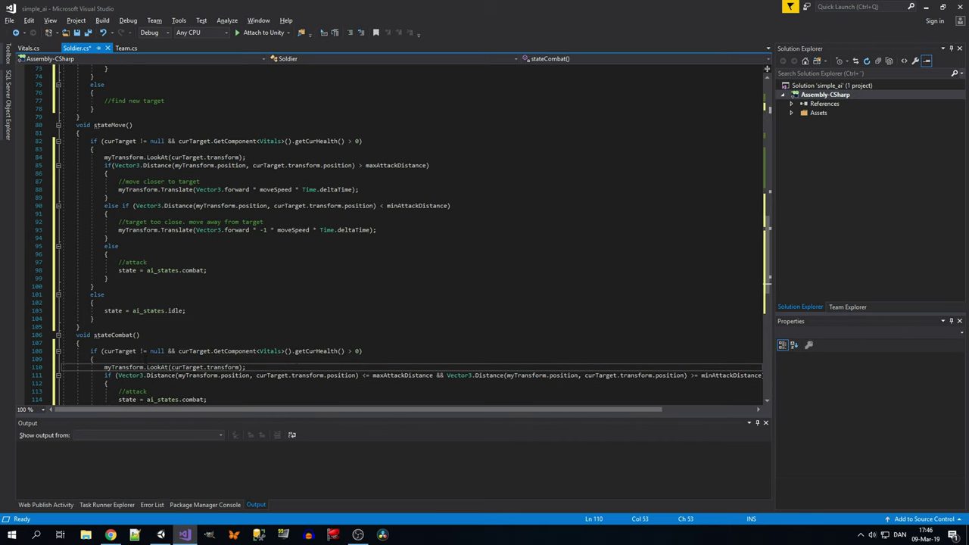
{"action": "key", "text": "Return"}
{"action": "scroll", "coordinate": [398, 235], "scroll_direction": "down", "scroll_amount": 6}
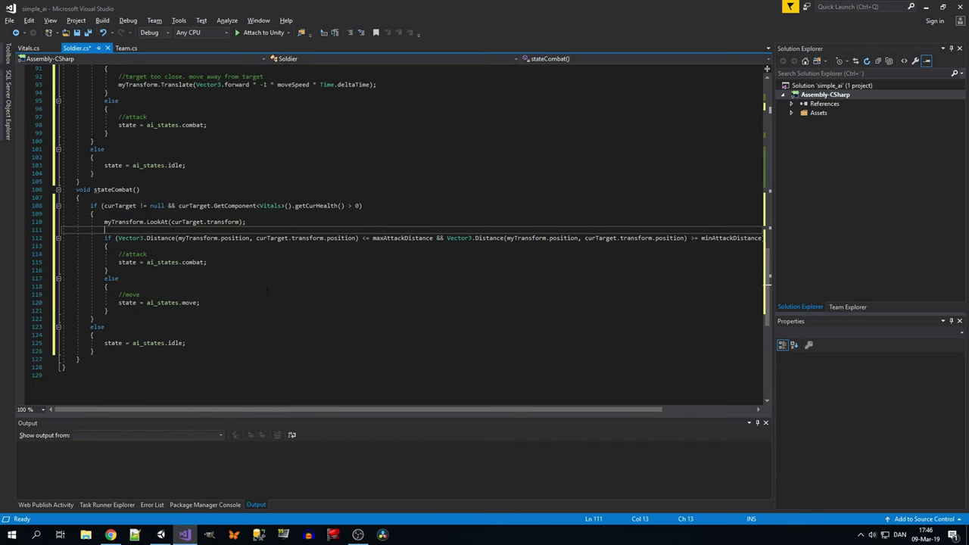
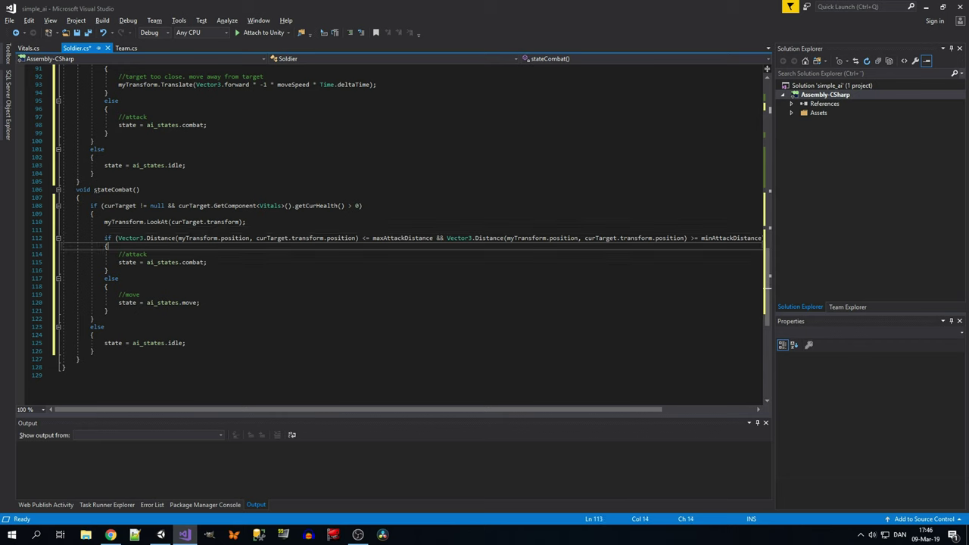
Step: Delete the 'state = ai_states.combat;' line under //attack in stateCombat
{"action": "left_click", "coordinate": [252, 261]}
{"action": "key", "text": "shift+Home"}
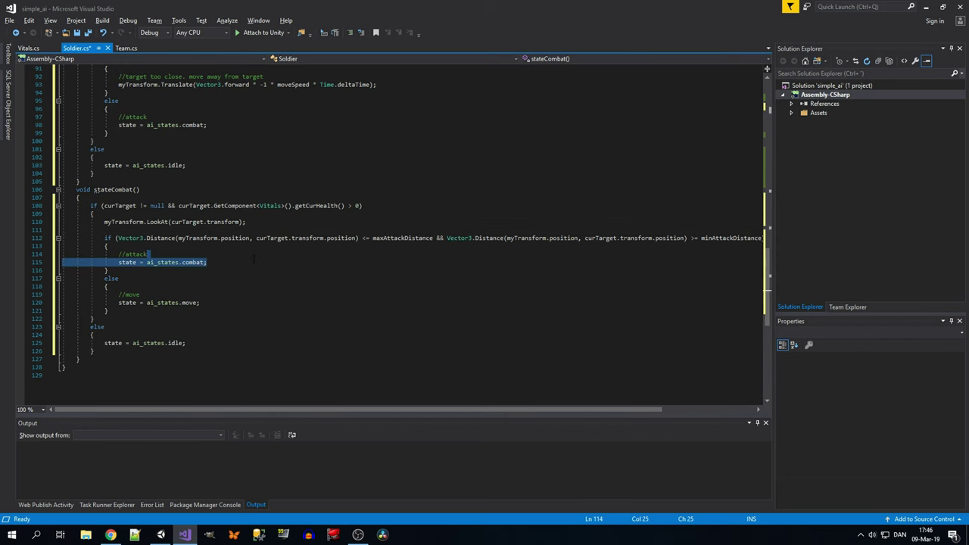
{"action": "key", "text": "BackSpace"}
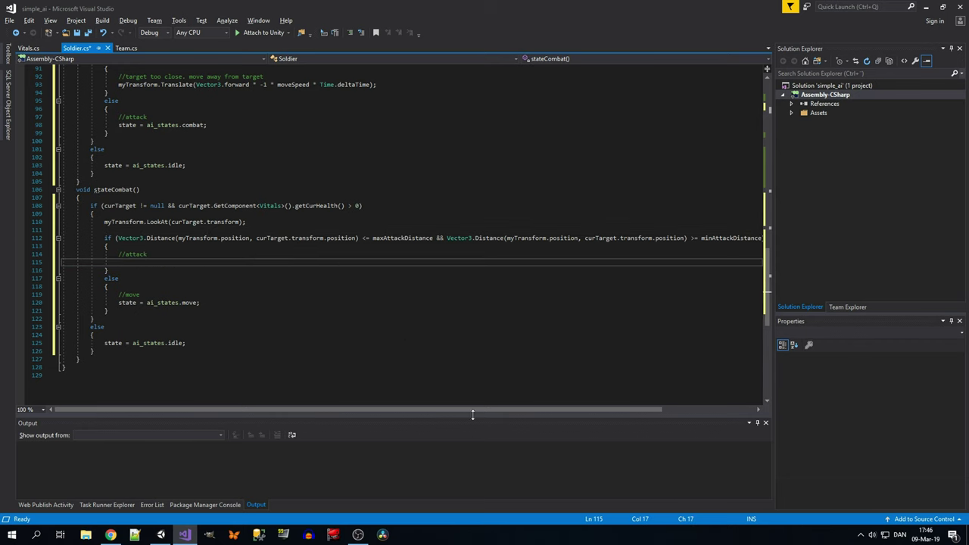
{"action": "left_click_drag", "start_coordinate": [472, 414], "coordinate": [498, 412]}
{"action": "scroll", "coordinate": [409, 227], "scroll_direction": "down", "scroll_amount": 2}
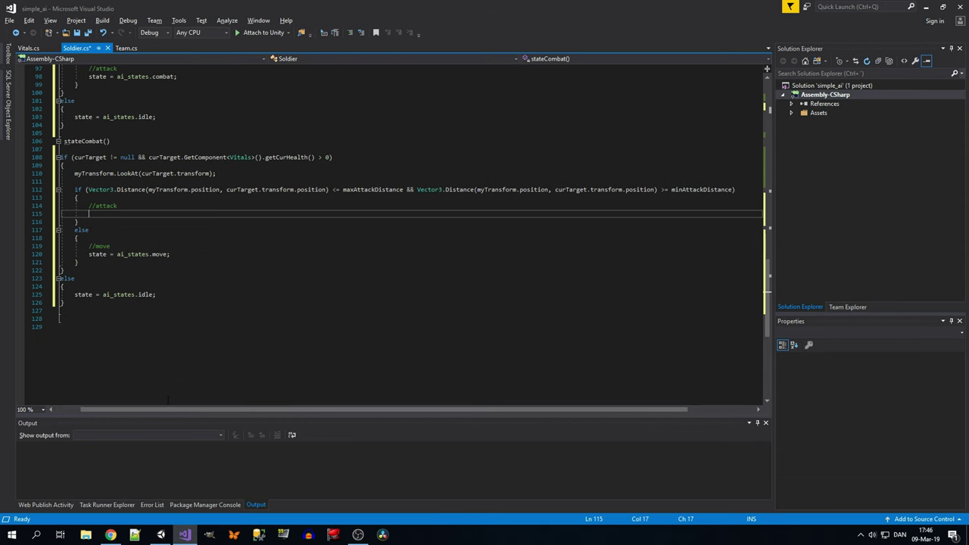
{"action": "left_click_drag", "start_coordinate": [168, 409], "coordinate": [142, 410]}
{"action": "scroll", "coordinate": [158, 264], "scroll_direction": "up", "scroll_amount": 1}
{"action": "scroll", "coordinate": [159, 264], "scroll_direction": "up", "scroll_amount": 1}
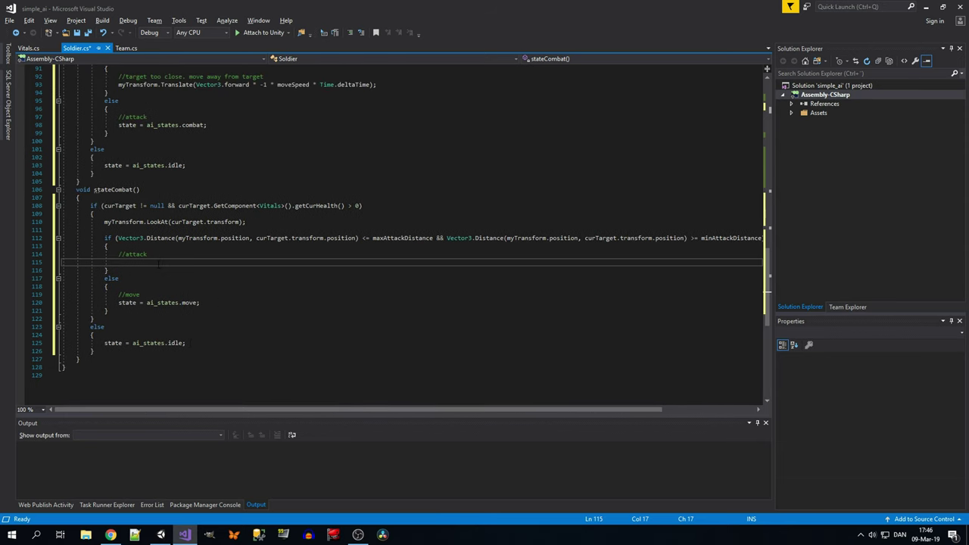
{"action": "scroll", "coordinate": [181, 271], "scroll_direction": "up", "scroll_amount": 1}
{"action": "scroll", "coordinate": [227, 276], "scroll_direction": "down", "scroll_amount": 1}
{"action": "scroll", "coordinate": [236, 247], "scroll_direction": "up", "scroll_amount": 1}
{"action": "scroll", "coordinate": [236, 248], "scroll_direction": "down", "scroll_amount": 1}
{"action": "scroll", "coordinate": [235, 247], "scroll_direction": "down", "scroll_amount": 1}
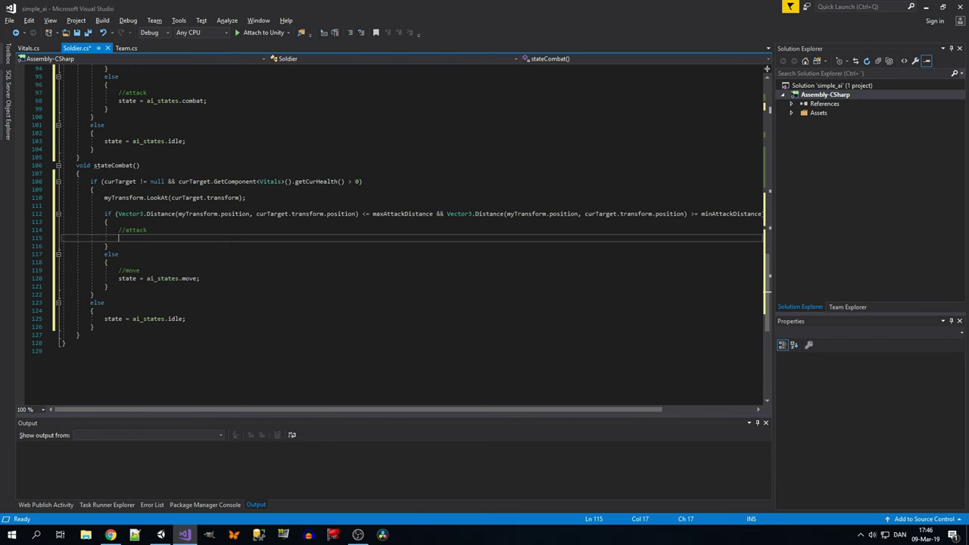
{"action": "scroll", "coordinate": [341, 253], "scroll_direction": "up", "scroll_amount": 5}
{"action": "scroll", "coordinate": [340, 253], "scroll_direction": "up", "scroll_amount": 10}
{"action": "scroll", "coordinate": [341, 252], "scroll_direction": "up", "scroll_amount": 12}
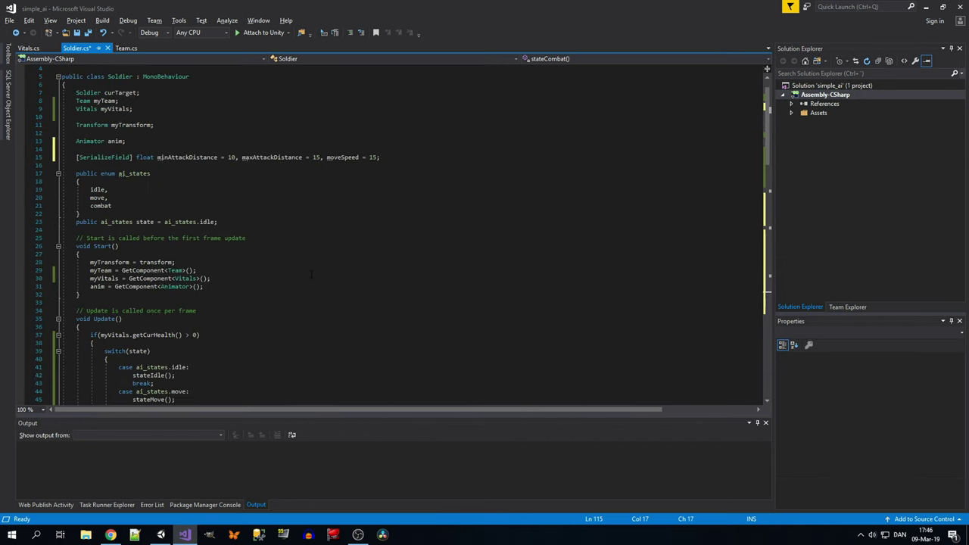
{"action": "scroll", "coordinate": [341, 252], "scroll_direction": "up", "scroll_amount": 3}
Step: Add '[SerializeField] float fireCooldown = 1f;' below the attack distance and speed fields
{"action": "left_click", "coordinate": [422, 182]}
{"action": "key", "text": "Return"}
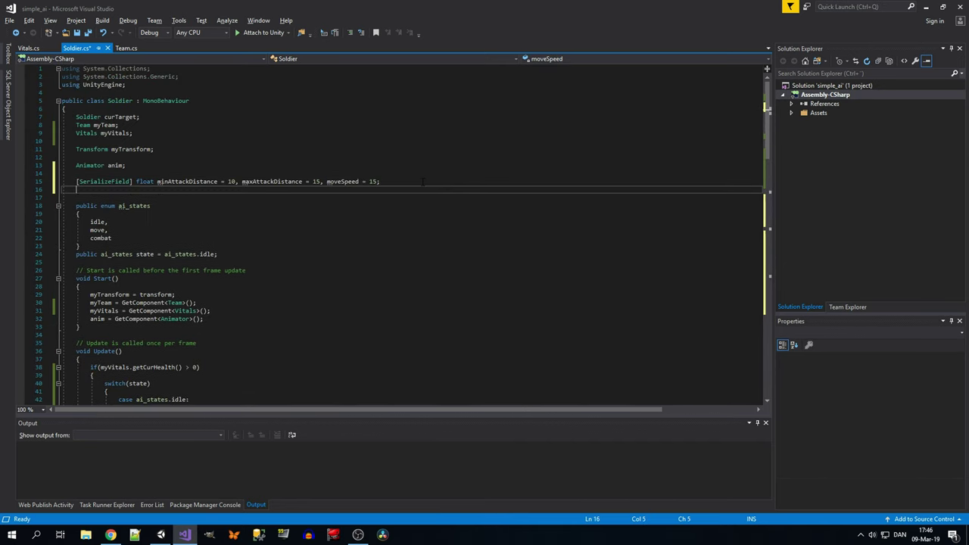
{"action": "key", "text": "Return"}
{"action": "type", "text": "float"}
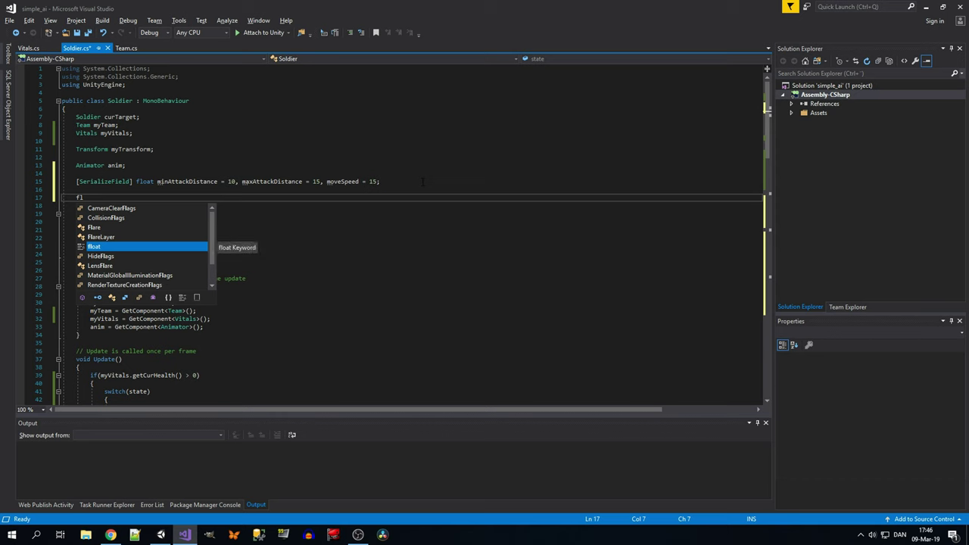
{"action": "key", "text": "Escape"}
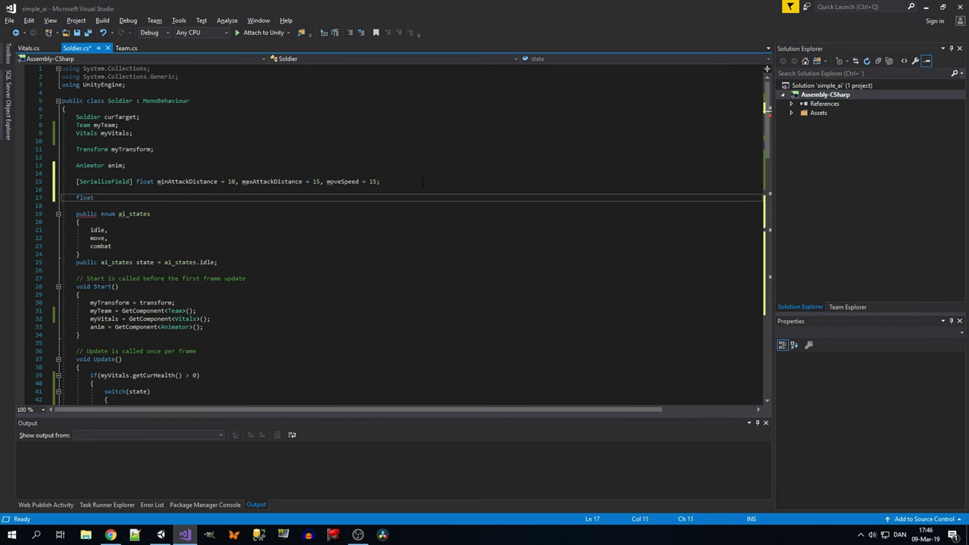
{"action": "type", "text": "f"}
{"action": "type", "text": "i"}
{"action": "type", "text": "reCo"}
{"action": "type", "text": "ol"}
{"action": "key", "text": "BackSpace"}
{"action": "type", "text": "oldown"}
{"action": "key", "text": "Home"}
{"action": "type", "text": "[S"}
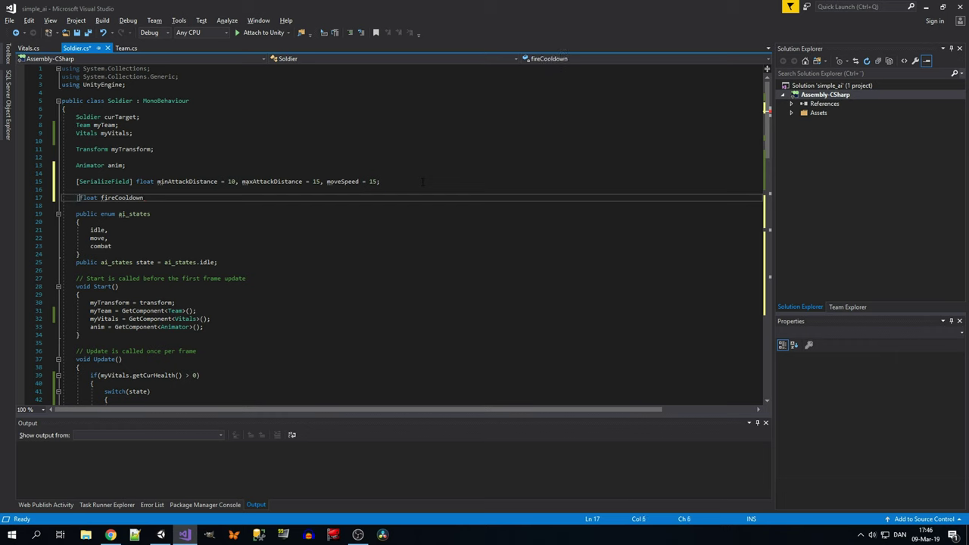
{"action": "type", "text": "Er"}
{"action": "key", "text": "Left"}
{"action": "key", "text": "BackSpace"}
{"action": "key", "text": "BackSpace"}
{"action": "type", "text": "er"}
{"action": "type", "text": "ia"}
{"action": "key", "text": "Tab"}
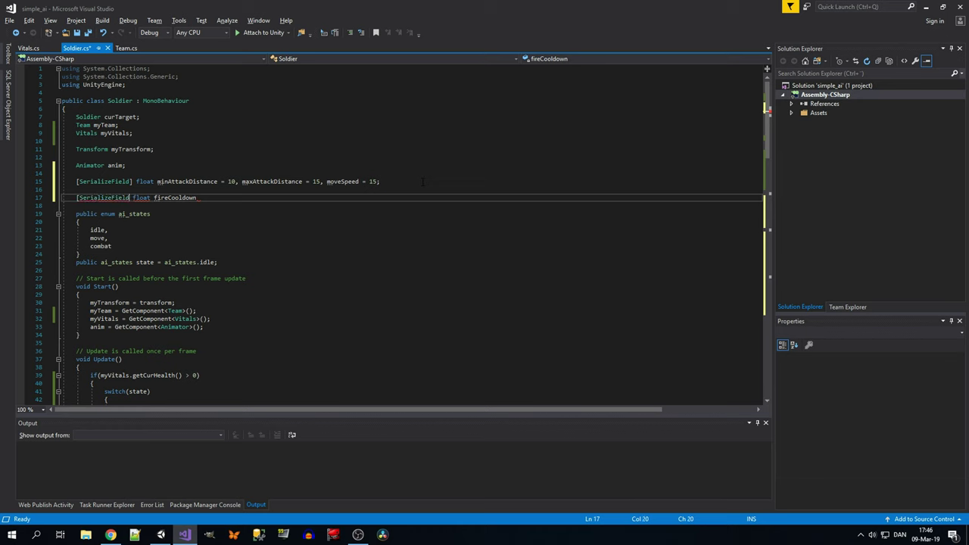
{"action": "type", "text": "]"}
{"action": "key", "text": "BackSpace"}
{"action": "type", "text": "]"}
{"action": "key", "text": "Right"}
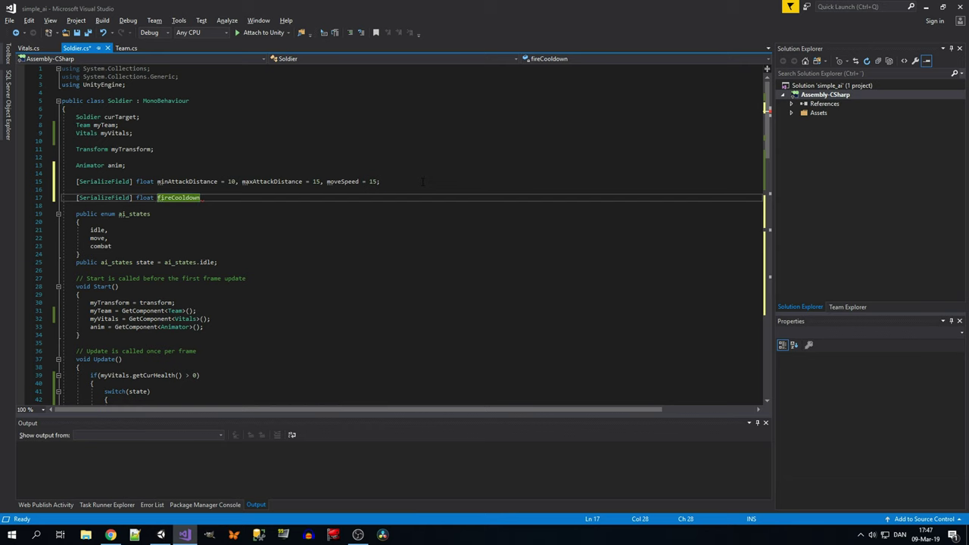
{"action": "type", "text": "= 1;"}
{"action": "key", "text": "Left"}
{"action": "type", "text": "f"}
Step: Add 'float curFireCooldown = 0;' on the line below fireCooldown
{"action": "key", "text": "End"}
{"action": "key", "text": "Return"}
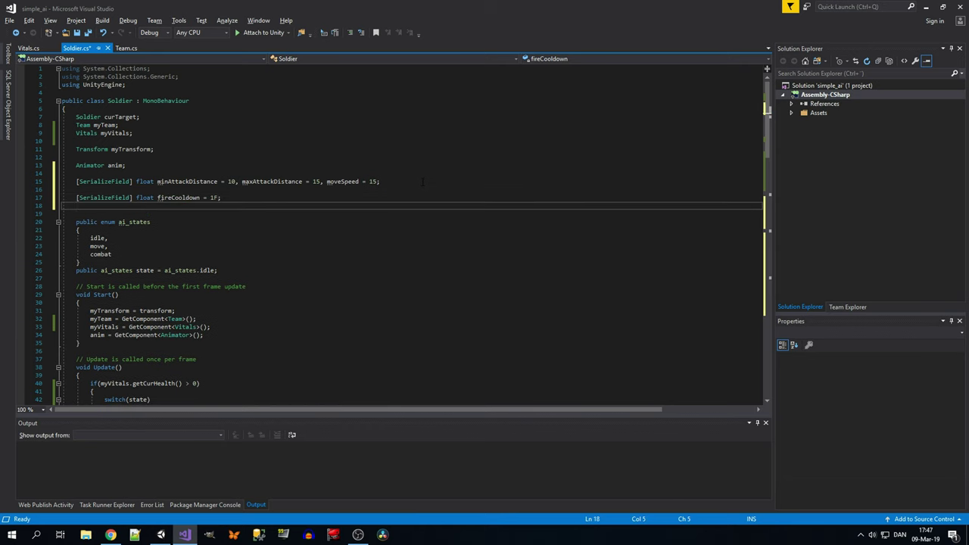
{"action": "type", "text": "float cur"}
{"action": "type", "text": "FireCoo"}
{"action": "type", "text": "ldown ="}
{"action": "type", "text": " 0;"}
Step: Under //attack, add an if (curFireCooldown <= 0) block with an empty body
{"action": "scroll", "coordinate": [95, 173], "scroll_direction": "down", "scroll_amount": 1}
{"action": "scroll", "coordinate": [94, 174], "scroll_direction": "down", "scroll_amount": 9}
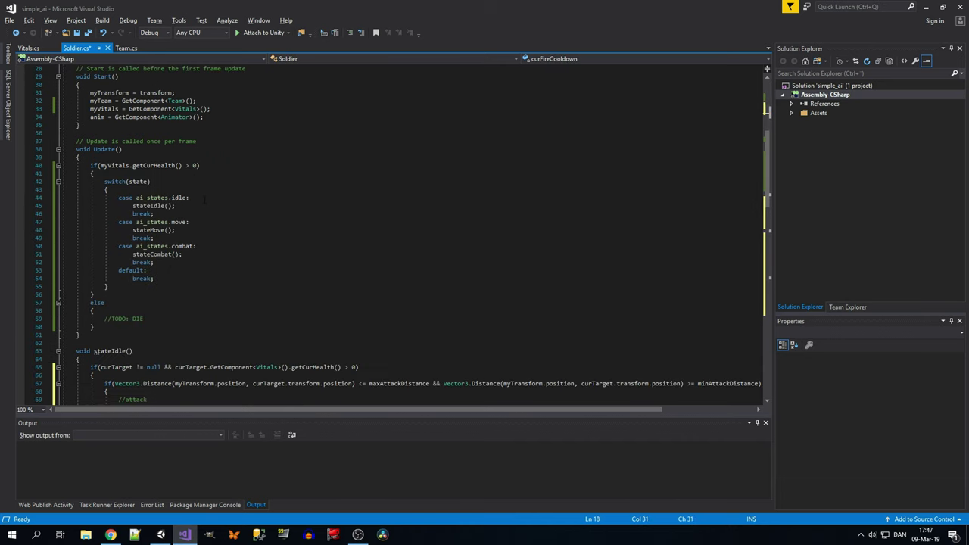
{"action": "scroll", "coordinate": [95, 174], "scroll_direction": "down", "scroll_amount": 13}
{"action": "scroll", "coordinate": [94, 173], "scroll_direction": "down", "scroll_amount": 5}
{"action": "scroll", "coordinate": [94, 174], "scroll_direction": "down", "scroll_amount": 6}
{"action": "scroll", "coordinate": [219, 259], "scroll_direction": "up", "scroll_amount": 1}
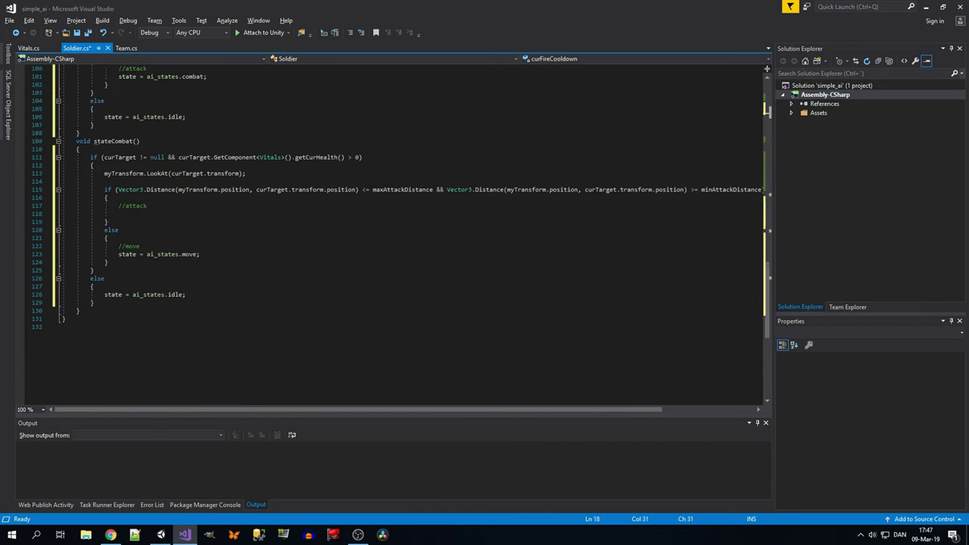
{"action": "scroll", "coordinate": [219, 258], "scroll_direction": "up", "scroll_amount": 1}
{"action": "left_click", "coordinate": [232, 237]}
{"action": "type", "text": "if"}
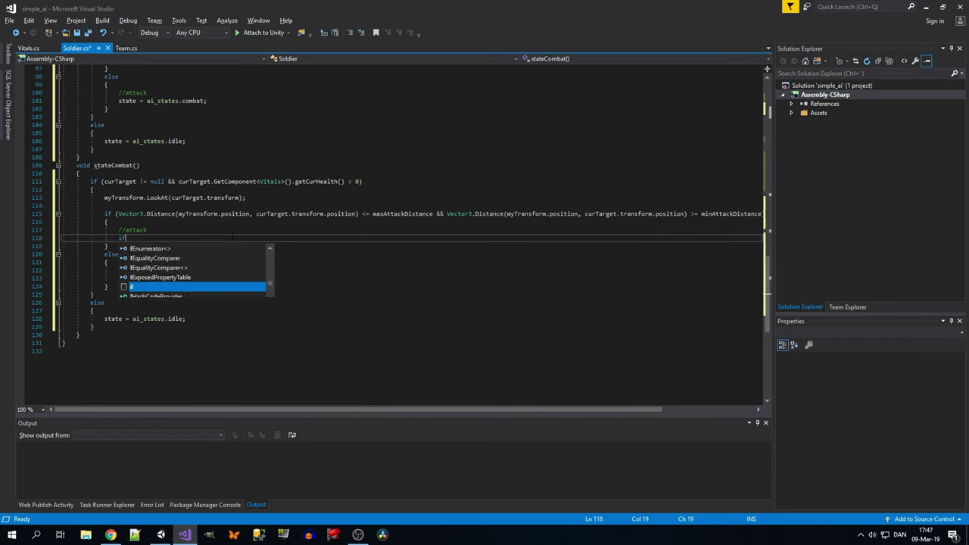
{"action": "type", "text": "(firec"}
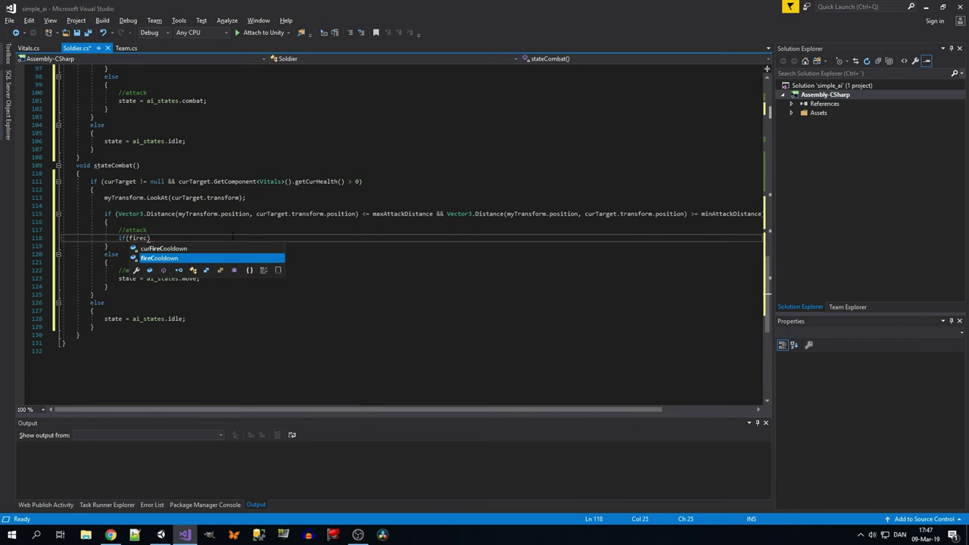
{"action": "key", "text": "Up"}
{"action": "key", "text": "Tab"}
{"action": "type", "text": "<= 0)"}
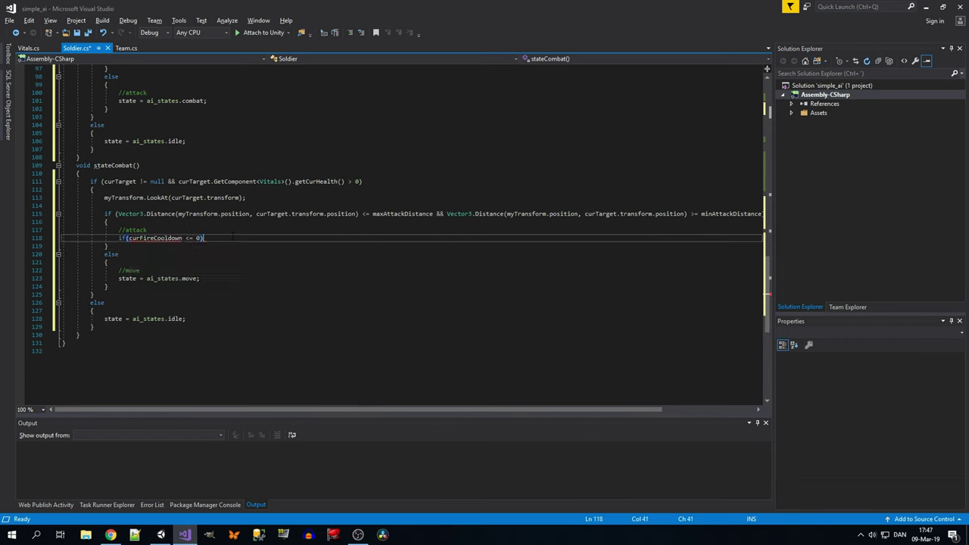
{"action": "key", "text": "Return"}
{"action": "type", "text": "{"}
{"action": "key", "text": "Return"}
Step: Add an else branch doing 'curFireCooldown -= 1 * Time.deltaTime;'
{"action": "key", "text": "Down"}
{"action": "key", "text": "Return"}
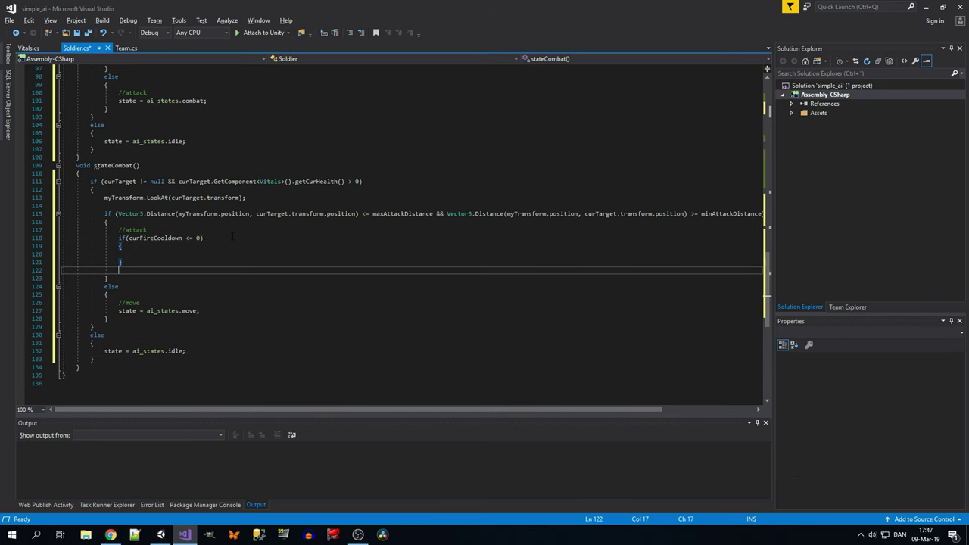
{"action": "type", "text": "else"}
{"action": "key", "text": "Return"}
{"action": "type", "text": "{"}
{"action": "key", "text": "Return"}
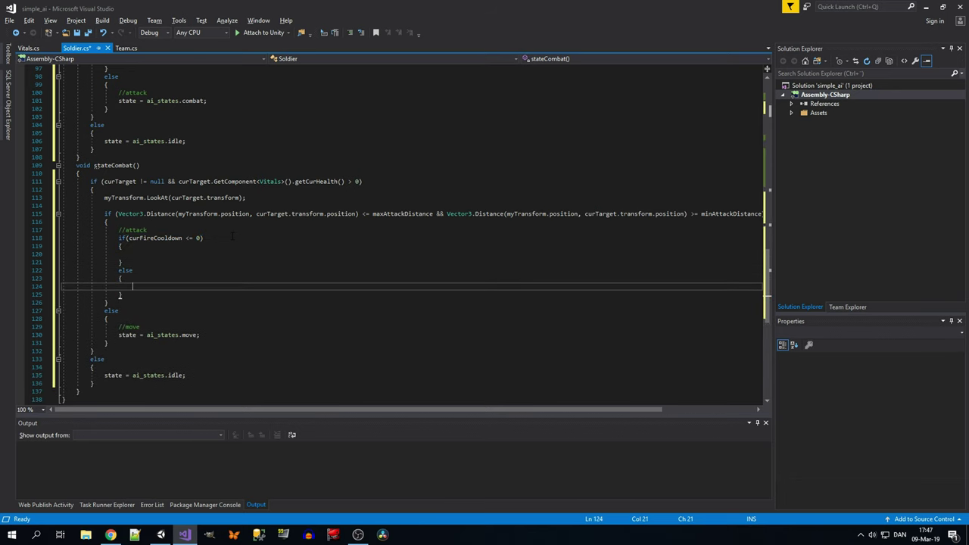
{"action": "type", "text": "cu"}
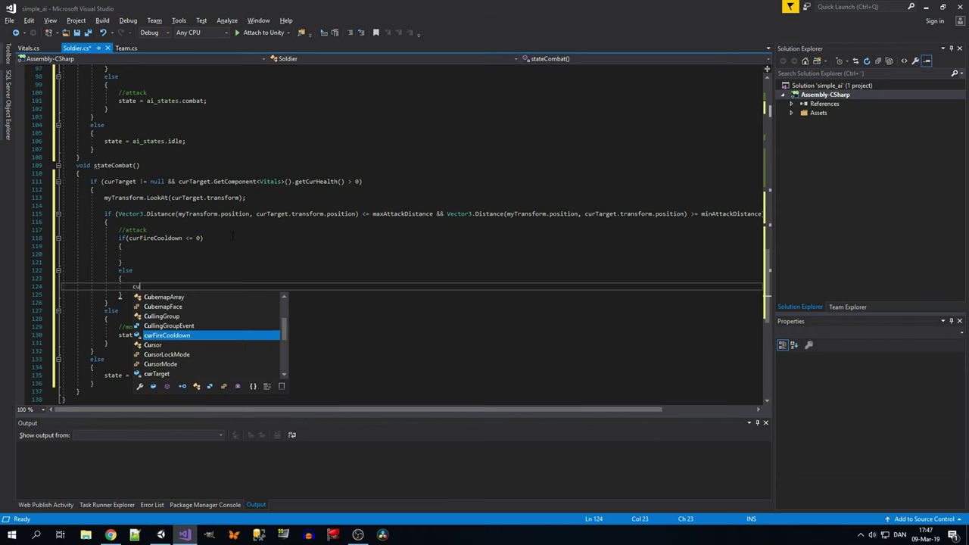
{"action": "type", "text": "rFireCooldown-=1"}
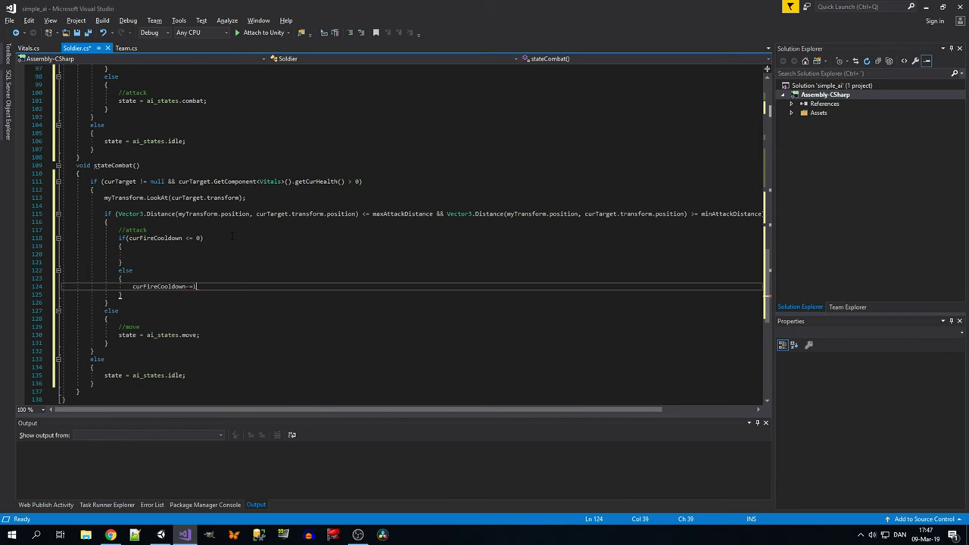
{"action": "type", "text": "*t"}
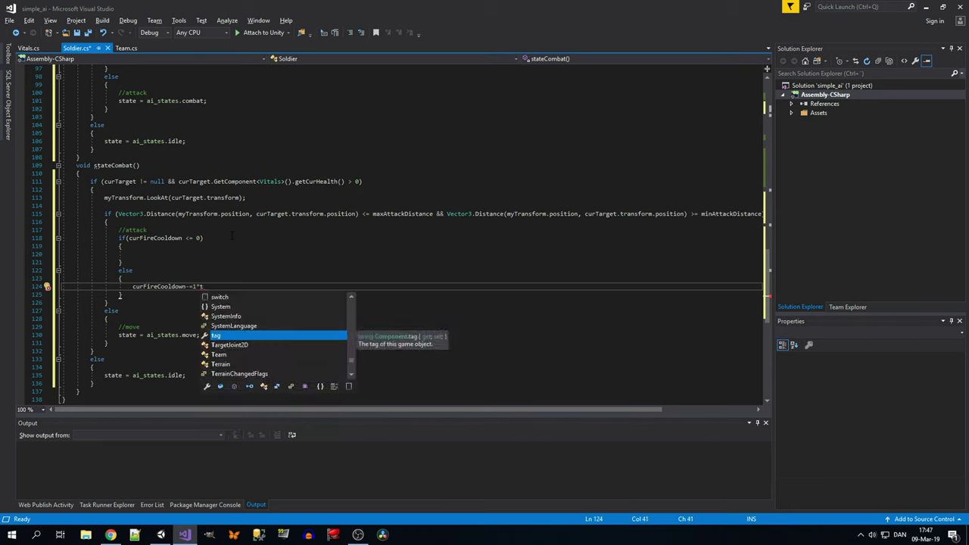
{"action": "type", "text": " Time.deltaTime;"}
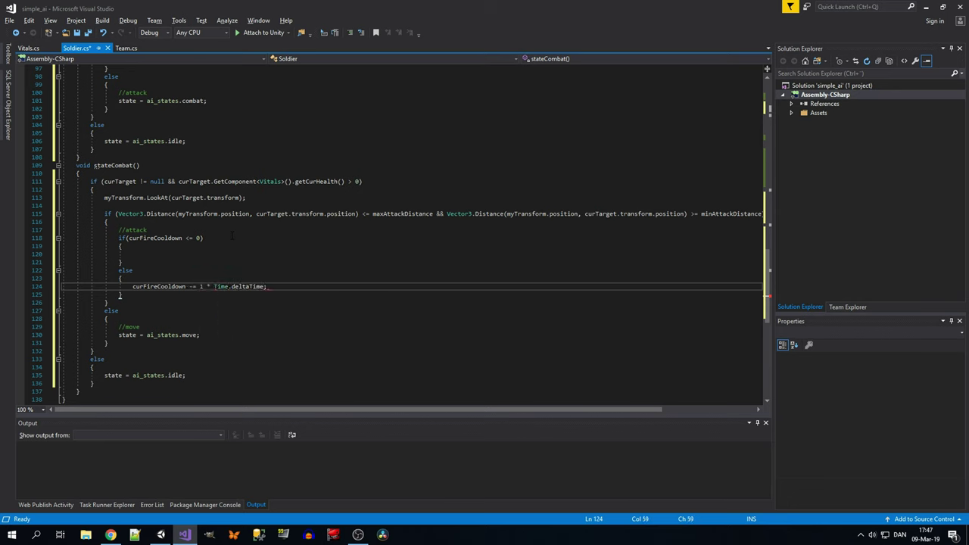
{"action": "key", "text": "Up"}
{"action": "key", "text": "Up"}
{"action": "key", "text": "Up"}
{"action": "key", "text": "Up"}
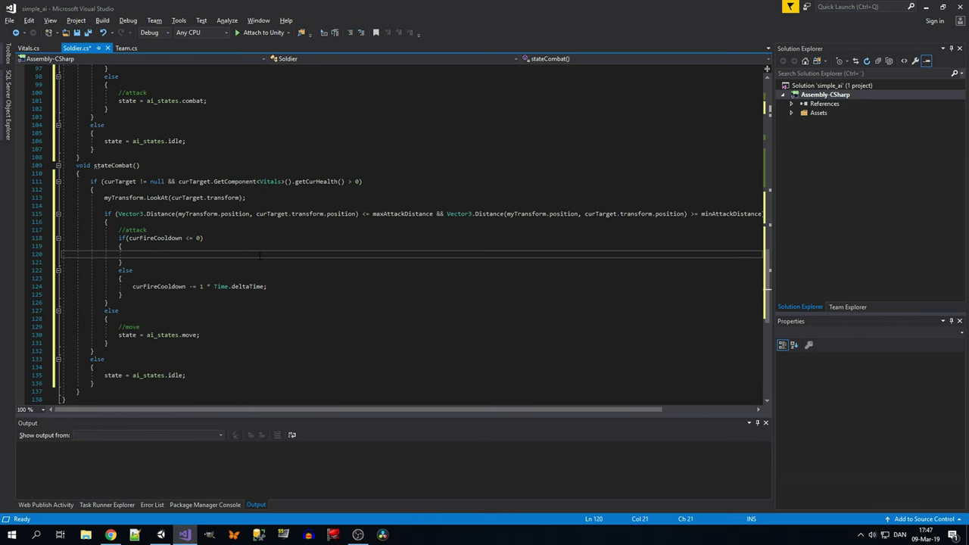
Step: Add anim.SetBool("move", true) to stateIdle's move branch and select it for copying
{"action": "scroll", "coordinate": [277, 257], "scroll_direction": "up", "scroll_amount": 2}
{"action": "scroll", "coordinate": [277, 256], "scroll_direction": "up", "scroll_amount": 2}
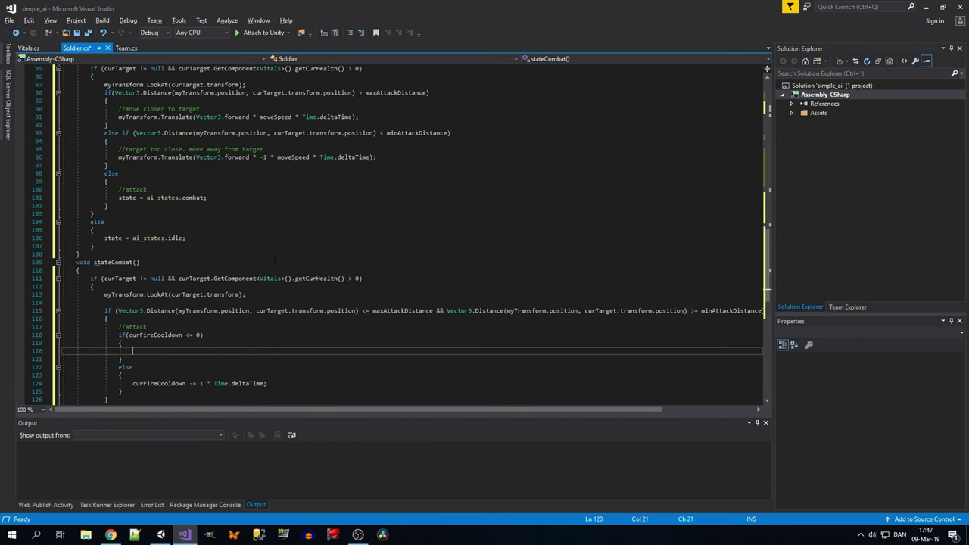
{"action": "scroll", "coordinate": [281, 235], "scroll_direction": "up", "scroll_amount": 2}
{"action": "scroll", "coordinate": [288, 199], "scroll_direction": "up", "scroll_amount": 2}
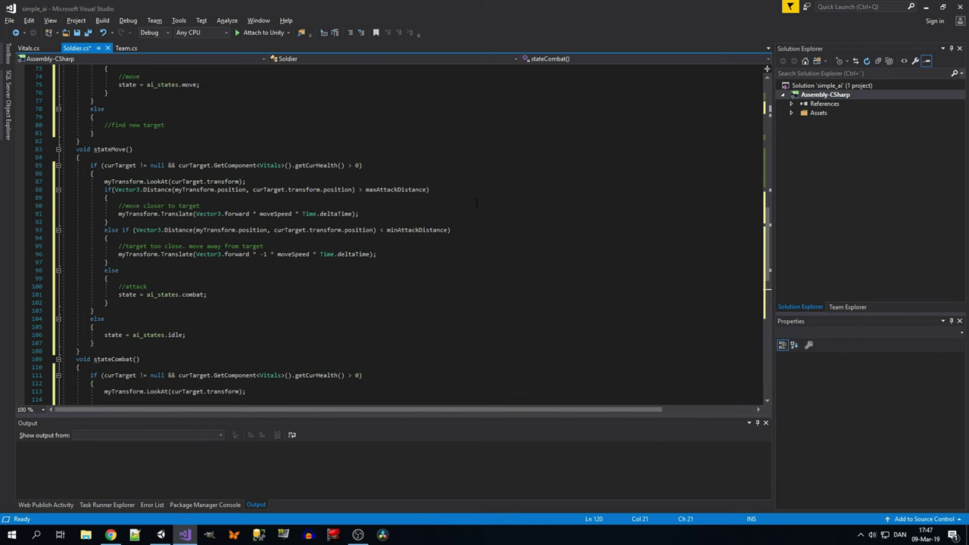
{"action": "left_click", "coordinate": [345, 313]}
{"action": "key", "text": "Up"}
{"action": "key", "text": "Up"}
{"action": "key", "text": "Up"}
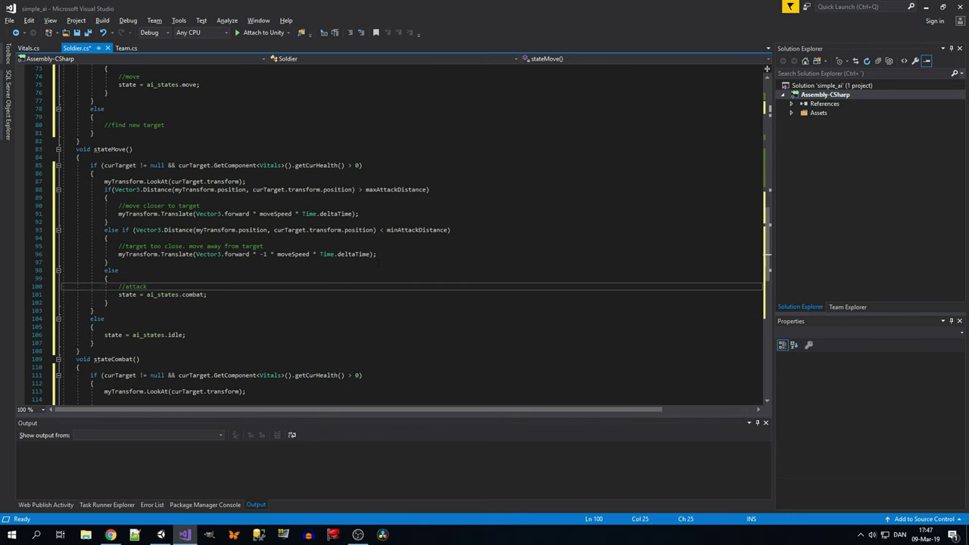
{"action": "left_click", "coordinate": [409, 213]}
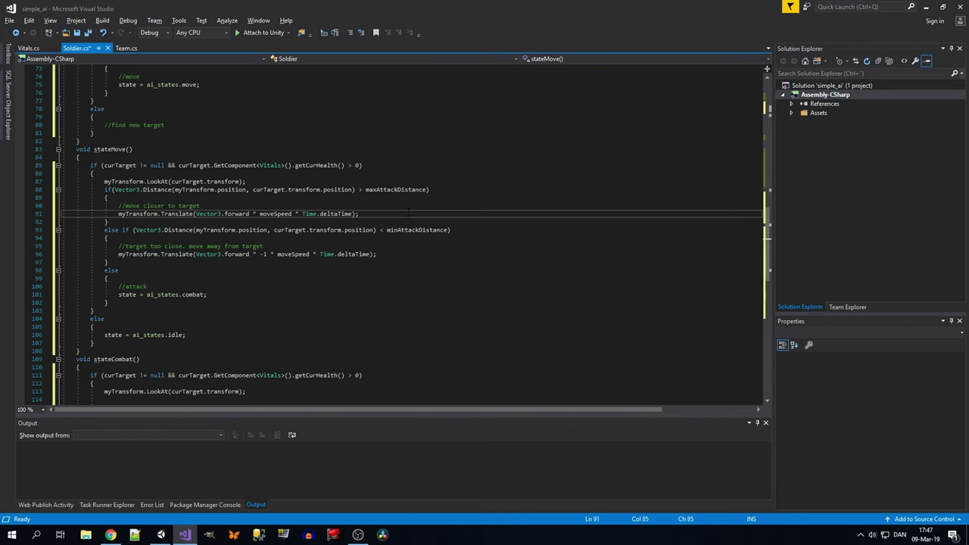
{"action": "scroll", "coordinate": [408, 213], "scroll_direction": "up", "scroll_amount": 1}
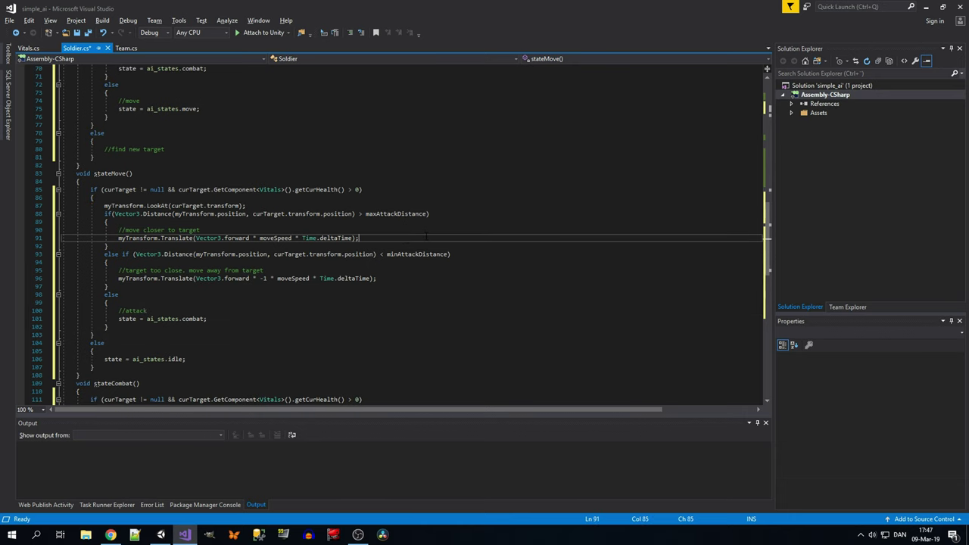
{"action": "scroll", "coordinate": [425, 236], "scroll_direction": "down", "scroll_amount": 1}
{"action": "scroll", "coordinate": [300, 274], "scroll_direction": "up", "scroll_amount": 3}
{"action": "scroll", "coordinate": [300, 275], "scroll_direction": "up", "scroll_amount": 3}
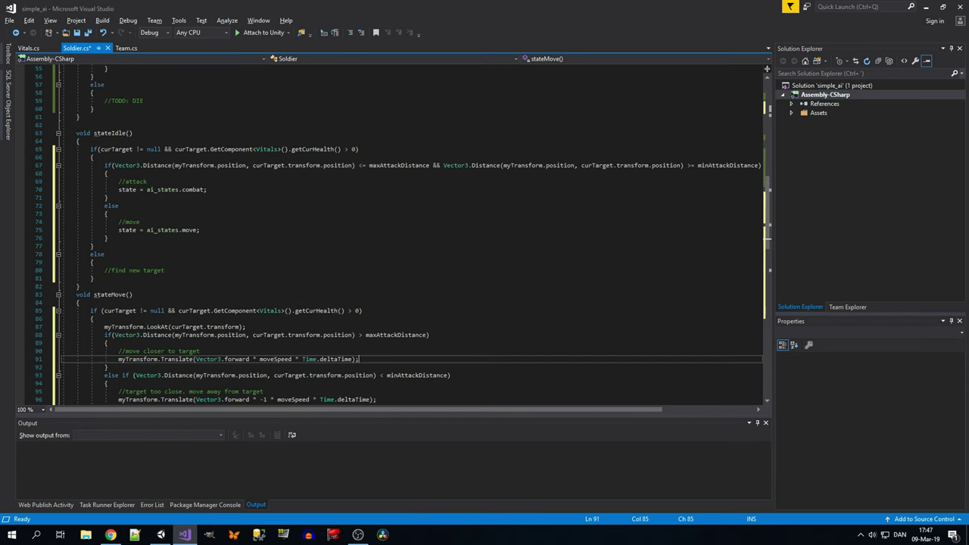
{"action": "left_click", "coordinate": [218, 222]}
{"action": "left_click", "coordinate": [218, 213]}
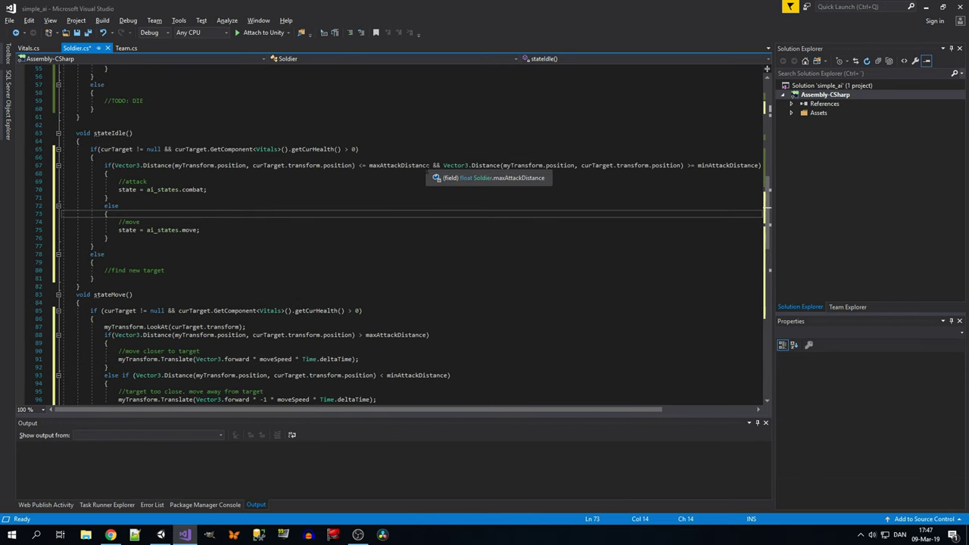
{"action": "key", "text": "Return"}
{"action": "type", "text": "an"}
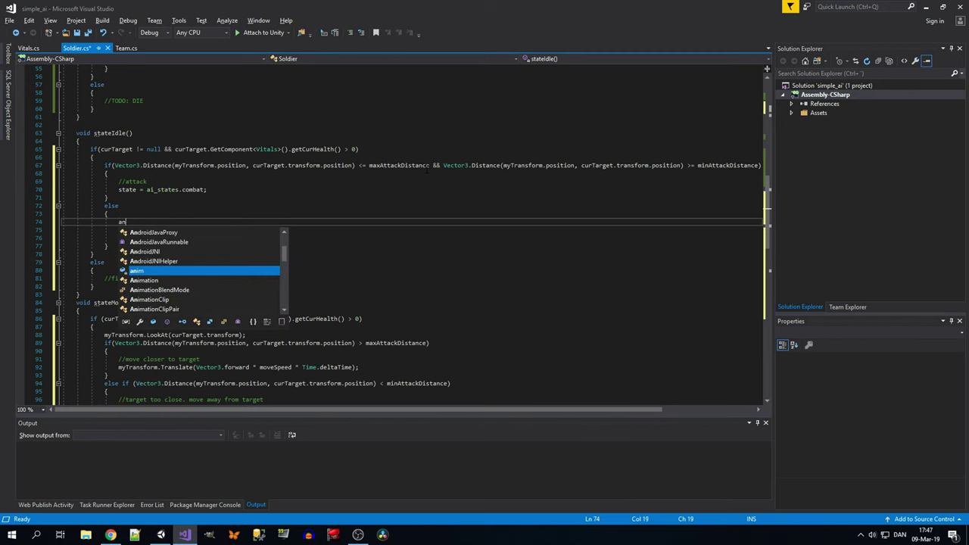
{"action": "type", "text": "im.set"}
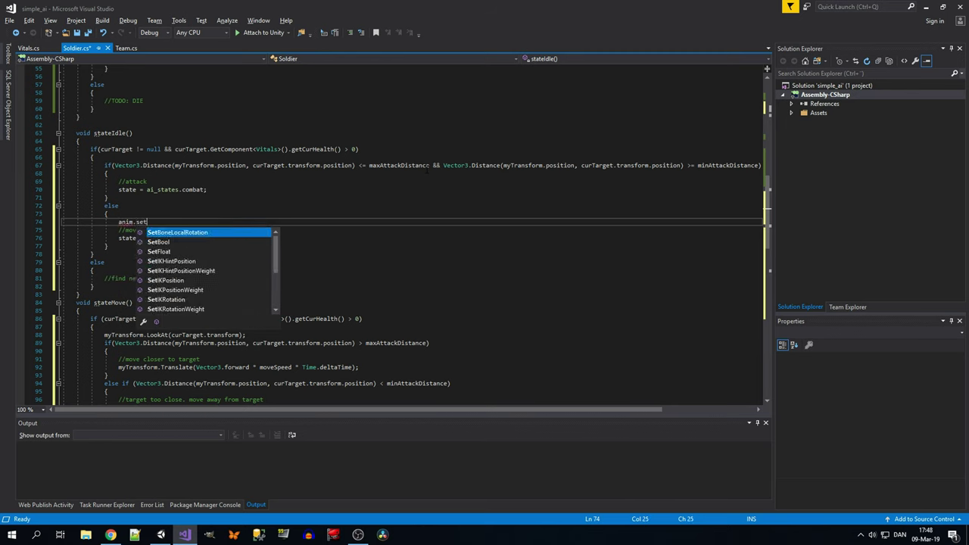
{"action": "type", "text": "bool("}
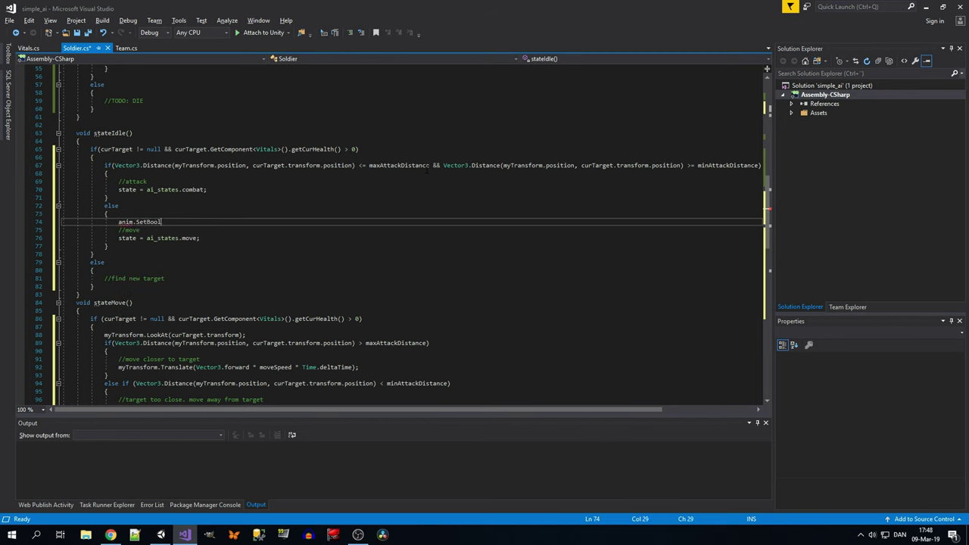
{"action": "type", "text": "\""}
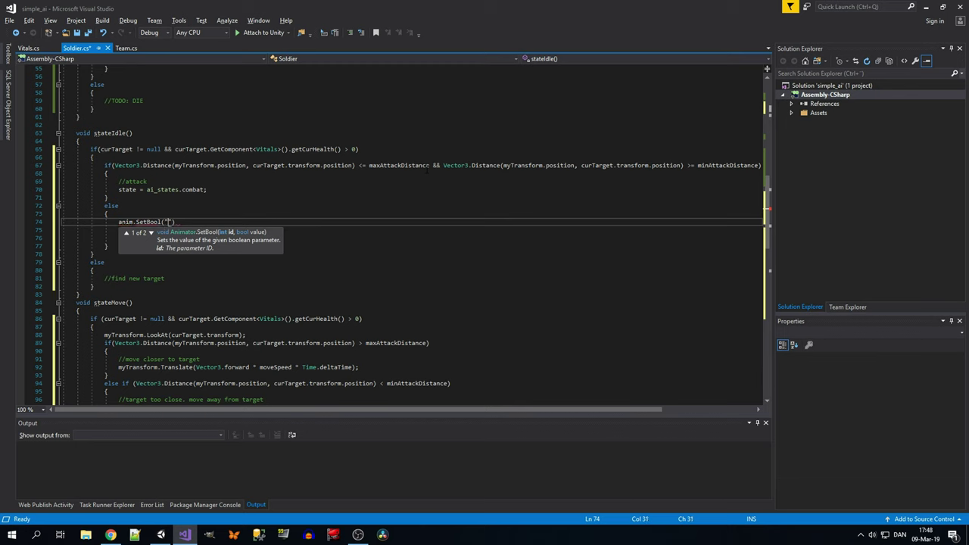
{"action": "type", "text": "move\", tru"}
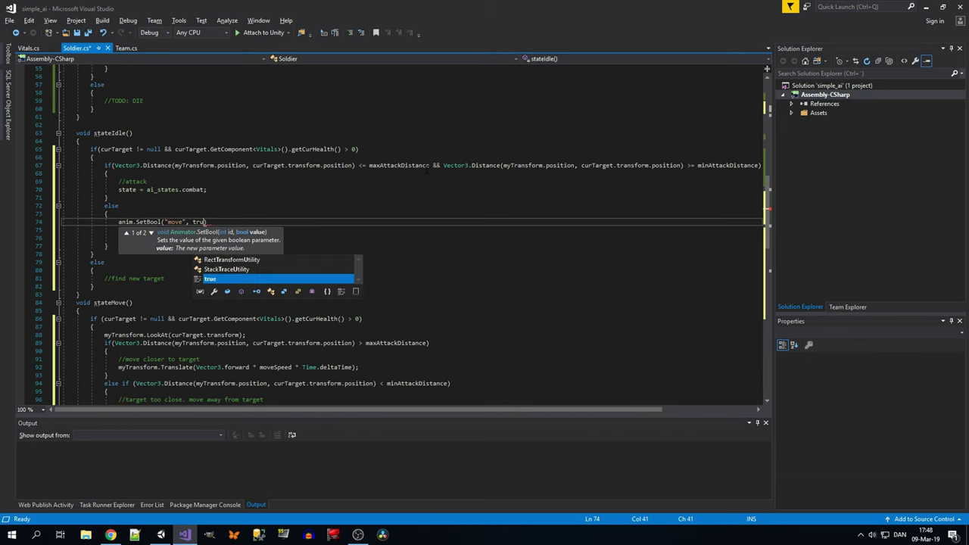
{"action": "type", "text": "e)"}
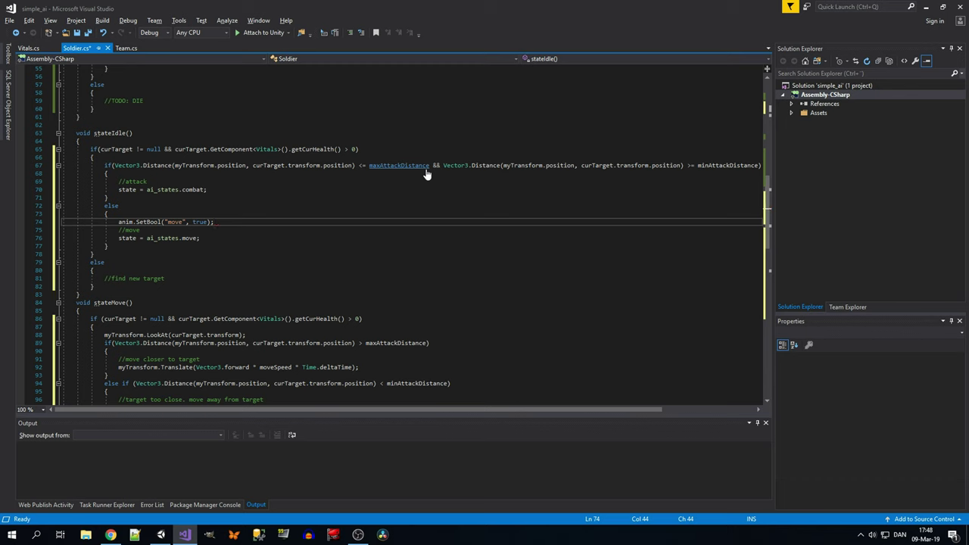
{"action": "key", "text": "ctrl+shift+Left"}
{"action": "key", "text": "ctrl+shift+Left"}
{"action": "key", "text": "ctrl+shift+Left"}
{"action": "key", "text": "ctrl+shift+Left"}
{"action": "key", "text": "ctrl+shift+Left"}
{"action": "key", "text": "ctrl+shift+Left"}
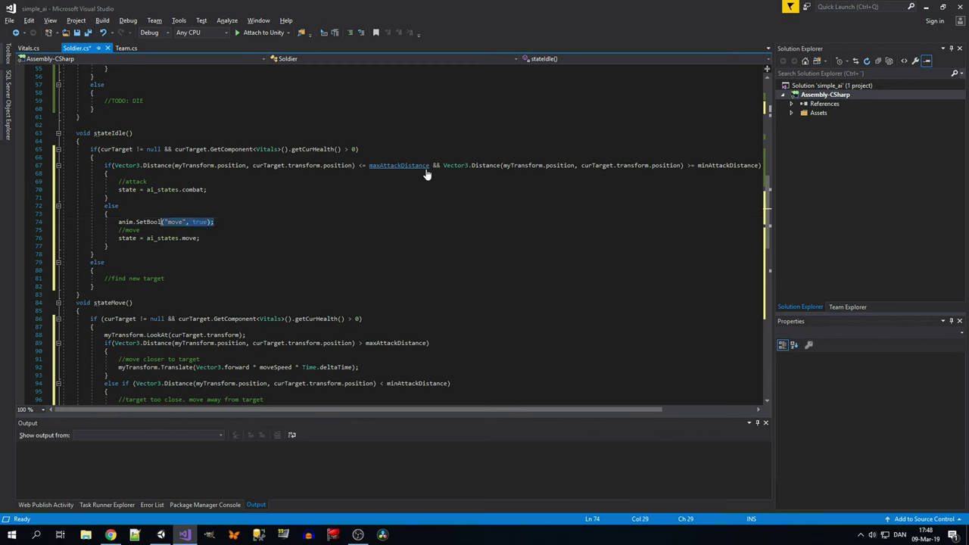
{"action": "key", "text": "ctrl+shift+Left"}
{"action": "key", "text": "ctrl+shift+Left"}
{"action": "key", "text": "ctrl+shift+Left"}
{"action": "key", "text": "ctrl+c"}
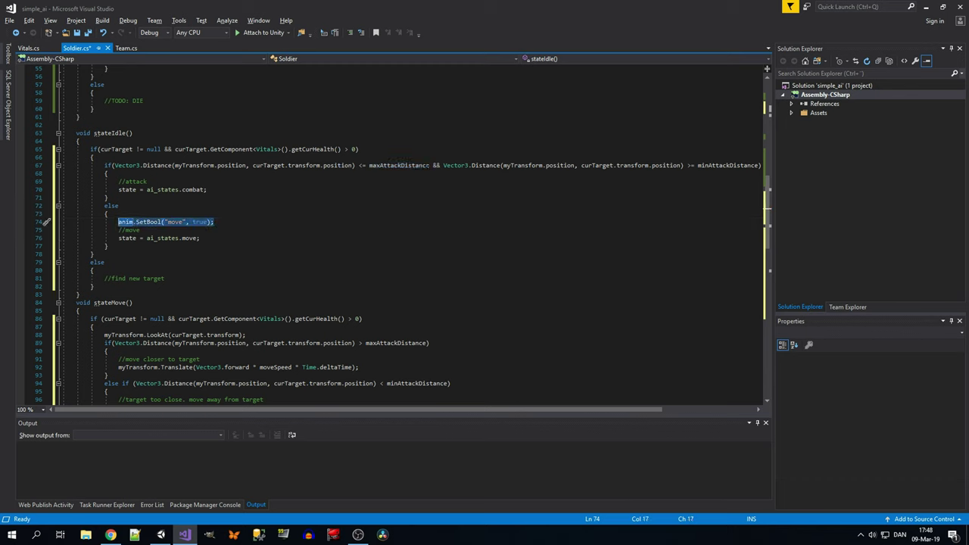
Step: Paste anim.SetBool("move", false) into stateMove's idle and attack branches
{"action": "scroll", "coordinate": [379, 228], "scroll_direction": "down", "scroll_amount": 3}
{"action": "scroll", "coordinate": [379, 227], "scroll_direction": "down", "scroll_amount": 2}
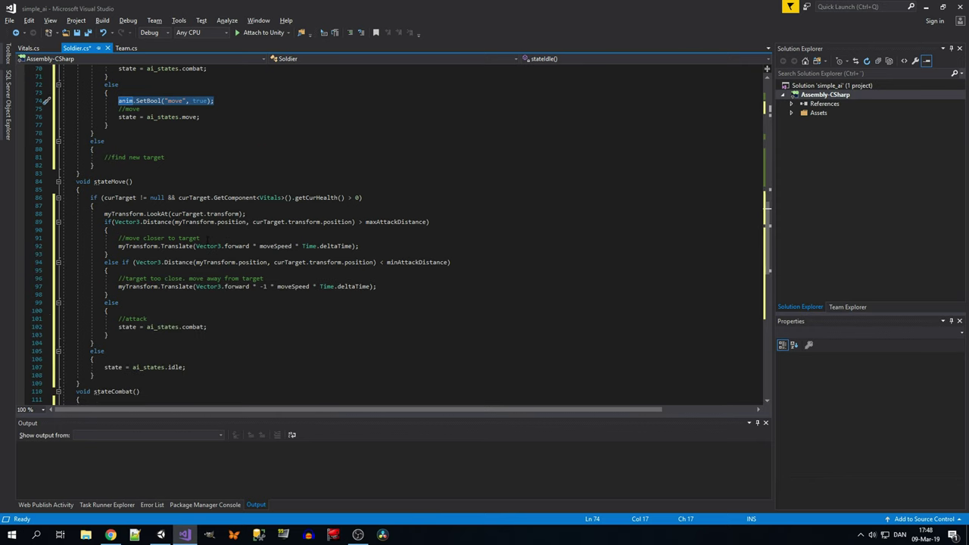
{"action": "scroll", "coordinate": [379, 227], "scroll_direction": "down", "scroll_amount": 2}
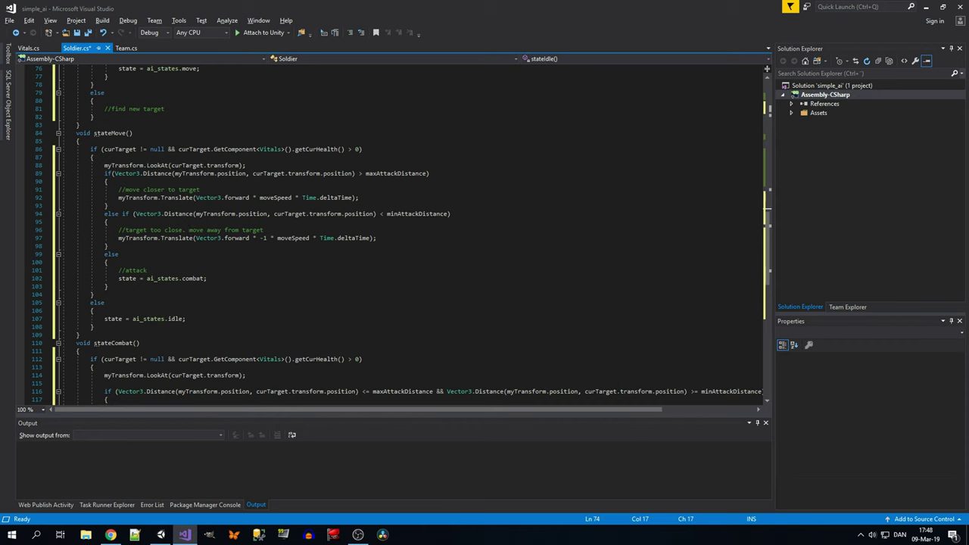
{"action": "left_click", "coordinate": [193, 309]}
{"action": "key", "text": "Return"}
{"action": "key", "text": "ctrl+v"}
{"action": "key", "text": "Left"}
{"action": "key", "text": "Left"}
{"action": "key", "text": "ctrl+shift+Left"}
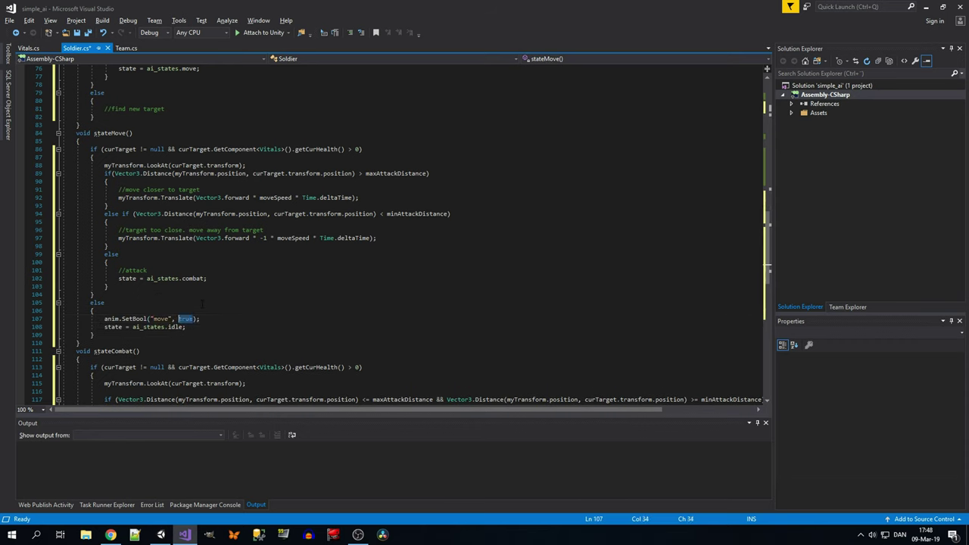
{"action": "type", "text": "false"}
{"action": "key", "text": "Up"}
{"action": "key", "text": "Up"}
{"action": "key", "text": "Up"}
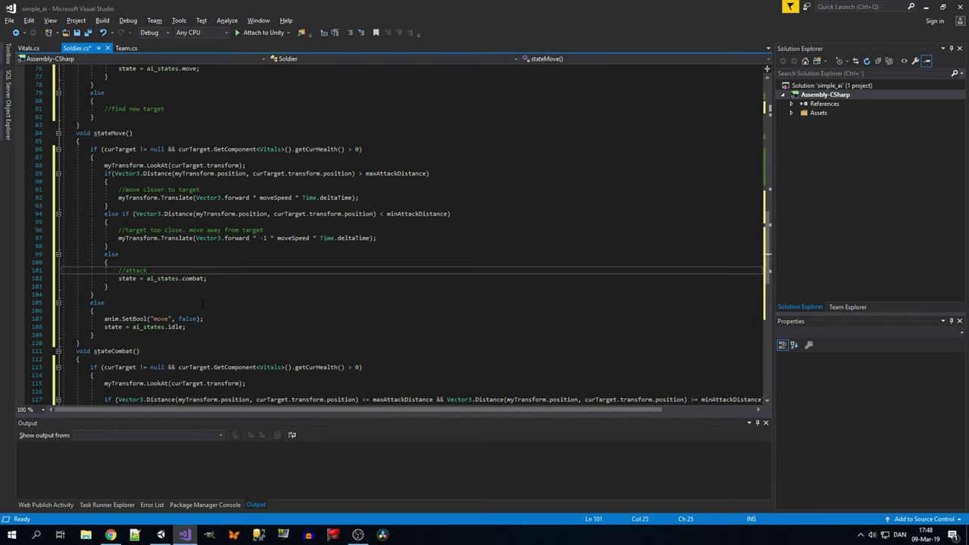
{"action": "key", "text": "Return"}
{"action": "key", "text": "ctrl+v"}
{"action": "key", "text": "Left"}
{"action": "key", "text": "Left"}
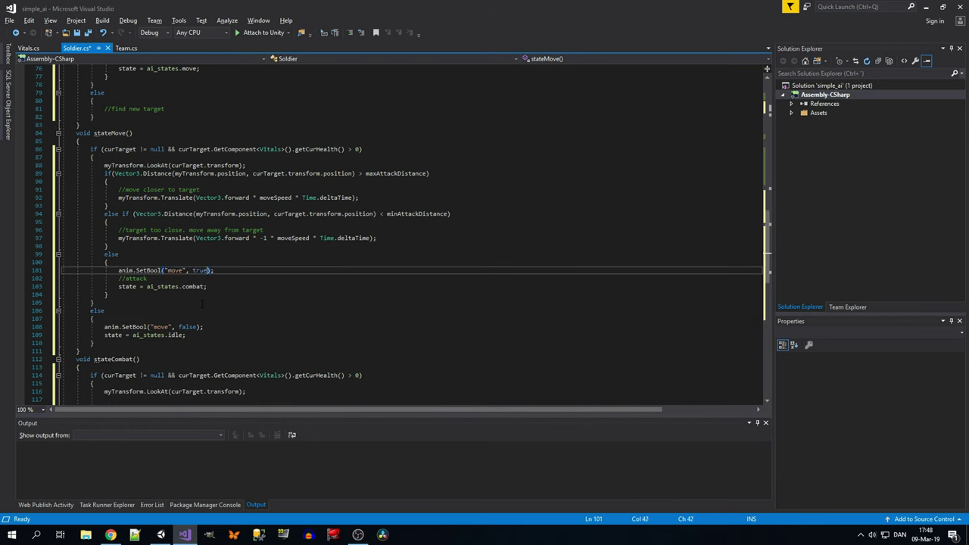
{"action": "key", "text": "ctrl+shift+Left"}
{"action": "type", "text": "false"}
Step: Add anim.SetBool("move", true); to stateCombat's move branch
{"action": "scroll", "coordinate": [204, 308], "scroll_direction": "down", "scroll_amount": 1}
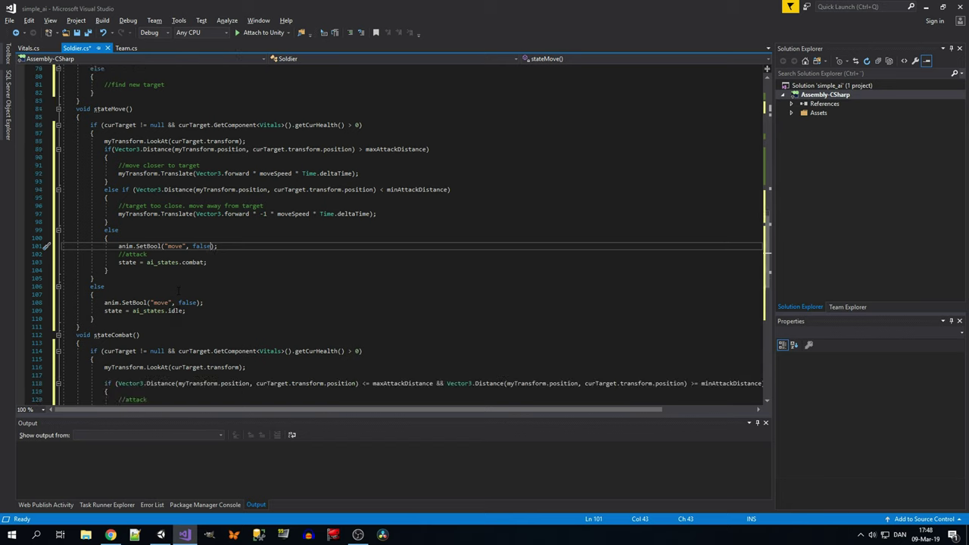
{"action": "scroll", "coordinate": [205, 309], "scroll_direction": "down", "scroll_amount": 1}
{"action": "scroll", "coordinate": [198, 346], "scroll_direction": "down", "scroll_amount": 2}
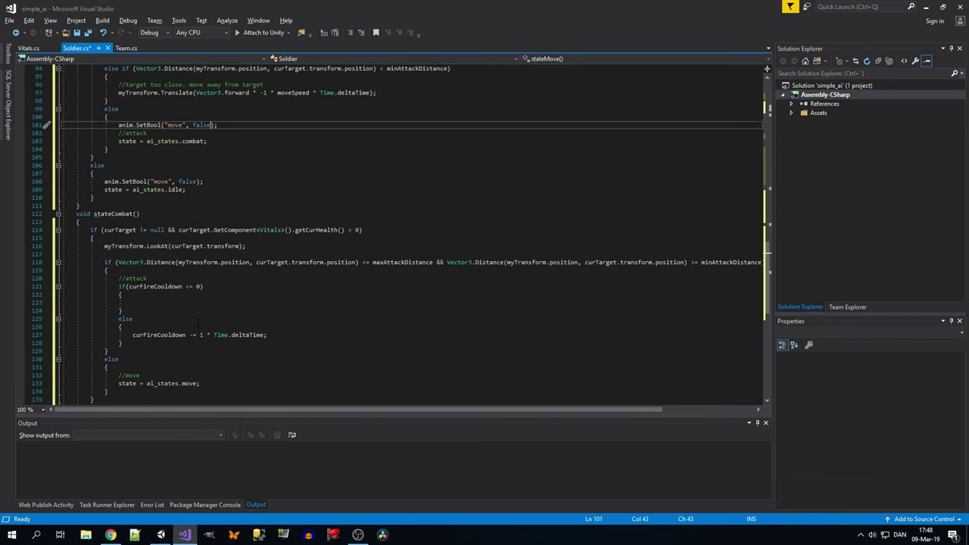
{"action": "scroll", "coordinate": [219, 318], "scroll_direction": "down", "scroll_amount": 2}
{"action": "left_click", "coordinate": [249, 293]}
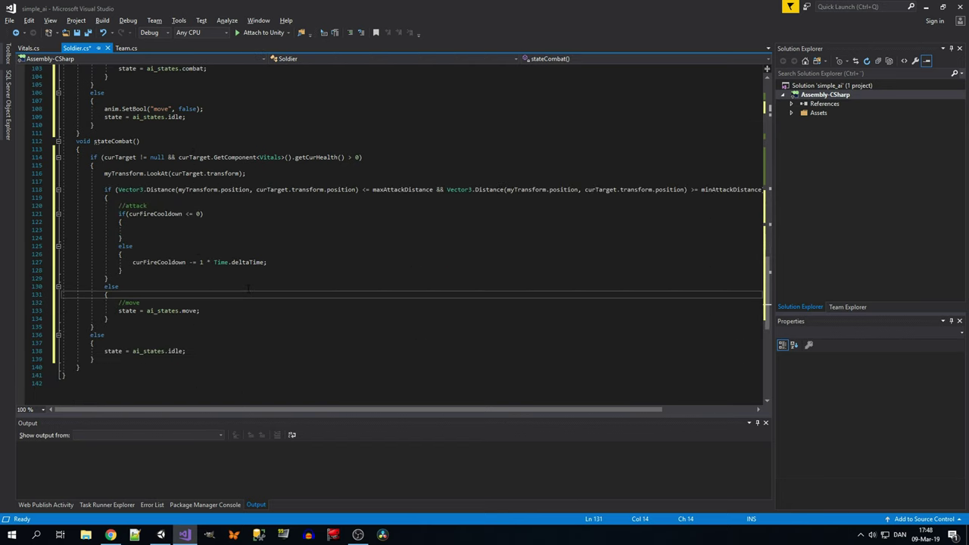
{"action": "key", "text": "Return"}
{"action": "type", "text": "anim.SetBool(\"move\", true);"}
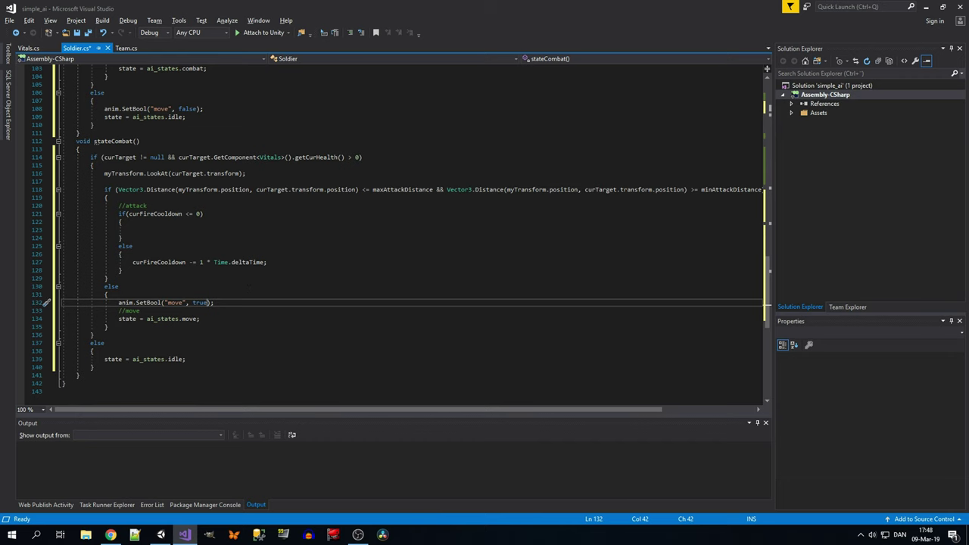
{"action": "scroll", "coordinate": [223, 355], "scroll_direction": "up", "scroll_amount": 1}
{"action": "scroll", "coordinate": [223, 353], "scroll_direction": "up", "scroll_amount": 4}
{"action": "scroll", "coordinate": [223, 352], "scroll_direction": "up", "scroll_amount": 4}
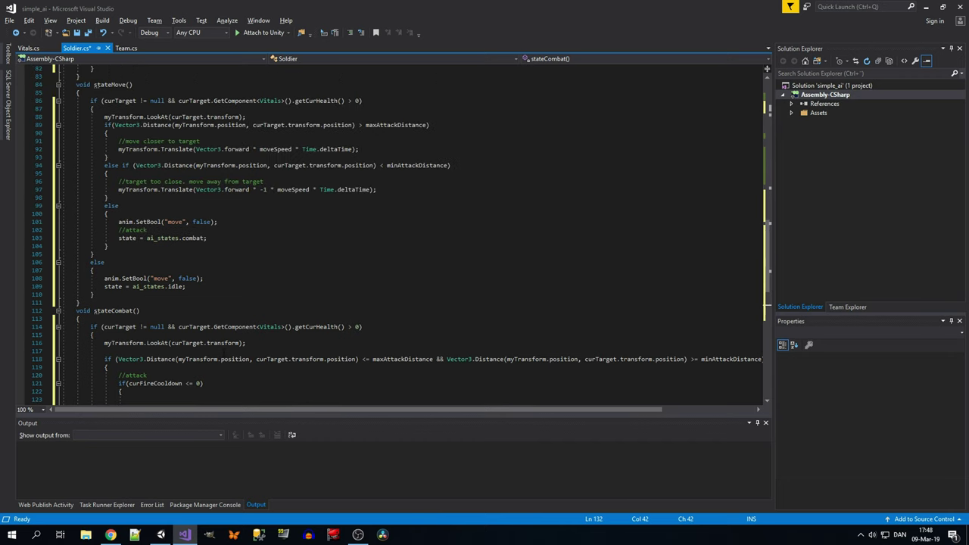
{"action": "scroll", "coordinate": [224, 351], "scroll_direction": "up", "scroll_amount": 4}
{"action": "scroll", "coordinate": [224, 351], "scroll_direction": "down", "scroll_amount": 6}
{"action": "scroll", "coordinate": [223, 349], "scroll_direction": "down", "scroll_amount": 1}
{"action": "scroll", "coordinate": [220, 303], "scroll_direction": "down", "scroll_amount": 5}
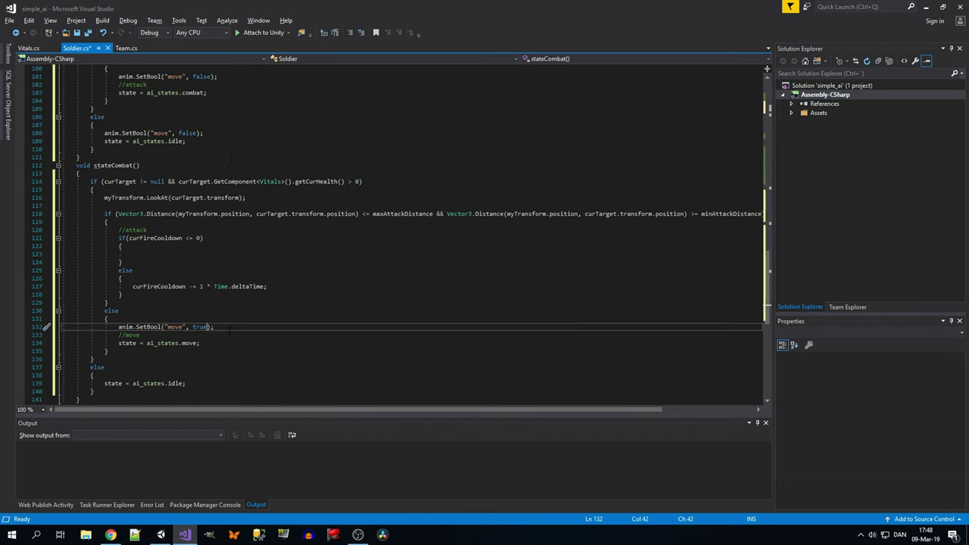
{"action": "scroll", "coordinate": [211, 225], "scroll_direction": "down", "scroll_amount": 5}
Step: In the ready-to-fire block, add anim.SetTrigger("fire"); and curFireCooldown = fireCooldown;
{"action": "left_click", "coordinate": [216, 133]}
{"action": "scroll", "coordinate": [275, 154], "scroll_direction": "up", "scroll_amount": 1}
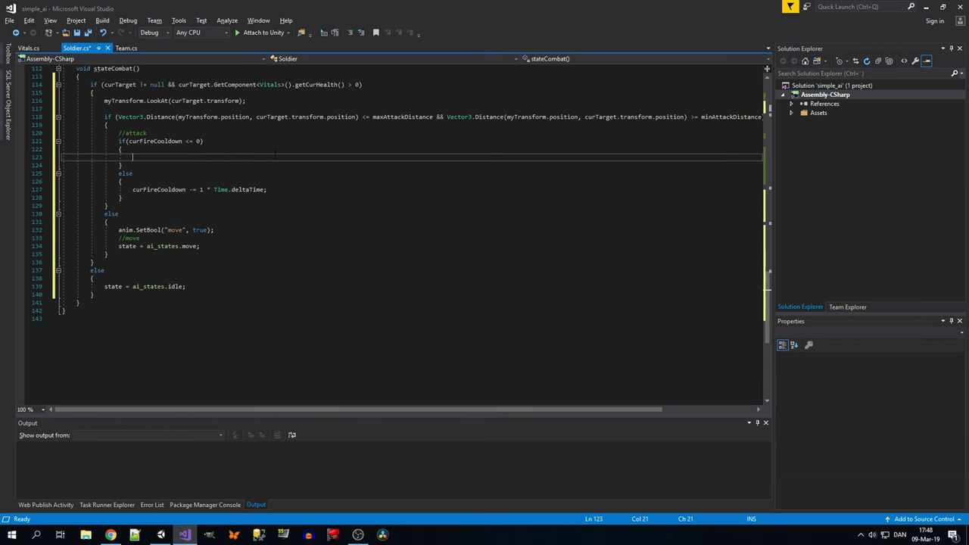
{"action": "type", "text": "anim."}
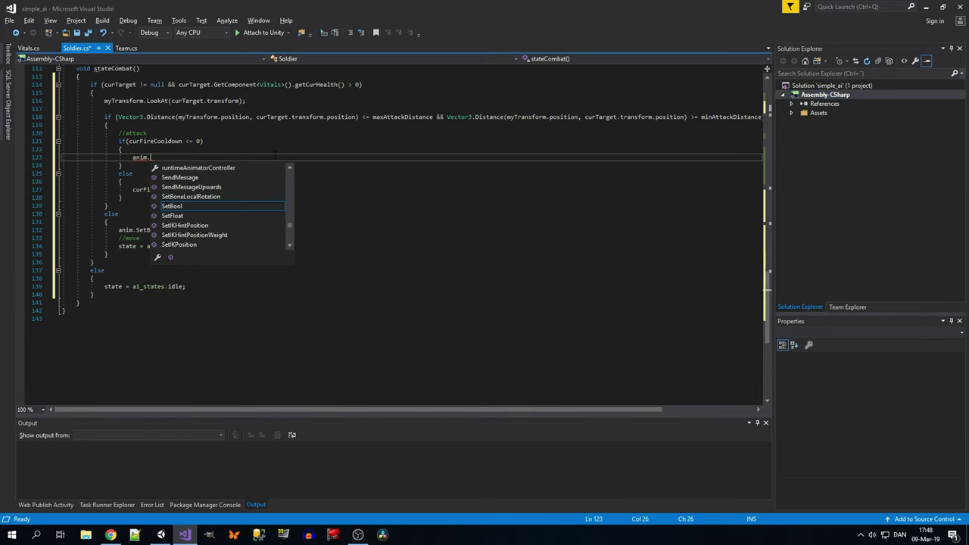
{"action": "type", "text": "sett(\""}
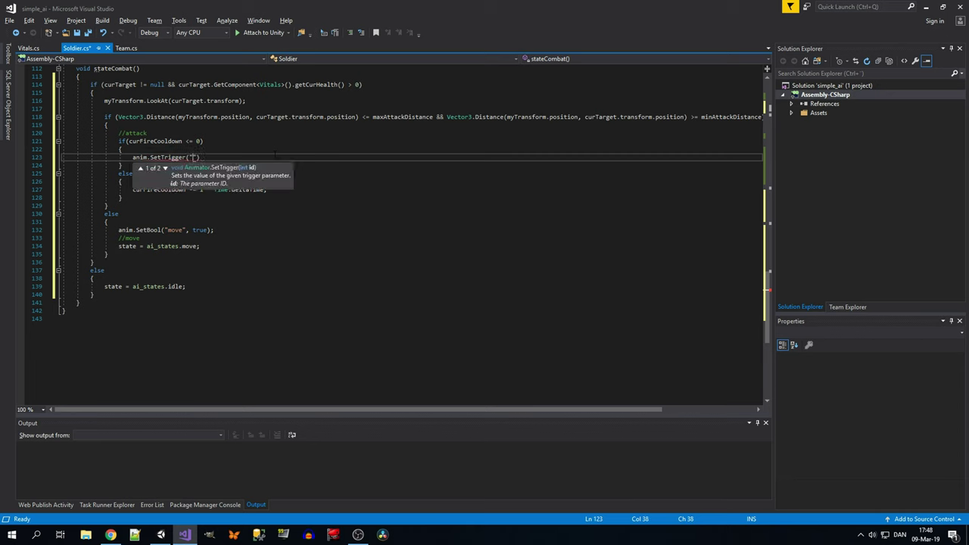
{"action": "type", "text": "fire\")"}
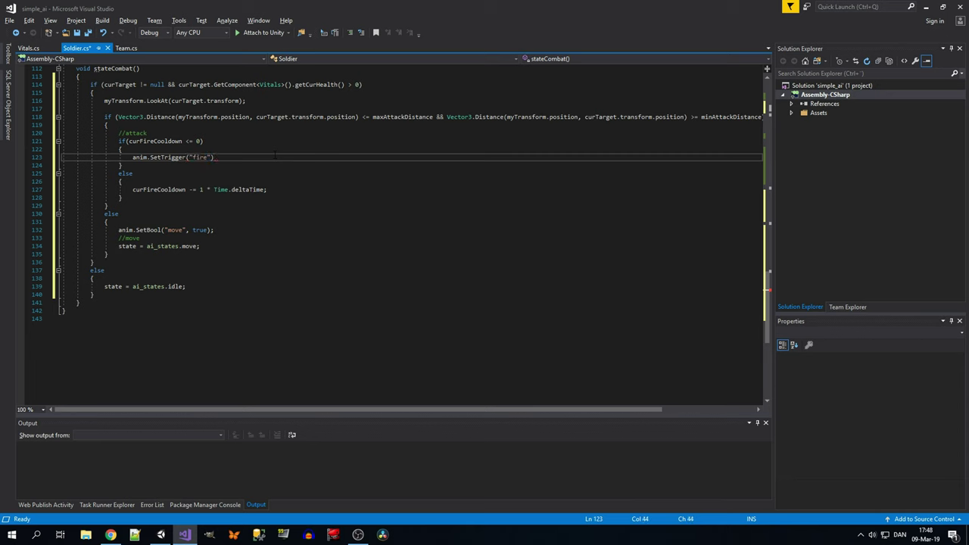
{"action": "type", "text": ";"}
{"action": "key", "text": "Return"}
{"action": "key", "text": "Return"}
{"action": "type", "text": "cur"}
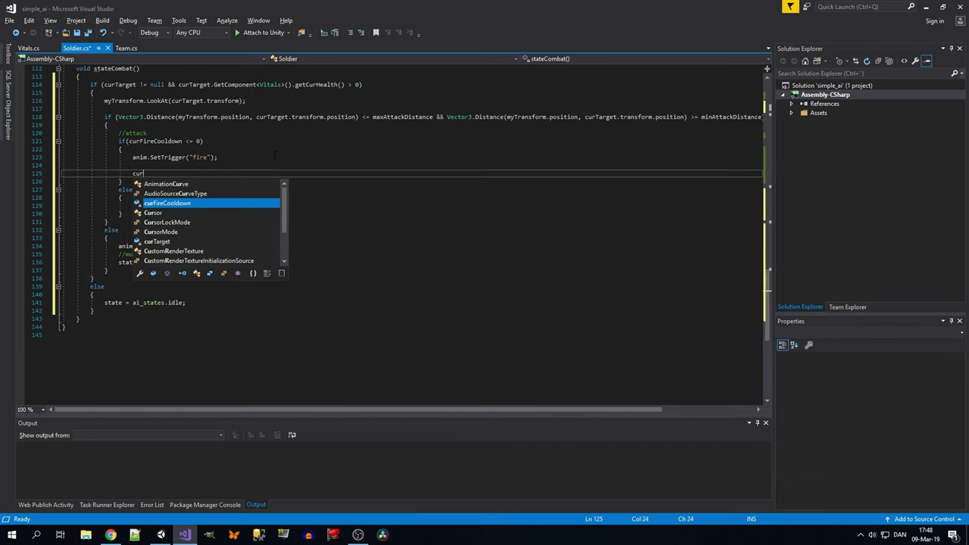
{"action": "type", "text": "f = coo"}
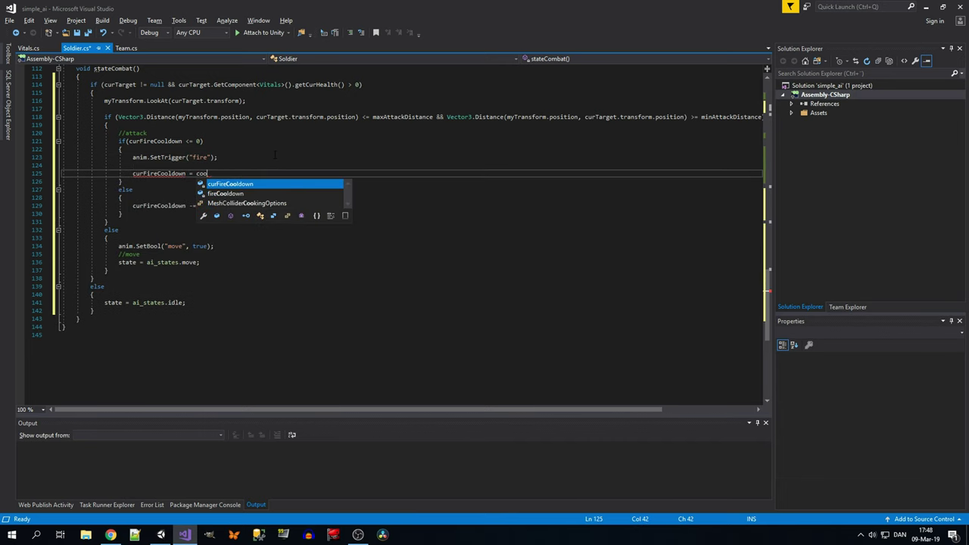
{"action": "key", "text": "Down"}
{"action": "key", "text": "Tab"}
{"action": "type", "text": ";"}
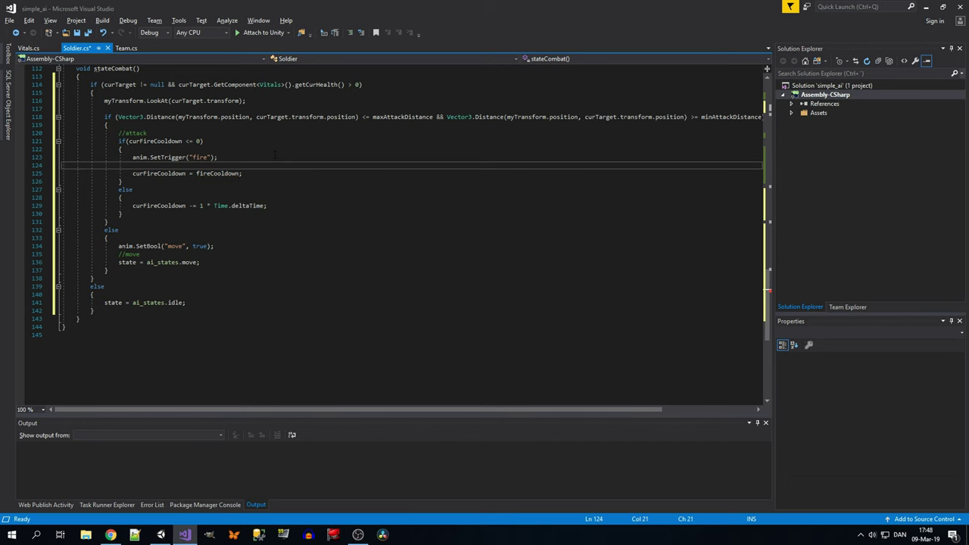
Step: Open a line above the cooldown reset and begin a curTarget statement
{"action": "key", "text": "ctrl+Return"}
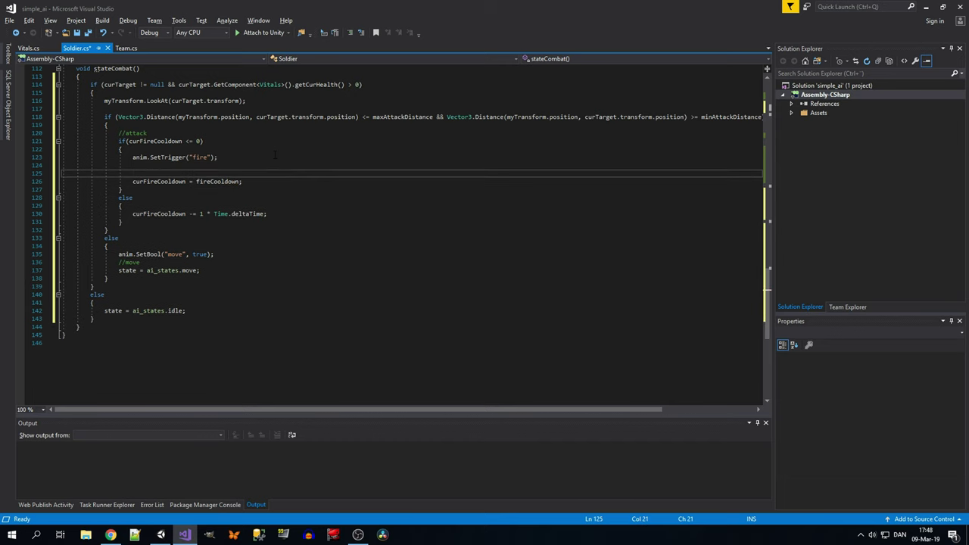
{"action": "type", "text": "tar"}
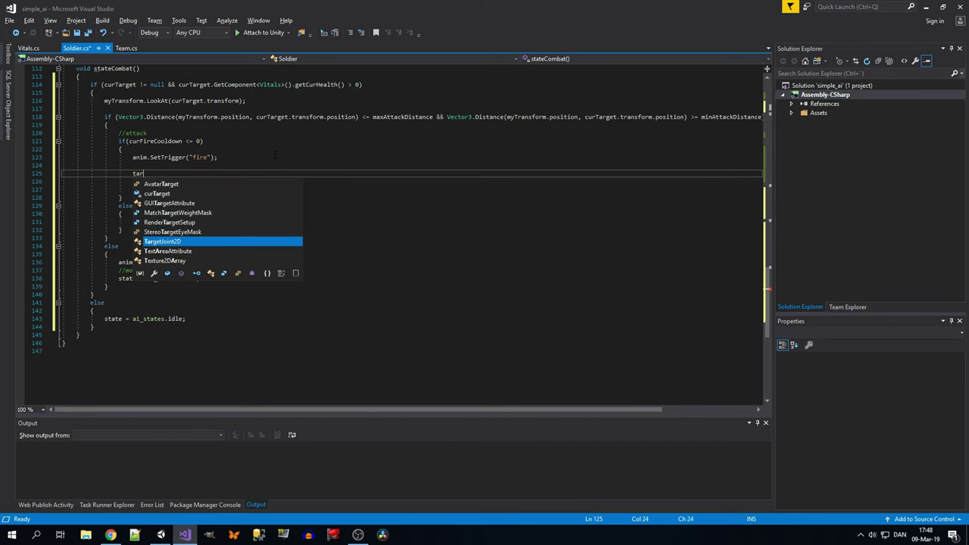
{"action": "key", "text": "BackSpace"}
{"action": "key", "text": "BackSpace"}
{"action": "key", "text": "BackSpace"}
{"action": "type", "text": "curTa"}
{"action": "key", "text": "Tab"}
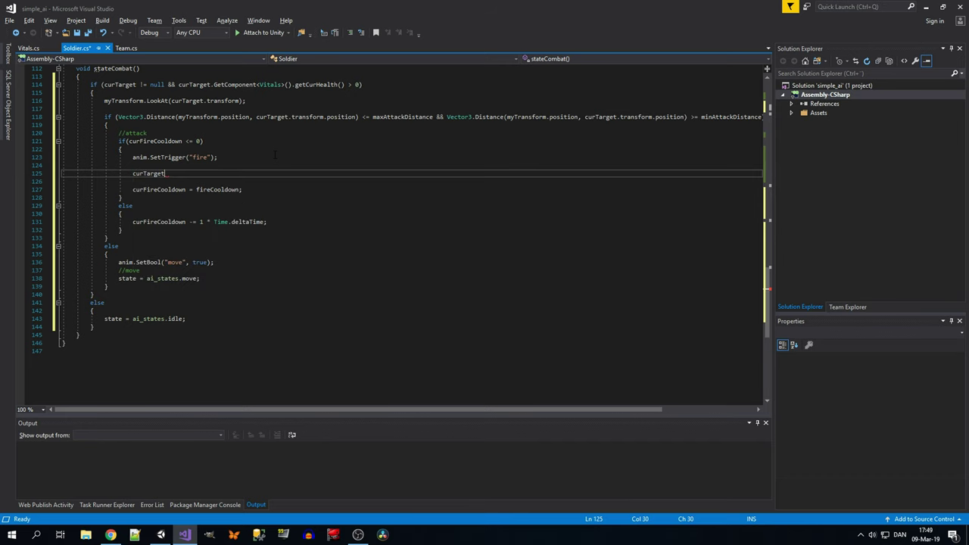
Step: Insert '[SerializeField] float damageDealt = 50f;' below the moveSpeed line
{"action": "scroll", "coordinate": [275, 154], "scroll_direction": "up", "scroll_amount": 5}
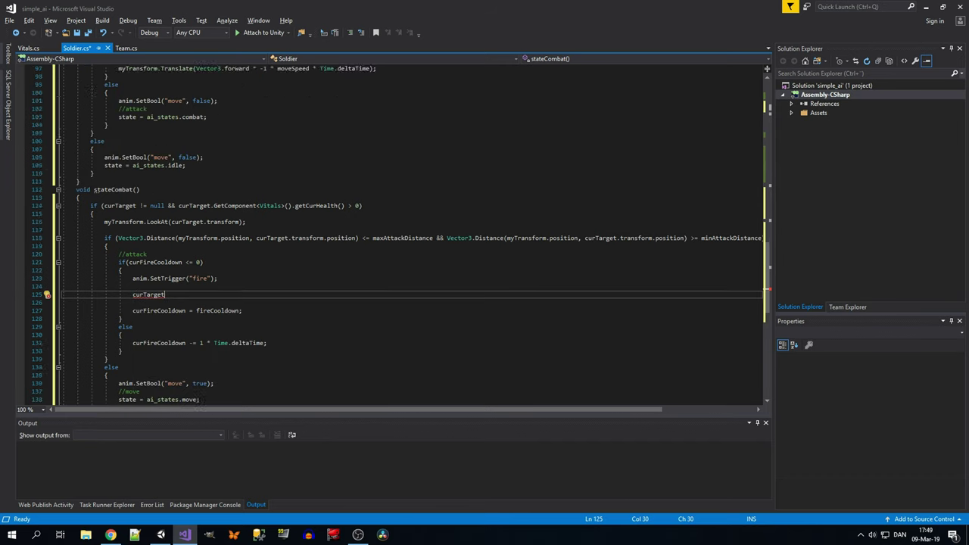
{"action": "scroll", "coordinate": [276, 182], "scroll_direction": "up", "scroll_amount": 12}
{"action": "scroll", "coordinate": [279, 212], "scroll_direction": "up", "scroll_amount": 15}
{"action": "scroll", "coordinate": [283, 236], "scroll_direction": "up", "scroll_amount": 5}
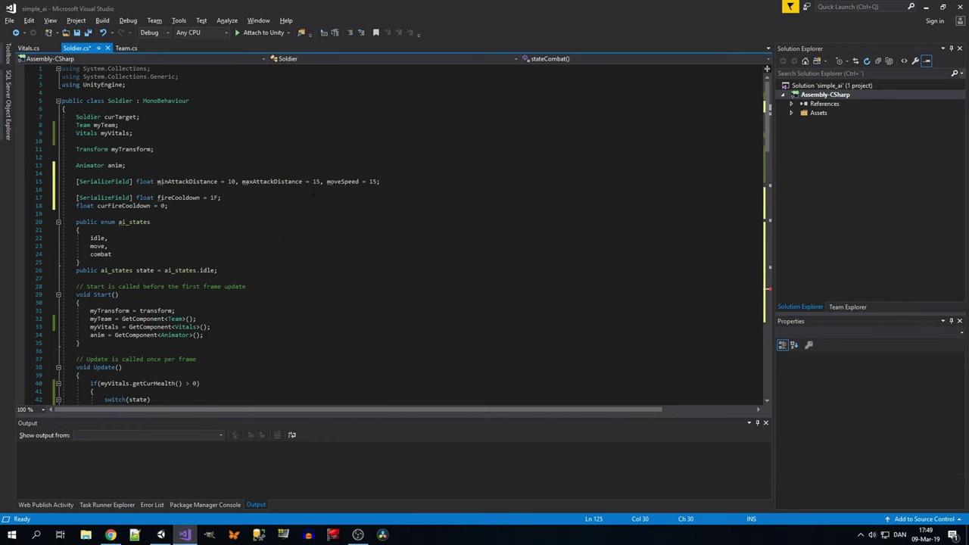
{"action": "left_click", "coordinate": [348, 182]}
{"action": "left_click", "coordinate": [366, 189]}
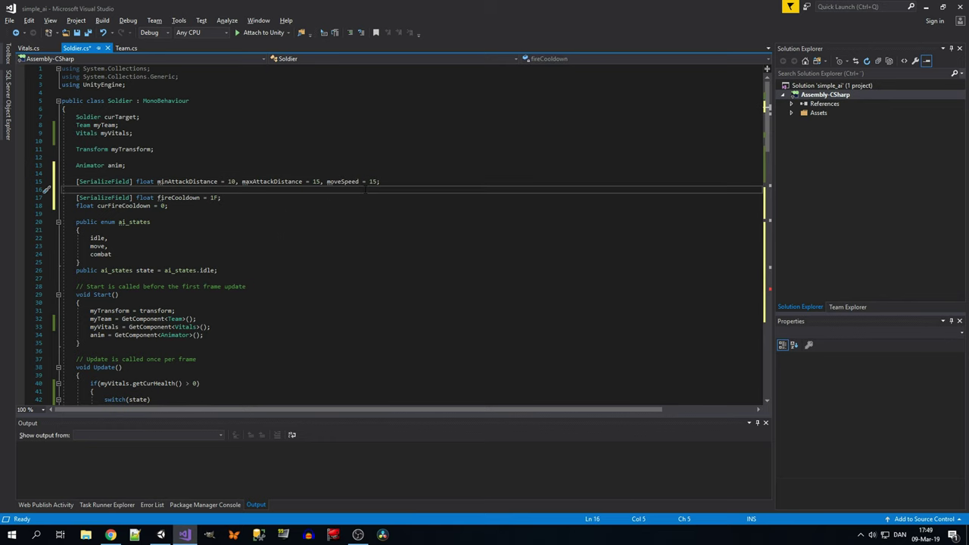
{"action": "key", "text": "Return"}
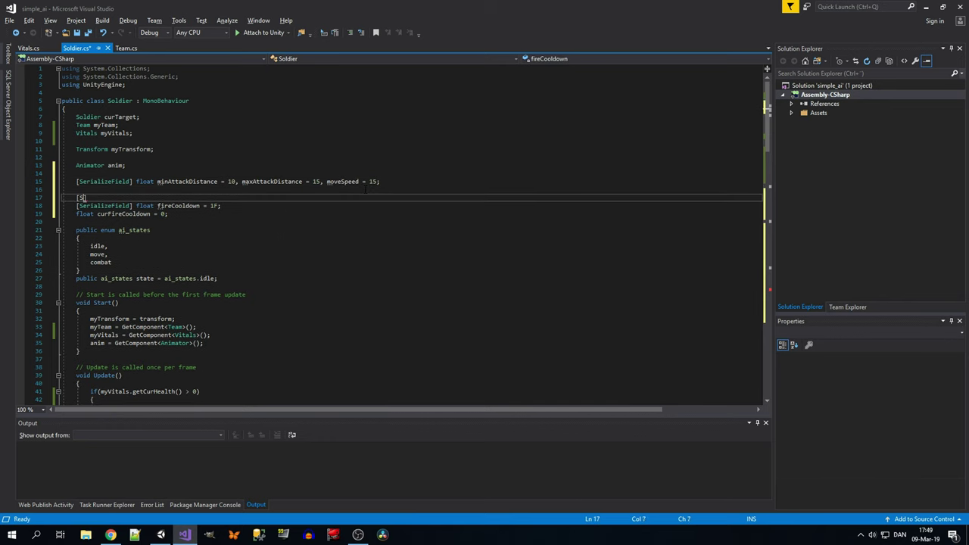
{"action": "type", "text": "[Ser"}
{"action": "key", "text": "Tab"}
{"action": "type", "text": "]"}
{"action": "type", "text": " floa"}
{"action": "key", "text": "Tab"}
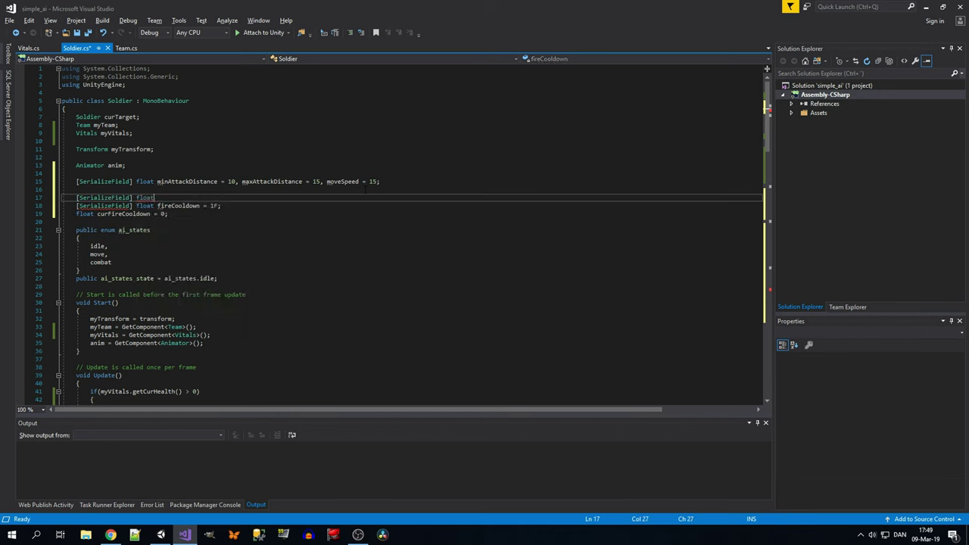
{"action": "type", "text": " damage"}
{"action": "type", "text": "Deal"}
{"action": "type", "text": "th"}
{"action": "type", "text": "= 50"}
{"action": "type", "text": "f"}
{"action": "type", "text": ";"}
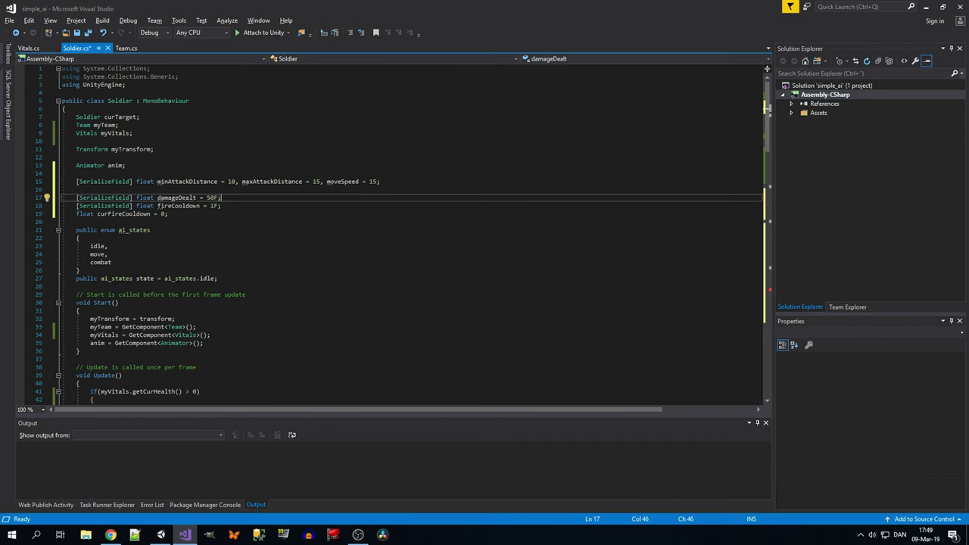
Step: Start a member access after curTarget in the stateCombat firing branch
{"action": "scroll", "coordinate": [196, 202], "scroll_direction": "down", "scroll_amount": 4}
{"action": "scroll", "coordinate": [195, 202], "scroll_direction": "down", "scroll_amount": 7}
{"action": "scroll", "coordinate": [196, 202], "scroll_direction": "down", "scroll_amount": 6}
{"action": "scroll", "coordinate": [195, 202], "scroll_direction": "down", "scroll_amount": 5}
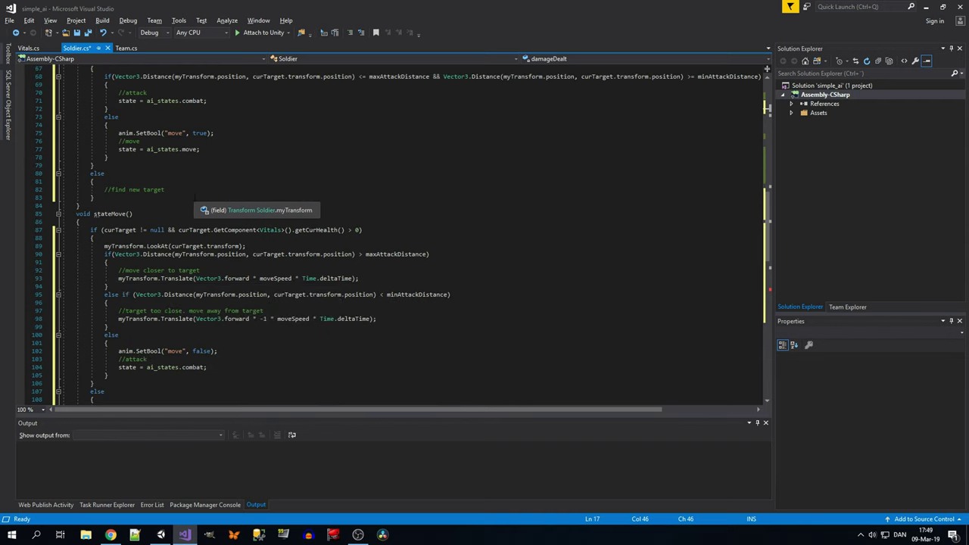
{"action": "scroll", "coordinate": [189, 210], "scroll_direction": "down", "scroll_amount": 3}
{"action": "scroll", "coordinate": [190, 211], "scroll_direction": "down", "scroll_amount": 7}
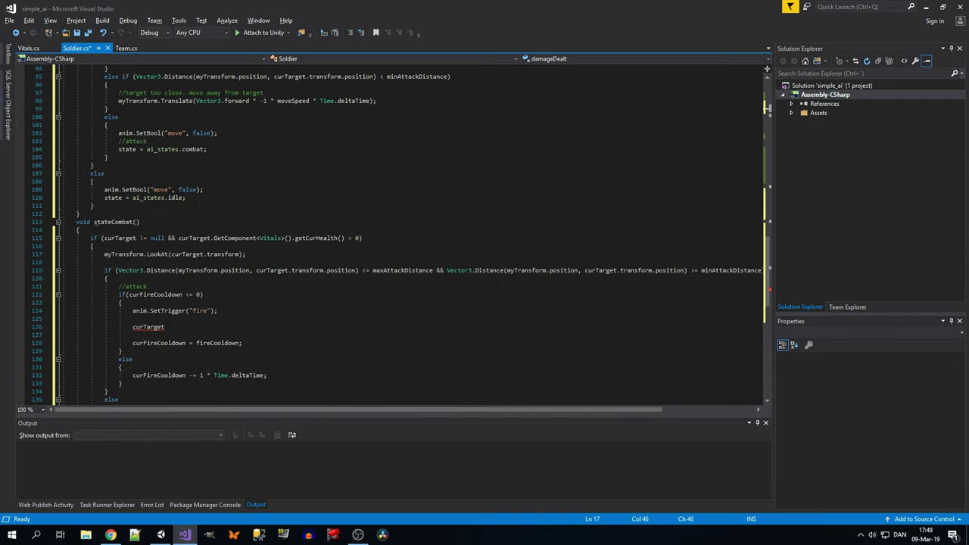
{"action": "scroll", "coordinate": [189, 211], "scroll_direction": "down", "scroll_amount": 2}
{"action": "left_click", "coordinate": [232, 278]}
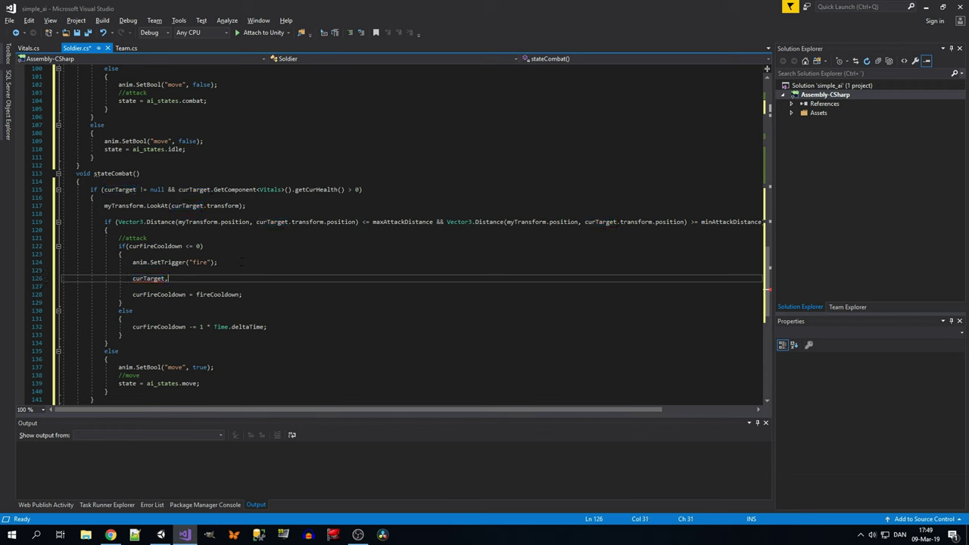
{"action": "type", "text": "."}
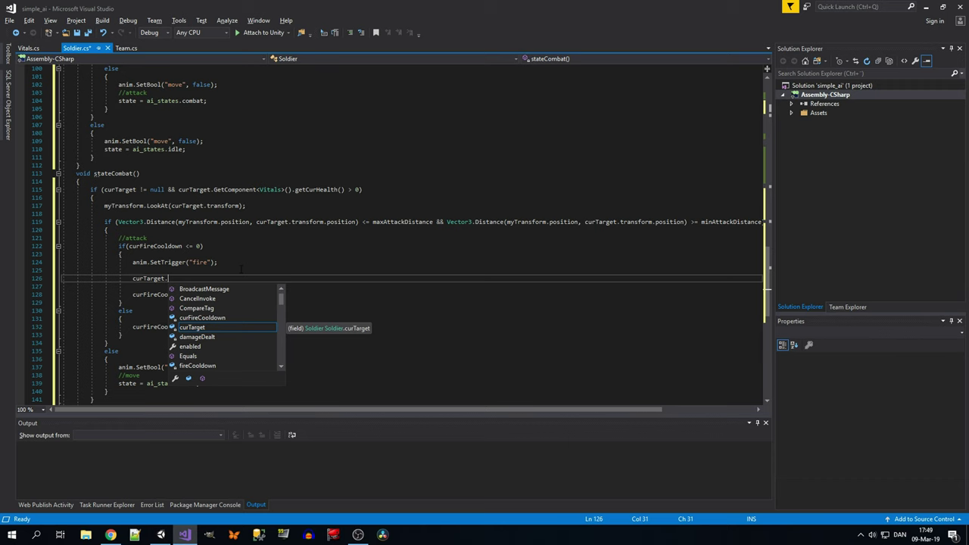
Step: Complete it as curTarget.GetComponent<Vitals>().getHit(damageDealt); reusing the lookup copied from line 115
{"action": "left_click_drag", "start_coordinate": [214, 189], "coordinate": [291, 190]}
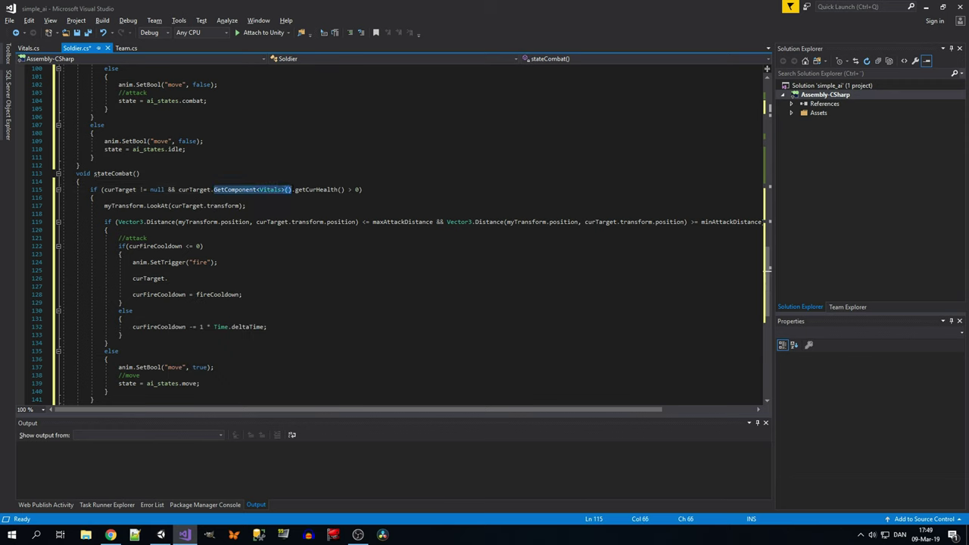
{"action": "key", "text": "ctrl+c"}
{"action": "left_click", "coordinate": [351, 278]}
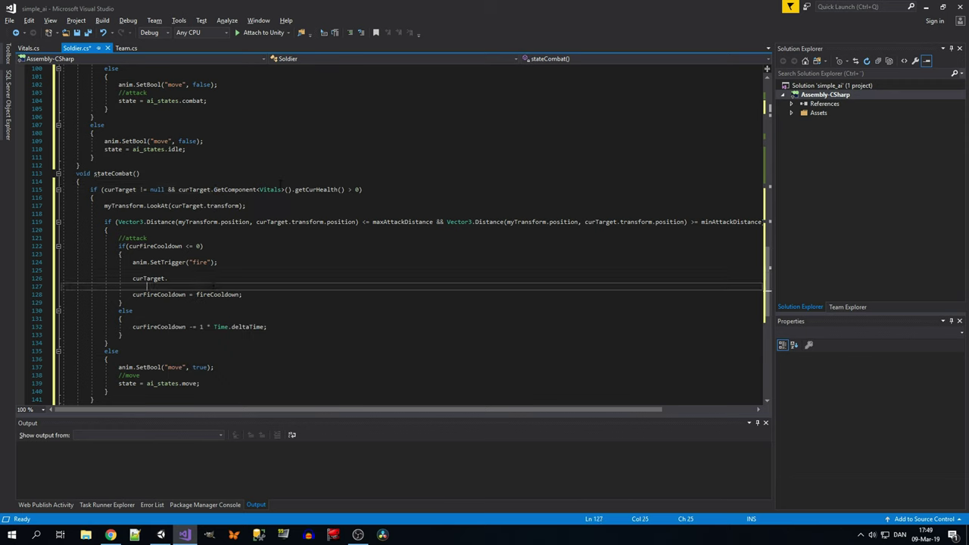
{"action": "key", "text": "ctrl+v"}
{"action": "type", "text": "."}
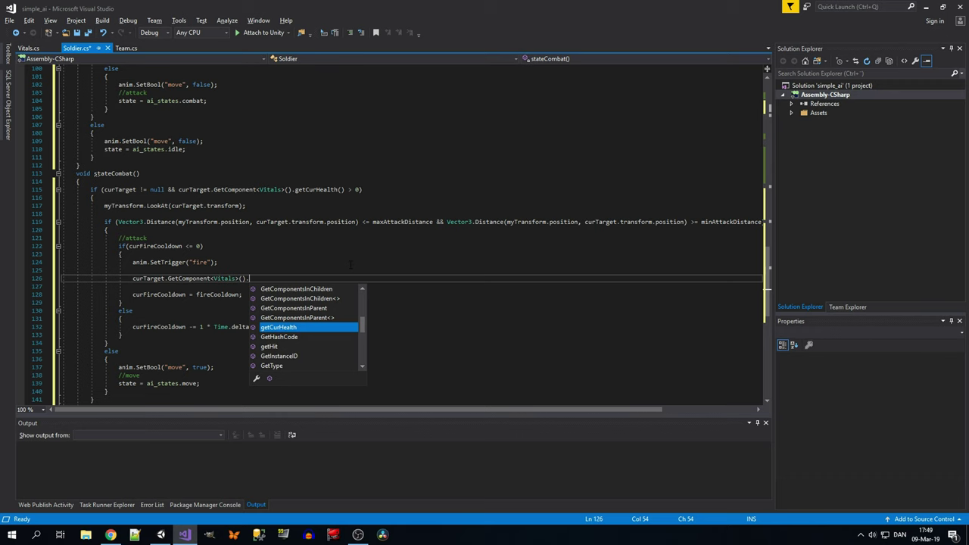
{"action": "key", "text": "Down"}
{"action": "key", "text": "Down"}
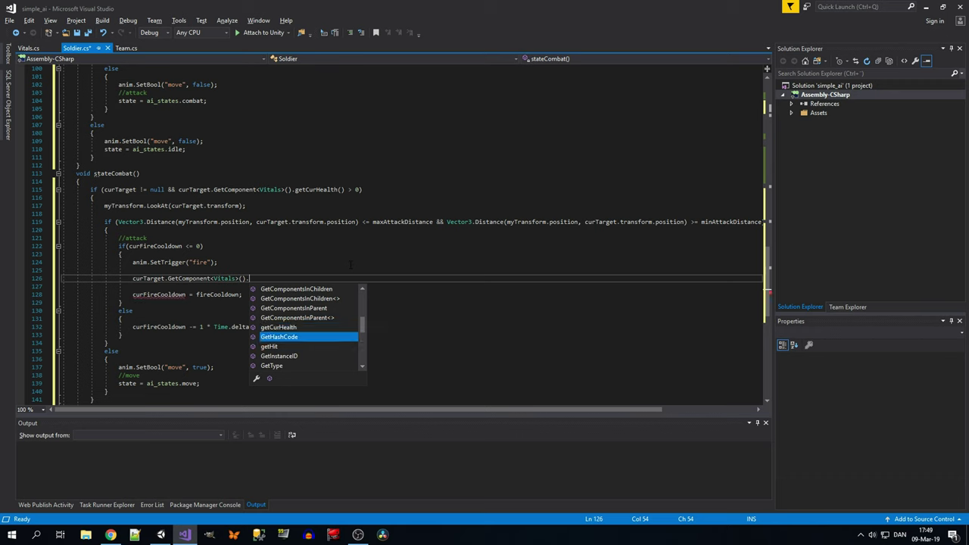
{"action": "key", "text": "Tab"}
{"action": "type", "text": "(dam"}
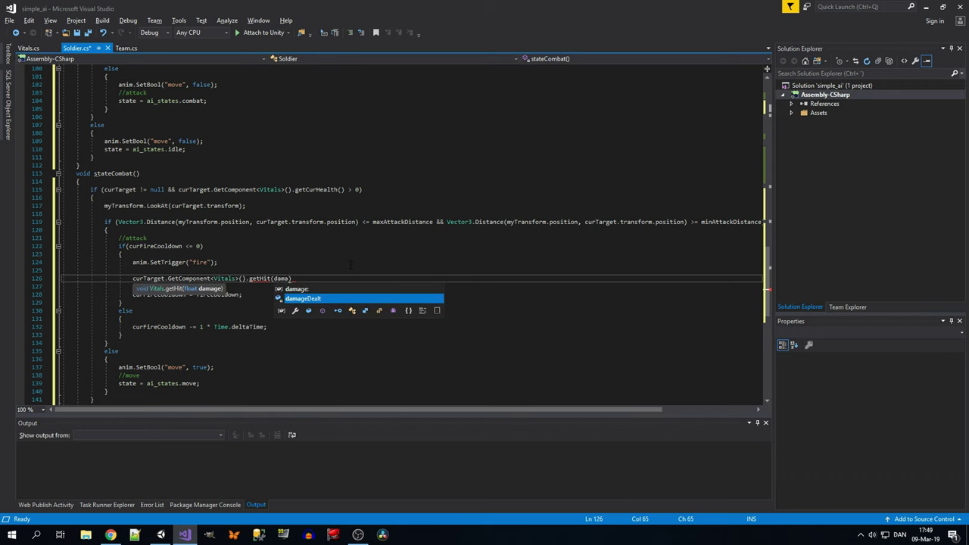
{"action": "key", "text": "Tab"}
{"action": "type", "text": ");"}
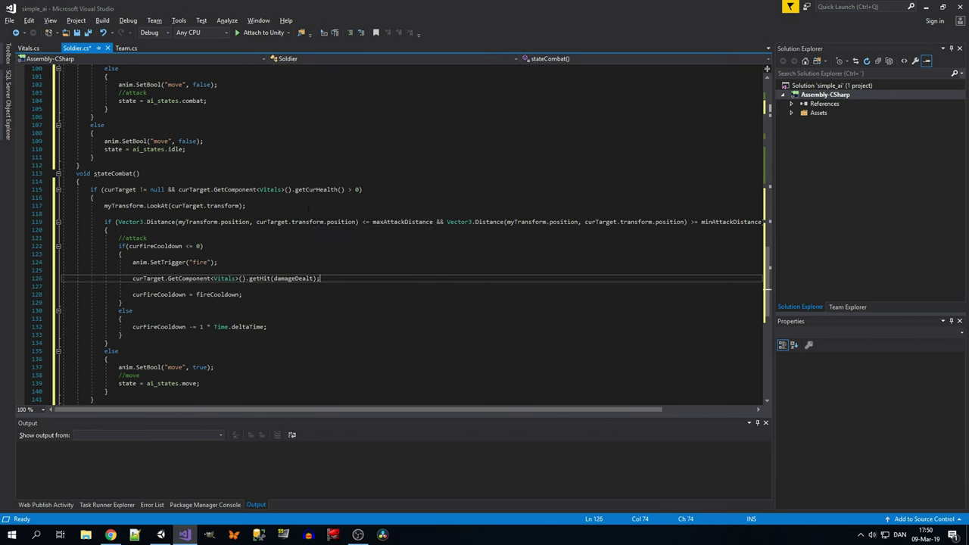
{"action": "key", "text": "Down"}
{"action": "key", "text": "Down"}
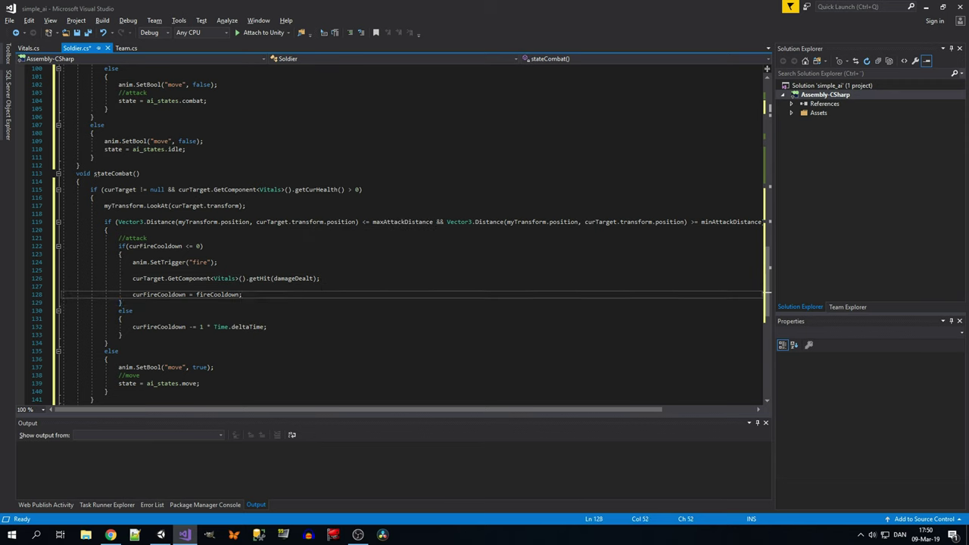
Step: Open a blank line beneath the //find new target comment in stateIdle's else branch
{"action": "left_click", "coordinate": [259, 278]}
{"action": "scroll", "coordinate": [259, 278], "scroll_direction": "down", "scroll_amount": 4}
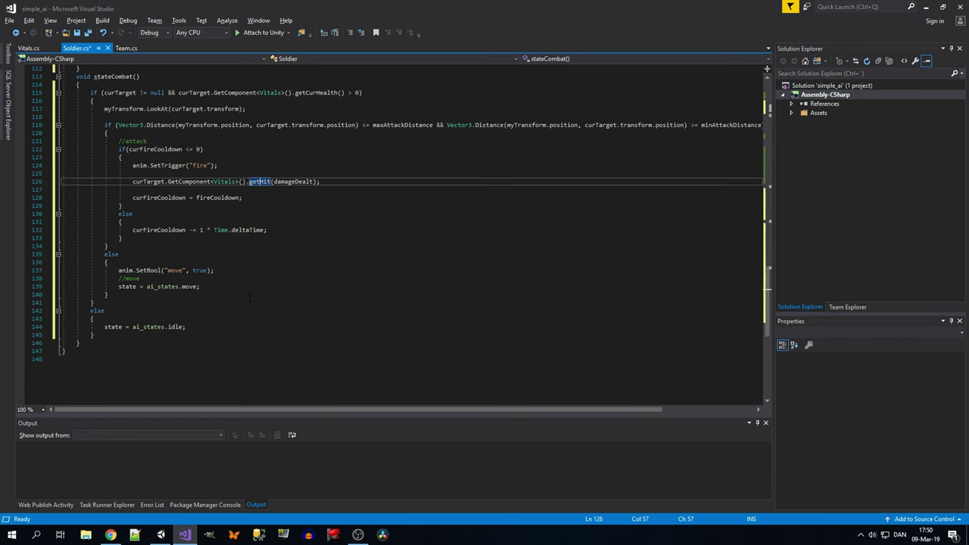
{"action": "scroll", "coordinate": [259, 278], "scroll_direction": "down", "scroll_amount": 1}
{"action": "scroll", "coordinate": [259, 278], "scroll_direction": "up", "scroll_amount": 4}
{"action": "scroll", "coordinate": [259, 255], "scroll_direction": "up", "scroll_amount": 5}
{"action": "scroll", "coordinate": [260, 255], "scroll_direction": "up", "scroll_amount": 4}
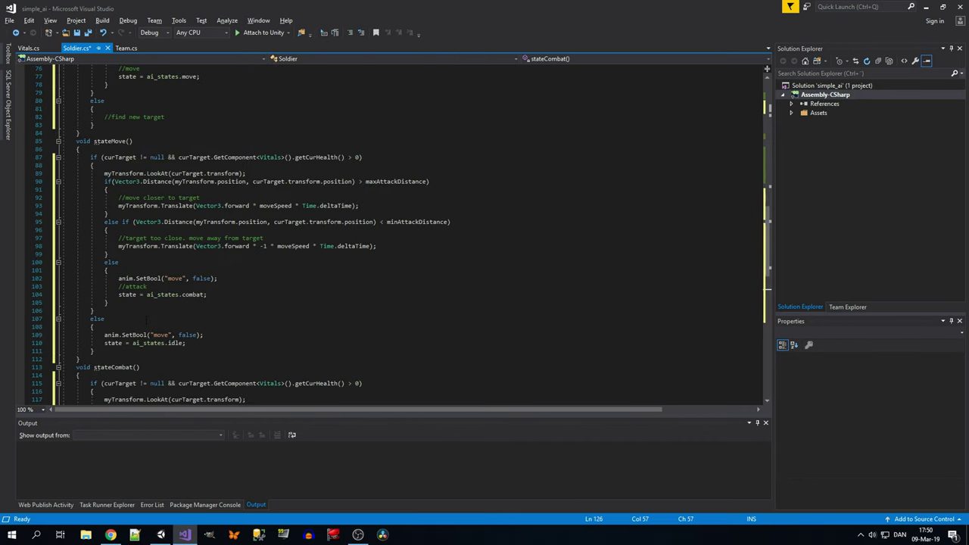
{"action": "scroll", "coordinate": [260, 254], "scroll_direction": "up", "scroll_amount": 3}
{"action": "scroll", "coordinate": [259, 255], "scroll_direction": "up", "scroll_amount": 4}
{"action": "left_click", "coordinate": [205, 262]}
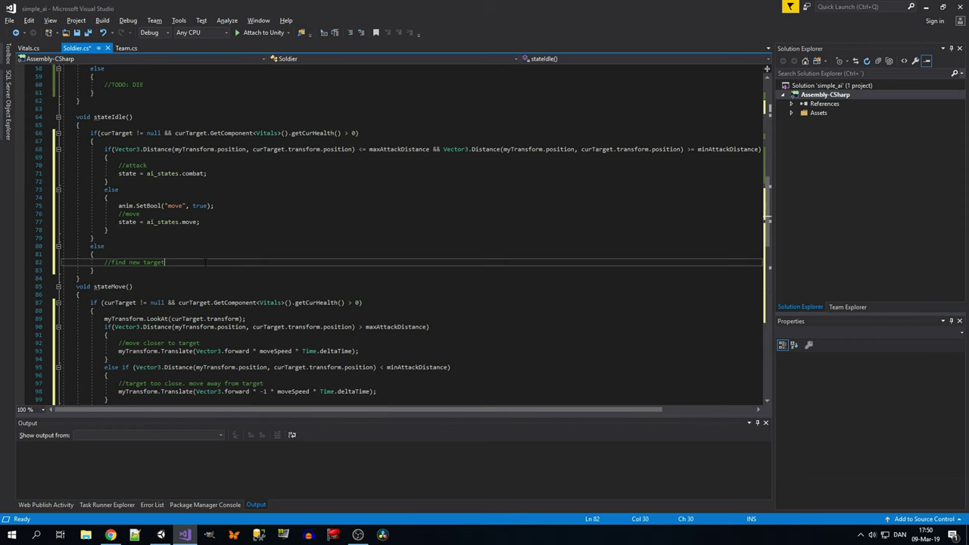
{"action": "key", "text": "Return"}
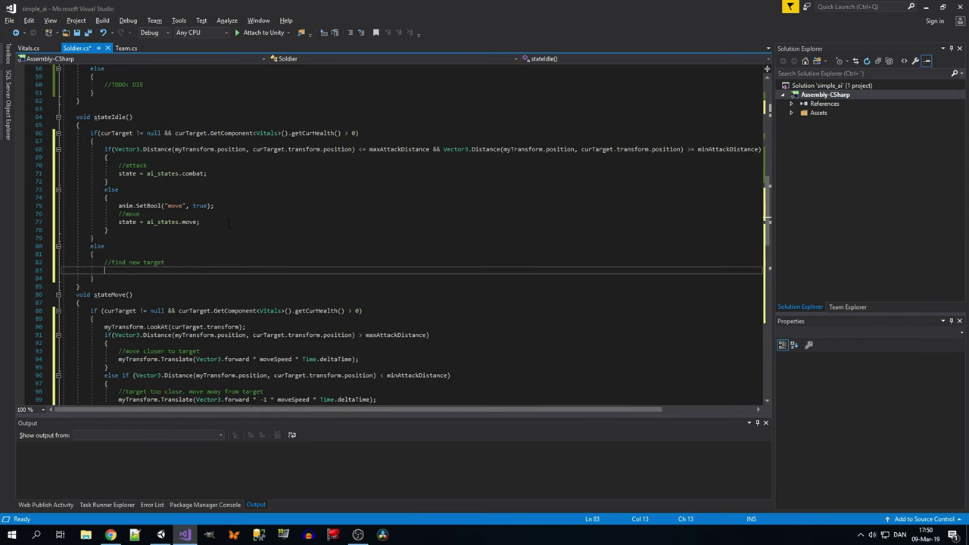
{"action": "scroll", "coordinate": [228, 224], "scroll_direction": "up", "scroll_amount": 3}
{"action": "scroll", "coordinate": [228, 224], "scroll_direction": "down", "scroll_amount": 1}
{"action": "scroll", "coordinate": [227, 224], "scroll_direction": "down", "scroll_amount": 1}
{"action": "scroll", "coordinate": [228, 225], "scroll_direction": "up", "scroll_amount": 3}
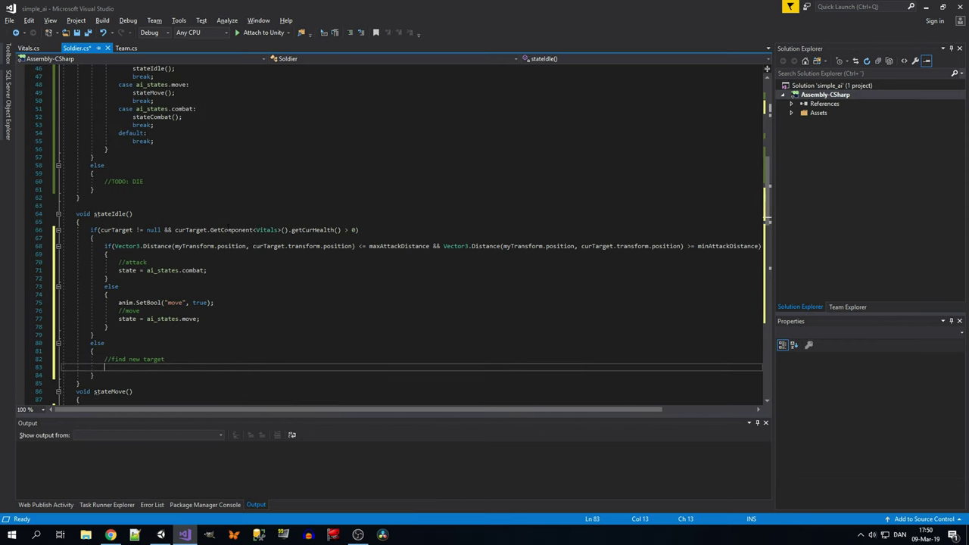
{"action": "scroll", "coordinate": [228, 228], "scroll_direction": "down", "scroll_amount": 5}
Step: Add Destroy(this.gameObject); on a new line under the //TODO: DIE comment
{"action": "scroll", "coordinate": [231, 224], "scroll_direction": "down", "scroll_amount": 2}
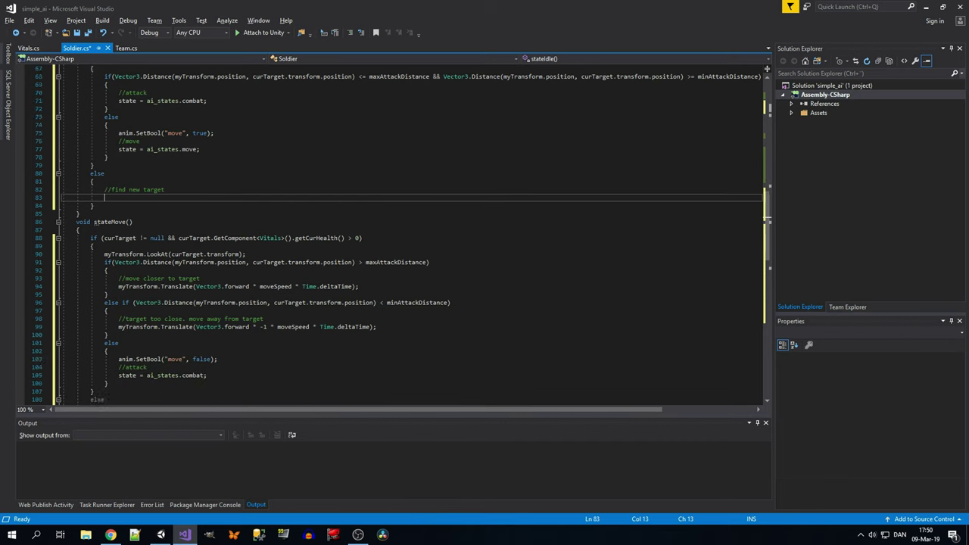
{"action": "scroll", "coordinate": [231, 224], "scroll_direction": "down", "scroll_amount": 1}
{"action": "scroll", "coordinate": [231, 224], "scroll_direction": "up", "scroll_amount": 9}
{"action": "left_click", "coordinate": [171, 205]}
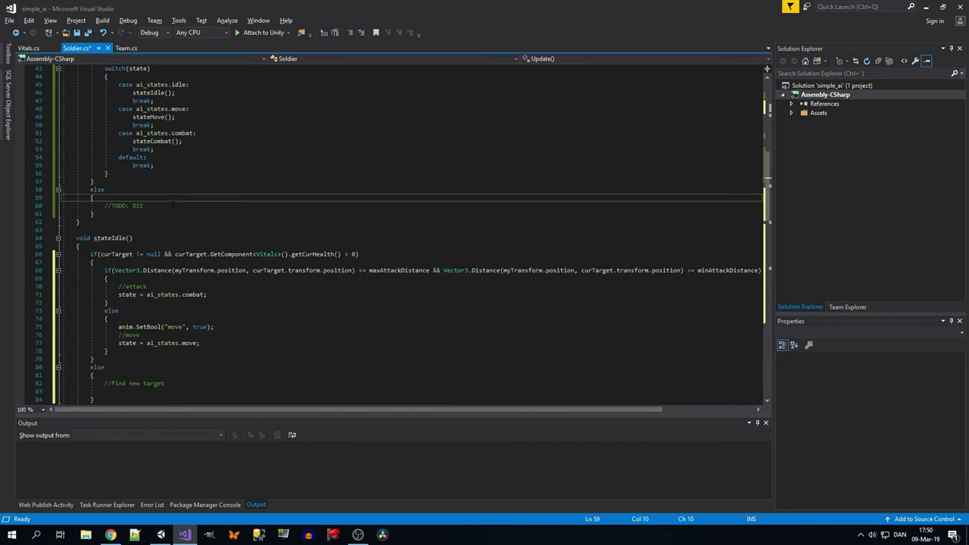
{"action": "key", "text": "Return"}
{"action": "type", "text": "De"}
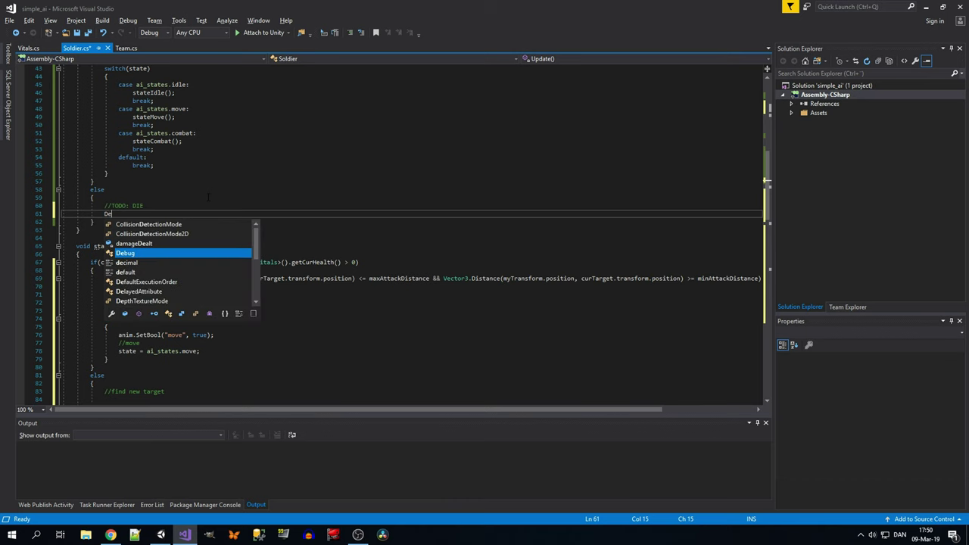
{"action": "type", "text": "stroy("}
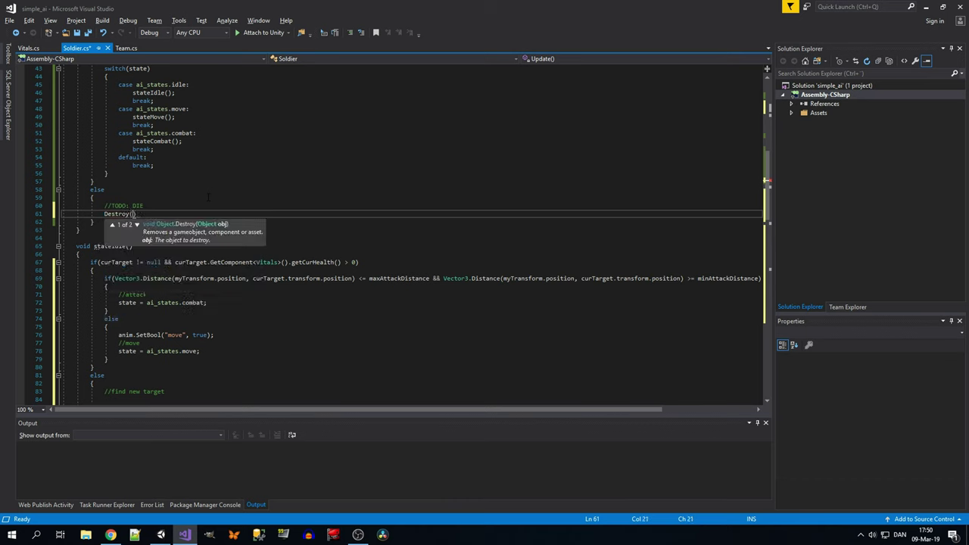
{"action": "type", "text": "this.ga"}
{"action": "key", "text": "Tab"}
{"action": "type", "text": ");"}
{"action": "scroll", "coordinate": [215, 195], "scroll_direction": "up", "scroll_amount": 3}
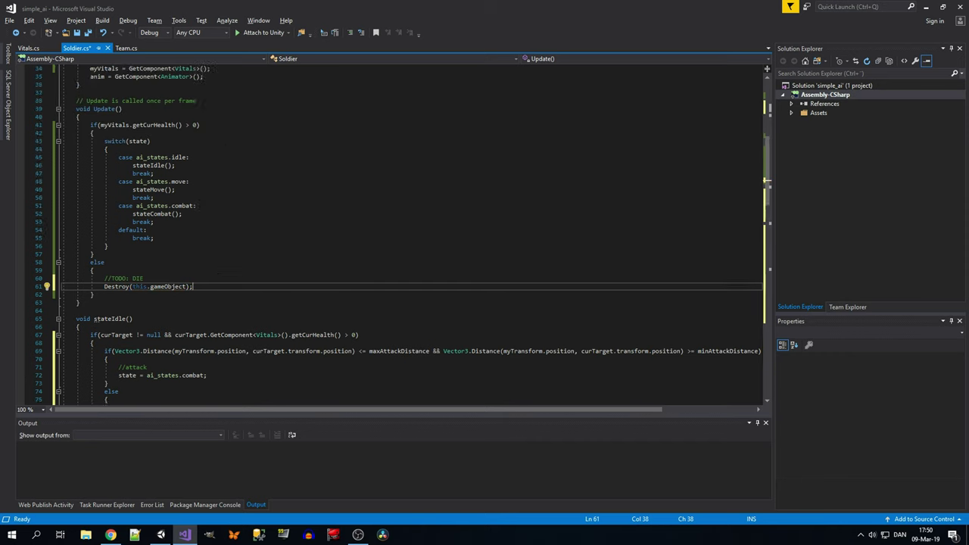
{"action": "scroll", "coordinate": [220, 198], "scroll_direction": "up", "scroll_amount": 2}
{"action": "scroll", "coordinate": [237, 205], "scroll_direction": "down", "scroll_amount": 9}
Step: Save the Soldier script with the cursor on the blank line under //find new target
{"action": "left_click", "coordinate": [206, 295]}
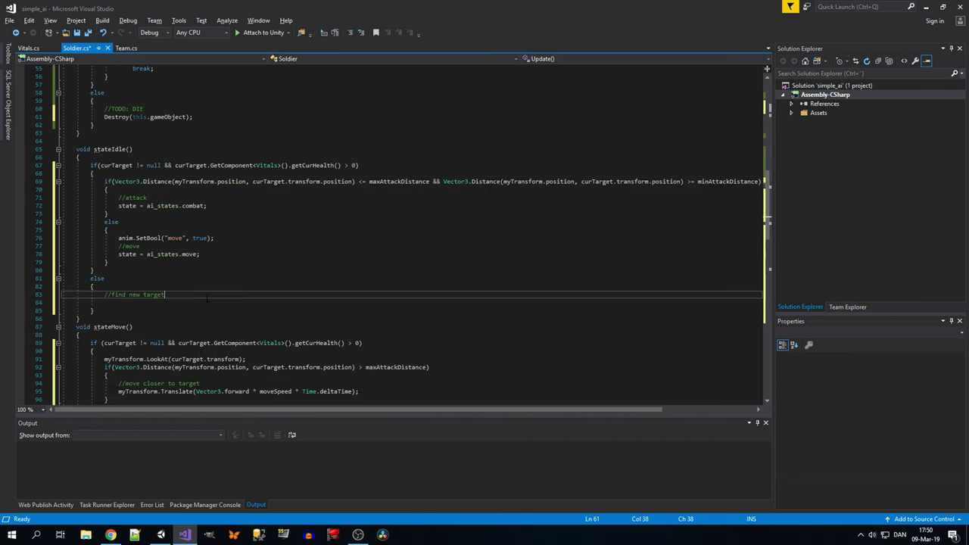
{"action": "key", "text": "Down"}
{"action": "scroll", "coordinate": [268, 231], "scroll_direction": "down", "scroll_amount": 4}
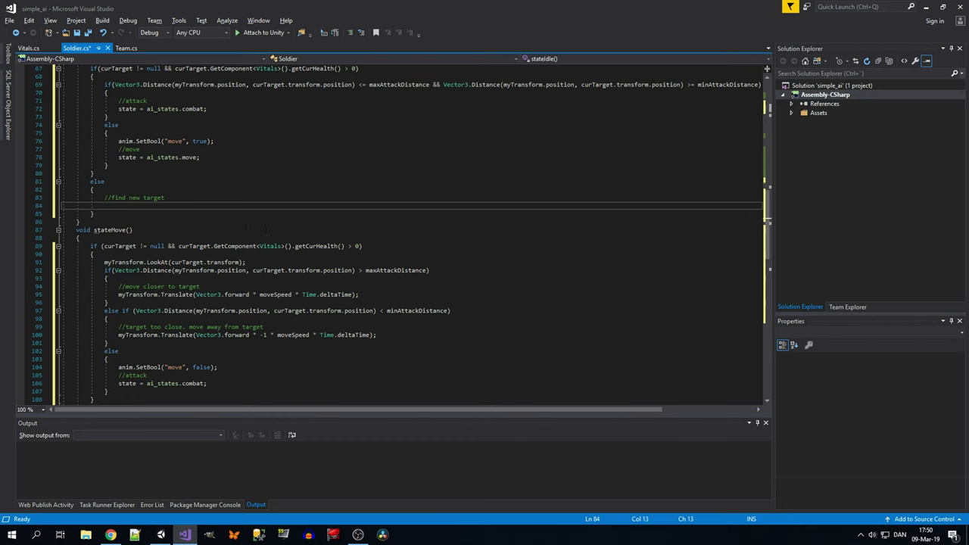
{"action": "key", "text": "ctrl+s"}
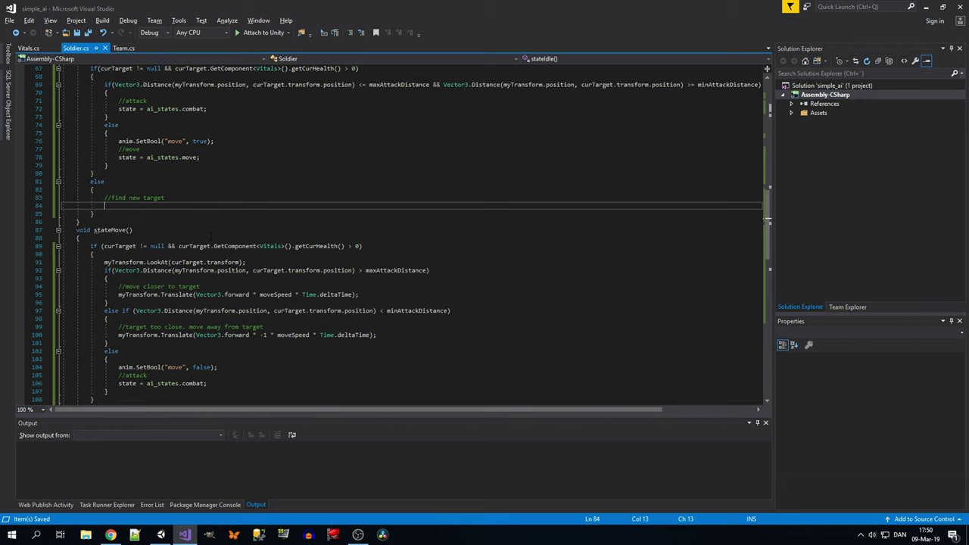
Step: Declare Soldier[] allSoldiers = GameObject.FindObjectsOfType<Soldier>();
{"action": "type", "text": "So"}
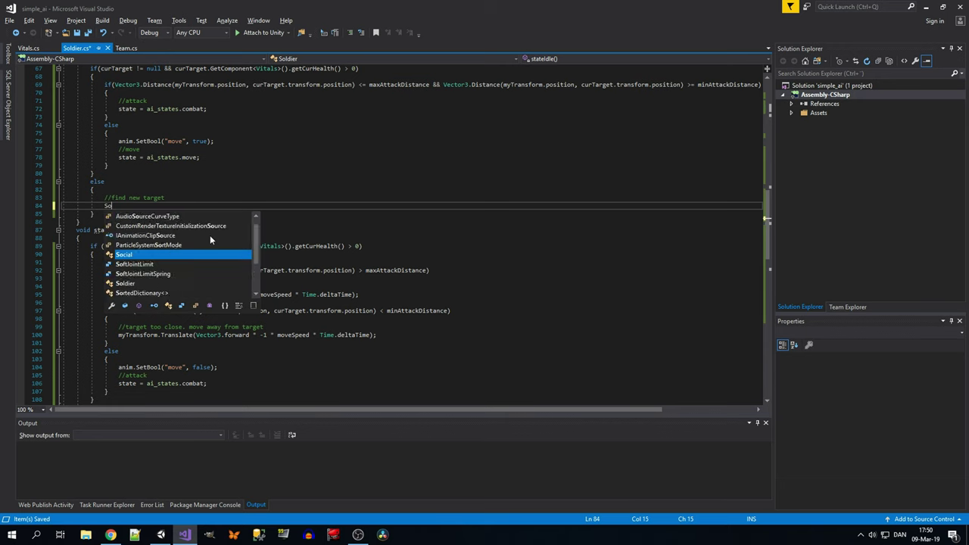
{"action": "type", "text": "l"}
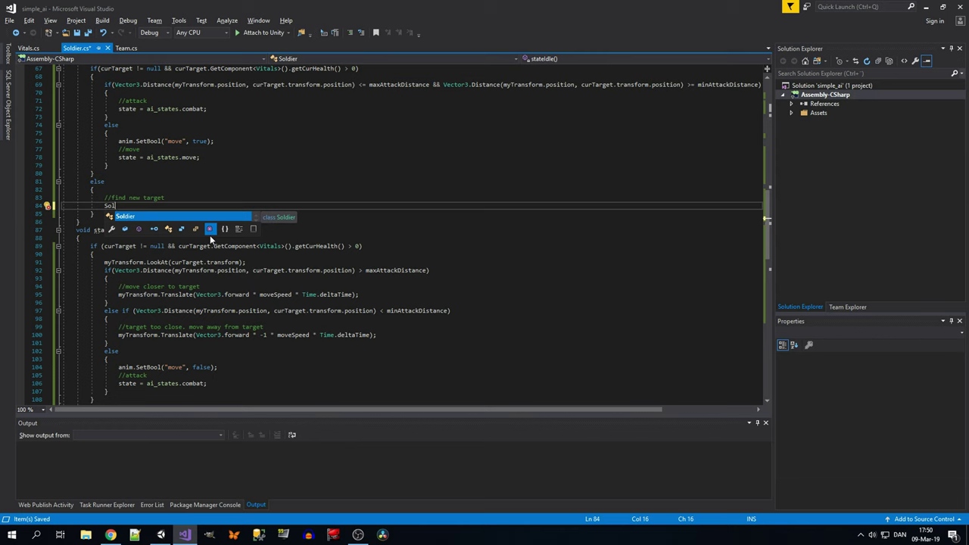
{"action": "key", "text": "Tab"}
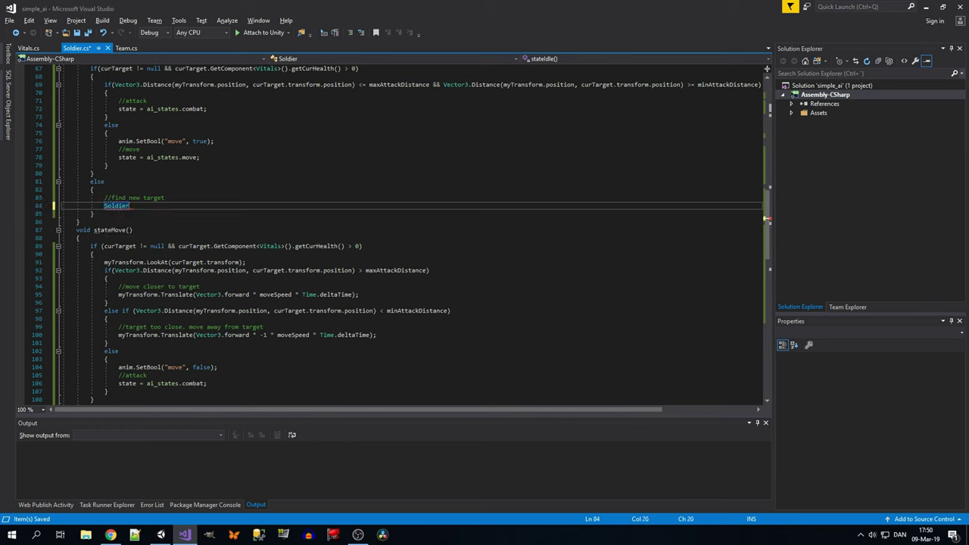
{"action": "type", "text": "[] "}
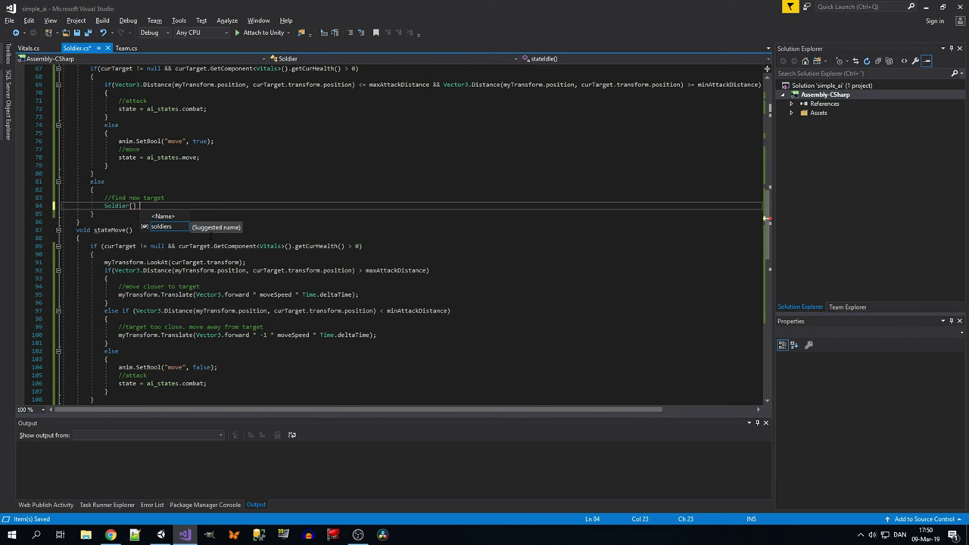
{"action": "type", "text": "allSolders"}
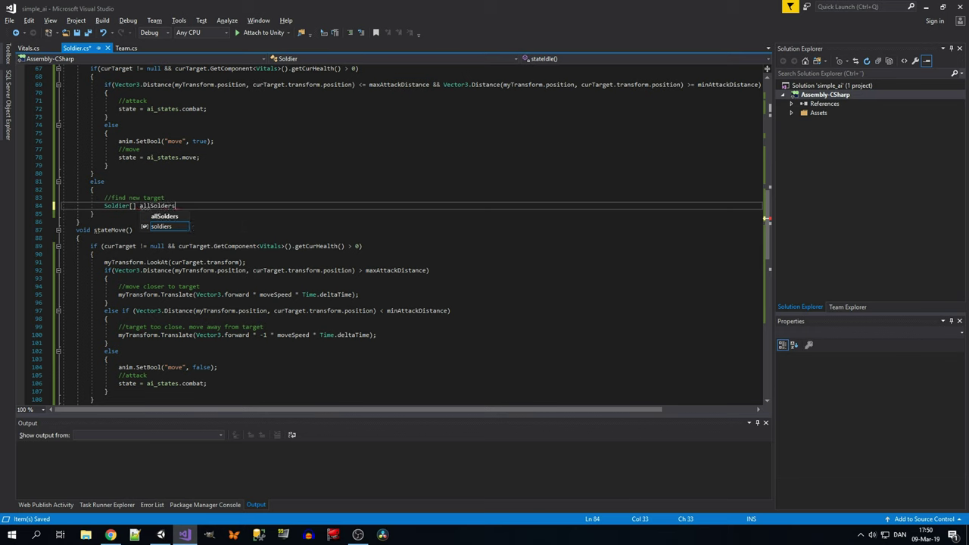
{"action": "key", "text": "BackSpace"}
{"action": "key", "text": "BackSpace"}
{"action": "key", "text": "BackSpace"}
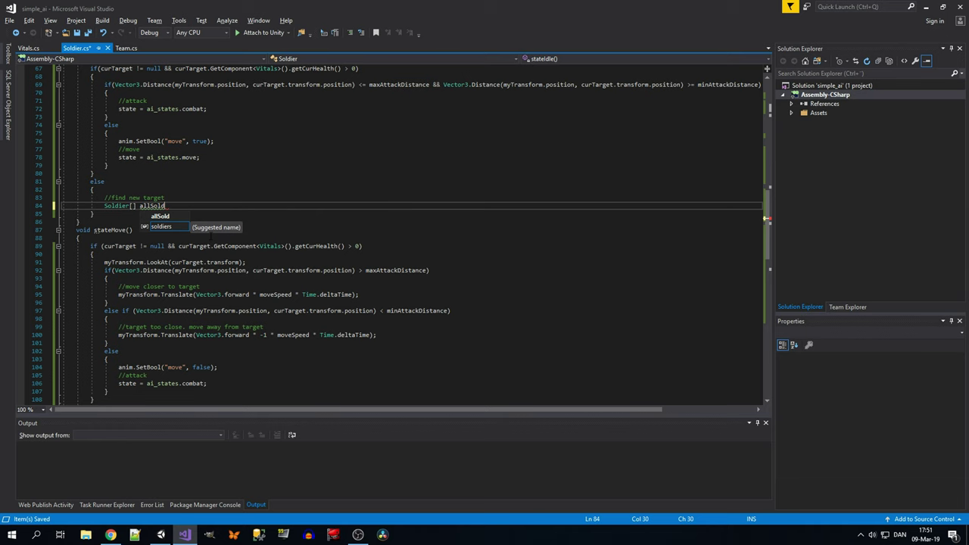
{"action": "type", "text": "iers "}
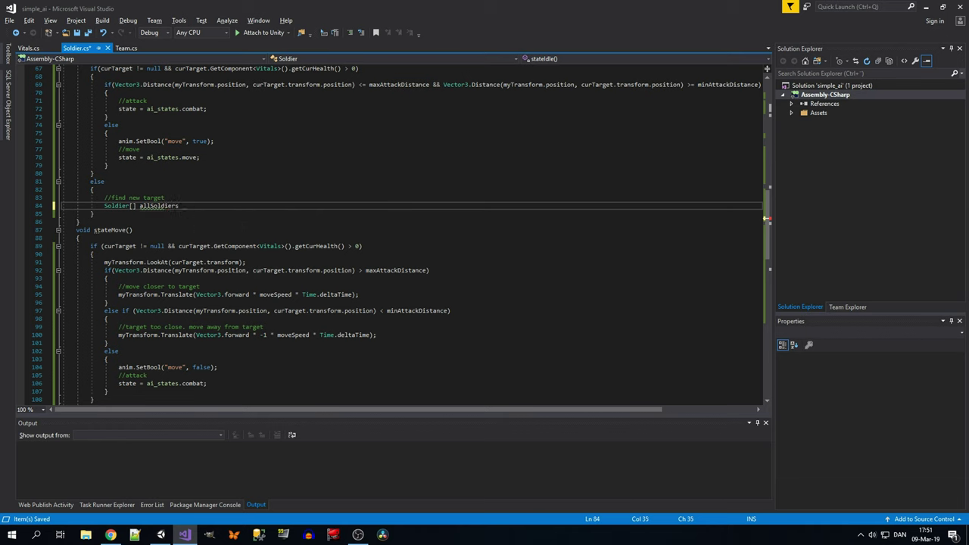
{"action": "type", "text": "= "}
{"action": "type", "text": "Gam"}
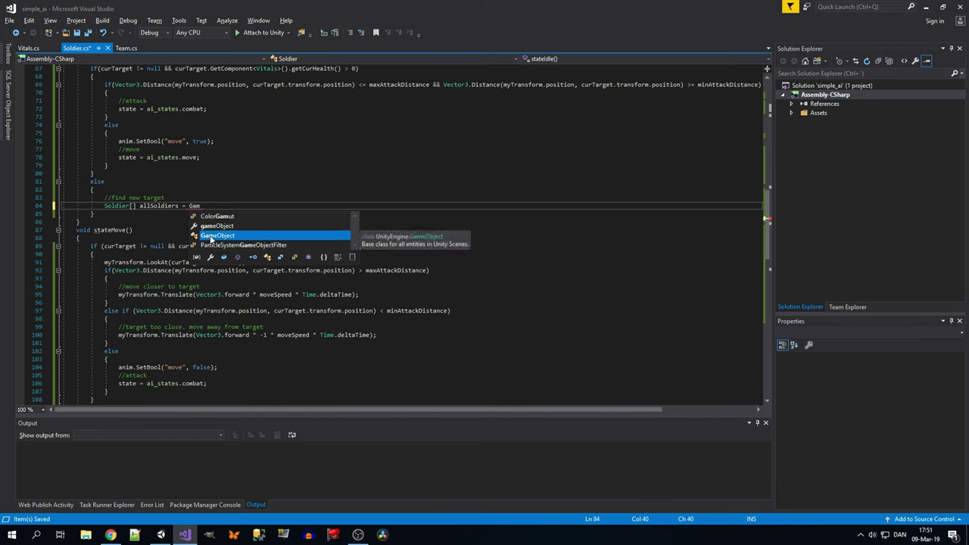
{"action": "type", "text": "eObject<"}
{"action": "key", "text": "BackSpace"}
{"action": "type", "text": "."}
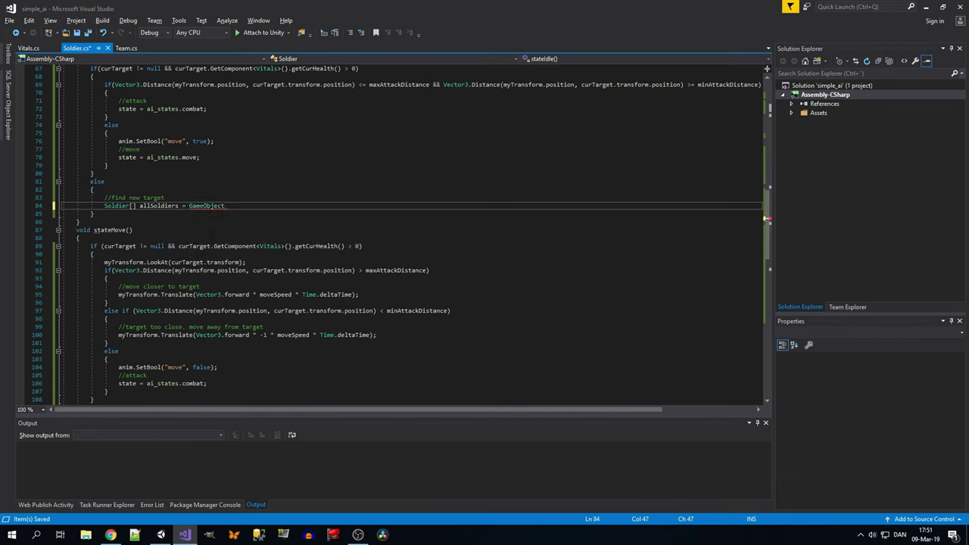
{"action": "type", "text": "."}
{"action": "type", "text": "fi"}
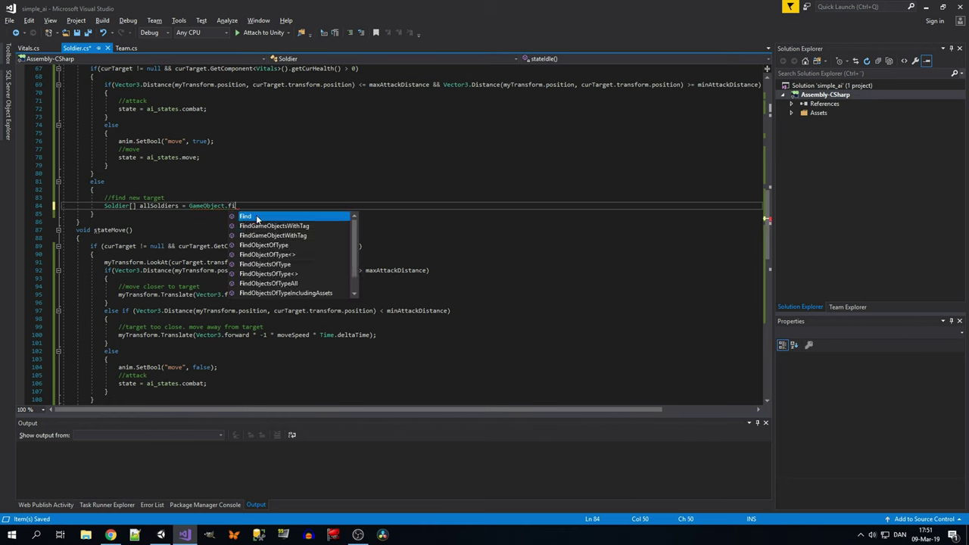
{"action": "key", "text": "Down"}
{"action": "key", "text": "Down"}
{"action": "key", "text": "Down"}
{"action": "key", "text": "Down"}
{"action": "type", "text": "<"}
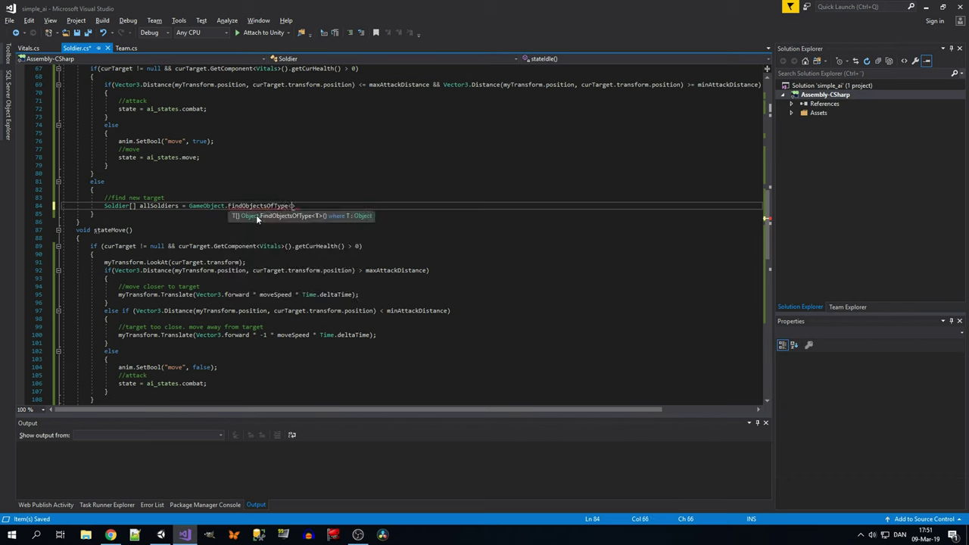
{"action": "type", "text": "Soldier>"}
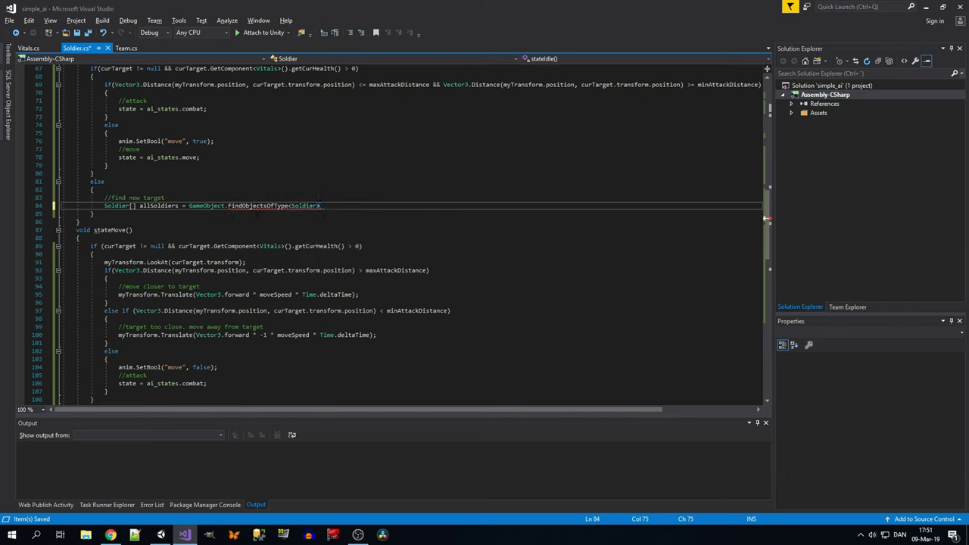
{"action": "type", "text": "()"}
{"action": "type", "text": ";"}
Step: Add Soldier bestTarget = null and begin a foreach loop below it
{"action": "key", "text": "Return"}
{"action": "type", "text": "S"}
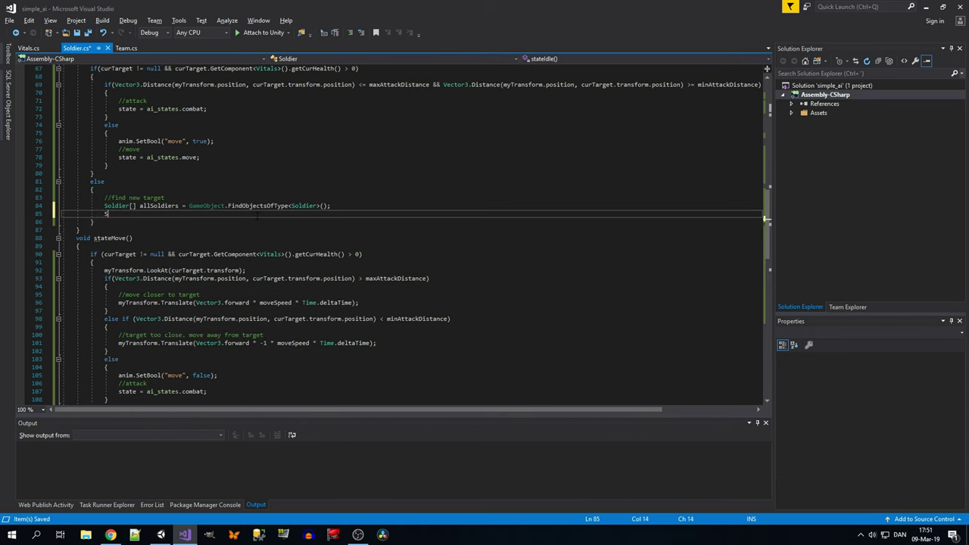
{"action": "type", "text": "oldier "}
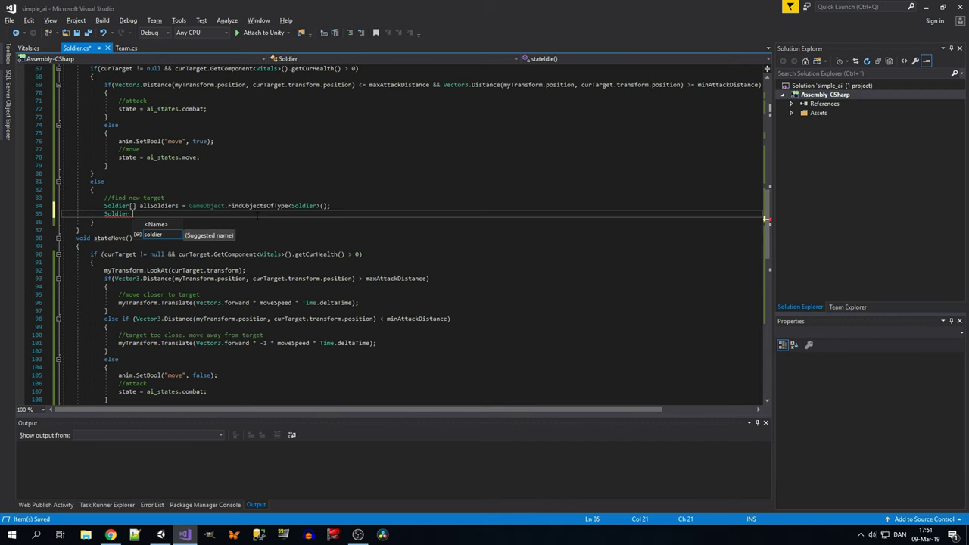
{"action": "type", "text": "bestTarget "}
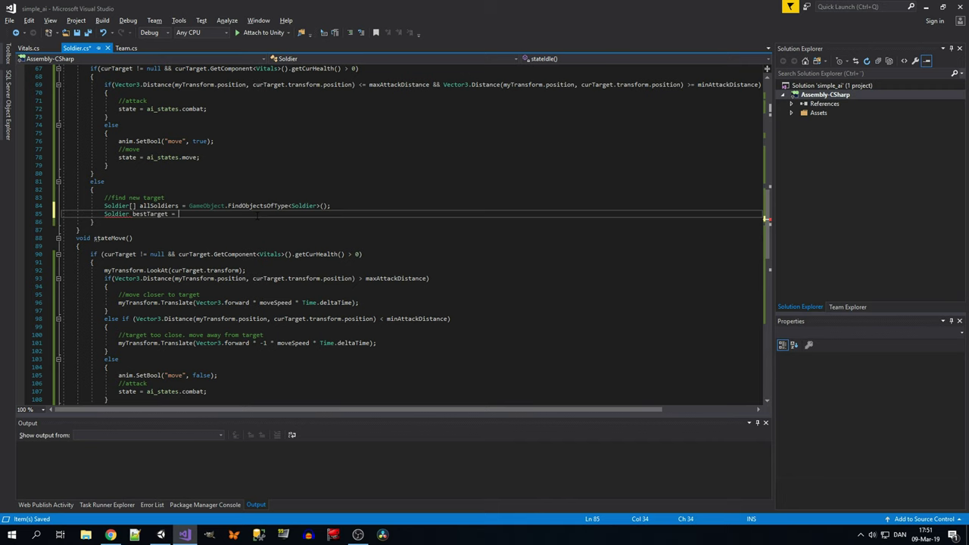
{"action": "type", "text": "= null;"}
{"action": "key", "text": "Return"}
{"action": "type", "text": "forea"}
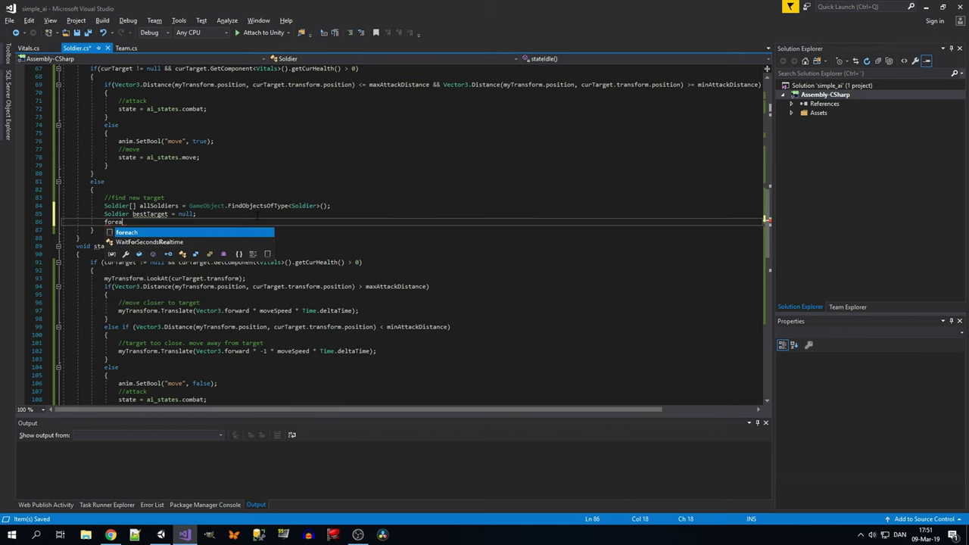
{"action": "key", "text": "Tab"}
Step: Write a for loop over allSoldiers.Length containing an if(bestTarget == null) check
{"action": "key", "text": "BackSpace"}
{"action": "key", "text": "BackSpace"}
{"action": "key", "text": "BackSpace"}
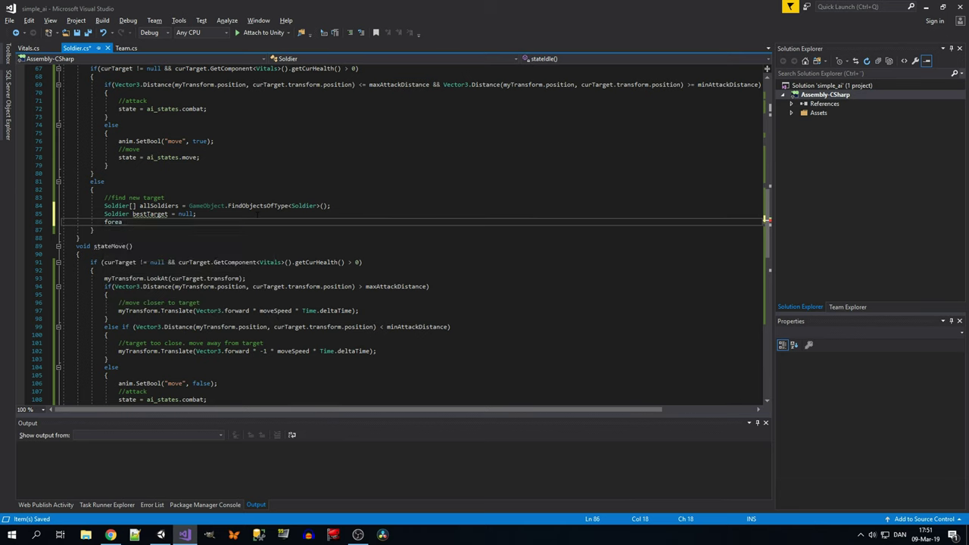
{"action": "type", "text": "("}
{"action": "type", "text": "int"}
{"action": "type", "text": " i = 0; i"}
{"action": "type", "text": " < "}
{"action": "type", "text": "allSold"}
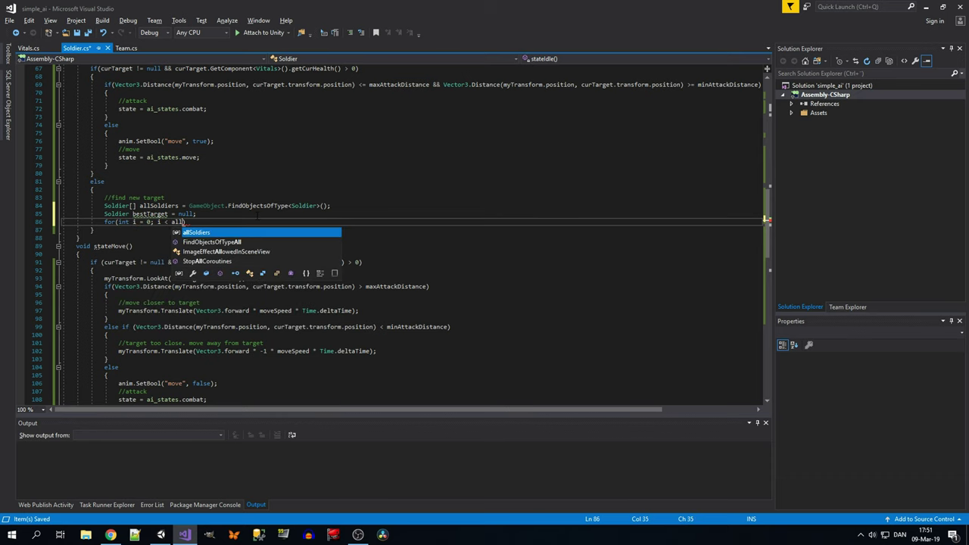
{"action": "type", "text": "iers.Length"}
{"action": "type", "text": "; "}
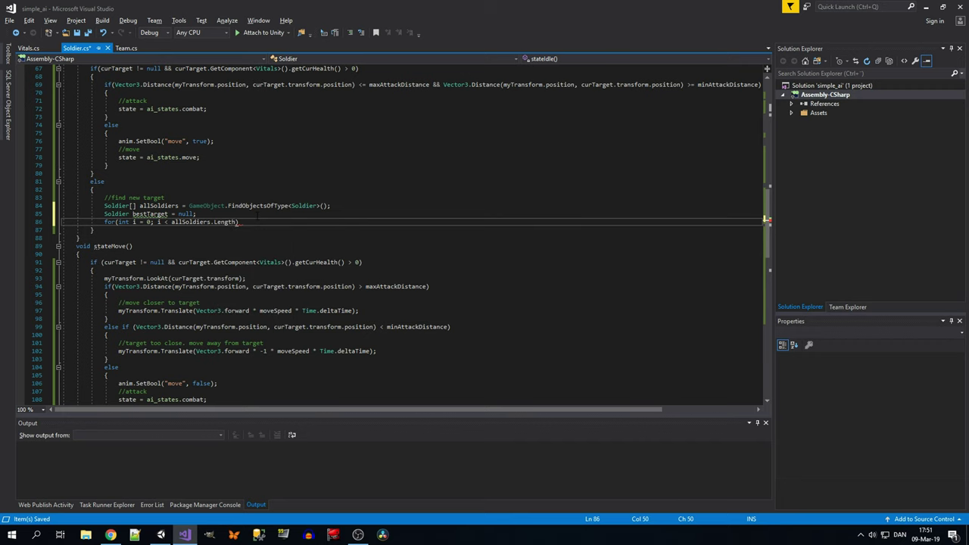
{"action": "type", "text": "i++)"}
{"action": "key", "text": "Return"}
{"action": "type", "text": "{"}
{"action": "key", "text": "Return"}
{"action": "type", "text": "i"}
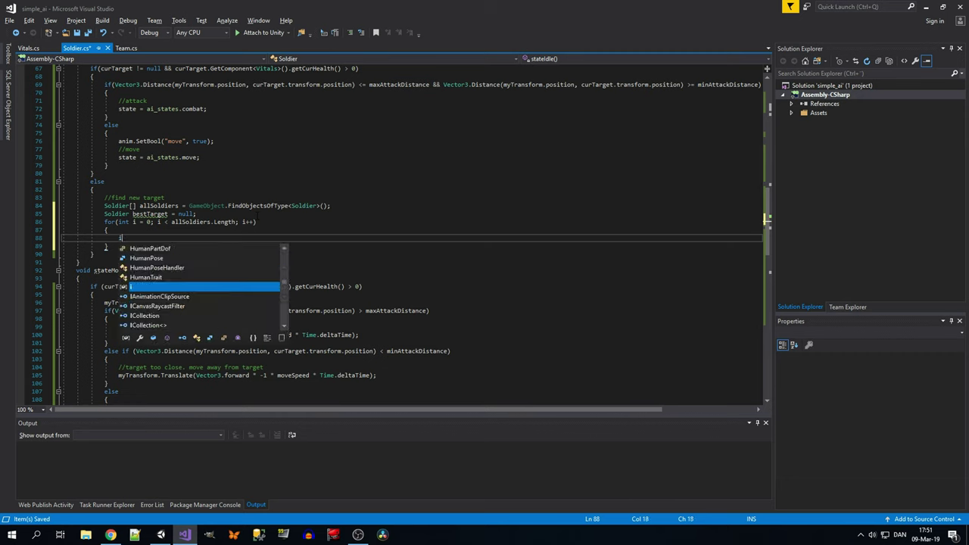
{"action": "type", "text": "f(best"}
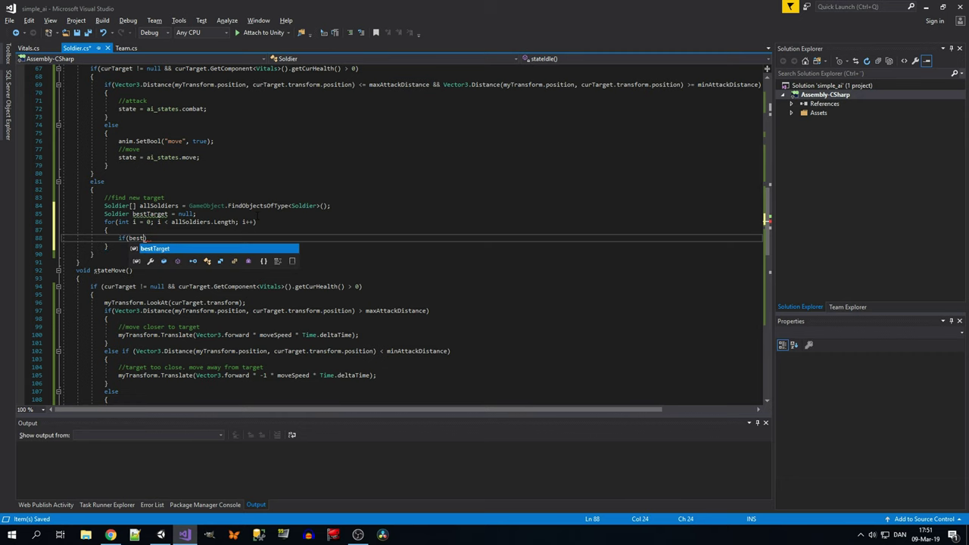
{"action": "key", "text": "Tab"}
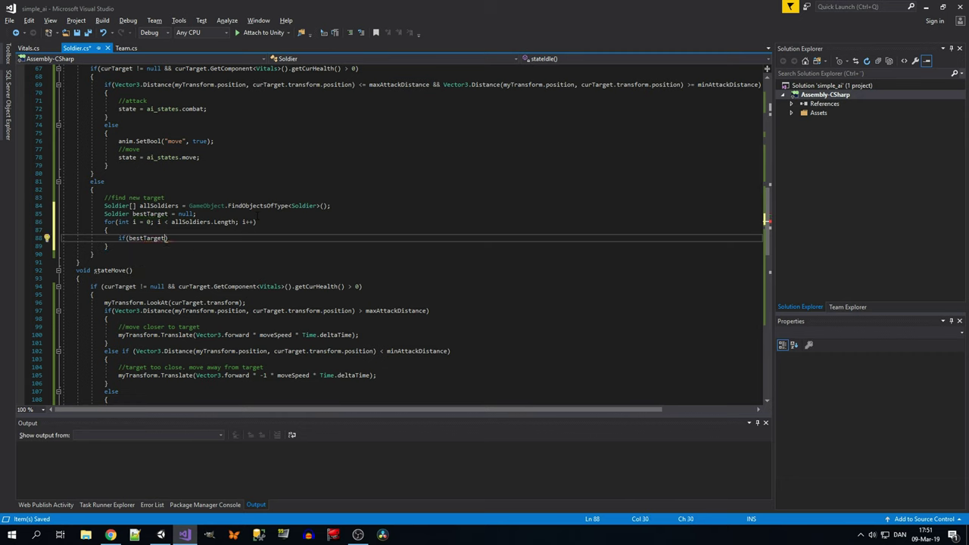
{"action": "type", "text": "== null"}
{"action": "key", "text": "BackSpace"}
Step: Add Soldier curSoldier = allSoldiers[i]; at the top of the loop body
{"action": "key", "text": "ctrl+Return"}
{"action": "type", "text": "if("}
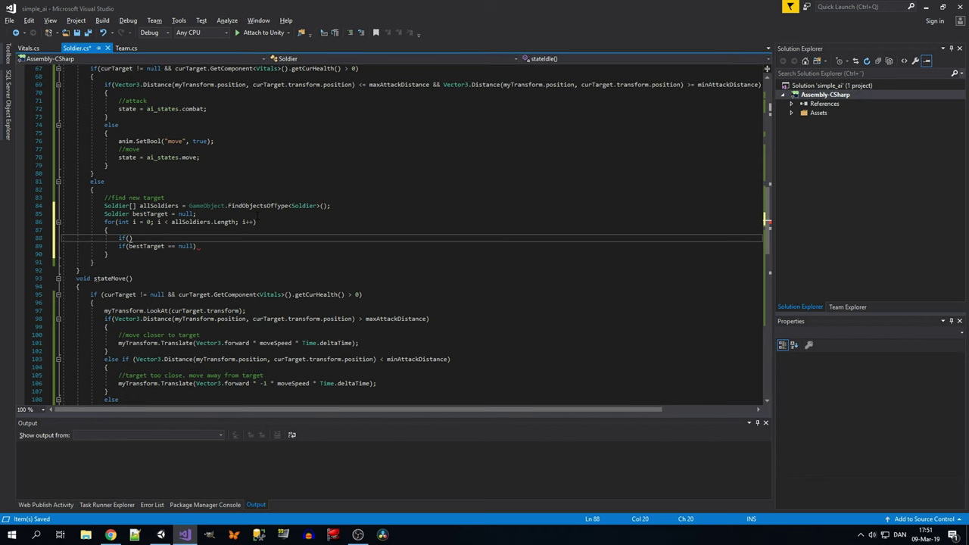
{"action": "type", "text": "a"}
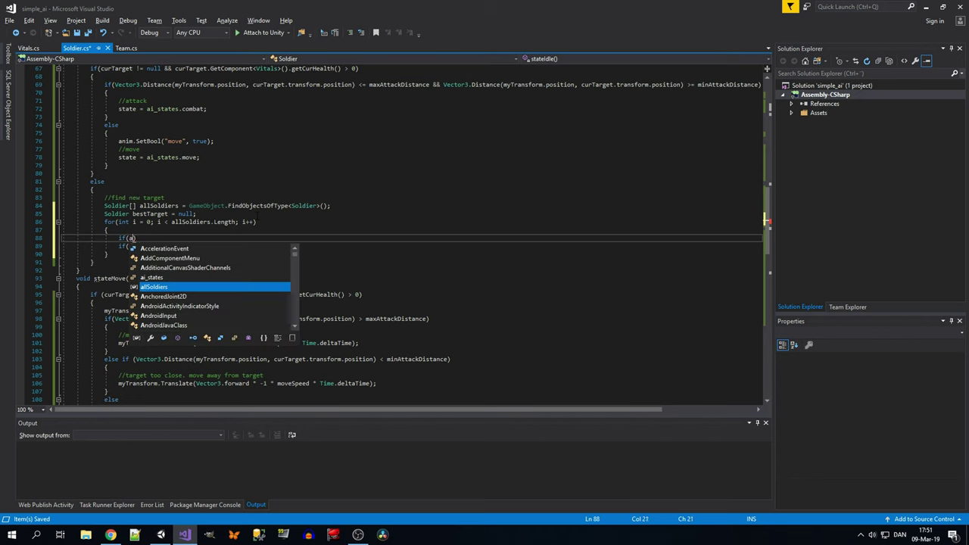
{"action": "key", "text": "Escape"}
{"action": "key", "text": "ctrl+Return"}
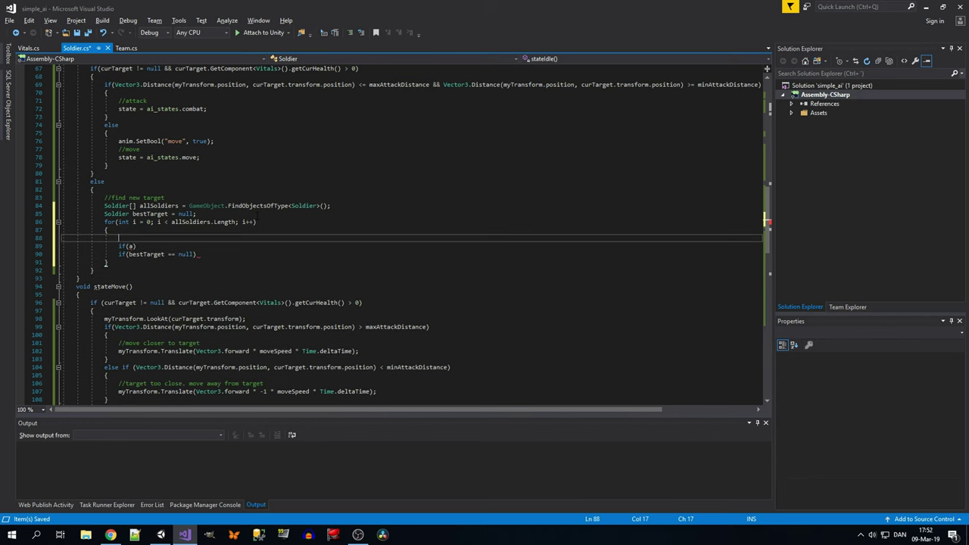
{"action": "type", "text": "Soldier "}
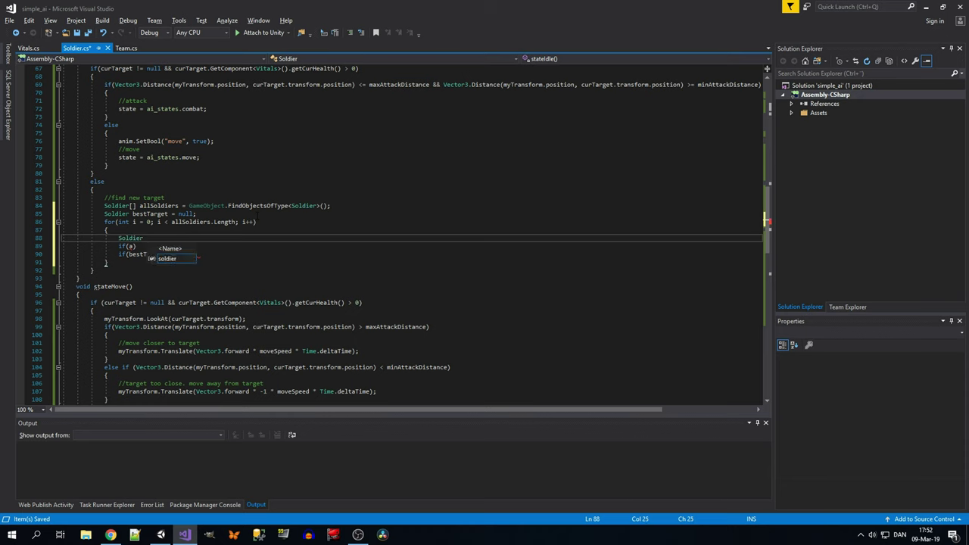
{"action": "type", "text": "curSoldier = "}
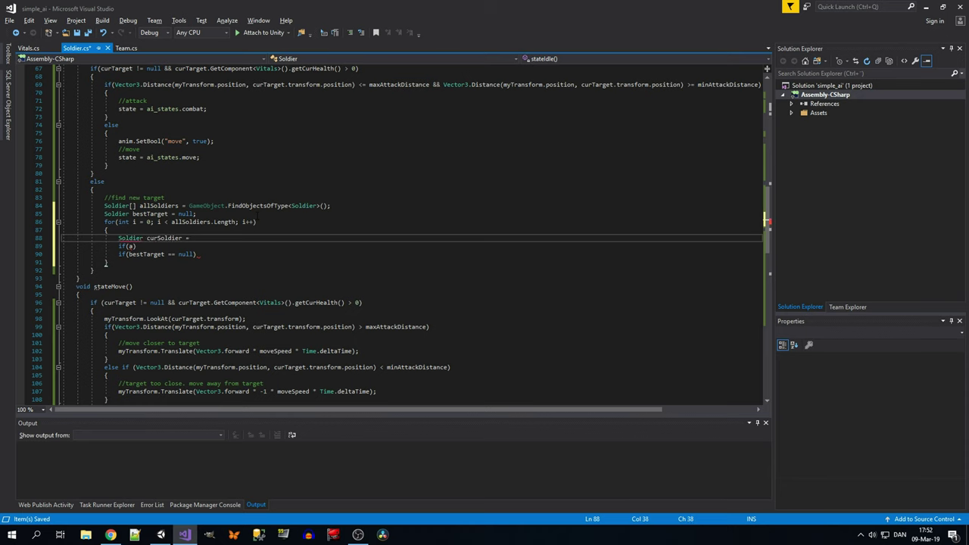
{"action": "type", "text": "allSoldiers"}
{"action": "type", "text": "[i];"}
Step: Add an if requiring curSoldier != this and a team number different from myTeam's
{"action": "key", "text": "Down"}
{"action": "key", "text": "BackSpace"}
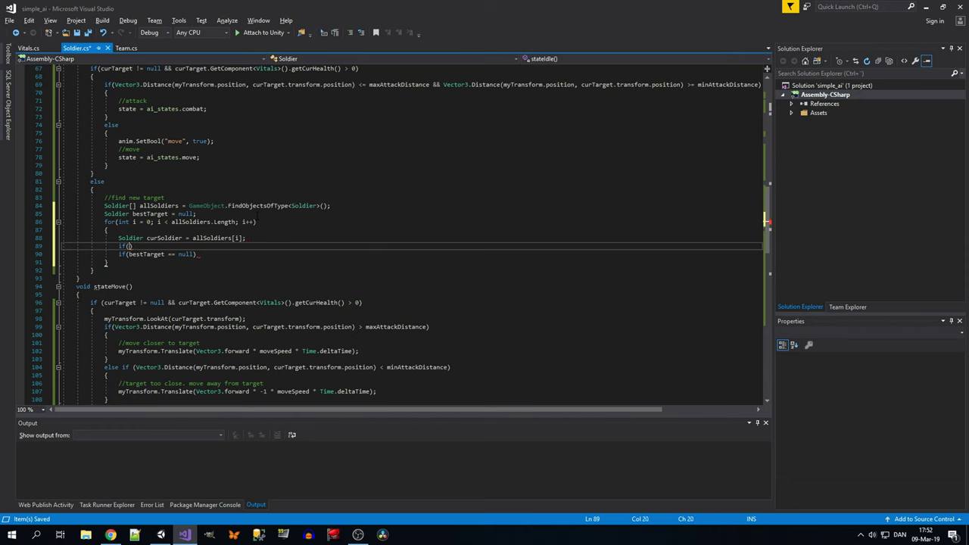
{"action": "type", "text": "curs"}
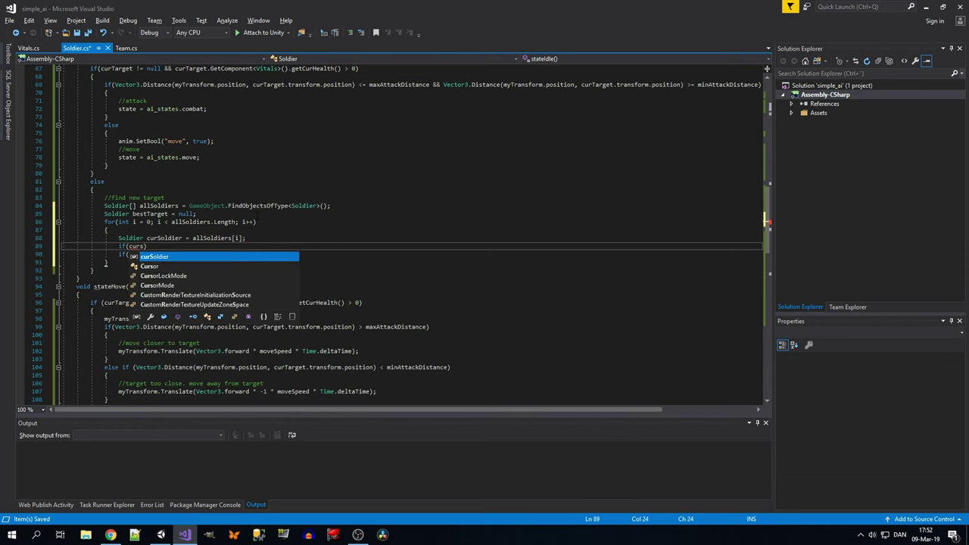
{"action": "type", "text": " != "}
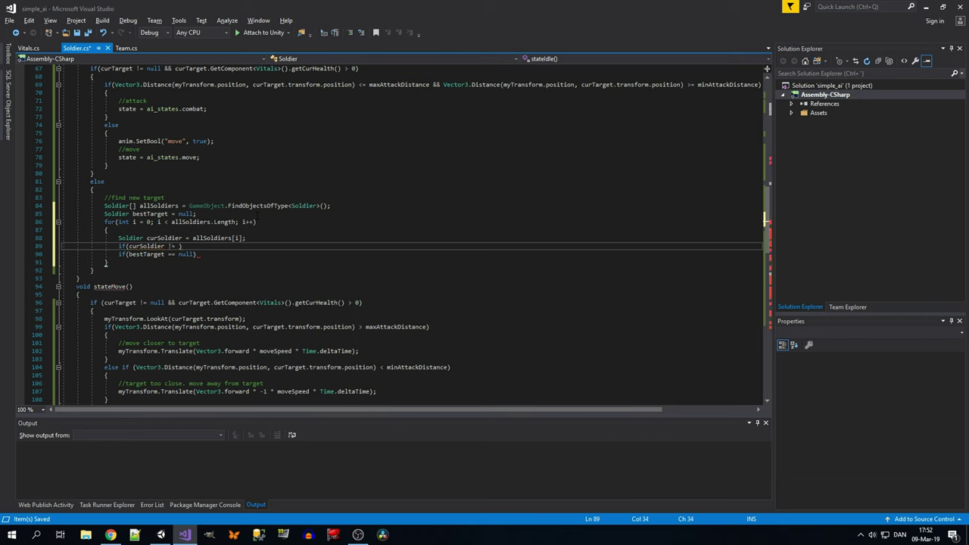
{"action": "type", "text": "th"}
{"action": "key", "text": "Tab"}
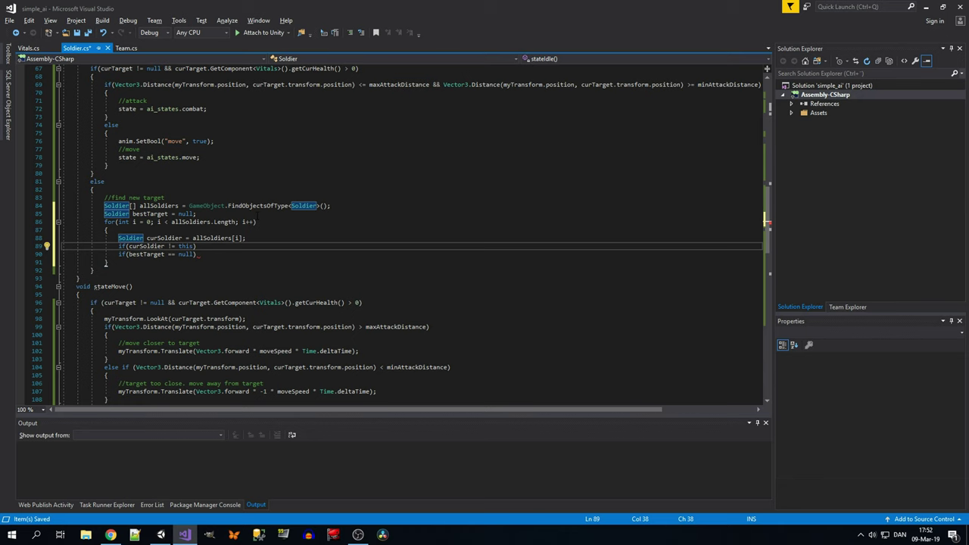
{"action": "type", "text": "&& cur"}
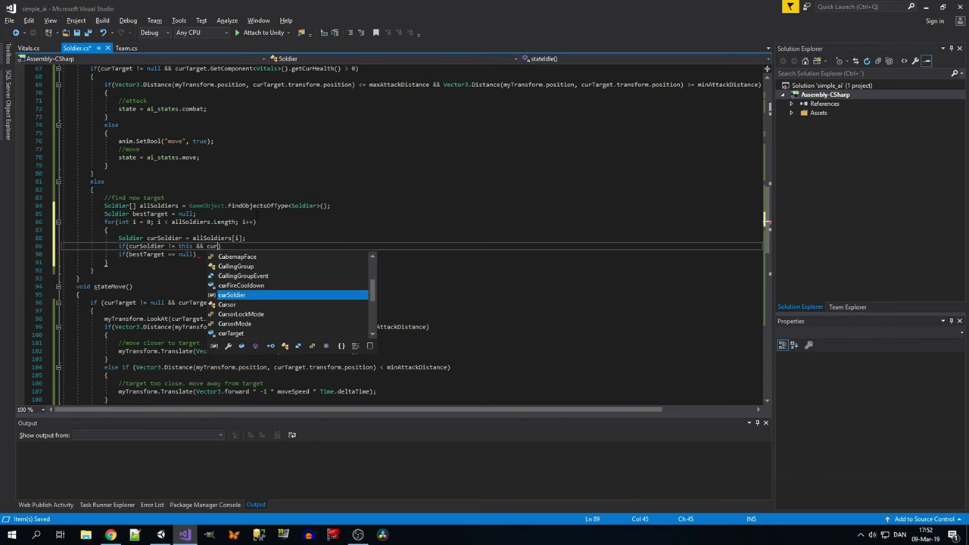
{"action": "key", "text": "Tab"}
{"action": "type", "text": ".get"}
{"action": "key", "text": "Tab"}
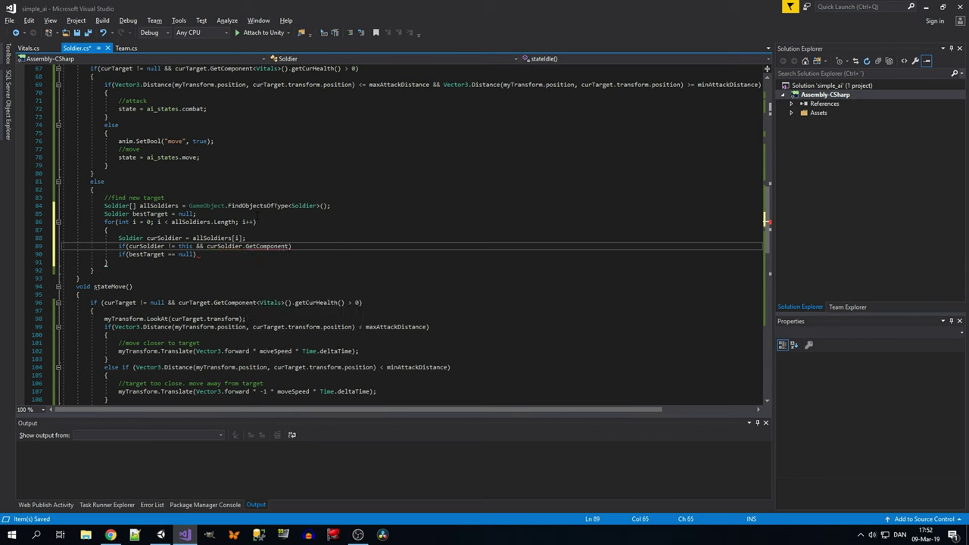
{"action": "type", "text": "<Tea"}
{"action": "key", "text": "Tab"}
{"action": "type", "text": ">"}
{"action": "type", "text": "()."}
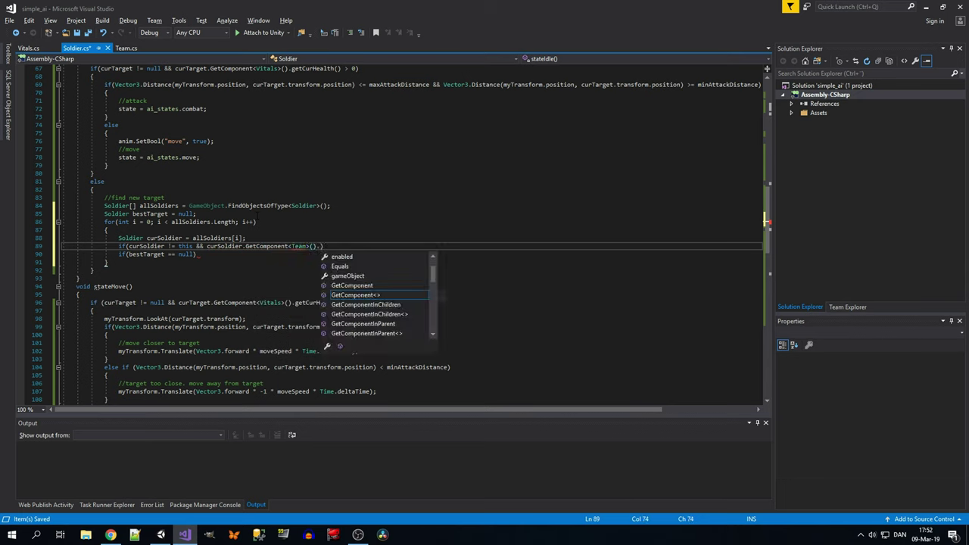
{"action": "type", "text": "getT"}
{"action": "key", "text": "Tab"}
{"action": "type", "text": "()"}
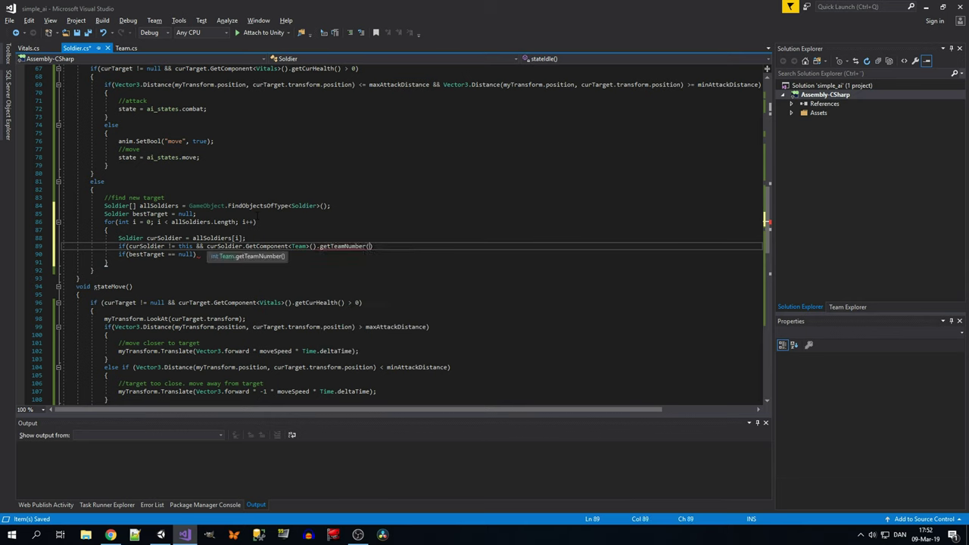
{"action": "type", "text": " != my"}
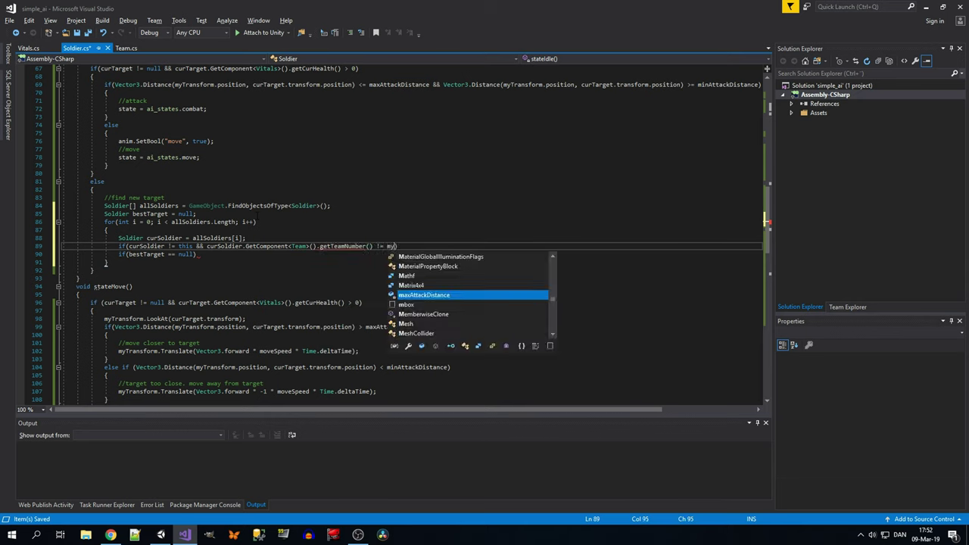
{"action": "type", "text": "Team.get"}
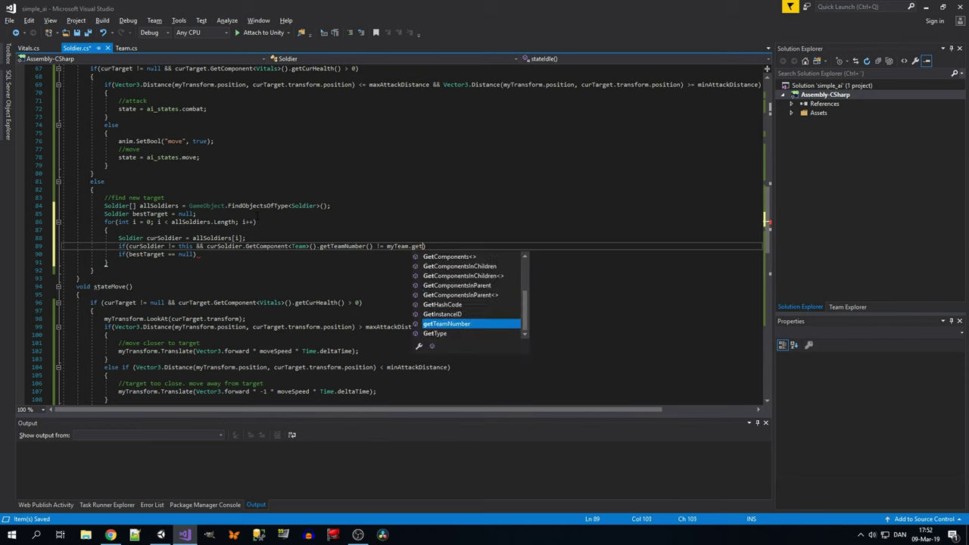
{"action": "key", "text": "Tab"}
{"action": "type", "text": "())"}
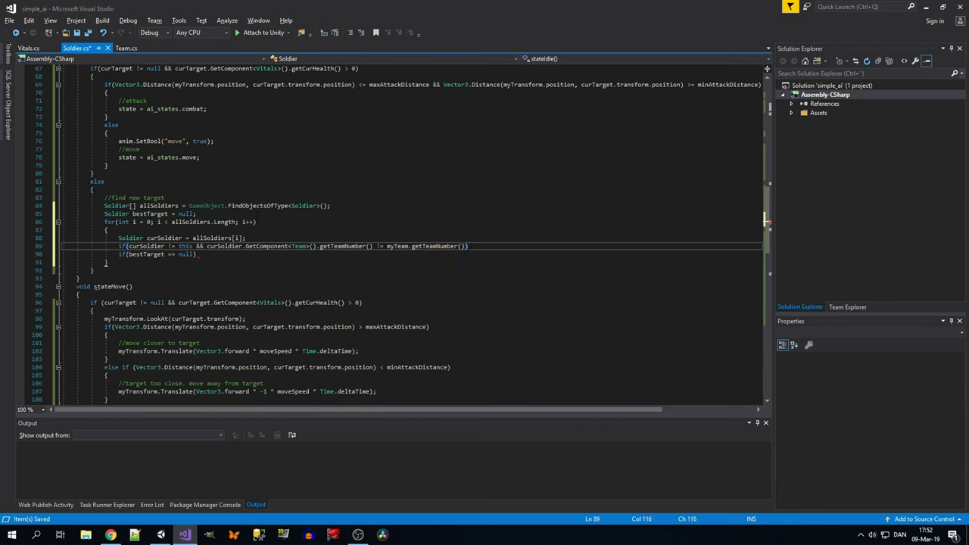
Step: Move the bestTarget == null check inside that block, setting bestTarget = curSoldier;
{"action": "key", "text": "Return"}
{"action": "type", "text": "{"}
{"action": "key", "text": "Return"}
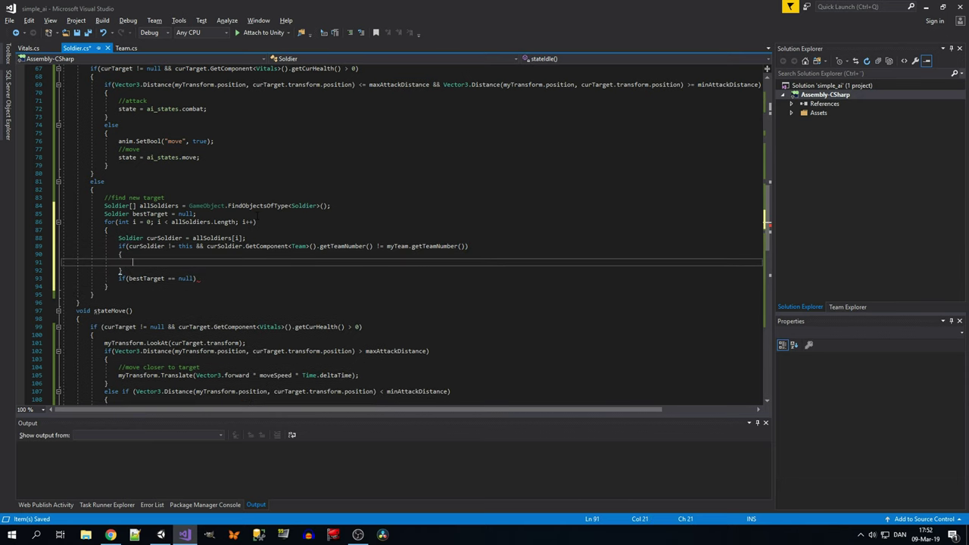
{"action": "key", "text": "Down"}
{"action": "key", "text": "Down"}
{"action": "key", "text": "End"}
{"action": "key", "text": "shift+Home"}
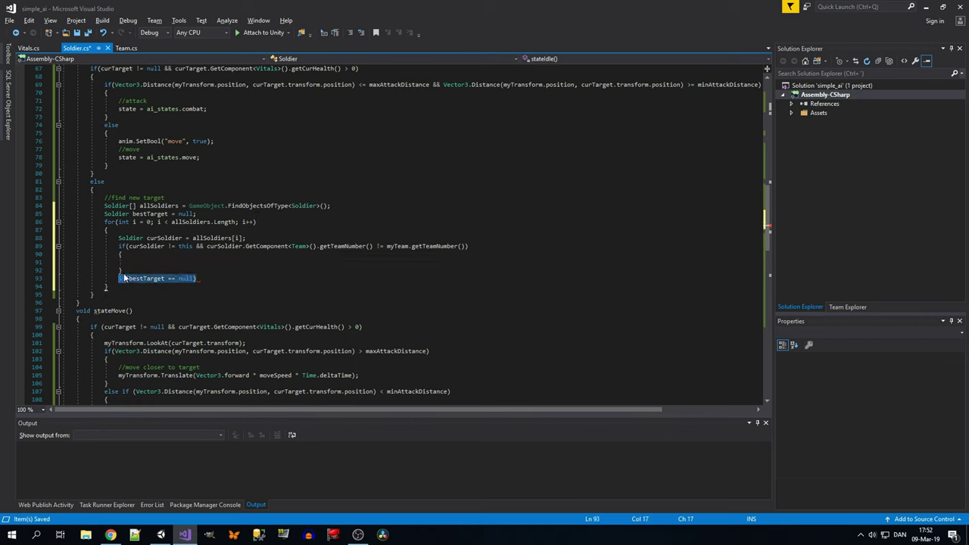
{"action": "key", "text": "ctrl+x"}
{"action": "key", "text": "Up"}
{"action": "key", "text": "Up"}
{"action": "key", "text": "ctrl+v"}
{"action": "key", "text": "Return"}
{"action": "type", "text": "{"}
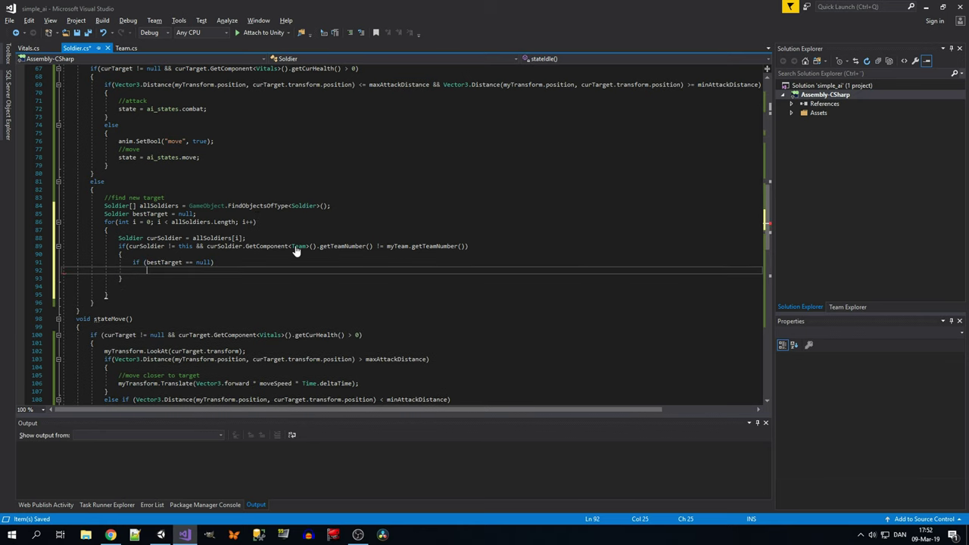
{"action": "key", "text": "Return"}
{"action": "type", "text": "best"}
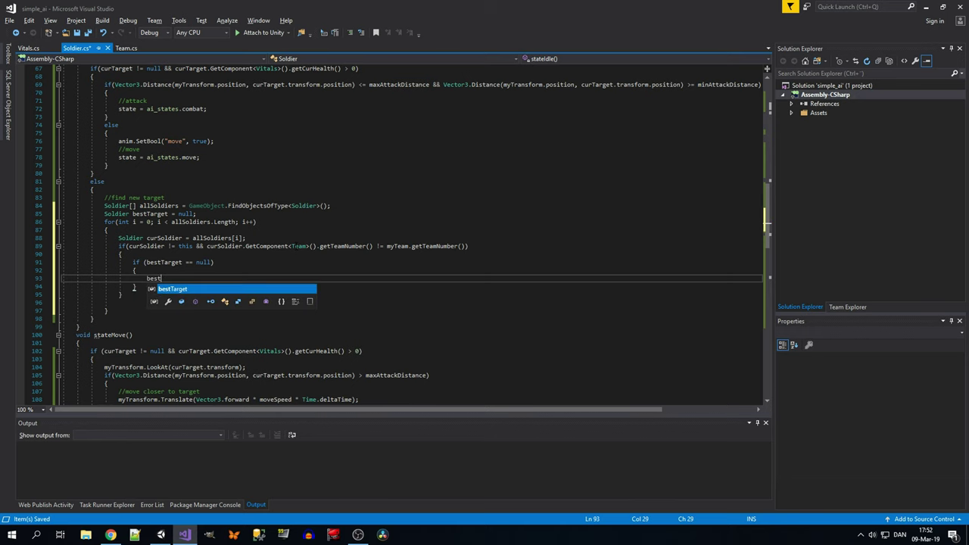
{"action": "type", "text": "Target = c"}
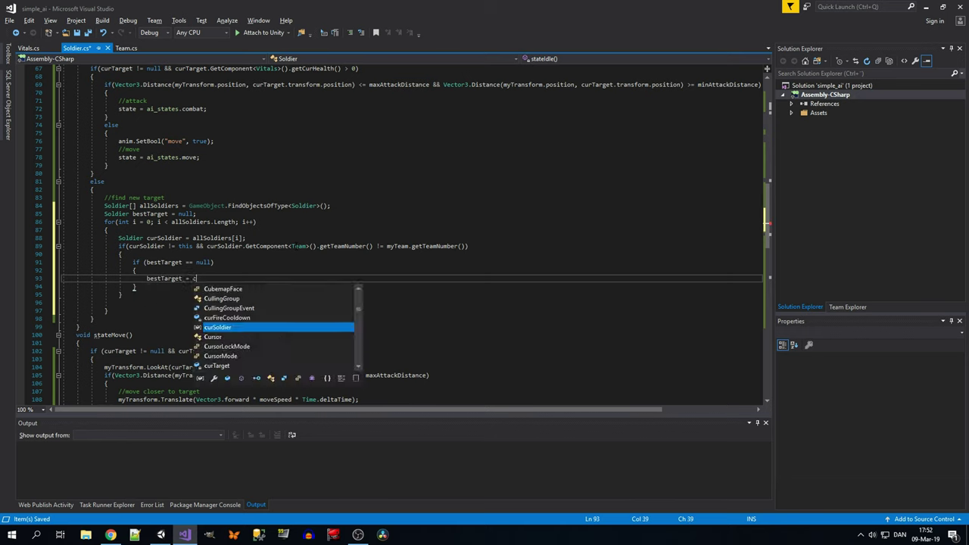
{"action": "type", "text": "u"}
{"action": "key", "text": "Tab"}
{"action": "type", "text": ";"}
Step: Add an empty else block after the null check and delete the stray empty line
{"action": "key", "text": "Down"}
{"action": "key", "text": "Return"}
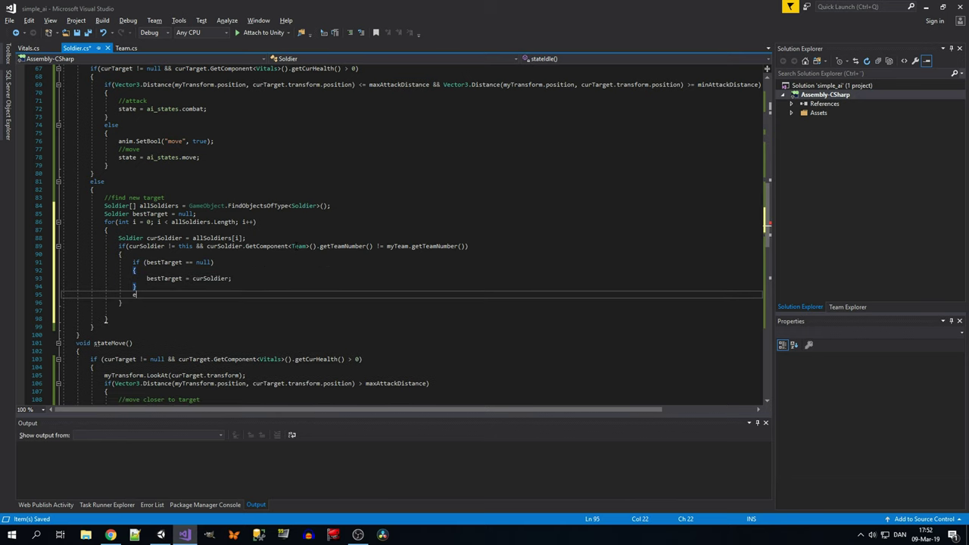
{"action": "type", "text": "else"}
{"action": "key", "text": "Return"}
{"action": "type", "text": "{"}
{"action": "key", "text": "Return"}
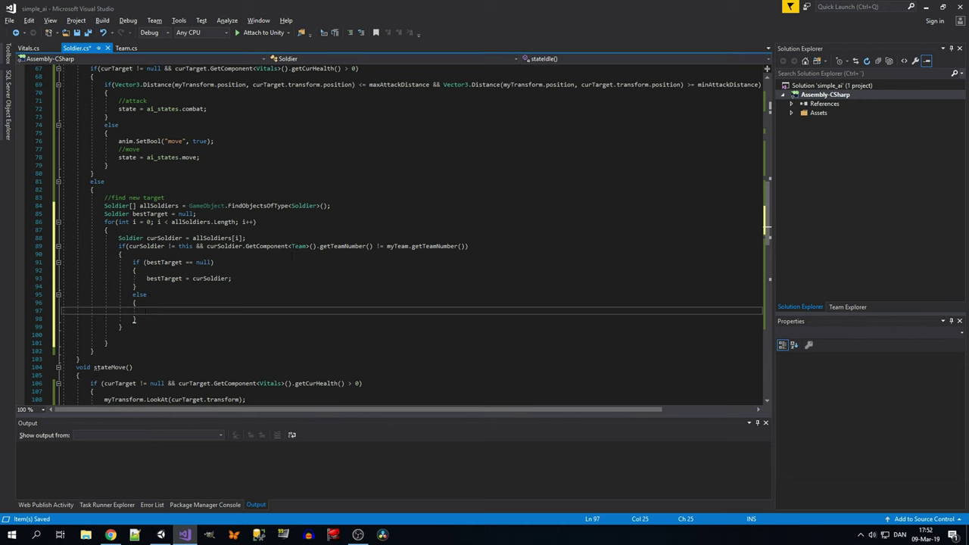
{"action": "key", "text": "Down"}
{"action": "key", "text": "Down"}
{"action": "key", "text": "Down"}
{"action": "key", "text": "BackSpace"}
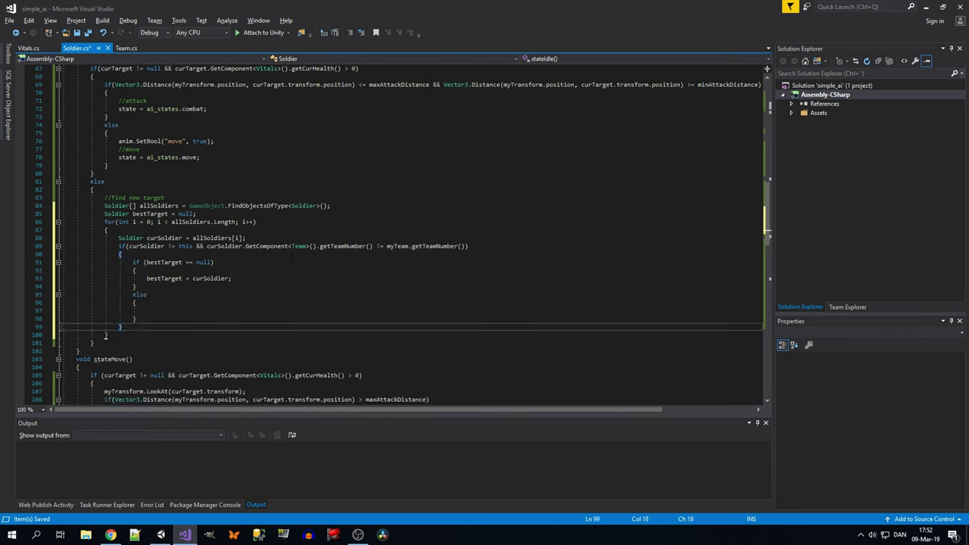
Step: Write '//if current soldier is closer than best target, then choose current soldier as best target' in the else block
{"action": "left_click", "coordinate": [240, 309]}
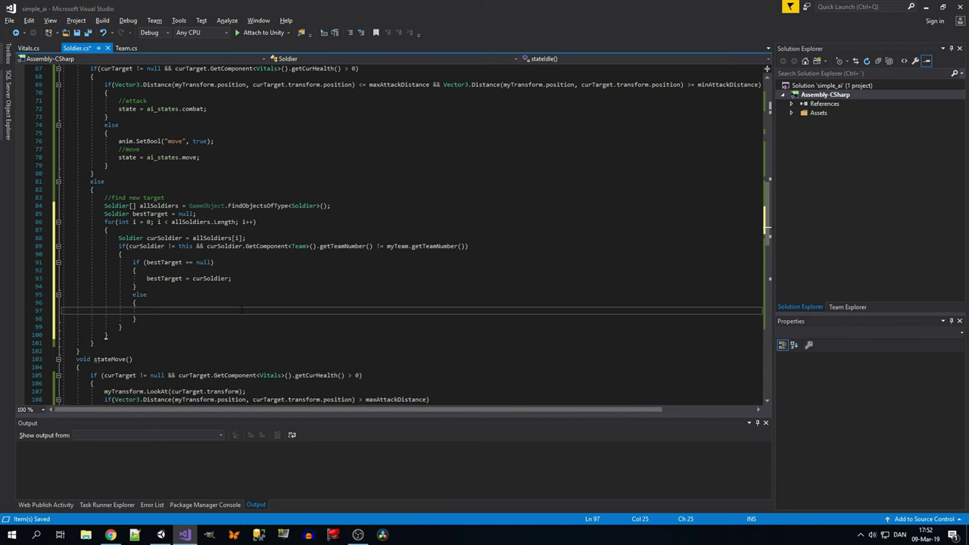
{"action": "type", "text": "("}
{"action": "key", "text": "BackSpace"}
{"action": "type", "text": "/if "}
{"action": "type", "text": "cur sold"}
{"action": "key", "text": "BackSpace"}
{"action": "key", "text": "BackSpace"}
{"action": "key", "text": "BackSpace"}
{"action": "key", "text": "BackSpace"}
{"action": "type", "text": "rent"}
{"action": "type", "text": " soldier is "}
{"action": "type", "text": "closer"}
{"action": "type", "text": " than "}
{"action": "type", "text": "best target,"}
{"action": "type", "text": " then "}
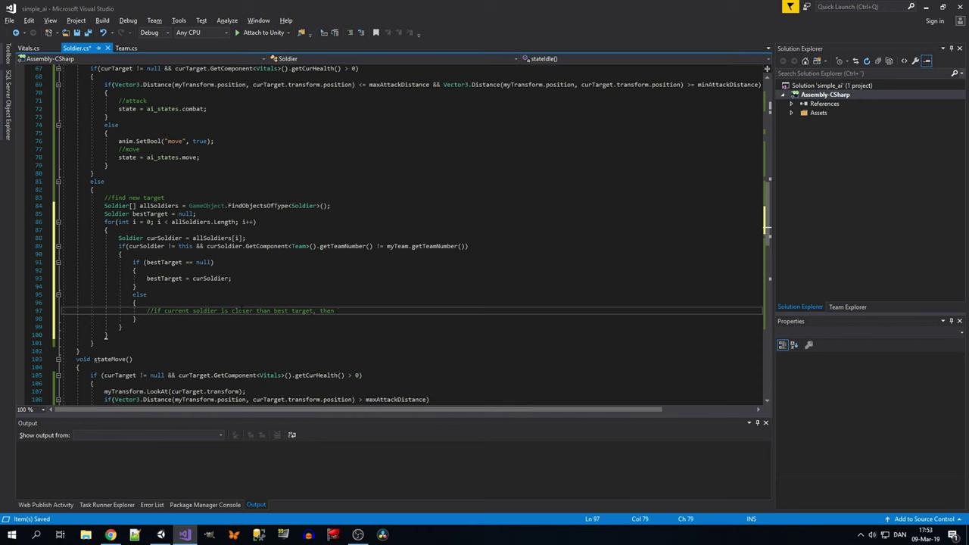
{"action": "type", "text": "choose "}
{"action": "type", "text": "current "}
{"action": "type", "text": "soldier as "}
{"action": "type", "text": "best "}
{"action": "type", "text": "target"}
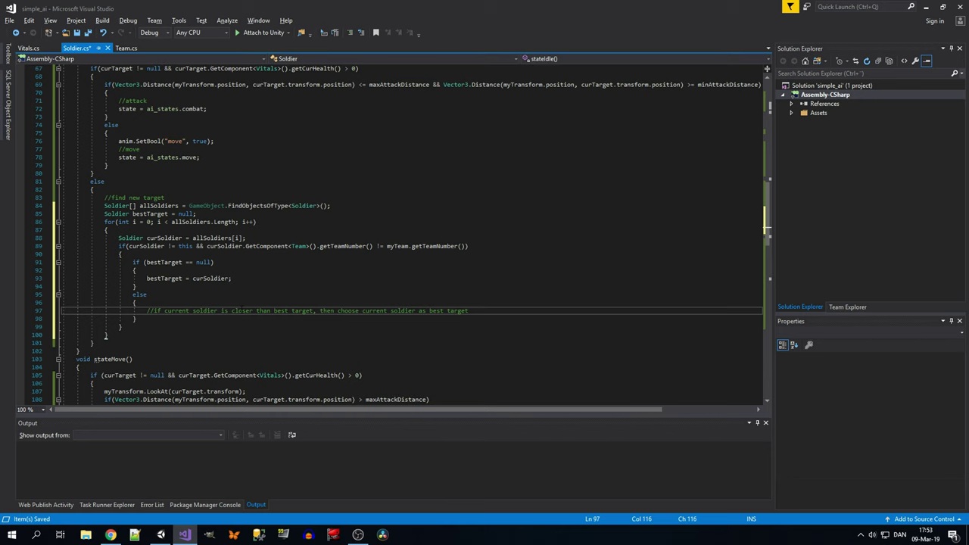
{"action": "key", "text": "Return"}
Step: Start an if condition using Vector3.Distance(bestTarget.transform.position, curSoldier.transform.position)
{"action": "type", "text": "if"}
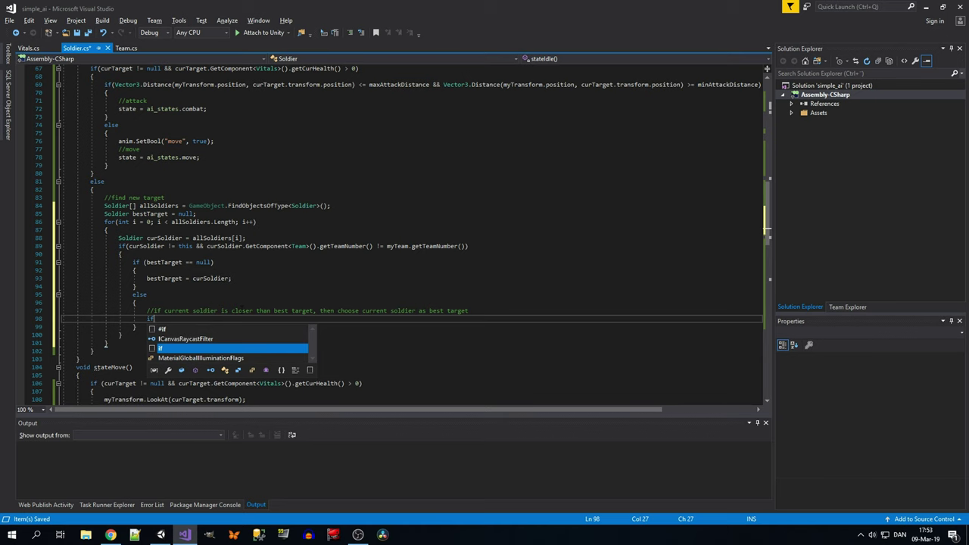
{"action": "type", "text": "(vec"}
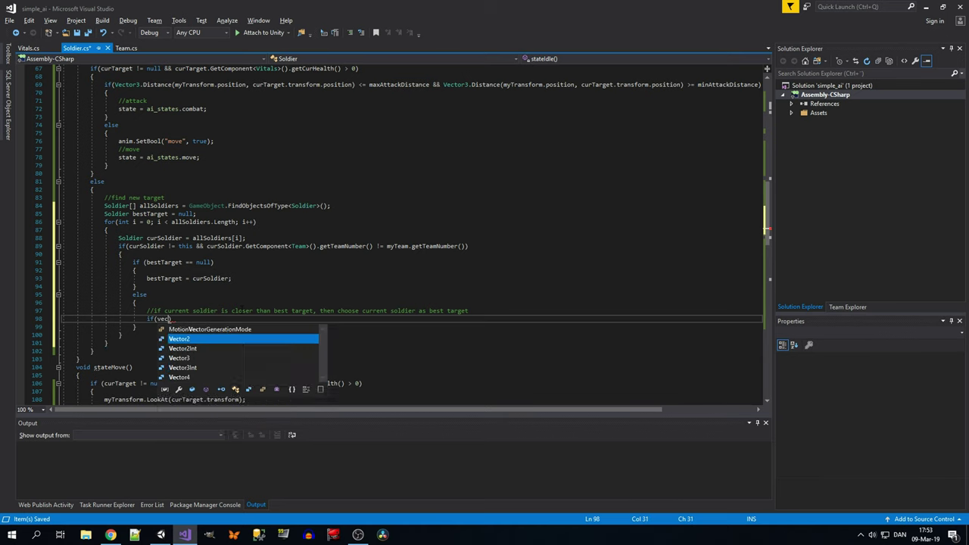
{"action": "key", "text": "Down"}
{"action": "key", "text": "Down"}
{"action": "type", "text": ".di("}
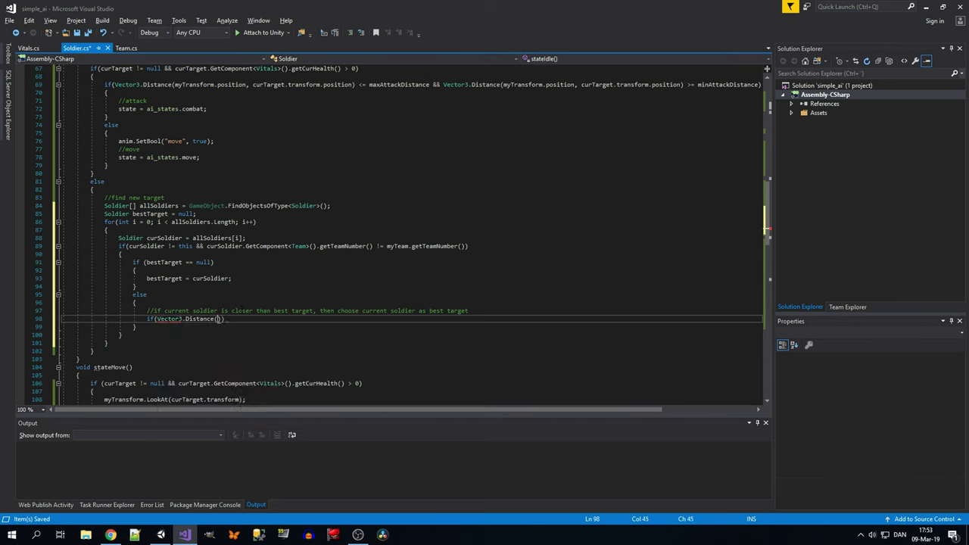
{"action": "type", "text": "bes.c"}
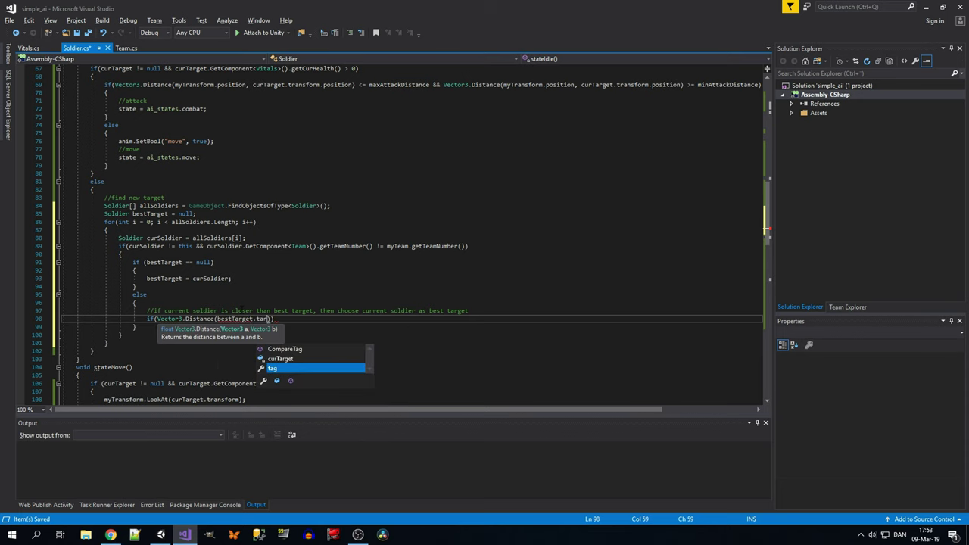
{"action": "type", "text": "urTarget."}
{"action": "key", "text": "Tab"}
{"action": "type", "text": "t"}
{"action": "type", "text": "rans"}
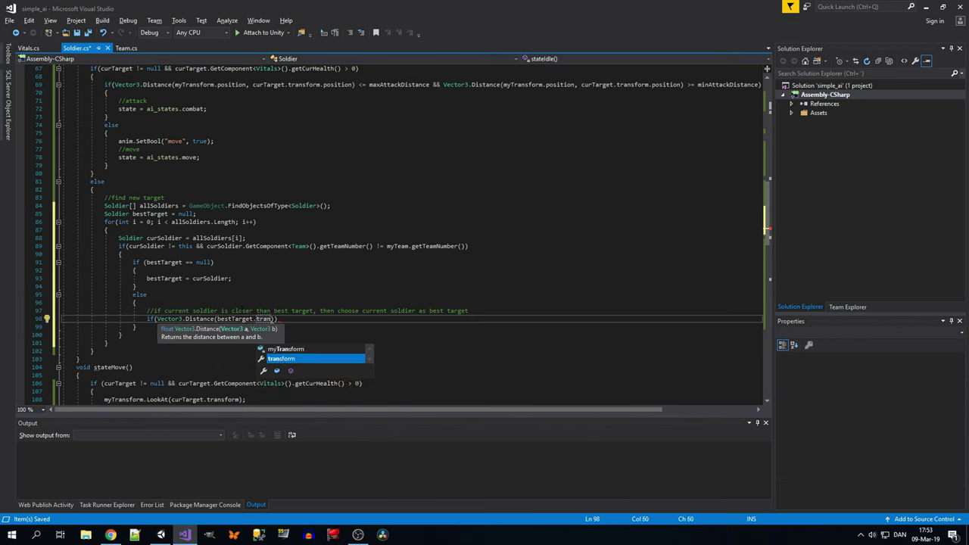
{"action": "key", "text": "Tab"}
{"action": "type", "text": "."}
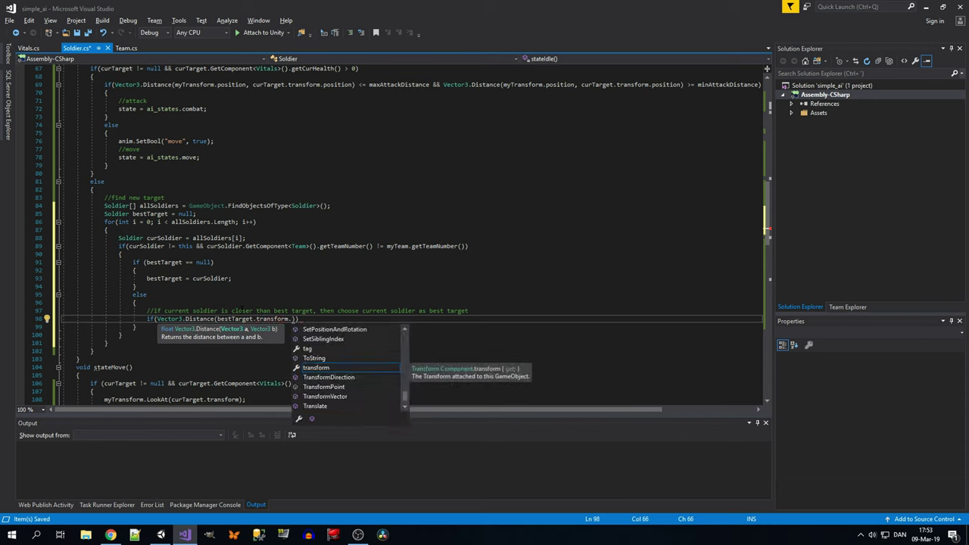
{"action": "type", "text": "pos"}
{"action": "key", "text": "Tab"}
{"action": "type", "text": ", "}
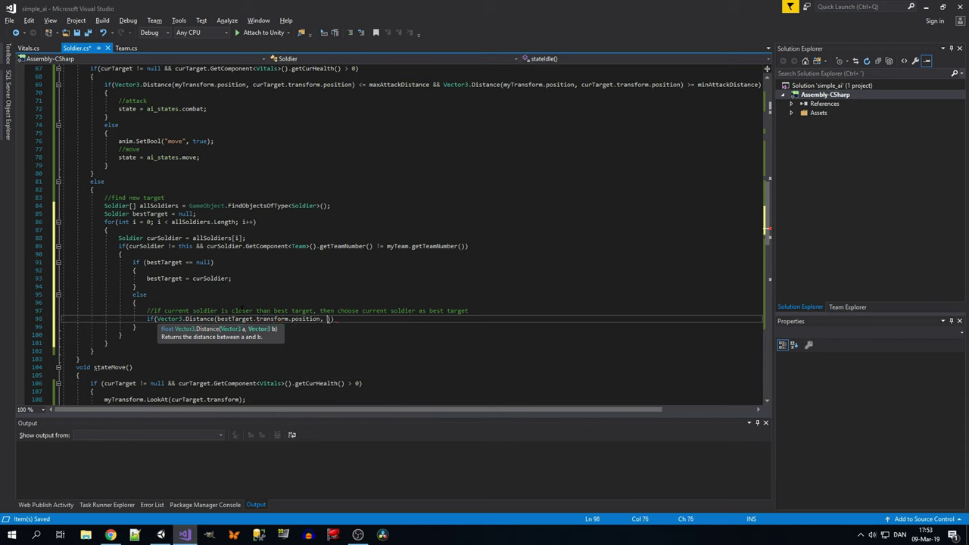
{"action": "type", "text": "cur"}
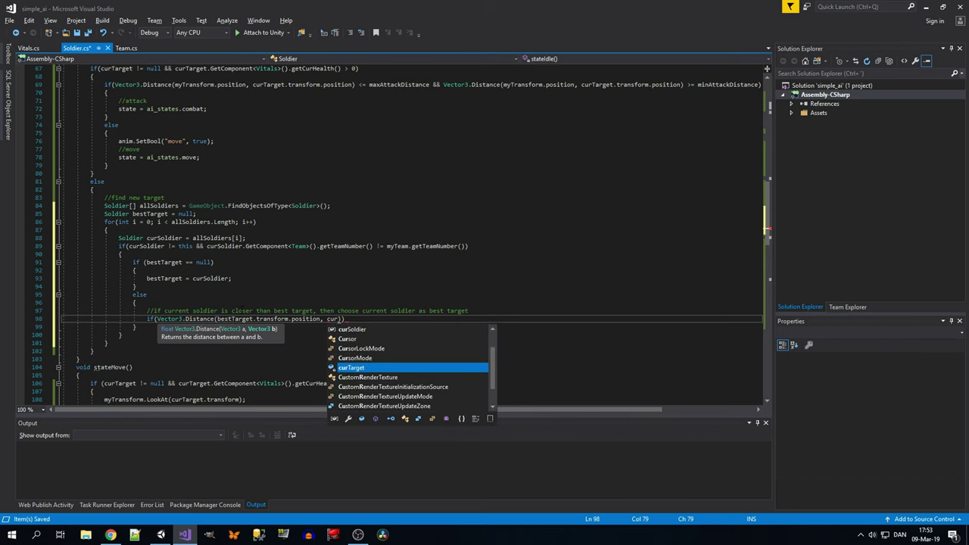
{"action": "type", "text": "S"}
{"action": "key", "text": "Tab"}
{"action": "type", "text": ".tr"}
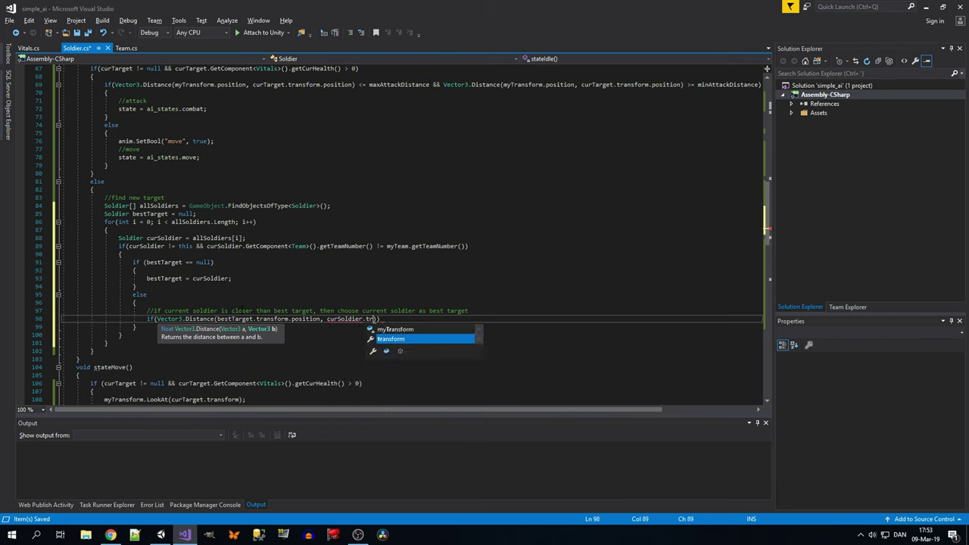
{"action": "key", "text": "Tab"}
{"action": "type", "text": ".po"}
{"action": "key", "text": "Tab"}
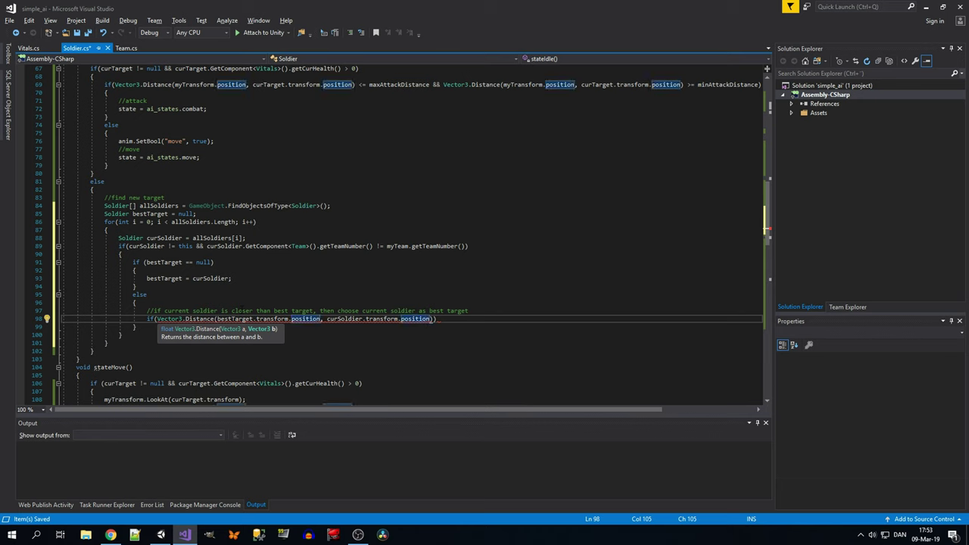
Step: Replace the second distance argument with myTransform.position and remove the extra closing parenthesis
{"action": "key", "text": "ctrl+Left"}
{"action": "key", "text": "ctrl+Left"}
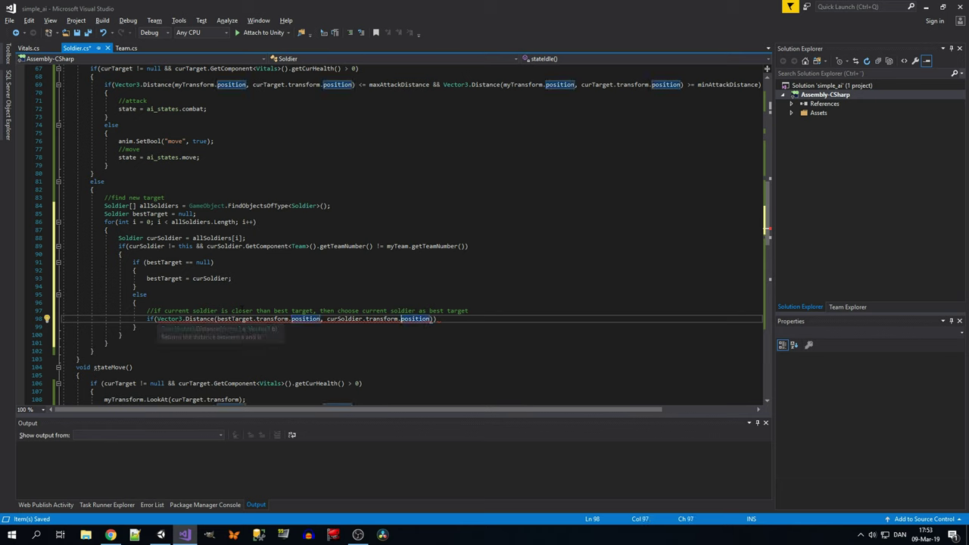
{"action": "key", "text": "ctrl+shift+Left"}
{"action": "key", "text": "ctrl+shift+Left"}
{"action": "key", "text": "ctrl+shift+Left"}
{"action": "type", "text": "m"}
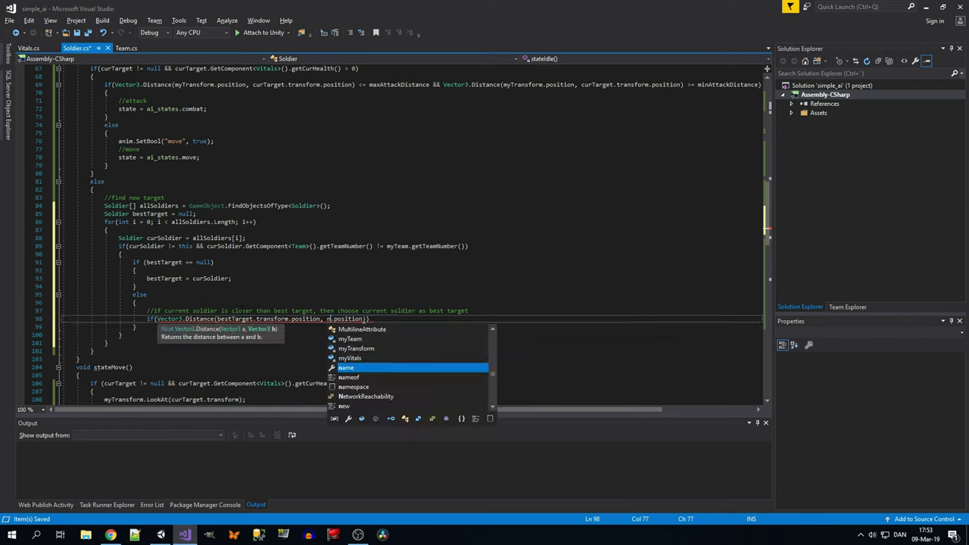
{"action": "type", "text": "t"}
{"action": "key", "text": "Down"}
{"action": "key", "text": "Down"}
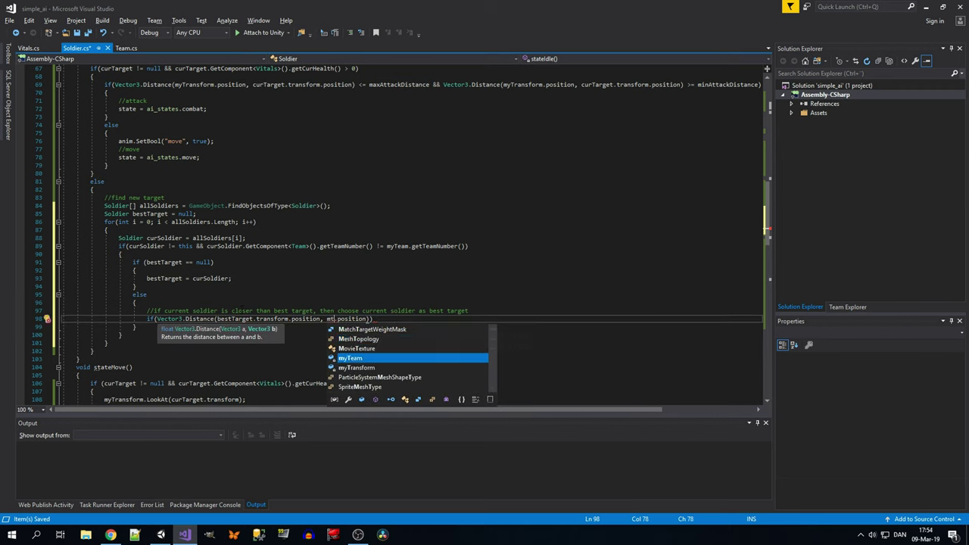
{"action": "key", "text": "Down"}
{"action": "key", "text": "Tab"}
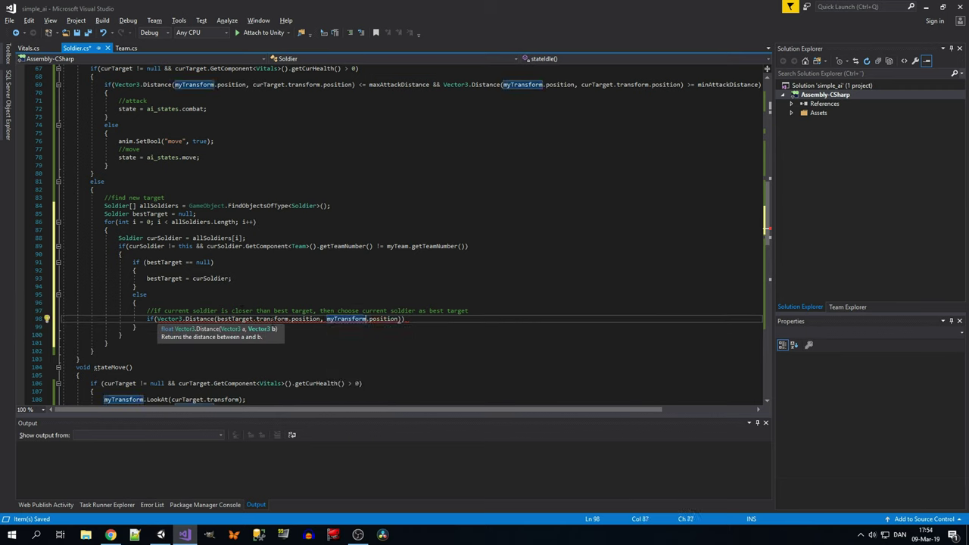
{"action": "key", "text": "End"}
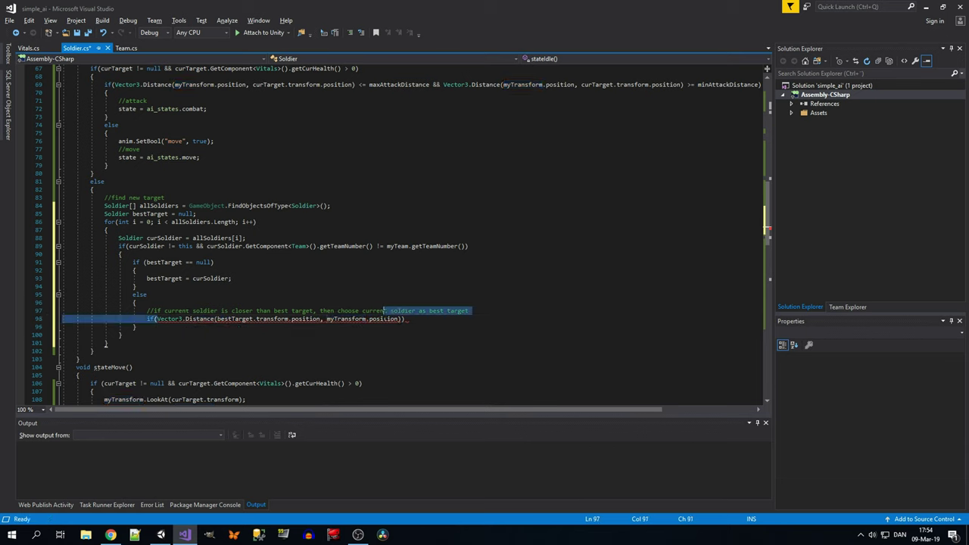
{"action": "key", "text": "BackSpace"}
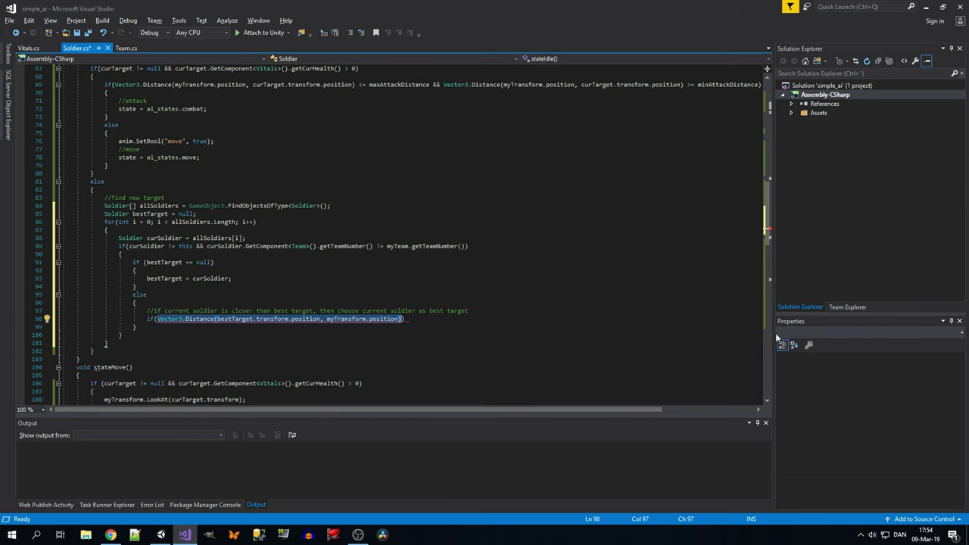
Step: Compare curSoldier's distance to myTransform against bestTarget's distance with <, and open a block
{"action": "type", "text": "Vector3.Distance(bestTarget.transform.position, myTransform.position)"}
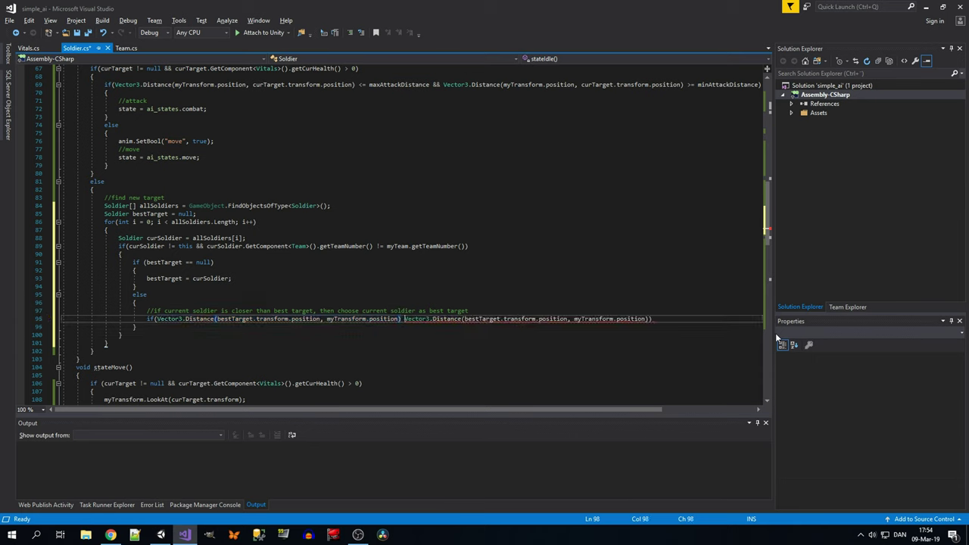
{"action": "type", "text": "<"}
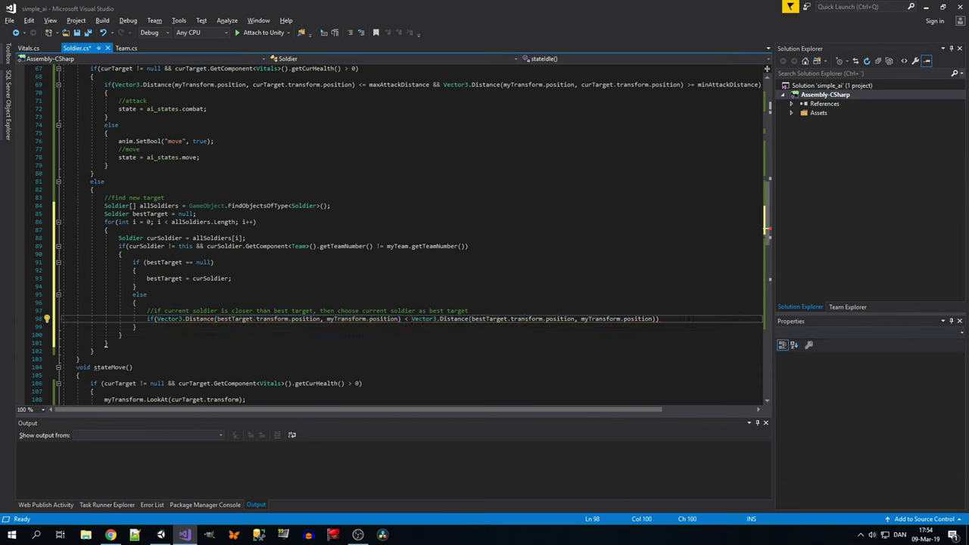
{"action": "key", "text": "Return"}
{"action": "type", "text": "{"}
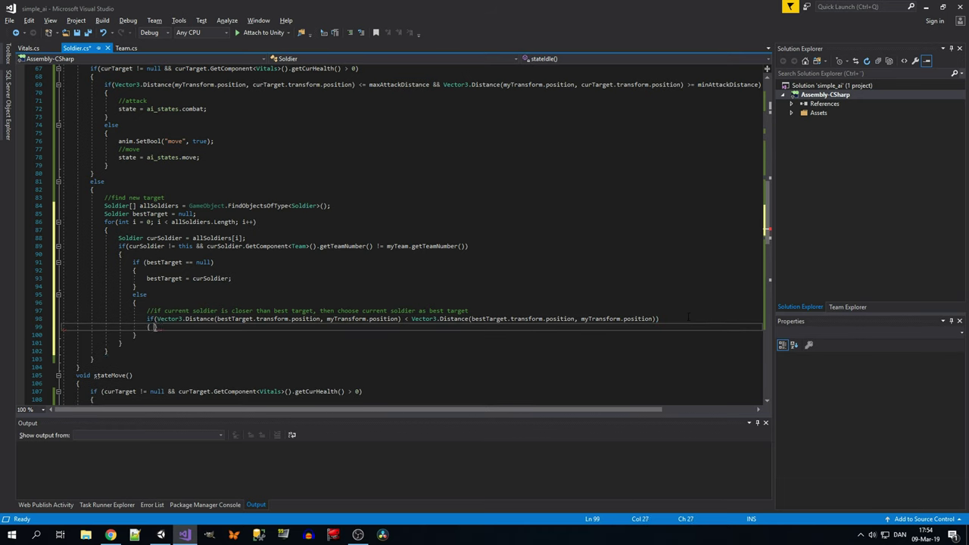
{"action": "key", "text": "Return"}
{"action": "double_click", "coordinate": [235, 318]}
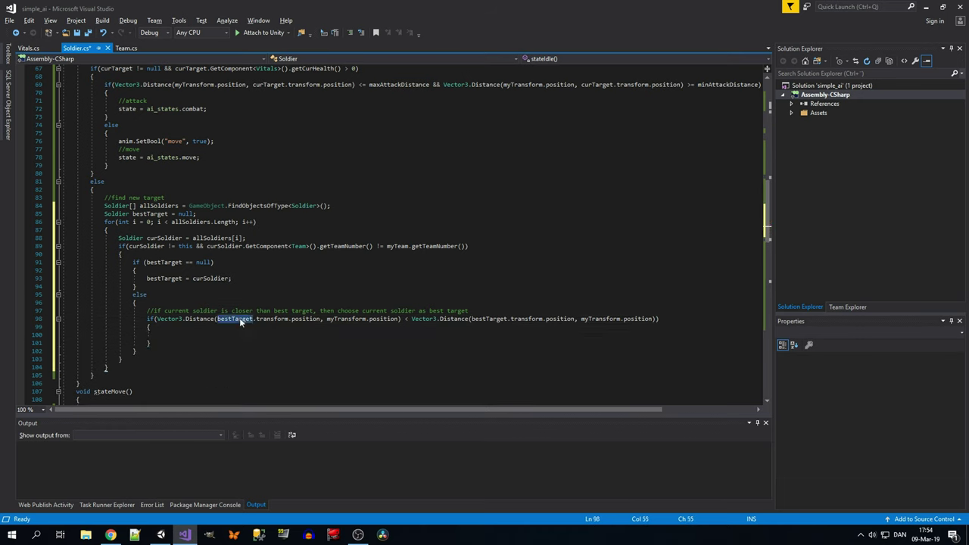
{"action": "type", "text": "c"}
{"action": "key", "text": "Tab"}
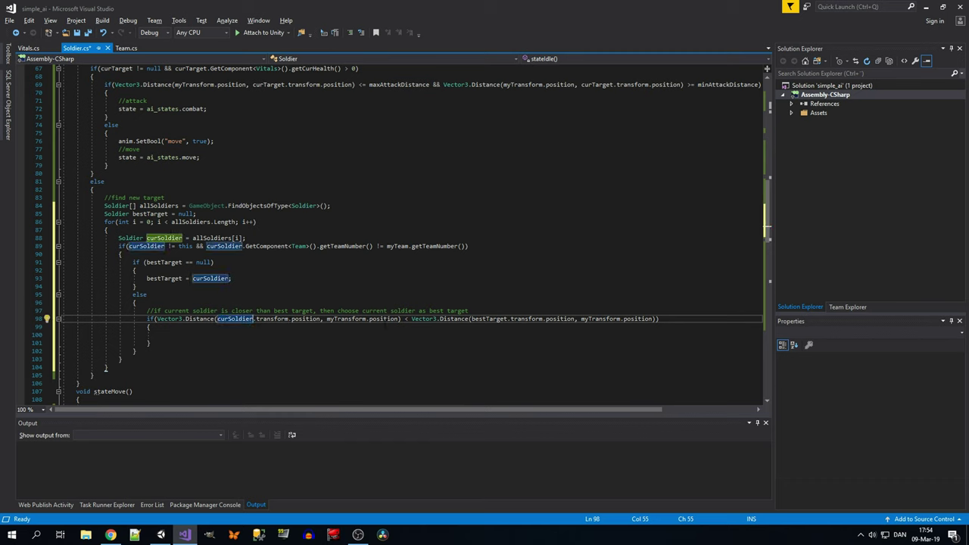
Step: Inside the block, assign bestTarget = curSoldier;
{"action": "left_click", "coordinate": [423, 336]}
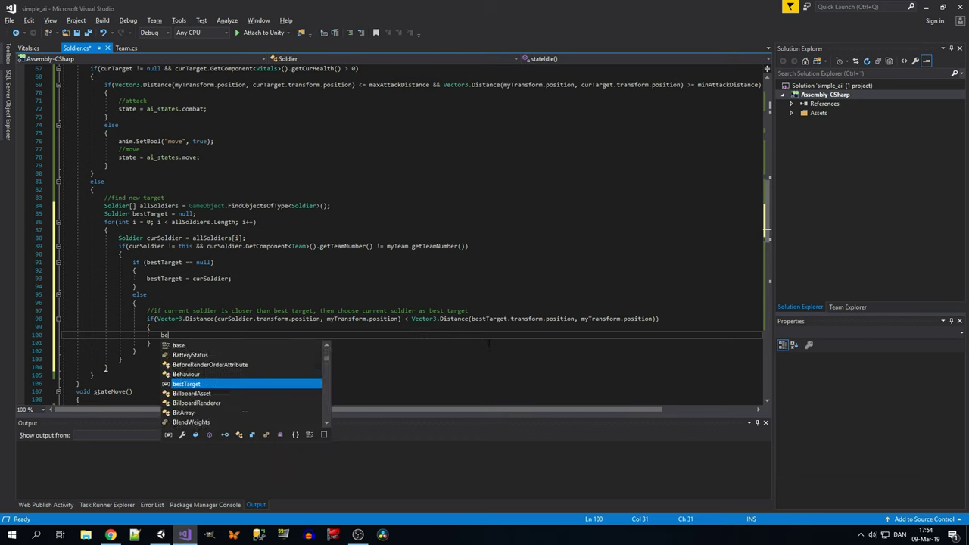
{"action": "type", "text": "bestTarget = cur"}
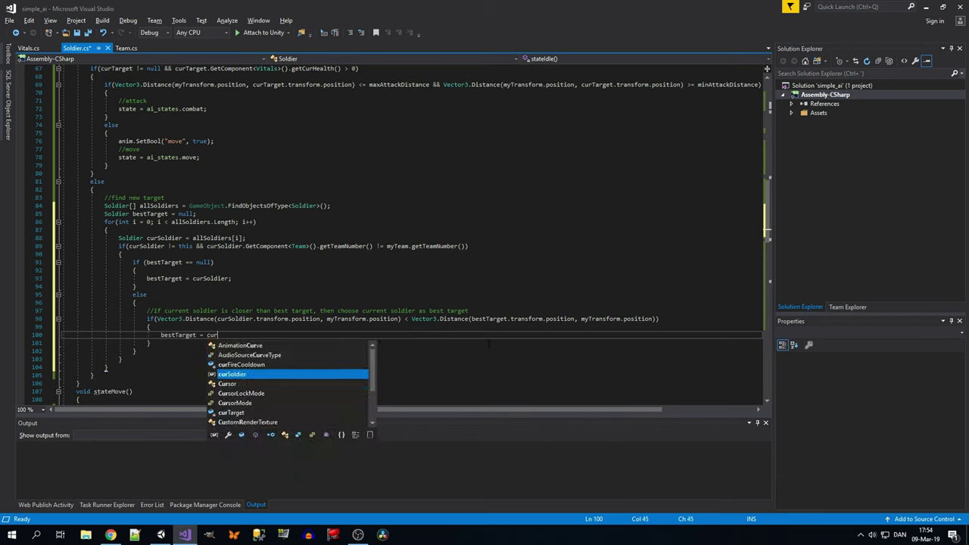
{"action": "key", "text": "Tab"}
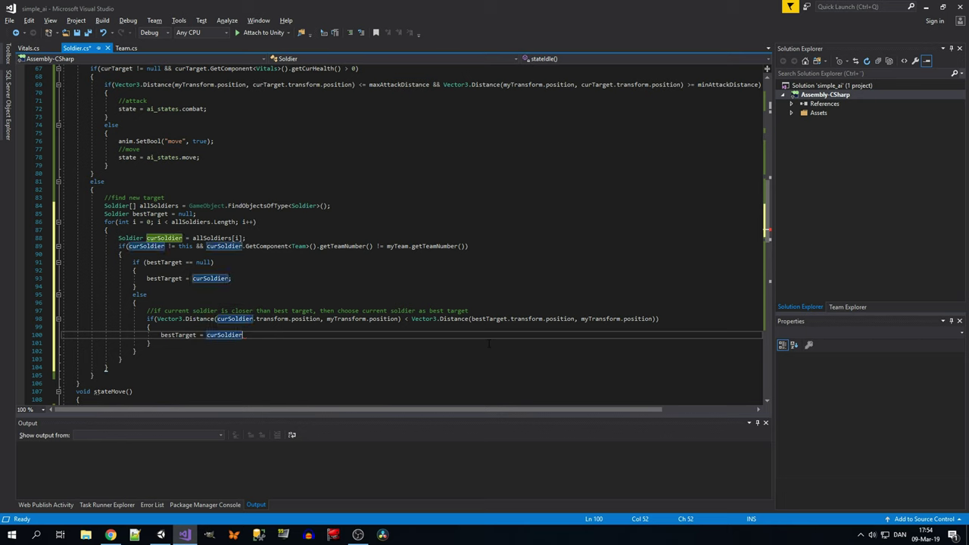
{"action": "type", "text": ";"}
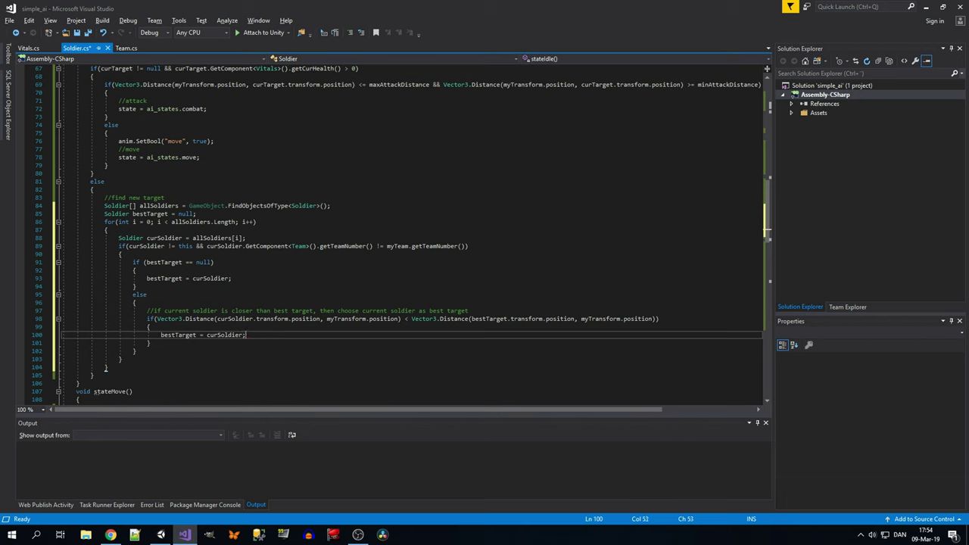
Step: Append && curSoldier.GetComponent<Vitals>().getCurHealth() > 0 to the team-check condition
{"action": "left_click", "coordinate": [227, 237]}
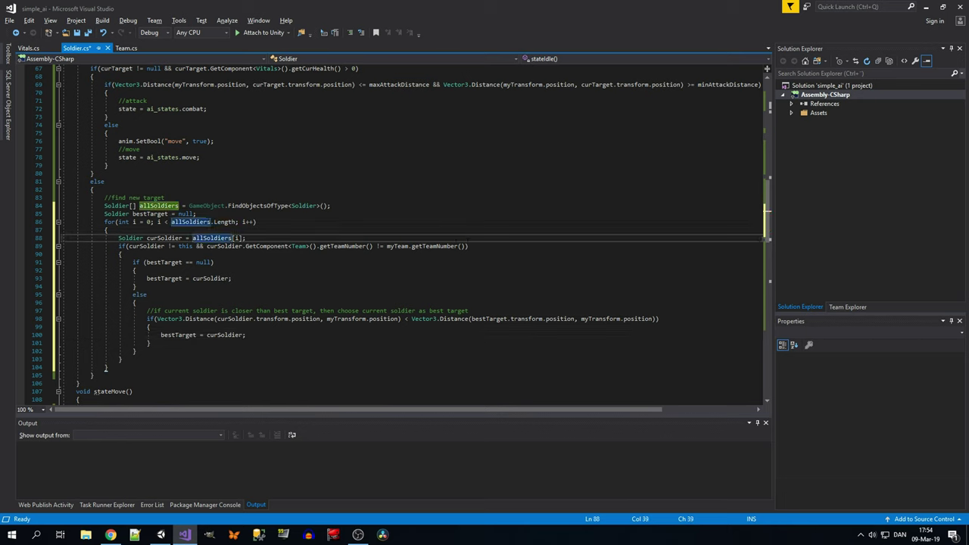
{"action": "left_click", "coordinate": [464, 246]}
{"action": "type", "text": "&& cur"}
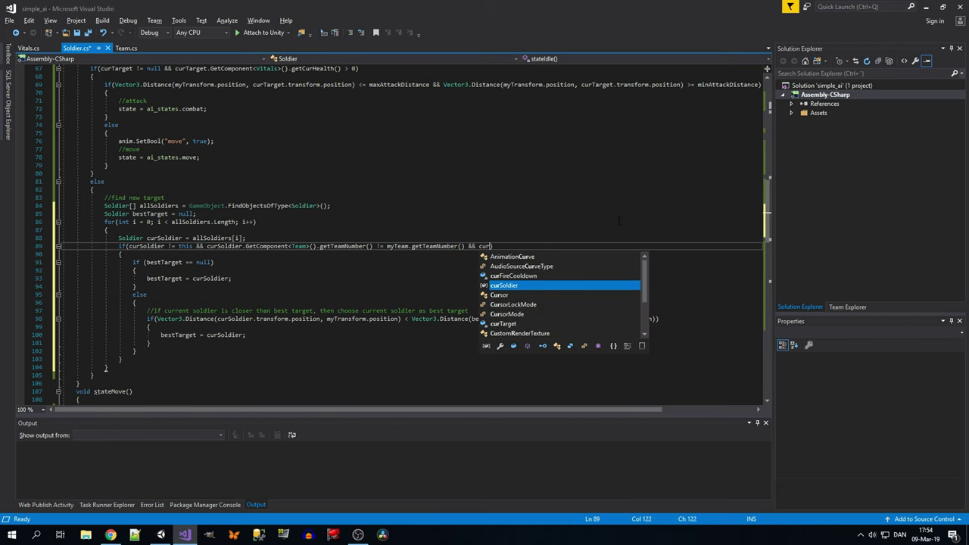
{"action": "type", "text": "Soldier.Get"}
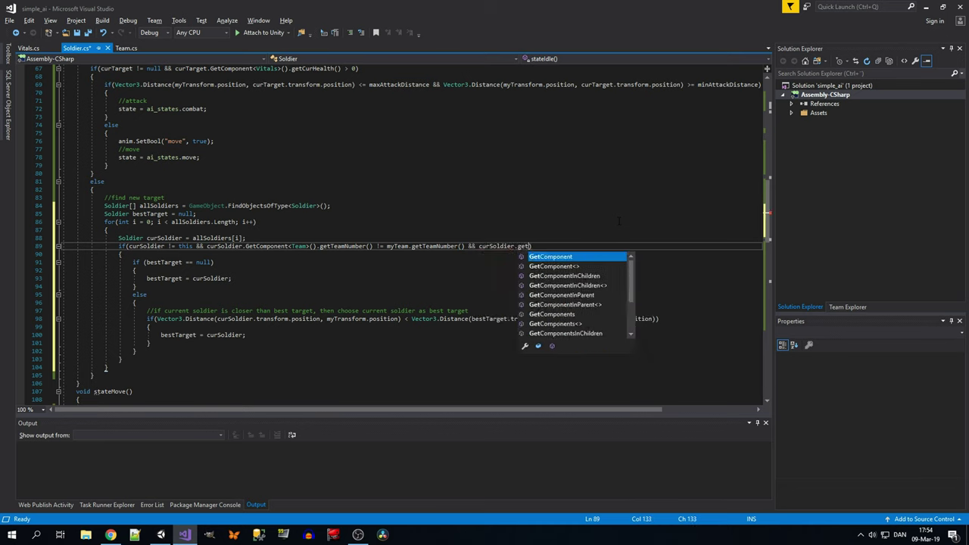
{"action": "type", "text": "Component<Vitals>()"}
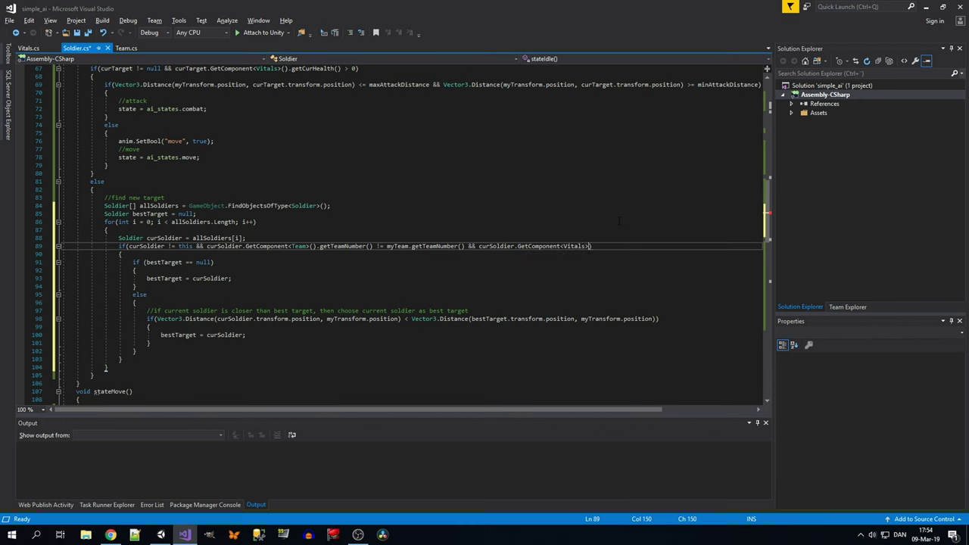
{"action": "type", "text": ".get"}
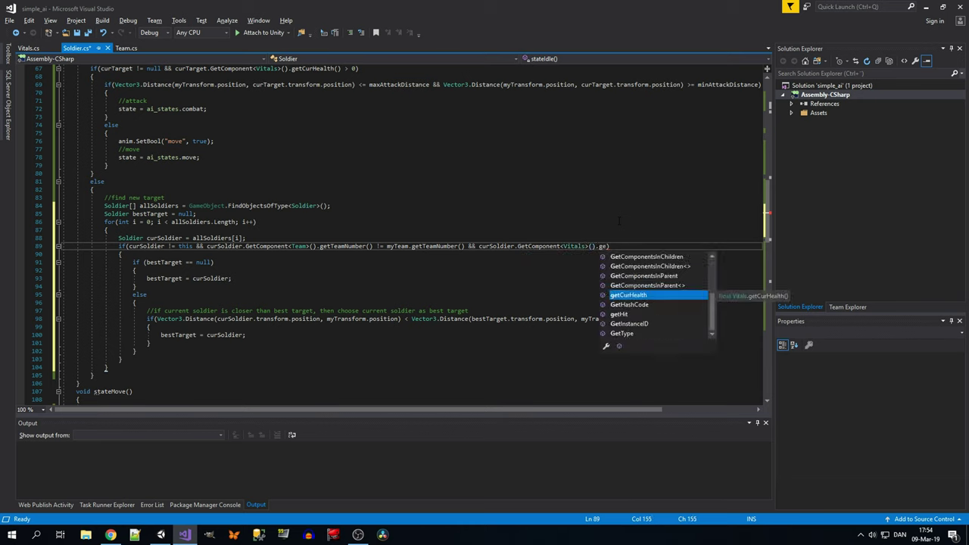
{"action": "type", "text": "CurHealth() > 0"}
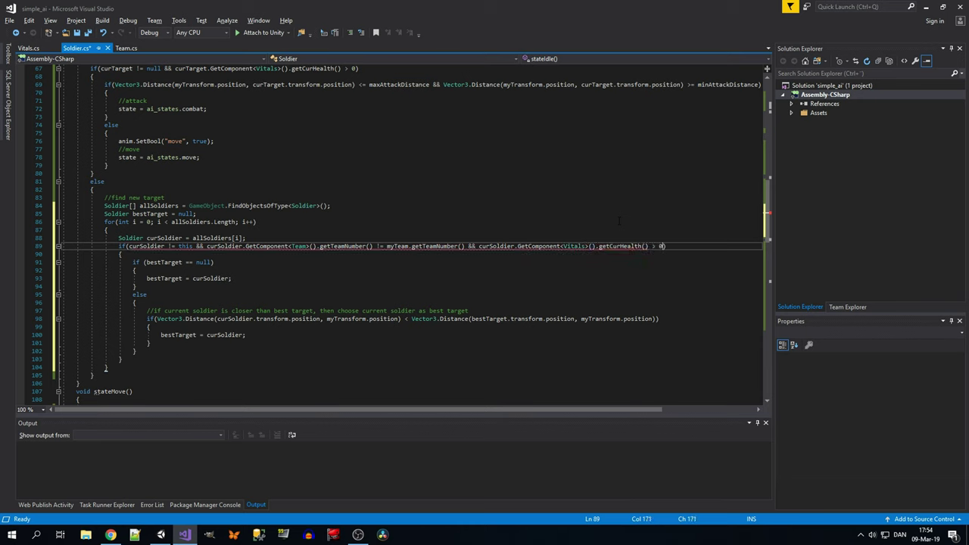
{"action": "type", "text": ")"}
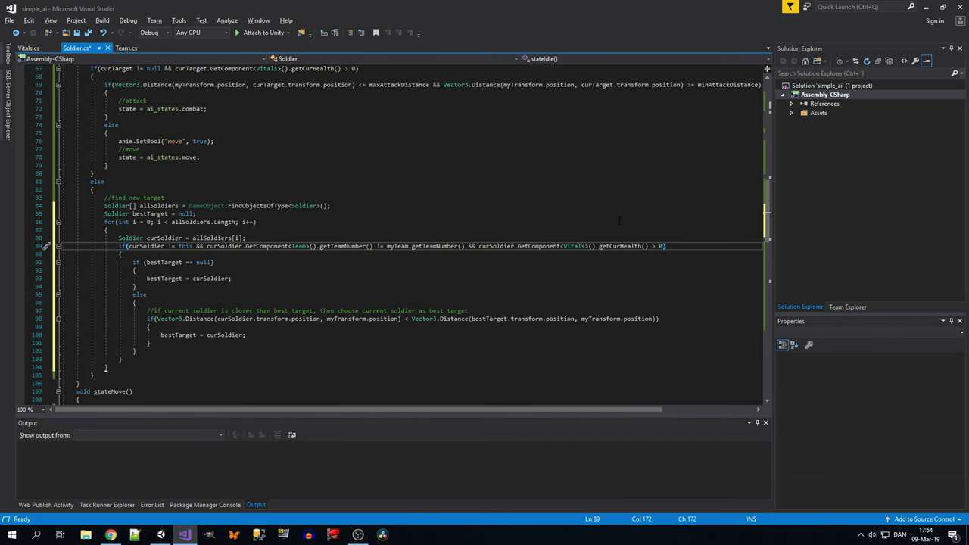
Step: Finish the living-soldier health check and save Soldier.cs
{"action": "scroll", "coordinate": [286, 290], "scroll_direction": "down", "scroll_amount": 2}
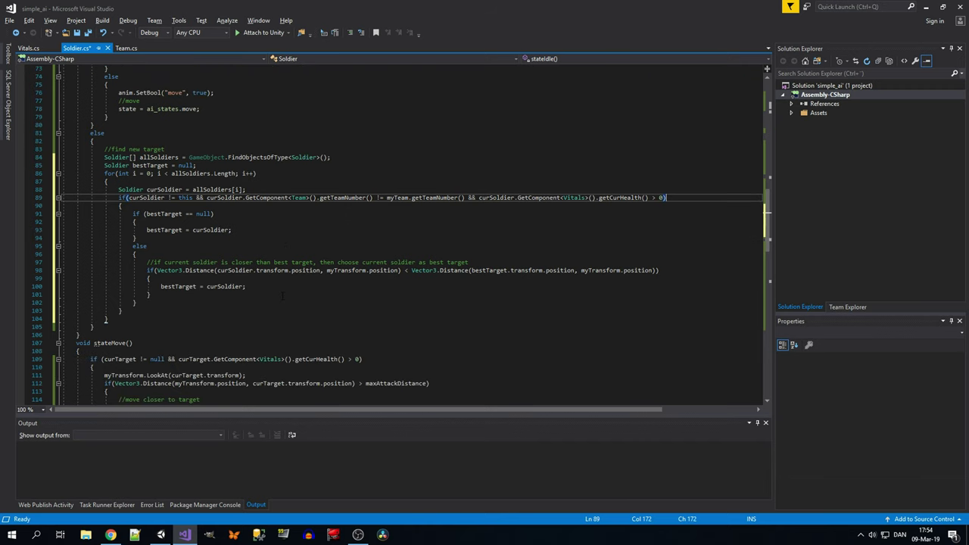
{"action": "left_click", "coordinate": [288, 255]}
{"action": "scroll", "coordinate": [289, 255], "scroll_direction": "up", "scroll_amount": 7}
{"action": "scroll", "coordinate": [289, 255], "scroll_direction": "down", "scroll_amount": 12}
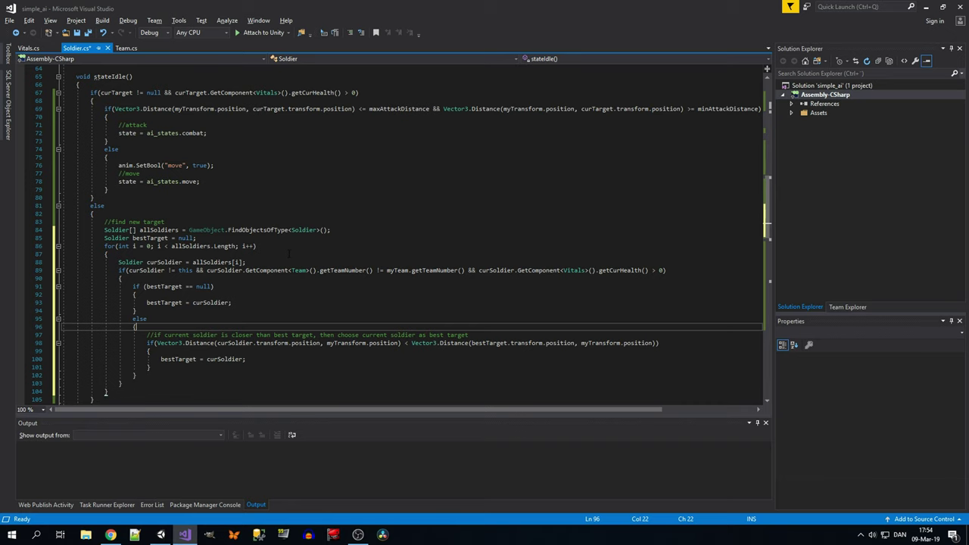
{"action": "left_click", "coordinate": [294, 199]}
{"action": "key", "text": "ctrl+s"}
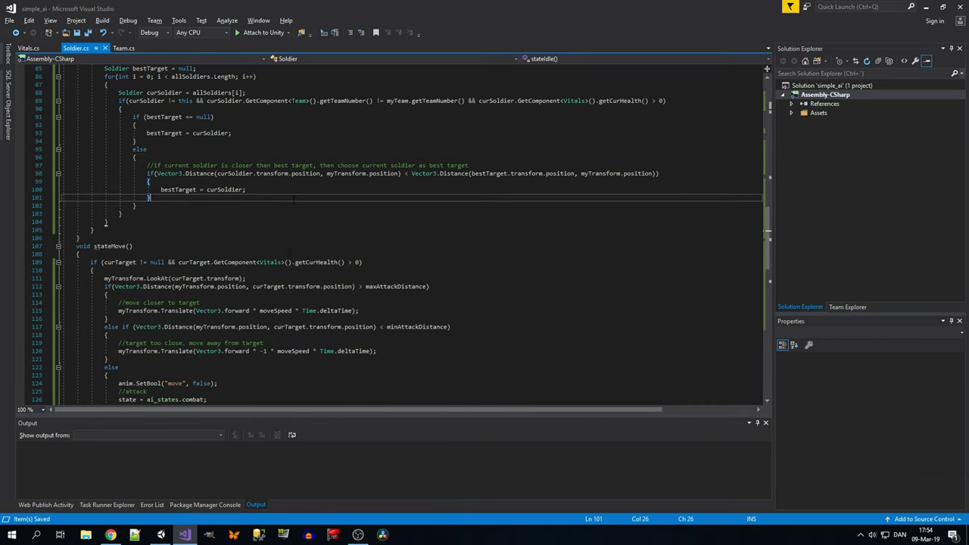
Step: Delete 'curSoldier != this &&' from the line 89 condition
{"action": "scroll", "coordinate": [290, 252], "scroll_direction": "up", "scroll_amount": 8}
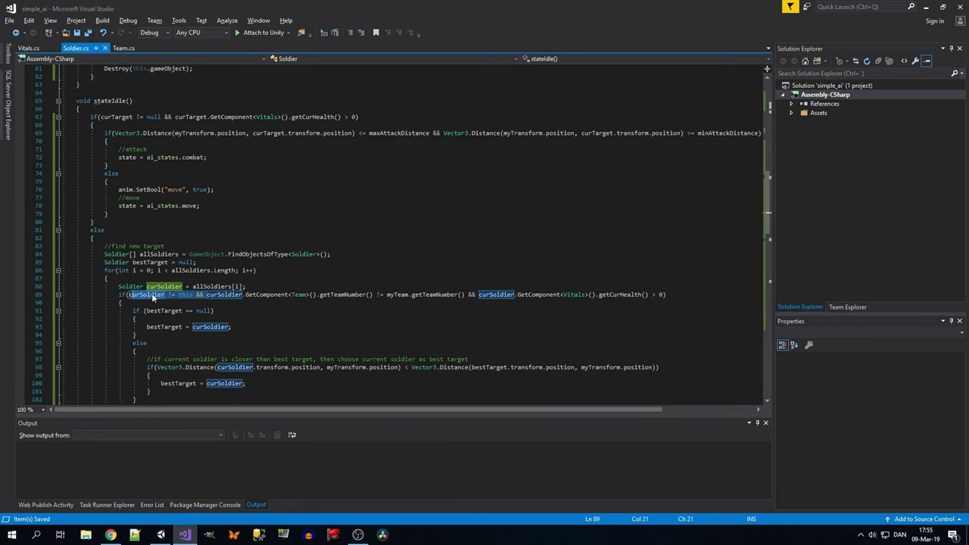
{"action": "left_click_drag", "start_coordinate": [128, 294], "coordinate": [207, 295]}
{"action": "key", "text": "Delete"}
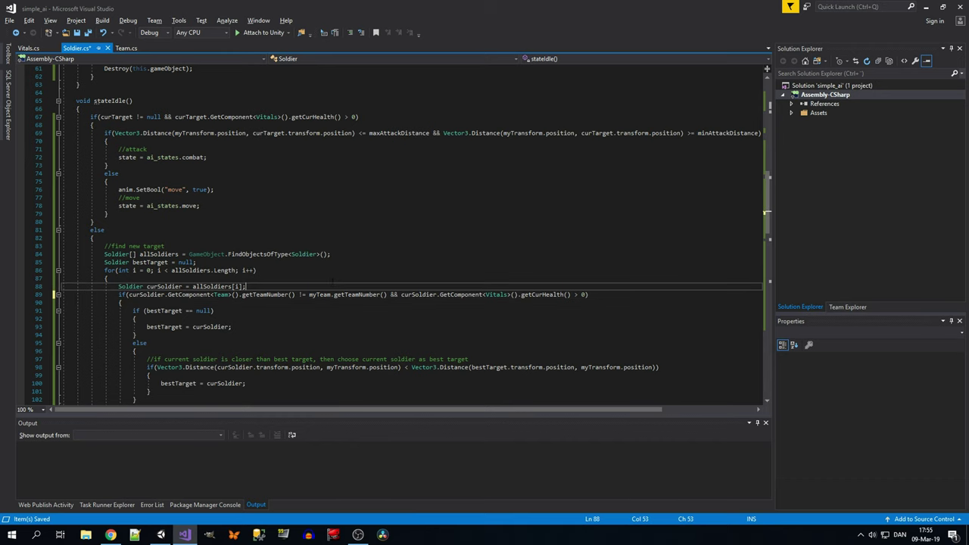
{"action": "left_click", "coordinate": [480, 299]}
{"action": "left_click", "coordinate": [486, 295]}
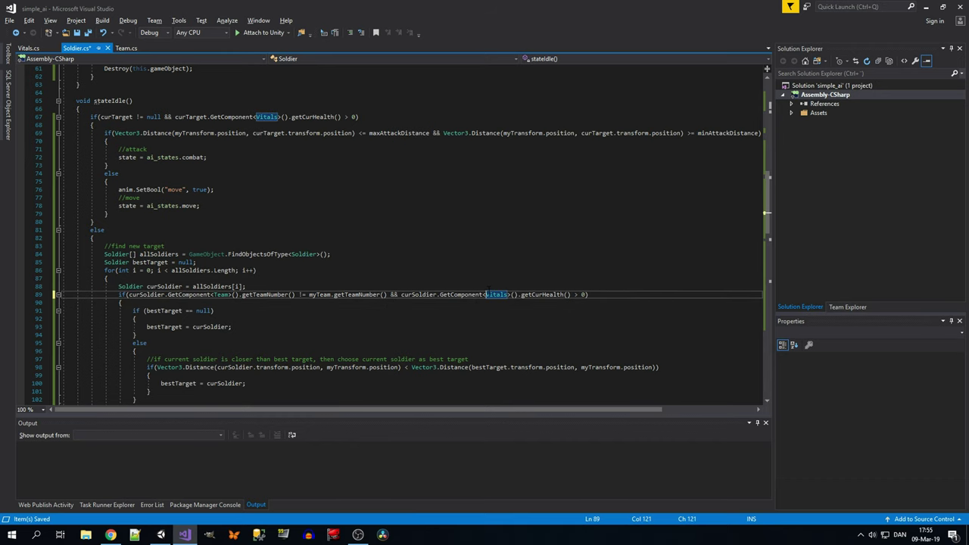
{"action": "scroll", "coordinate": [486, 294], "scroll_direction": "down", "scroll_amount": 2}
{"action": "left_click", "coordinate": [275, 274]}
{"action": "left_click", "coordinate": [105, 229]}
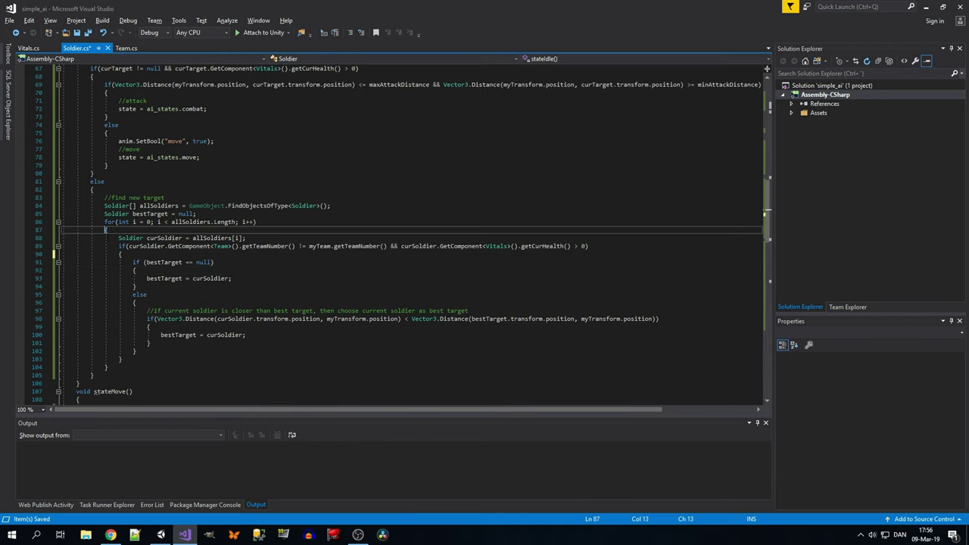
Step: After the loop, add if(bestTarget != null) { curTarget = bestTarget }, then switch to Unity
{"action": "left_click", "coordinate": [107, 368]}
{"action": "key", "text": "Return"}
{"action": "type", "text": "if"}
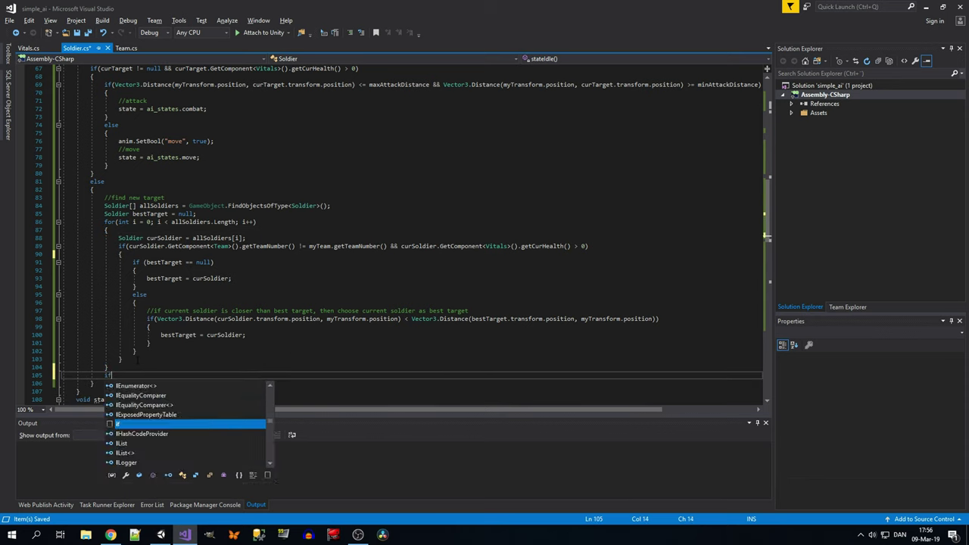
{"action": "type", "text": "(bestTarget != "}
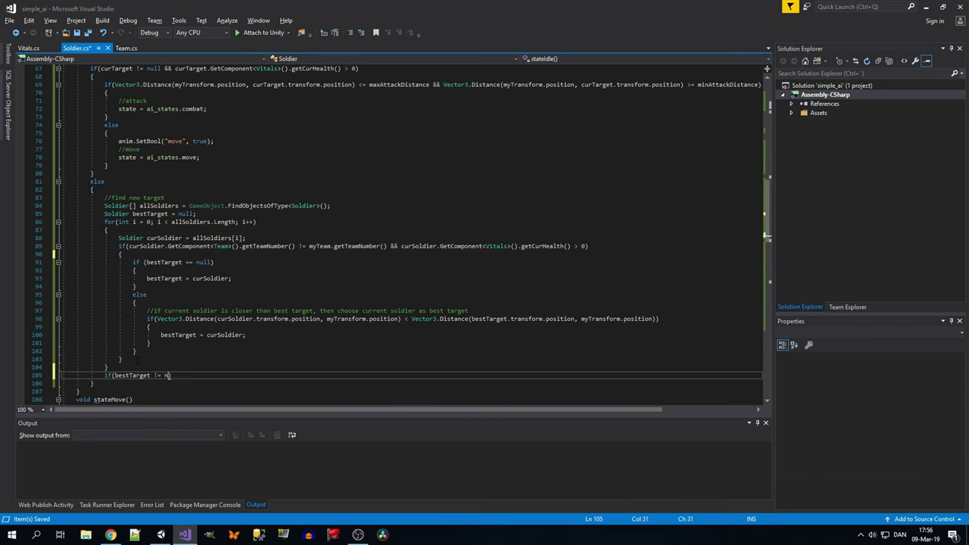
{"action": "type", "text": "null)"}
{"action": "key", "text": "Return"}
{"action": "type", "text": "{"}
{"action": "key", "text": "Return"}
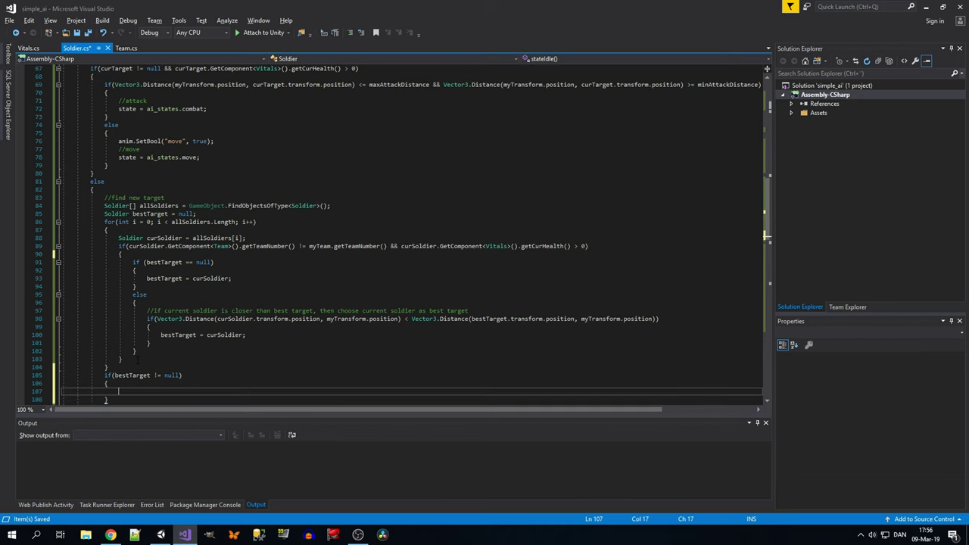
{"action": "type", "text": "curTarget = "}
{"action": "type", "text": "best"}
{"action": "key", "text": "Tab"}
{"action": "scroll", "coordinate": [409, 235], "scroll_direction": "down", "scroll_amount": 2}
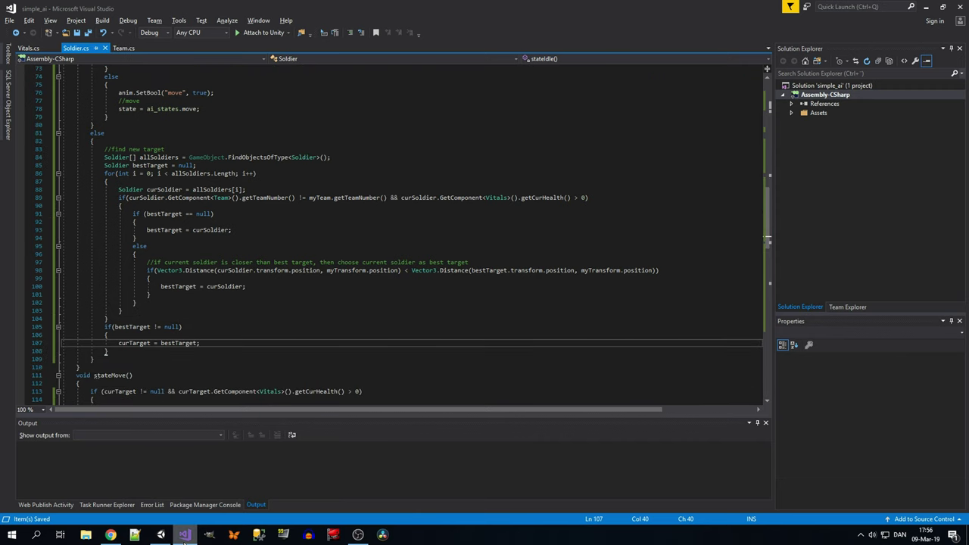
{"action": "left_click", "coordinate": [161, 535]}
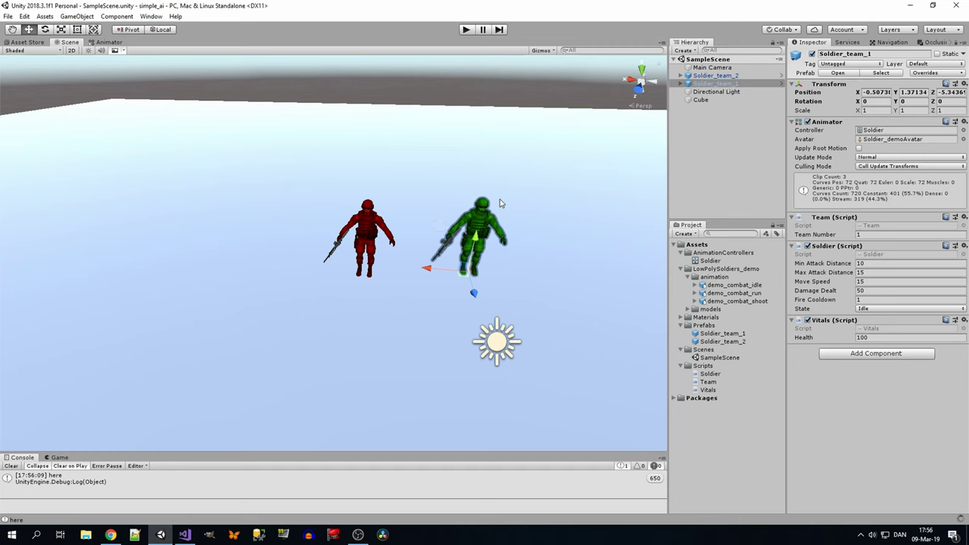
Step: Frame the soldiers and run a quick play test of them fighting
{"action": "middle_click_drag", "start_coordinate": [519, 232], "coordinate": [450, 195]}
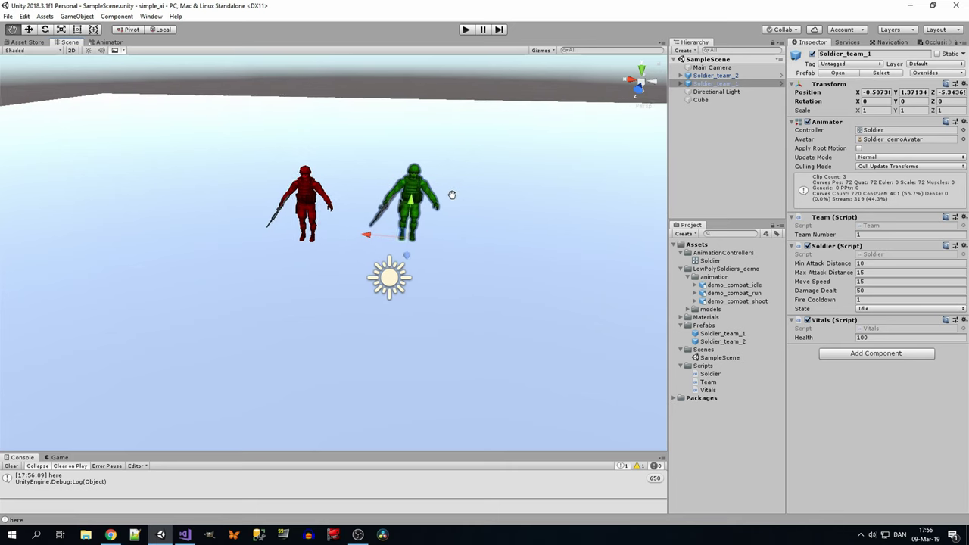
{"action": "left_click", "coordinate": [465, 30]}
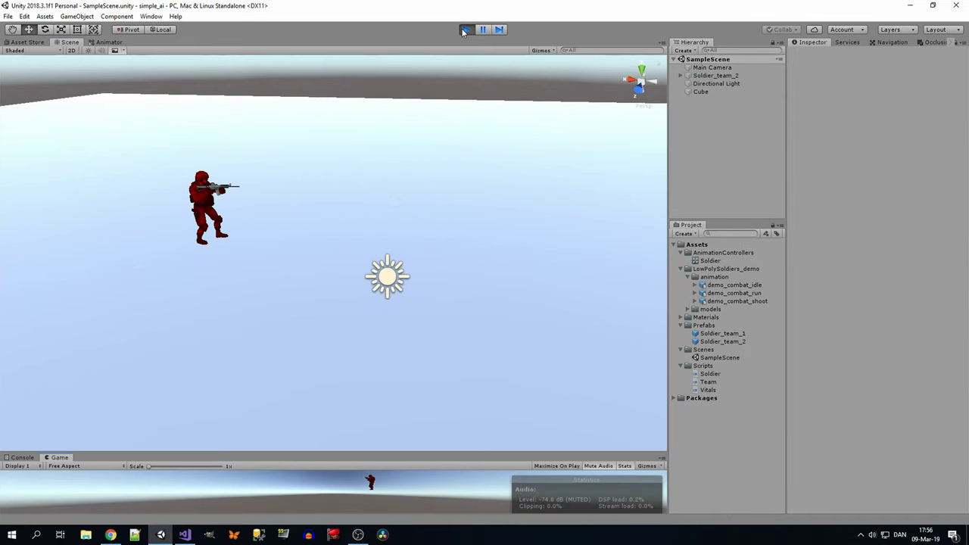
{"action": "left_click", "coordinate": [464, 29]}
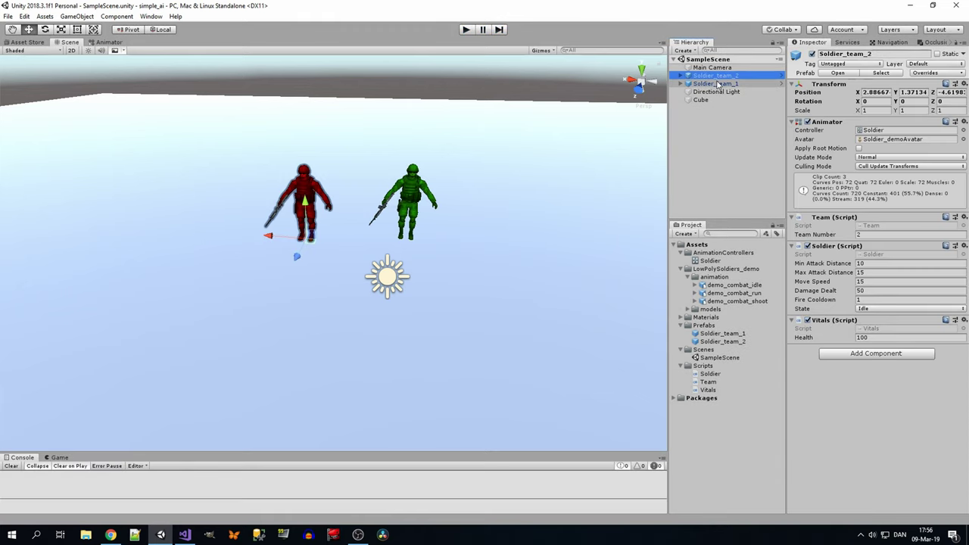
Step: Run a second play test, then select Soldier_team_2 and Soldier_team_1 together
{"action": "left_click", "coordinate": [718, 85], "text": "shift"}
{"action": "type", "text": "25"}
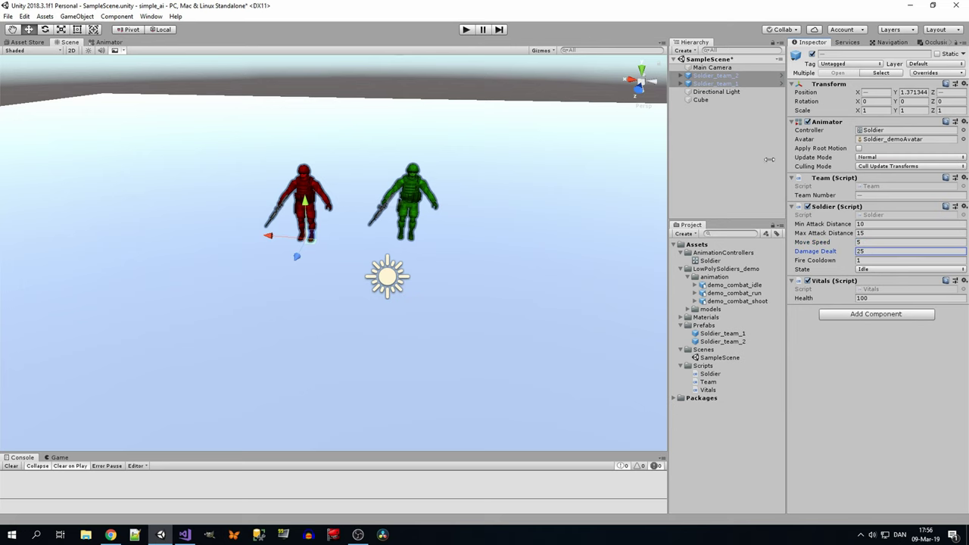
{"action": "left_click", "coordinate": [473, 30]}
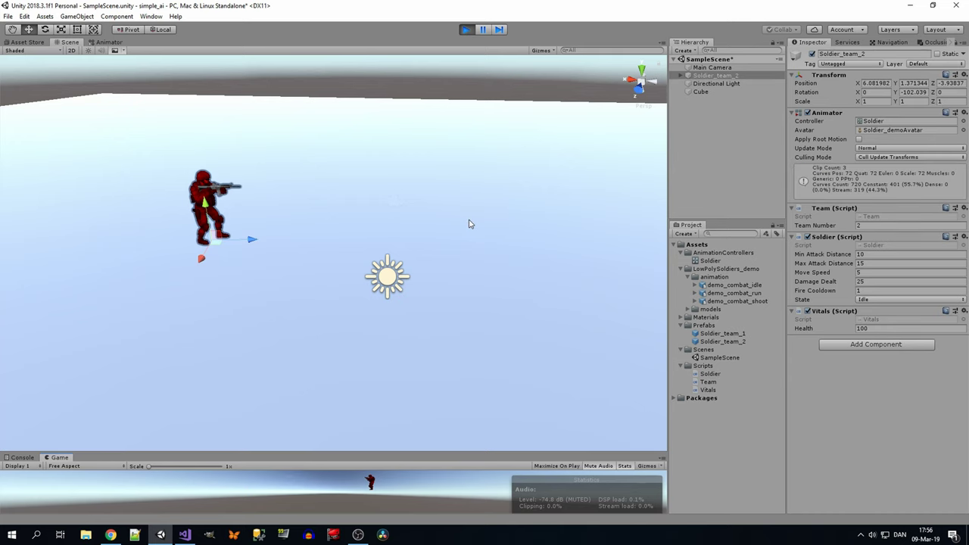
{"action": "left_click", "coordinate": [466, 30]}
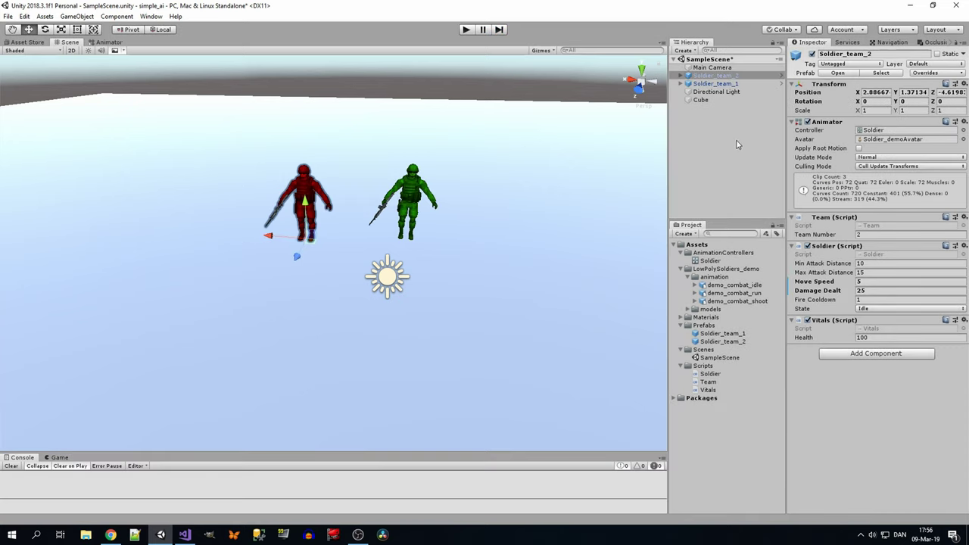
{"action": "left_click", "coordinate": [717, 77]}
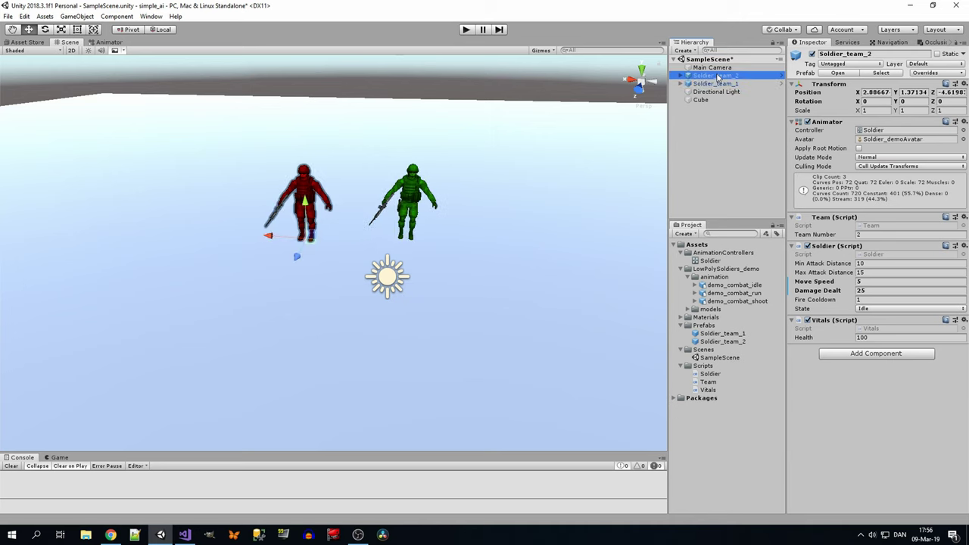
{"action": "left_click", "coordinate": [727, 84], "text": "ctrl"}
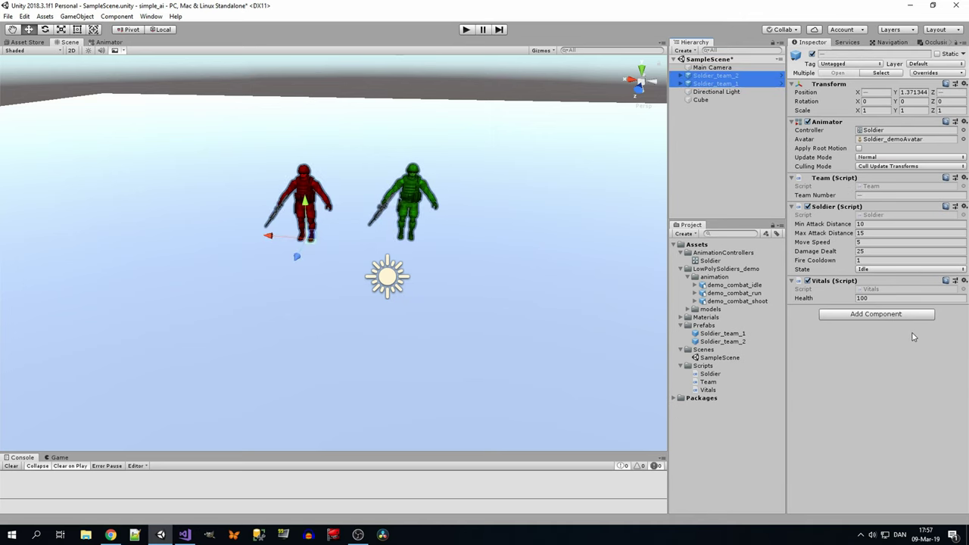
Step: Select the red and green soldier pair and duplicate it
{"action": "left_click", "coordinate": [733, 210]}
{"action": "scroll", "coordinate": [490, 298], "scroll_direction": "down", "scroll_amount": 2}
{"action": "scroll", "coordinate": [457, 276], "scroll_direction": "down", "scroll_amount": 2}
{"action": "scroll", "coordinate": [466, 316], "scroll_direction": "down", "scroll_amount": 2}
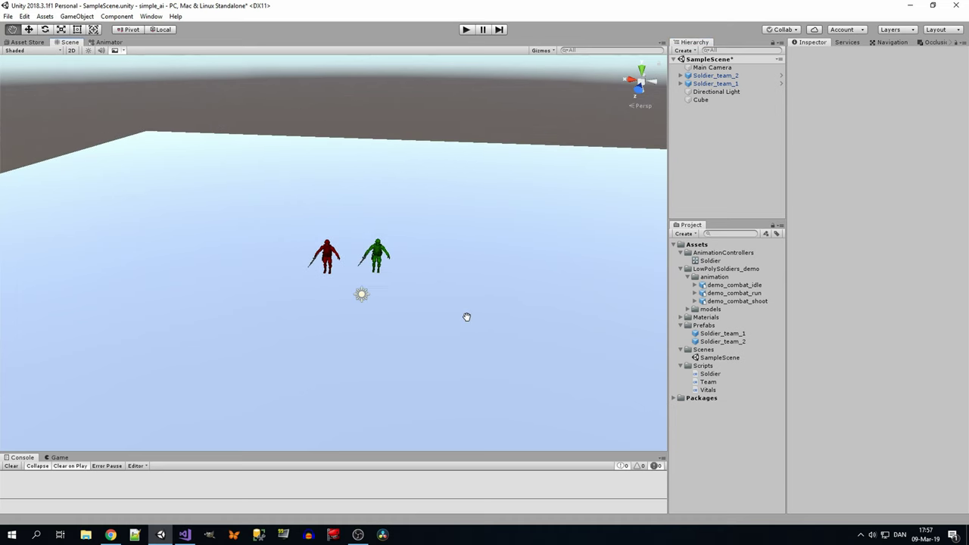
{"action": "left_click_drag", "start_coordinate": [466, 317], "coordinate": [552, 282], "text": "alt"}
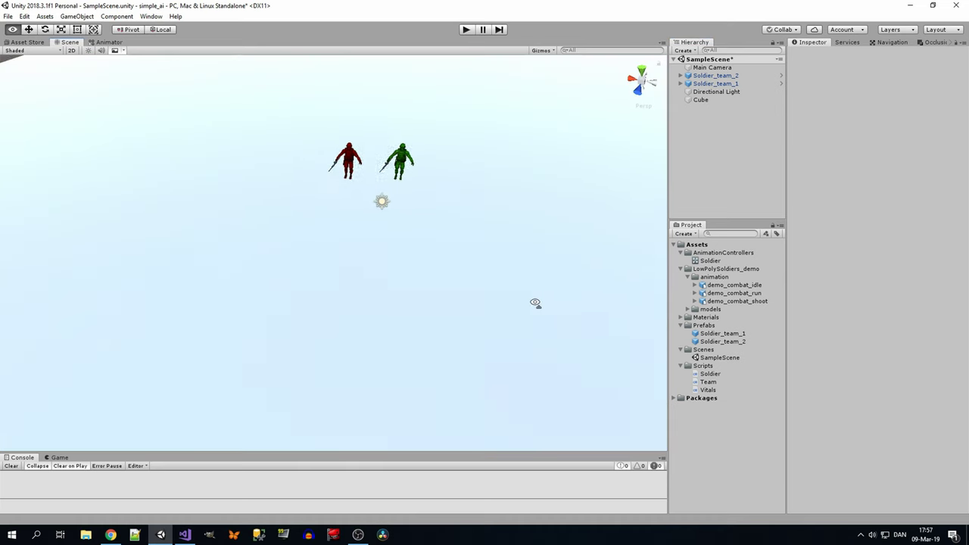
{"action": "left_click", "coordinate": [720, 75]}
{"action": "left_click", "coordinate": [719, 84], "text": "ctrl"}
{"action": "mouse_move", "coordinate": [401, 279]}
{"action": "left_mouse_down", "text": "alt"}
{"action": "mouse_move", "coordinate": [392, 265]}
{"action": "mouse_move", "coordinate": [316, 256]}
{"action": "mouse_move", "coordinate": [300, 311]}
{"action": "left_mouse_up", "text": "alt"}
{"action": "key", "text": "ctrl+d"}
{"action": "key", "text": "ctrl+d"}
{"action": "key", "text": "ctrl+d"}
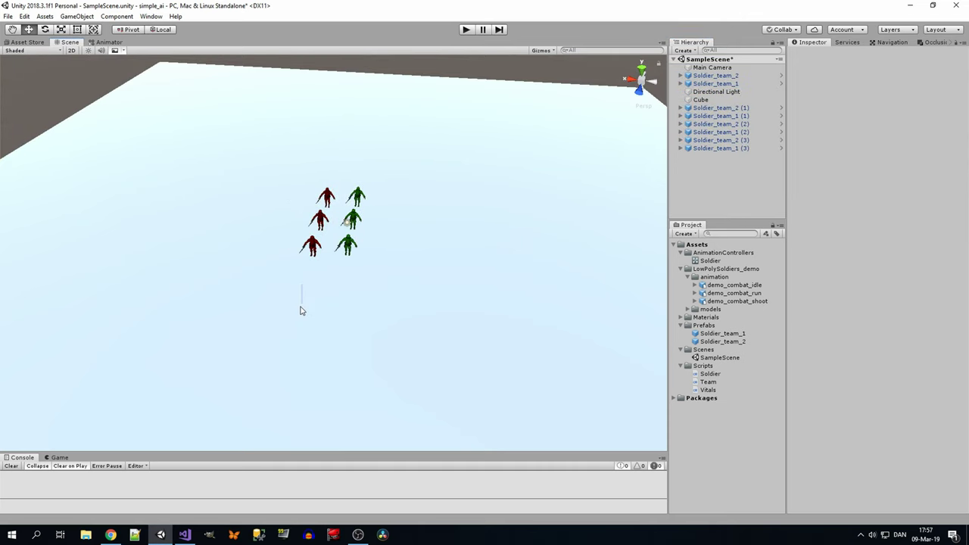
Step: Duplicate the Soldier_team_2 (3) and Soldier_team_1 (3) pair and move the copy down the plane
{"action": "left_click", "coordinate": [718, 141]}
{"action": "left_click", "coordinate": [718, 148], "text": "shift"}
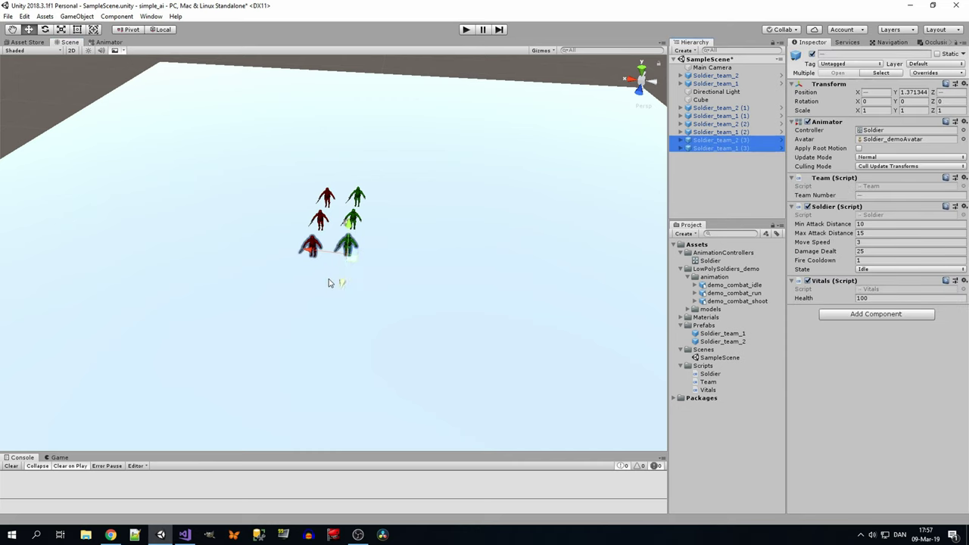
{"action": "key", "text": "ctrl+d"}
{"action": "left_click_drag", "start_coordinate": [340, 285], "coordinate": [337, 312]}
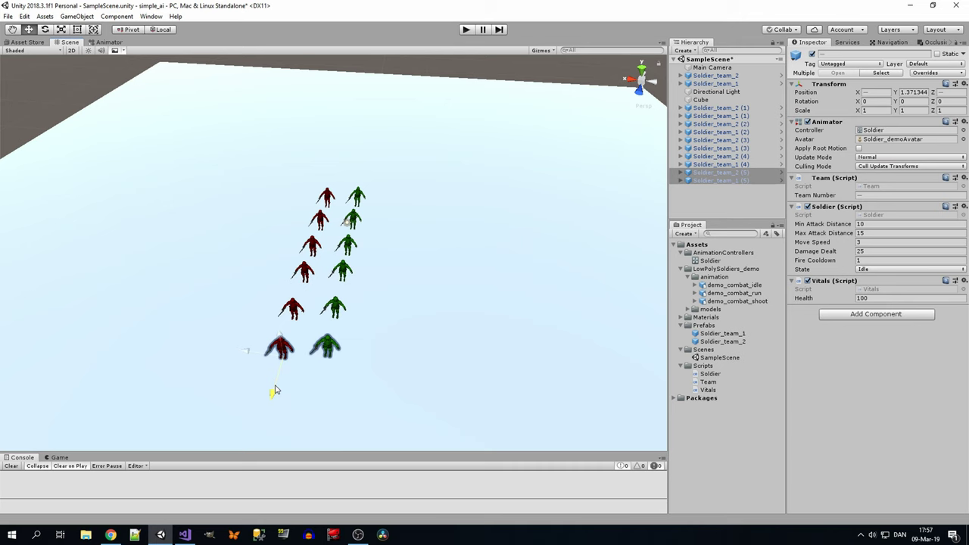
Step: Select the ten soldiers, duplicate them and move the copies down to extend both lines
{"action": "left_click_drag", "start_coordinate": [275, 391], "coordinate": [348, 263], "text": "alt"}
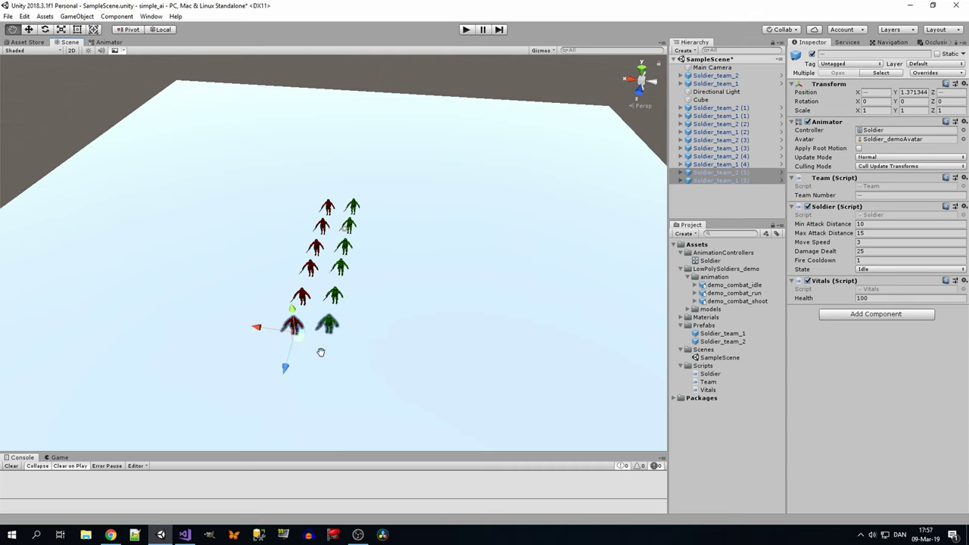
{"action": "left_click", "coordinate": [725, 109], "text": "shift"}
{"action": "left_click_drag", "start_coordinate": [387, 258], "coordinate": [368, 241], "text": "alt"}
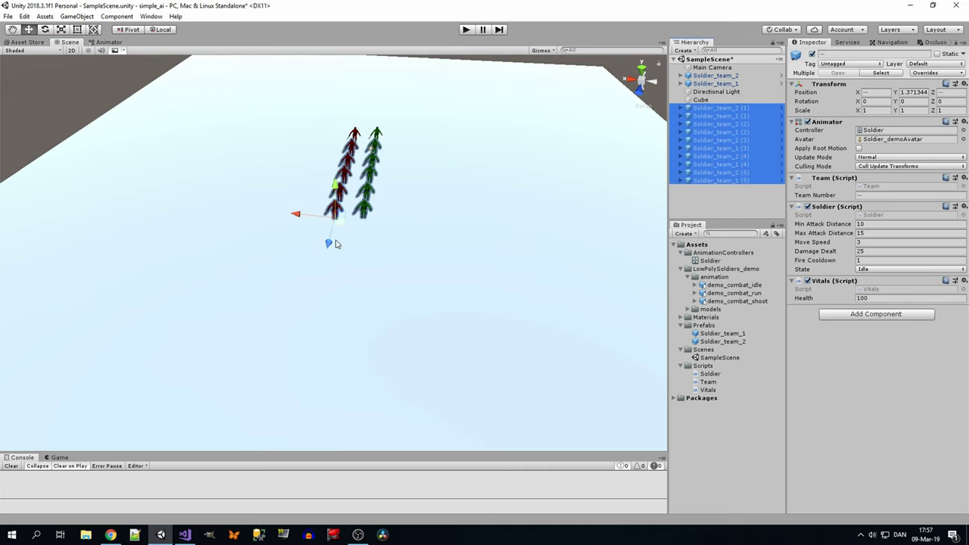
{"action": "key", "text": "ctrl+d"}
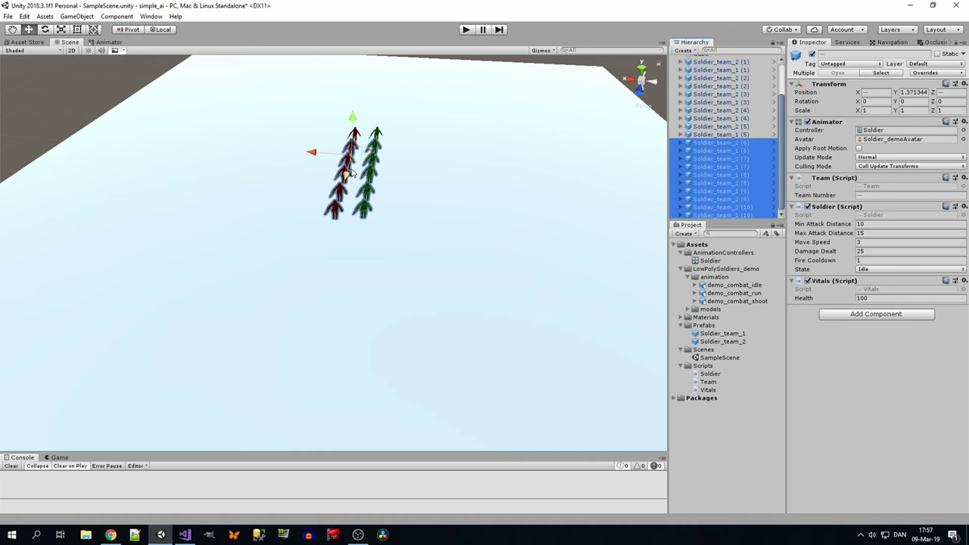
{"action": "left_click_drag", "start_coordinate": [351, 173], "coordinate": [338, 248]}
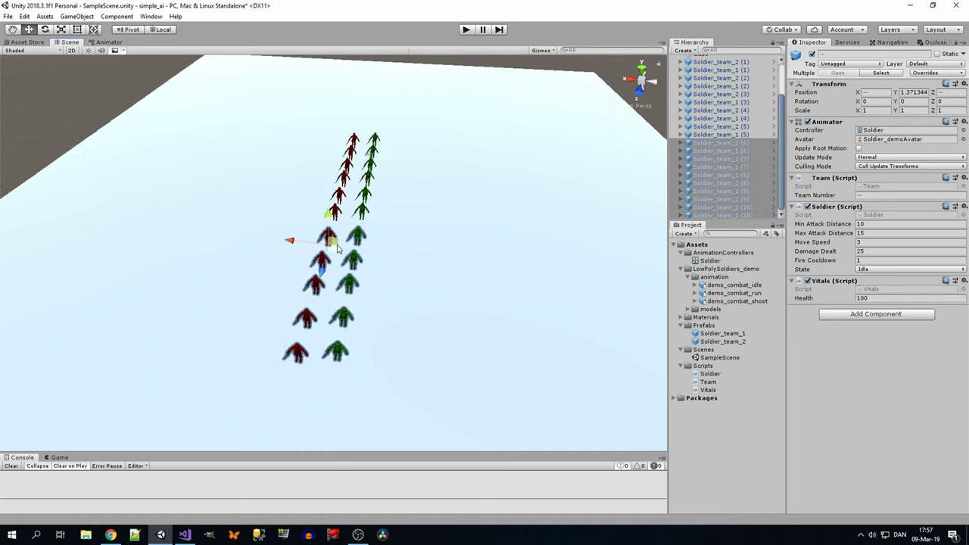
{"action": "scroll", "coordinate": [338, 248], "scroll_direction": "down", "scroll_amount": 2}
{"action": "left_click", "coordinate": [477, 250]}
{"action": "mouse_move", "coordinate": [495, 234]}
{"action": "left_mouse_down", "text": "alt"}
{"action": "mouse_move", "coordinate": [424, 244]}
{"action": "mouse_move", "coordinate": [308, 234]}
{"action": "mouse_move", "coordinate": [317, 231]}
{"action": "left_mouse_up", "text": "alt"}
Step: Box-select all soldiers, duplicate them and move the copies to the plane's far end
{"action": "left_click", "coordinate": [235, 117]}
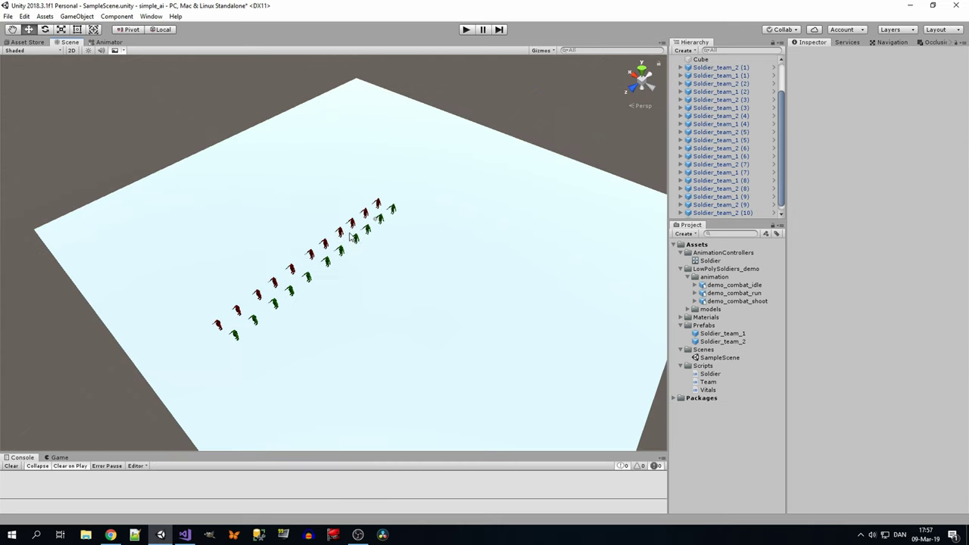
{"action": "mouse_move", "coordinate": [234, 117]}
{"action": "left_mouse_down", "text": "alt"}
{"action": "mouse_move", "coordinate": [381, 273]}
{"action": "mouse_move", "coordinate": [394, 253]}
{"action": "mouse_move", "coordinate": [430, 273]}
{"action": "mouse_move", "coordinate": [606, 261]}
{"action": "left_mouse_up", "text": "alt"}
{"action": "left_click_drag", "start_coordinate": [221, 256], "coordinate": [383, 464]}
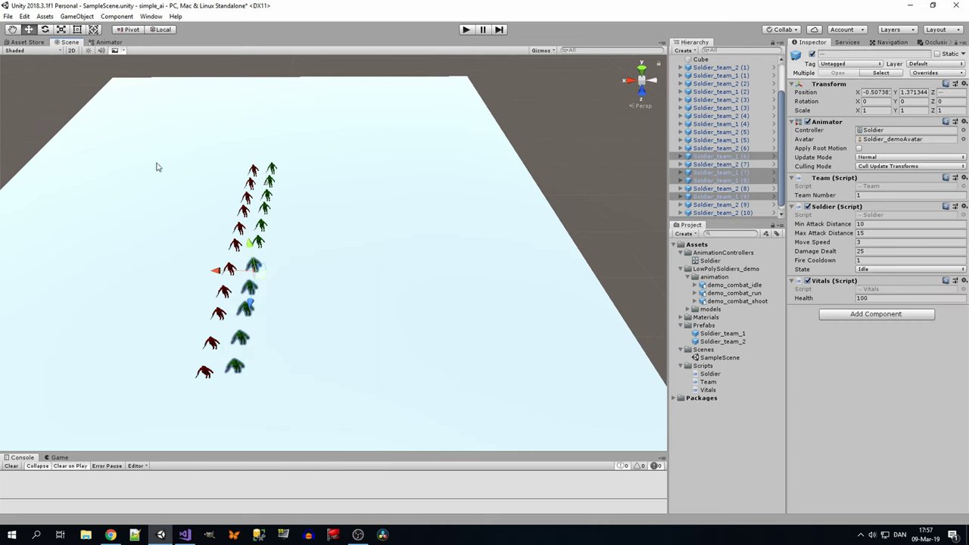
{"action": "left_click_drag", "start_coordinate": [120, 89], "coordinate": [357, 434]}
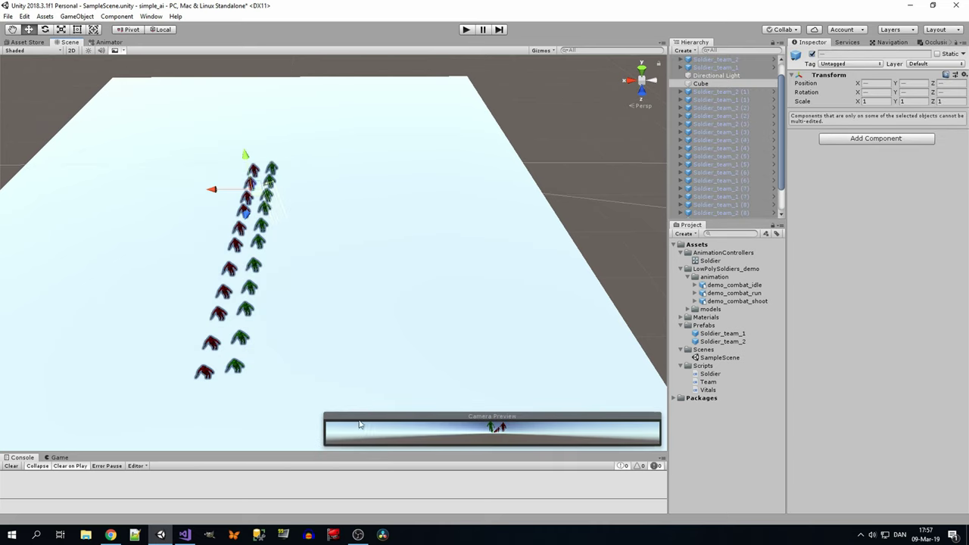
{"action": "scroll", "coordinate": [322, 285], "scroll_direction": "down", "scroll_amount": 3}
{"action": "key", "text": "ctrl+d"}
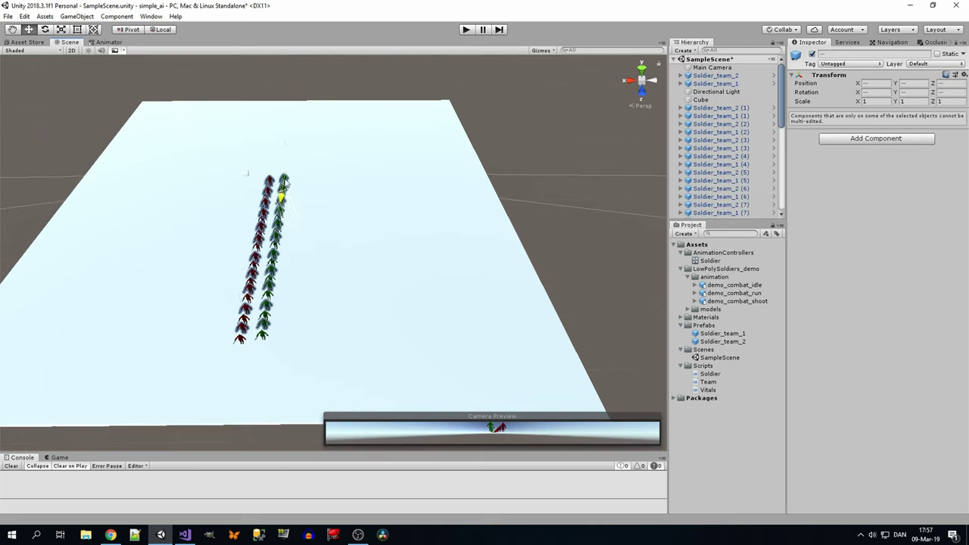
{"action": "left_click_drag", "start_coordinate": [285, 247], "coordinate": [294, 98]}
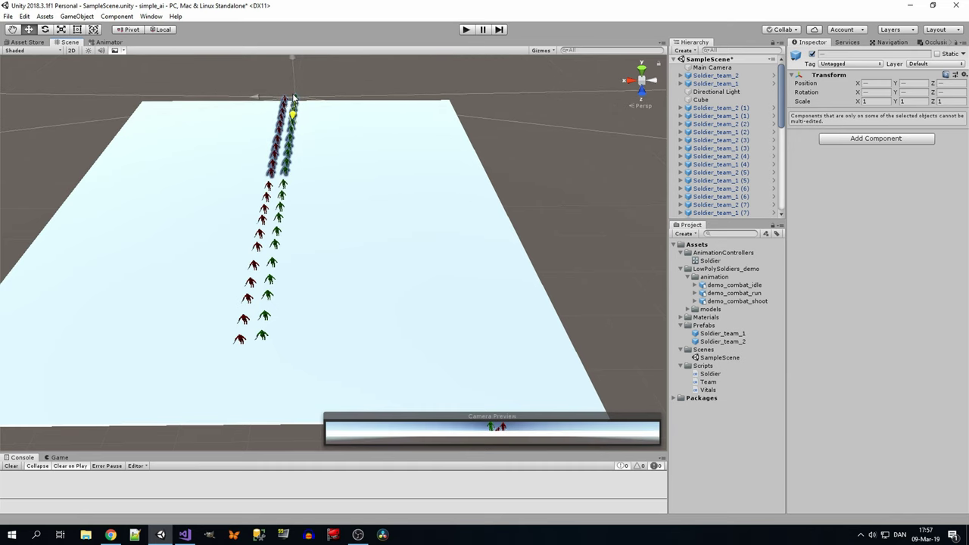
Step: Move the red column to the plane's left side and the green column to the right
{"action": "left_click", "coordinate": [384, 182]}
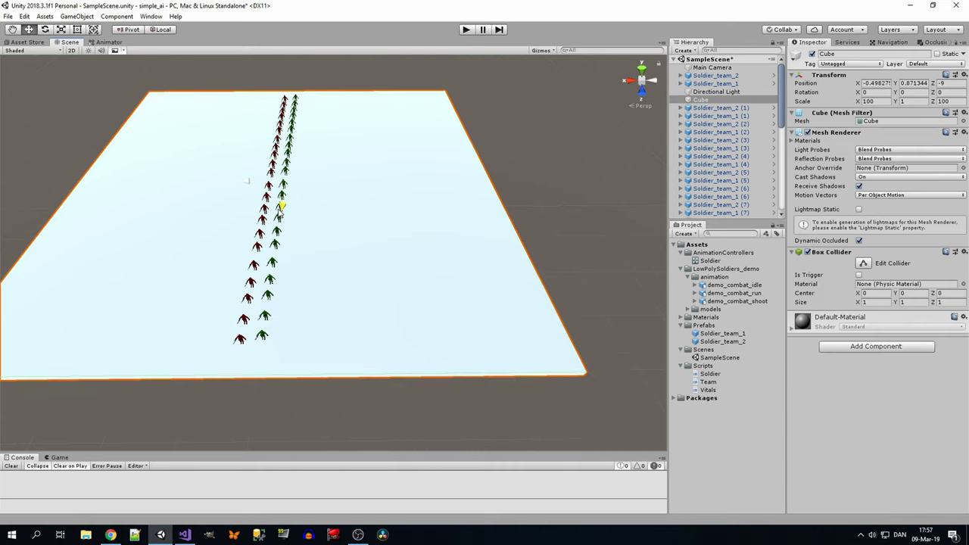
{"action": "left_click_drag", "start_coordinate": [278, 231], "coordinate": [296, 190], "text": "alt"}
{"action": "left_click", "coordinate": [218, 89]}
{"action": "left_click_drag", "start_coordinate": [226, 79], "coordinate": [326, 407]}
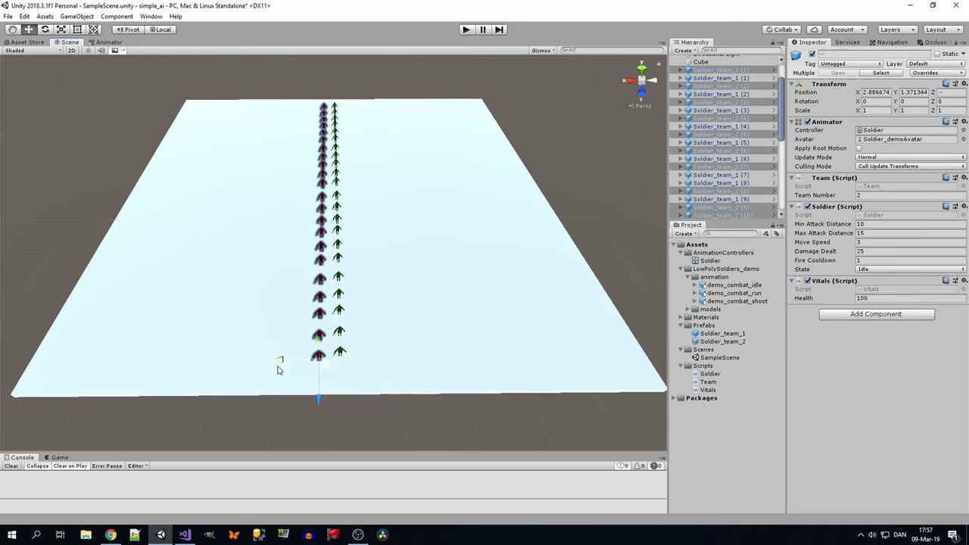
{"action": "left_click_drag", "start_coordinate": [277, 365], "coordinate": [117, 344]}
{"action": "left_click_drag", "start_coordinate": [284, 80], "coordinate": [435, 405]}
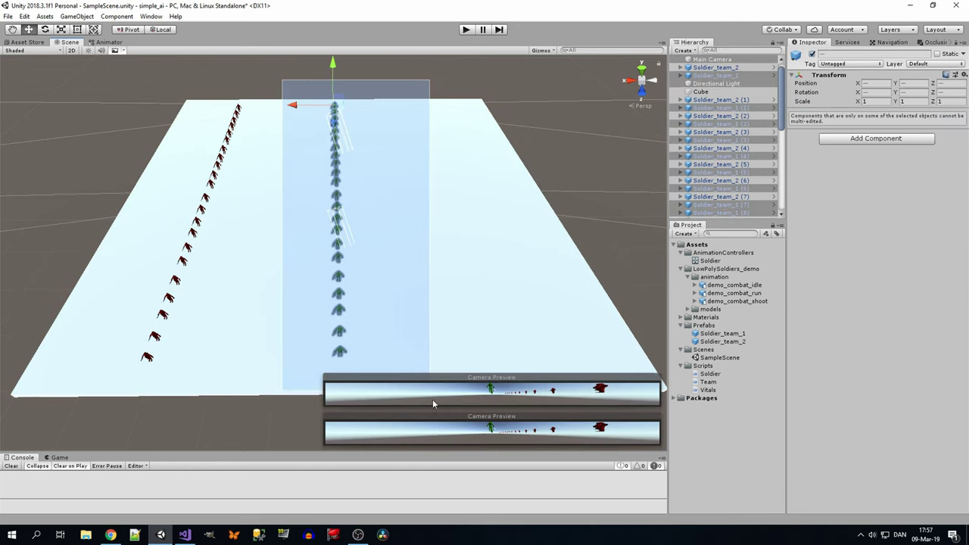
{"action": "left_click_drag", "start_coordinate": [293, 109], "coordinate": [414, 139]}
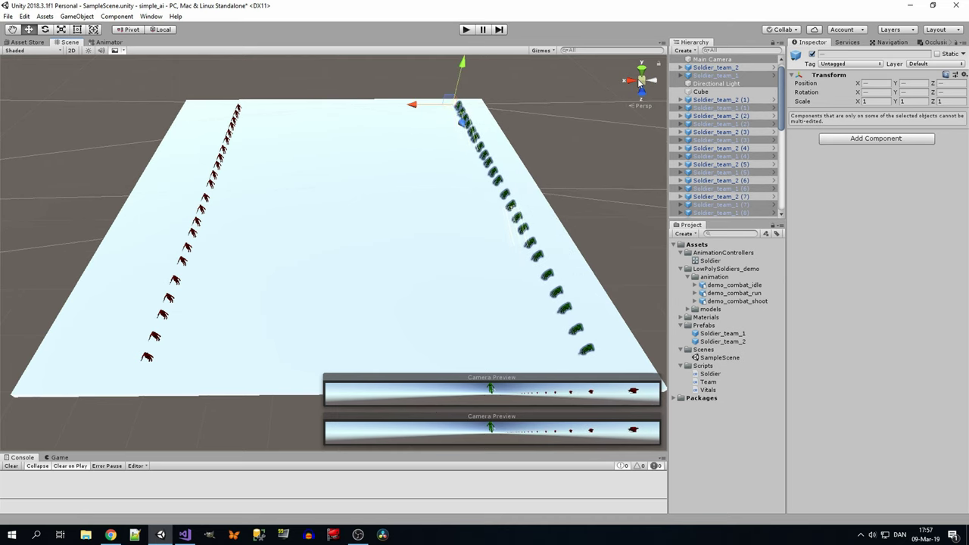
Step: Clear the selection, check the Game view and start the battle simulation
{"action": "left_click", "coordinate": [616, 93]}
{"action": "mouse_move", "coordinate": [376, 197]}
{"action": "middle_mouse_down"}
{"action": "mouse_move", "coordinate": [327, 183]}
{"action": "mouse_move", "coordinate": [318, 149]}
{"action": "middle_mouse_up"}
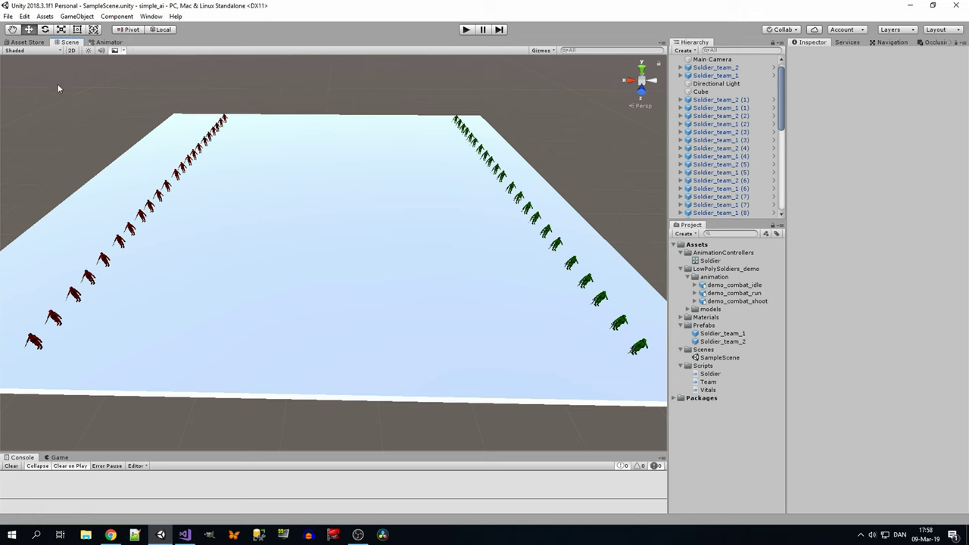
{"action": "left_click", "coordinate": [57, 459]}
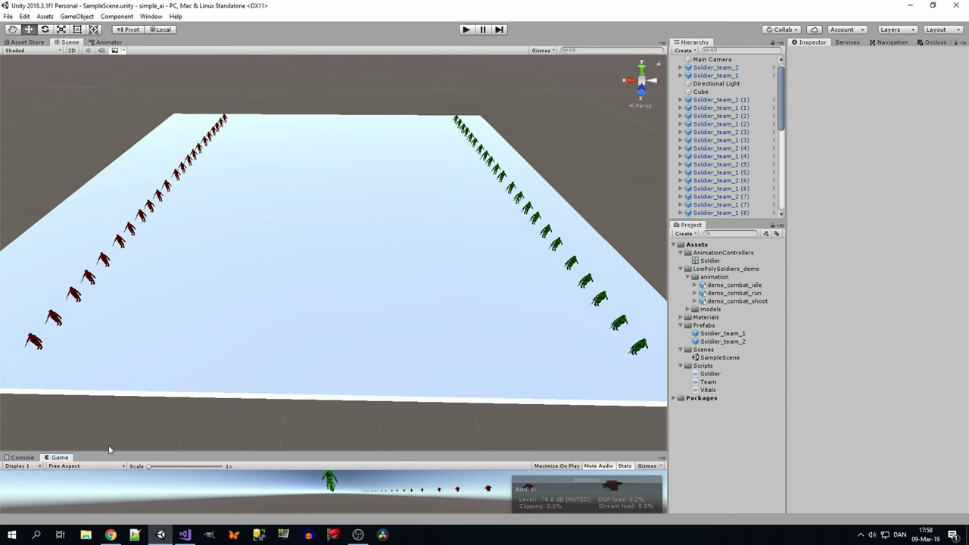
{"action": "left_click", "coordinate": [20, 458]}
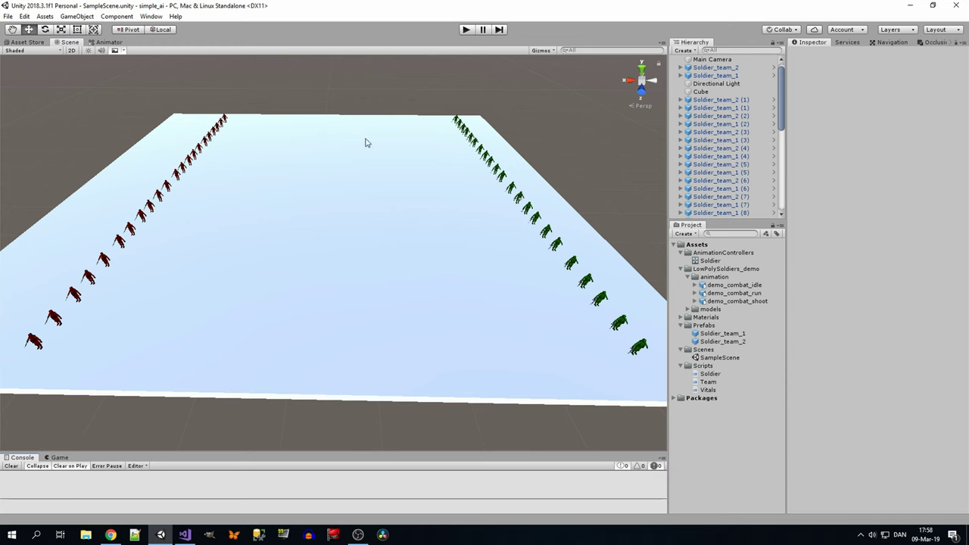
{"action": "left_click", "coordinate": [469, 30]}
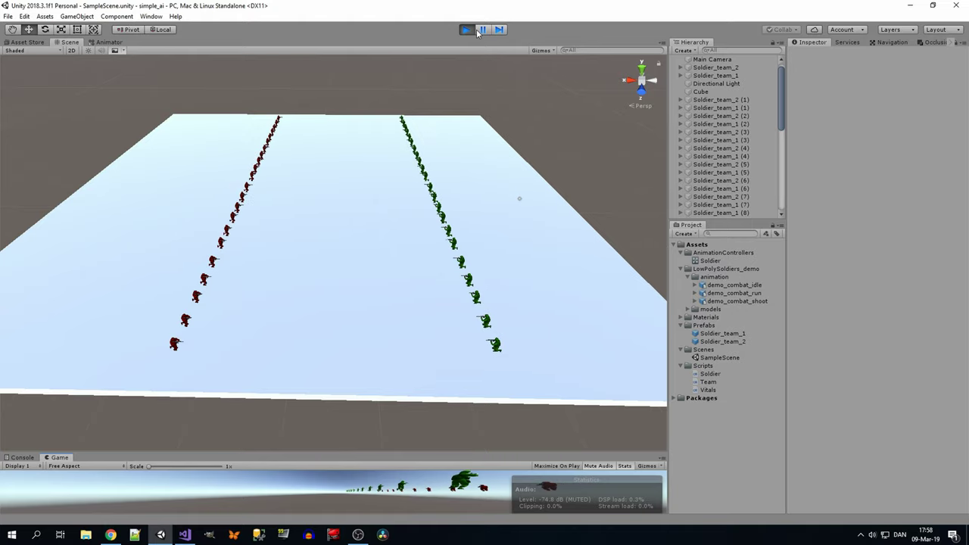
Step: Watch the red soldiers destroy the green team, then stop play mode
{"action": "scroll", "coordinate": [528, 209], "scroll_direction": "up", "scroll_amount": 2}
{"action": "scroll", "coordinate": [449, 193], "scroll_direction": "down", "scroll_amount": 3}
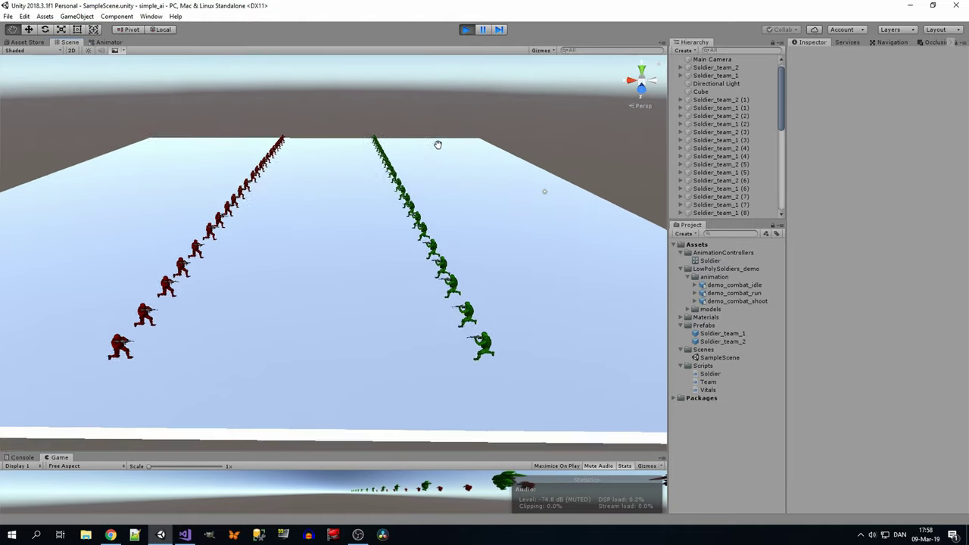
{"action": "scroll", "coordinate": [446, 151], "scroll_direction": "up", "scroll_amount": 2}
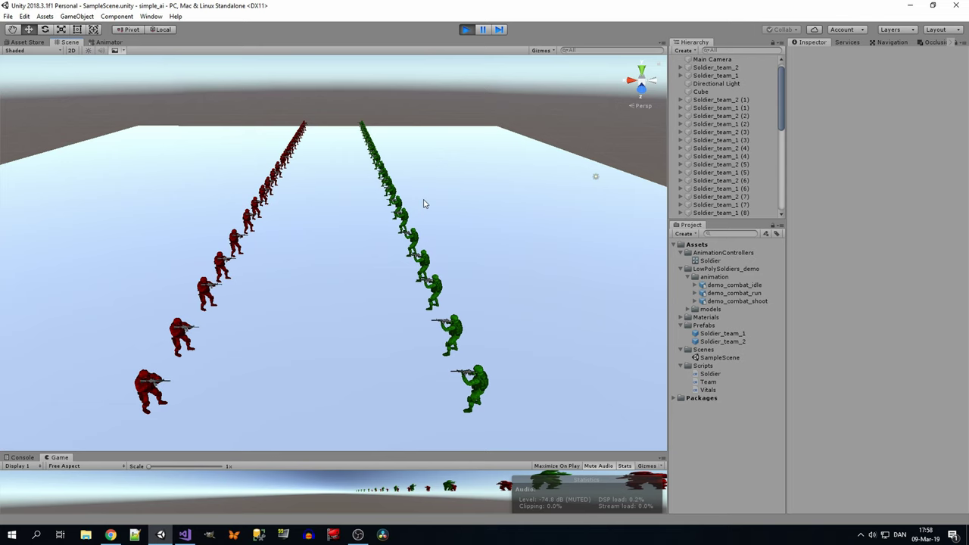
{"action": "scroll", "coordinate": [409, 242], "scroll_direction": "up", "scroll_amount": 3}
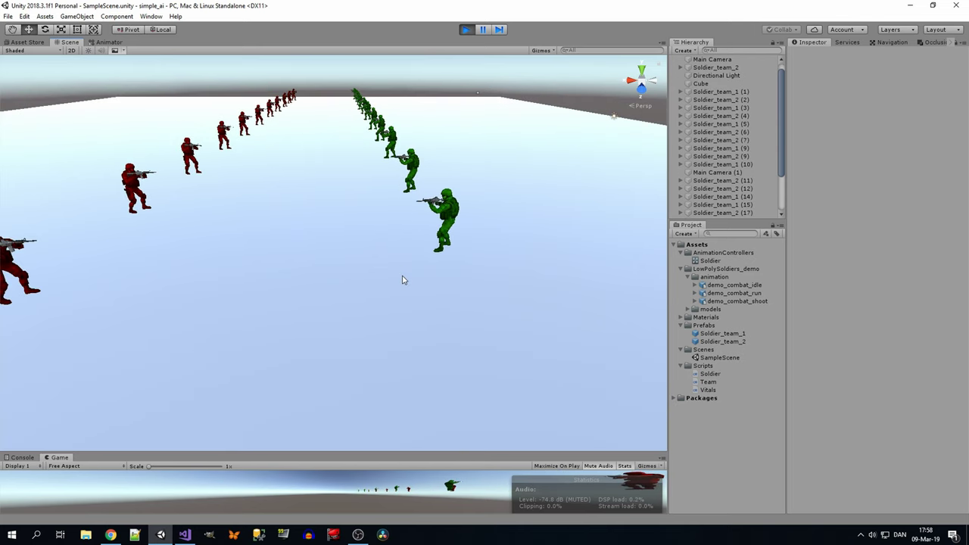
{"action": "scroll", "coordinate": [293, 219], "scroll_direction": "down", "scroll_amount": 3}
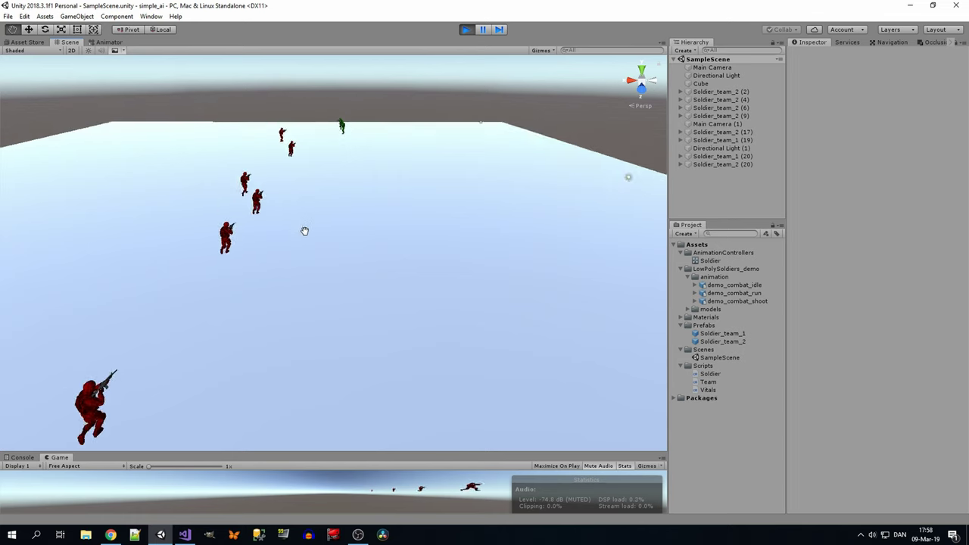
{"action": "middle_click_drag", "start_coordinate": [304, 231], "coordinate": [333, 230]}
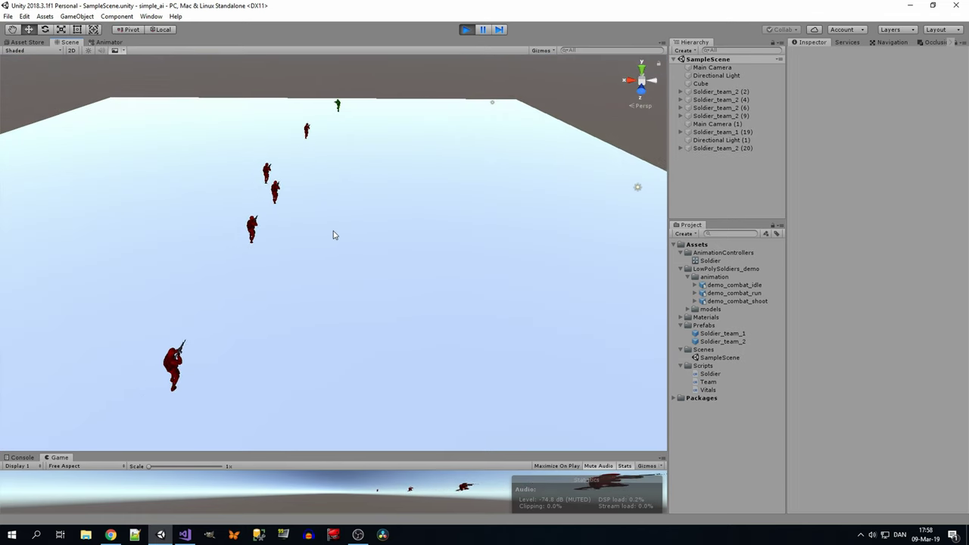
{"action": "scroll", "coordinate": [341, 190], "scroll_direction": "up", "scroll_amount": 1}
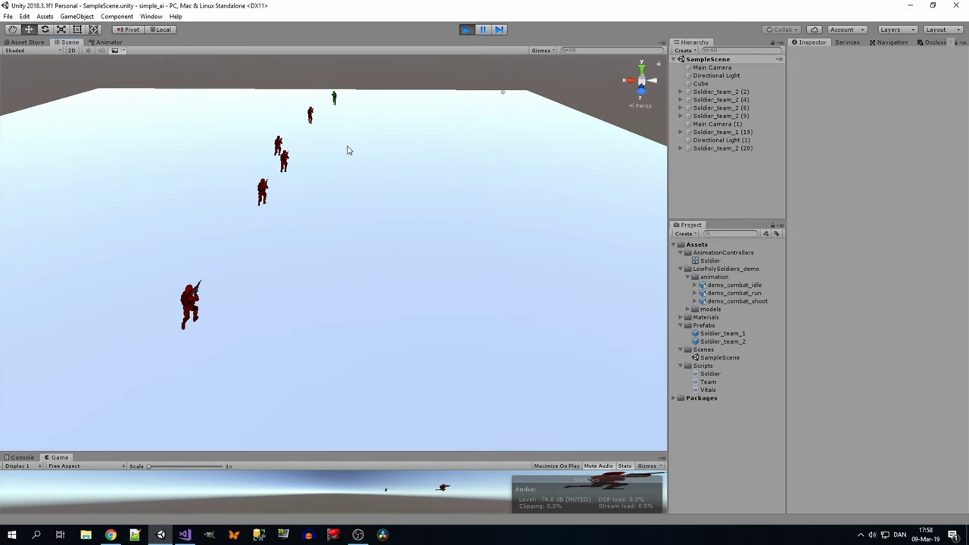
{"action": "scroll", "coordinate": [424, 102], "scroll_direction": "down", "scroll_amount": 3}
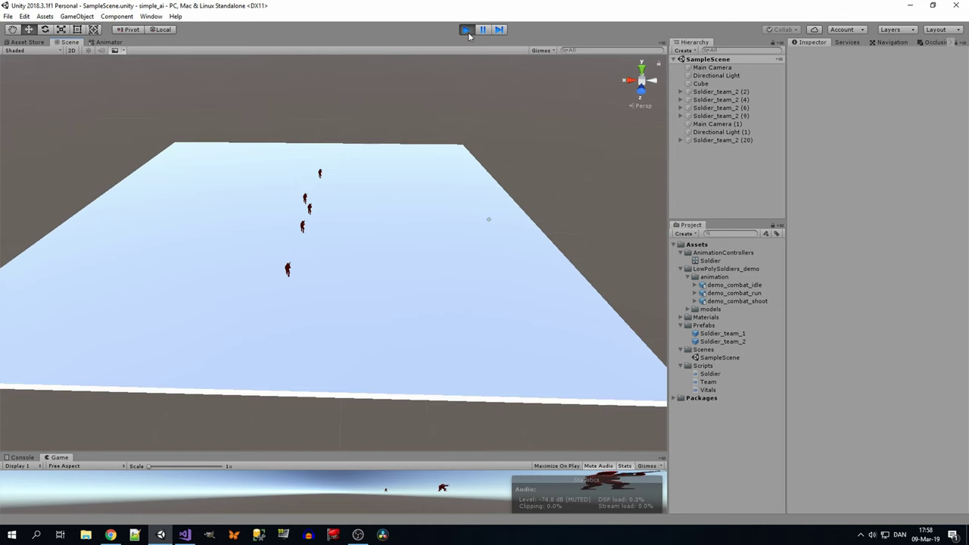
{"action": "left_click", "coordinate": [468, 30]}
{"action": "scroll", "coordinate": [394, 184], "scroll_direction": "down", "scroll_amount": 2}
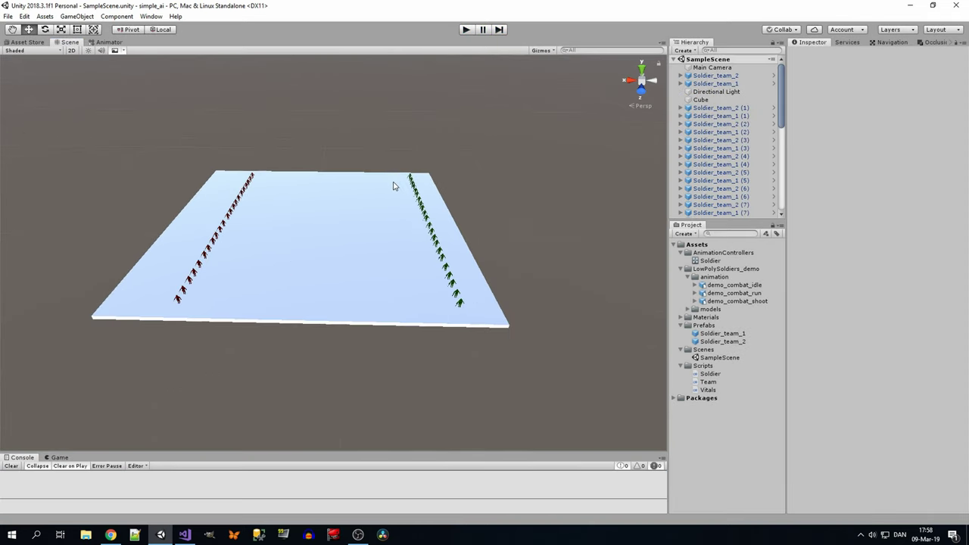
Step: Set the ground Cube's scale to 1000 and view the enlarged field from above
{"action": "left_click", "coordinate": [350, 241]}
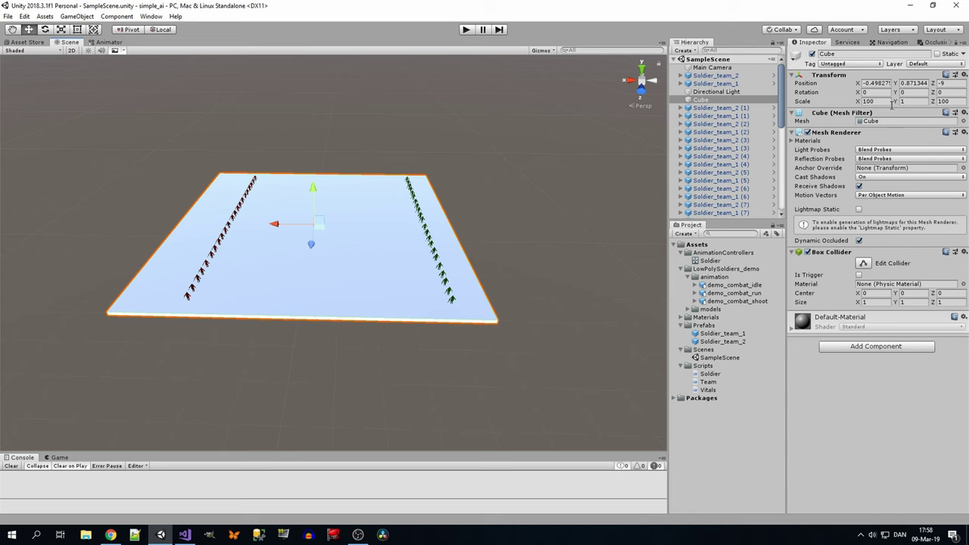
{"action": "type", "text": "100"}
{"action": "type", "text": "0"}
{"action": "key", "text": "Tab"}
{"action": "key", "text": "Tab"}
{"action": "type", "text": "1000"}
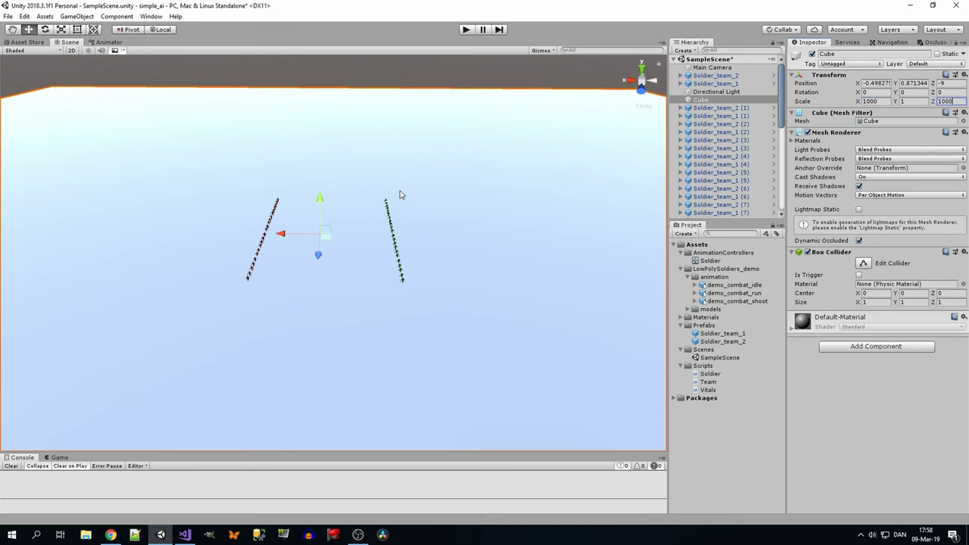
{"action": "left_click_drag", "start_coordinate": [401, 195], "coordinate": [360, 121], "text": "alt"}
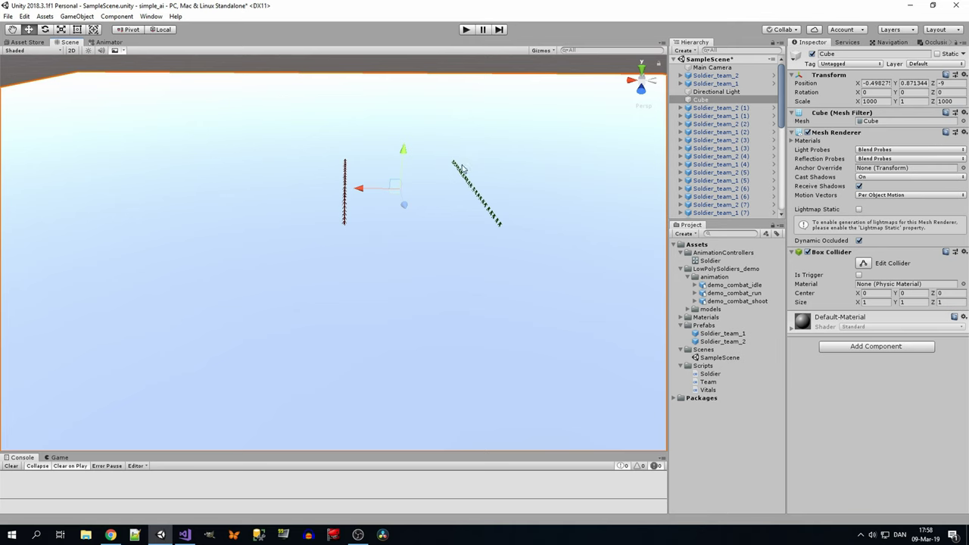
{"action": "left_click_drag", "start_coordinate": [462, 168], "coordinate": [428, 197], "text": "alt"}
Step: Duplicate a soldier column three times, placing each copy at a new spot on the ground
{"action": "left_click_drag", "start_coordinate": [294, 149], "coordinate": [487, 340]}
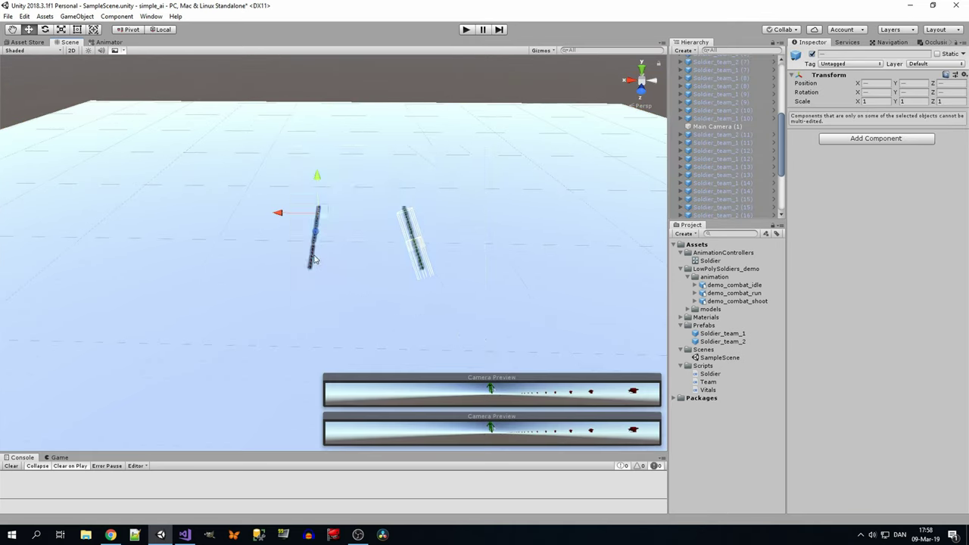
{"action": "key", "text": "ctrl+d"}
{"action": "left_click_drag", "start_coordinate": [406, 241], "coordinate": [441, 222]}
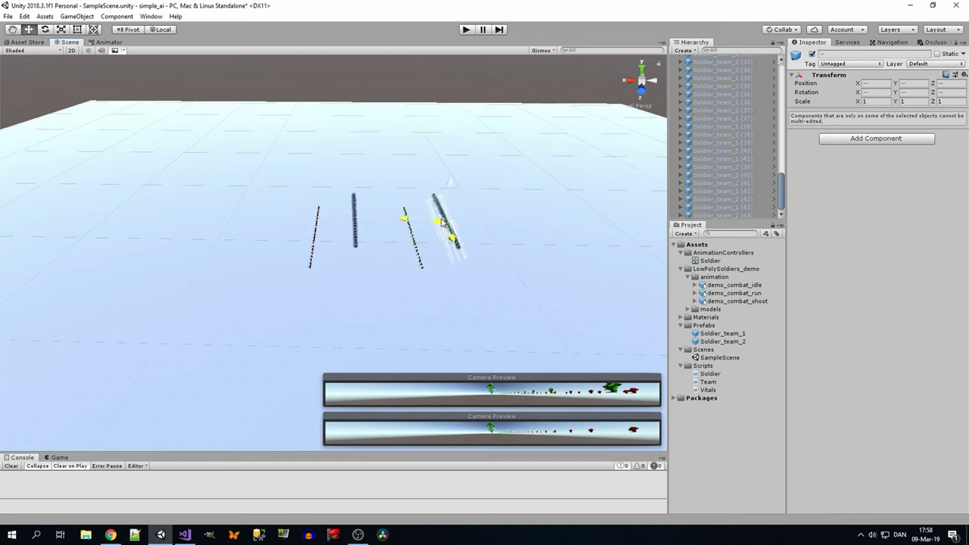
{"action": "key", "text": "ctrl+d"}
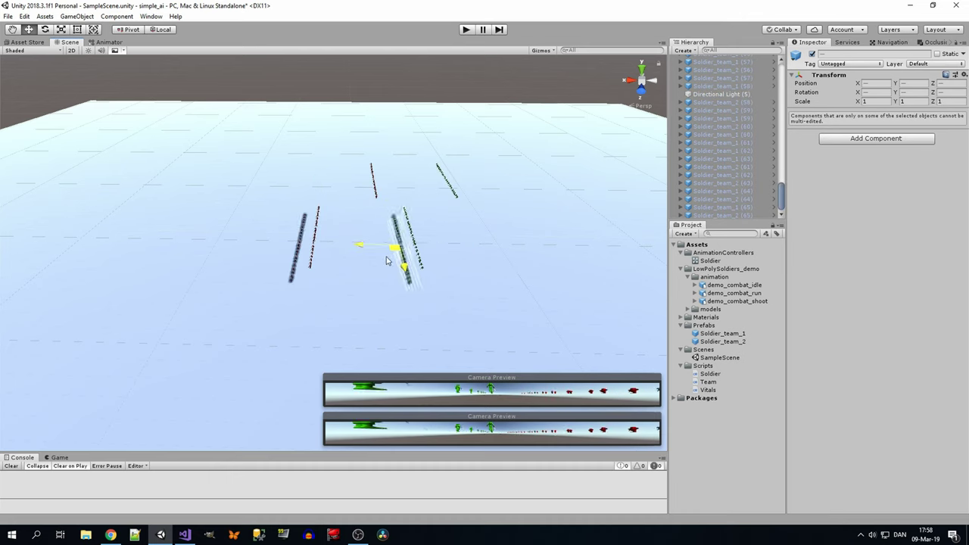
{"action": "mouse_move", "coordinate": [441, 185]}
{"action": "left_mouse_down"}
{"action": "mouse_move", "coordinate": [350, 297]}
{"action": "mouse_move", "coordinate": [440, 247]}
{"action": "mouse_move", "coordinate": [542, 258]}
{"action": "mouse_move", "coordinate": [353, 210]}
{"action": "left_mouse_up"}
{"action": "key", "text": "ctrl+d"}
{"action": "key", "text": "ctrl+d"}
{"action": "key", "text": "ctrl+d"}
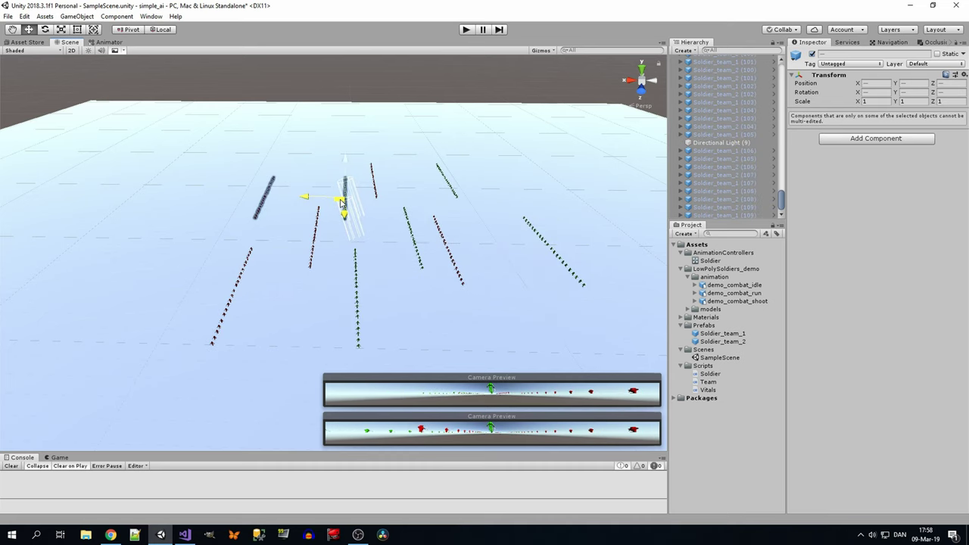
{"action": "mouse_move", "coordinate": [417, 305]}
{"action": "middle_mouse_down"}
{"action": "mouse_move", "coordinate": [401, 244]}
{"action": "mouse_move", "coordinate": [409, 263]}
{"action": "middle_mouse_up"}
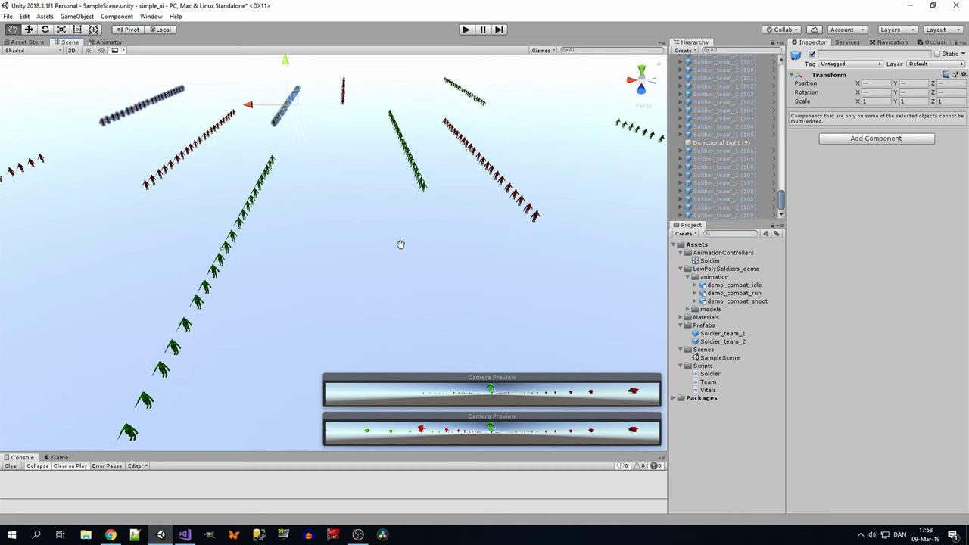
{"action": "left_click", "coordinate": [572, 99]}
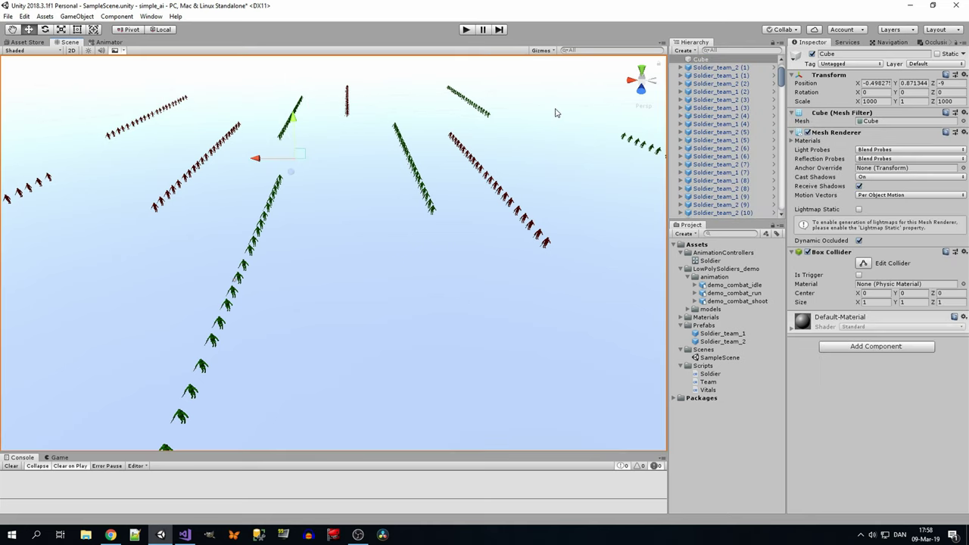
{"action": "left_click_drag", "start_coordinate": [554, 108], "coordinate": [438, 89], "text": "alt"}
Step: Start the battle simulation, deselect the ground cube and orbit toward the clashing soldiers
{"action": "left_click", "coordinate": [468, 29]}
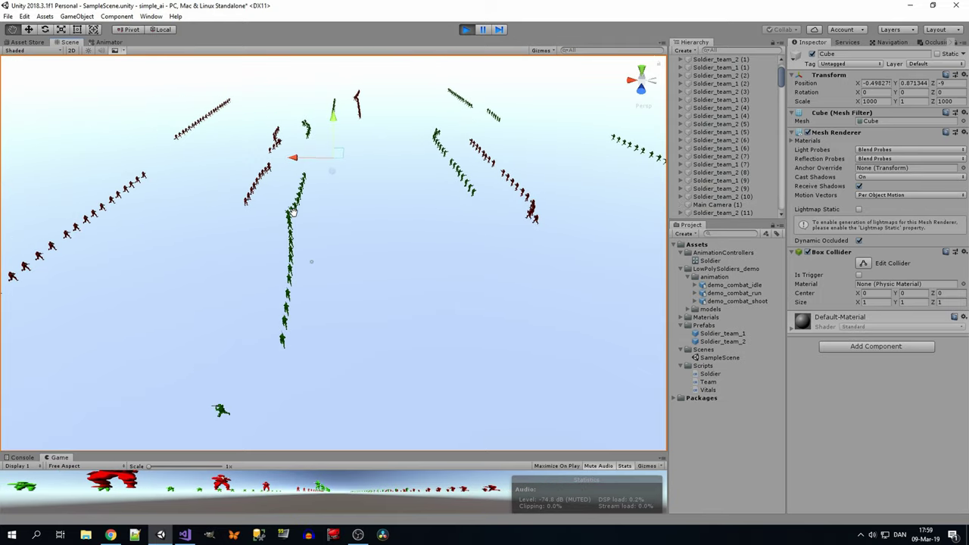
{"action": "mouse_move", "coordinate": [517, 212]}
{"action": "left_mouse_down", "text": "alt"}
{"action": "mouse_move", "coordinate": [310, 207]}
{"action": "mouse_move", "coordinate": [465, 172]}
{"action": "left_mouse_up", "text": "alt"}
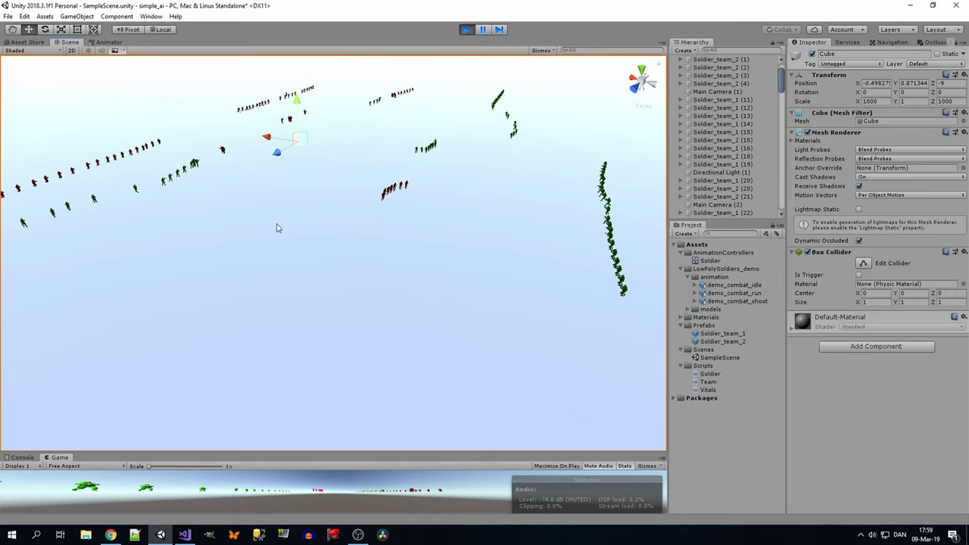
{"action": "left_click", "coordinate": [765, 415]}
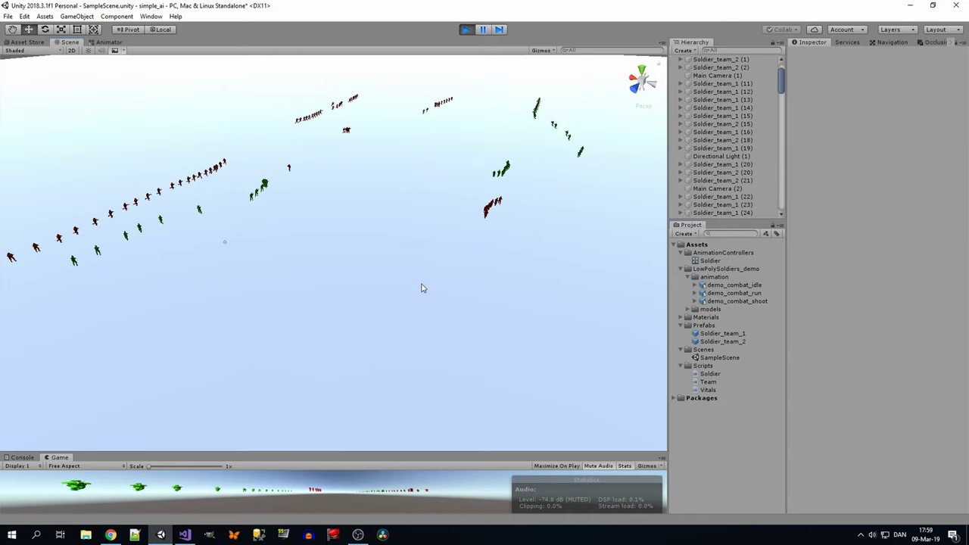
{"action": "left_click_drag", "start_coordinate": [275, 245], "coordinate": [400, 281], "text": "alt"}
Step: Zoom and pan across the battlefield to bring the green line into view
{"action": "scroll", "coordinate": [371, 255], "scroll_direction": "up", "scroll_amount": 2}
{"action": "scroll", "coordinate": [341, 234], "scroll_direction": "up", "scroll_amount": 2}
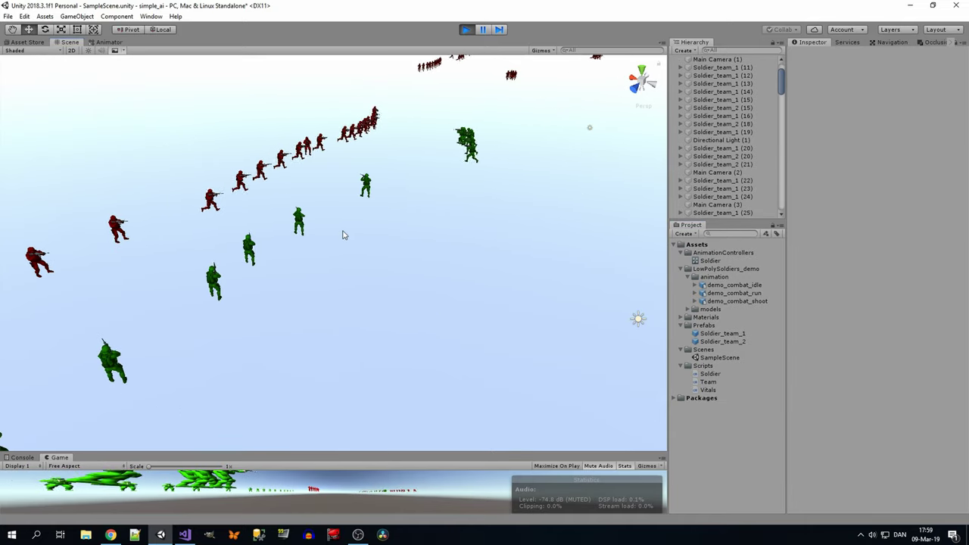
{"action": "scroll", "coordinate": [452, 229], "scroll_direction": "up", "scroll_amount": 2}
{"action": "scroll", "coordinate": [452, 229], "scroll_direction": "up", "scroll_amount": 2}
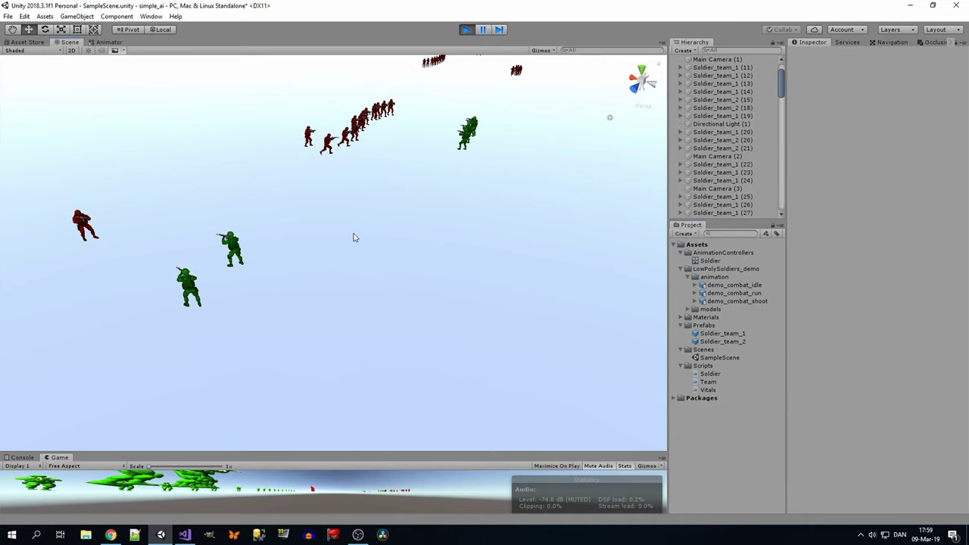
{"action": "scroll", "coordinate": [518, 249], "scroll_direction": "down", "scroll_amount": 2}
{"action": "scroll", "coordinate": [487, 256], "scroll_direction": "down", "scroll_amount": 2}
{"action": "scroll", "coordinate": [305, 309], "scroll_direction": "down", "scroll_amount": 2}
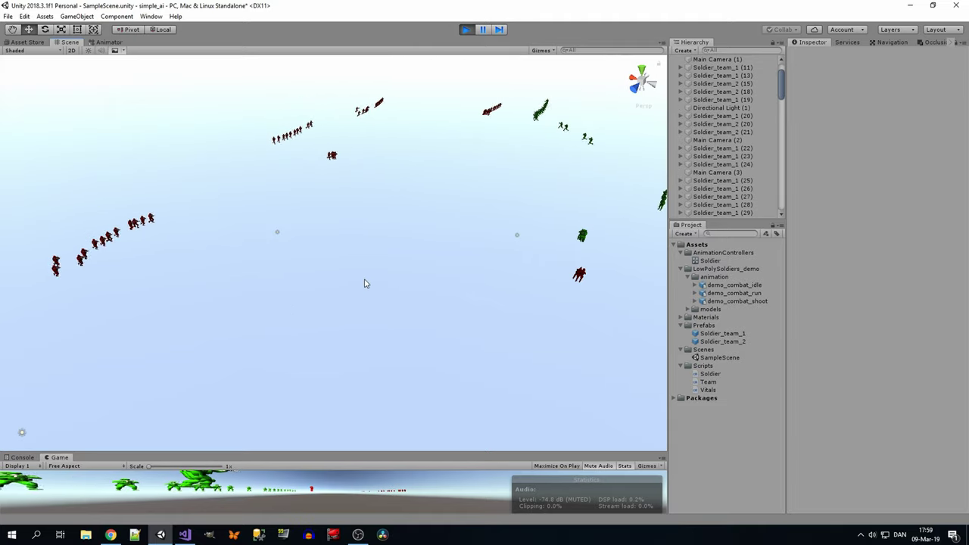
{"action": "middle_click_drag", "start_coordinate": [366, 281], "coordinate": [133, 259]}
{"action": "scroll", "coordinate": [316, 259], "scroll_direction": "up", "scroll_amount": 2}
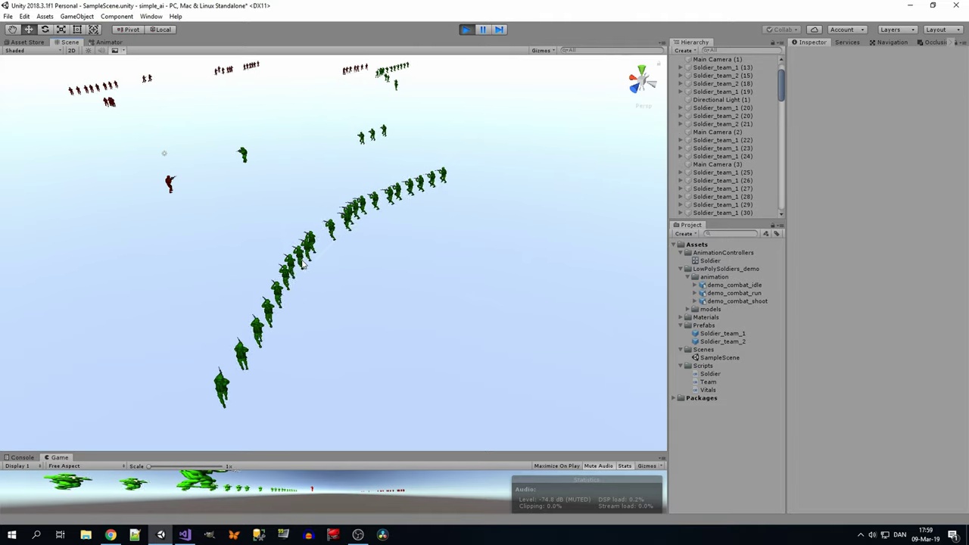
{"action": "middle_click_drag", "start_coordinate": [318, 259], "coordinate": [292, 258]}
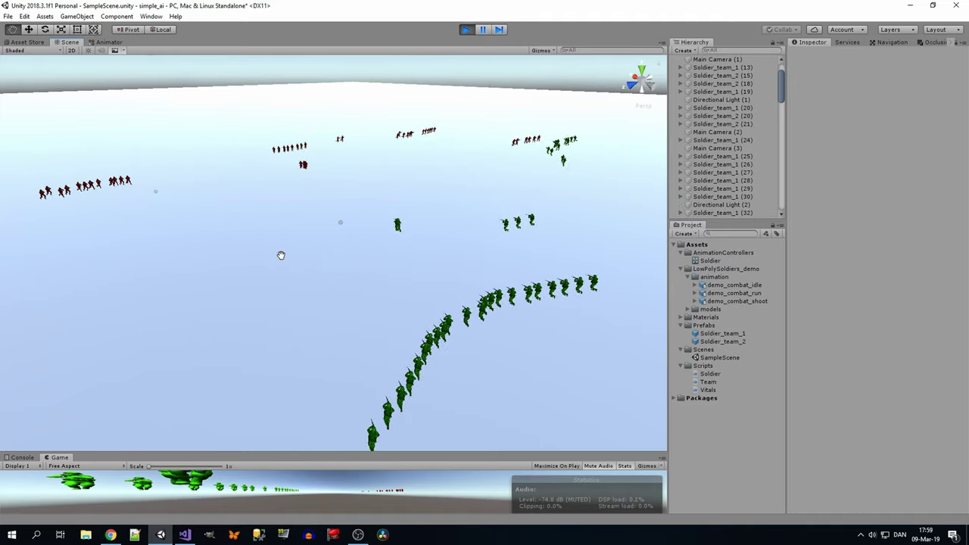
Step: Follow the green column as the red team thins to a few survivors
{"action": "scroll", "coordinate": [368, 253], "scroll_direction": "up", "scroll_amount": 2}
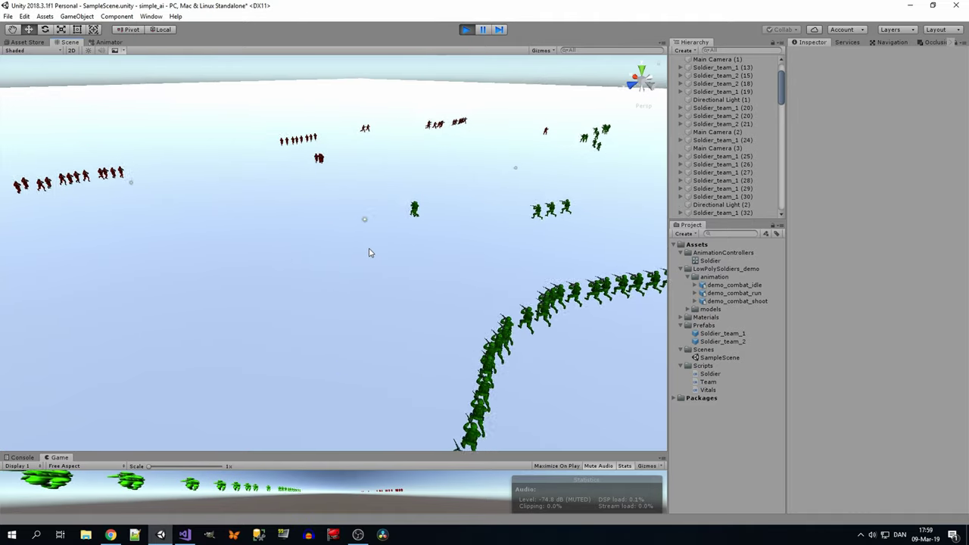
{"action": "middle_click_drag", "start_coordinate": [328, 194], "coordinate": [560, 217]}
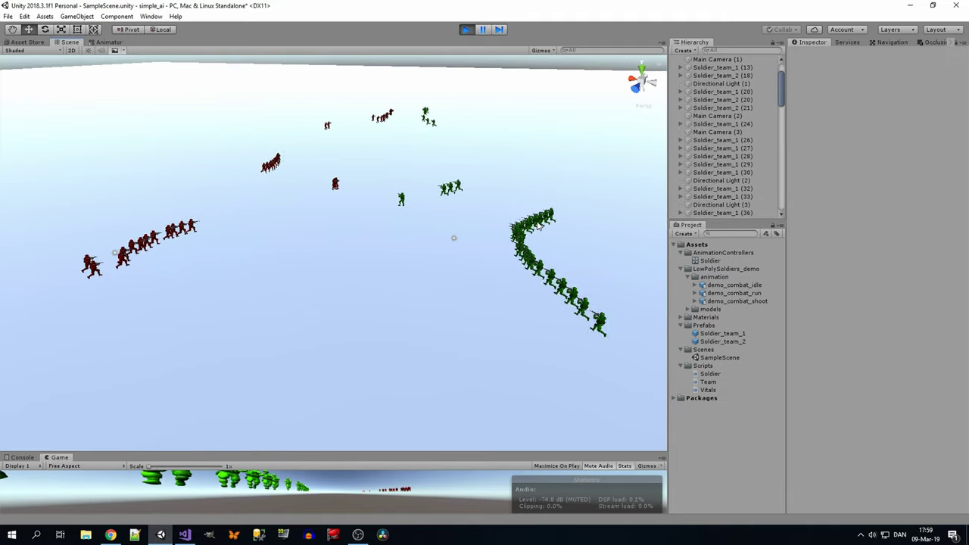
{"action": "middle_click_drag", "start_coordinate": [536, 223], "coordinate": [477, 259]}
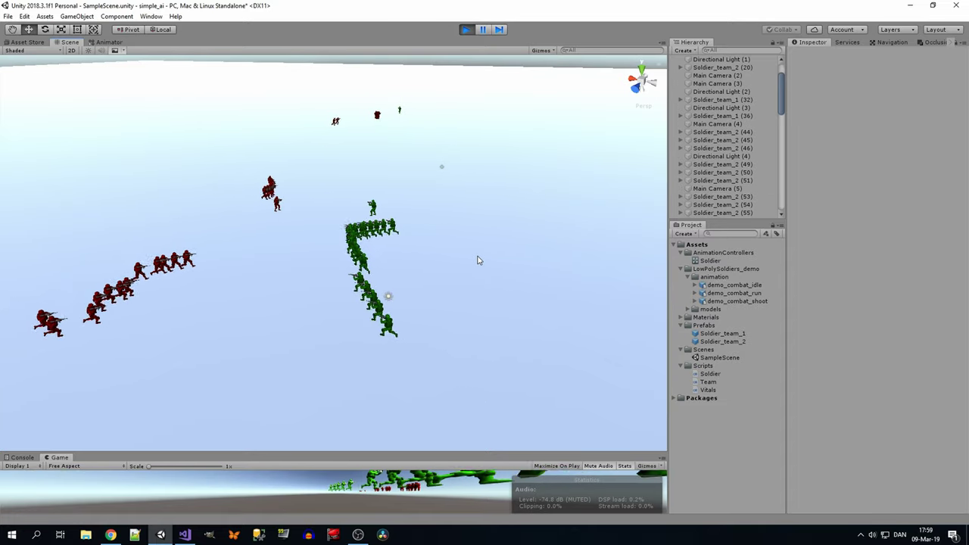
{"action": "middle_click_drag", "start_coordinate": [479, 260], "coordinate": [493, 291]}
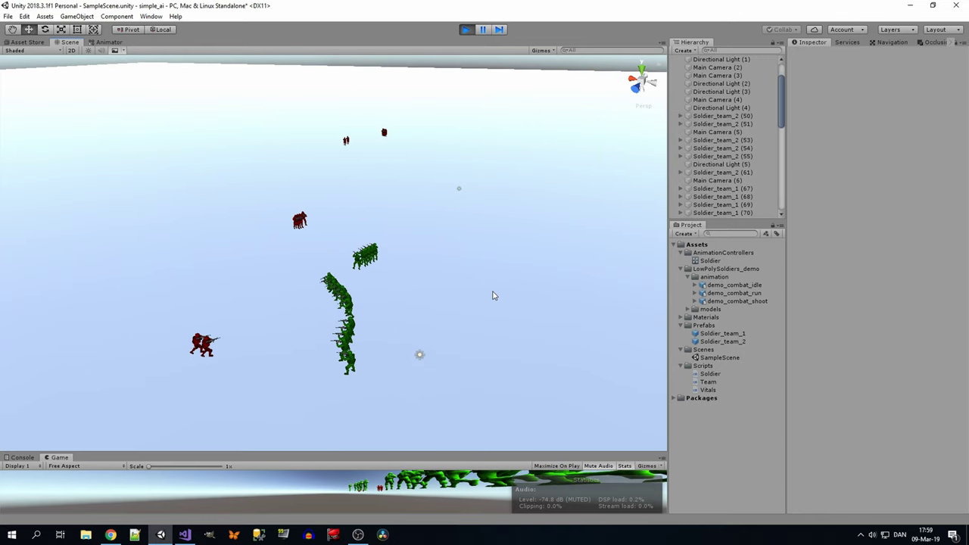
{"action": "scroll", "coordinate": [492, 295], "scroll_direction": "up", "scroll_amount": 2}
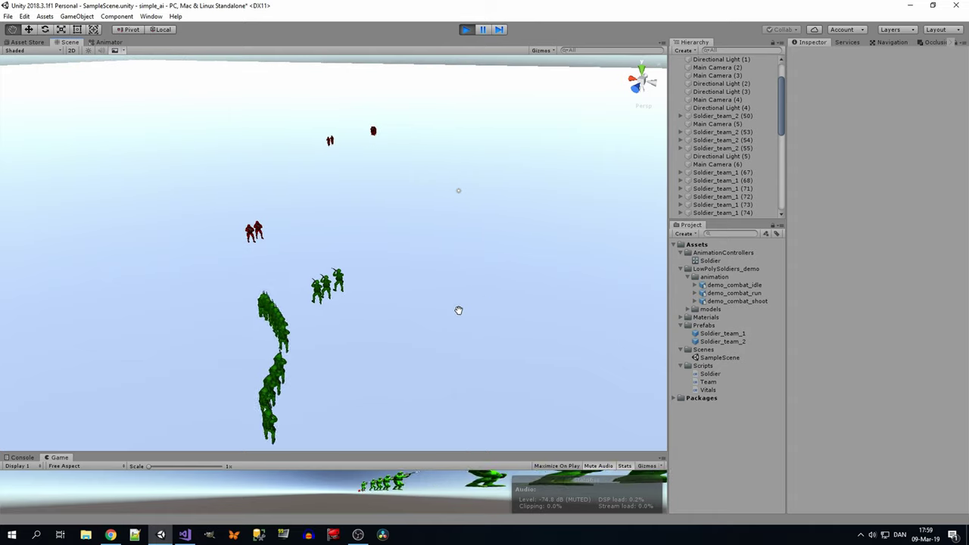
{"action": "scroll", "coordinate": [459, 309], "scroll_direction": "up", "scroll_amount": 3}
{"action": "mouse_move", "coordinate": [396, 298]}
{"action": "middle_mouse_down"}
{"action": "mouse_move", "coordinate": [308, 273]}
{"action": "mouse_move", "coordinate": [380, 268]}
{"action": "middle_mouse_up"}
{"action": "scroll", "coordinate": [303, 274], "scroll_direction": "down", "scroll_amount": 2}
{"action": "scroll", "coordinate": [380, 267], "scroll_direction": "down", "scroll_amount": 1}
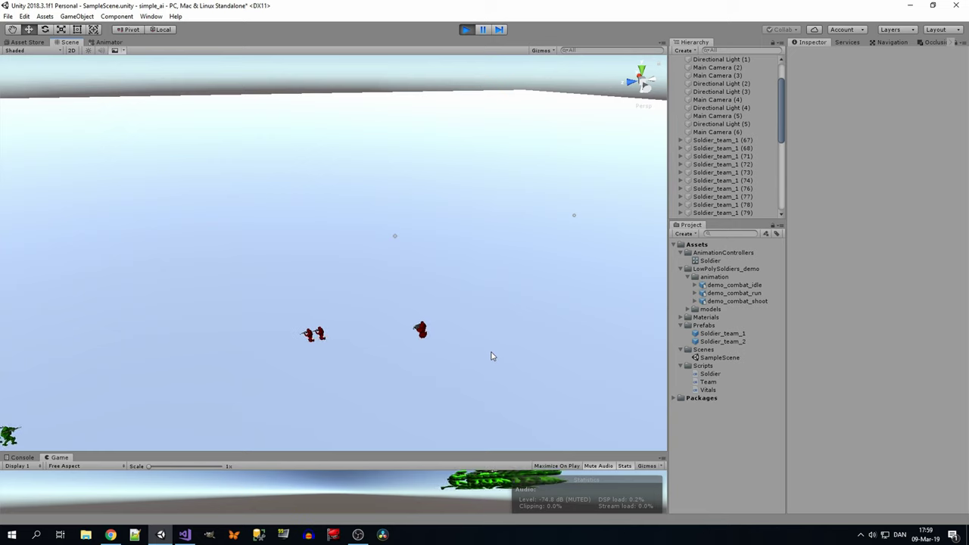
Step: Turn the Scene view around the field and fly toward the last green soldiers
{"action": "middle_click_drag", "start_coordinate": [491, 356], "coordinate": [270, 315]}
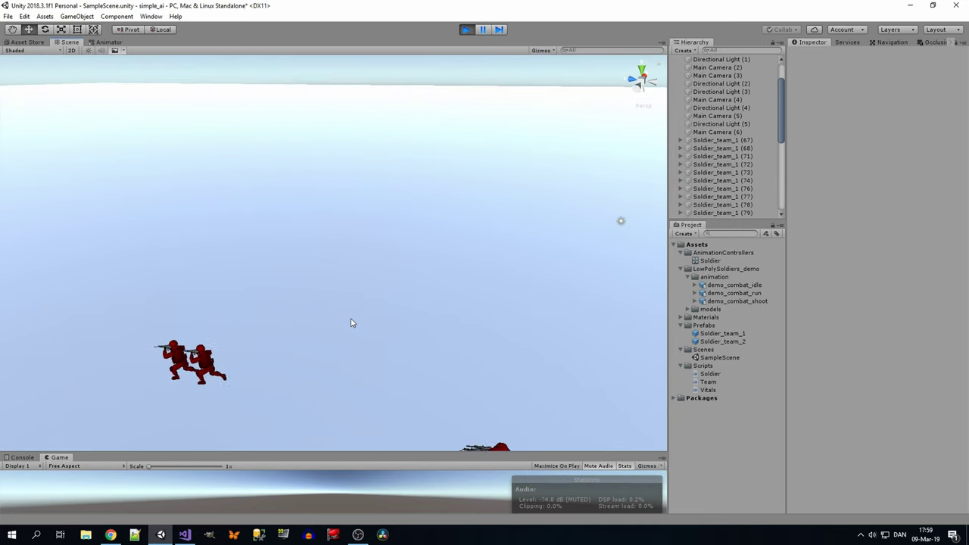
{"action": "scroll", "coordinate": [306, 239], "scroll_direction": "up", "scroll_amount": 4}
{"action": "middle_click_drag", "start_coordinate": [301, 238], "coordinate": [480, 249]}
{"action": "mouse_move", "coordinate": [480, 249]}
{"action": "right_mouse_down"}
{"action": "mouse_move", "coordinate": [328, 232]}
{"action": "mouse_move", "coordinate": [402, 314]}
{"action": "mouse_move", "coordinate": [420, 270]}
{"action": "mouse_move", "coordinate": [280, 249]}
{"action": "right_mouse_up"}
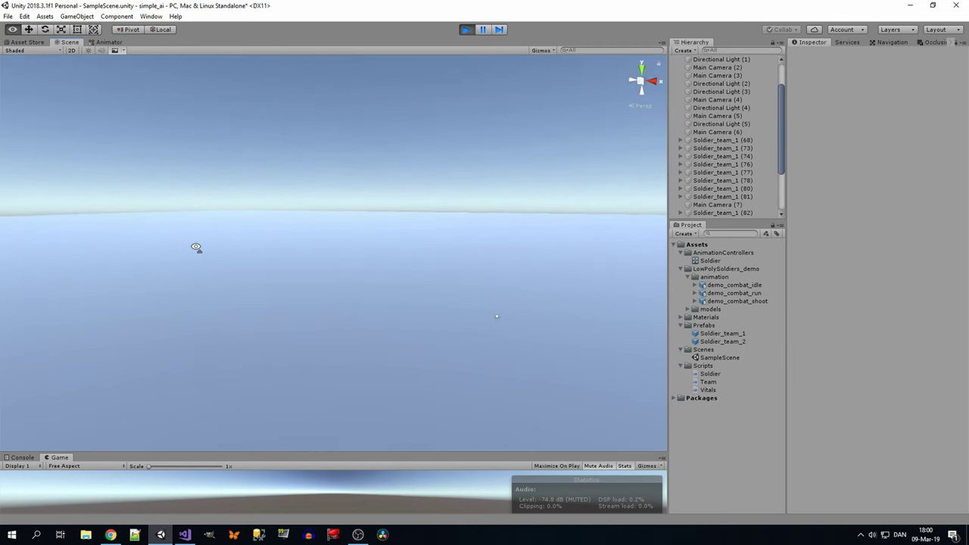
{"action": "mouse_move", "coordinate": [196, 248]}
{"action": "right_mouse_down"}
{"action": "mouse_move", "coordinate": [89, 257]}
{"action": "mouse_move", "coordinate": [959, 250]}
{"action": "right_mouse_up"}
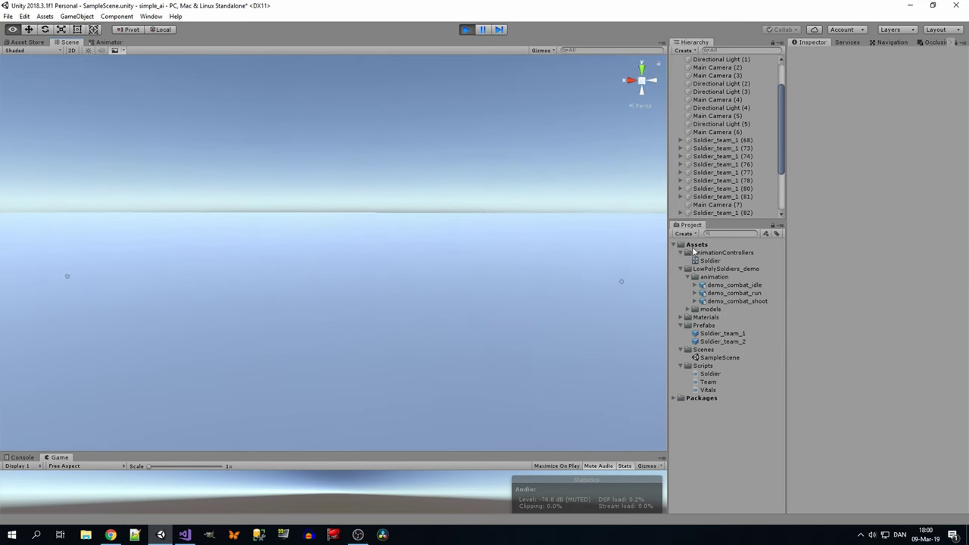
{"action": "mouse_move", "coordinate": [694, 250]}
{"action": "right_mouse_down"}
{"action": "mouse_move", "coordinate": [338, 281]}
{"action": "mouse_move", "coordinate": [313, 301]}
{"action": "mouse_move", "coordinate": [302, 292]}
{"action": "mouse_move", "coordinate": [301, 302]}
{"action": "mouse_move", "coordinate": [286, 288]}
{"action": "right_mouse_up"}
{"action": "key", "text": "w"}
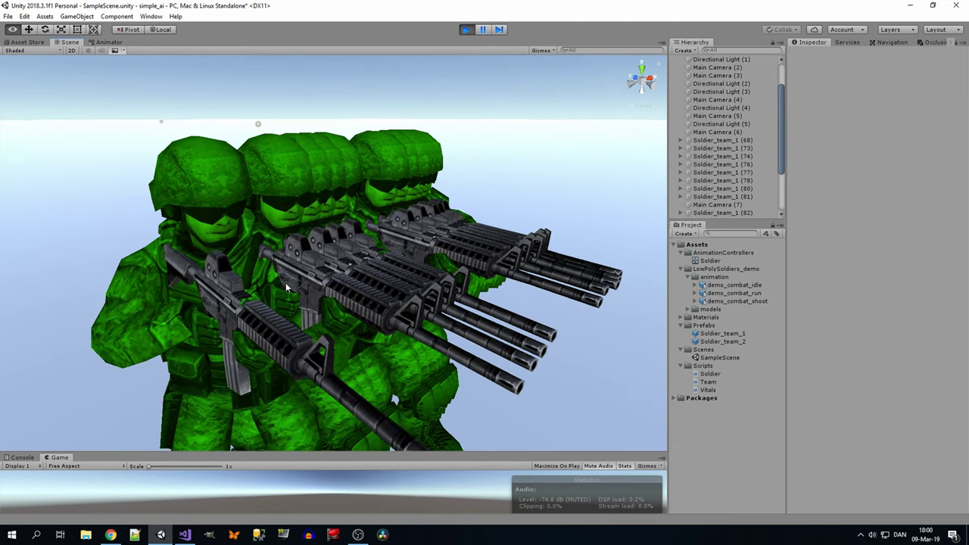